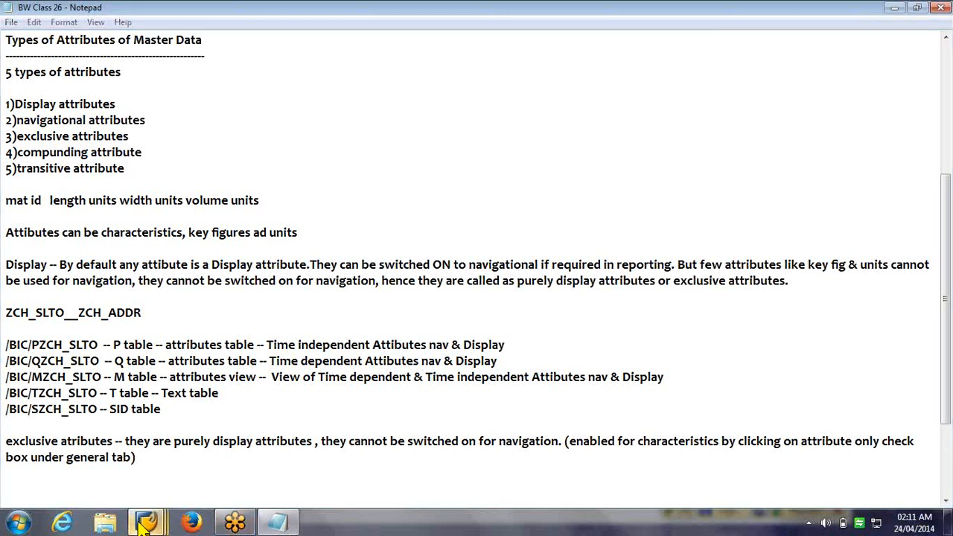
# Step: Switch to the SAP session showing characteristic 0MATERIAL and view the general settings of its attribute 0BBP_PROD
pyautogui.click(143, 525)
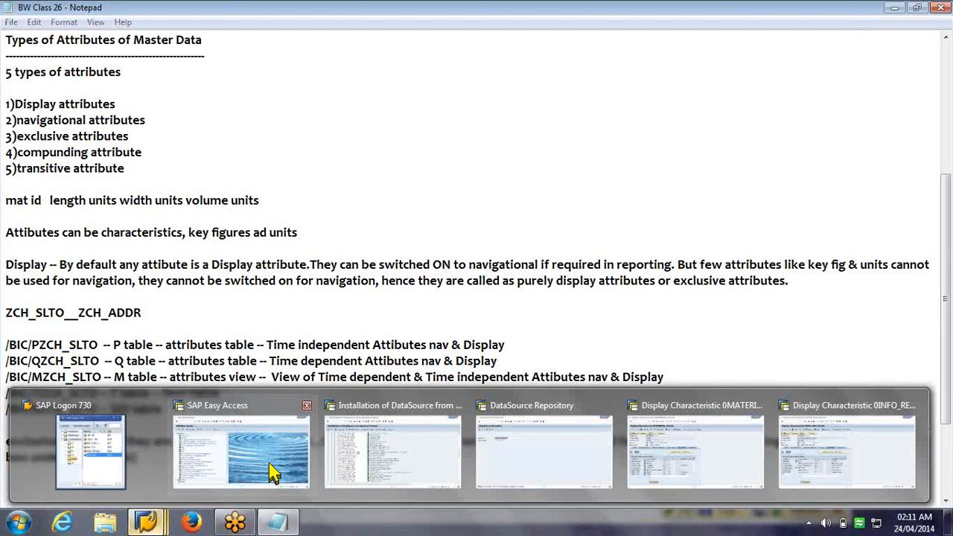
pyautogui.moveTo(677, 454)
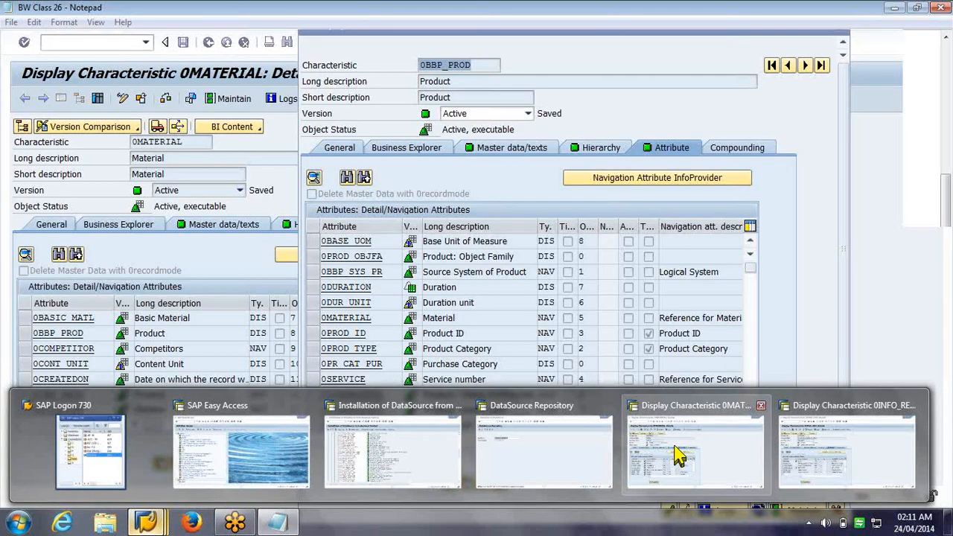
pyautogui.click(677, 454)
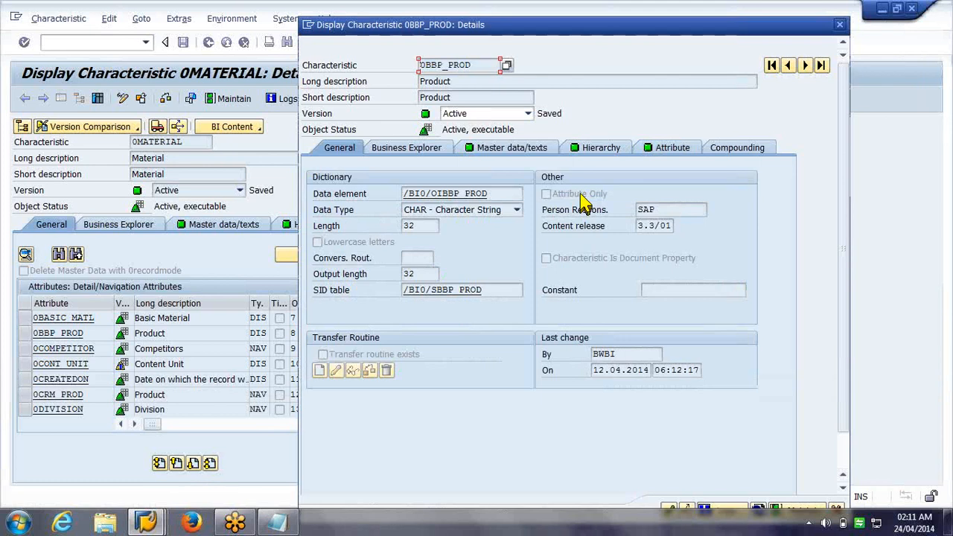
# Step: Switch to the Notepad class notes and highlight ZCH_SLTO in the P table name /BIC/PZCH_SLTO
pyautogui.click(291, 524)
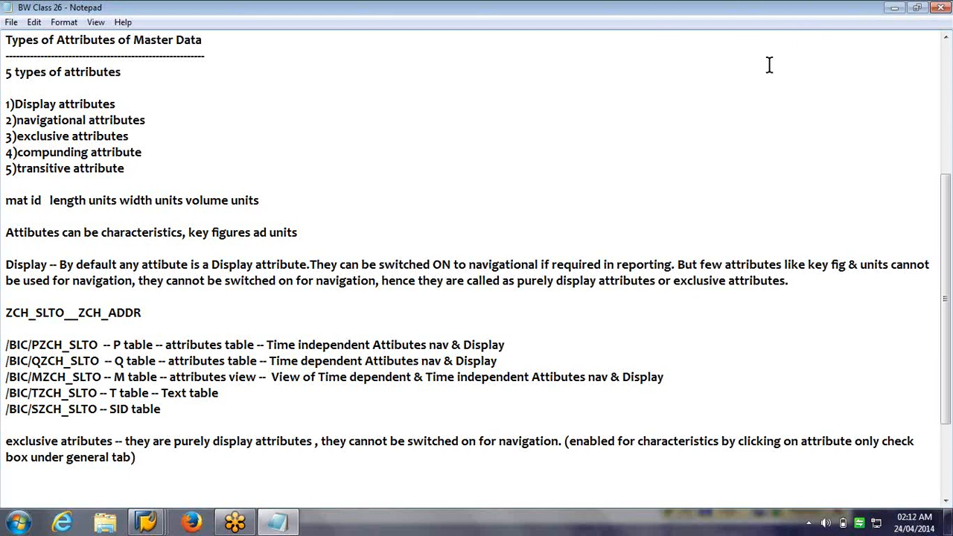
pyautogui.click(99, 345)
pyautogui.moveTo(80, 347); pyautogui.dragTo(38, 344)
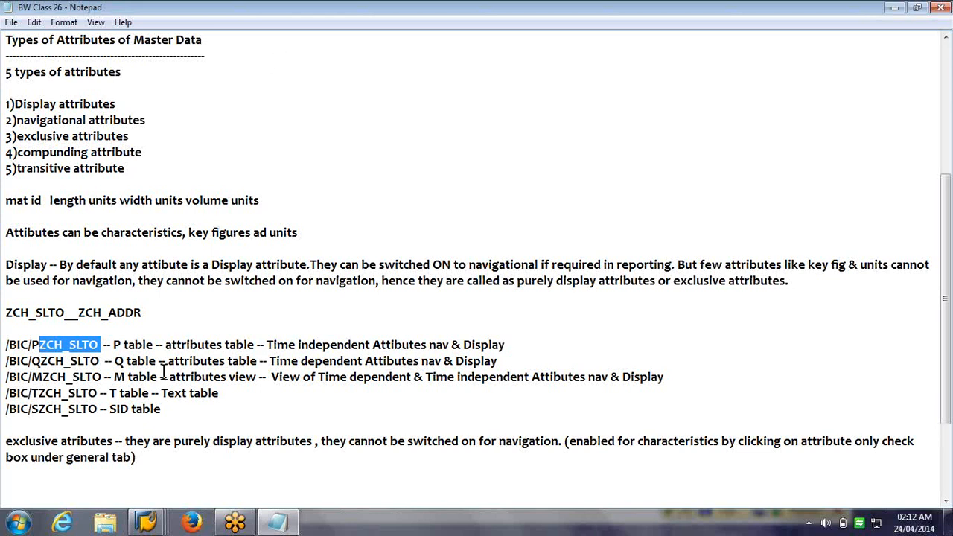
# Step: Switch to SAP, close the DataSource Repository session, and dismiss the 0BBP_PROD details over characteristic 0MATERIAL
pyautogui.click(159, 521)
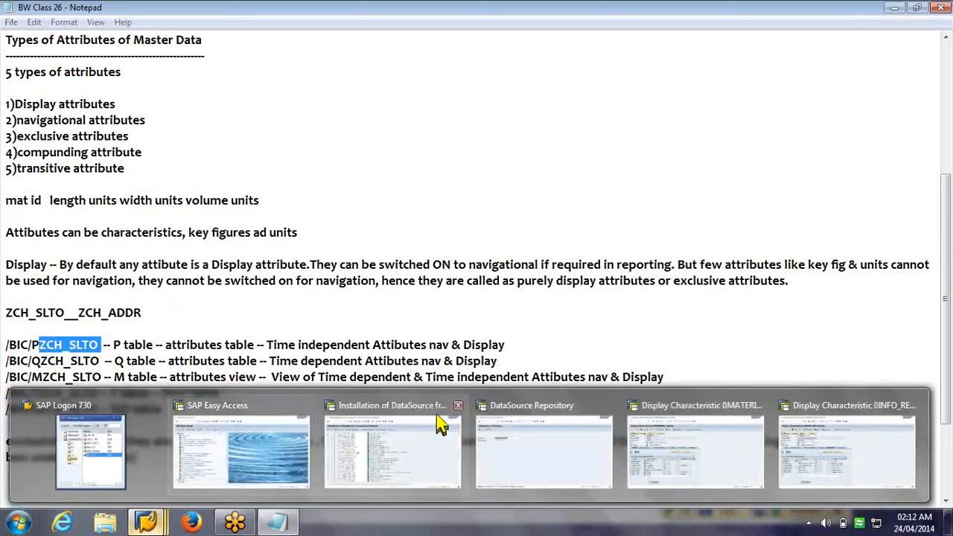
pyautogui.moveTo(442, 424)
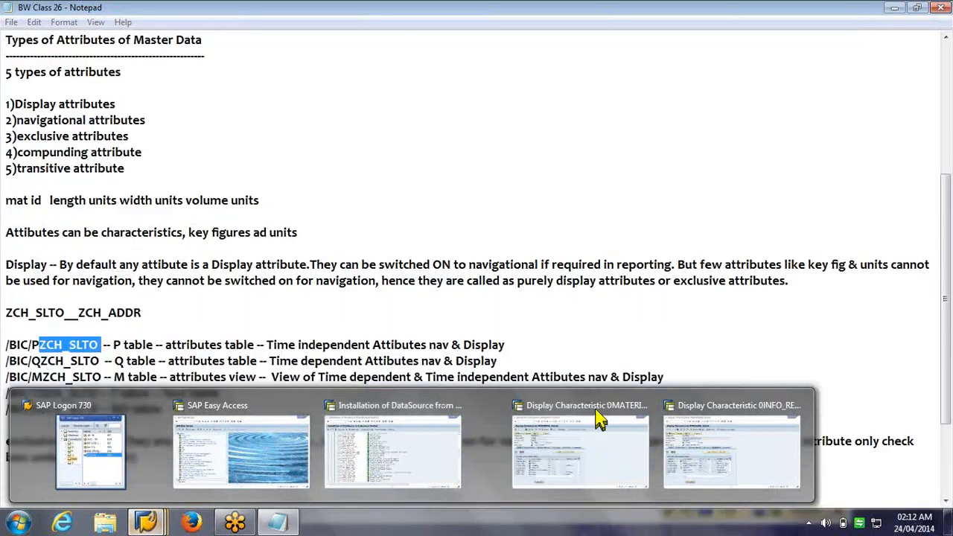
pyautogui.click(598, 417)
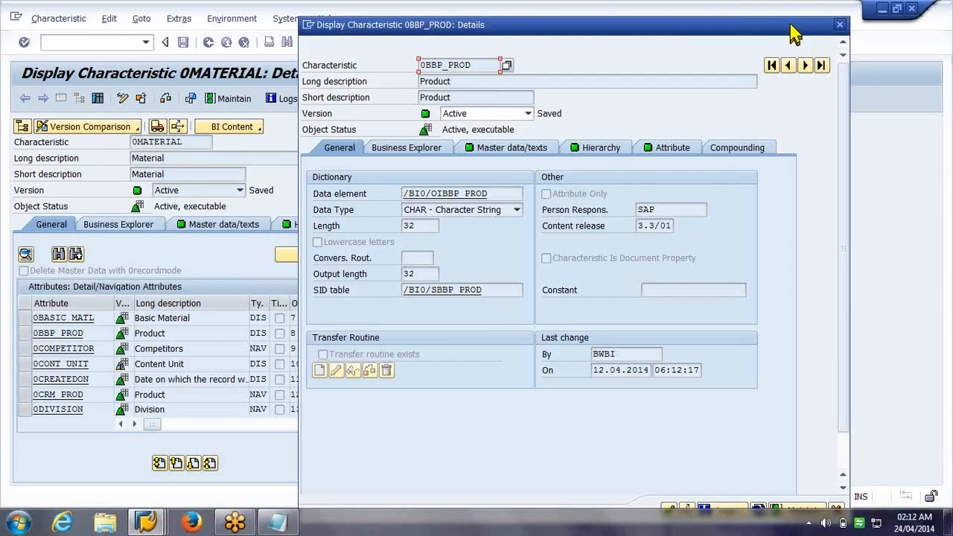
pyautogui.click(165, 65)
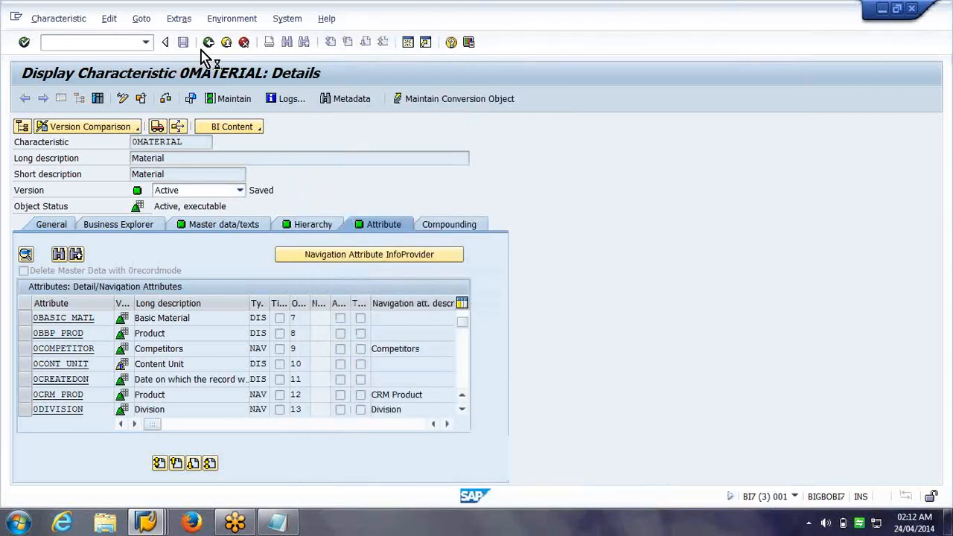
# Step: Open the Customer Attributes file in Excel and widen the Address and Ship-to party columns to show their full contents
pyautogui.click(95, 439)
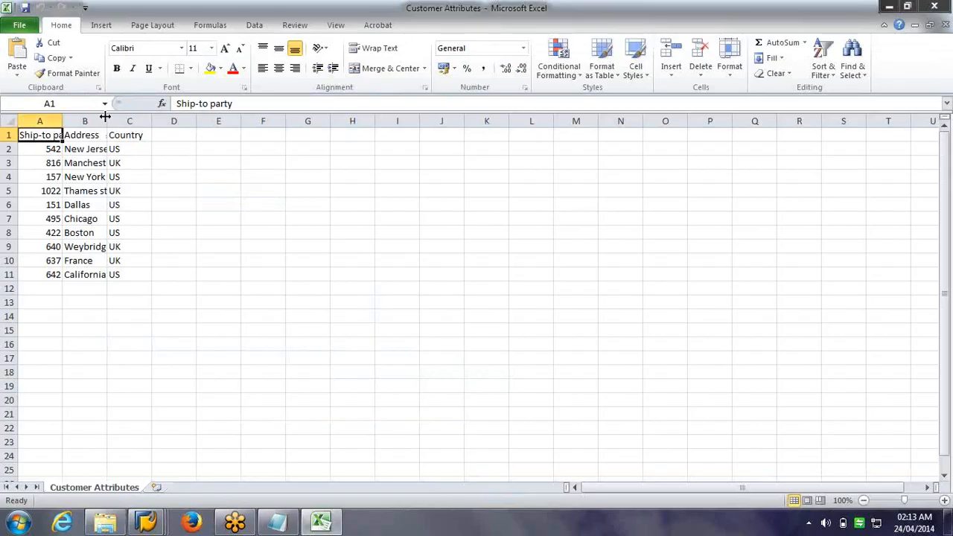
pyautogui.moveTo(105, 117); pyautogui.dragTo(182, 108)
pyautogui.moveTo(63, 120); pyautogui.dragTo(155, 86)
# Step: Examine the Country, Ship-to party and Address values in rows 2 to 11 by highlighting each column's range
pyautogui.click(231, 136)
pyautogui.click(288, 153)
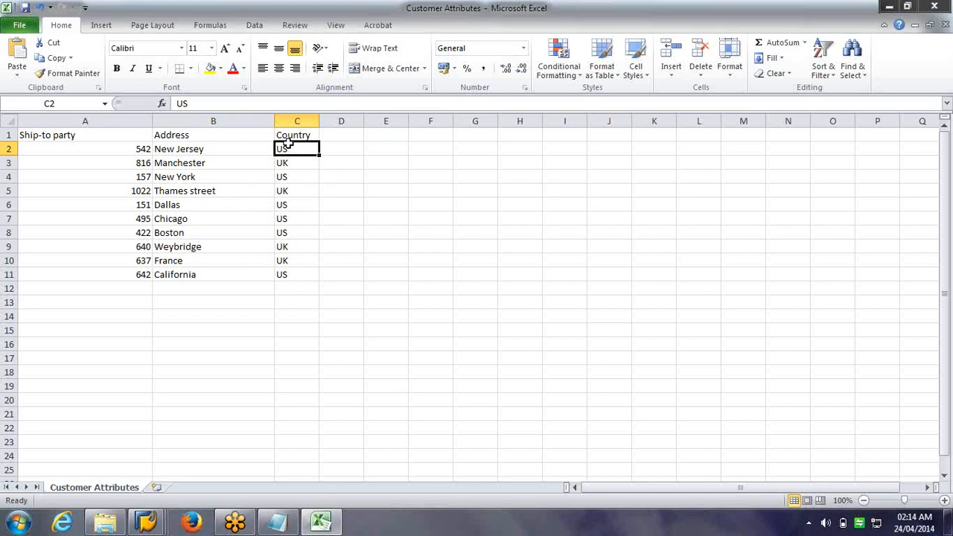
pyautogui.moveTo(294, 152); pyautogui.dragTo(304, 269)
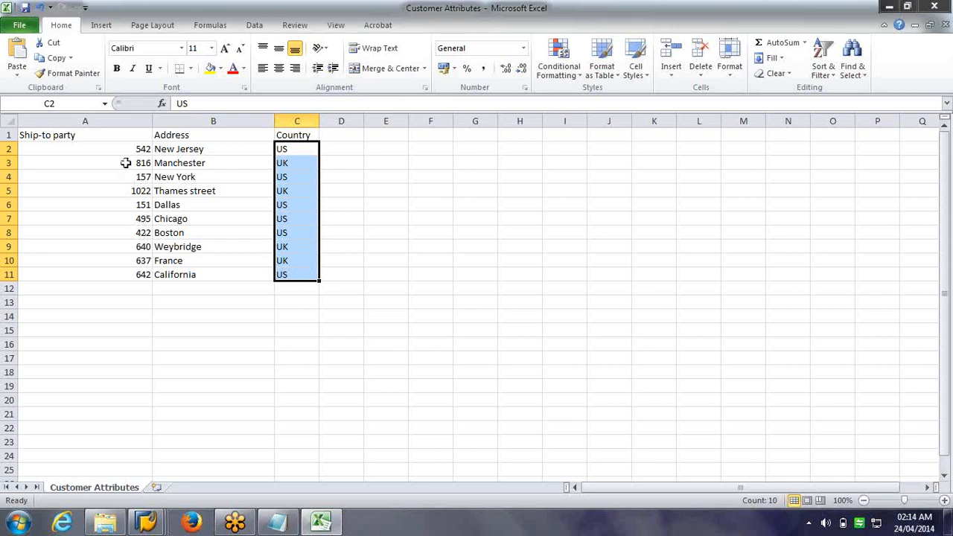
pyautogui.moveTo(146, 148); pyautogui.dragTo(140, 274)
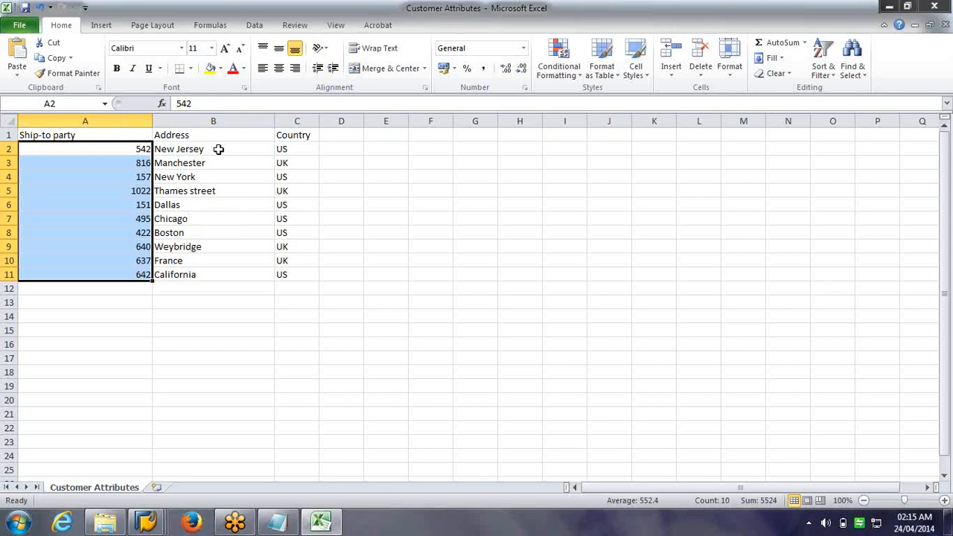
pyautogui.moveTo(218, 149); pyautogui.dragTo(231, 275)
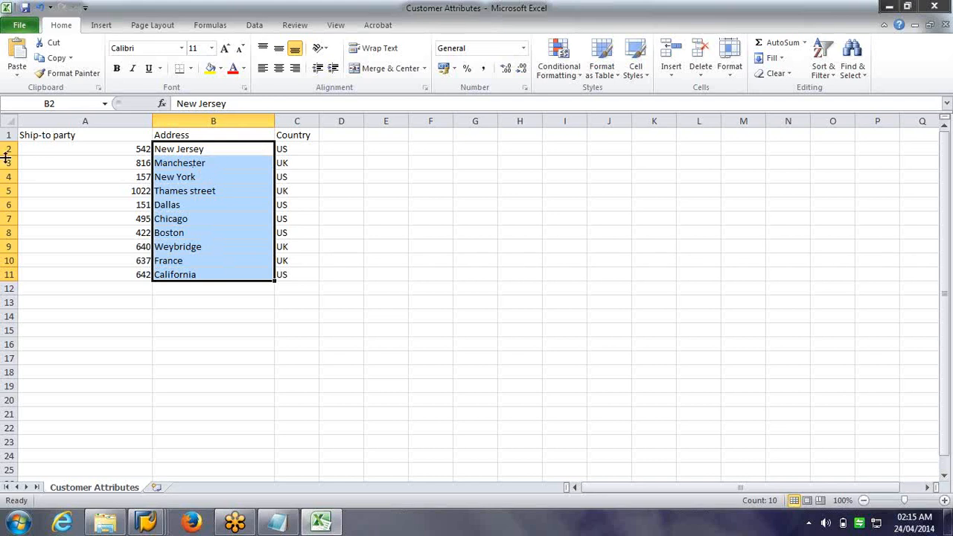
pyautogui.click(120, 153)
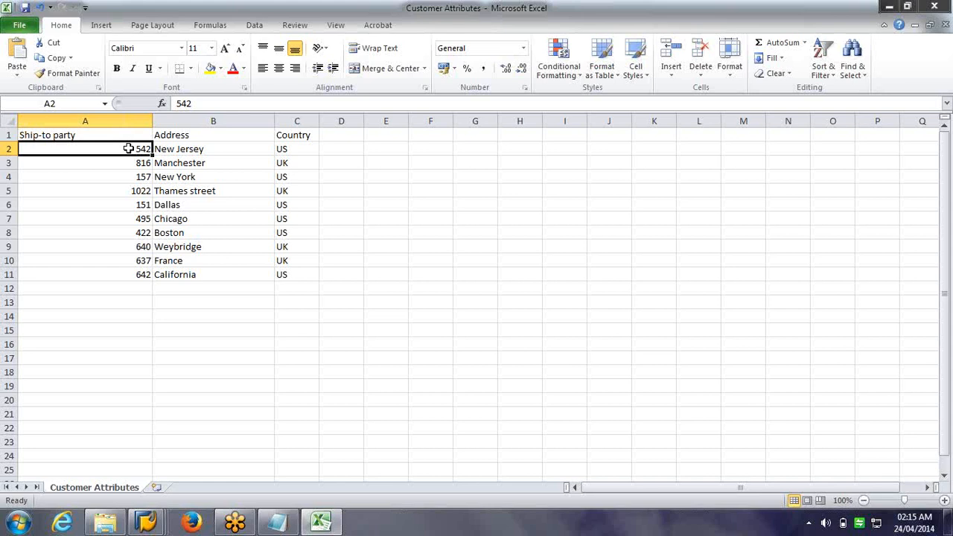
pyautogui.moveTo(128, 148); pyautogui.dragTo(128, 268)
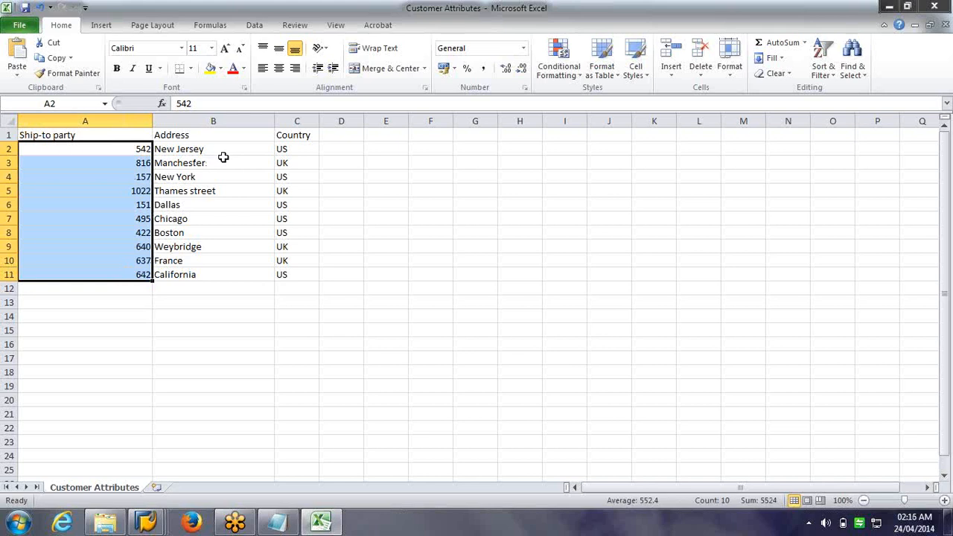
# Step: Switch to the ZCH_SLTO session in SAP, leave its master data list, show its attributes and widen the Time-Dependent column
pyautogui.click(148, 522)
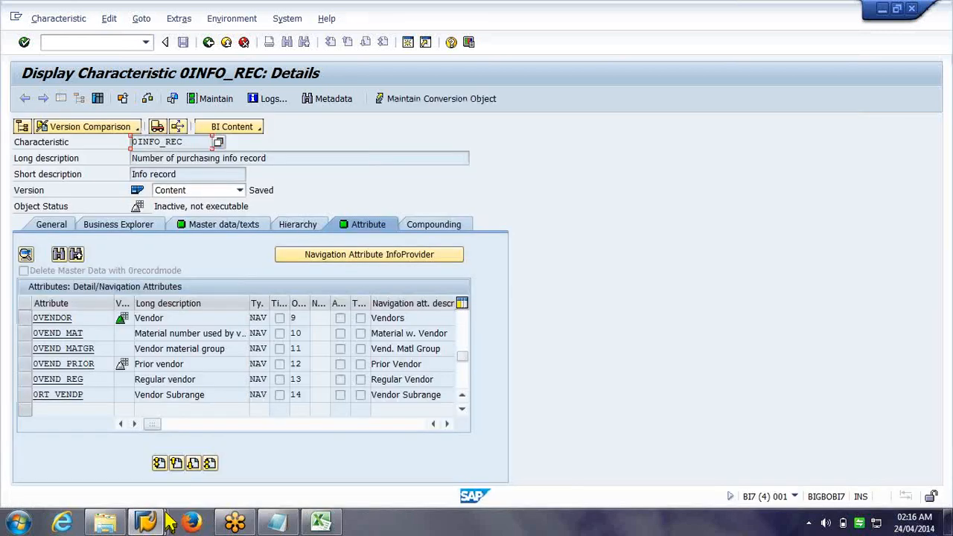
pyautogui.moveTo(160, 519)
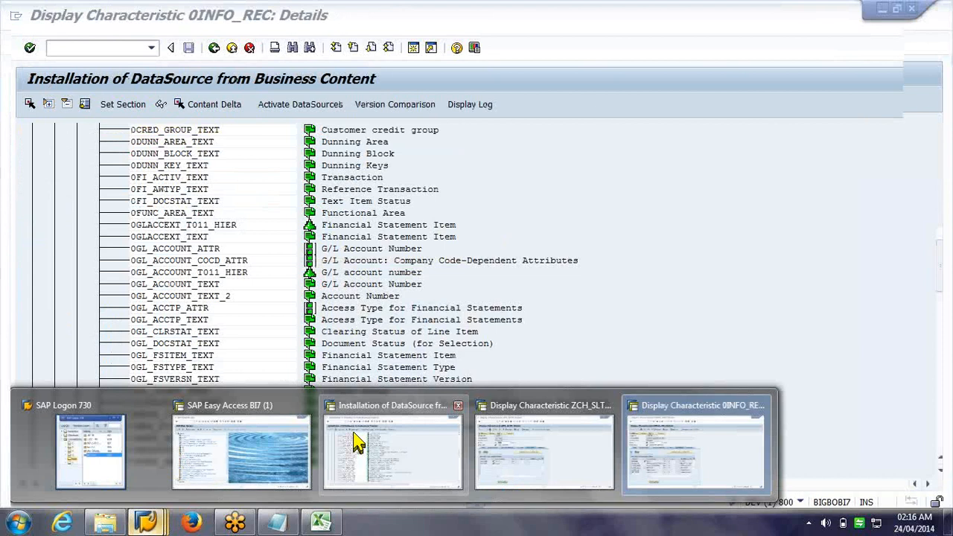
pyautogui.click(544, 451)
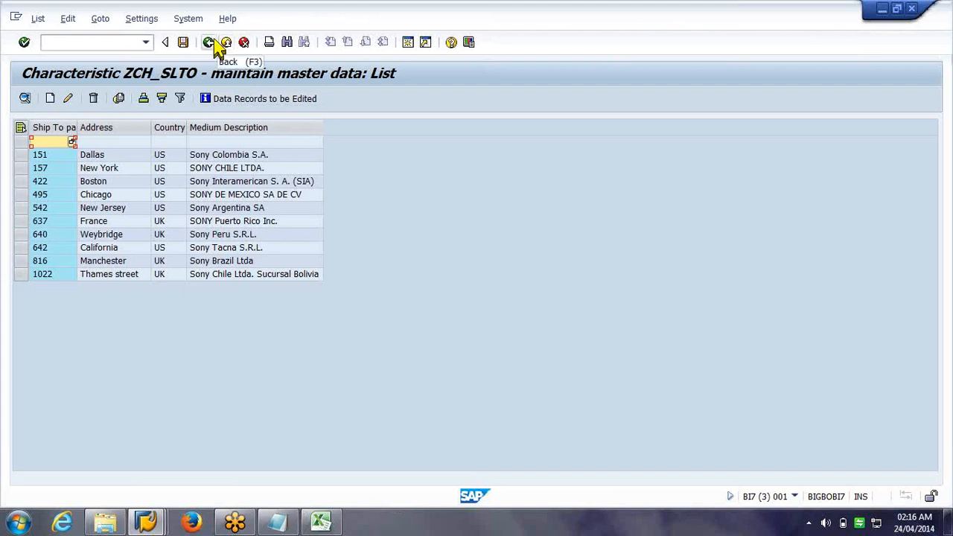
pyautogui.click(213, 43)
pyautogui.click(213, 42)
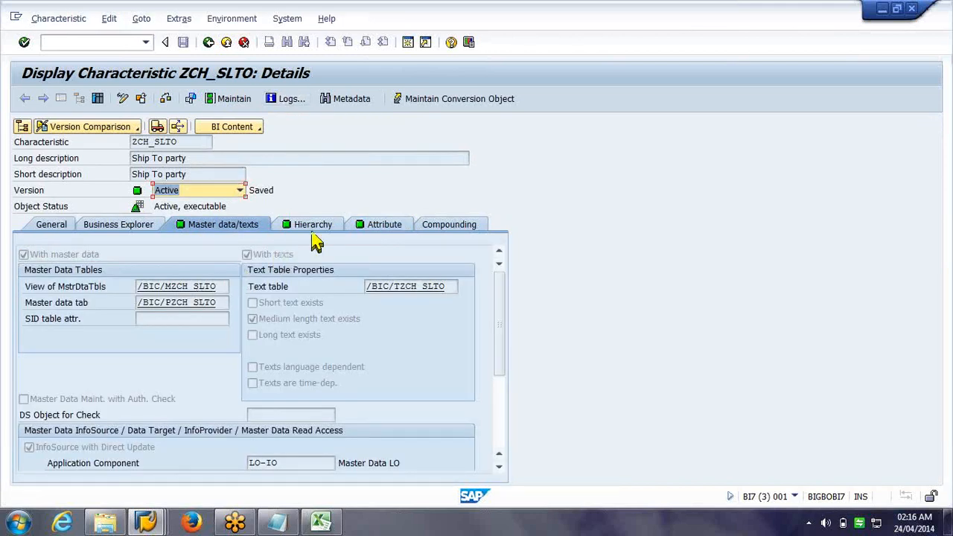
pyautogui.click(369, 230)
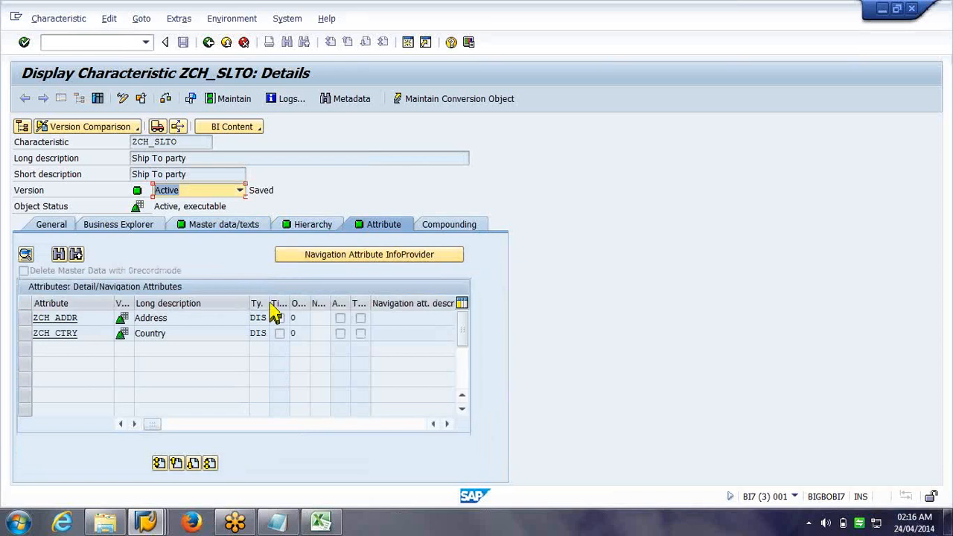
pyautogui.moveTo(289, 300); pyautogui.dragTo(334, 303)
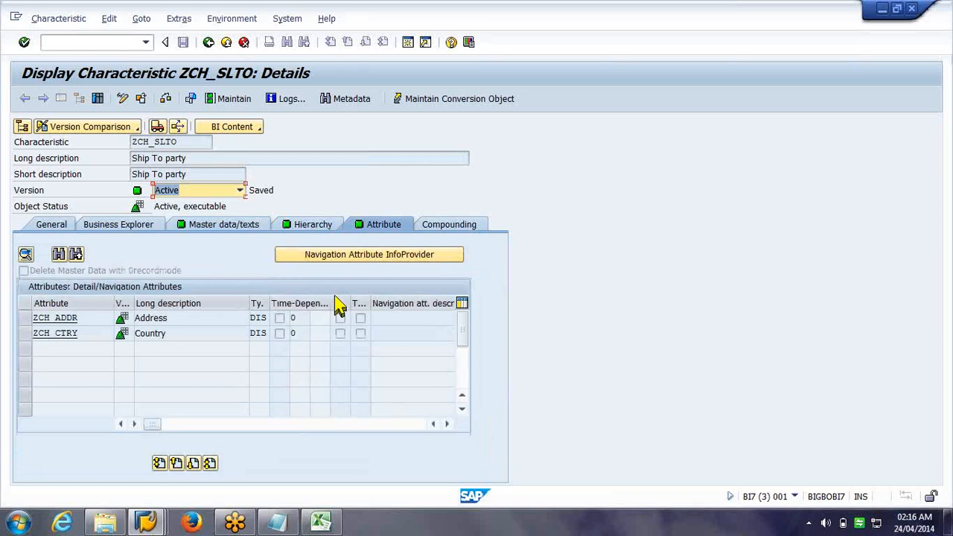
# Step: Switch to the Notepad notes and highlight the /BIC/PZCH_SLTO line about time-independent attributes
pyautogui.click(283, 525)
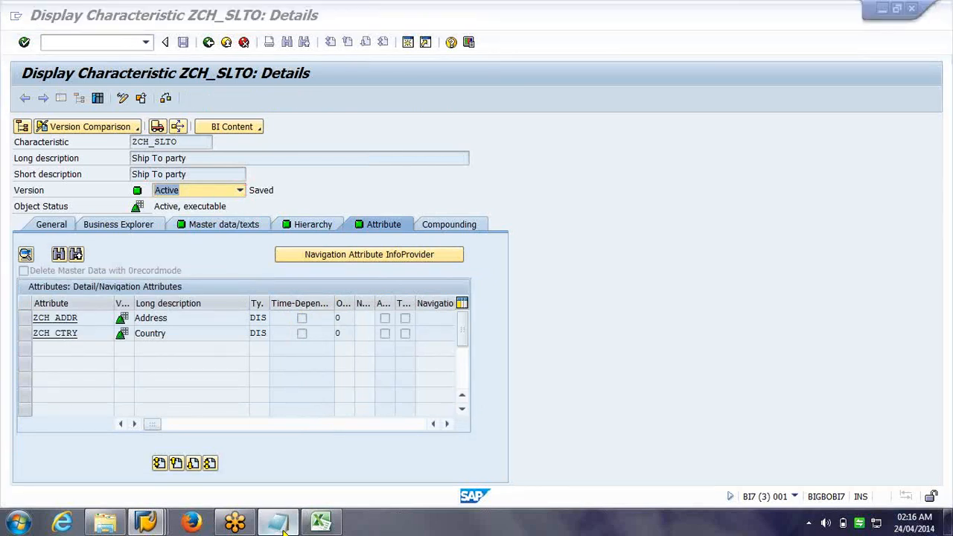
pyautogui.moveTo(505, 344); pyautogui.dragTo(6, 345)
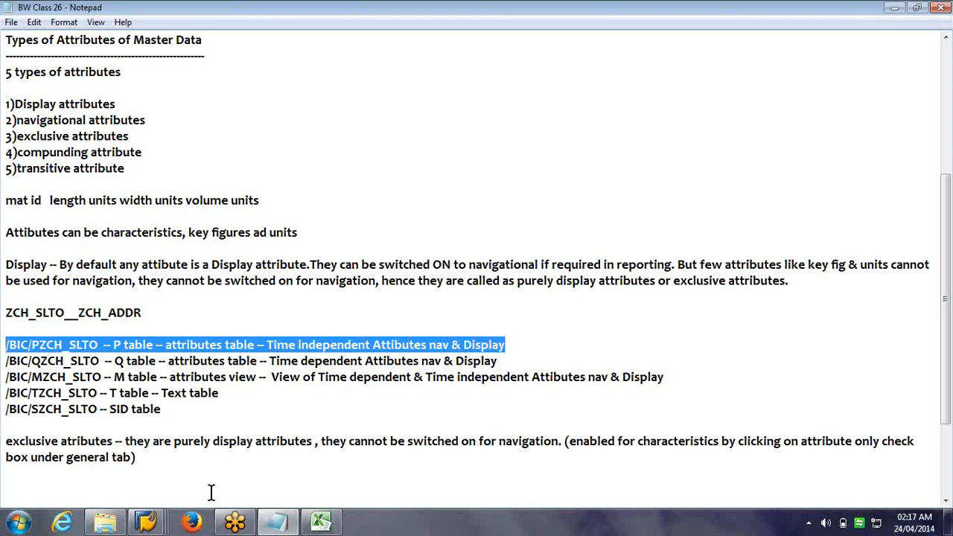
# Step: Switch to the ZCH_SLTO session in SAP and display the contents of its master data table /BIC/PZCH_SLTO
pyautogui.click(157, 525)
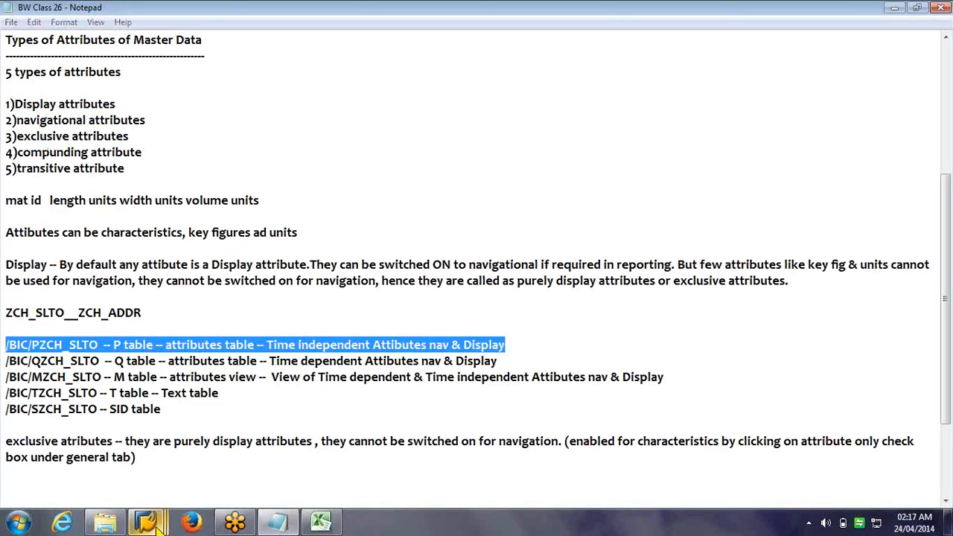
pyautogui.moveTo(164, 526)
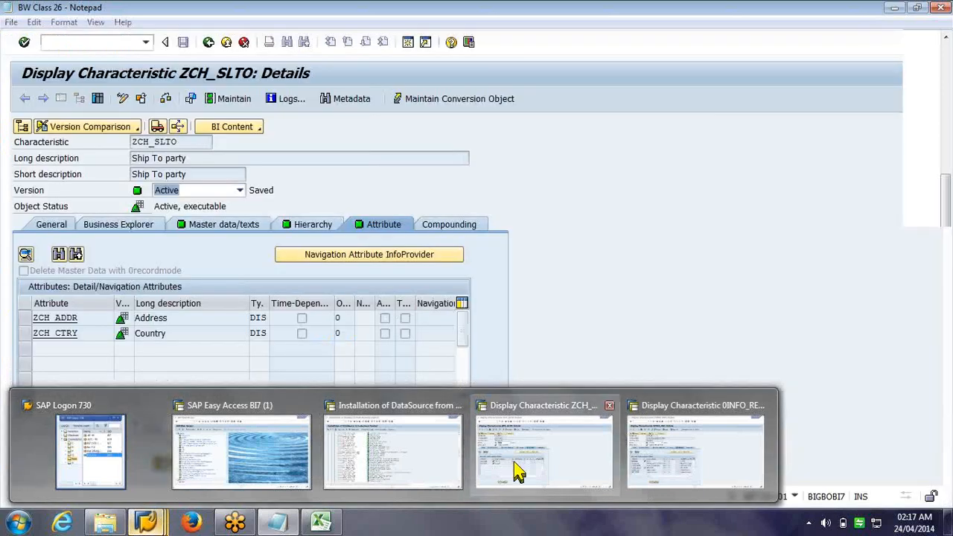
pyautogui.click(544, 447)
pyautogui.click(222, 224)
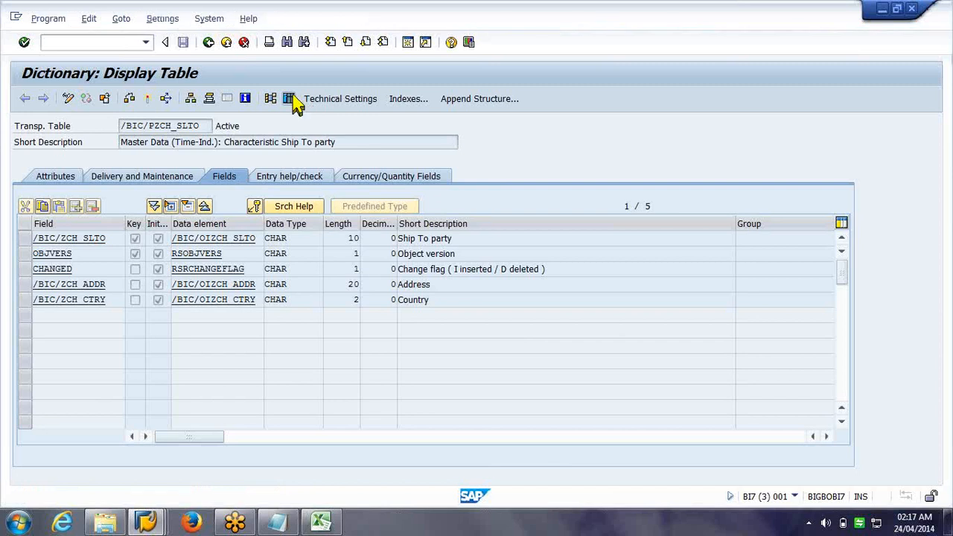
pyautogui.click(23, 102)
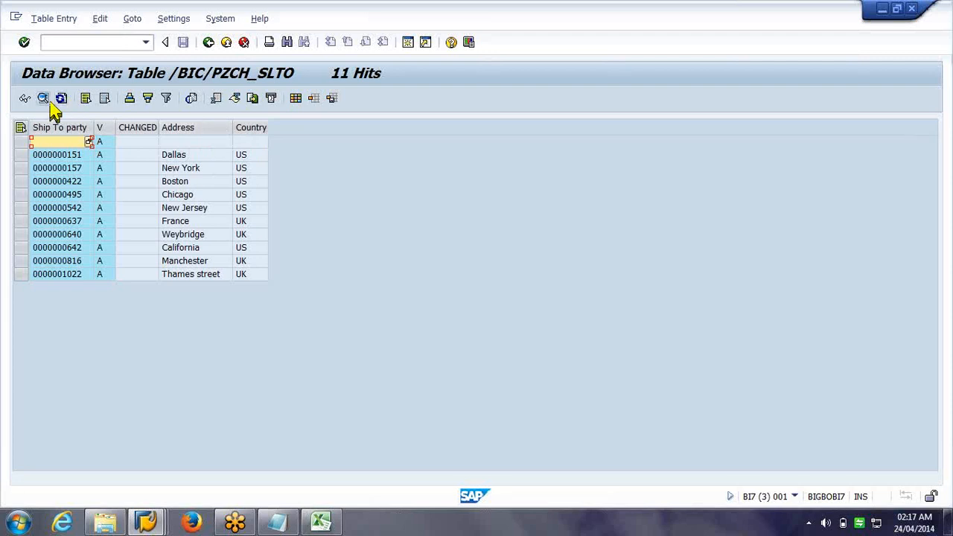
# Step: Widen the V (version) column of the table contents and select the whole column
pyautogui.moveTo(112, 123); pyautogui.dragTo(203, 124)
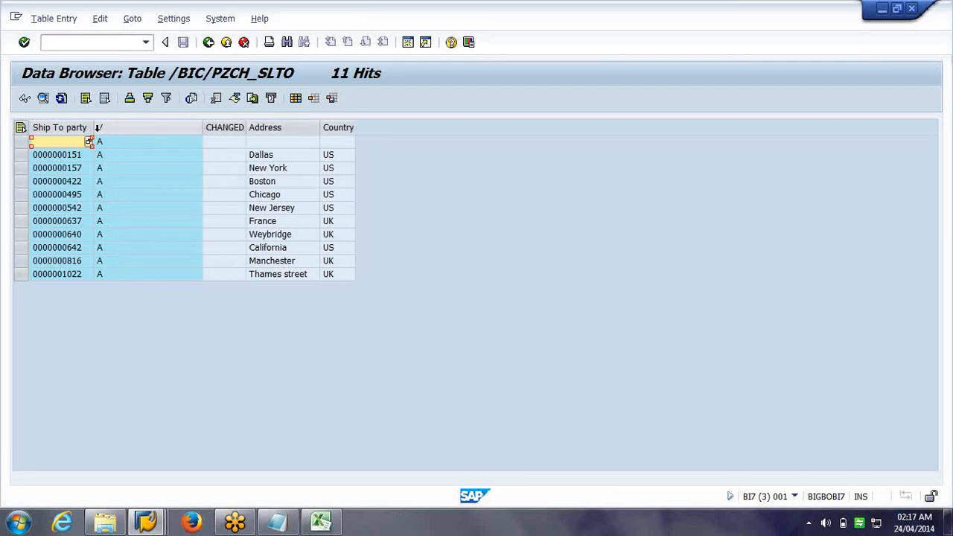
pyautogui.click(115, 173)
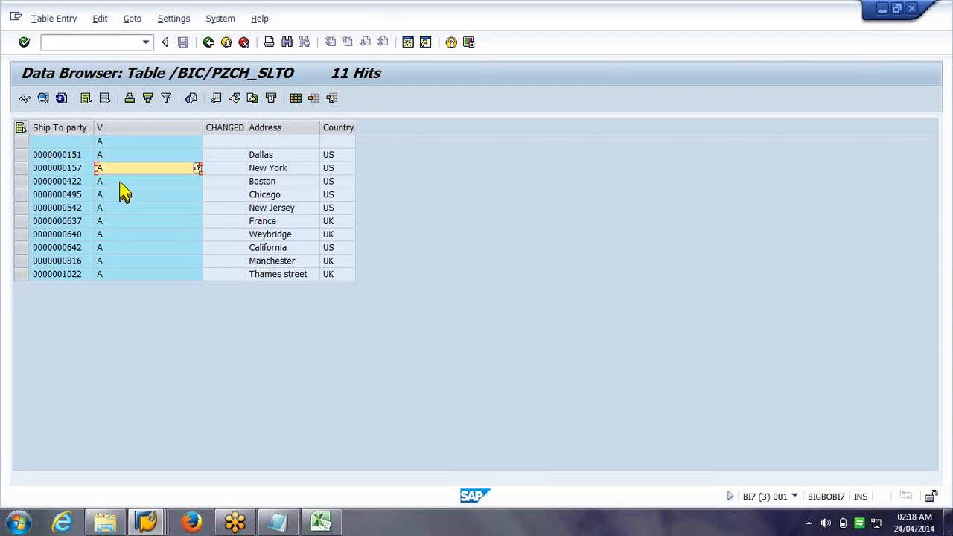
pyautogui.click(131, 128)
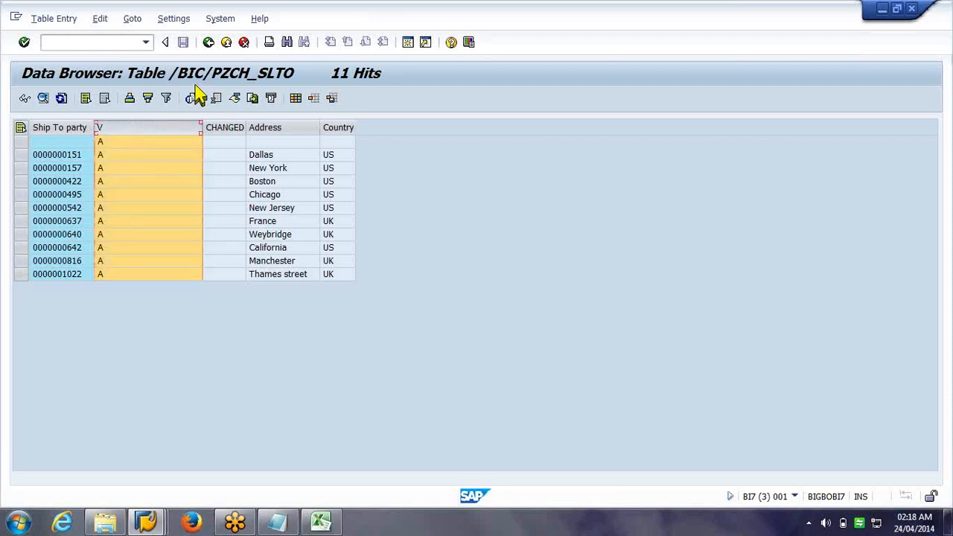
# Step: Leave the /BIC/PZCH_SLTO table display and list all ZCH_SLTO records in master data maintenance
pyautogui.click(217, 43)
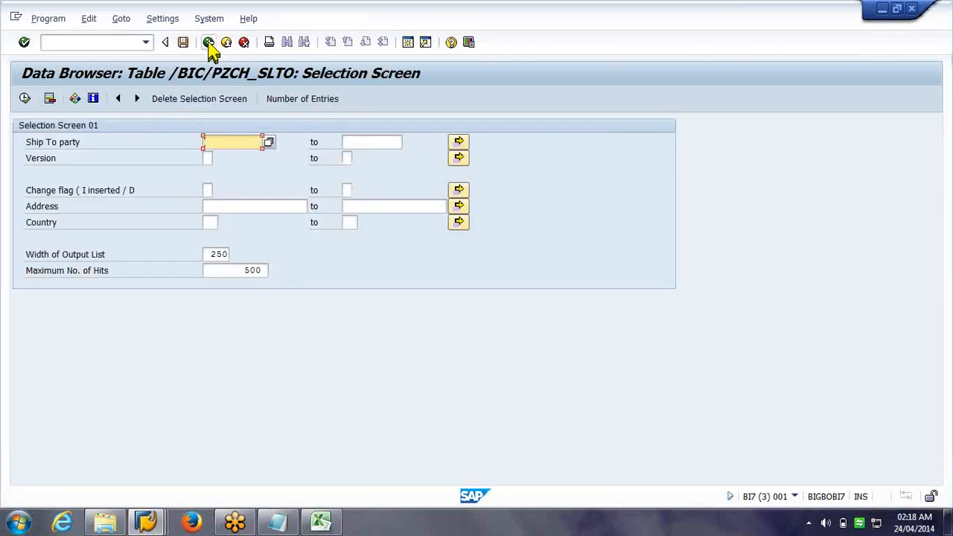
pyautogui.click(210, 43)
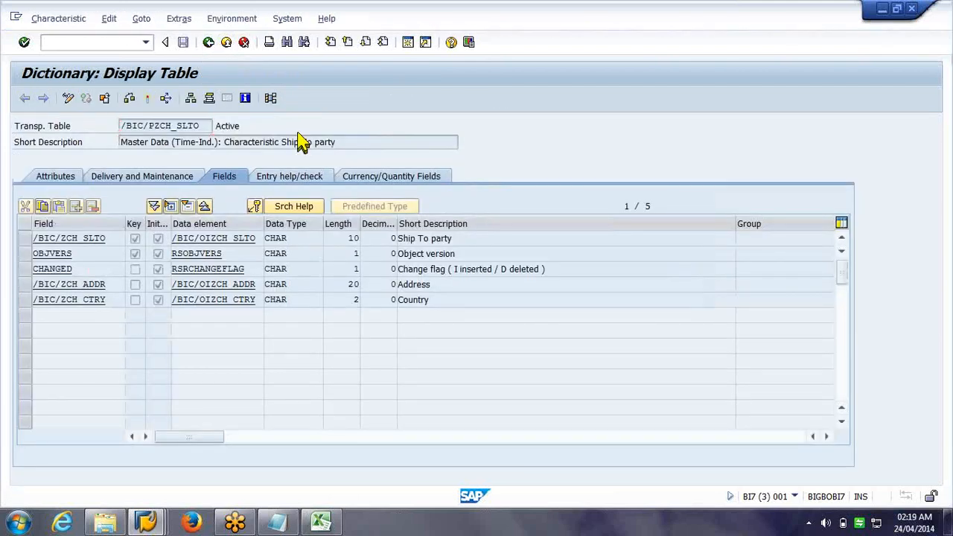
pyautogui.click(235, 100)
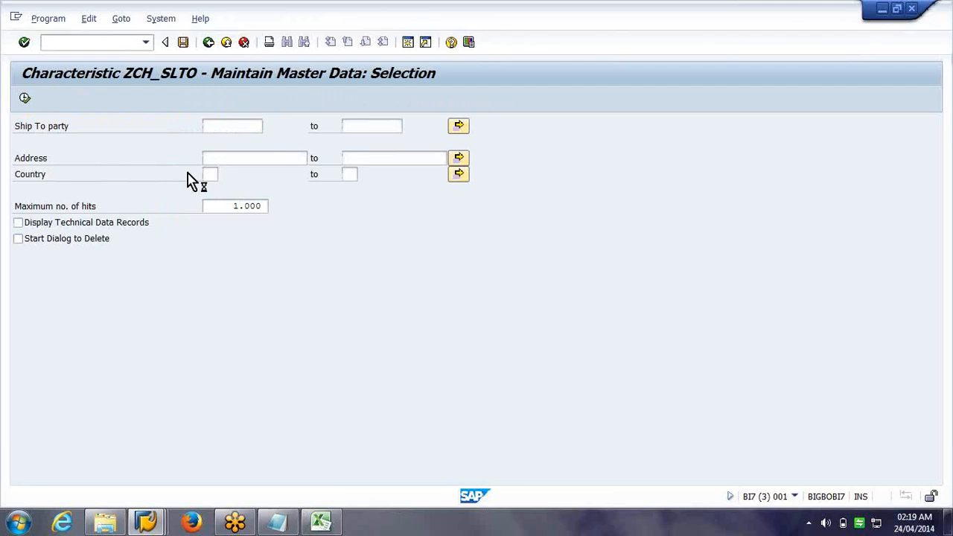
pyautogui.press('F8')
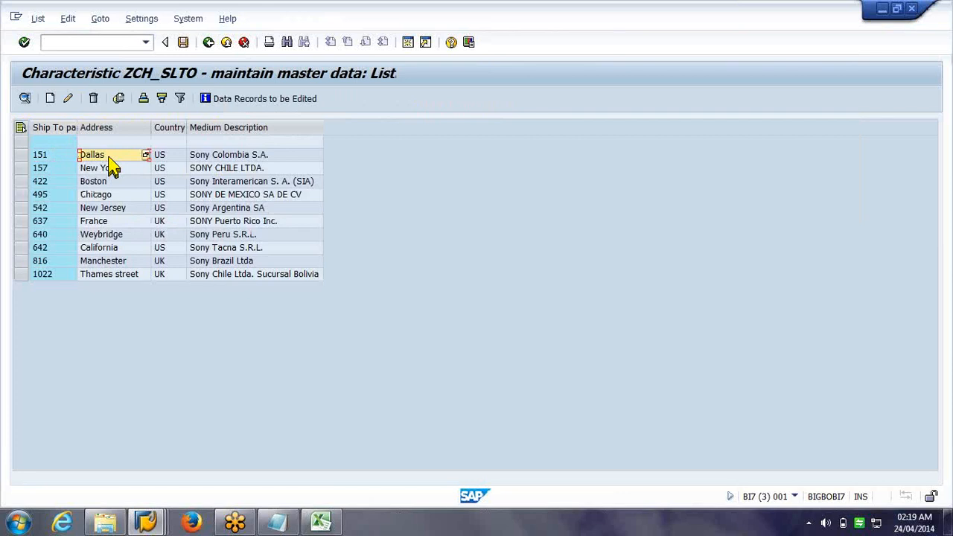
# Step: Examine the ship-to party and address values of records 151 and 157, and list all ZCH_SLTO records again
pyautogui.press('Down')
pyautogui.press('Up')
pyautogui.press('Left')
pyautogui.press('Down')
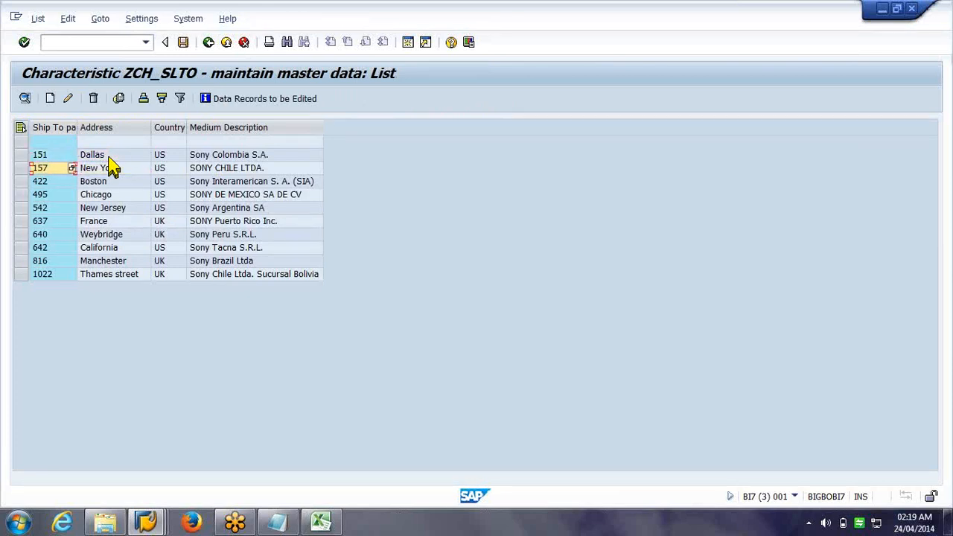
pyautogui.press('Up')
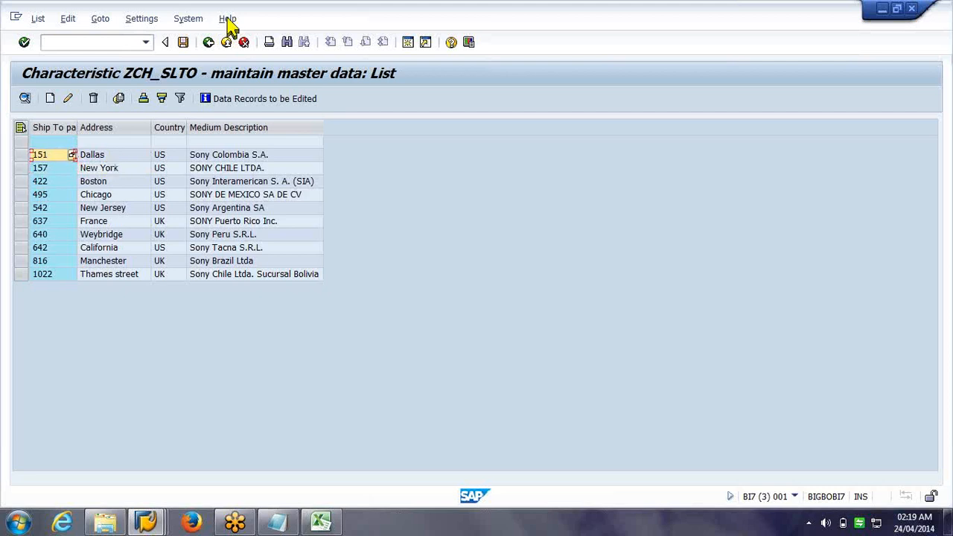
pyautogui.click(227, 43)
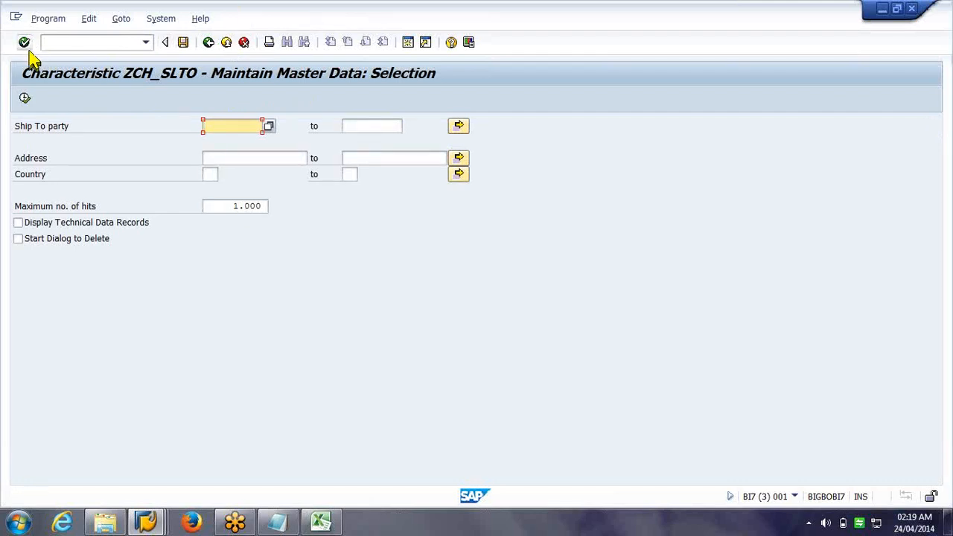
pyautogui.click(25, 98)
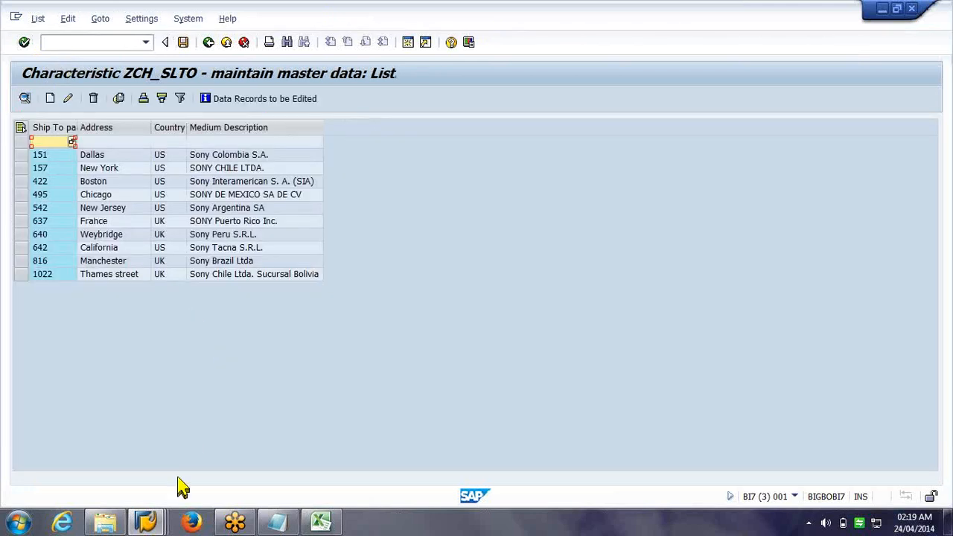
# Step: Switch to the InfoObject editing session and display the details of characteristic ZCH_SLTO with its attributes
pyautogui.click(147, 524)
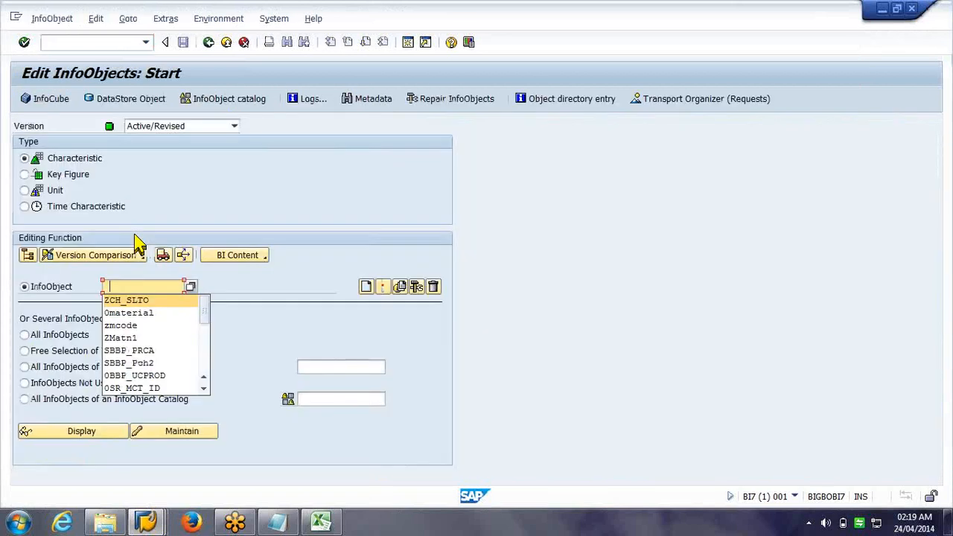
pyautogui.click(127, 300)
pyautogui.click(95, 433)
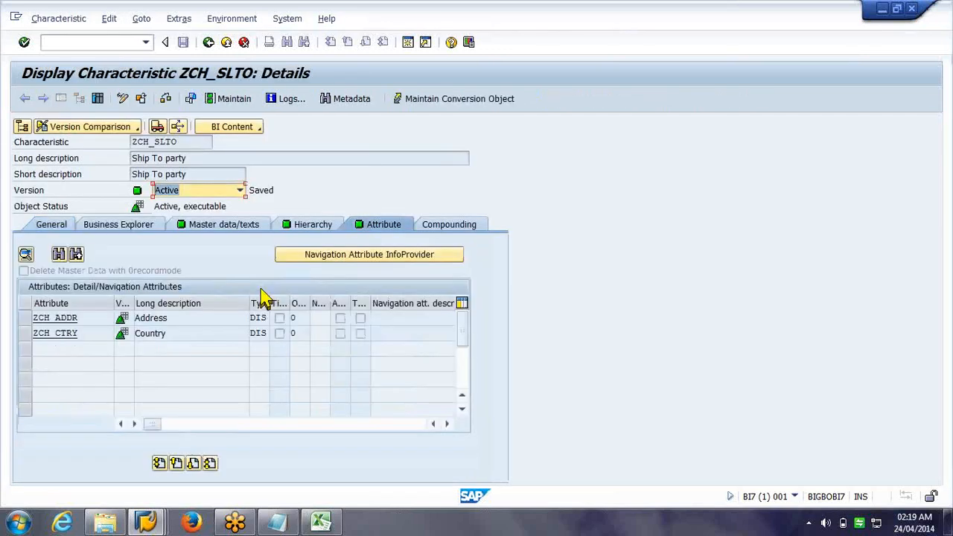
# Step: Start InfoObject editing in a new SAP session and display the attribute characteristic ZCH_ADDR
pyautogui.click(95, 43)
pyautogui.write('/orsd')
pyautogui.press('Return')
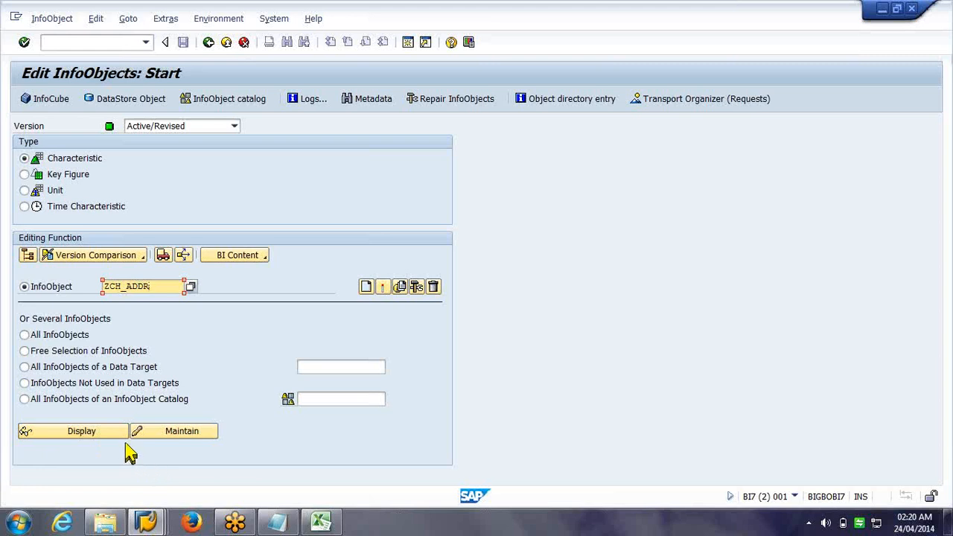
pyautogui.click(95, 443)
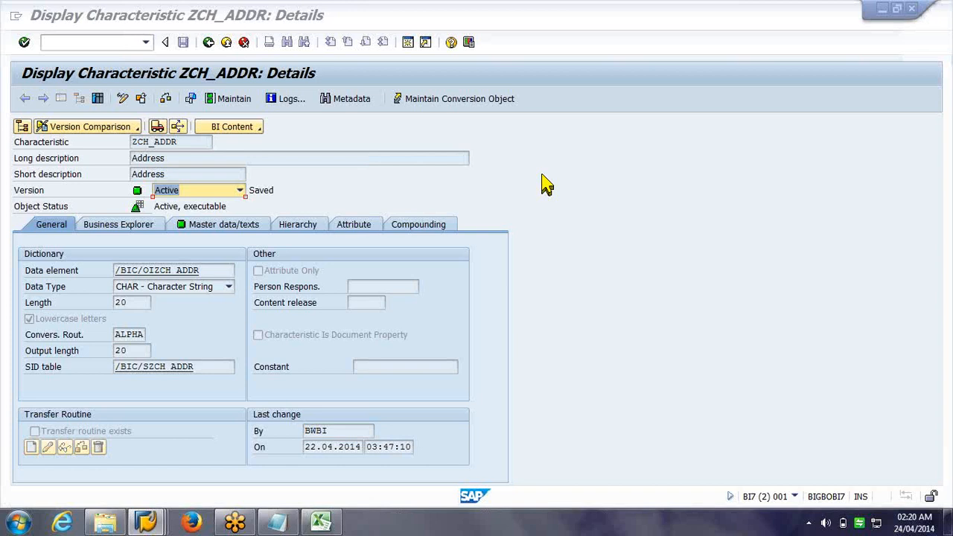
# Step: List ZCH_ADDR's master data records, compare them with the ZCH_SLTO list, and return to the ZCH_ADDR details
pyautogui.click(224, 224)
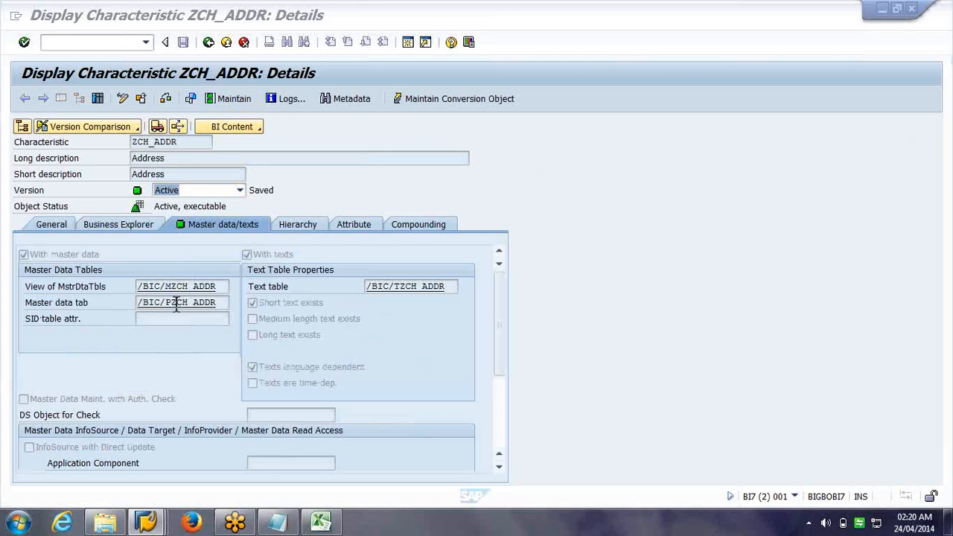
pyautogui.click(229, 105)
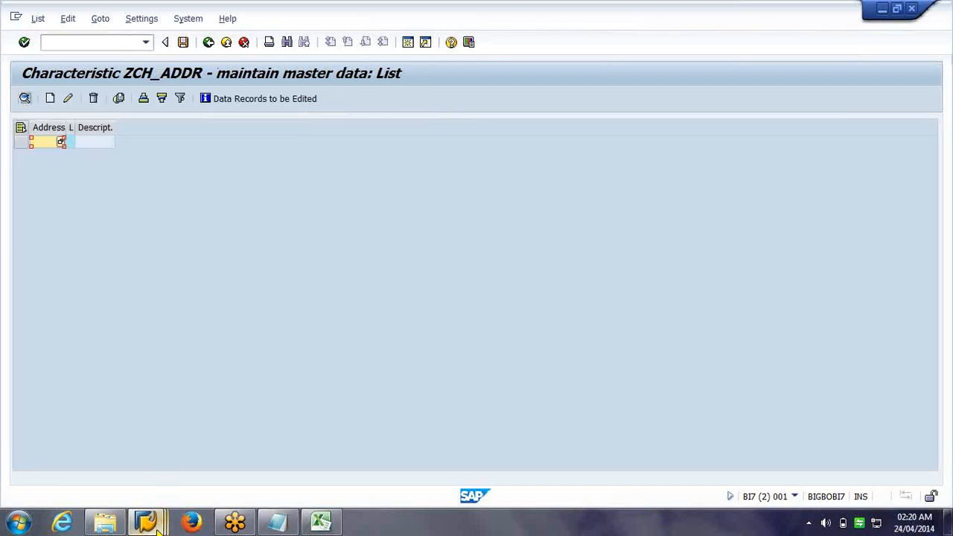
pyautogui.click(157, 529)
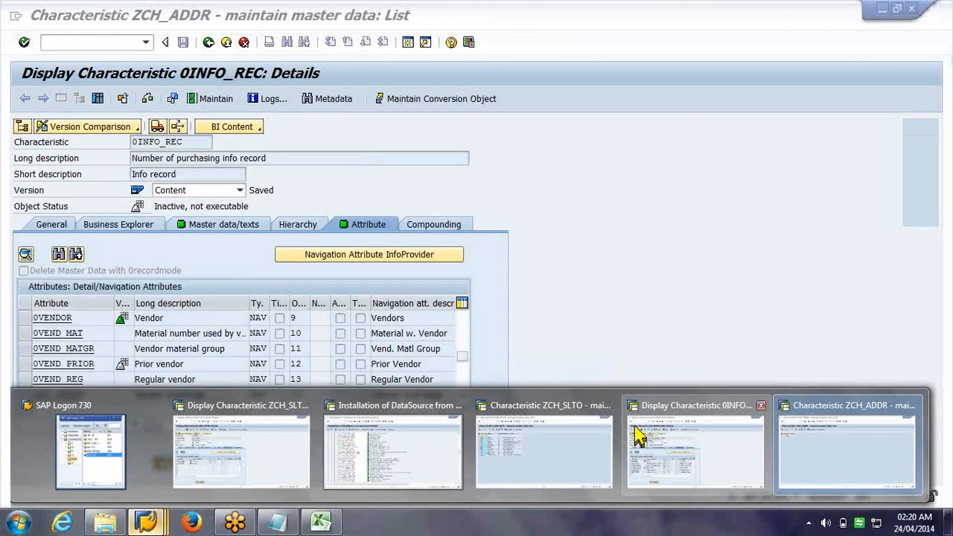
pyautogui.click(544, 447)
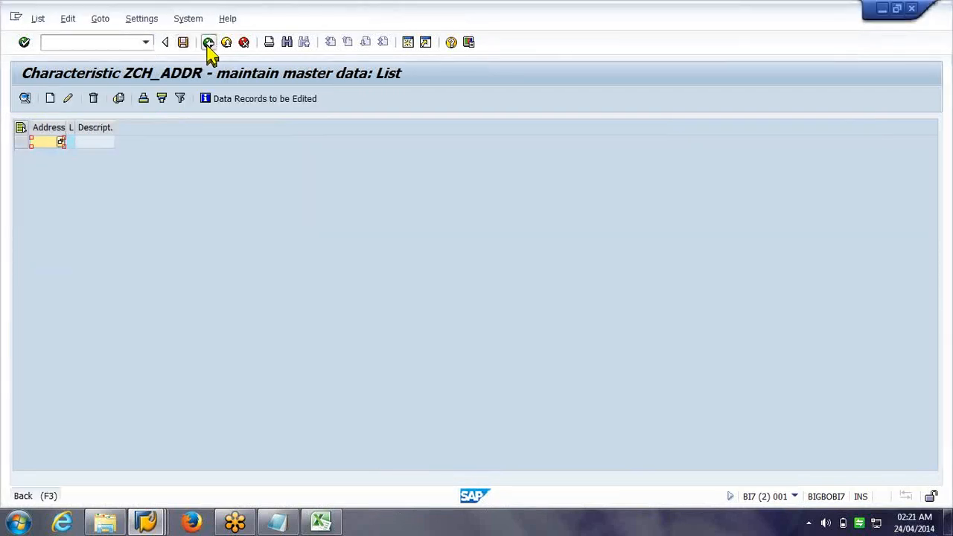
pyautogui.click(208, 43)
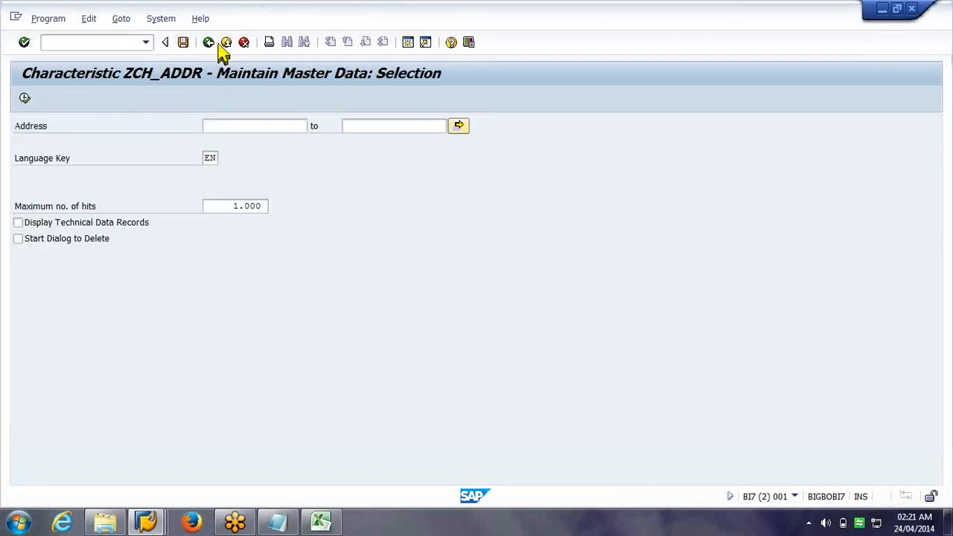
pyautogui.click(221, 45)
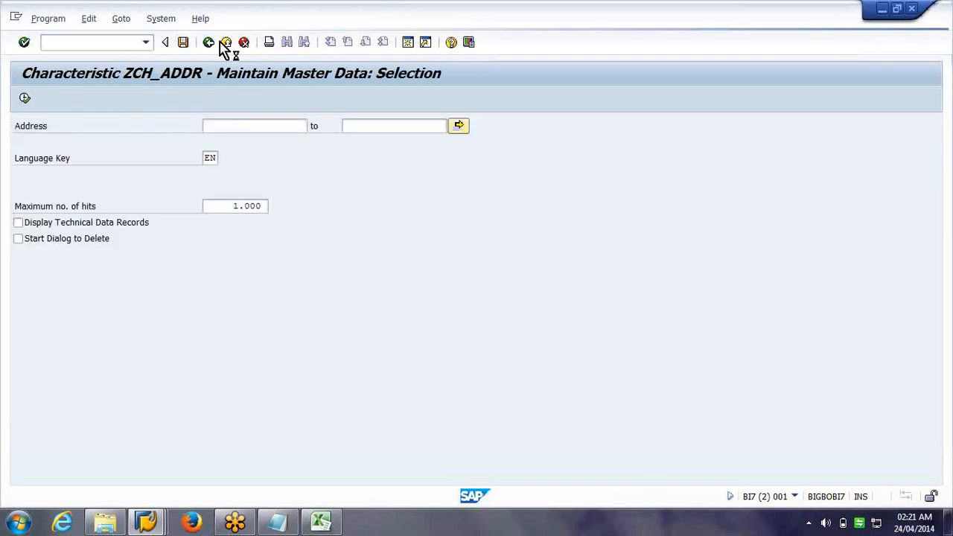
# Step: Take attribute ZCH_CTRY from the ZCH_SLTO details into the other InfoObject session and list its master data records
pyautogui.click(143, 517)
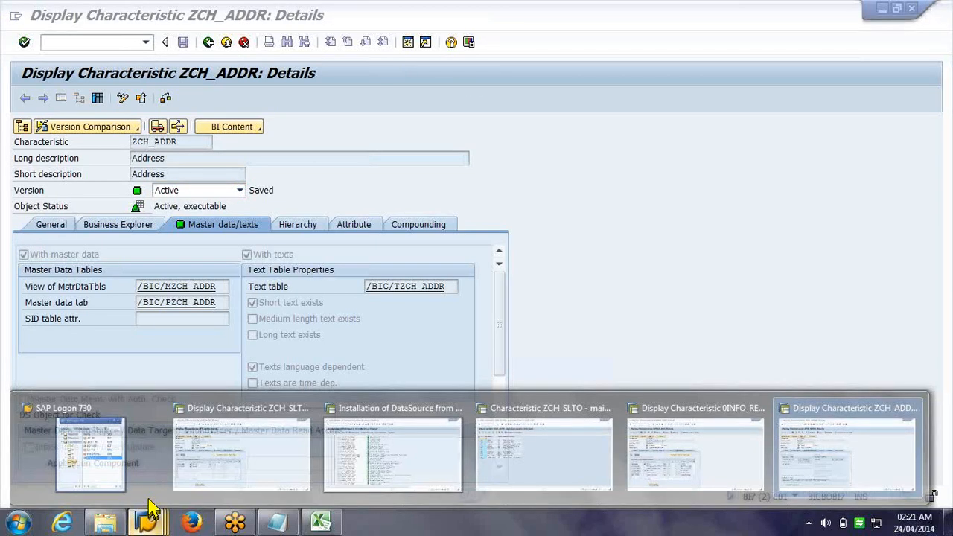
pyautogui.click(212, 460)
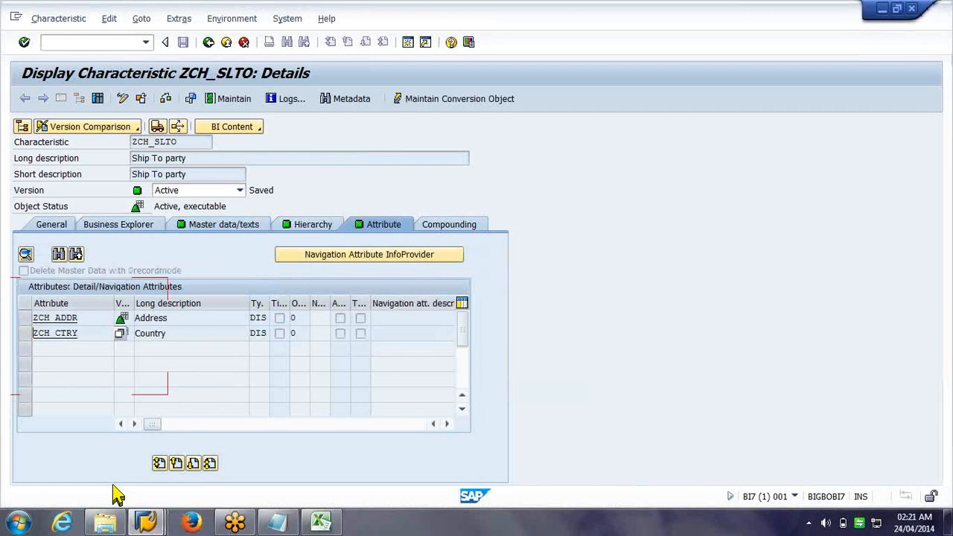
pyautogui.hotkey('alt', 'Tab')
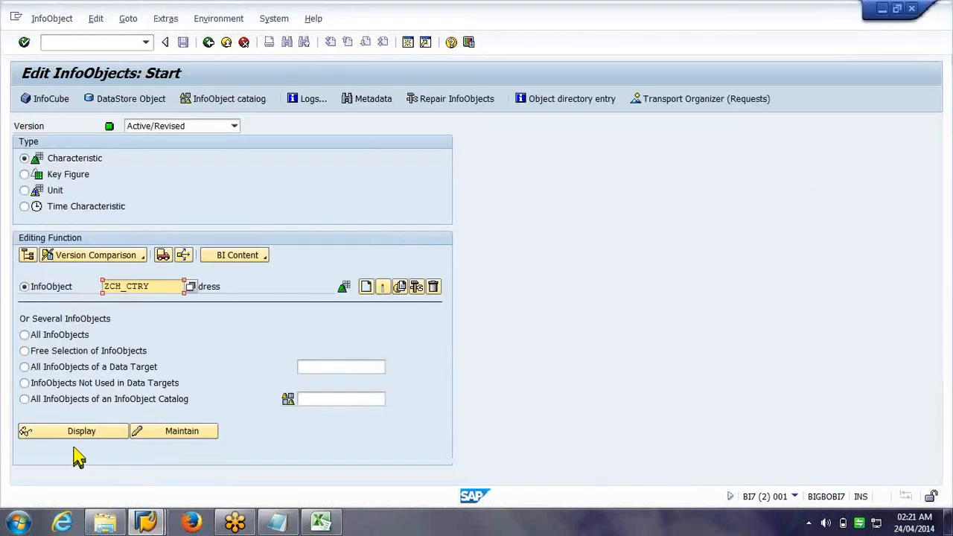
pyautogui.click(81, 433)
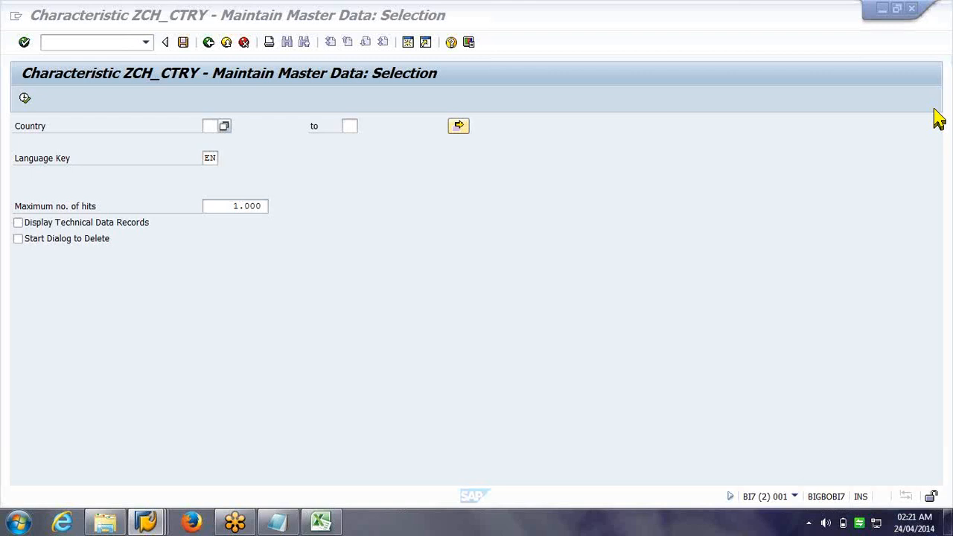
pyautogui.press('F8')
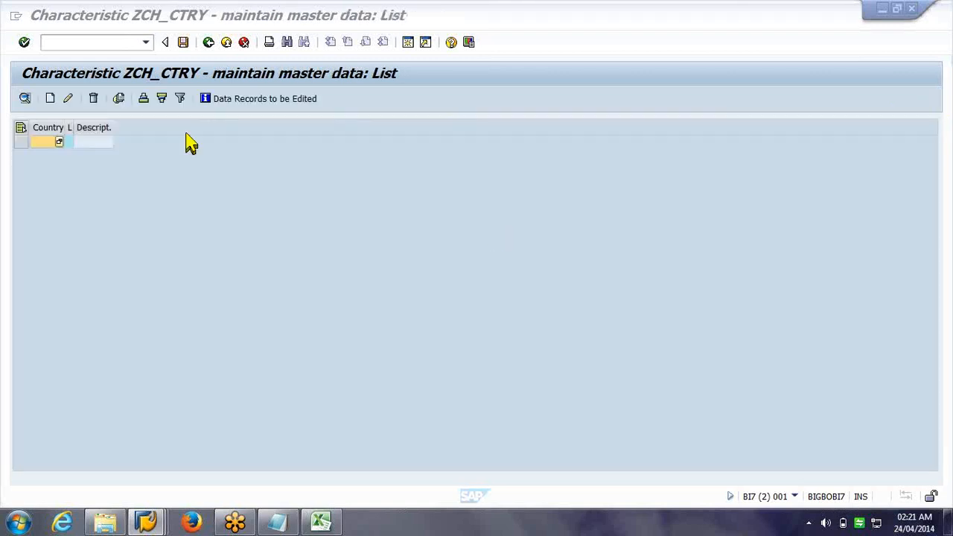
# Step: Widen the Language Key column of the ZCH_CTRY list and inspect the Description, Language Key and Country fields
pyautogui.moveTo(73, 128); pyautogui.dragTo(130, 127)
pyautogui.click(158, 145)
pyautogui.click(105, 142)
pyautogui.click(47, 147)
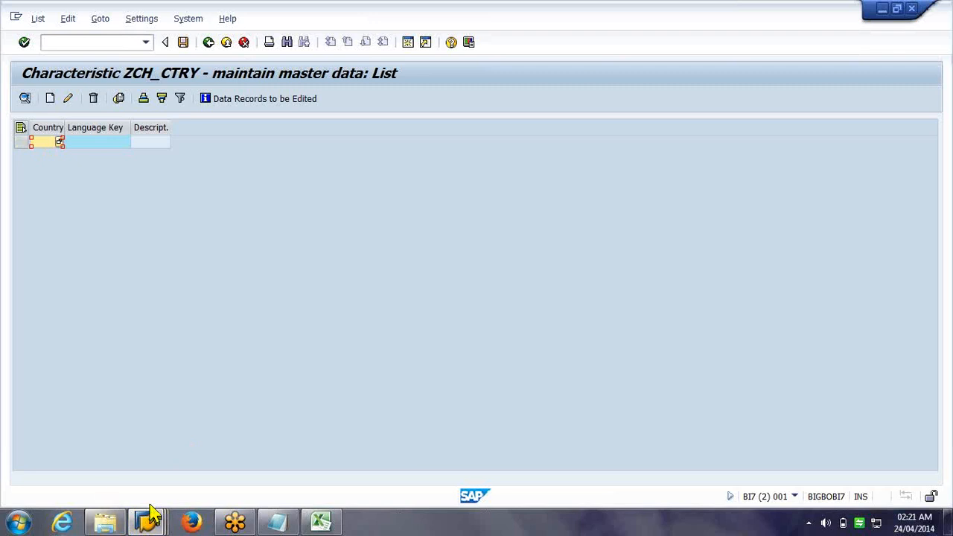
# Step: Switch to the session with the ZCH_SLTO master data list and leave that list
pyautogui.click(162, 524)
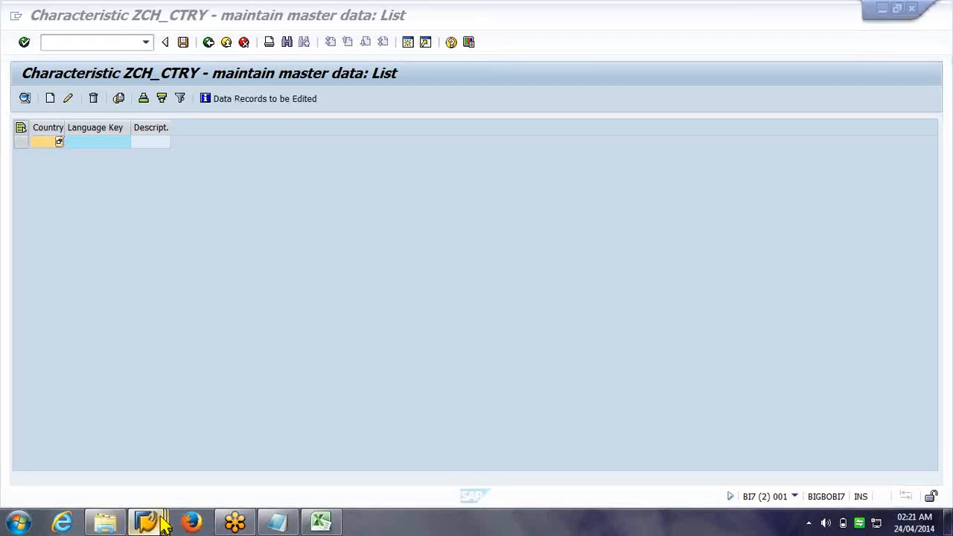
pyautogui.click(162, 523)
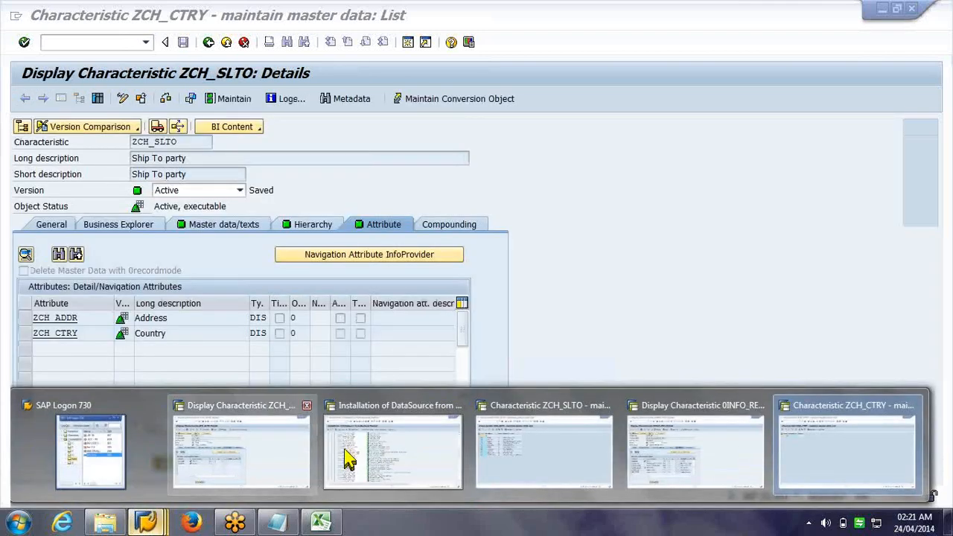
pyautogui.click(543, 451)
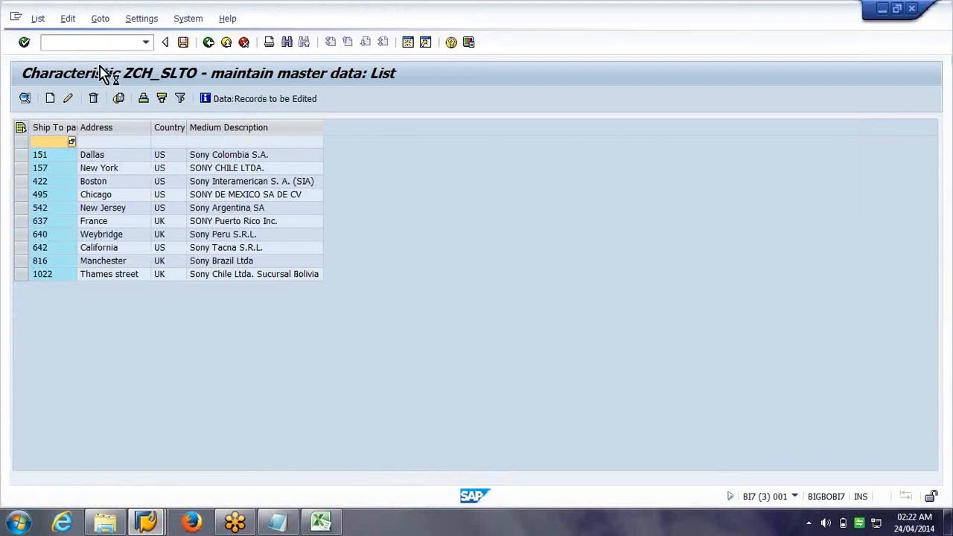
pyautogui.click(208, 42)
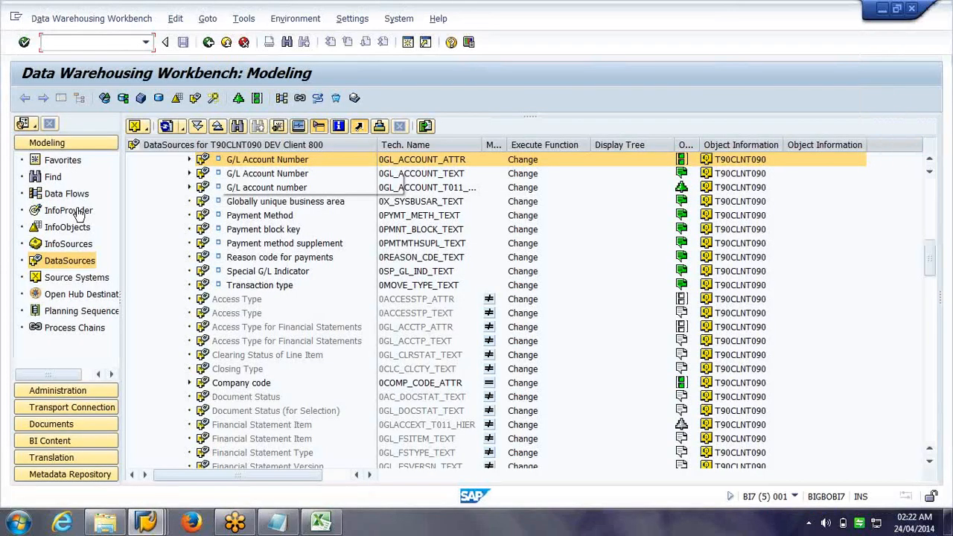
# Step: Display the InfoCube ZIC_NZ under Infoarea for loading file Data to infocube within Infoarea for BW - NZ
pyautogui.click(68, 211)
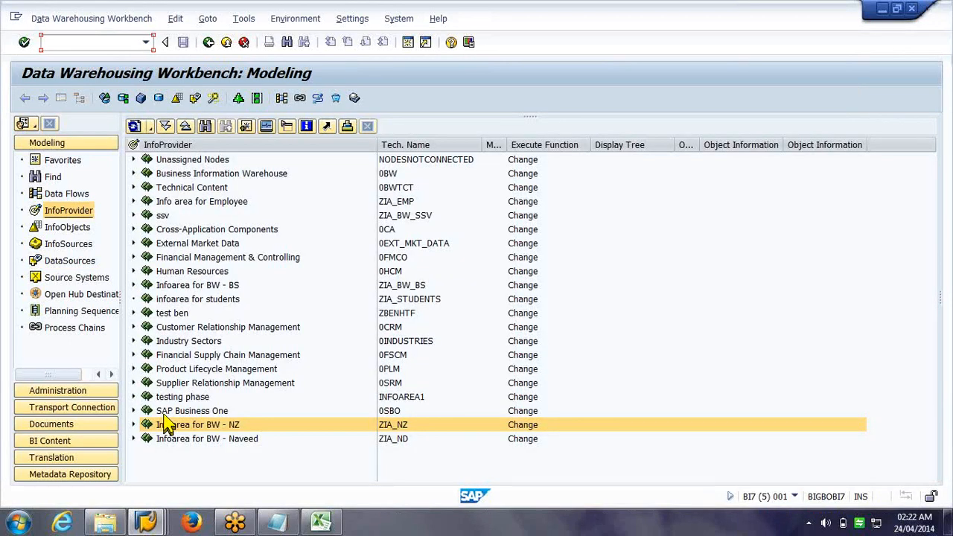
pyautogui.click(133, 425)
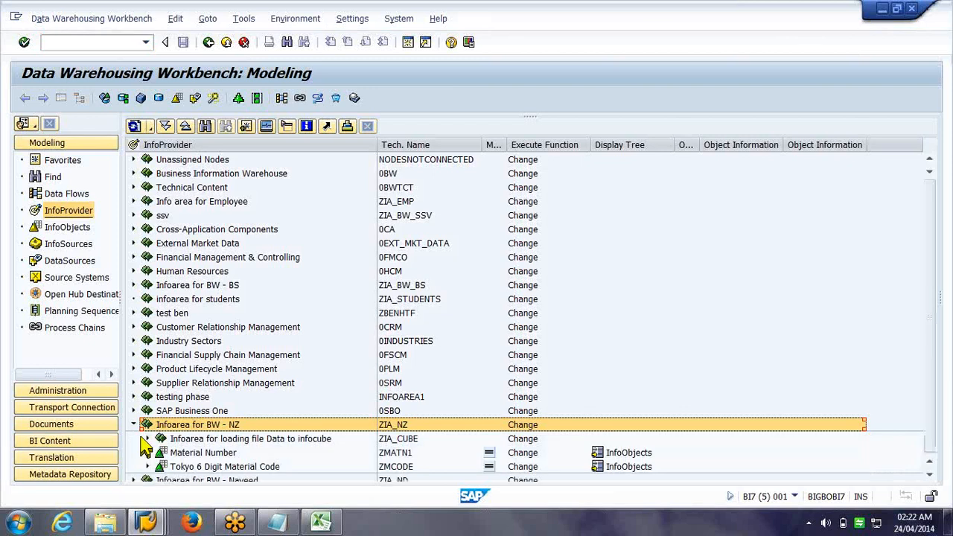
pyautogui.click(143, 438)
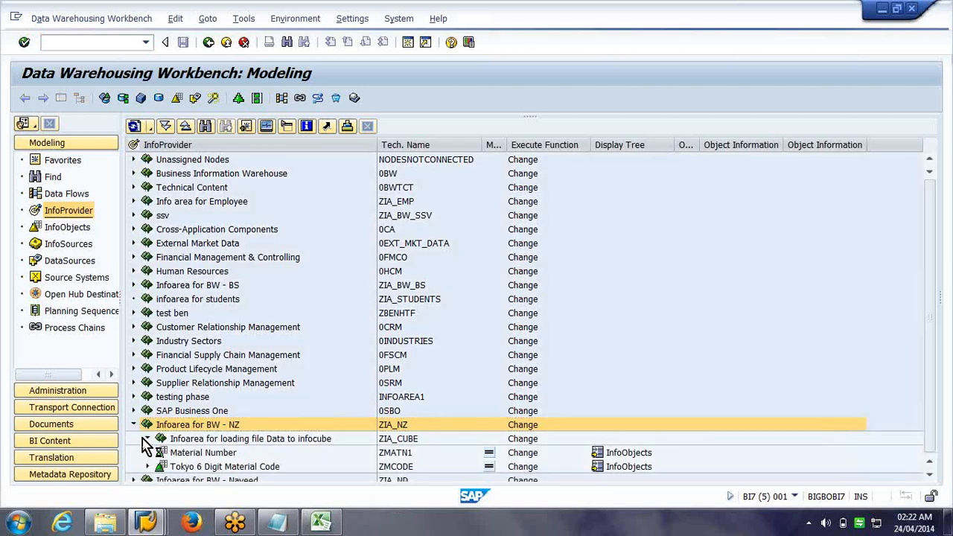
pyautogui.click(191, 426)
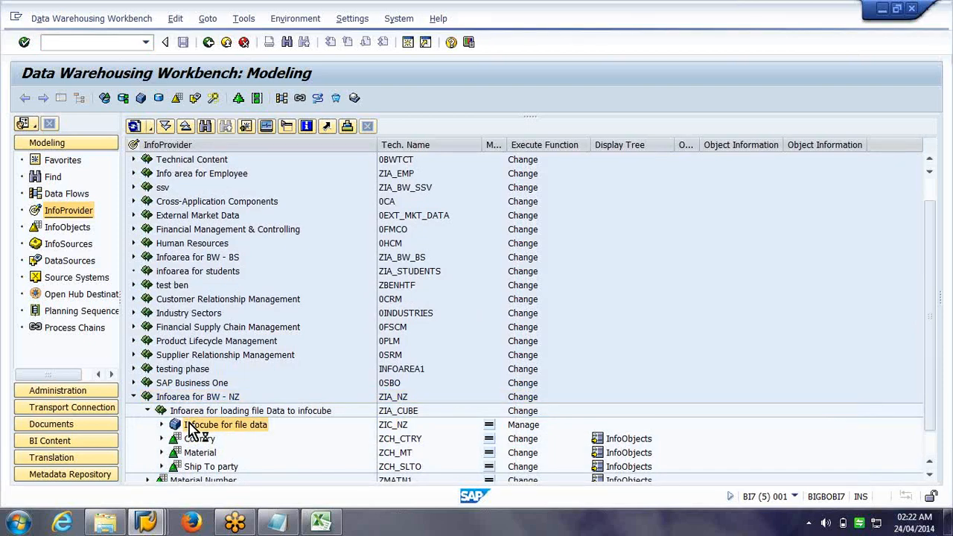
pyautogui.doubleClick(189, 424)
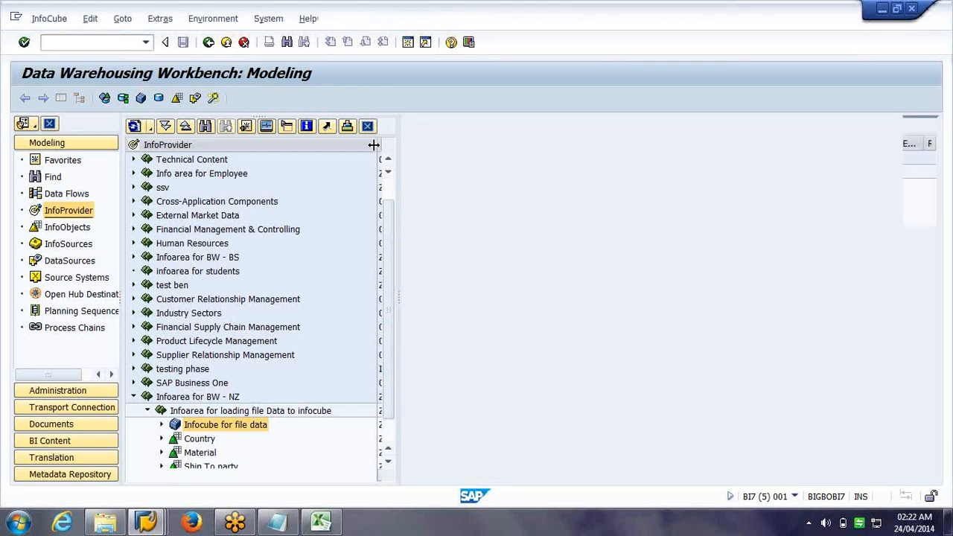
# Step: Narrow the InfoProvider name column, expand ZIC_NZ's Ship to Party dimension and widen the InfoCube column to show its characteristics
pyautogui.moveTo(326, 145); pyautogui.dragTo(215, 146)
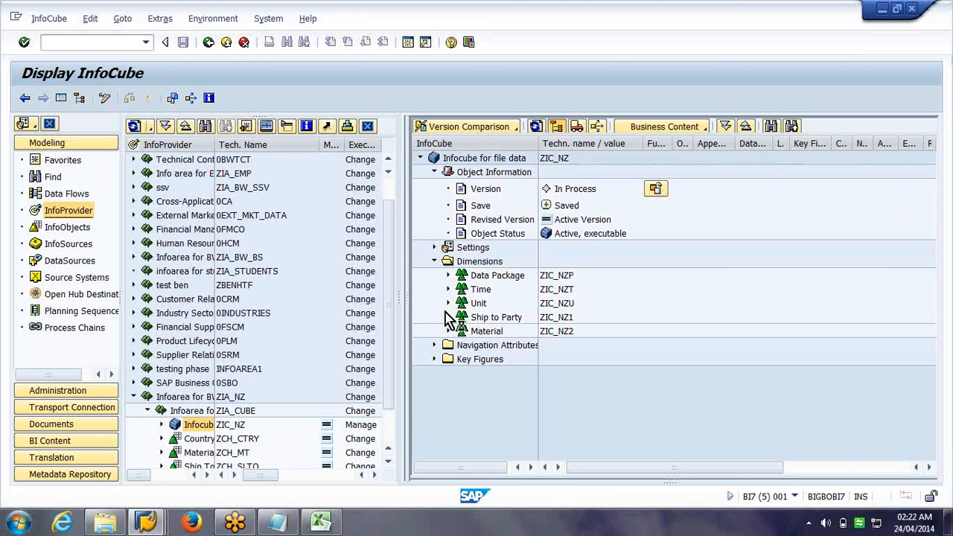
pyautogui.click(447, 317)
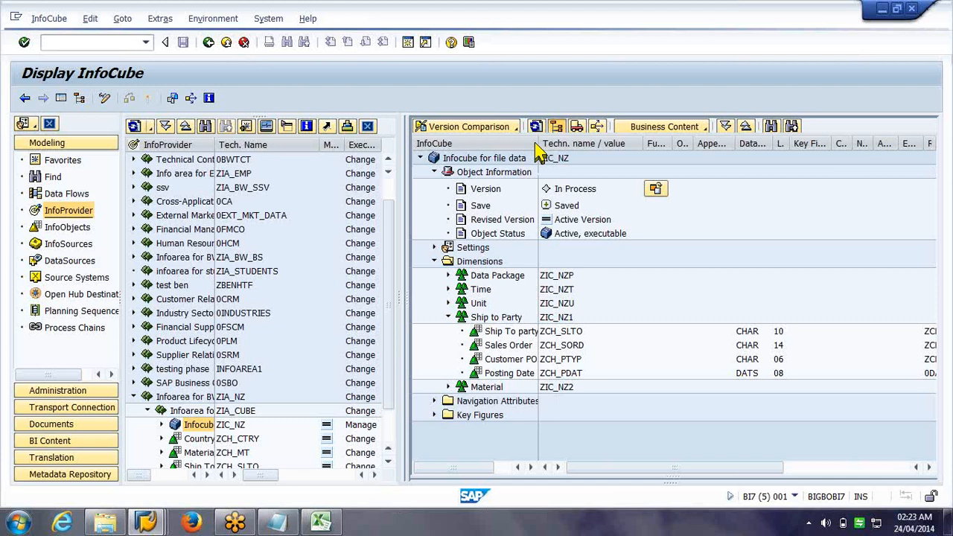
pyautogui.moveTo(538, 143); pyautogui.dragTo(571, 142)
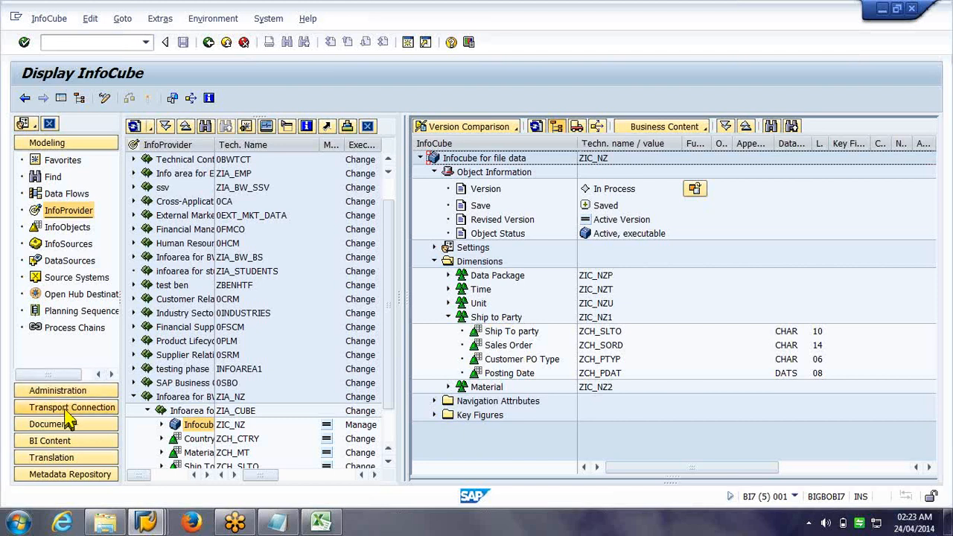
# Step: Launch BEx Query Designer and log on to the system bw 7.3 with the account password
pyautogui.click(16, 523)
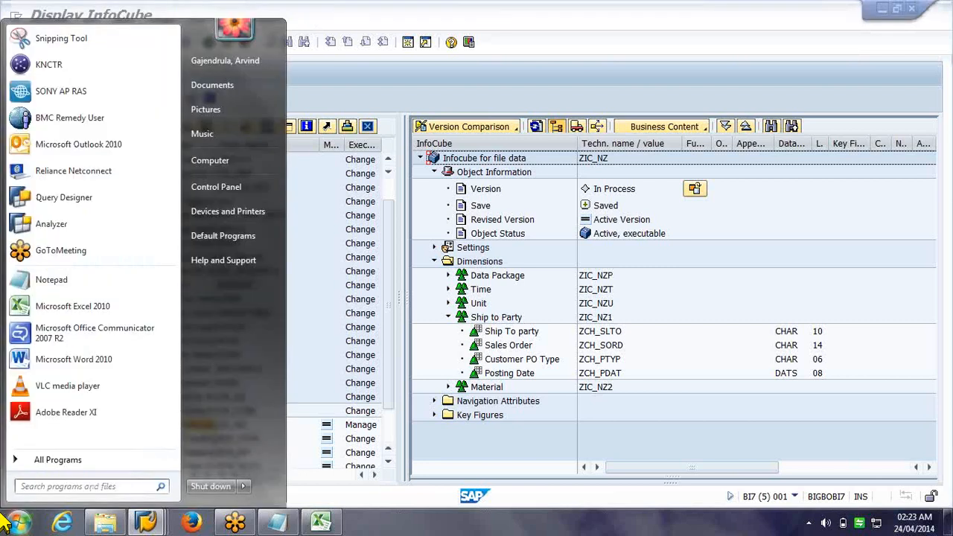
pyautogui.click(372, 169)
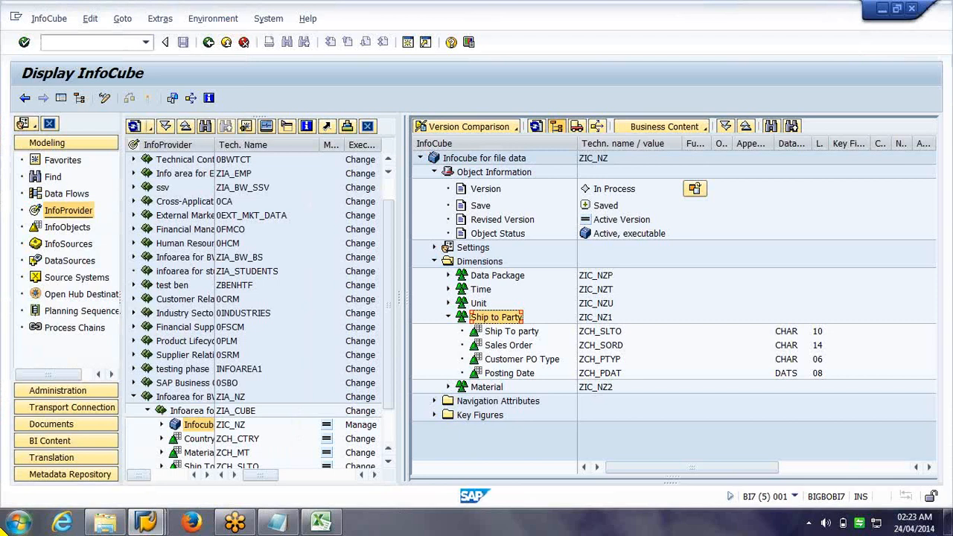
pyautogui.click(16, 522)
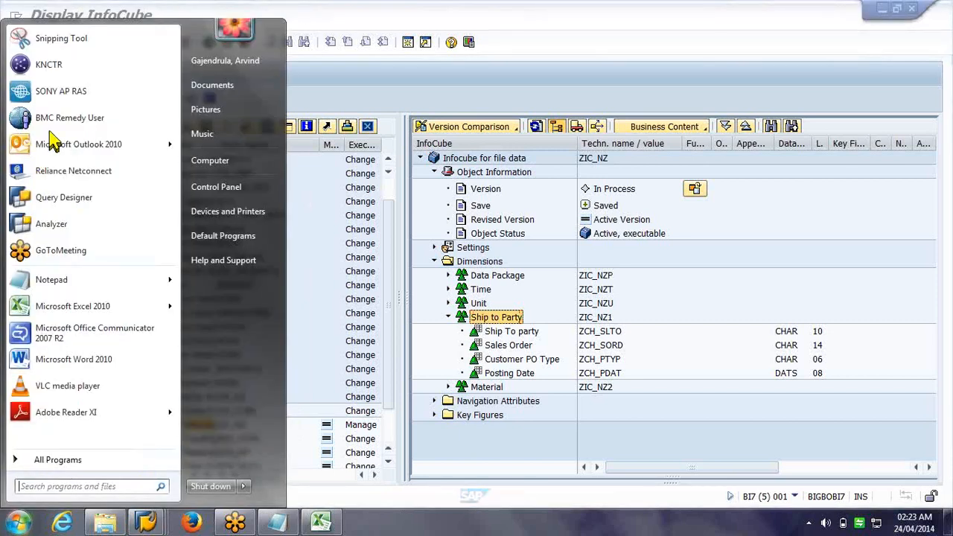
pyautogui.click(74, 202)
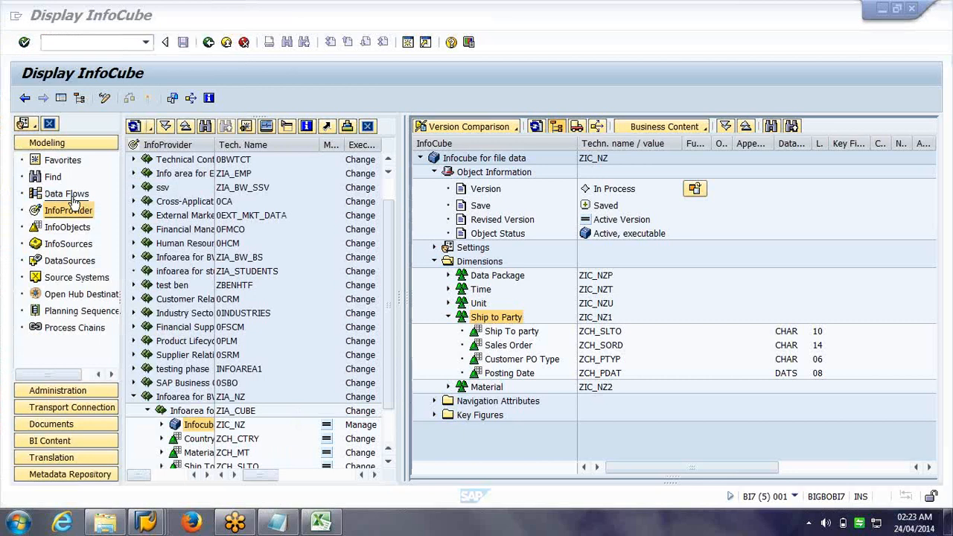
pyautogui.click(572, 285)
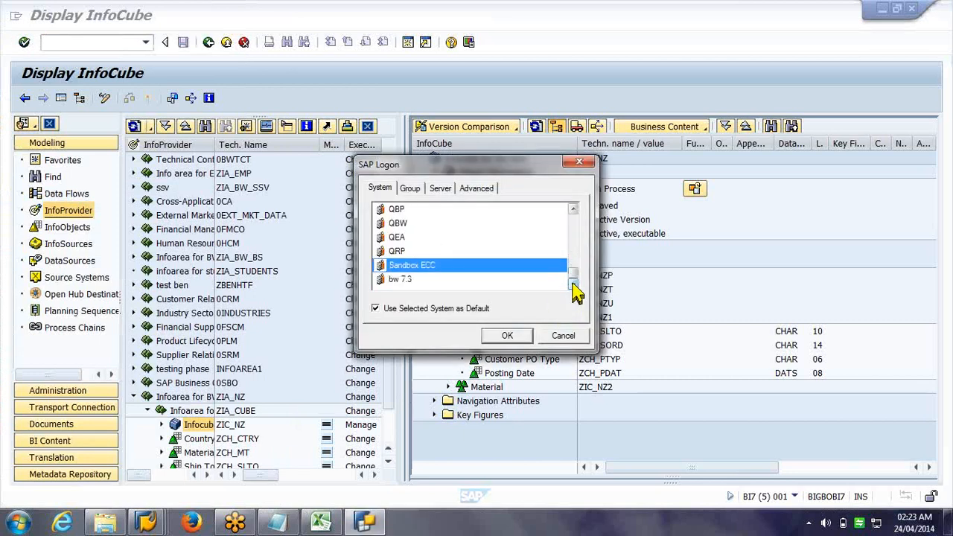
pyautogui.doubleClick(515, 280)
pyautogui.write('*******')
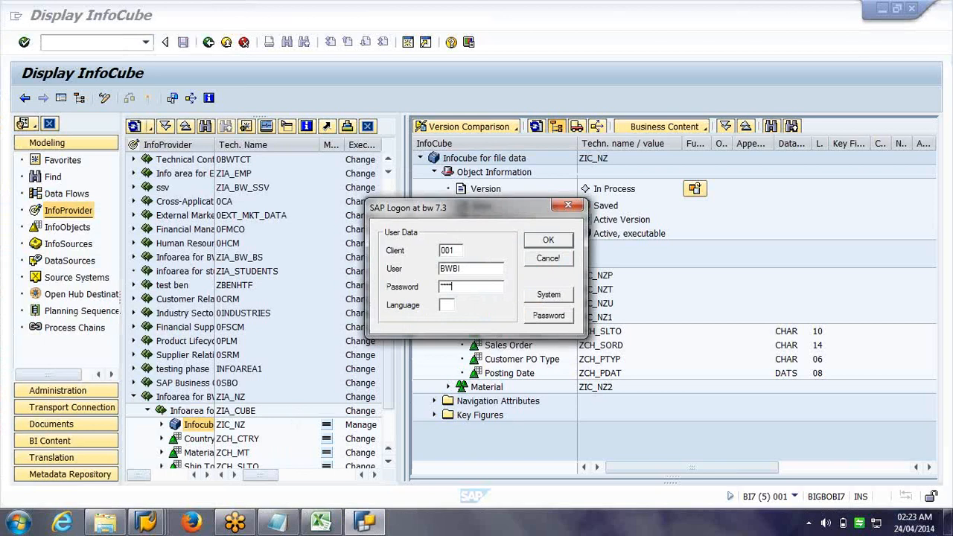
pyautogui.press('Return')
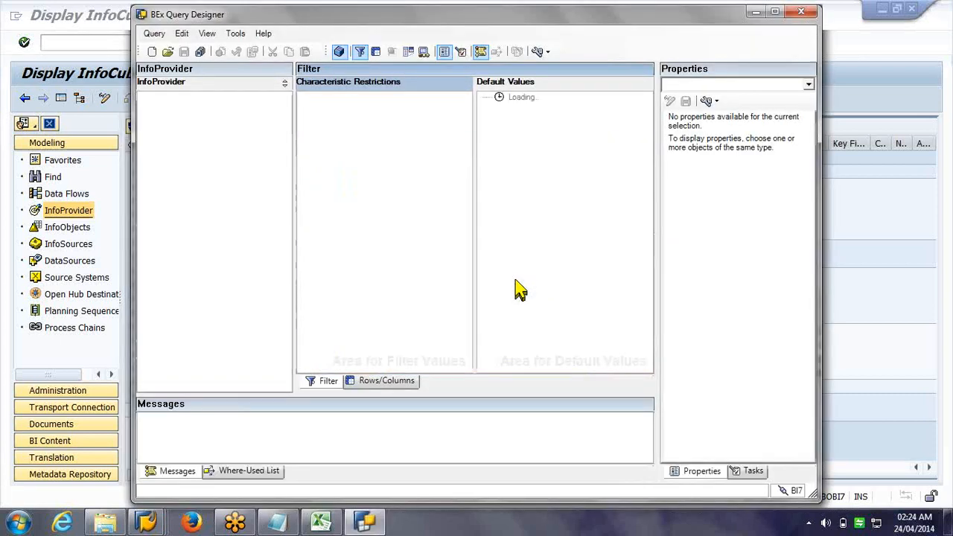
# Step: Search for queries matching "zic_nz" by description and technical name, and open the query Query on Cube (ZIC_NZ_Q1001)
pyautogui.click(168, 52)
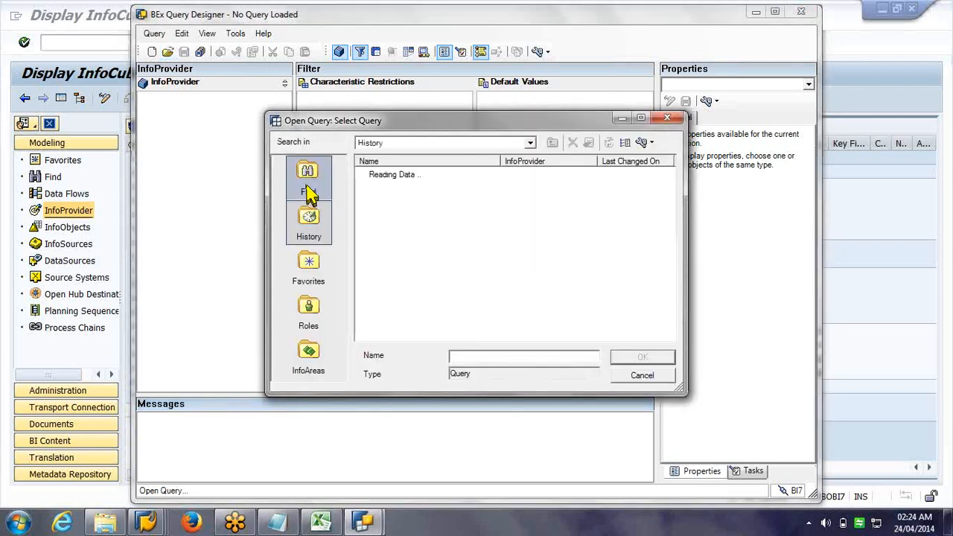
pyautogui.click(311, 195)
pyautogui.write('zic_nz')
pyautogui.press('Return')
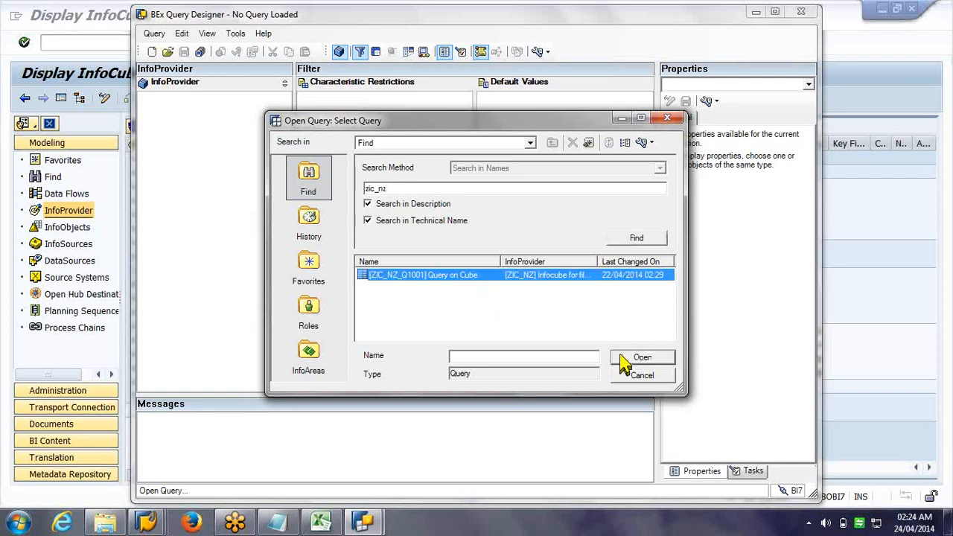
pyautogui.click(625, 362)
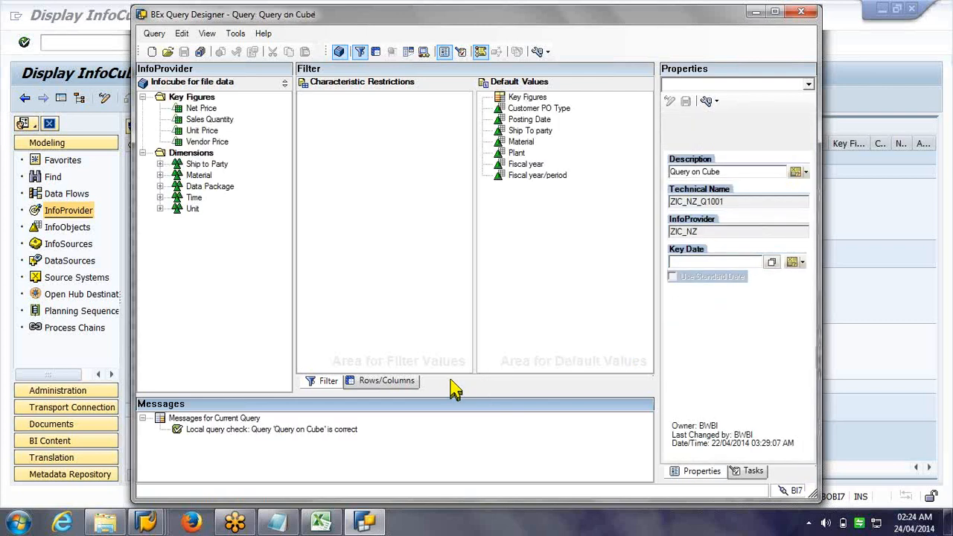
# Step: Show the query's rows and columns, and expand the Ship To party attributes within the Ship to Party dimension in a wider InfoProvider pane
pyautogui.click(401, 383)
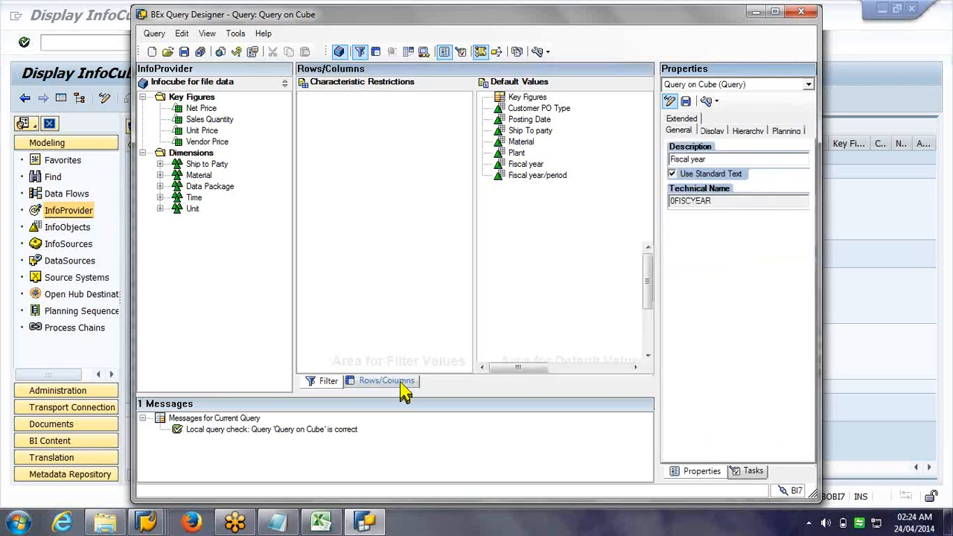
pyautogui.doubleClick(198, 165)
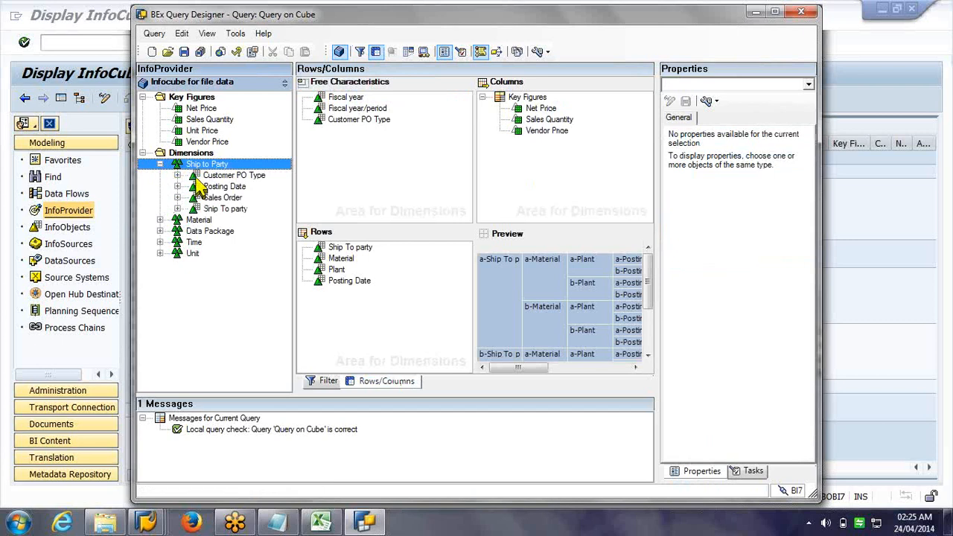
pyautogui.click(219, 211)
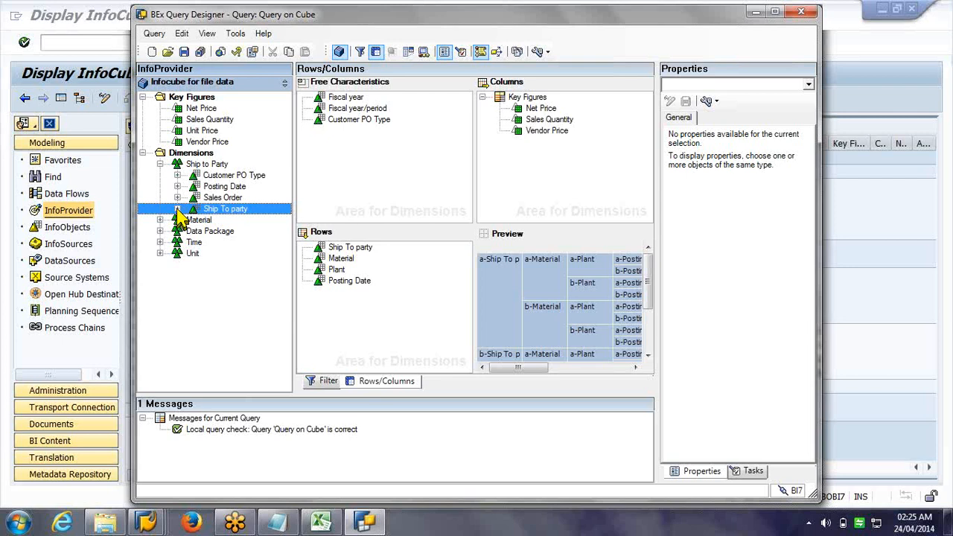
pyautogui.click(177, 209)
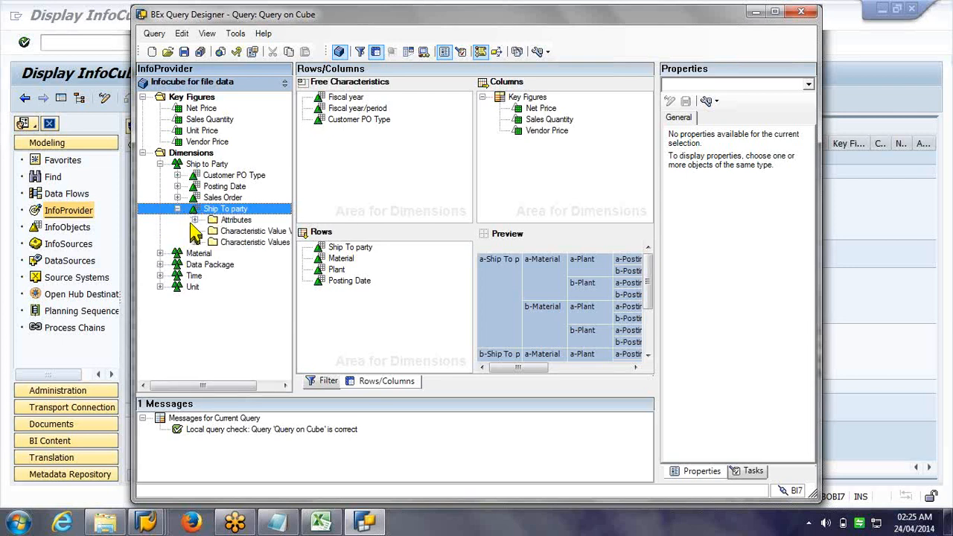
pyautogui.click(194, 220)
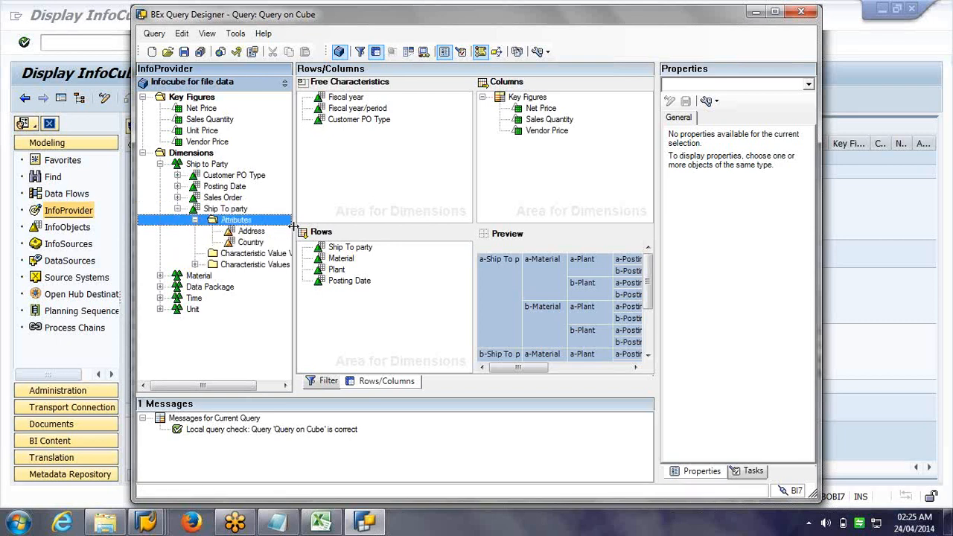
pyautogui.moveTo(292, 227); pyautogui.dragTo(321, 226)
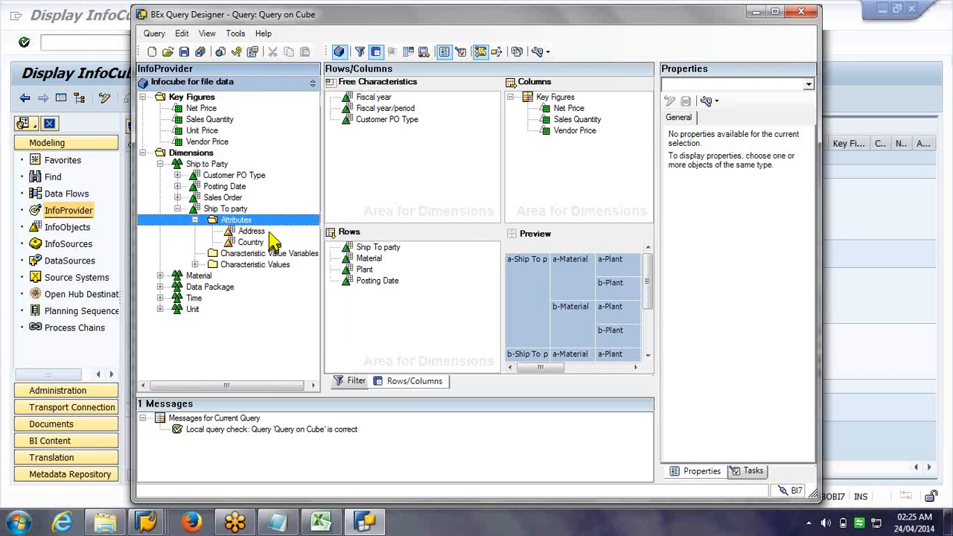
# Step: Add the Address and Country attributes of Ship To party to the query's rows
pyautogui.click(254, 232)
pyautogui.keyDown('ctrl'); pyautogui.click(253, 241); pyautogui.keyUp('ctrl')
pyautogui.moveTo(254, 236); pyautogui.dragTo(383, 257)
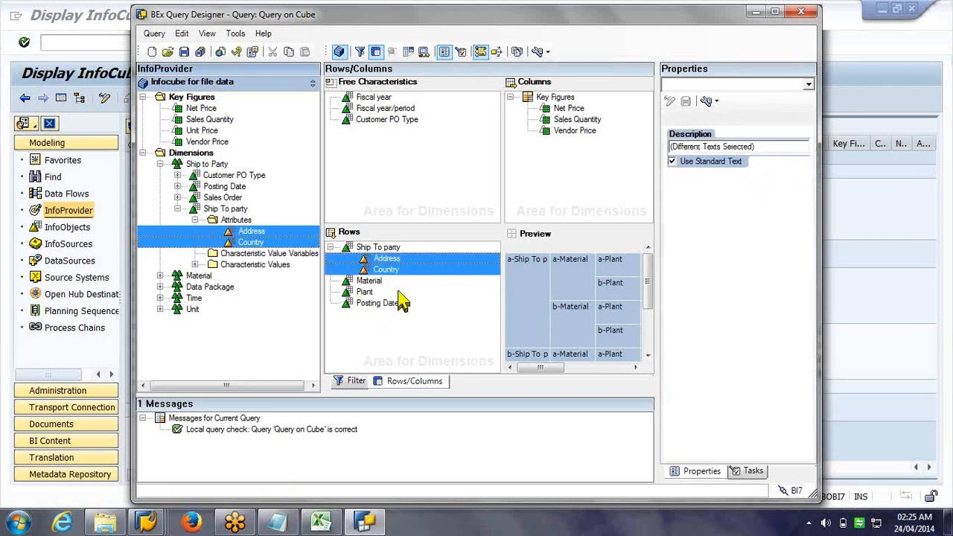
# Step: Maximize Query Designer with a narrower InfoProvider pane, and remove the Address and Country attributes from the query's rows
pyautogui.doubleClick(463, 21)
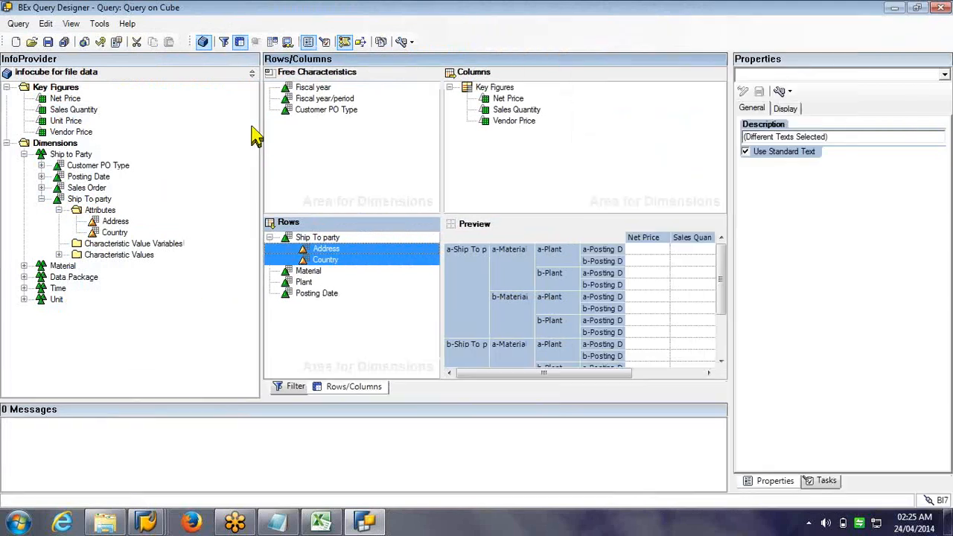
pyautogui.moveTo(260, 132); pyautogui.dragTo(199, 139)
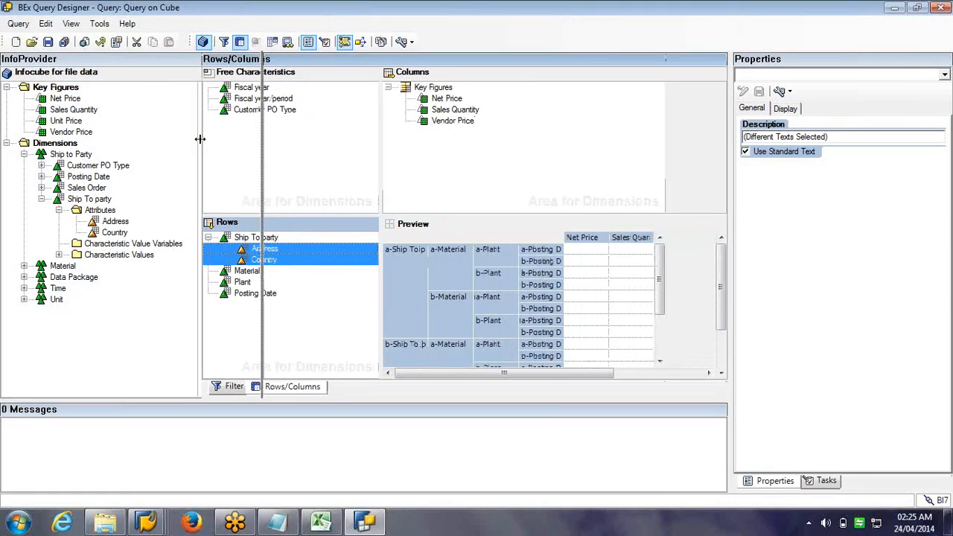
pyautogui.moveTo(260, 251); pyautogui.dragTo(113, 256)
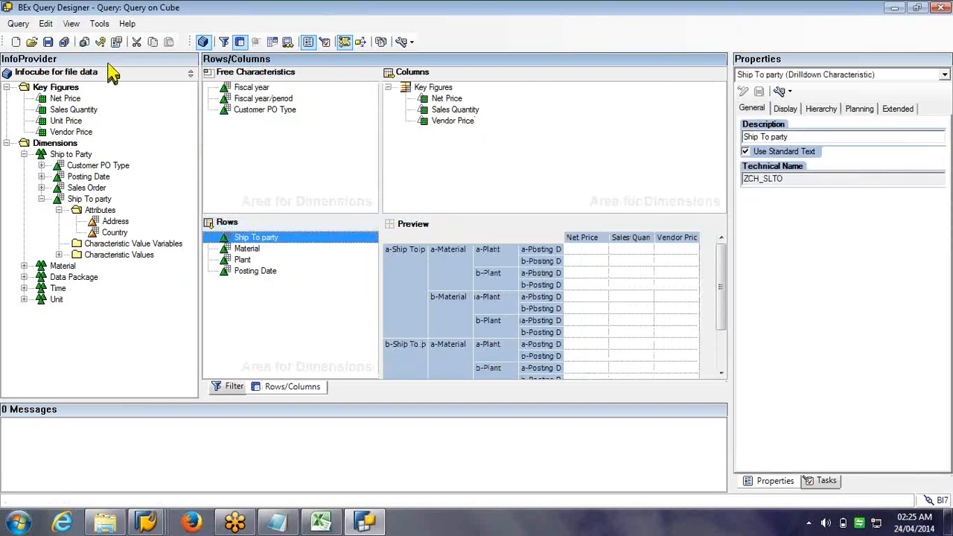
# Step: Launch BEx Analyzer in Excel, start opening a query and log on to bw 7.3 with the account password
pyautogui.moveTo(298, 526)
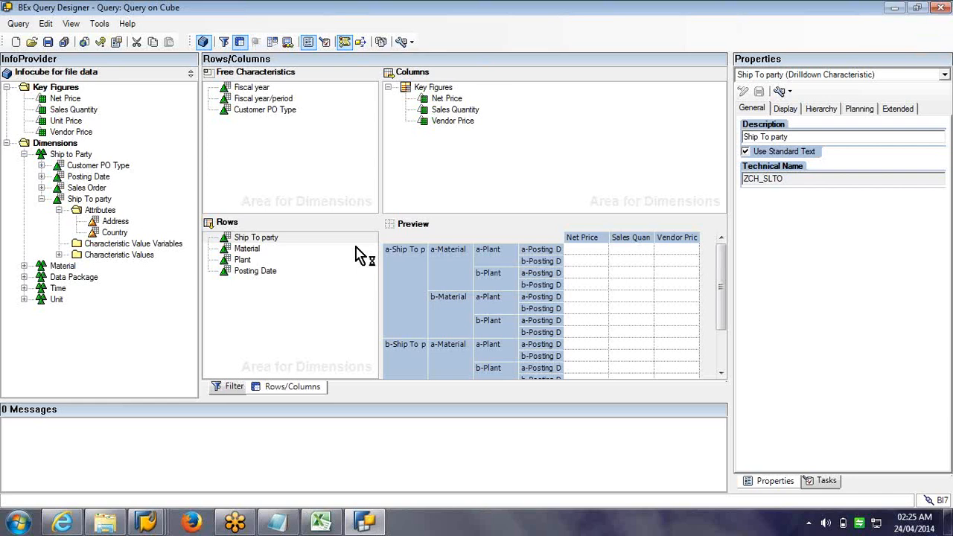
pyautogui.press('super')
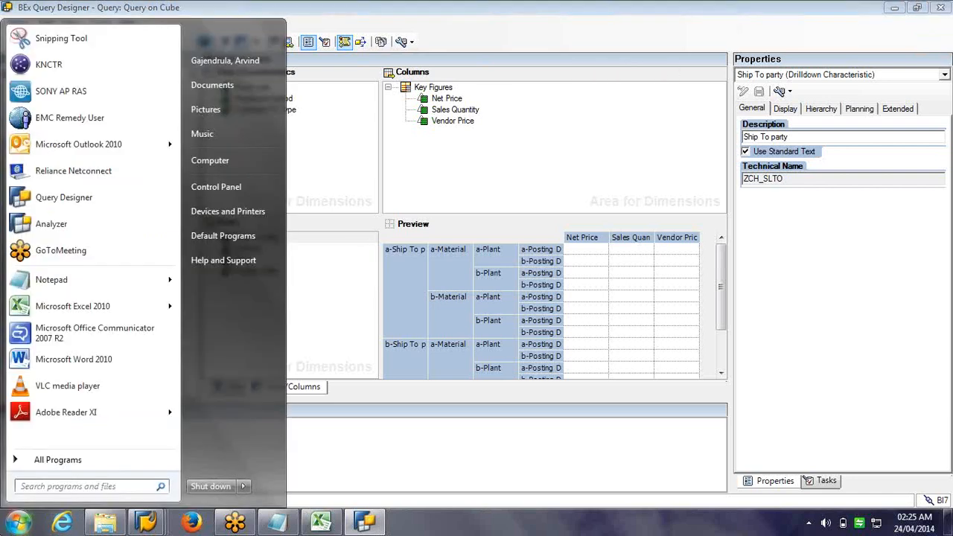
pyautogui.click(72, 224)
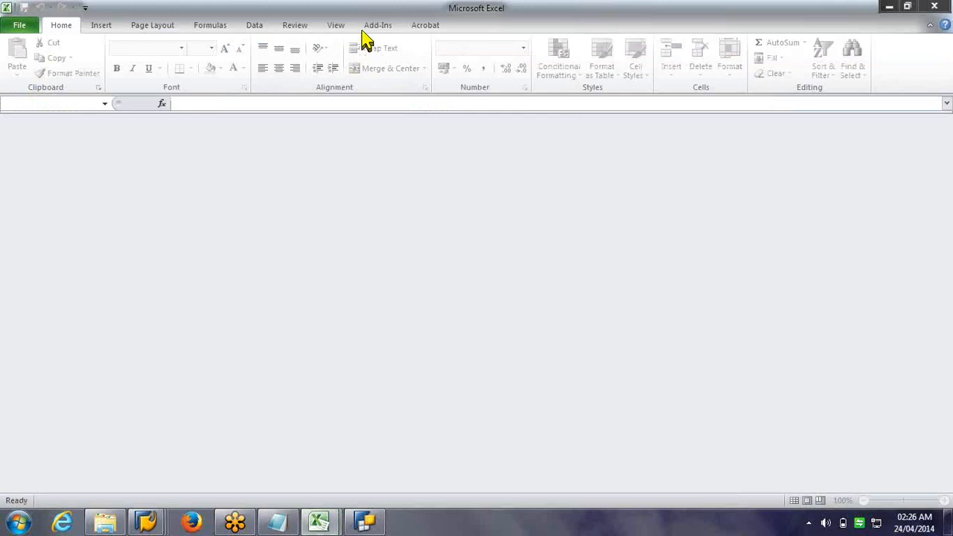
pyautogui.click(365, 29)
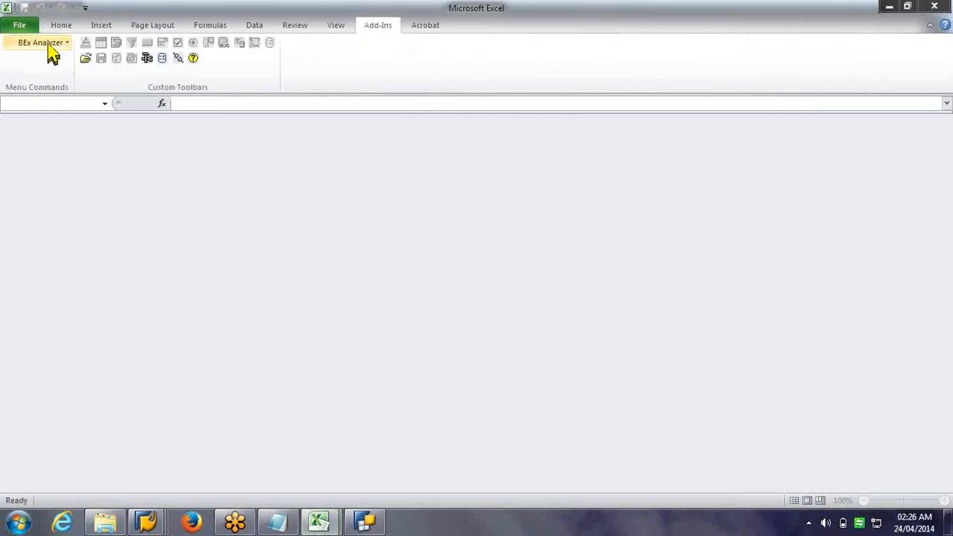
pyautogui.click(46, 43)
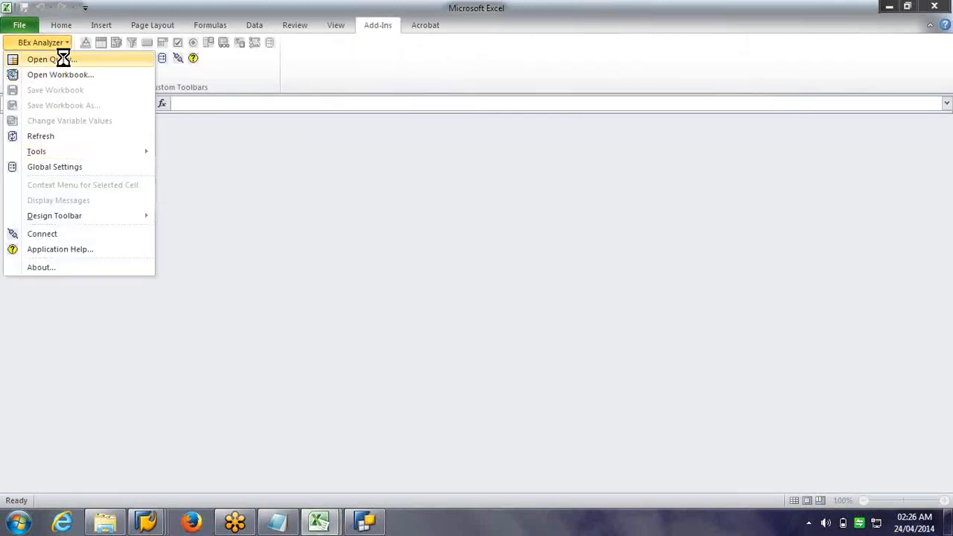
pyautogui.write('*******')
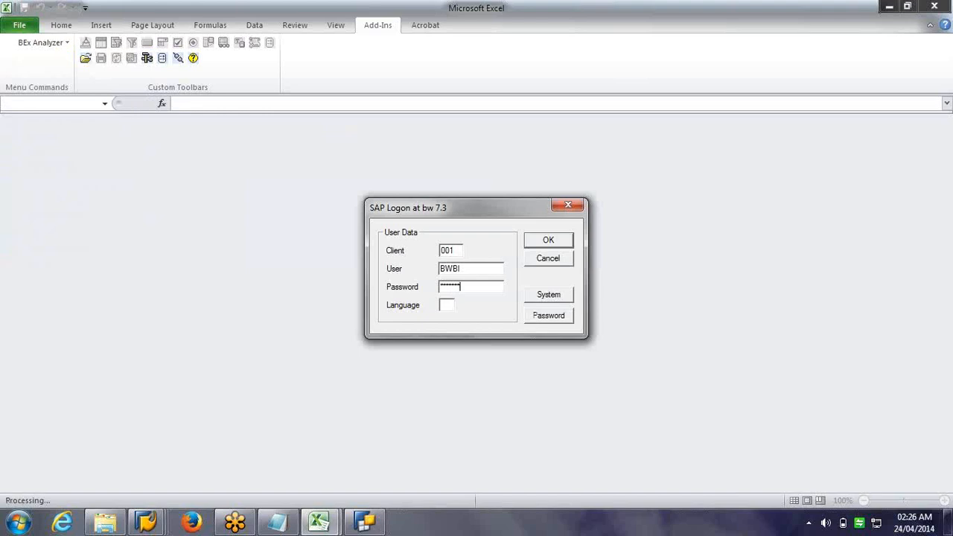
pyautogui.press('Return')
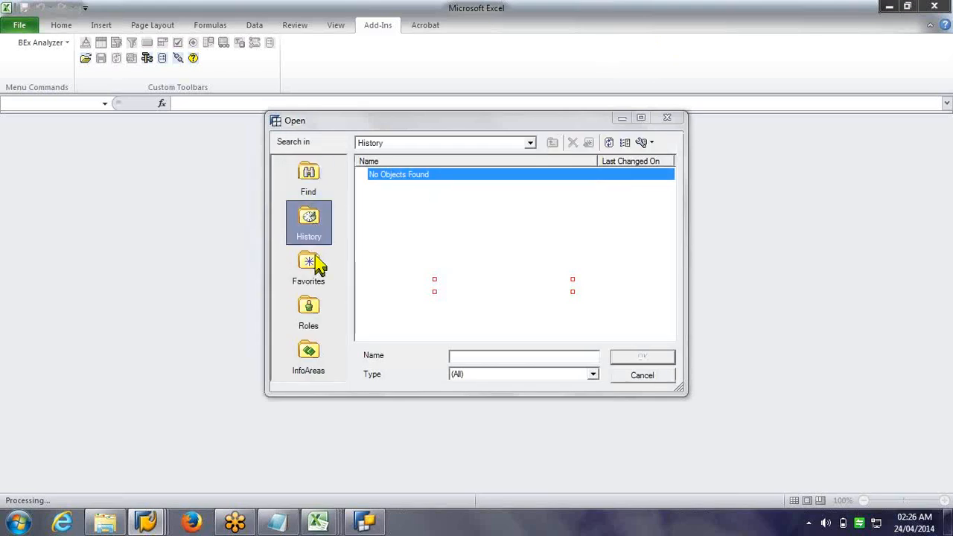
# Step: Open the favorite query Query on Cube (ZIC_NZ_Q1001) and minimize Query Designer to show the result in Excel
pyautogui.click(317, 269)
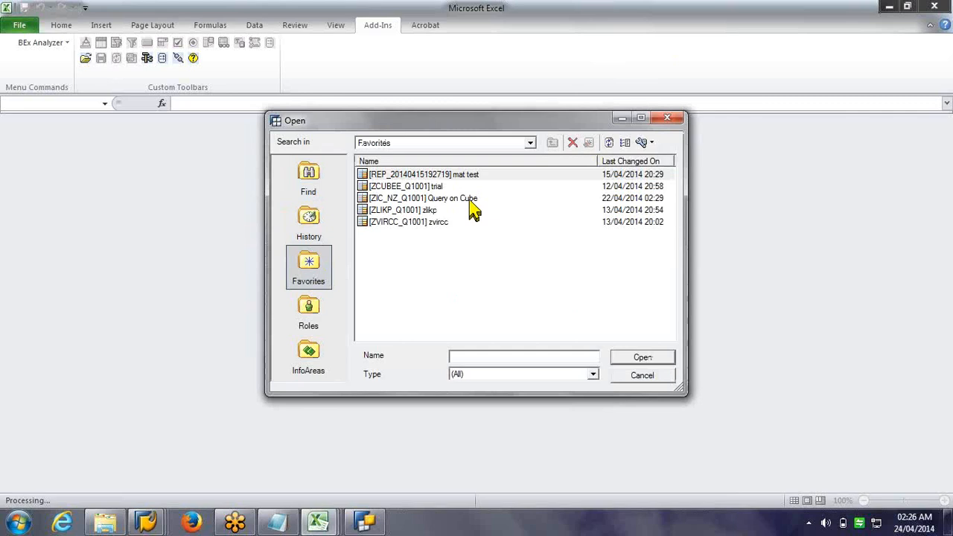
pyautogui.click(471, 200)
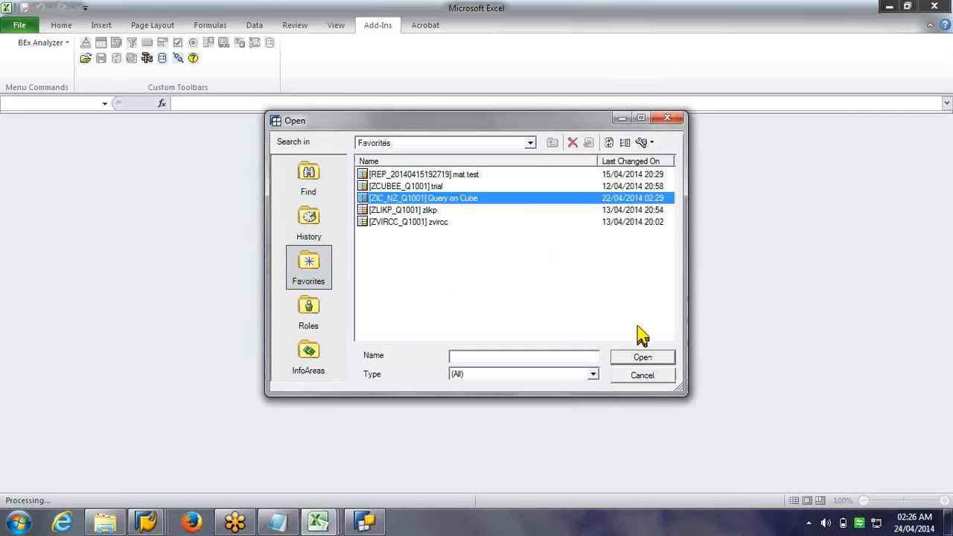
pyautogui.click(642, 362)
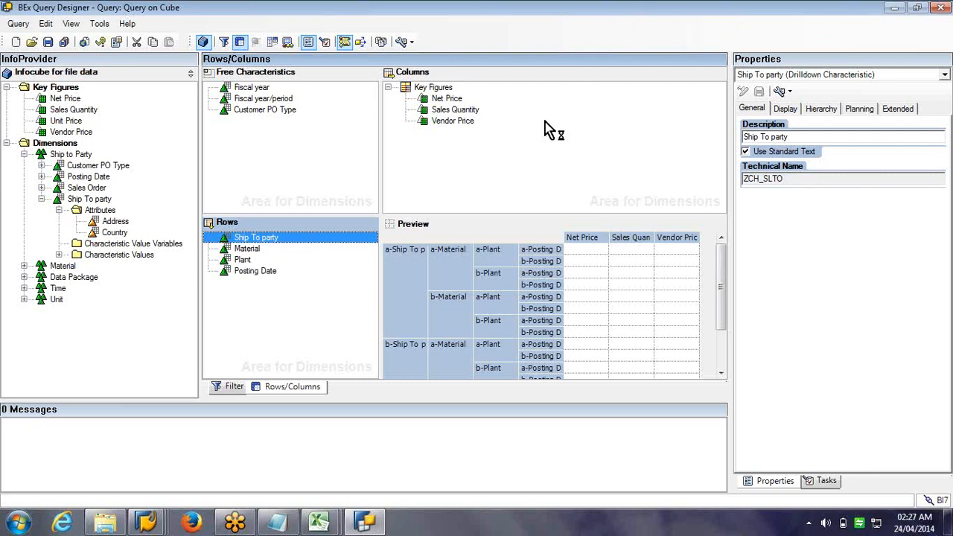
pyautogui.click(894, 9)
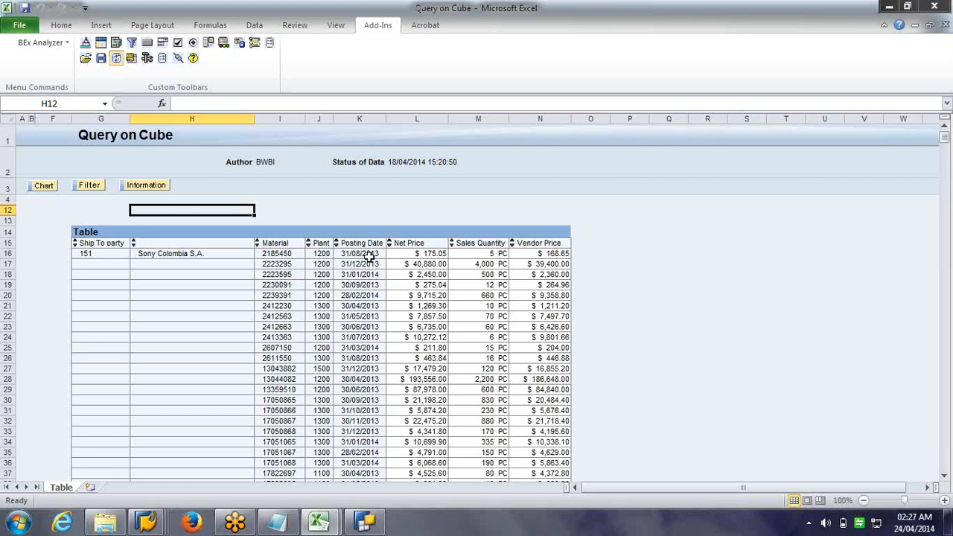
# Step: Examine the Query on Cube result table by going down through its Ship To party, material and posting date rows
pyautogui.click(598, 321)
pyautogui.press('Down')
pyautogui.press('Down')
pyautogui.press('Down')
pyautogui.press('Down')
pyautogui.press('Down')
pyautogui.press('Down')
pyautogui.press('Down')
pyautogui.press('Down')
pyautogui.press('Down')
pyautogui.press('Down')
pyautogui.press('Down')
pyautogui.press('Down')
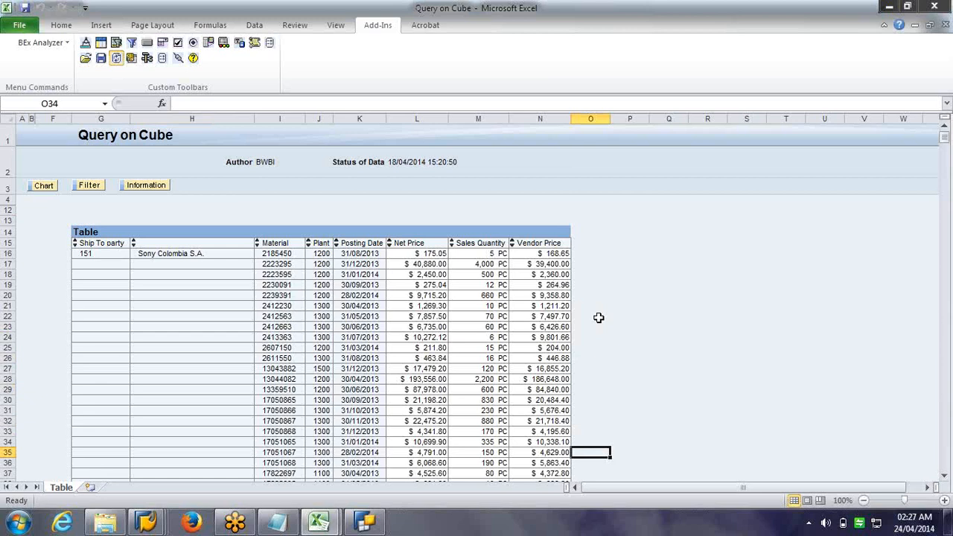
pyautogui.press('Down')
pyautogui.press('Down')
pyautogui.press('Down')
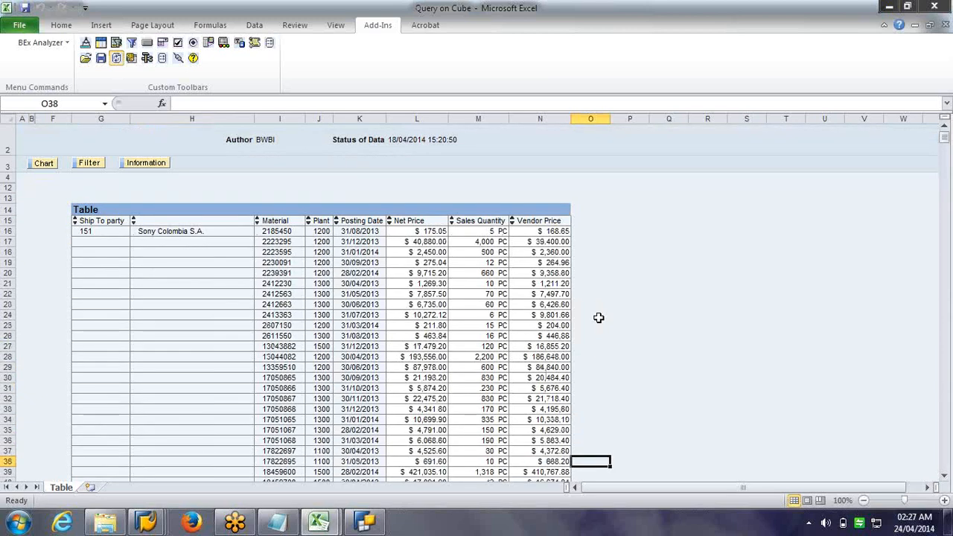
pyautogui.press('pagedown')
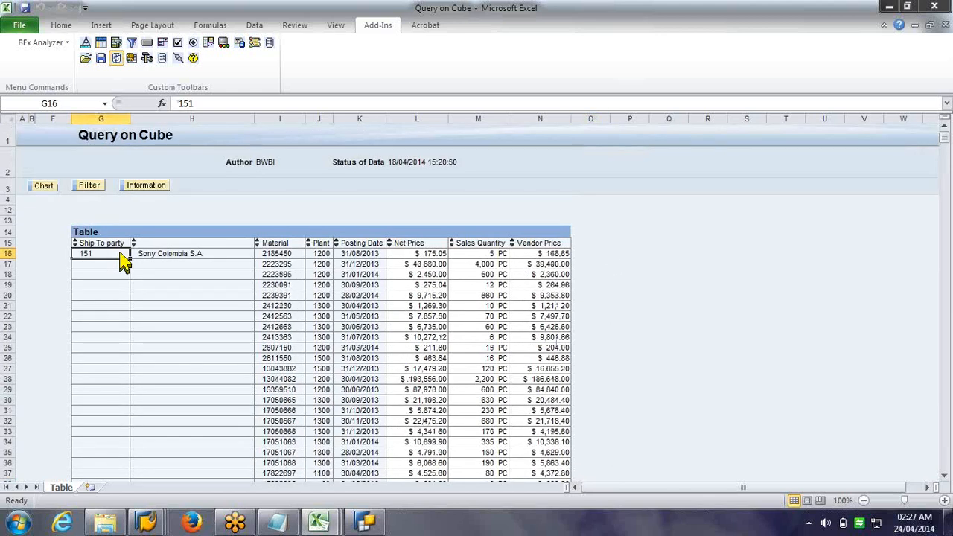
# Step: Add Country alongside Address to the displayed attributes of the Ship To party characteristic in the result table
pyautogui.rightClick(120, 253)
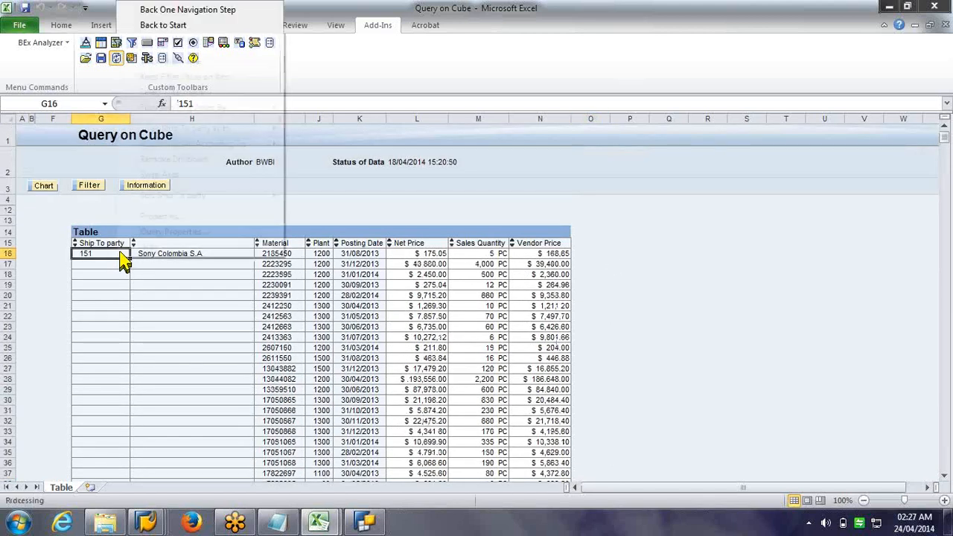
pyautogui.click(170, 216)
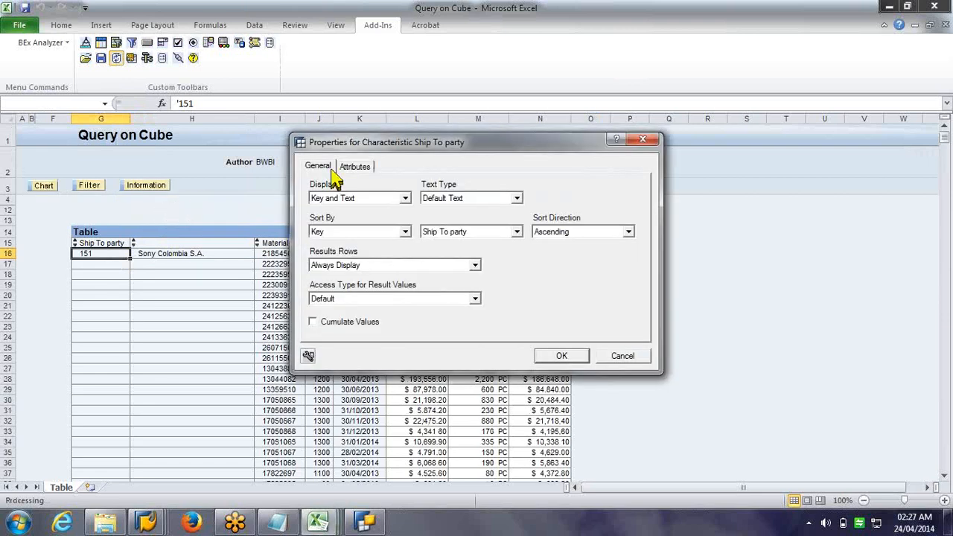
pyautogui.click(349, 167)
pyautogui.click(471, 236)
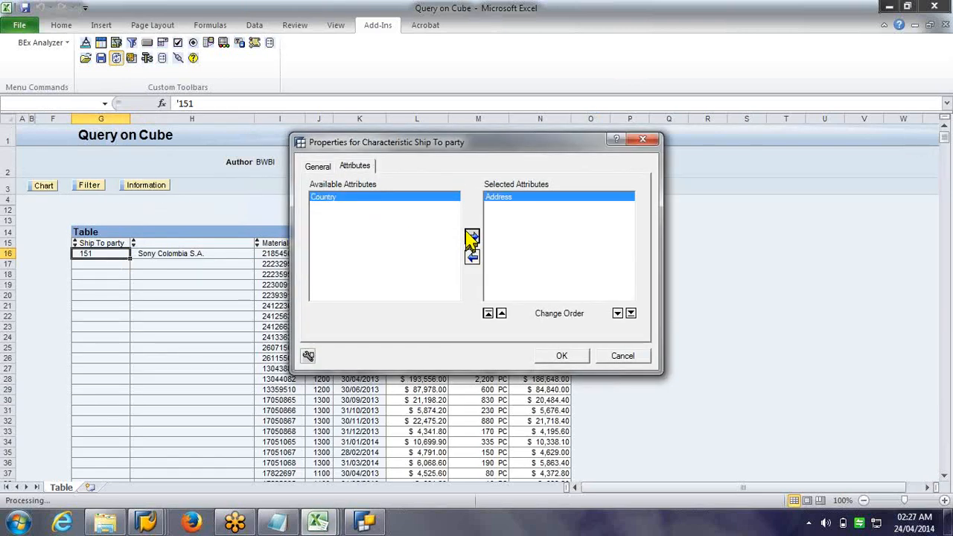
pyautogui.click(472, 236)
pyautogui.click(562, 357)
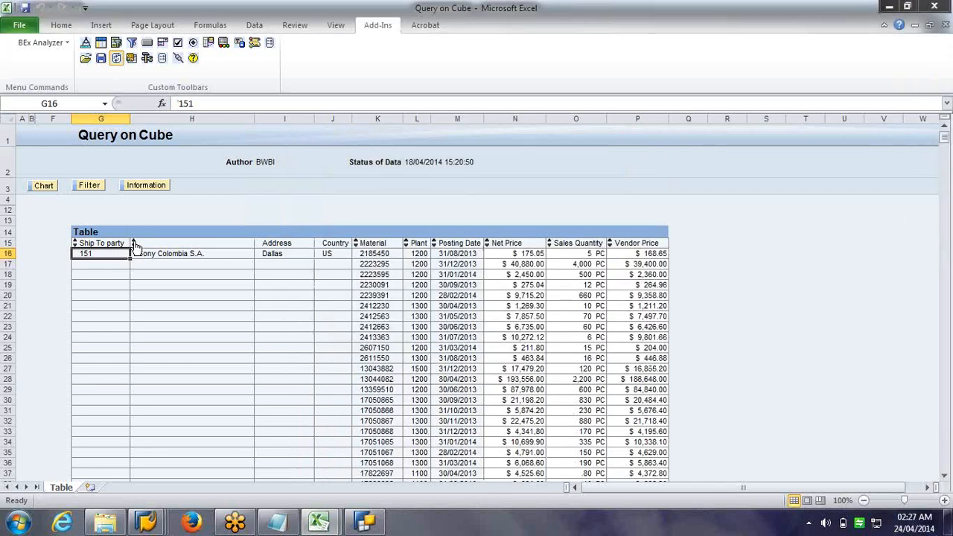
# Step: Examine the Address and Country values shown for each Ship To party down the result table
pyautogui.click(304, 254)
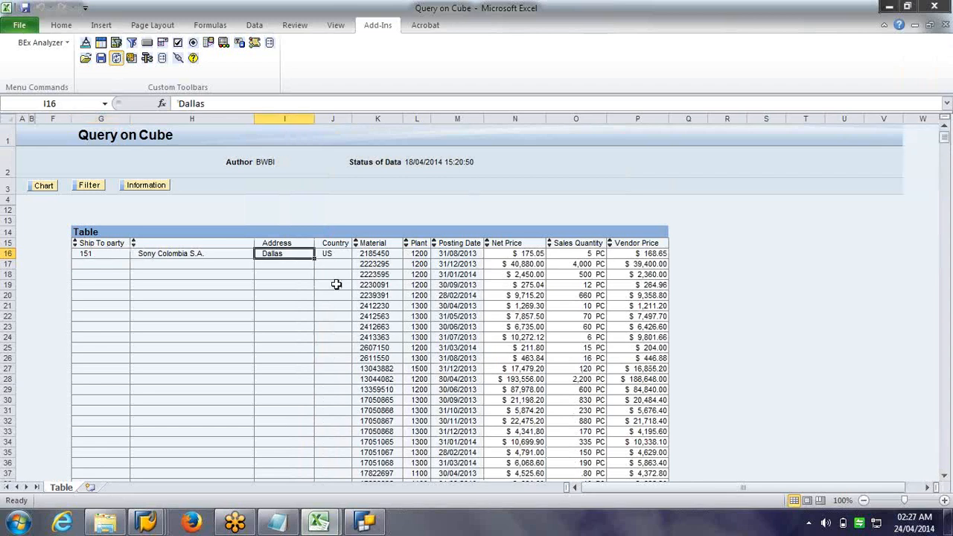
pyautogui.scroll(-2, 335, 285)
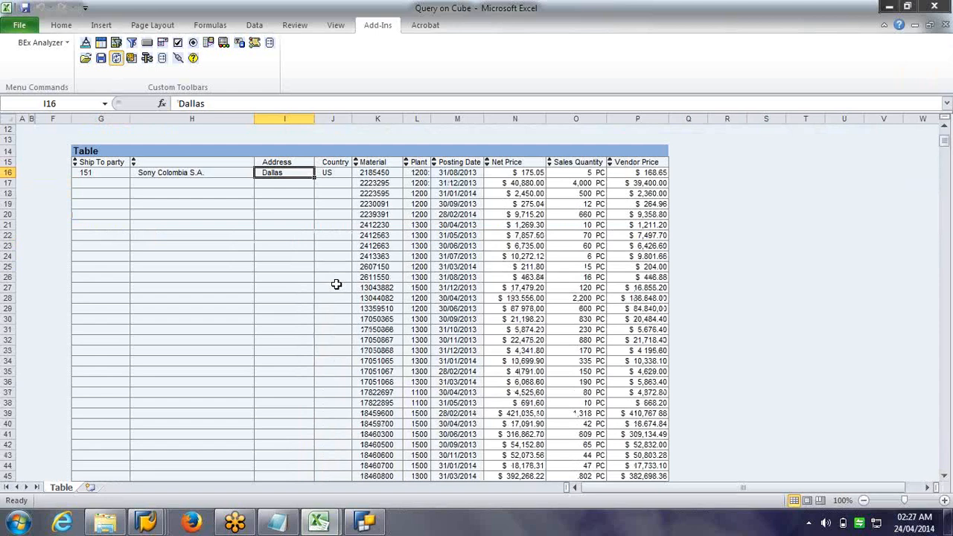
pyautogui.scroll(-7, 336, 285)
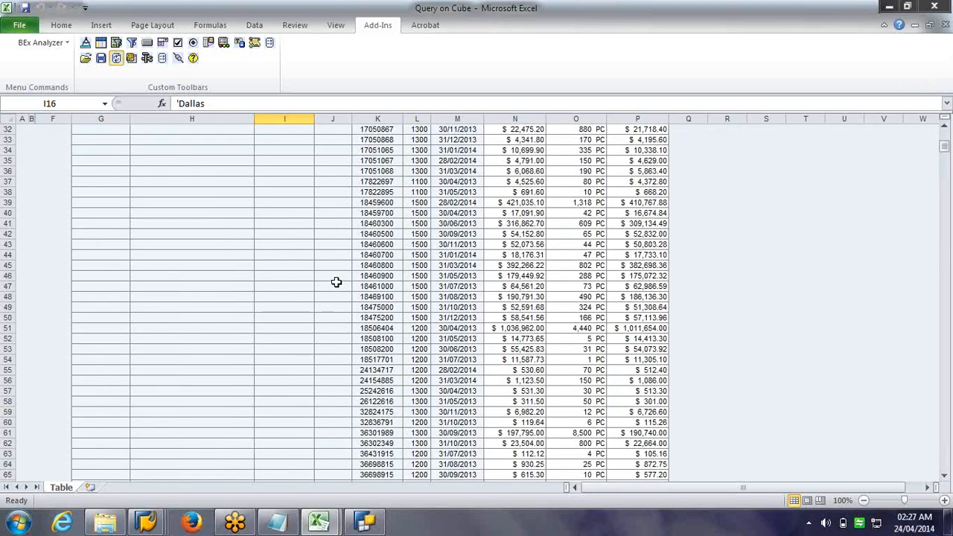
pyautogui.scroll(-20, 336, 282)
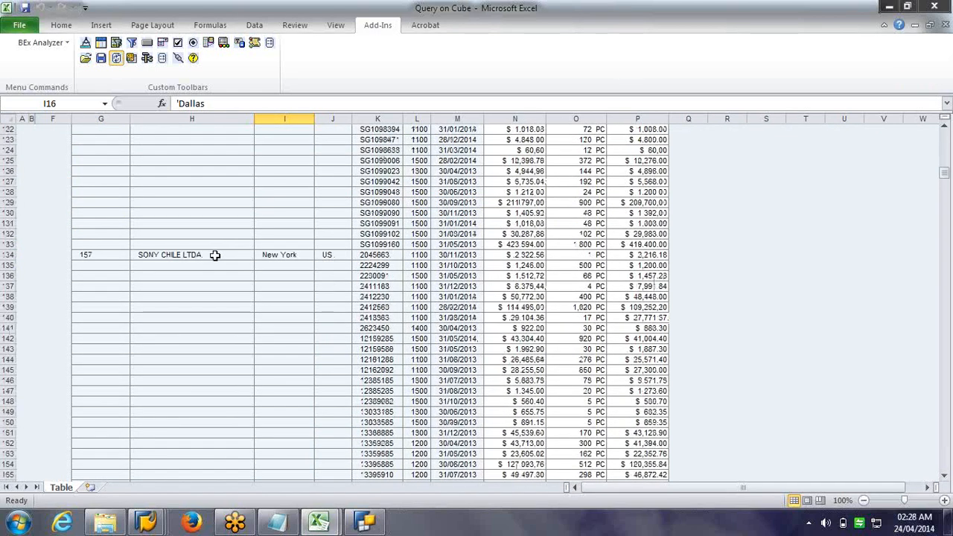
pyautogui.scroll(-10, 304, 221)
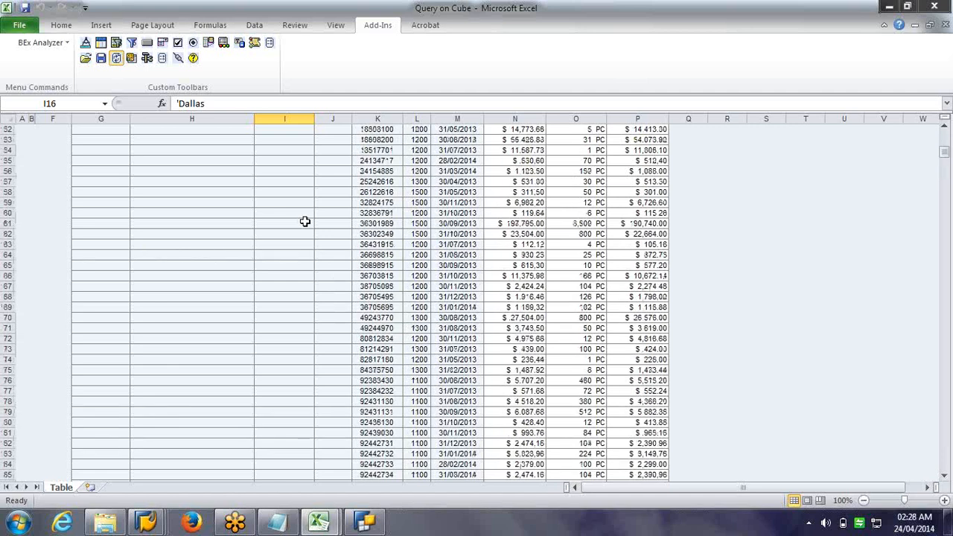
pyautogui.scroll(20, 304, 221)
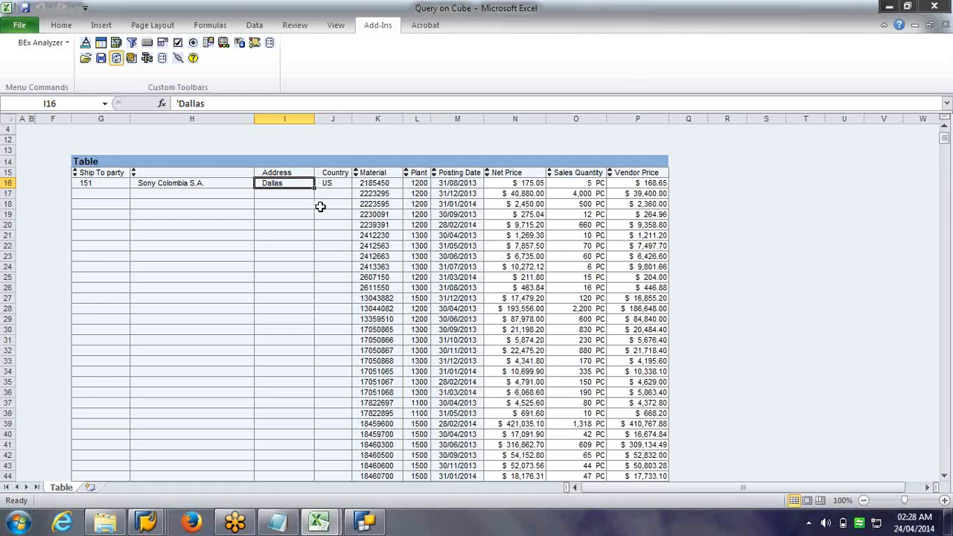
# Step: Examine the navigation options available on the Country attribute column and check the query's rows and attributes in Query Designer
pyautogui.click(322, 205)
pyautogui.rightClick(321, 206)
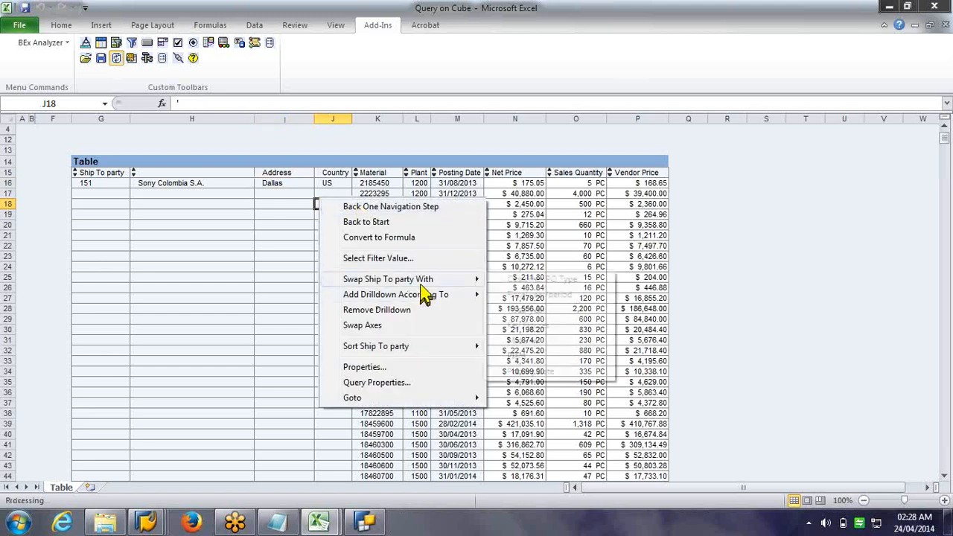
pyautogui.moveTo(420, 283)
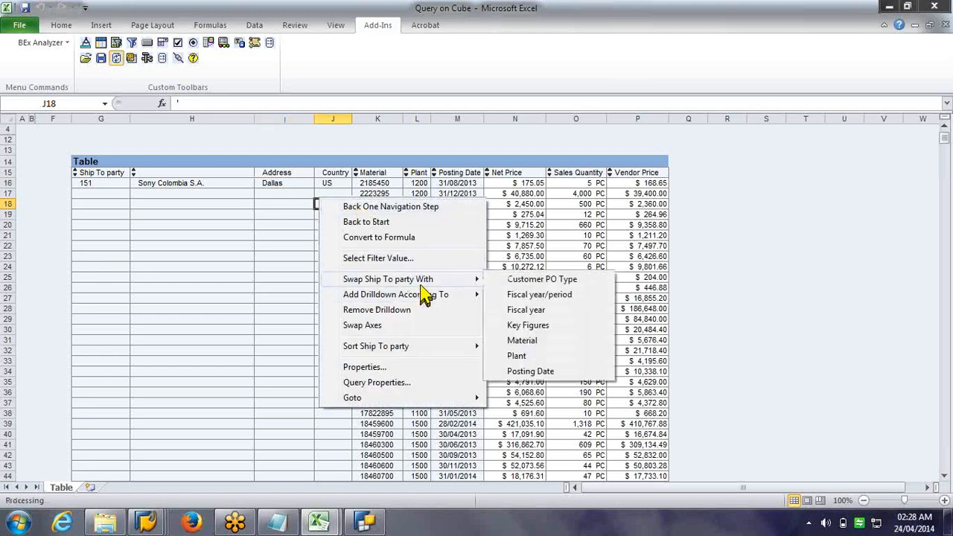
pyautogui.click(355, 383)
pyautogui.click(376, 525)
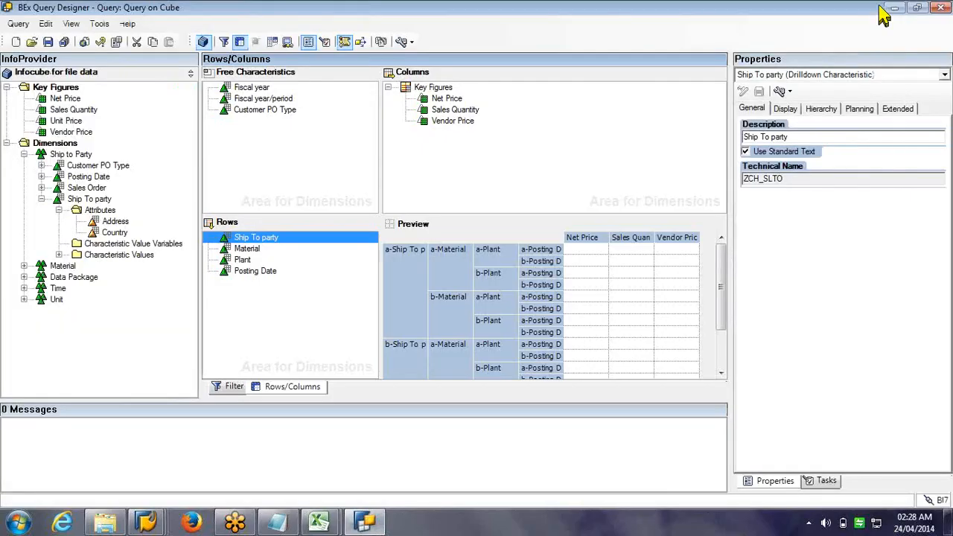
pyautogui.click(886, 9)
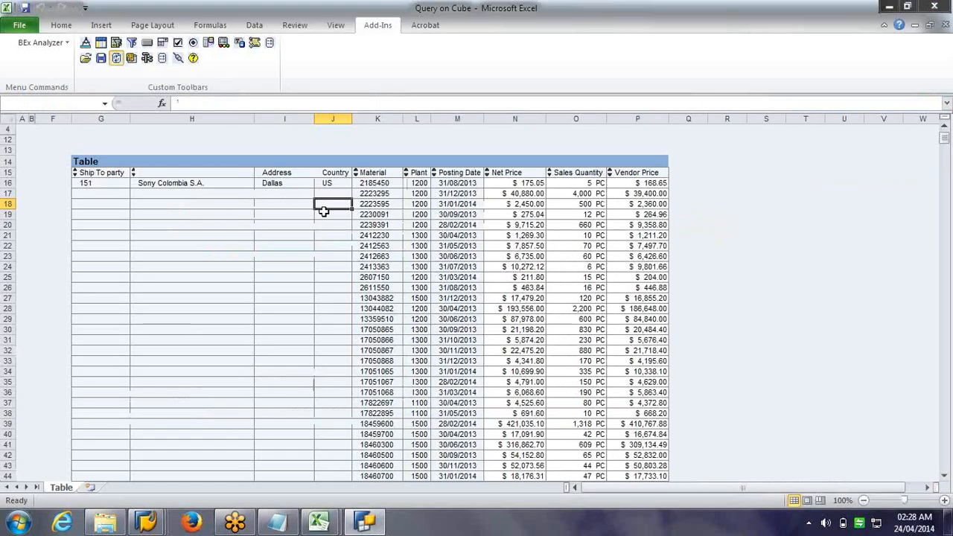
pyautogui.rightClick(331, 208)
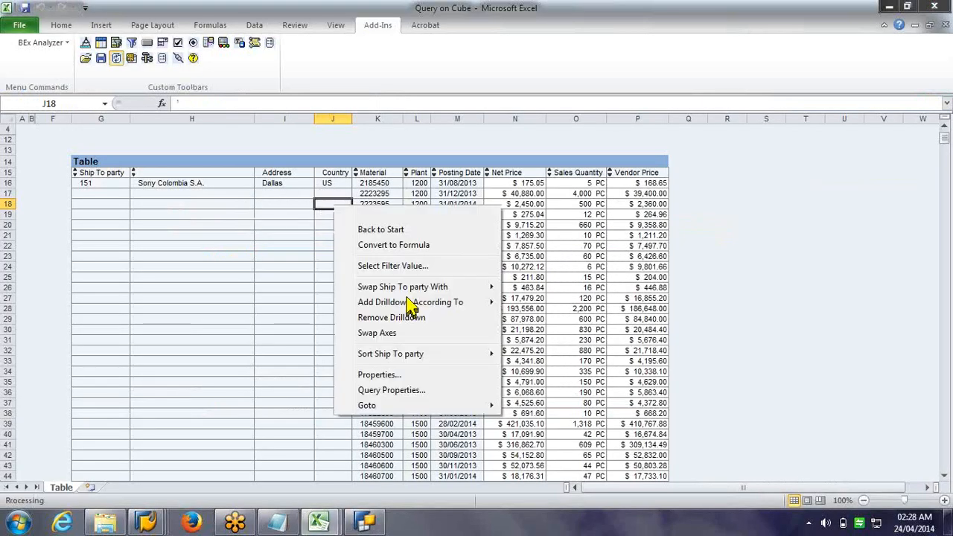
pyautogui.click(723, 311)
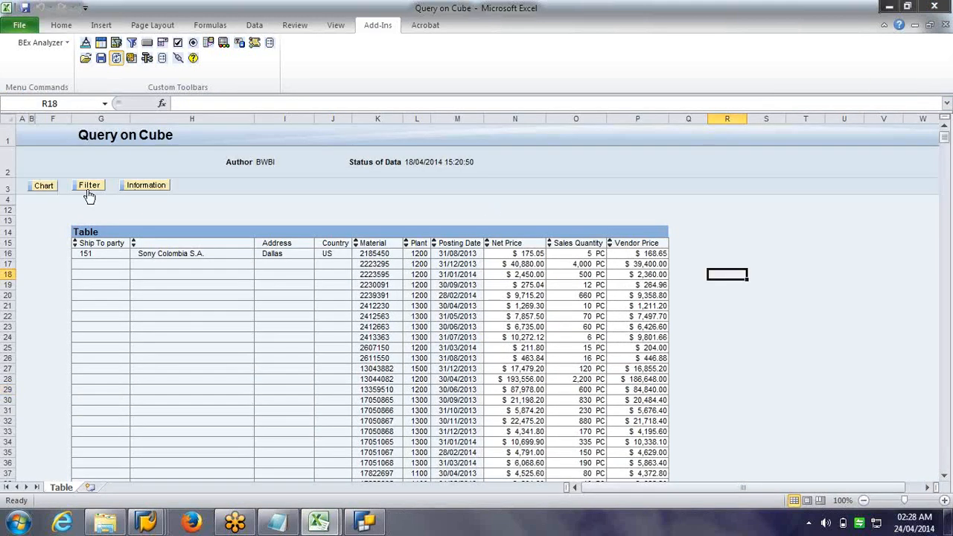
# Step: Show the query's filter area and drill down by Customer PO Type after the Country column
pyautogui.click(87, 190)
pyautogui.moveTo(86, 243)
pyautogui.mouseDown()
pyautogui.moveTo(516, 246)
pyautogui.moveTo(394, 247)
pyautogui.moveTo(398, 256)
pyautogui.moveTo(397, 246)
pyautogui.mouseUp()
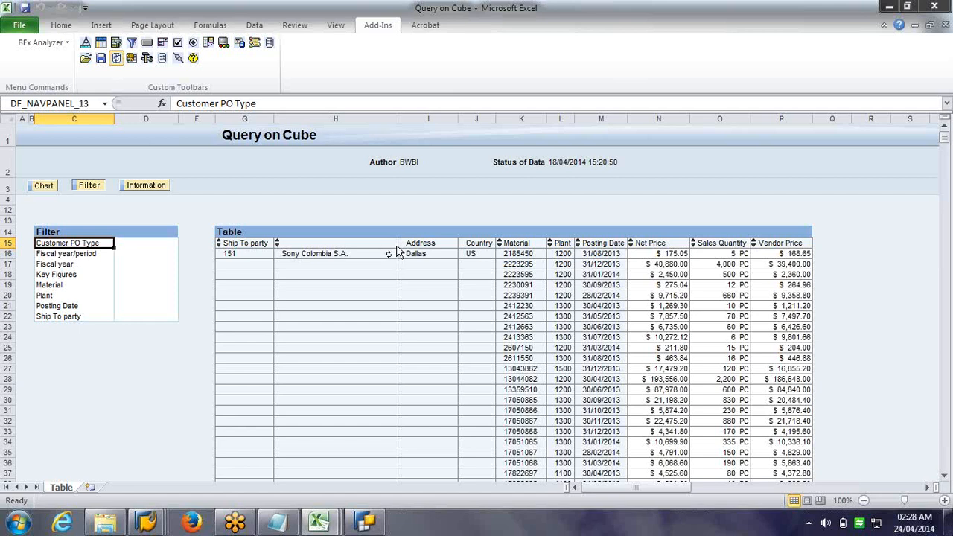
pyautogui.moveTo(396, 246); pyautogui.dragTo(397, 246)
pyautogui.moveTo(398, 247); pyautogui.dragTo(401, 249)
pyautogui.moveTo(400, 254); pyautogui.dragTo(398, 242)
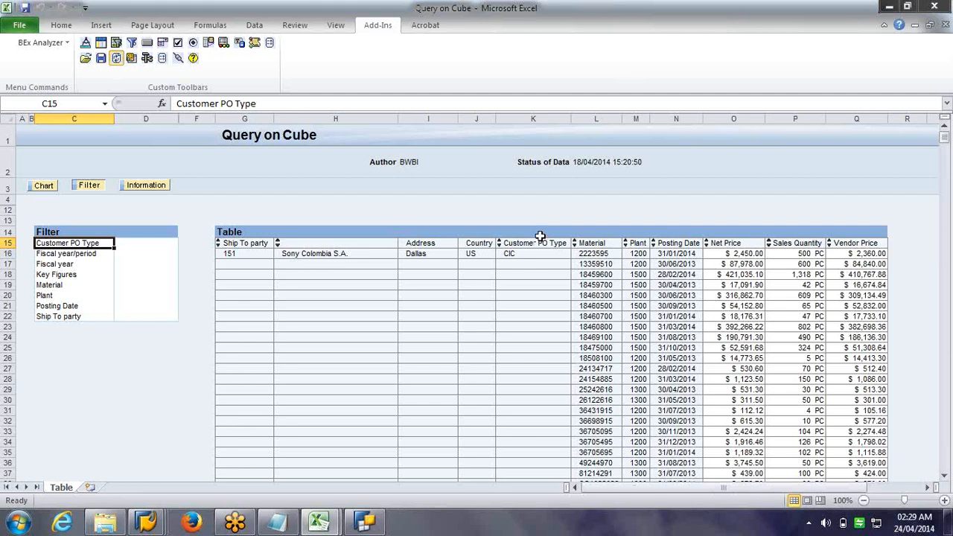
# Step: Examine how the result rows are split by Customer PO Type for each Ship To party
pyautogui.click(548, 265)
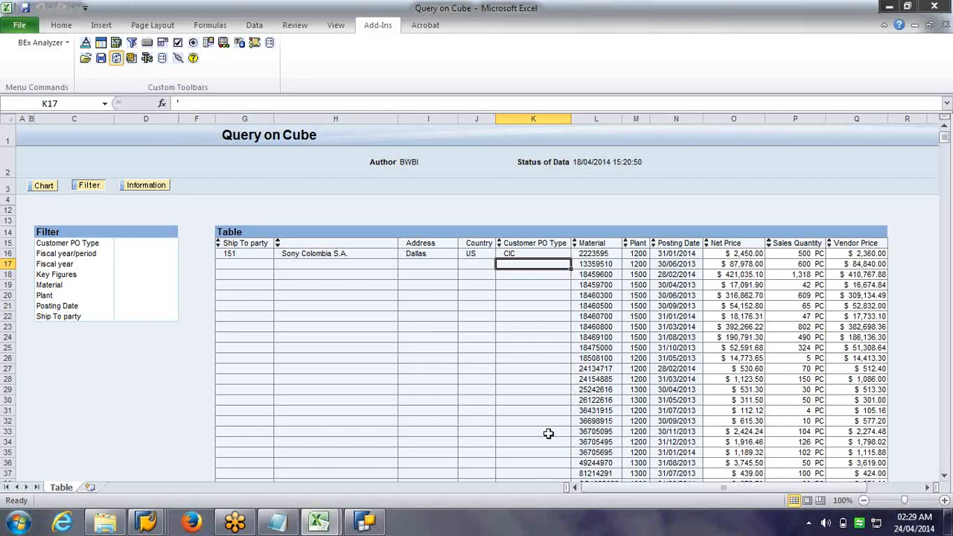
pyautogui.scroll(-2, 548, 434)
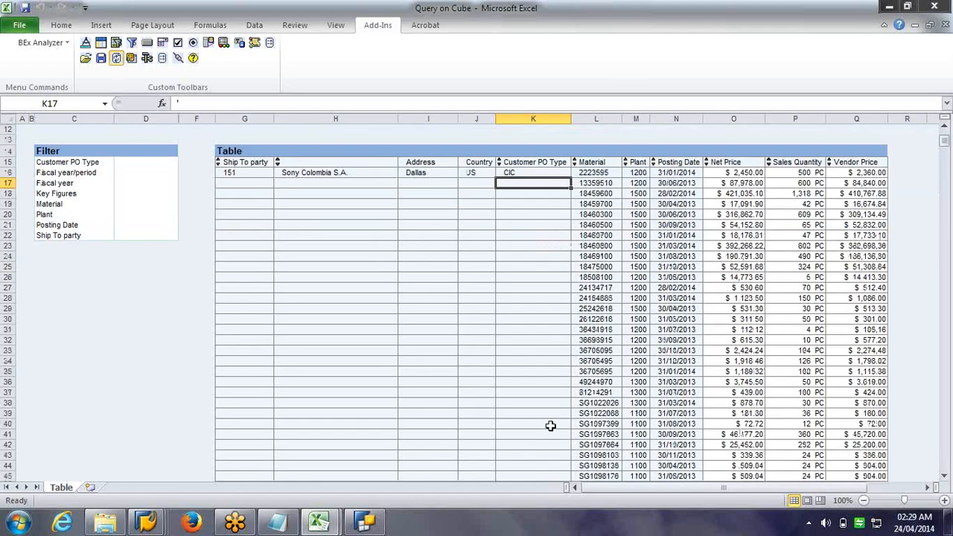
pyautogui.scroll(-7, 549, 425)
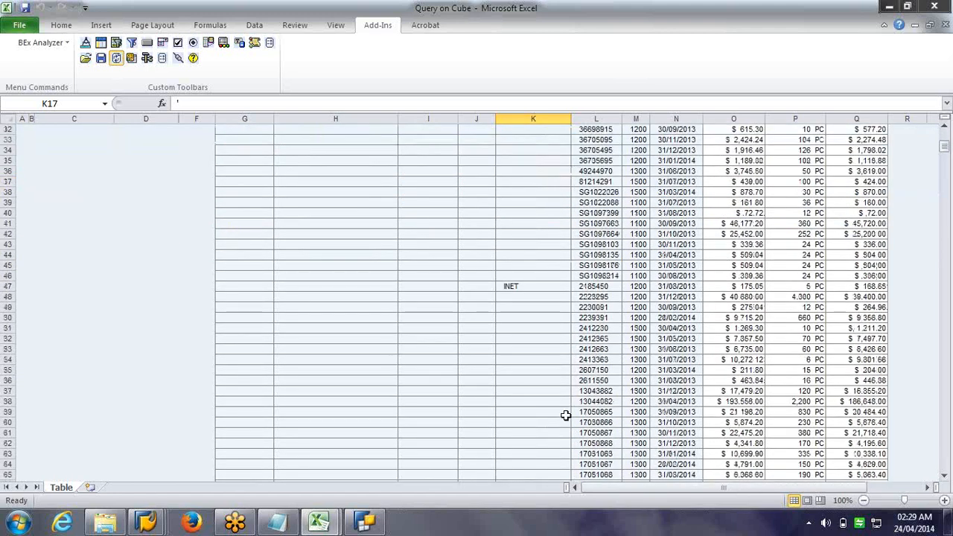
pyautogui.scroll(-12, 565, 415)
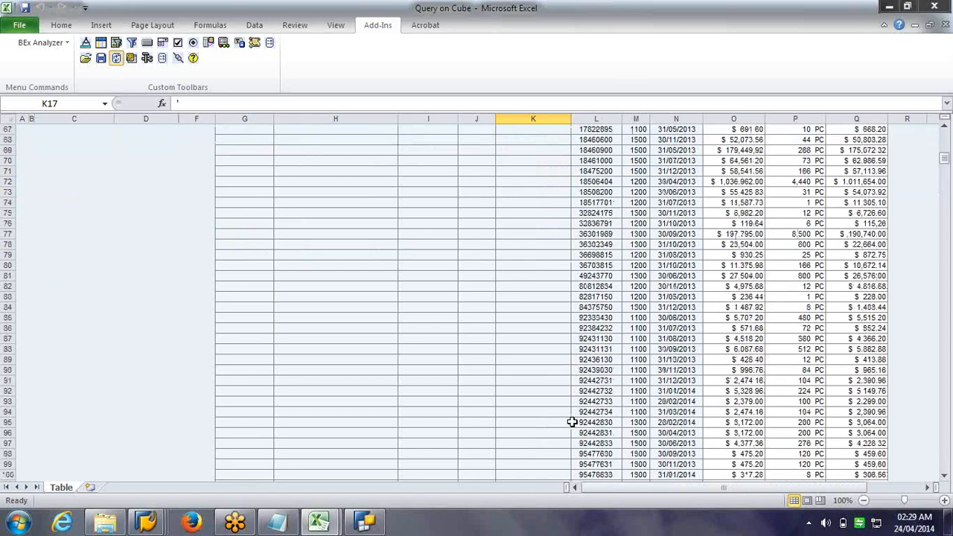
pyautogui.scroll(-18, 573, 422)
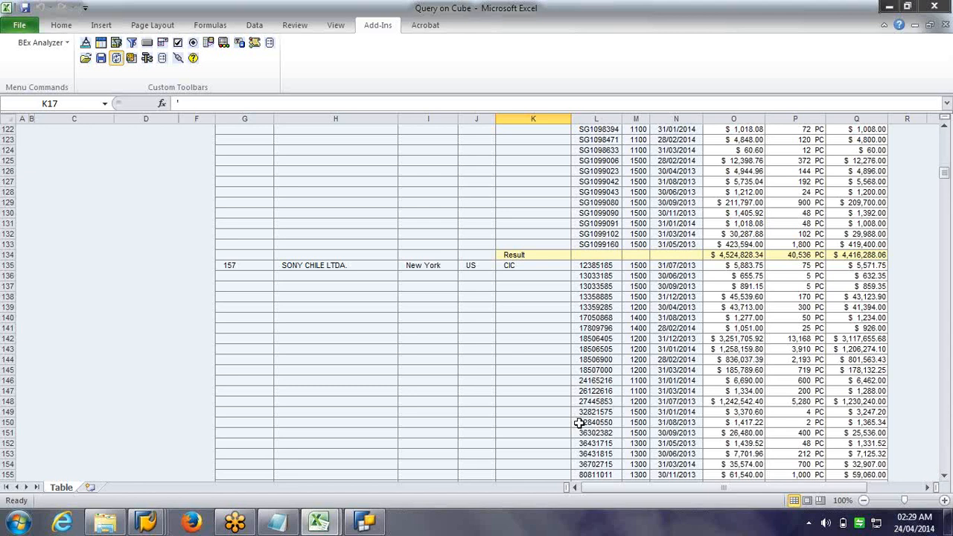
pyautogui.scroll(20, 584, 417)
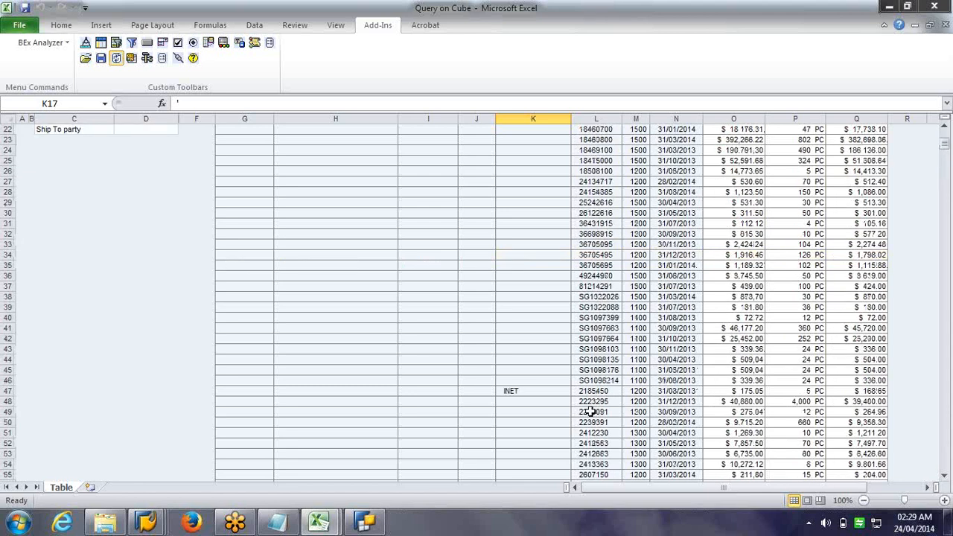
pyautogui.scroll(6, 590, 411)
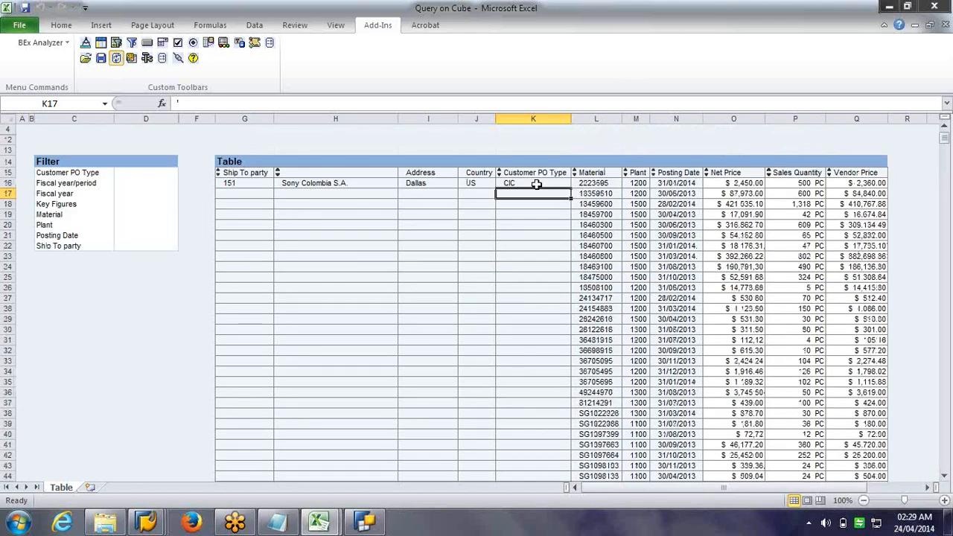
# Step: Try keeping CIC as the Customer PO Type filter value, and go back one navigation step
pyautogui.rightClick(537, 184)
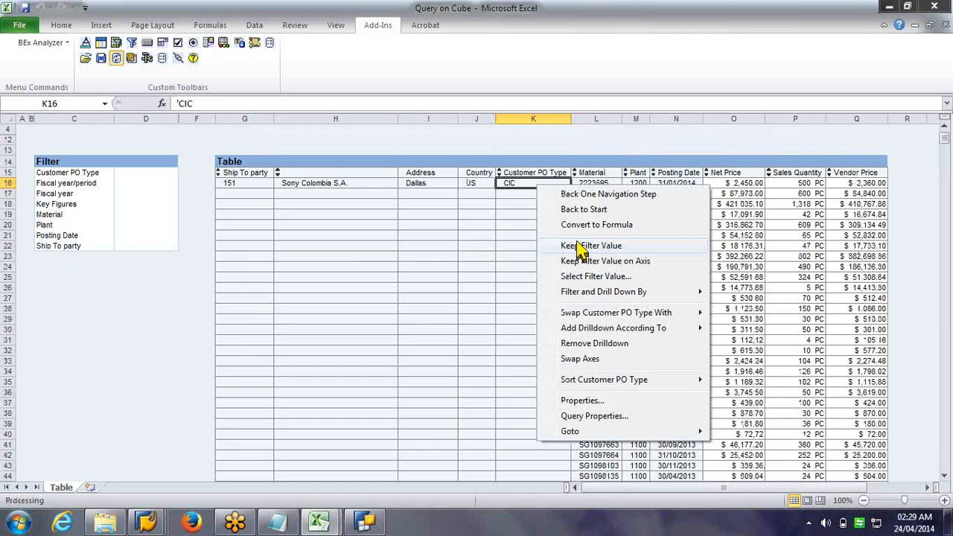
pyautogui.click(580, 246)
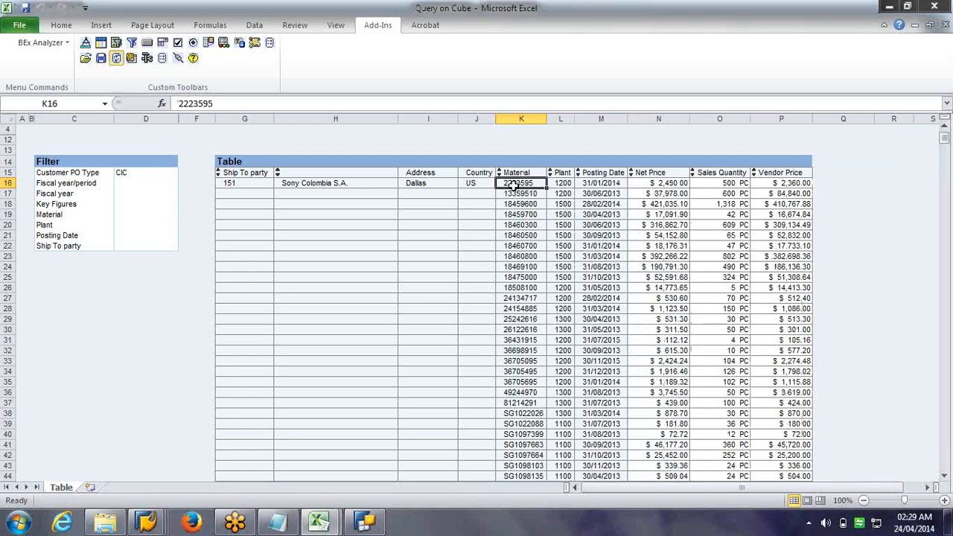
pyautogui.rightClick(534, 189)
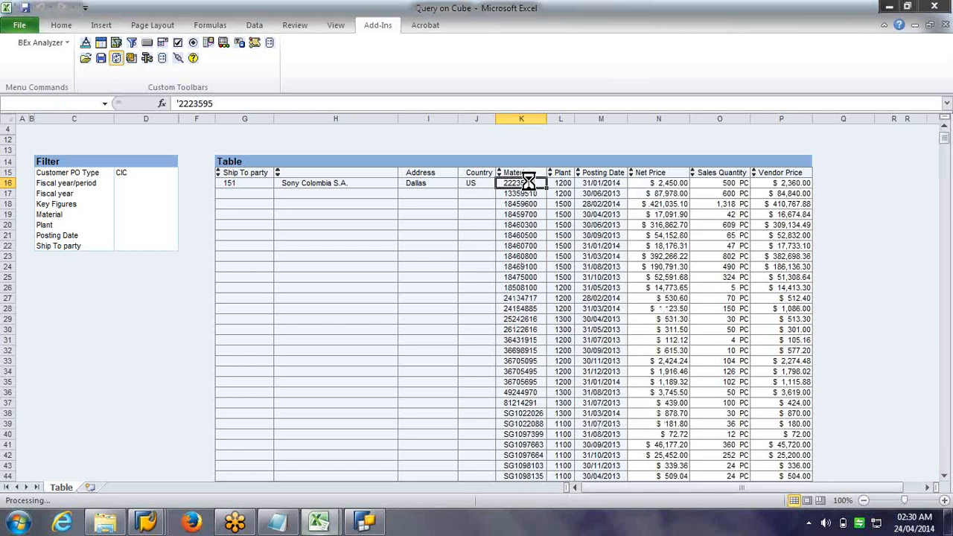
# Step: Select CIC as the filter value for Customer PO Type, keeping its column in the table, and check the filtered rows
pyautogui.rightClick(528, 183)
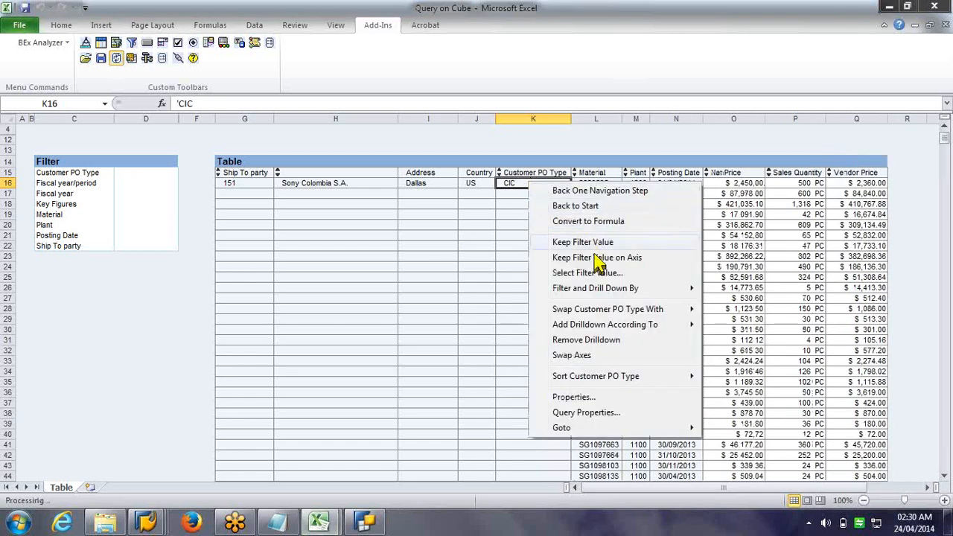
pyautogui.click(605, 273)
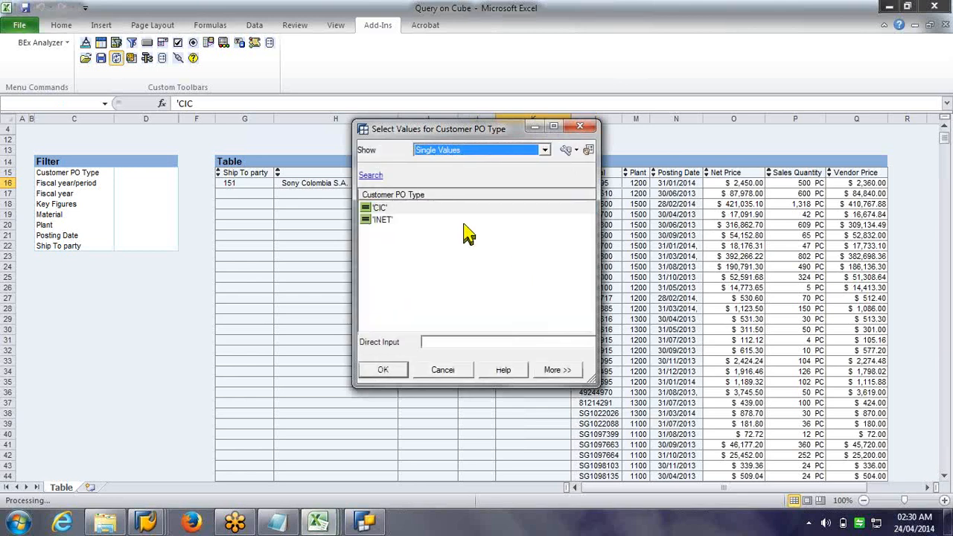
pyautogui.click(378, 221)
pyautogui.click(379, 210)
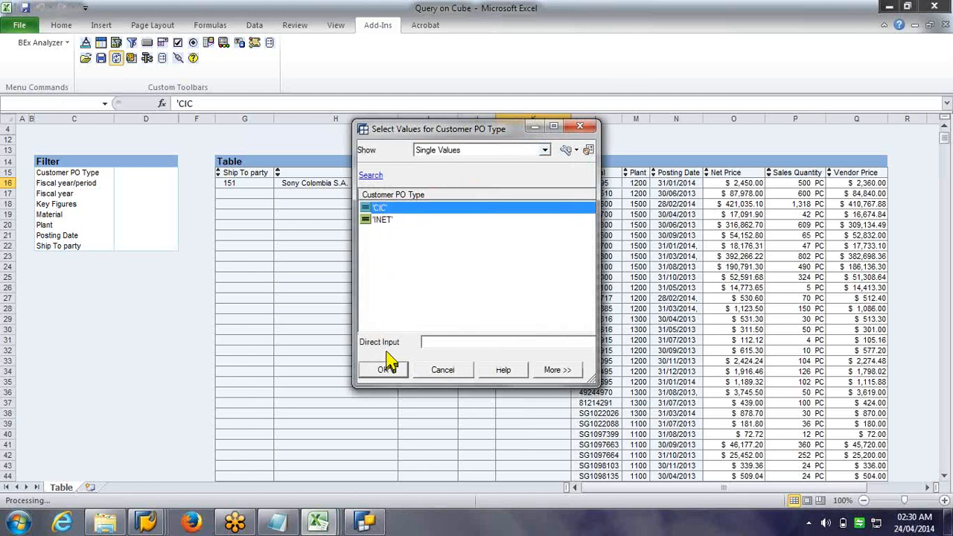
pyautogui.click(571, 372)
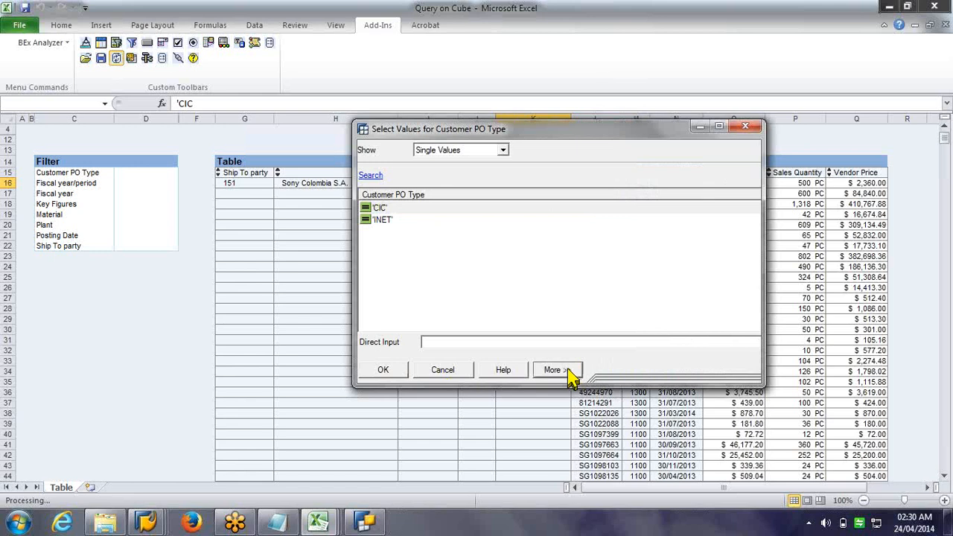
pyautogui.moveTo(376, 210); pyautogui.dragTo(641, 216)
pyautogui.click(552, 374)
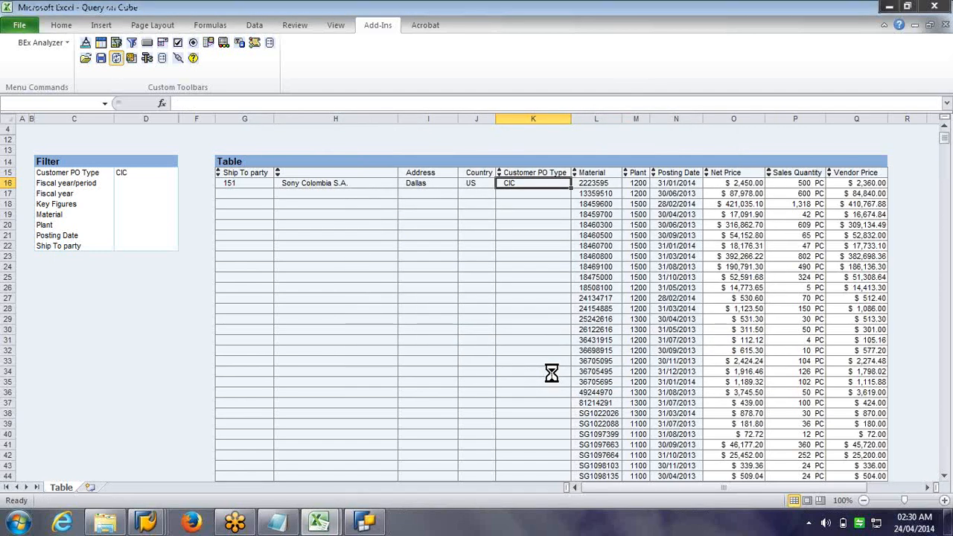
pyautogui.click(546, 358)
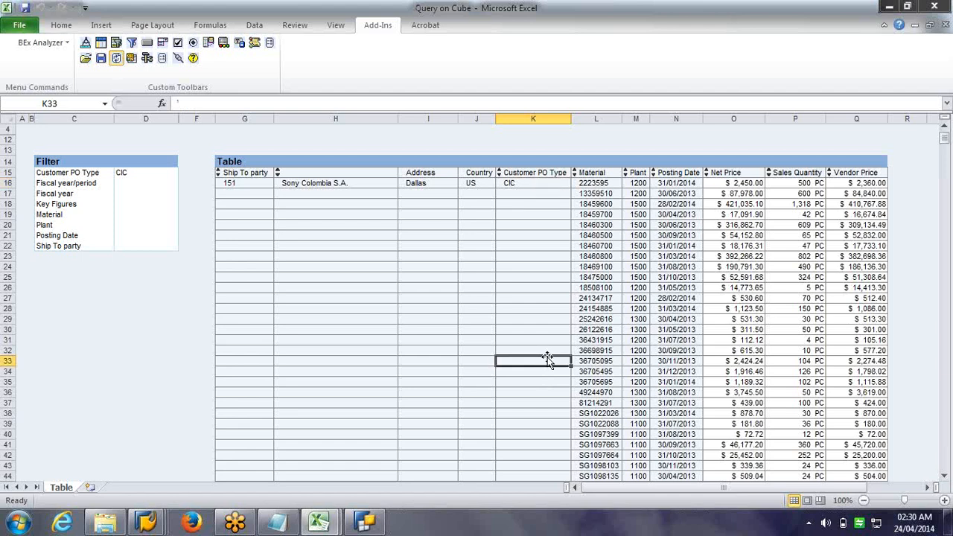
pyautogui.scroll(-1, 551, 355)
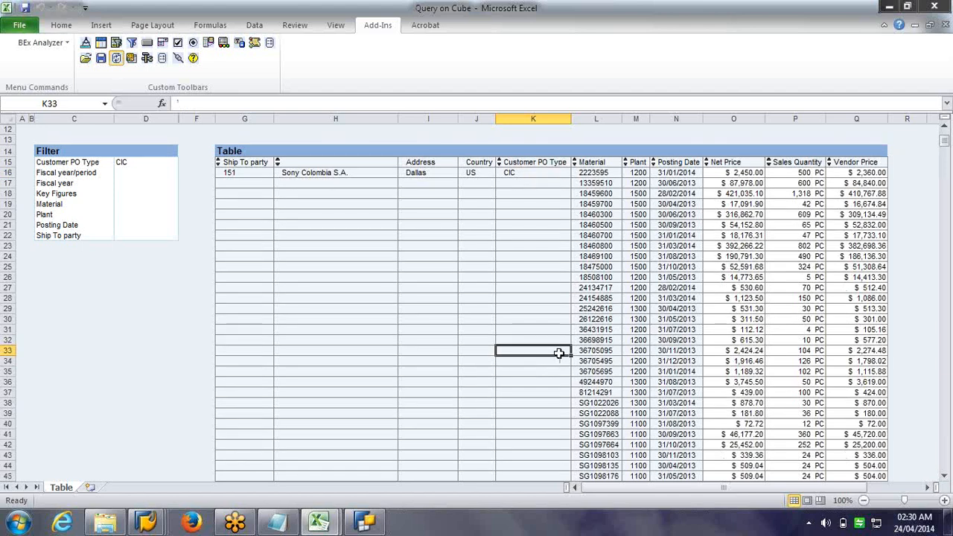
# Step: Examine the CIC-filtered rows for each Ship To party, including their Address, Country and Customer PO Type values
pyautogui.scroll(-3, 556, 352)
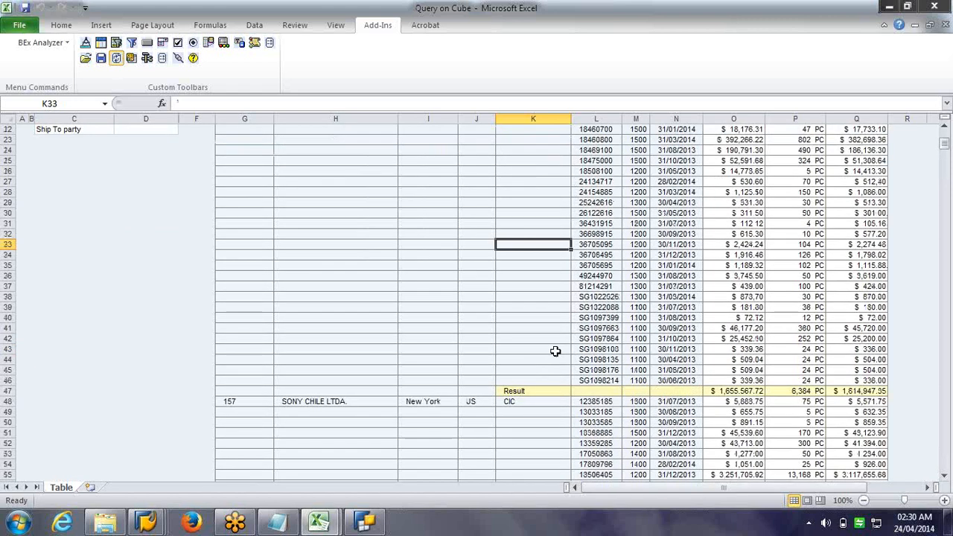
pyautogui.scroll(-15, 555, 351)
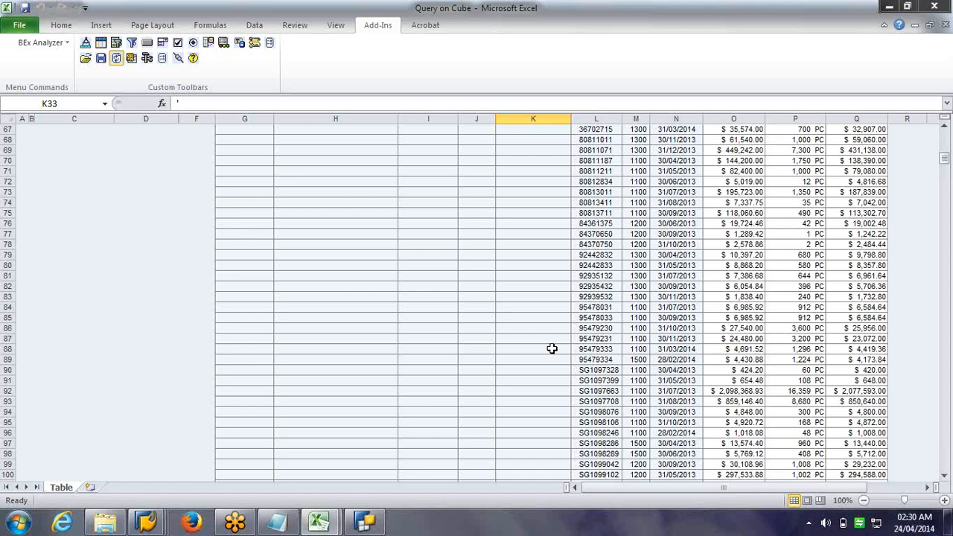
pyautogui.scroll(10, 551, 348)
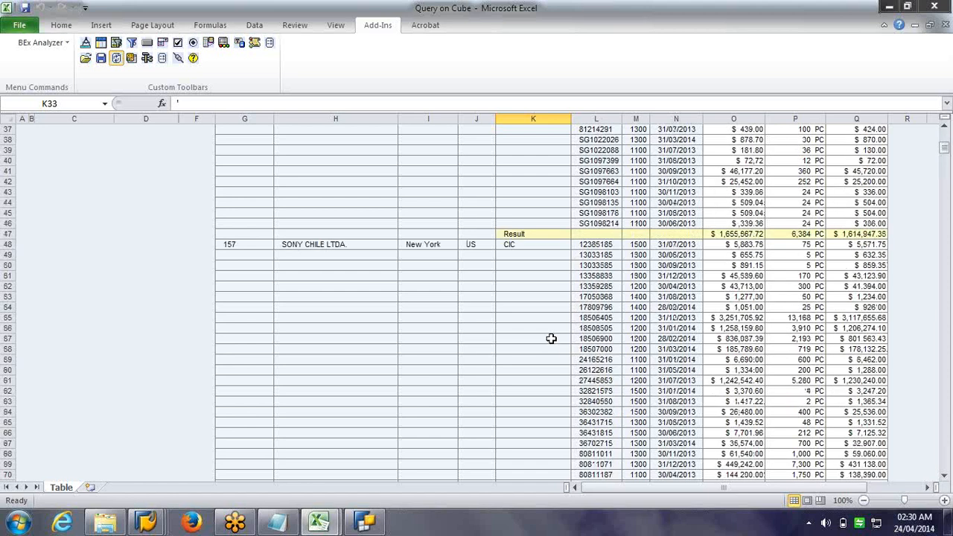
pyautogui.scroll(8, 551, 339)
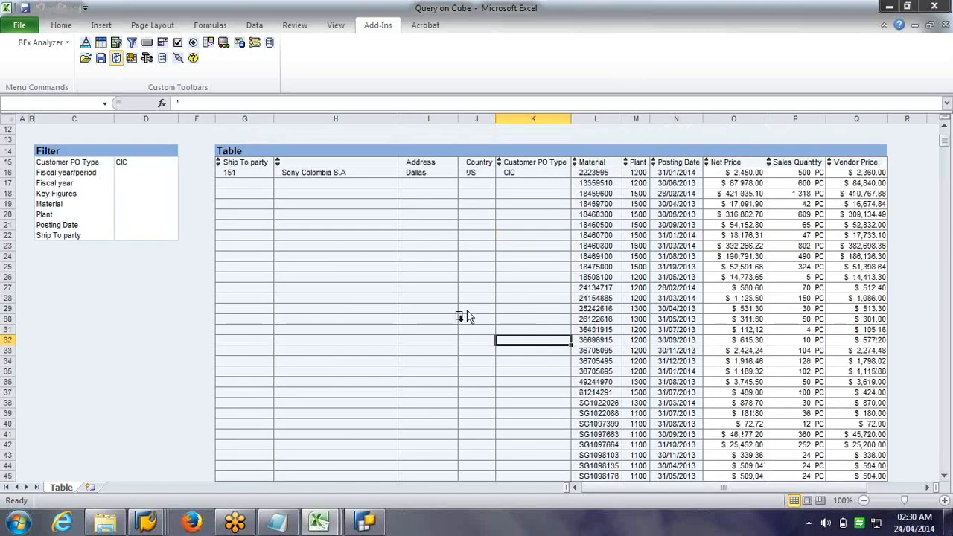
pyautogui.moveTo(467, 313); pyautogui.dragTo(455, 239)
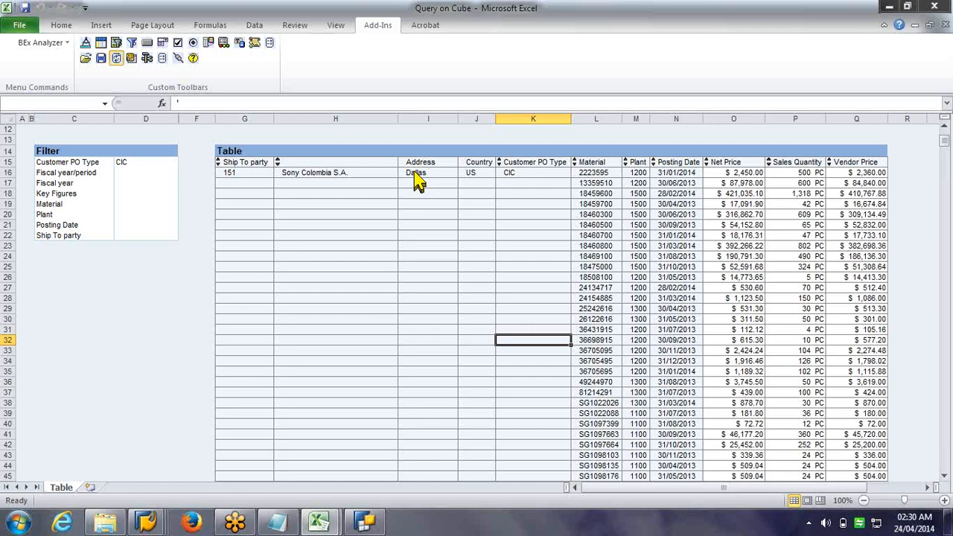
# Step: Open the filter value selection from the US Country cell and view which characteristic's values are offered
pyautogui.click(469, 176)
pyautogui.rightClick(470, 181)
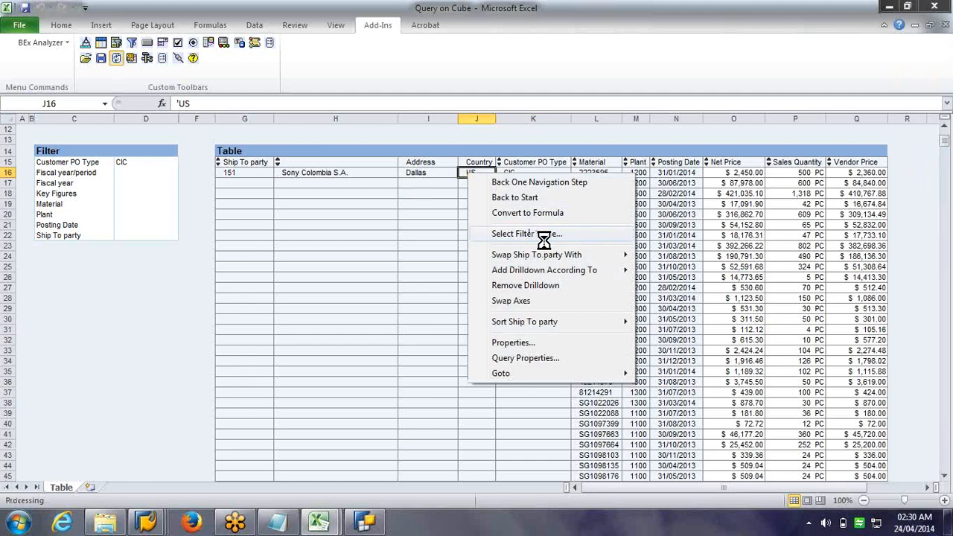
pyautogui.click(543, 235)
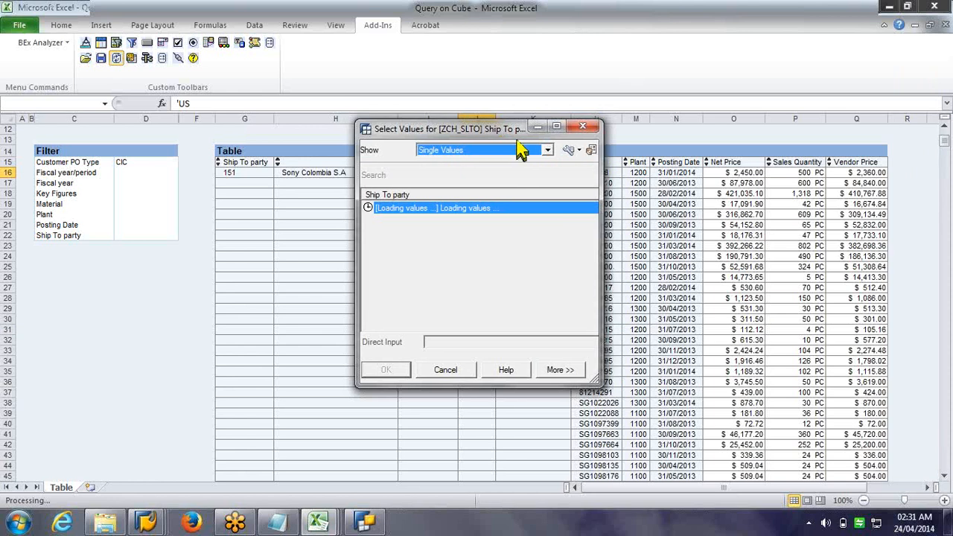
pyautogui.moveTo(600, 222); pyautogui.dragTo(661, 188)
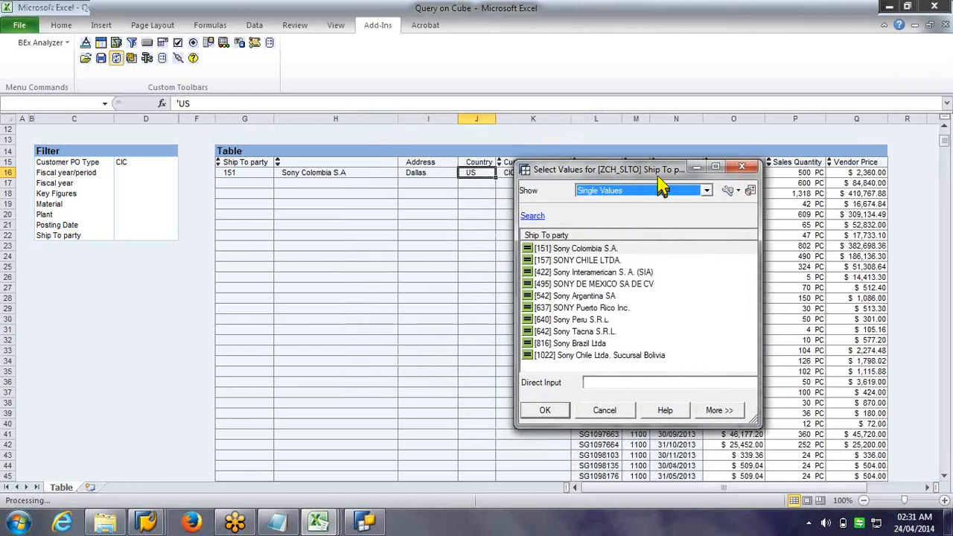
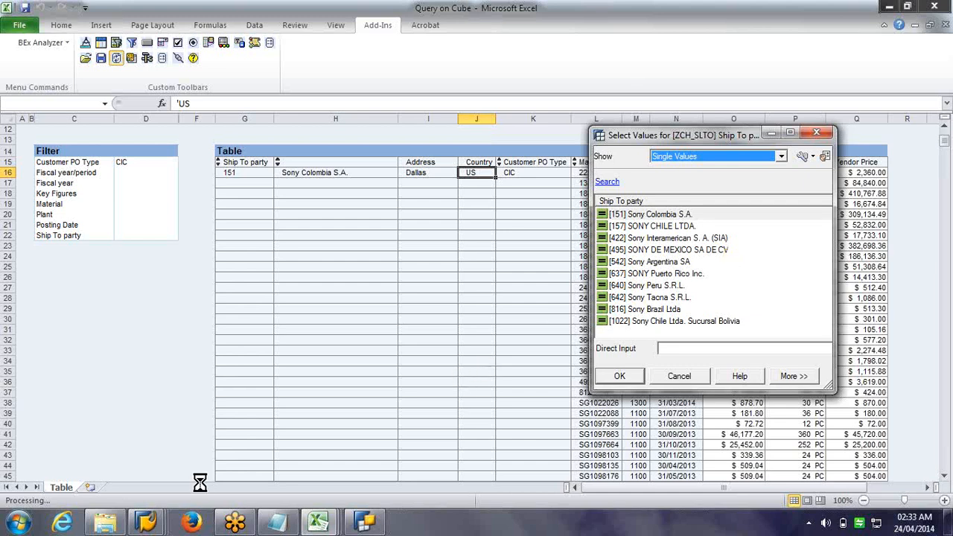
# Step: Switch to BEx Query Designer and add the Country attribute beneath Ship To party in the Rows
pyautogui.moveTo(370, 524)
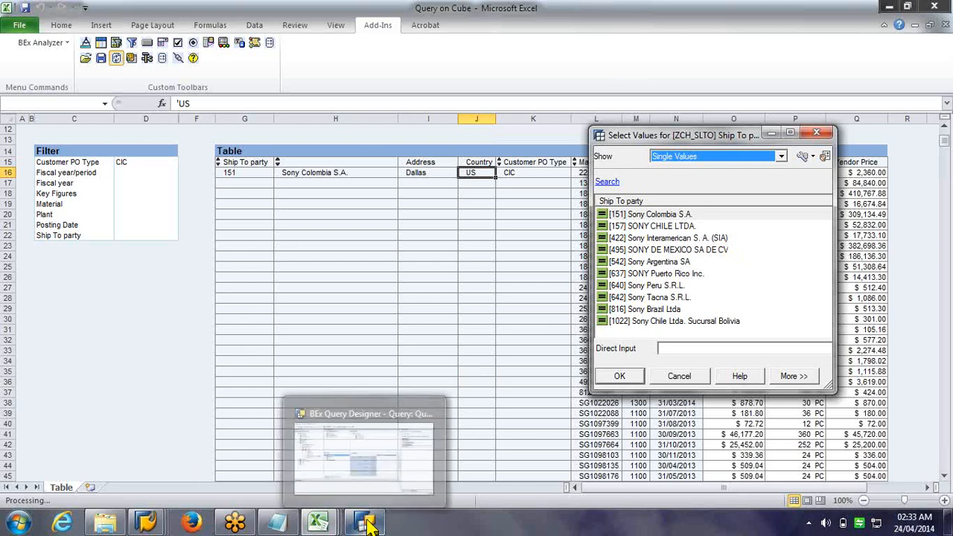
pyautogui.click(370, 525)
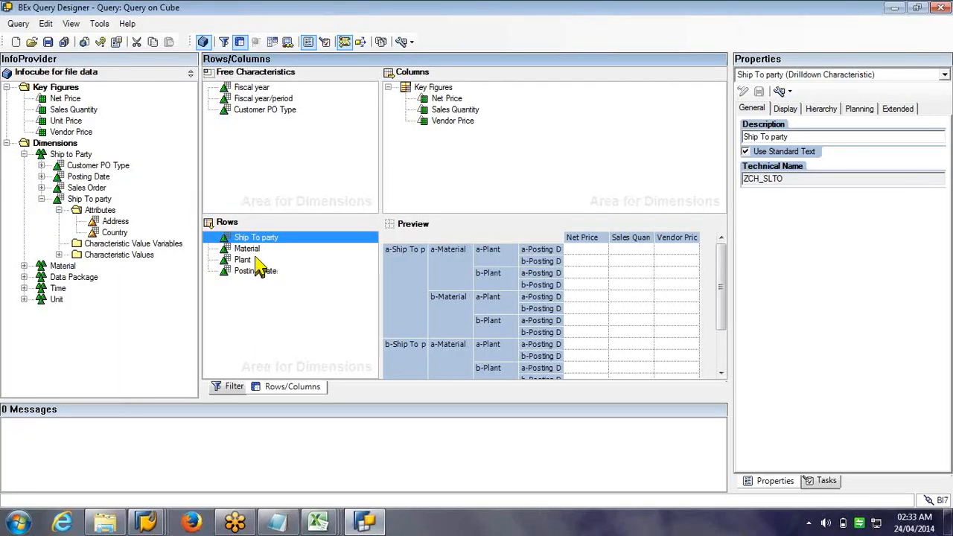
pyautogui.click(110, 223)
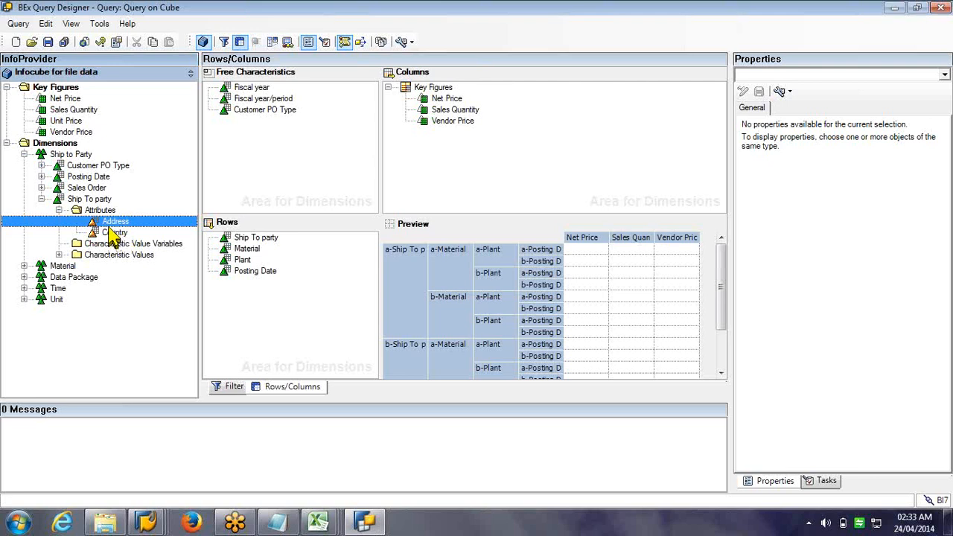
pyautogui.click(113, 233)
pyautogui.moveTo(115, 242); pyautogui.dragTo(250, 242)
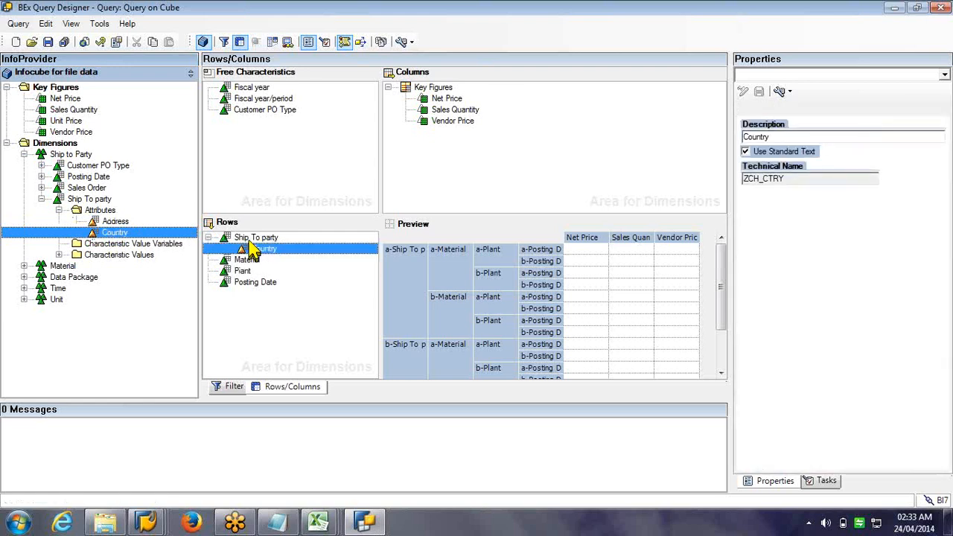
# Step: Try Address among the free characteristics, and return Ship To party with its Address and Country attributes to the Rows
pyautogui.moveTo(115, 222); pyautogui.dragTo(306, 129)
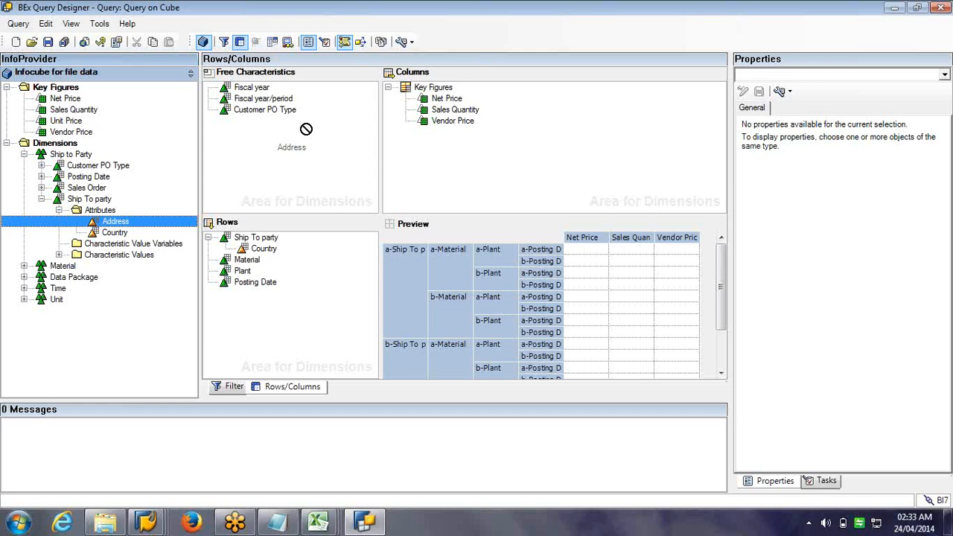
pyautogui.moveTo(306, 129); pyautogui.dragTo(262, 197)
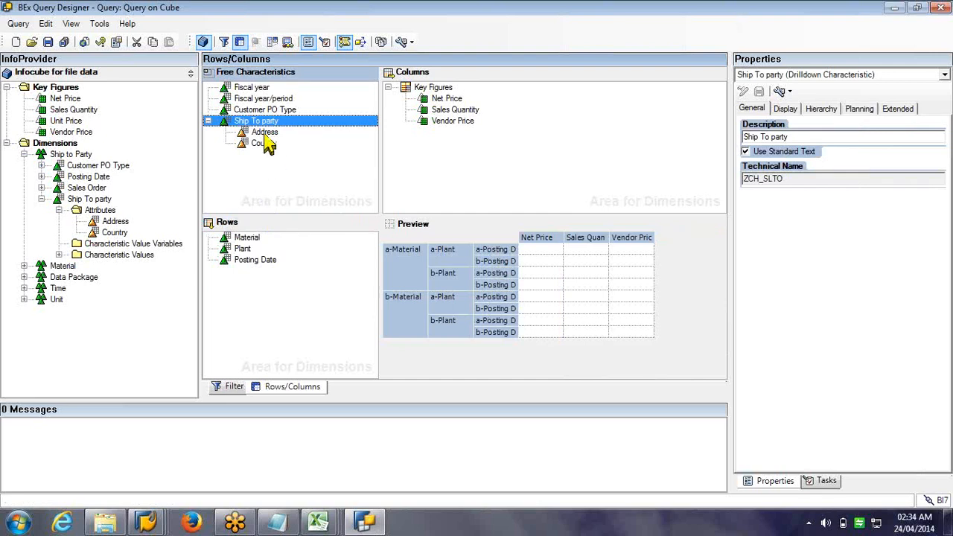
pyautogui.moveTo(256, 122); pyautogui.dragTo(257, 239)
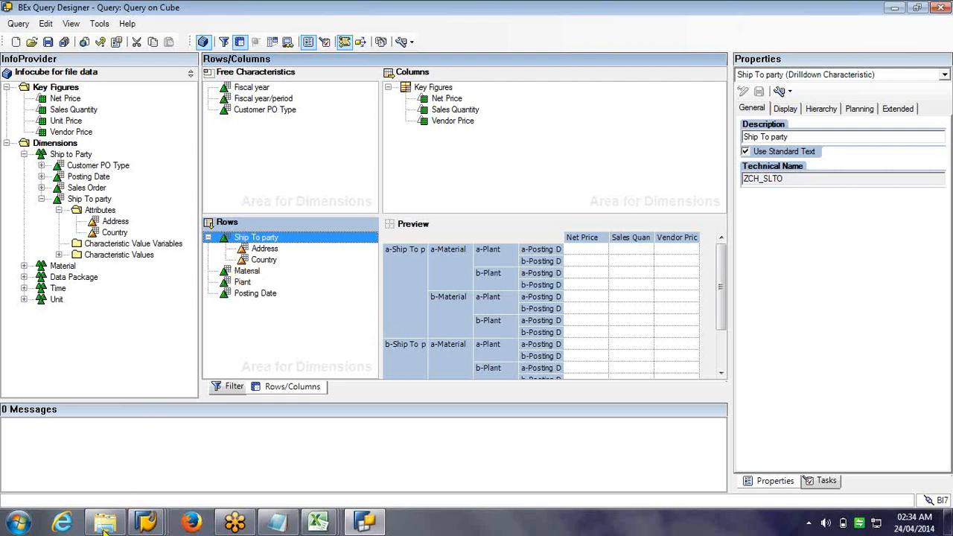
# Step: Switch to the SAP window for characteristic ZCH_SLTO, enable editing and turn attribute ZCH_CTRY into a navigation attribute
pyautogui.click(142, 527)
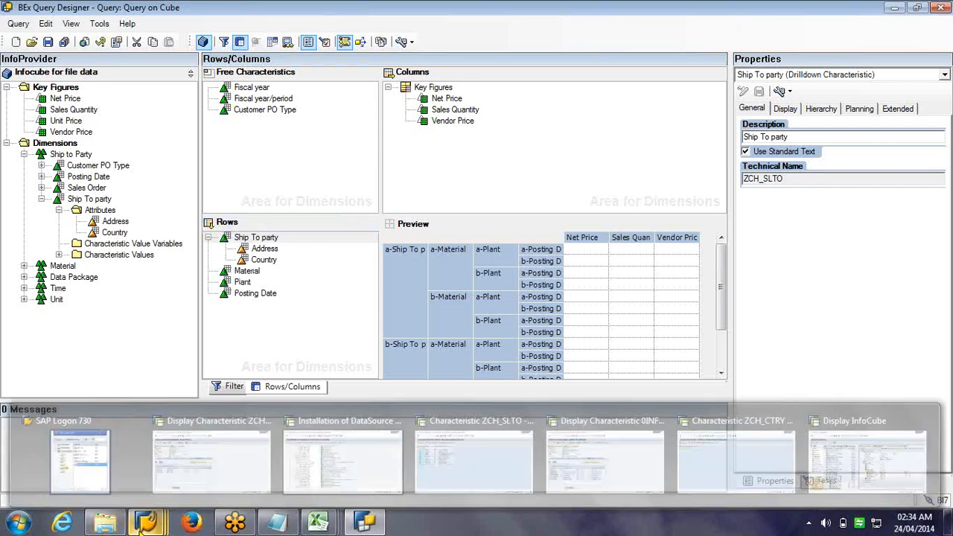
pyautogui.click(192, 485)
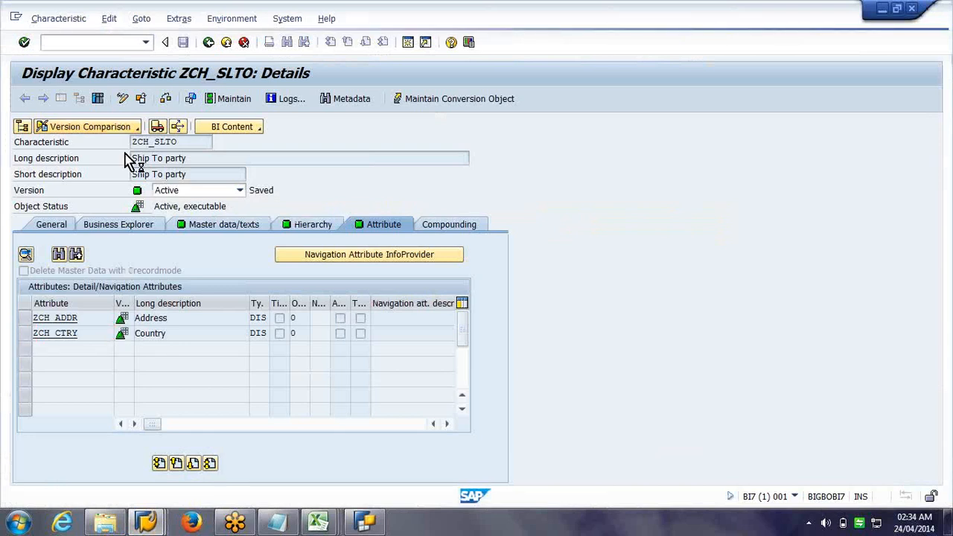
pyautogui.hotkey('ctrl', 'F1')
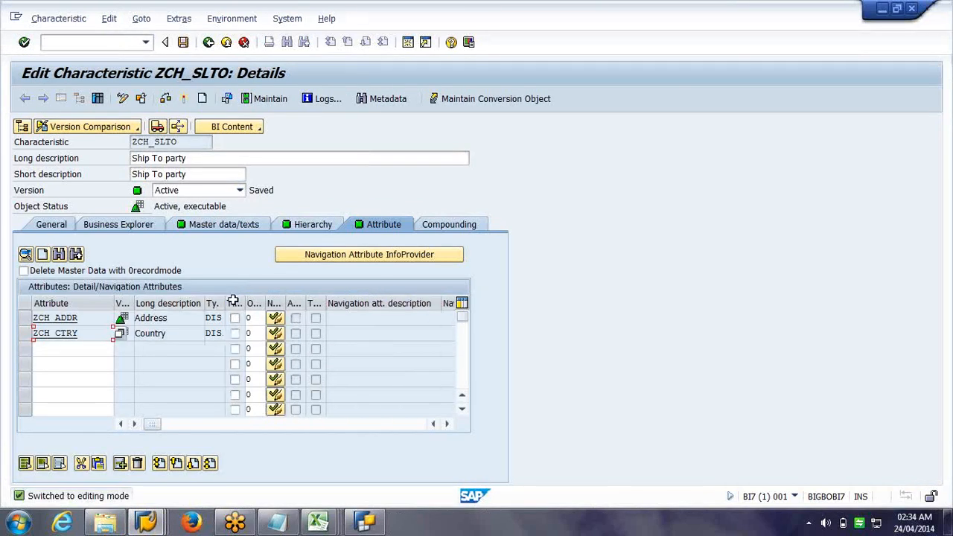
pyautogui.moveTo(224, 300); pyautogui.dragTo(265, 301)
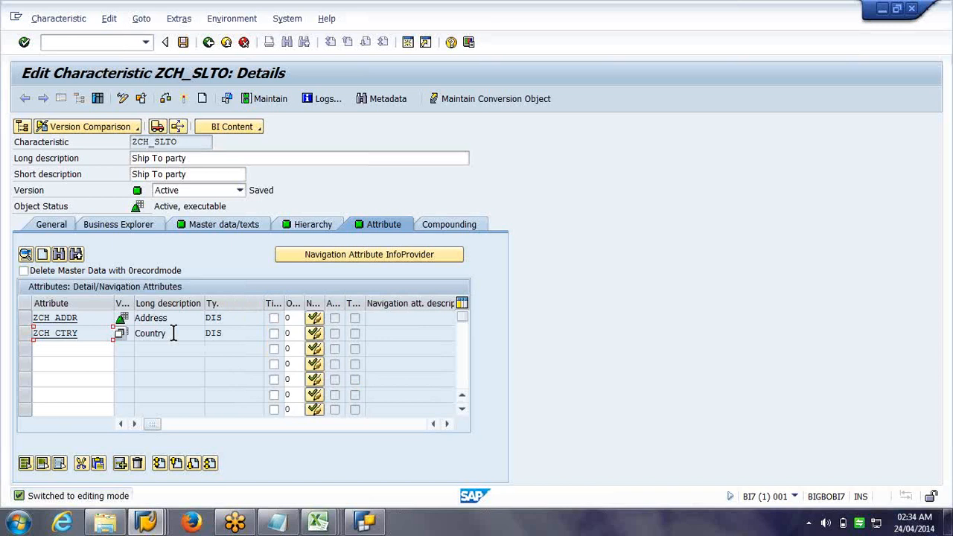
pyautogui.click(315, 336)
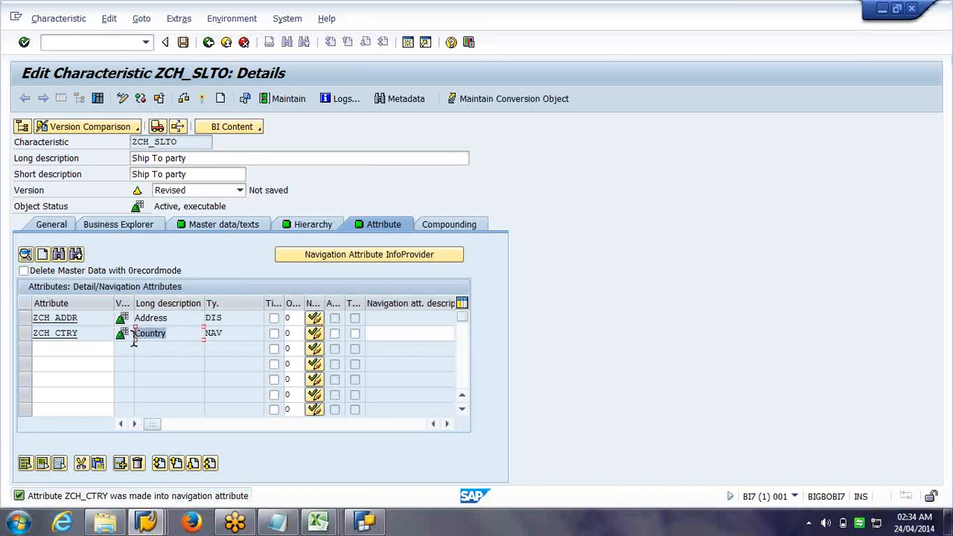
# Step: Check the navigation attribute name of ZCH_CTRY and enter Country as its navigation attribute description
pyautogui.moveTo(264, 298); pyautogui.dragTo(243, 300)
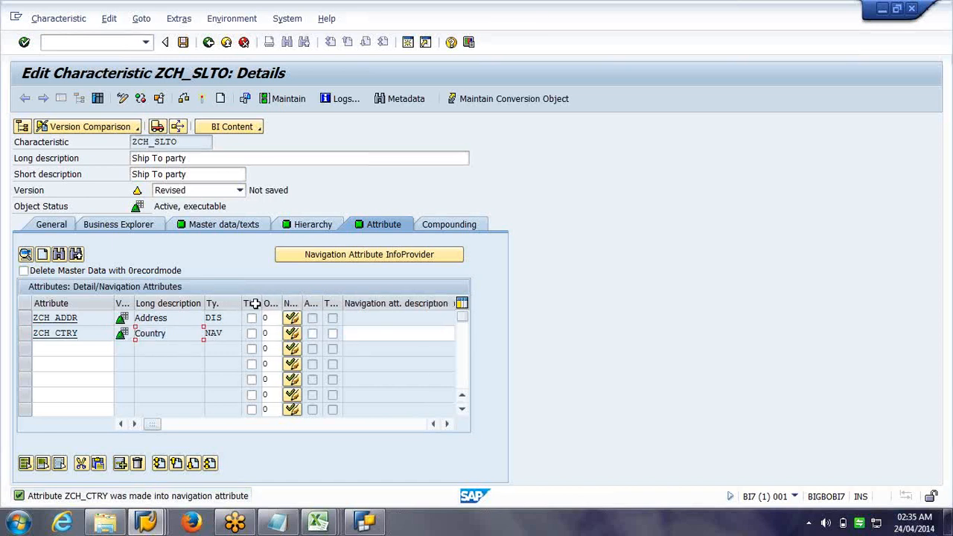
pyautogui.click(390, 332)
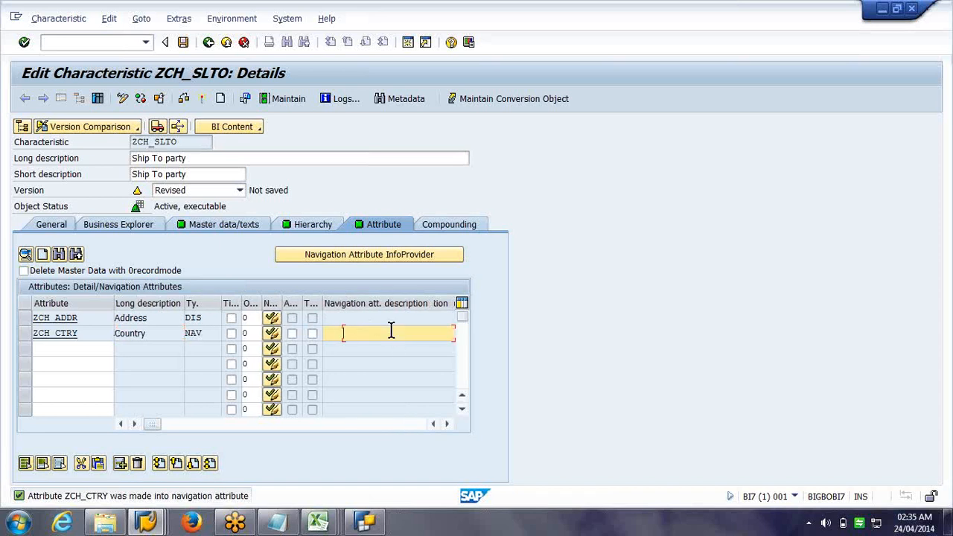
pyautogui.moveTo(177, 427); pyautogui.dragTo(253, 429)
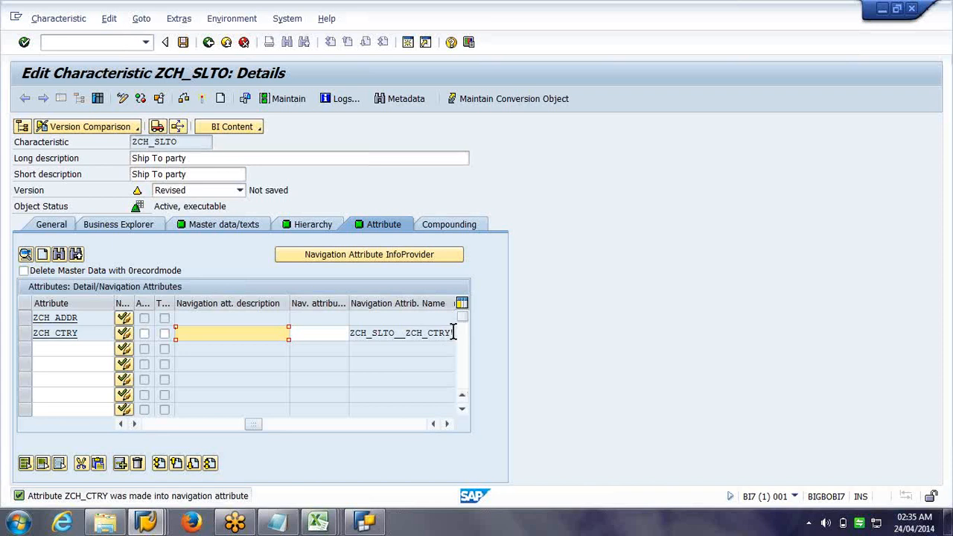
pyautogui.moveTo(452, 333); pyautogui.dragTo(351, 334)
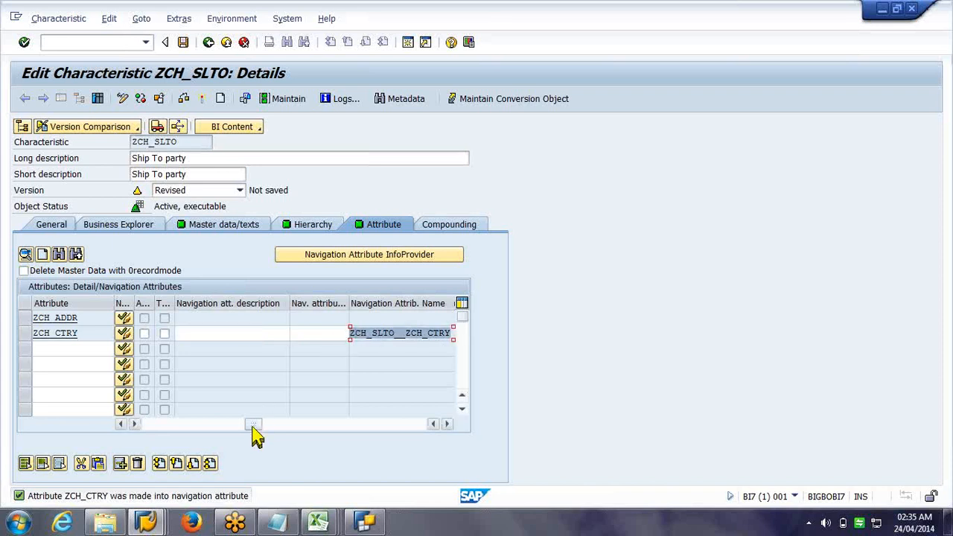
pyautogui.moveTo(253, 430); pyautogui.dragTo(153, 447)
pyautogui.click(378, 334)
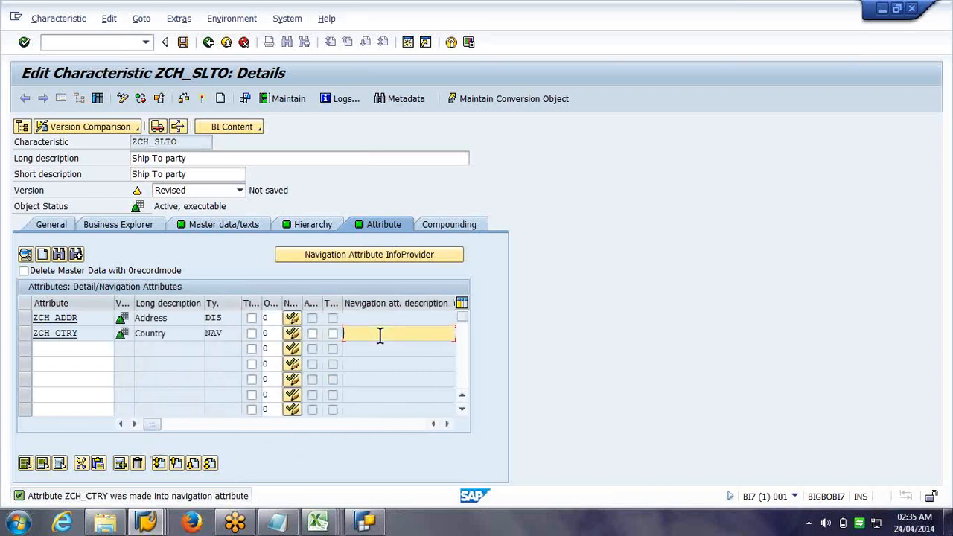
pyautogui.write('Country')
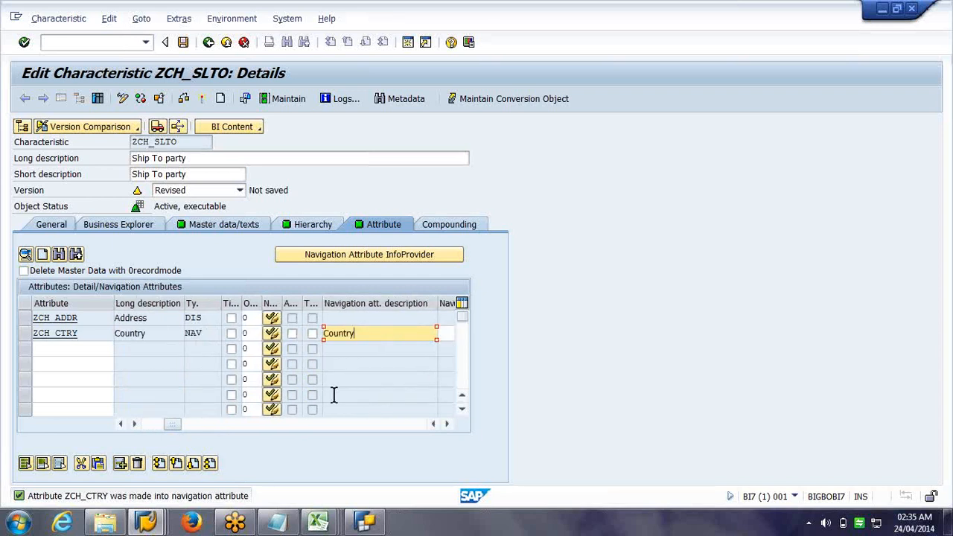
pyautogui.moveTo(173, 426); pyautogui.dragTo(137, 411)
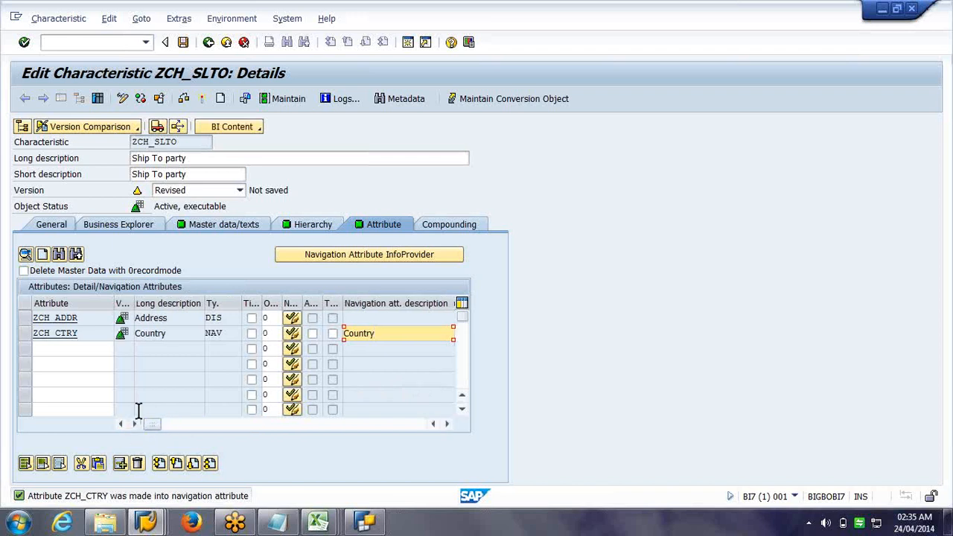
# Step: Start activating characteristic ZCH_SLTO and open the long text of the log's navigation attribute warning
pyautogui.click(201, 101)
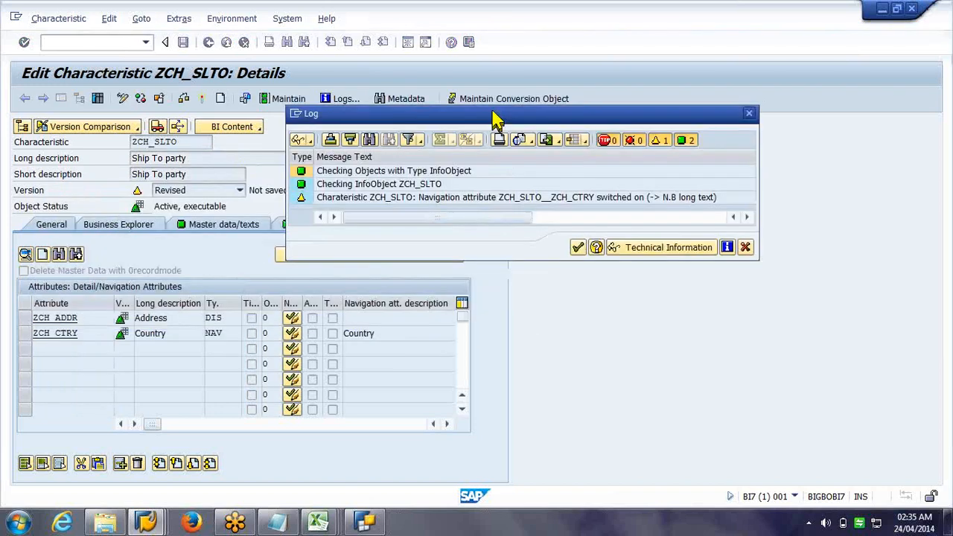
pyautogui.click(454, 195)
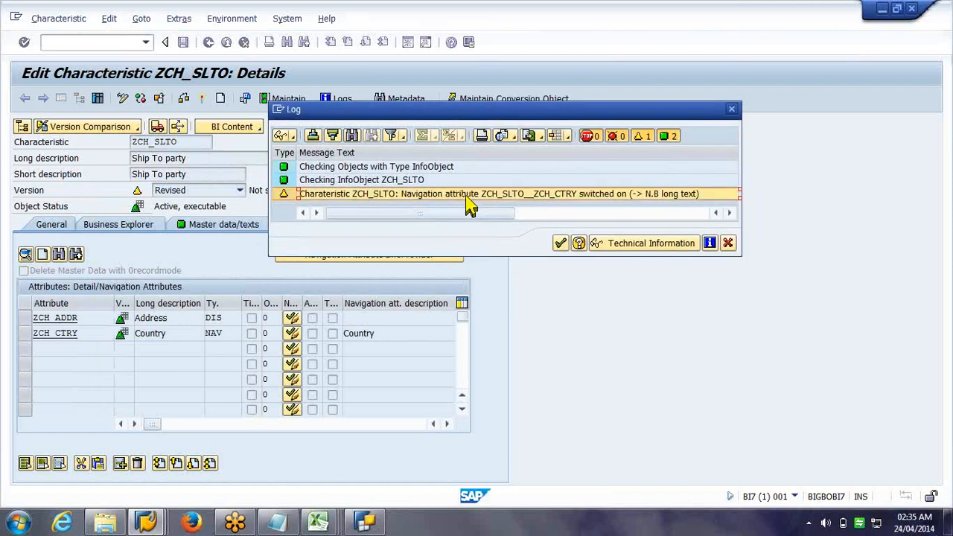
pyautogui.click(578, 245)
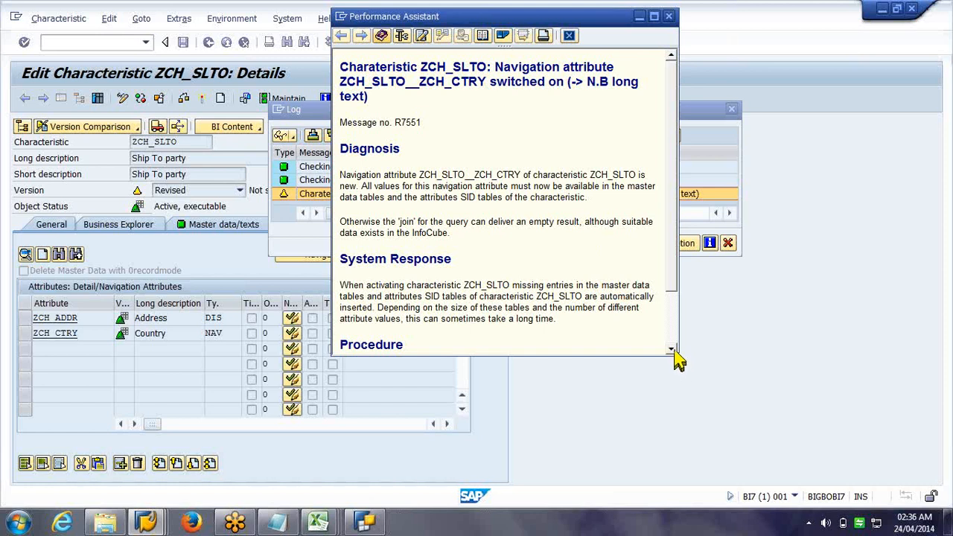
# Step: Read the Diagnosis, System Response and Procedure sections of the warning about navigation attribute ZCH_SLTO__ZCH_CTRY
pyautogui.click(671, 350)
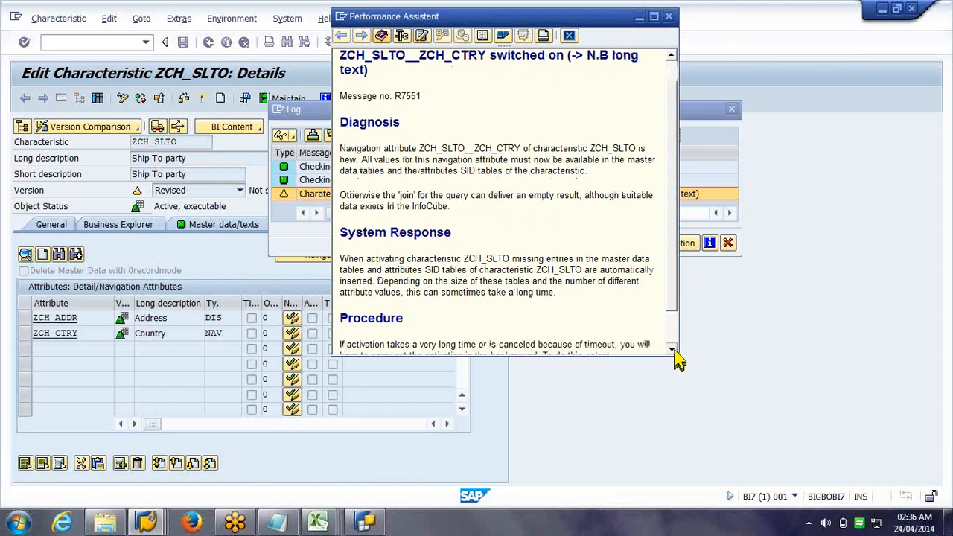
pyautogui.click(672, 350)
pyautogui.moveTo(673, 323); pyautogui.dragTo(672, 335)
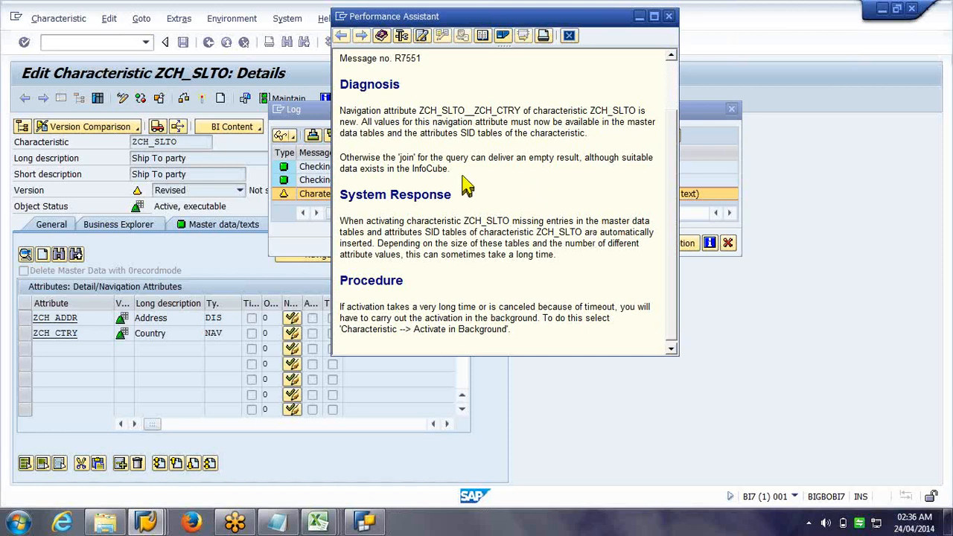
pyautogui.moveTo(454, 195); pyautogui.dragTo(305, 87)
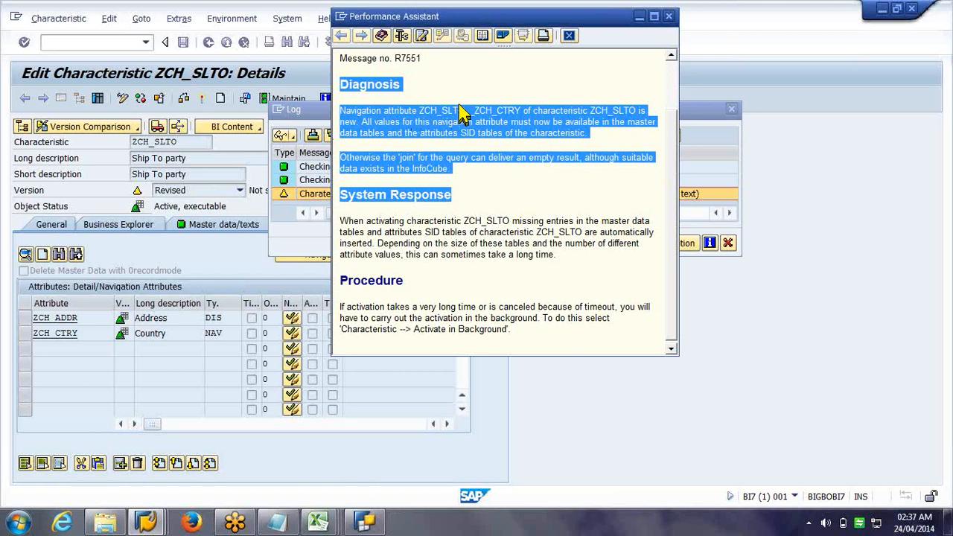
pyautogui.click(487, 128)
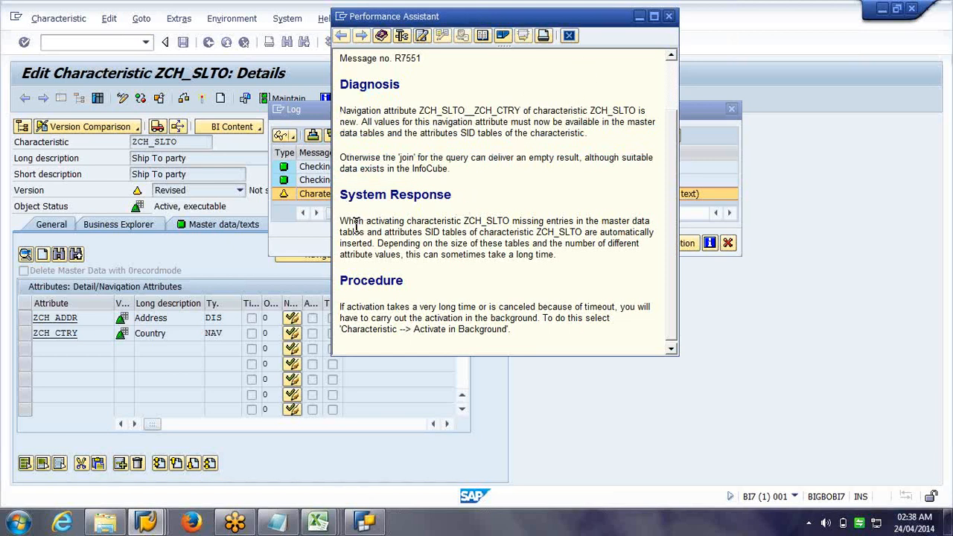
# Step: Highlight the System Response section of the navigation attribute warning, close the long text and cancel the activation
pyautogui.moveTo(340, 221); pyautogui.dragTo(551, 254)
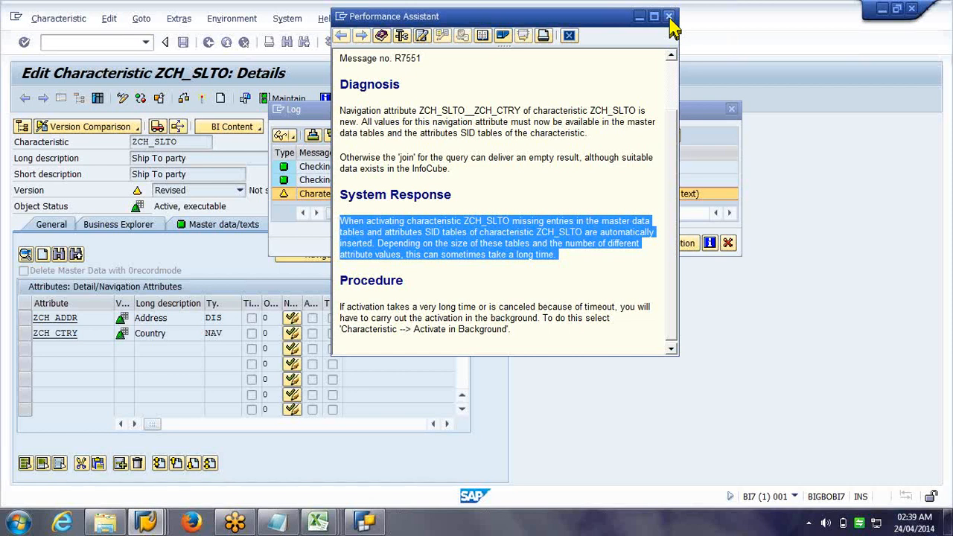
pyautogui.click(580, 270)
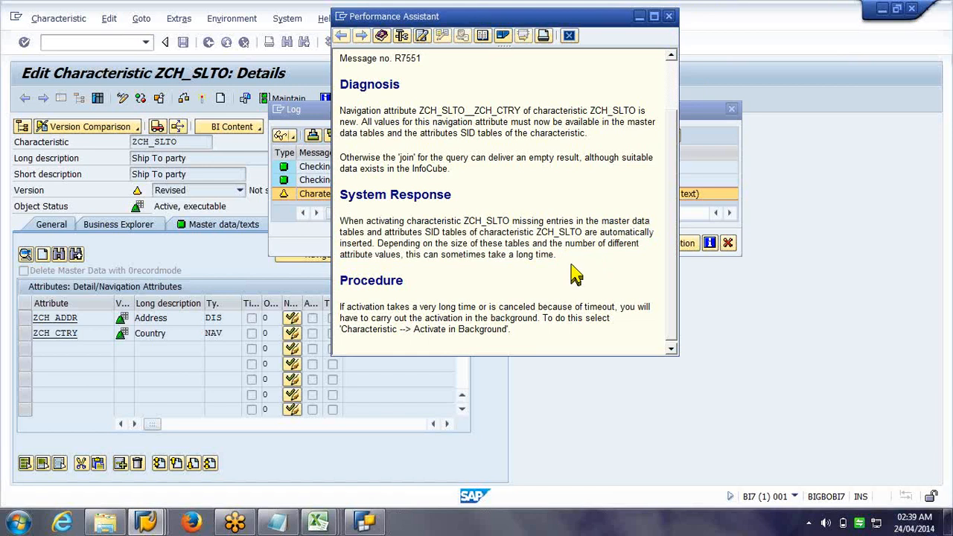
pyautogui.click(569, 35)
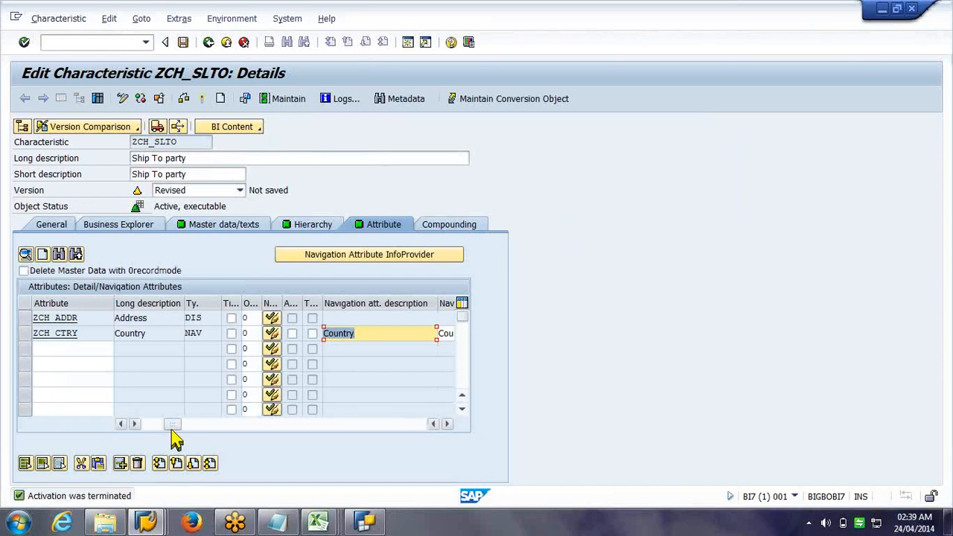
# Step: Select the ZCH_CTRY attribute row and review the master data list of characteristic ZCH_SLTO in its own window
pyautogui.moveTo(172, 424); pyautogui.dragTo(151, 424)
pyautogui.click(25, 333)
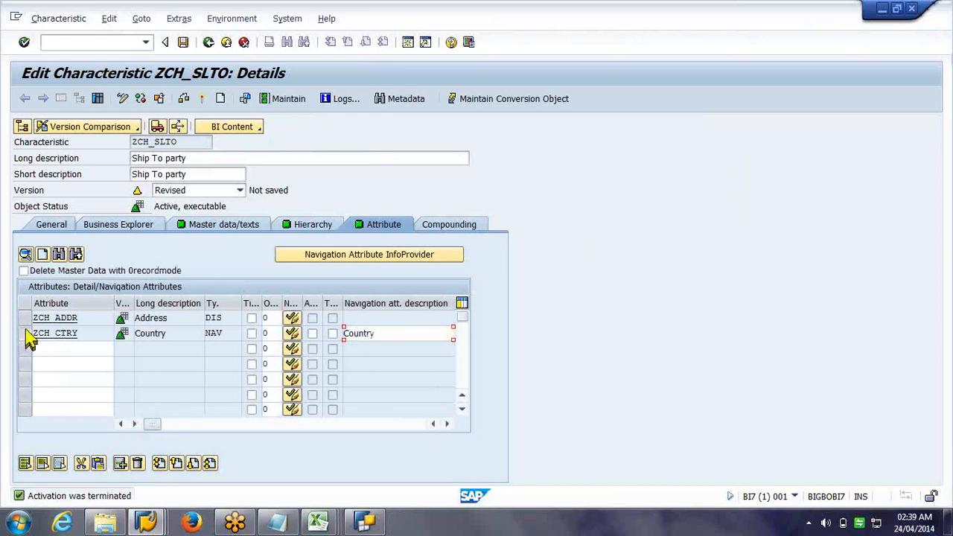
pyautogui.click(163, 519)
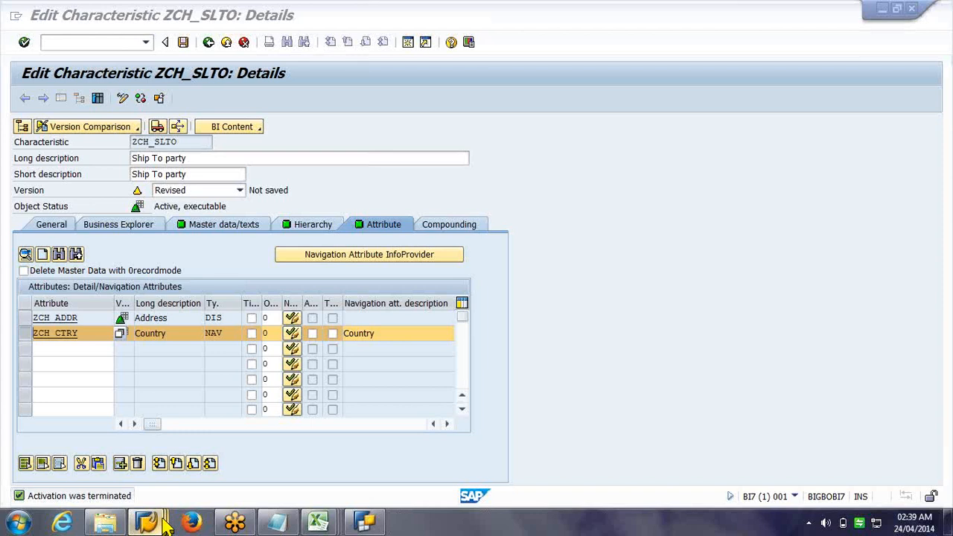
pyautogui.click(163, 524)
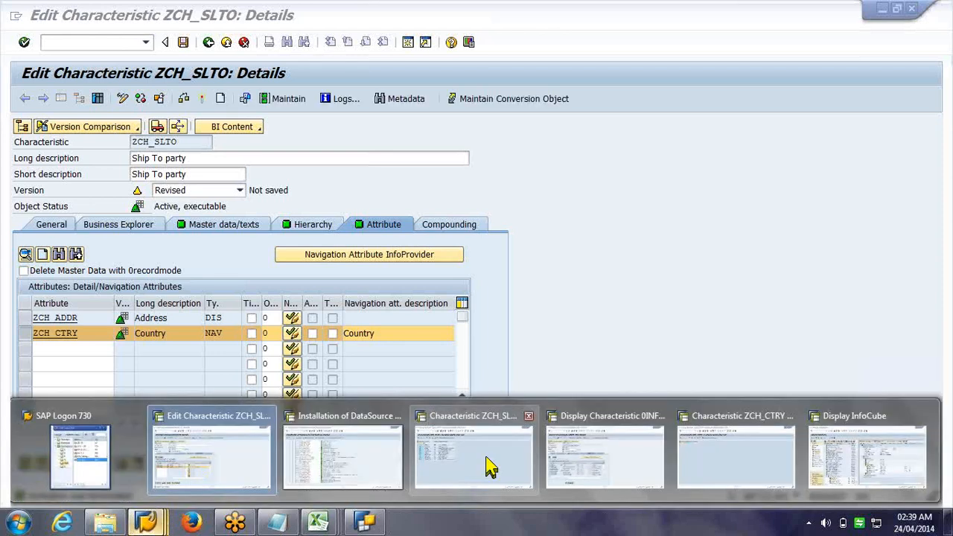
pyautogui.click(491, 467)
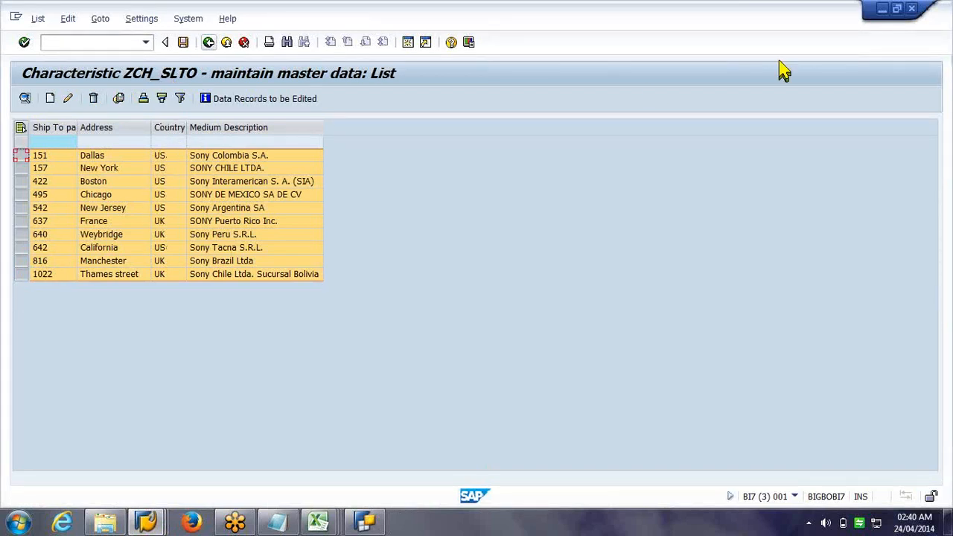
pyautogui.click(881, 11)
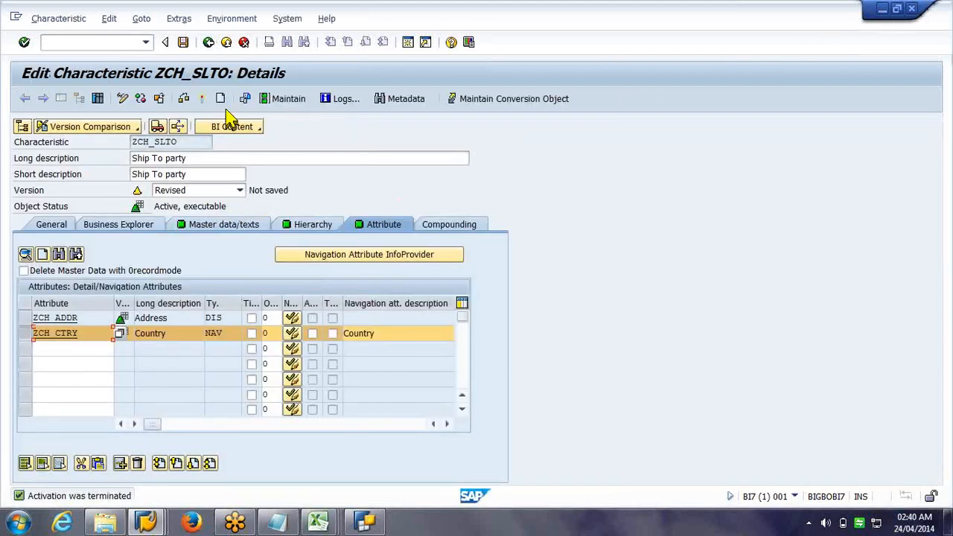
# Step: Check the Activate in Background option, but start a direct activation of characteristic ZCH_SLTO and continue past its log
pyautogui.click(59, 18)
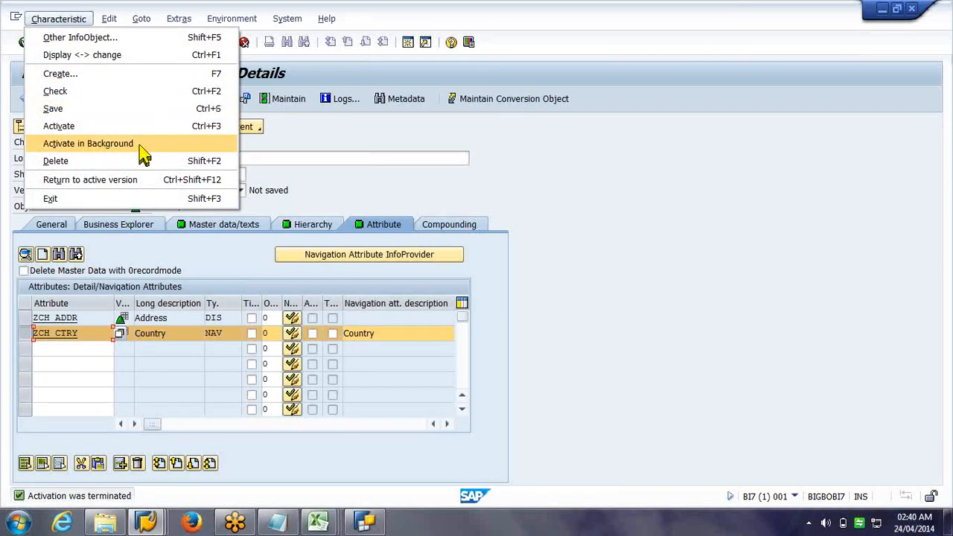
pyautogui.click(347, 146)
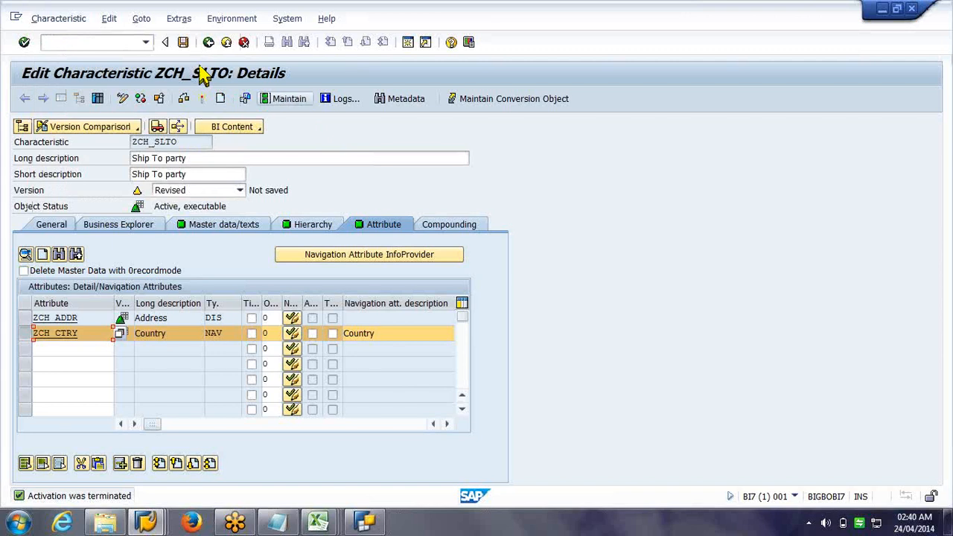
pyautogui.click(204, 105)
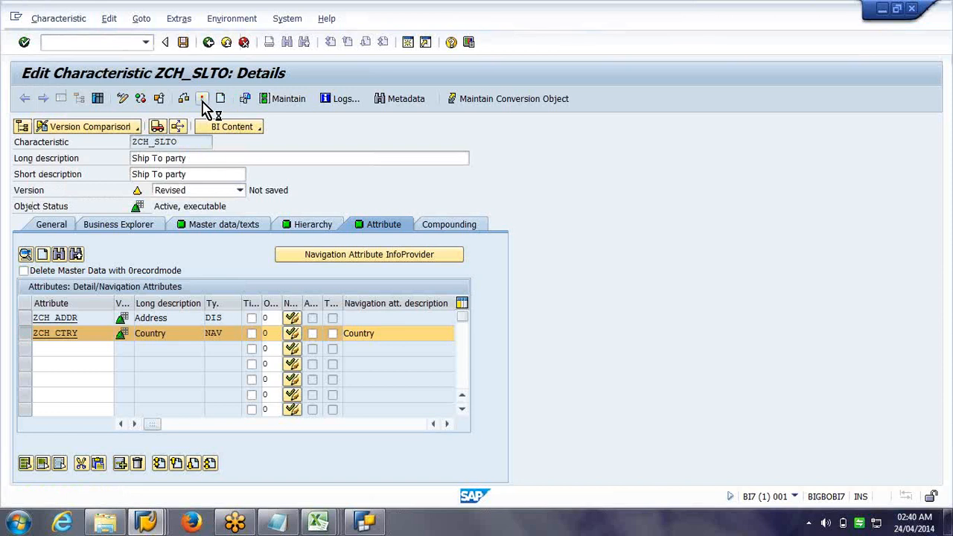
pyautogui.click(329, 327)
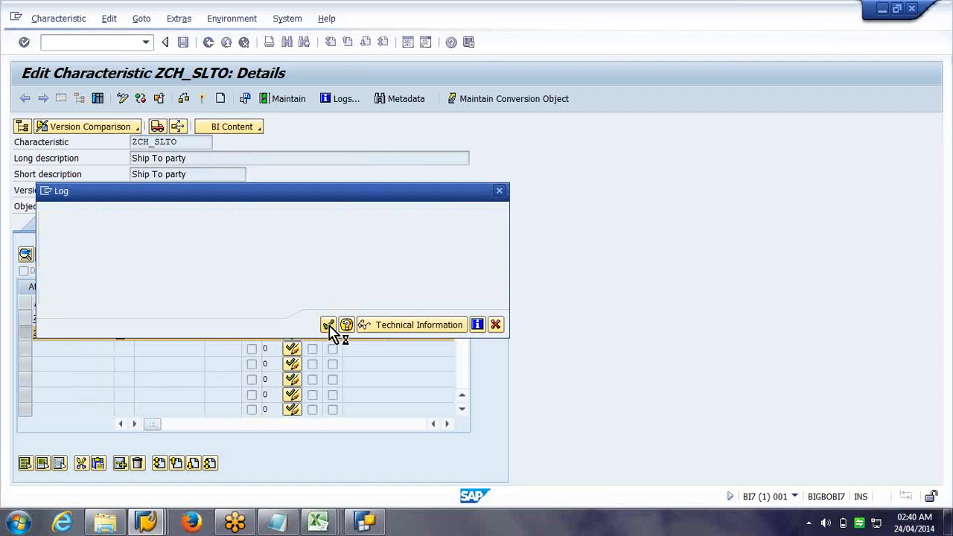
# Step: Run the unrestricted master data selection for ZCH_CTRY, and confirm activating ZCH_SLTO in spite of the warnings
pyautogui.click(157, 521)
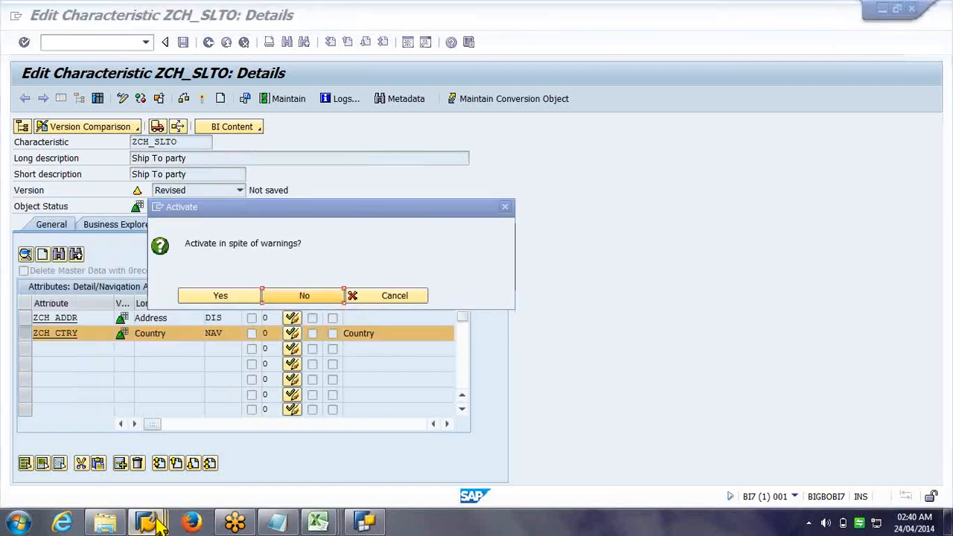
pyautogui.click(158, 524)
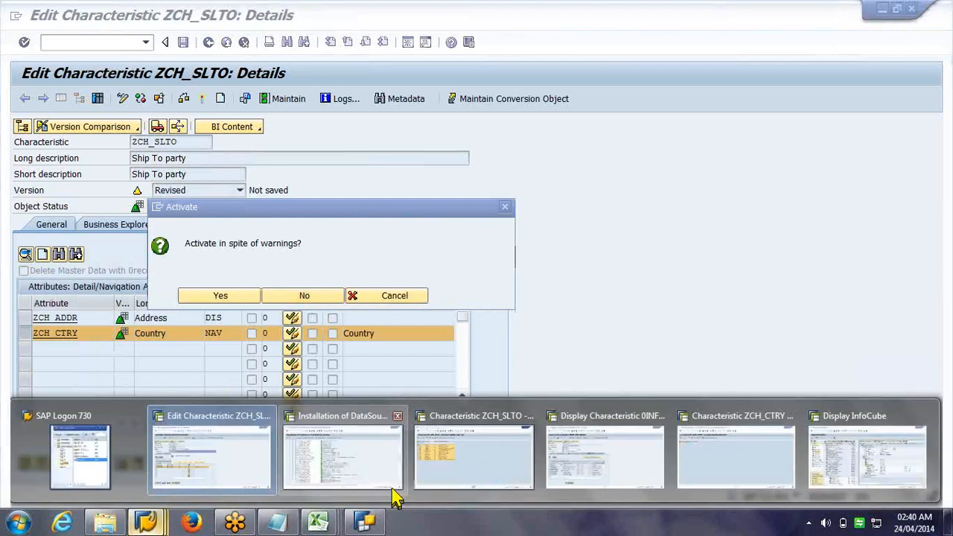
pyautogui.moveTo(503, 460)
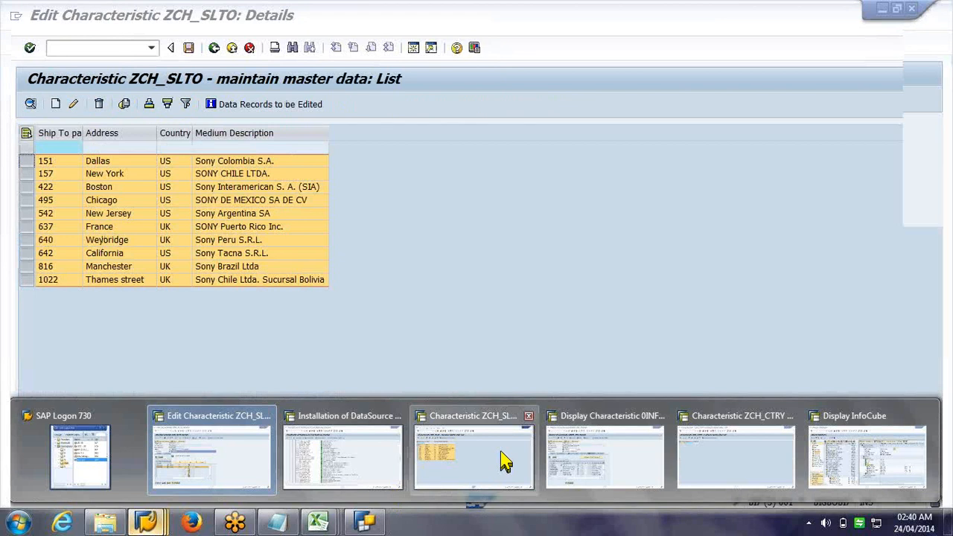
pyautogui.moveTo(656, 465)
pyautogui.click(735, 457)
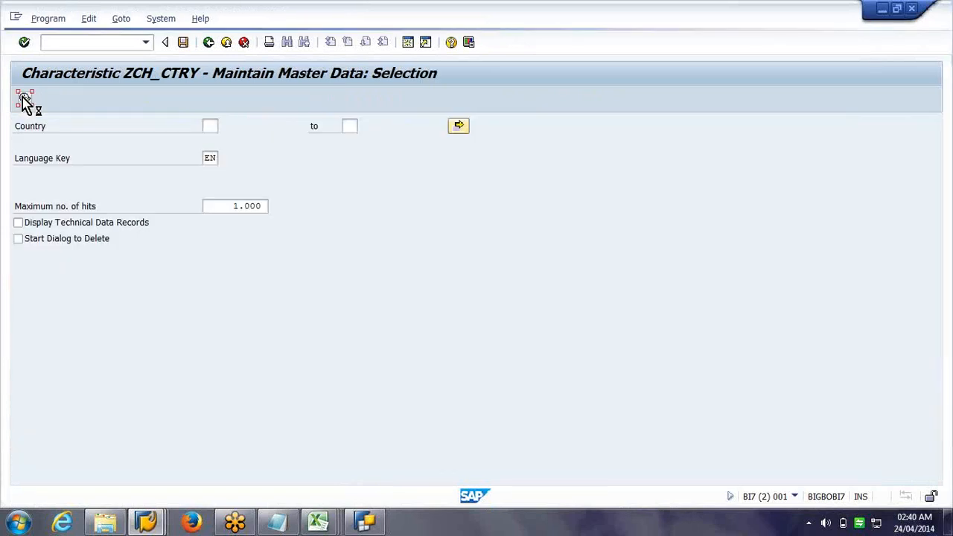
pyautogui.click(29, 102)
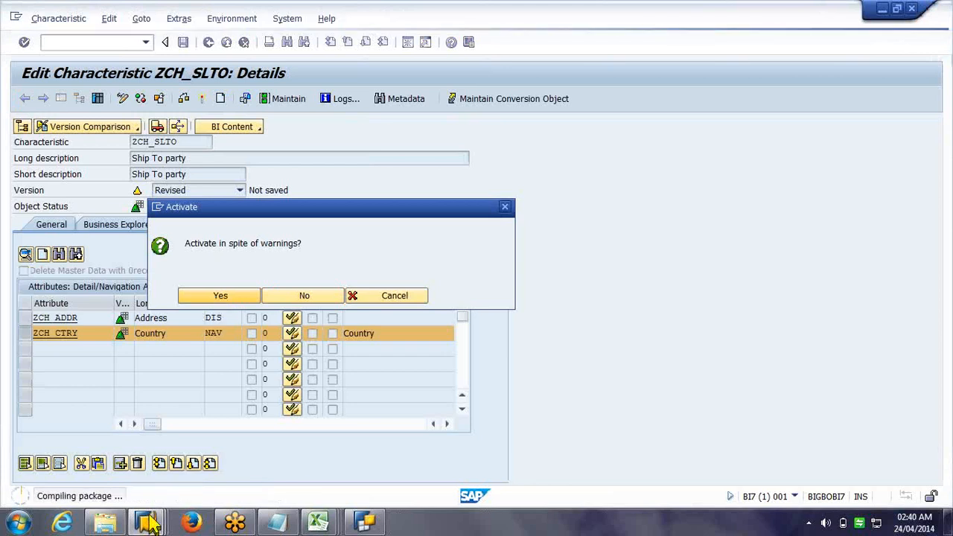
# Step: Switch to the ZCH_CTRY master data list, widen the Language Key column and select the UK and US rows
pyautogui.moveTo(147, 526)
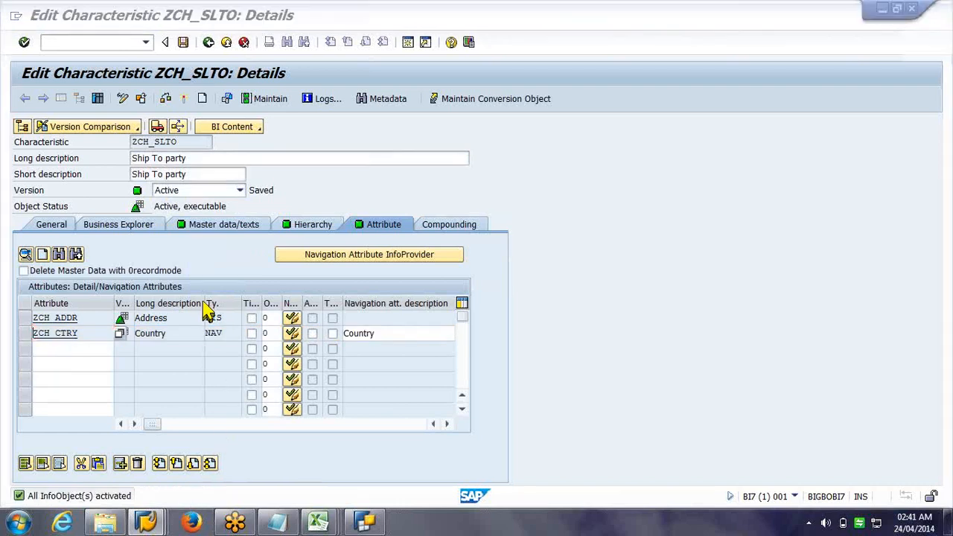
pyautogui.hotkey('alt', 'Tab')
pyautogui.click(210, 46)
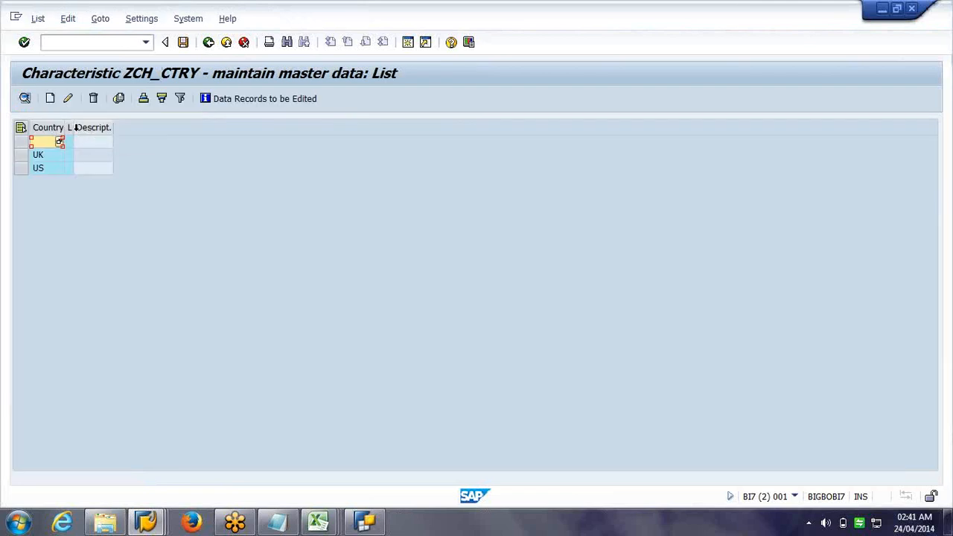
pyautogui.click(77, 128)
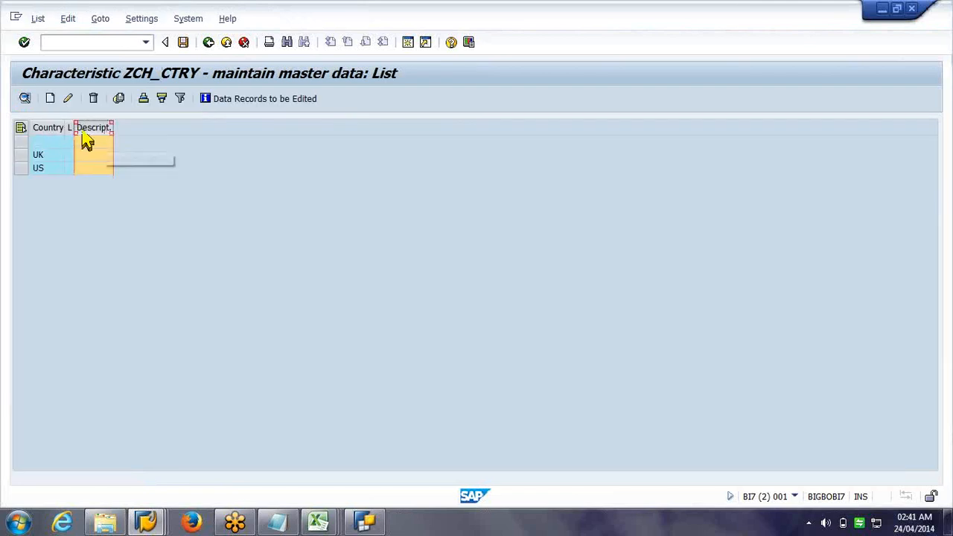
pyautogui.moveTo(76, 127); pyautogui.dragTo(140, 127)
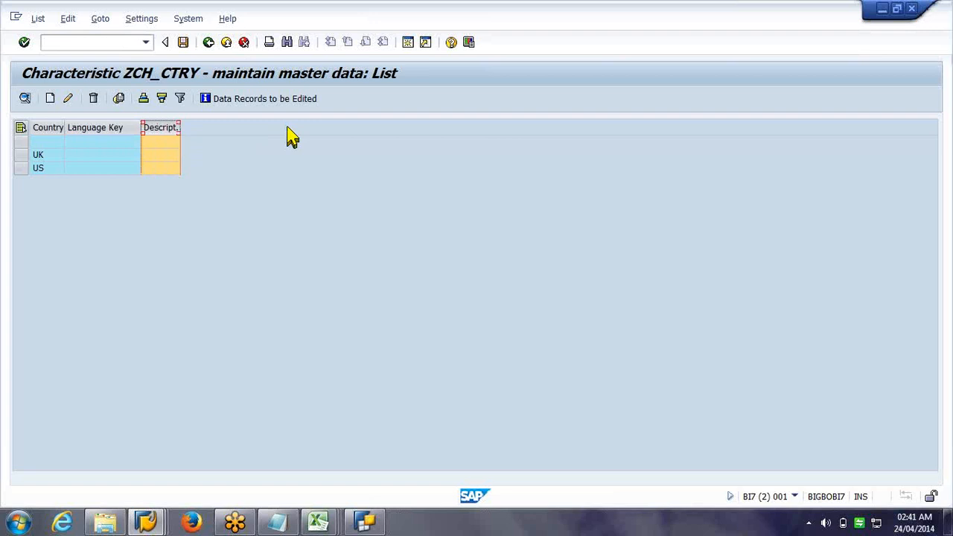
pyautogui.moveTo(21, 154); pyautogui.dragTo(20, 167)
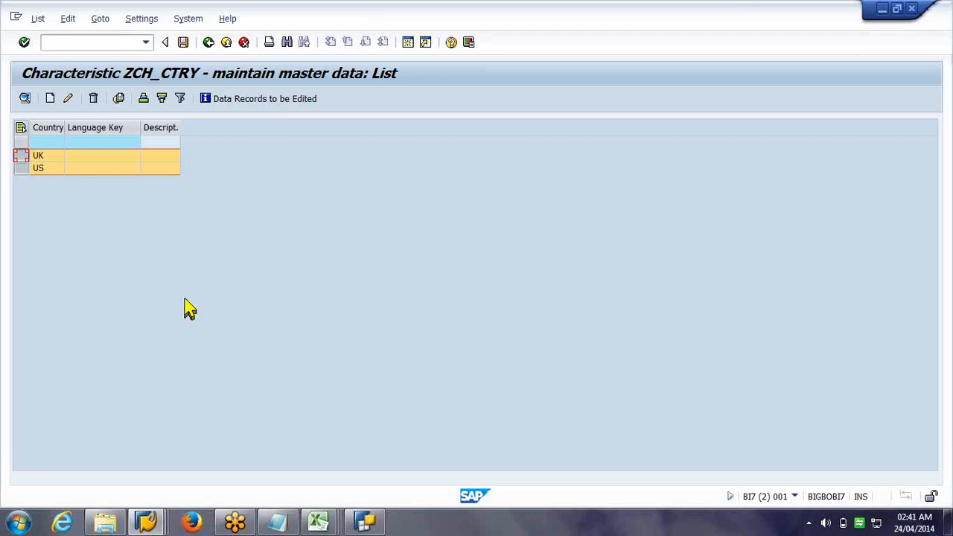
# Step: Return to the ZCH_SLTO characteristic and open its latest saving/activating log, dated 24.04.2014 07:11:07
pyautogui.click(149, 523)
pyautogui.moveTo(149, 523)
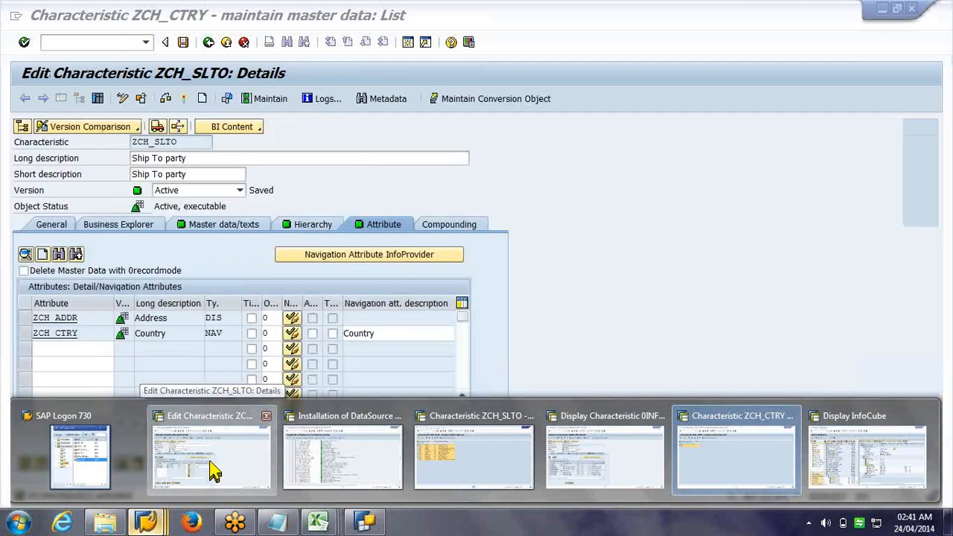
pyautogui.click(214, 471)
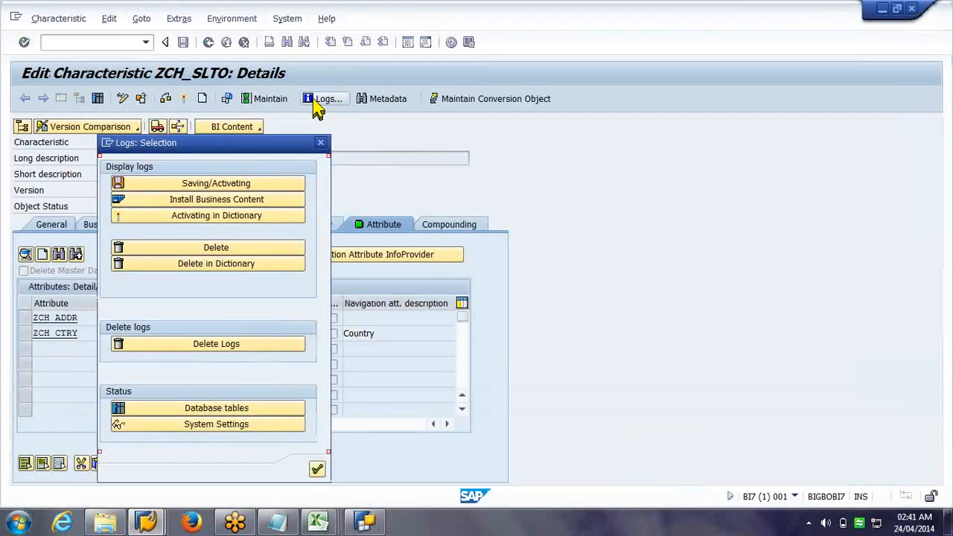
pyautogui.click(203, 186)
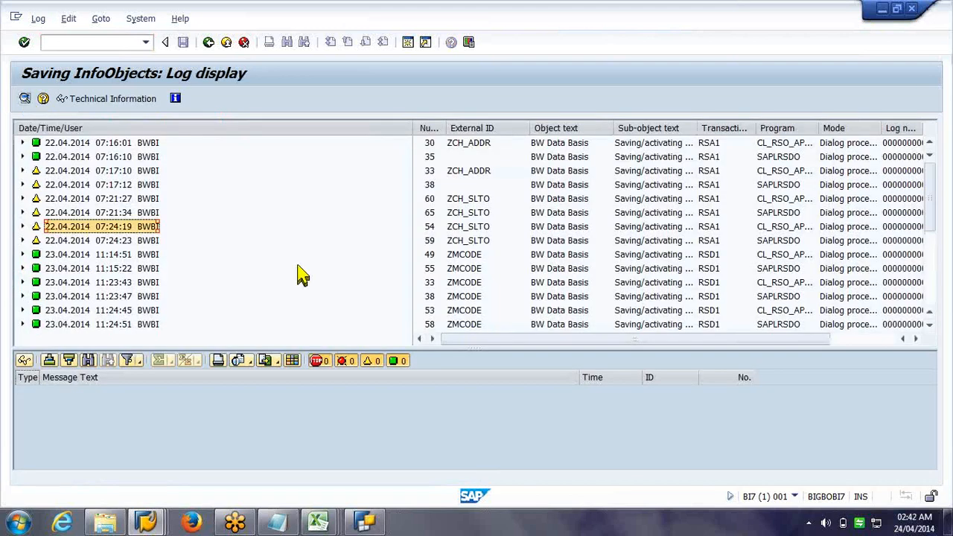
pyautogui.scroll(-2, 323, 237)
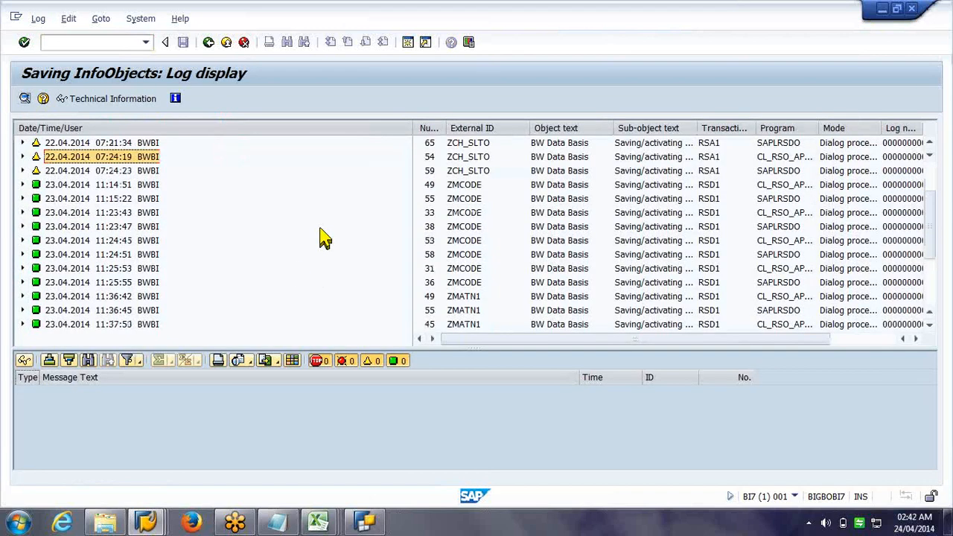
pyautogui.scroll(-3, 185, 284)
pyautogui.click(111, 326)
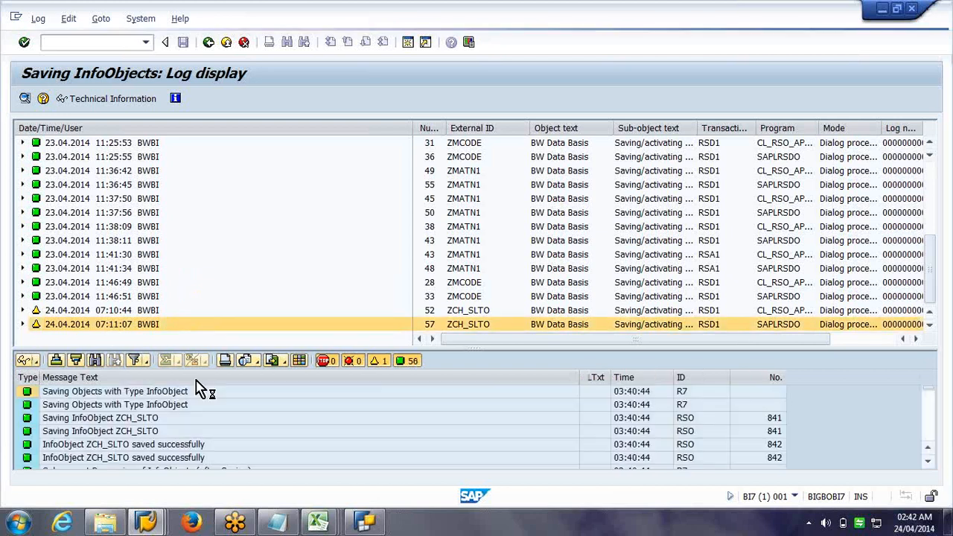
# Step: Enlarge the message area and read the ZCH_SLTO activation log through, selecting the messages on new attribute SIDs and the filled attribute SID table
pyautogui.moveTo(272, 347); pyautogui.dragTo(276, 216)
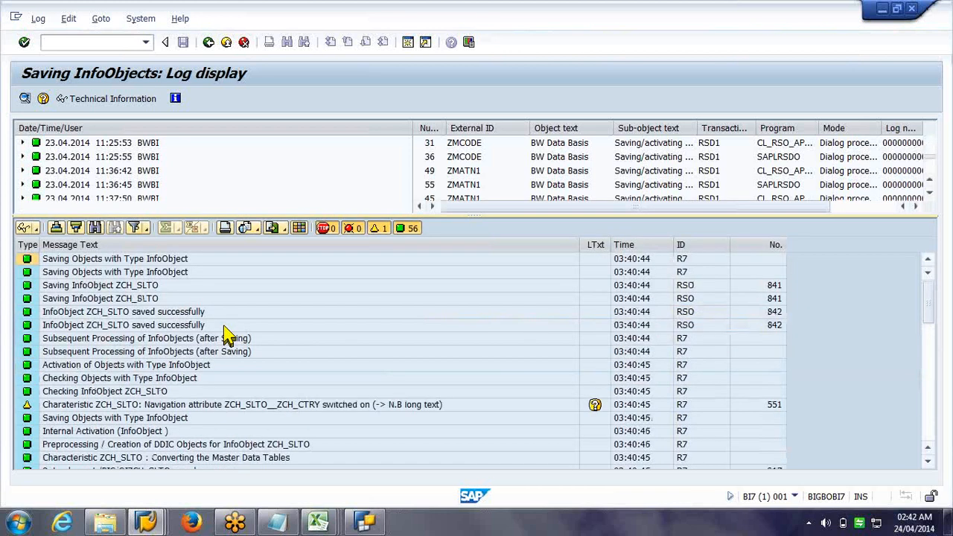
pyautogui.scroll(-5, 188, 368)
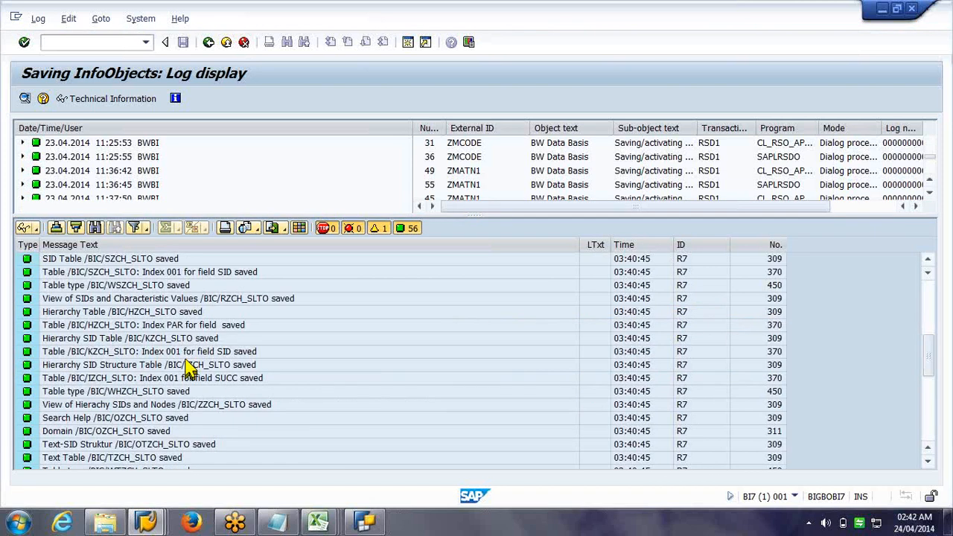
pyautogui.scroll(-5, 188, 368)
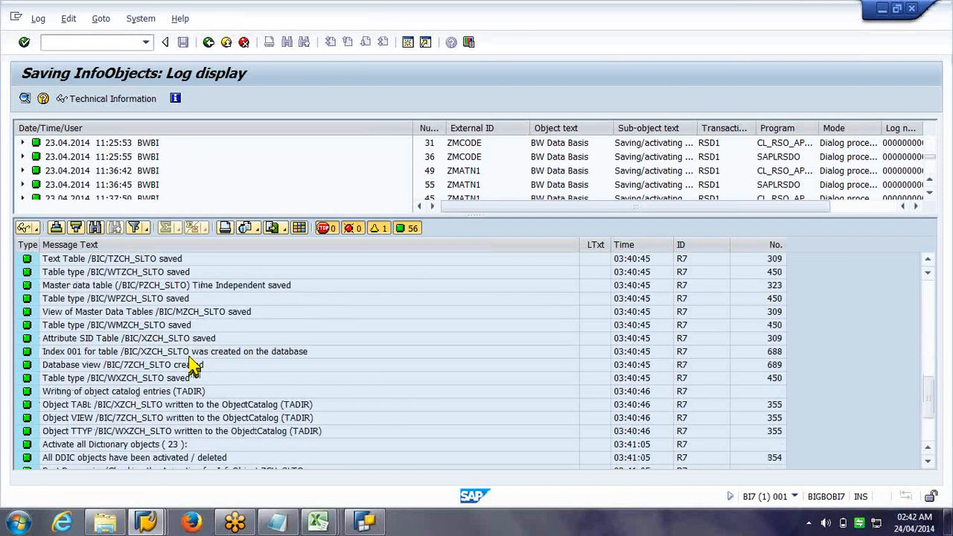
pyautogui.scroll(-3, 190, 360)
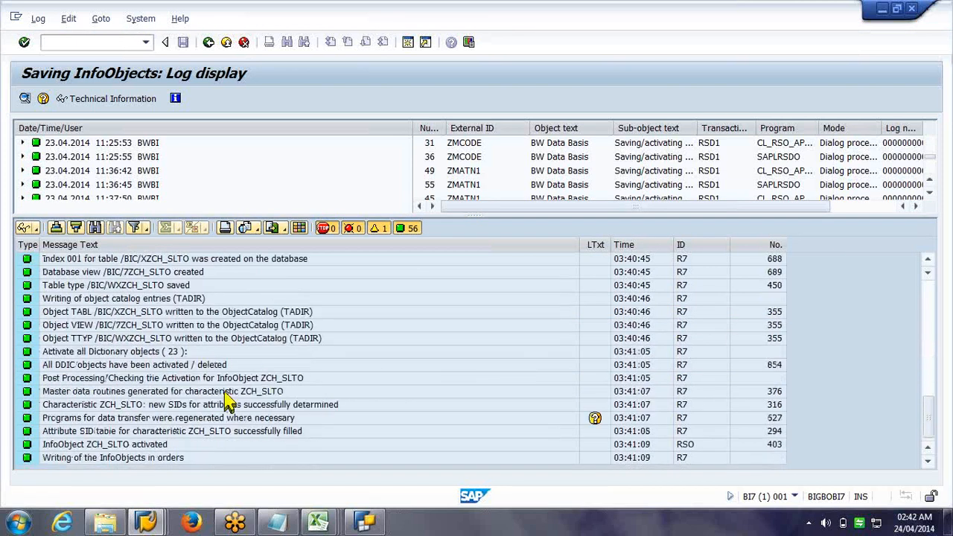
pyautogui.click(196, 408)
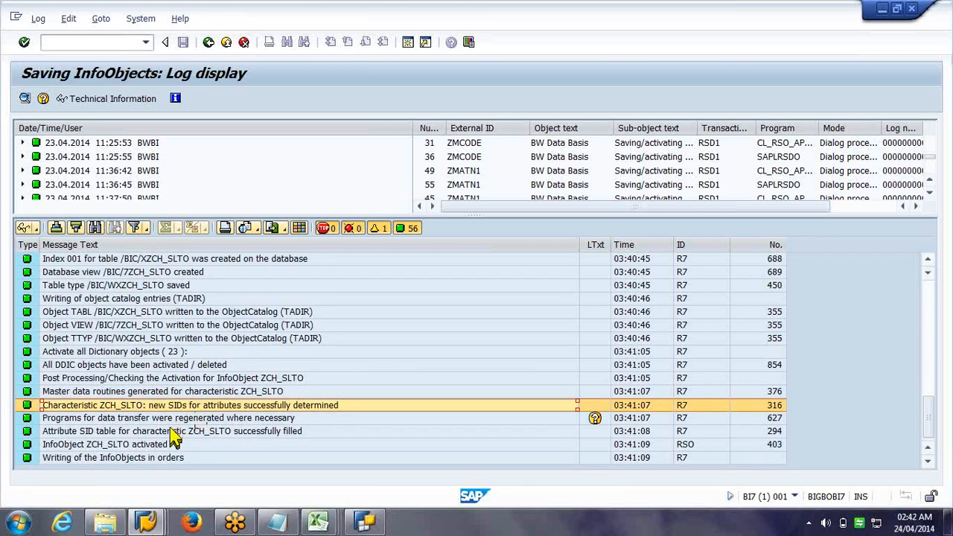
pyautogui.click(170, 431)
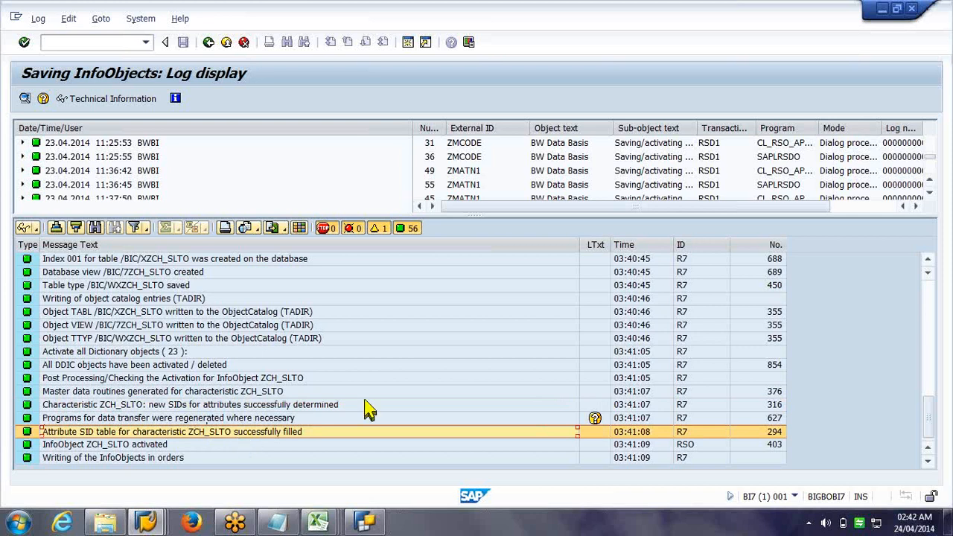
# Step: Go back up the log messages and open the long text of the warning about navigation attribute ZCH_SLTO__ZCH_CTRY
pyautogui.click(928, 262)
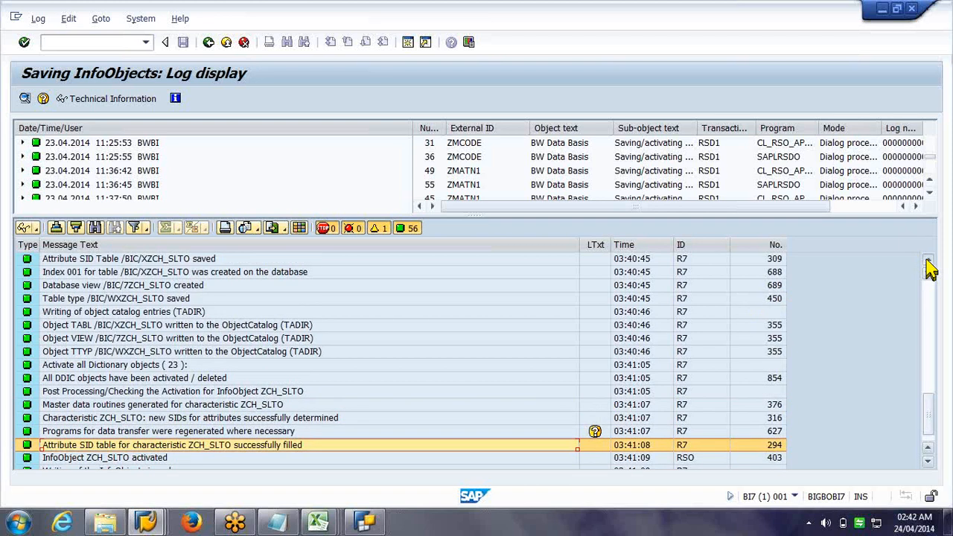
pyautogui.click(927, 262)
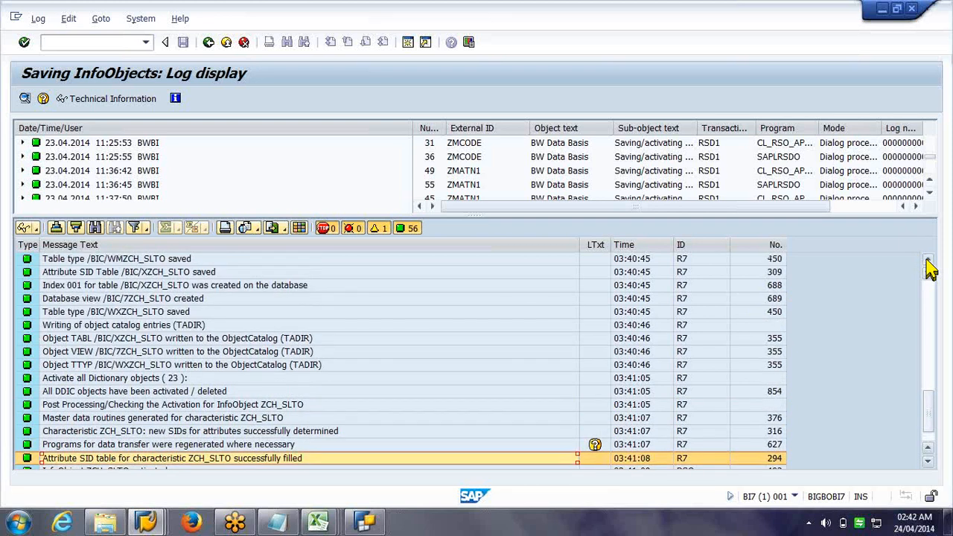
pyautogui.doubleClick(927, 262)
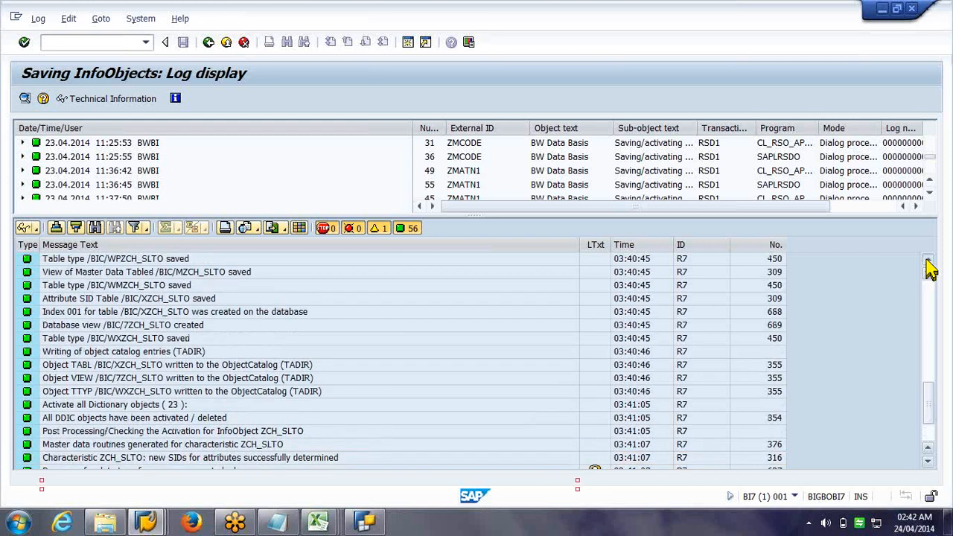
pyautogui.click(927, 262)
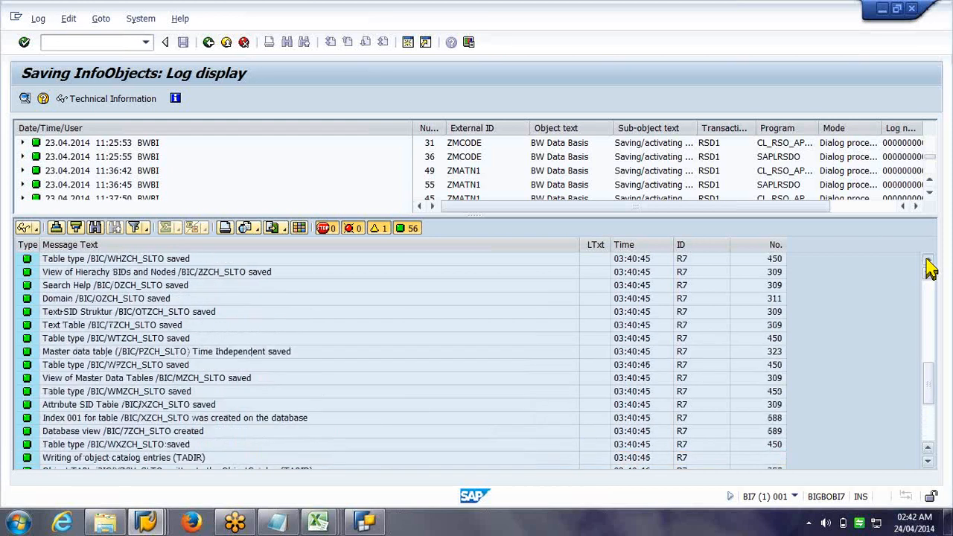
pyautogui.click(928, 264)
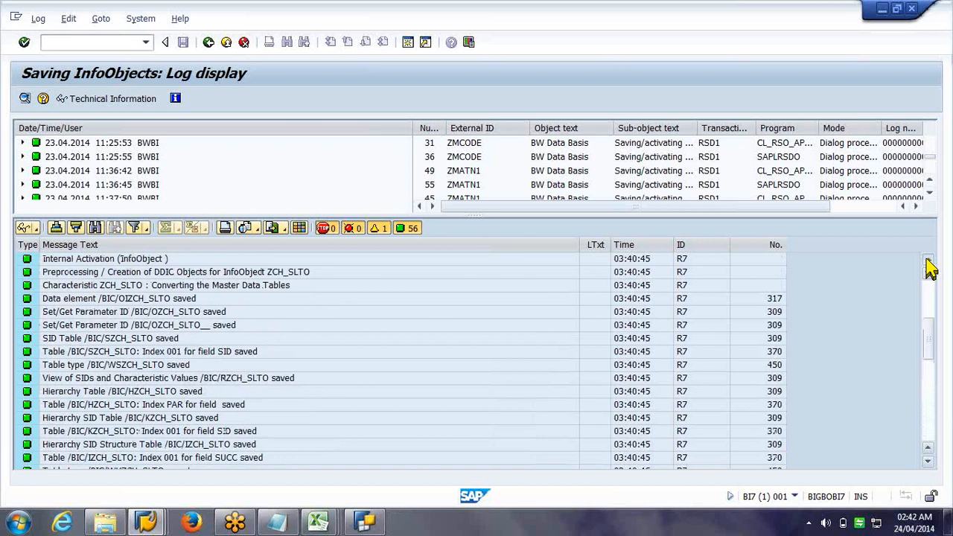
pyautogui.click(927, 261)
pyautogui.click(597, 289)
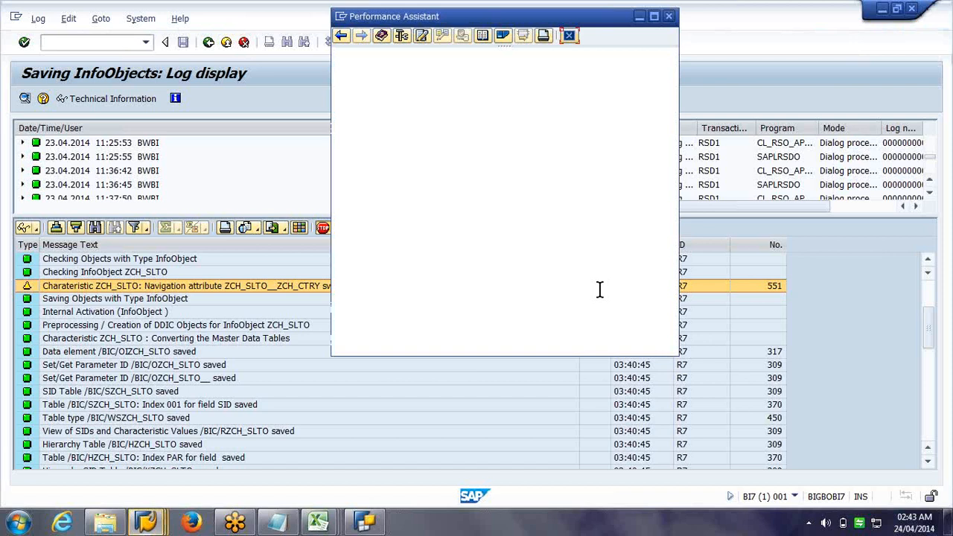
# Step: Highlight the first Diagnosis paragraph and the opening System Response sentence in the long text, and close the Performance Assistant
pyautogui.moveTo(588, 198); pyautogui.dragTo(339, 179)
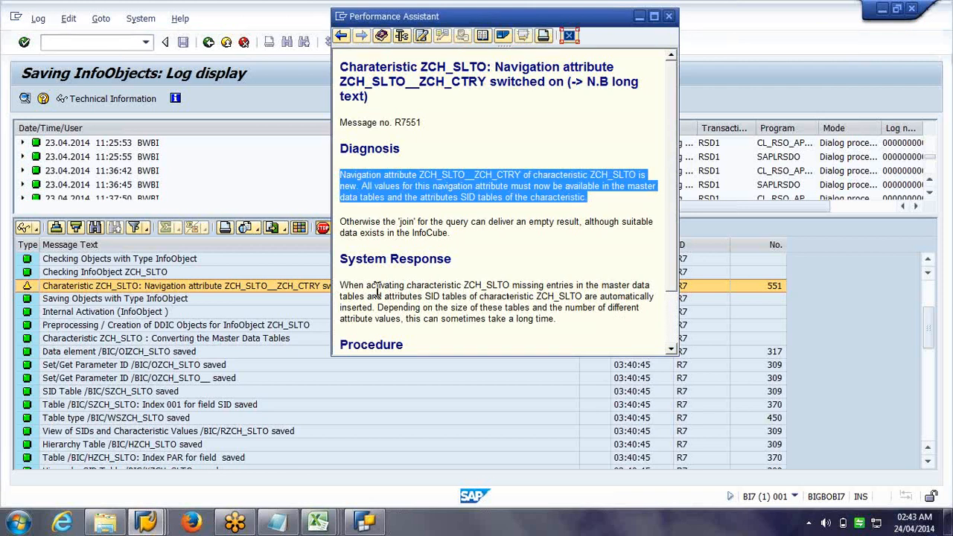
pyautogui.click(340, 288)
pyautogui.moveTo(340, 287); pyautogui.dragTo(377, 311)
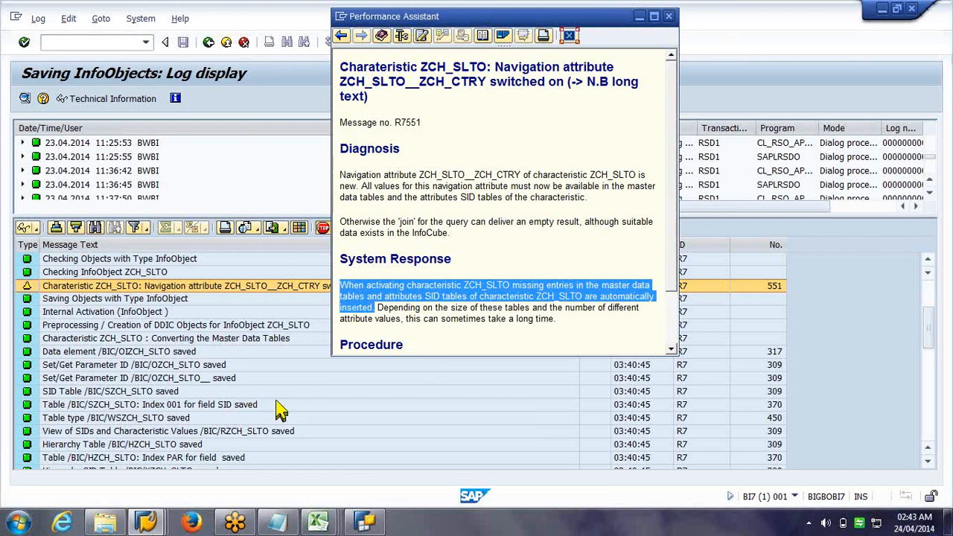
pyautogui.click(668, 16)
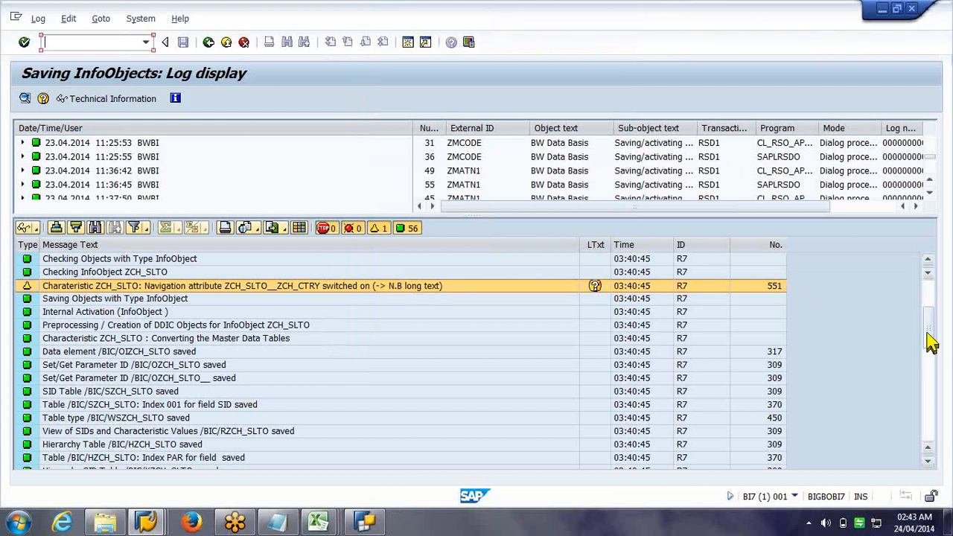
# Step: Select the log message on regenerated data transfer programs, and switch to the ZCH_CTRY master data list to select UK's Language Key cell
pyautogui.scroll(-6, 931, 342)
pyautogui.click(199, 419)
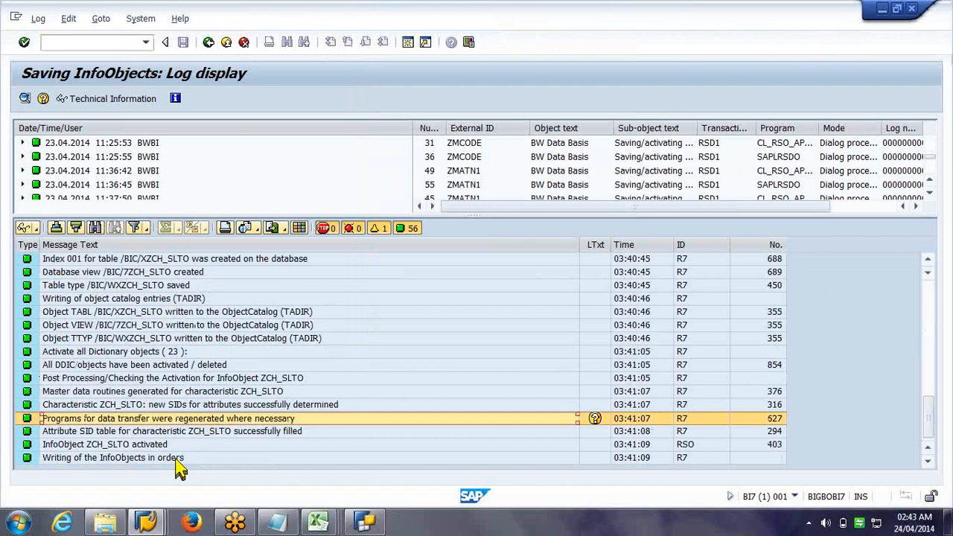
pyautogui.click(146, 523)
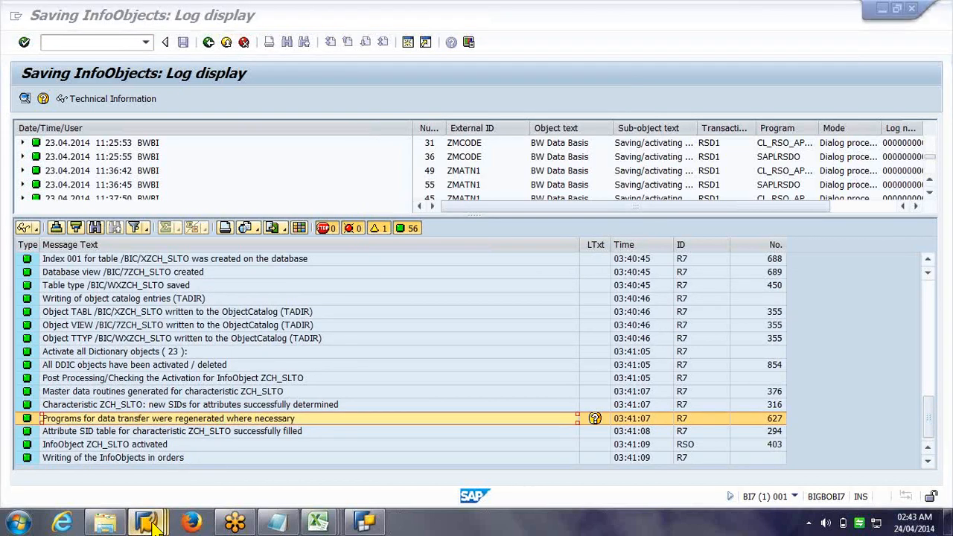
pyautogui.moveTo(149, 523)
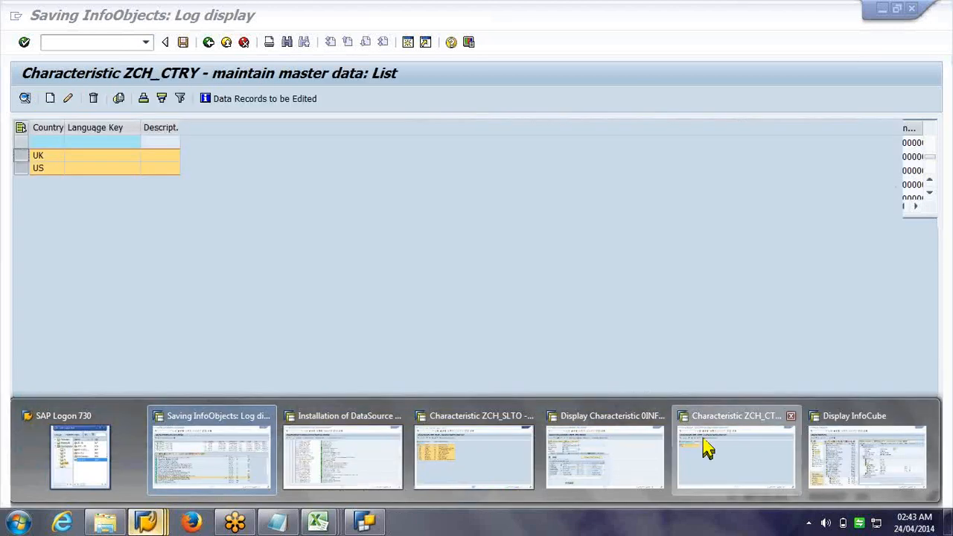
pyautogui.click(707, 446)
pyautogui.click(83, 155)
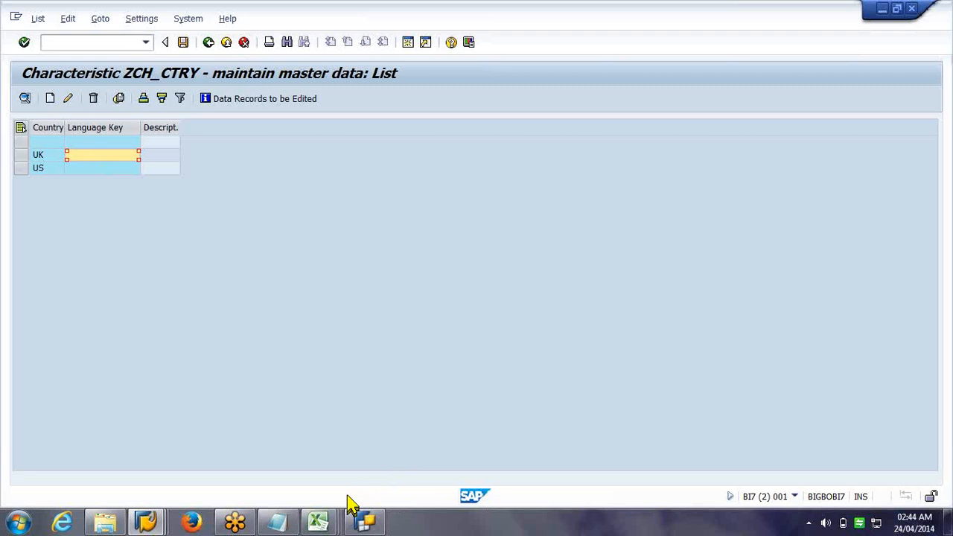
pyautogui.click(332, 524)
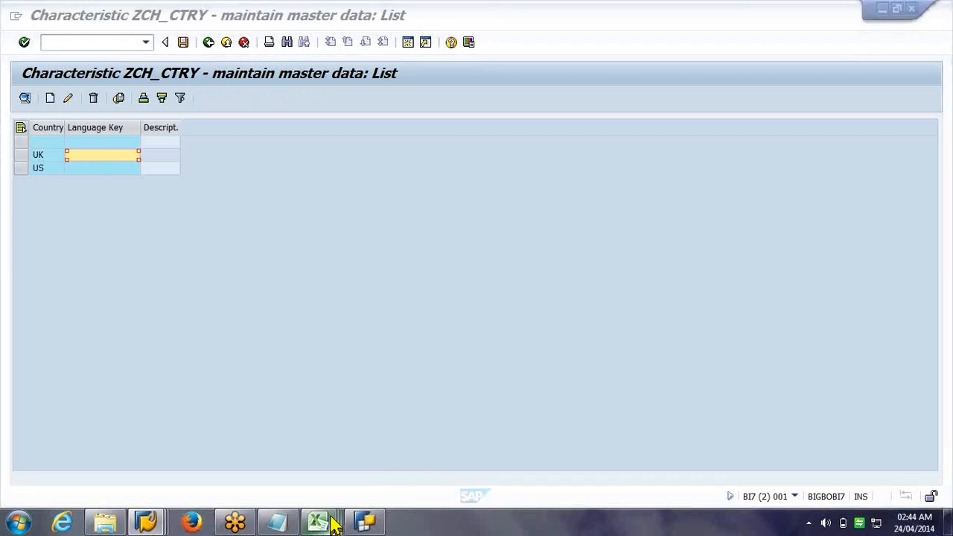
pyautogui.moveTo(332, 523)
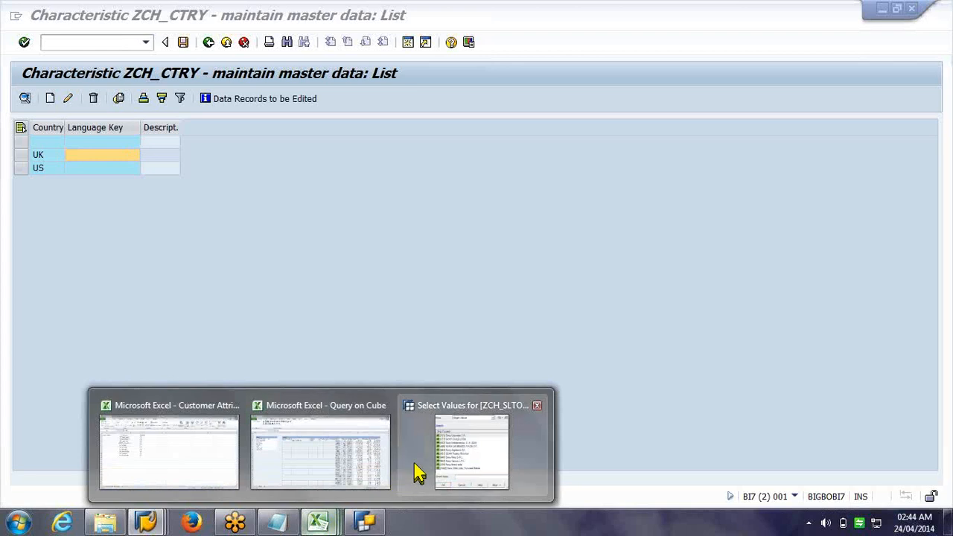
pyautogui.click(390, 361)
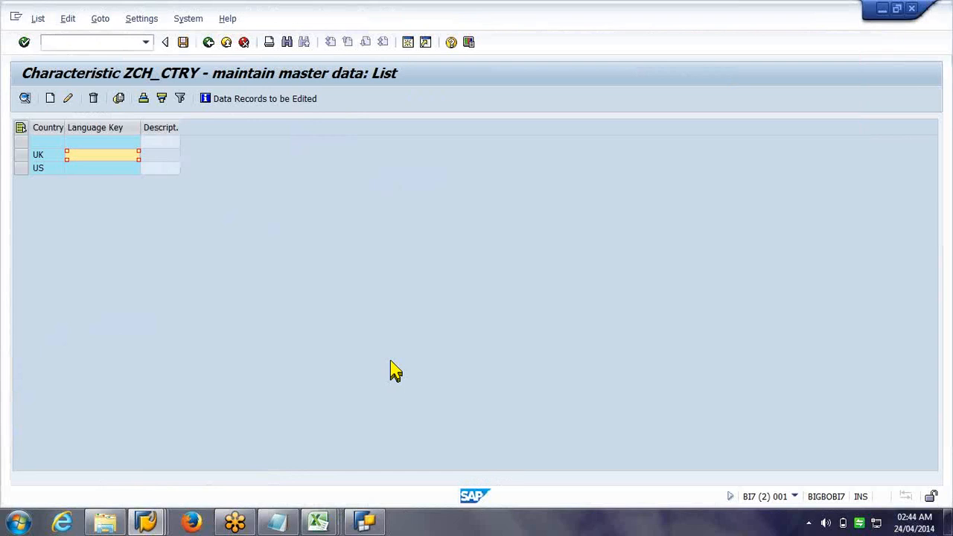
# Step: Switch to the Display InfoCube window for ZIC_NZ and refresh the InfoCube tree
pyautogui.click(143, 524)
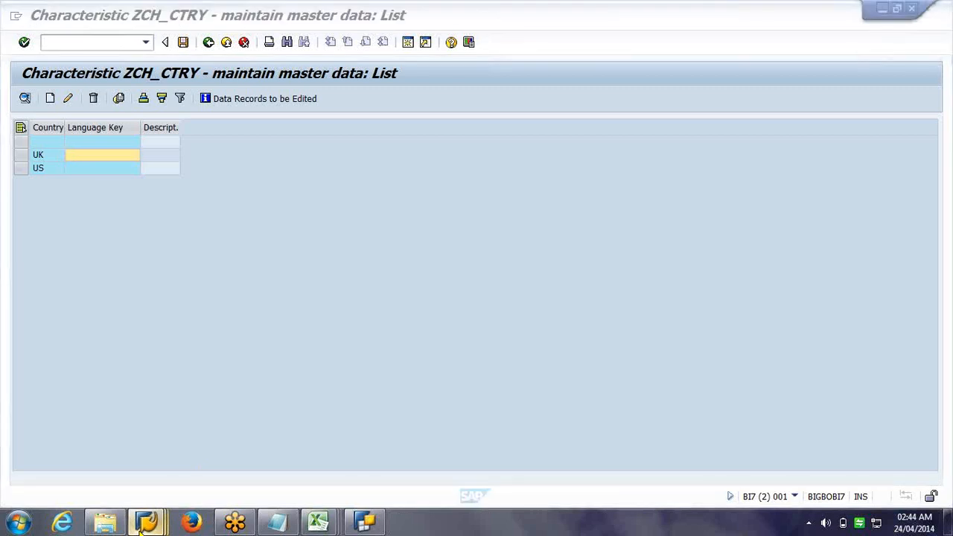
pyautogui.moveTo(141, 527)
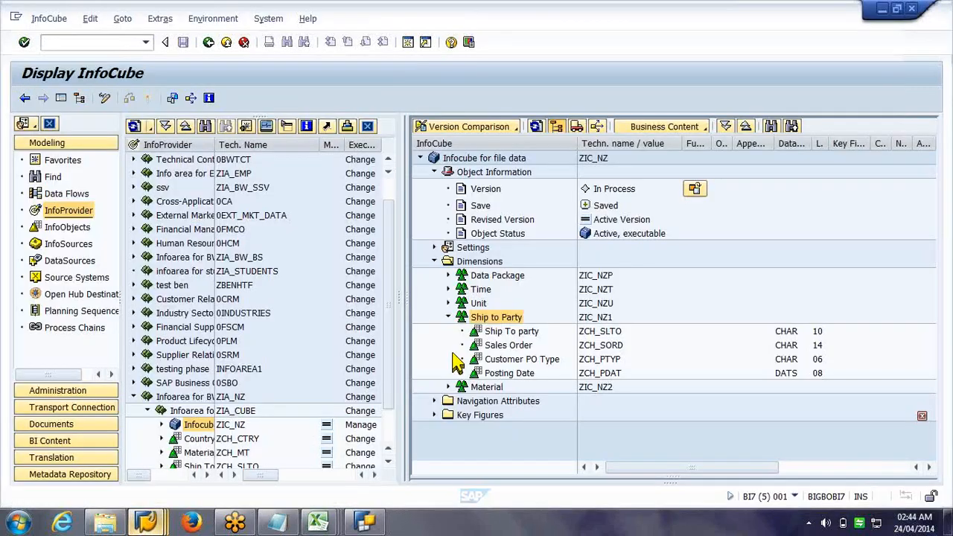
pyautogui.click(537, 128)
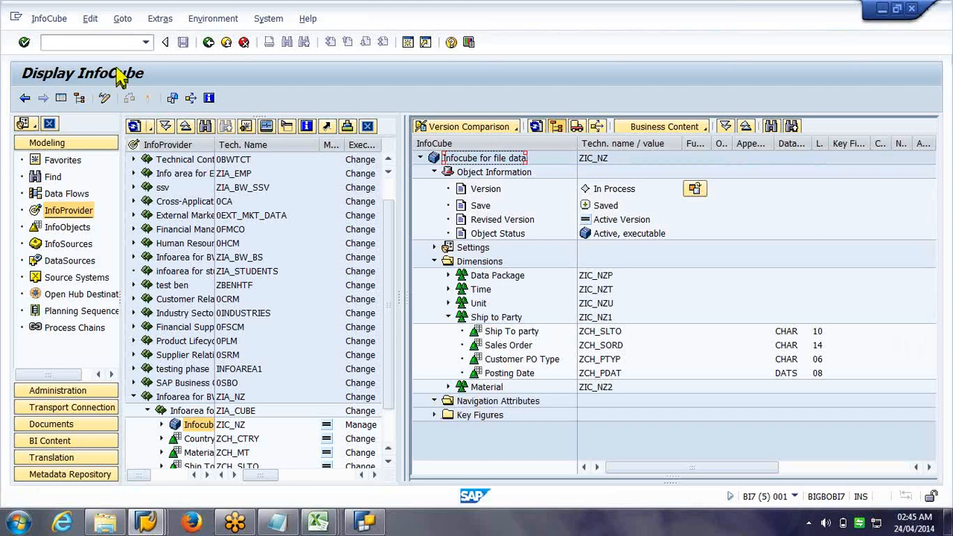
# Step: Restart the Data Warehousing Workbench with /nrsa1 and open InfoCube ZIC_NZ (Infocube for file data) for editing
pyautogui.click(115, 37)
pyautogui.write('/nr')
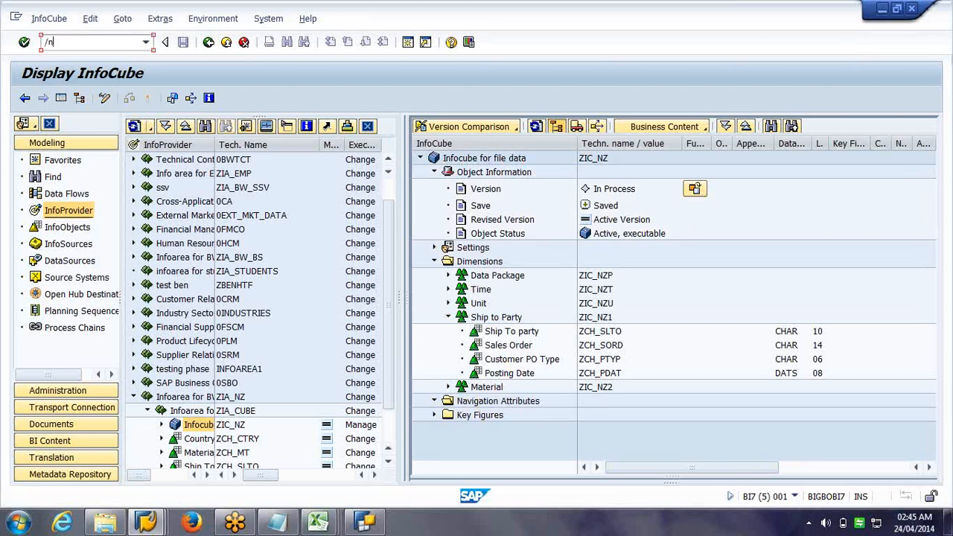
pyautogui.write('sa1')
pyautogui.press('Return')
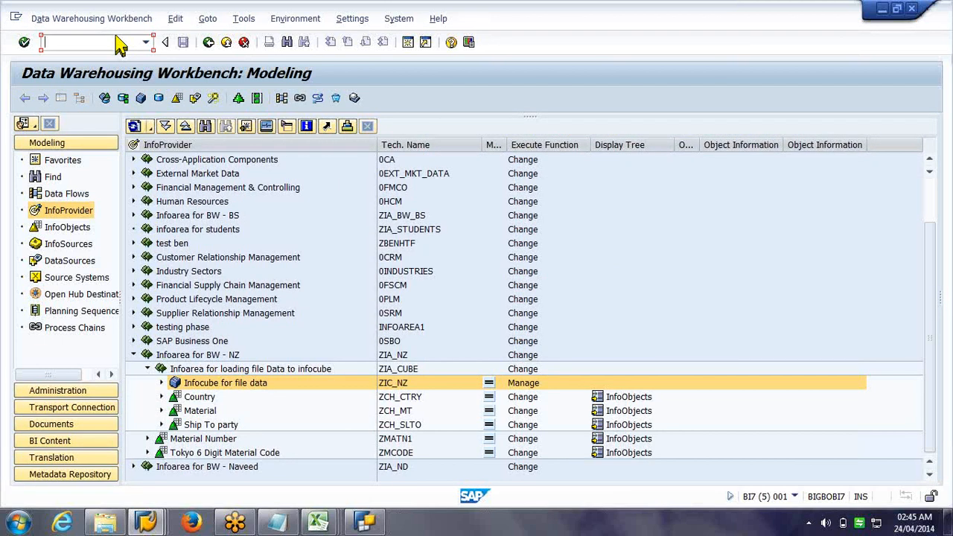
pyautogui.click(235, 387)
pyautogui.doubleClick(235, 388)
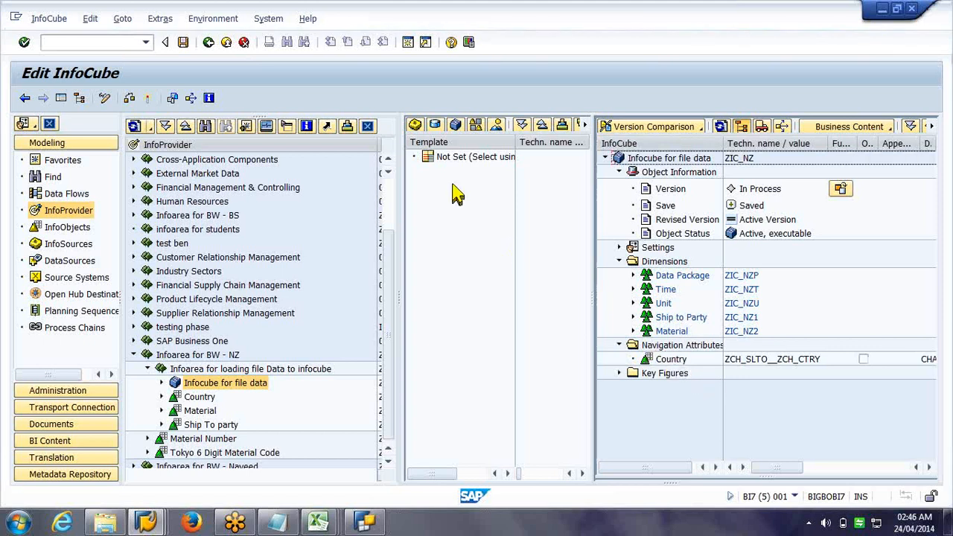
# Step: Switch on the Country navigation attribute ZCH_SLTO__ZCH_CTRY in InfoCube ZIC_NZ and activate the InfoCube
pyautogui.moveTo(375, 135); pyautogui.dragTo(252, 130)
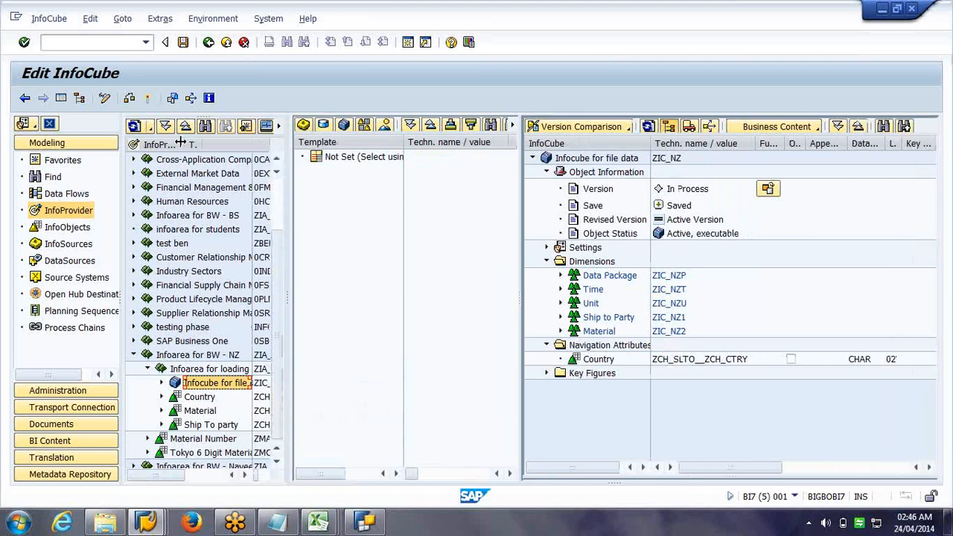
pyautogui.moveTo(180, 143); pyautogui.dragTo(185, 143)
pyautogui.click(598, 359)
pyautogui.moveTo(652, 142)
pyautogui.mouseDown()
pyautogui.moveTo(675, 149)
pyautogui.moveTo(663, 149)
pyautogui.mouseUp()
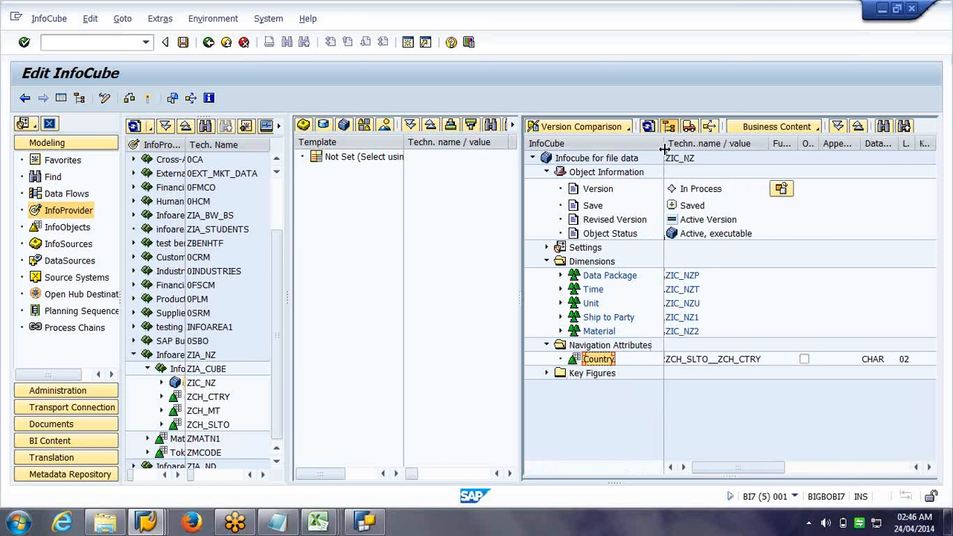
pyautogui.moveTo(664, 150); pyautogui.dragTo(663, 149)
pyautogui.click(804, 359)
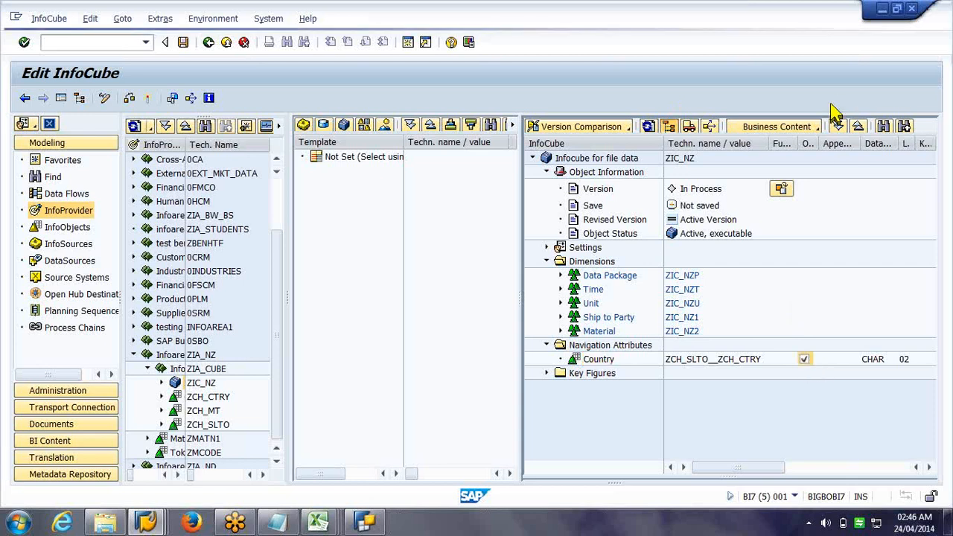
pyautogui.moveTo(819, 143); pyautogui.dragTo(852, 144)
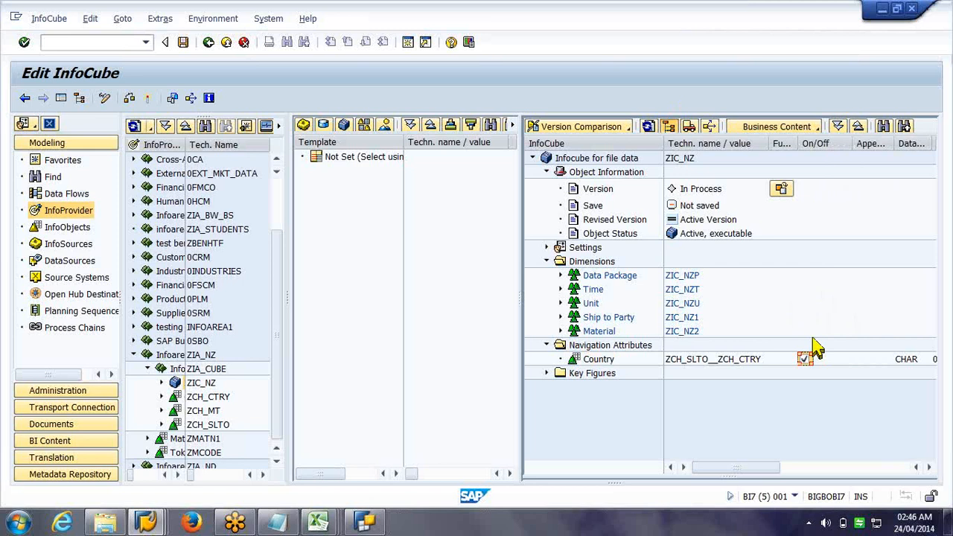
pyautogui.click(152, 100)
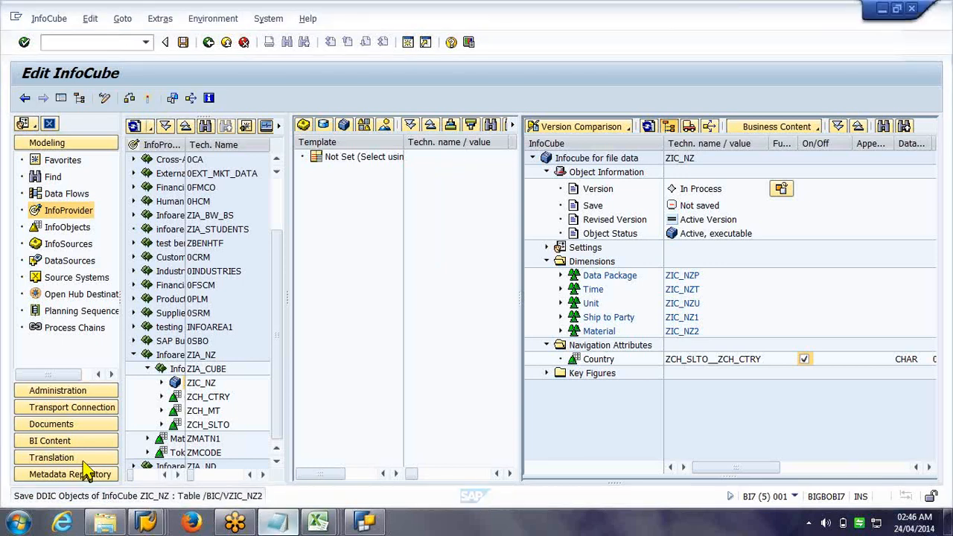
# Step: Open a new Notepad note over the InfoCube editor, begin it with "switch", and enlarge and reposition its window
pyautogui.press('super')
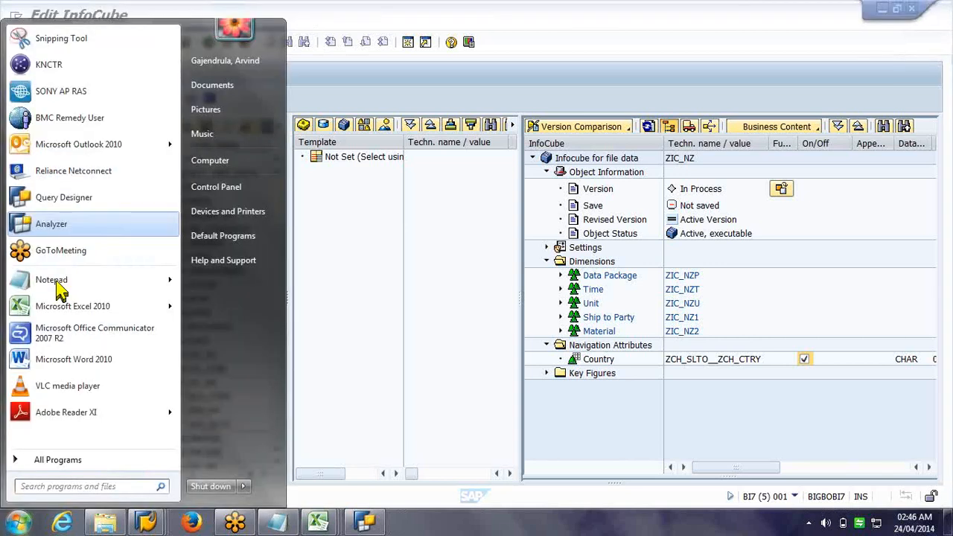
pyautogui.click(57, 284)
pyautogui.write('switc')
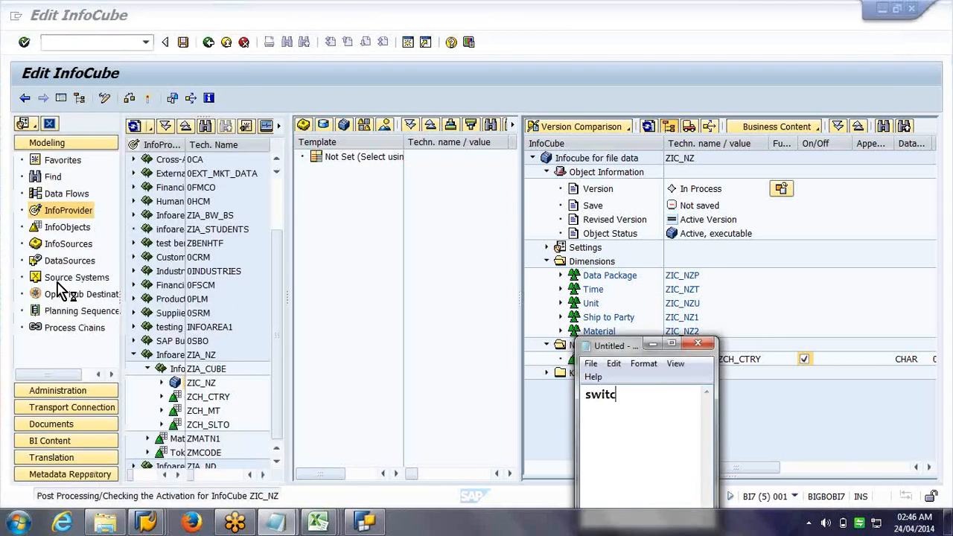
pyautogui.write('h')
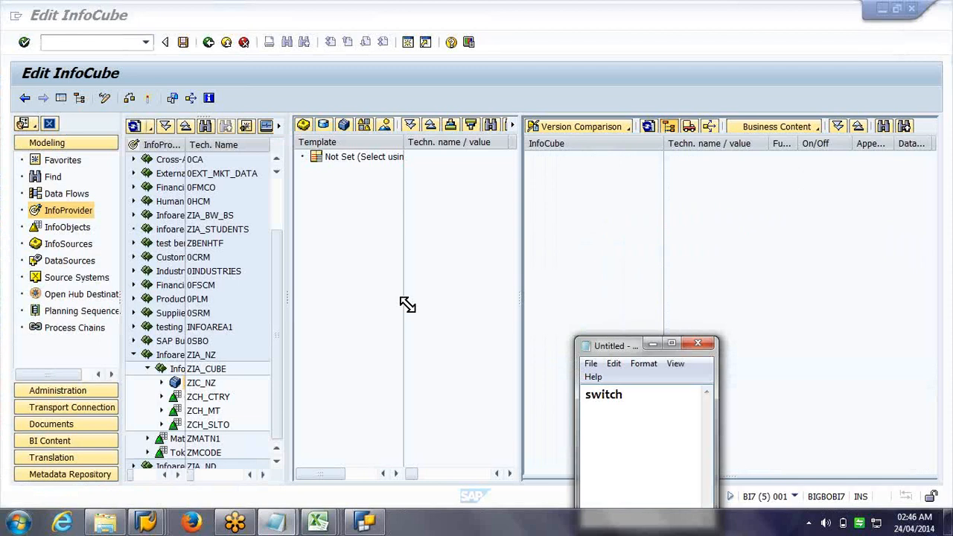
pyautogui.moveTo(576, 338); pyautogui.dragTo(407, 304)
pyautogui.moveTo(506, 313); pyautogui.dragTo(344, 182)
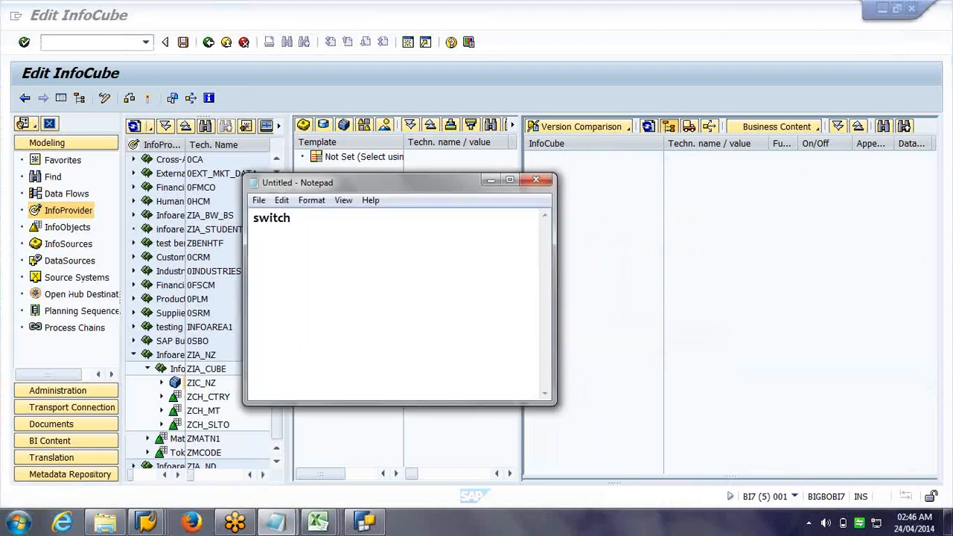
# Step: Complete the note with "on Nav attribute at infoobject level then at infoprovider level to achieve the benefit in reporting" and minimize it
pyautogui.write('on Nav attr')
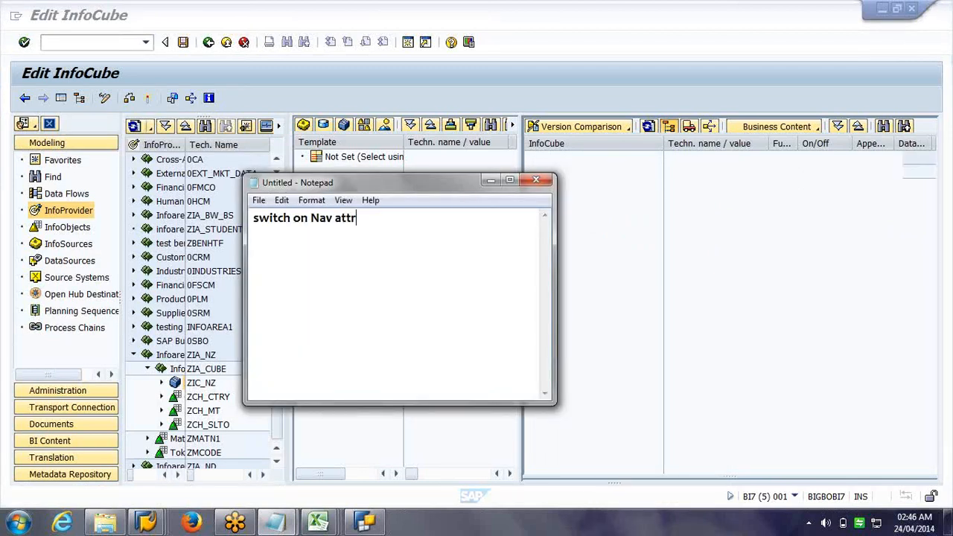
pyautogui.write('ibute at')
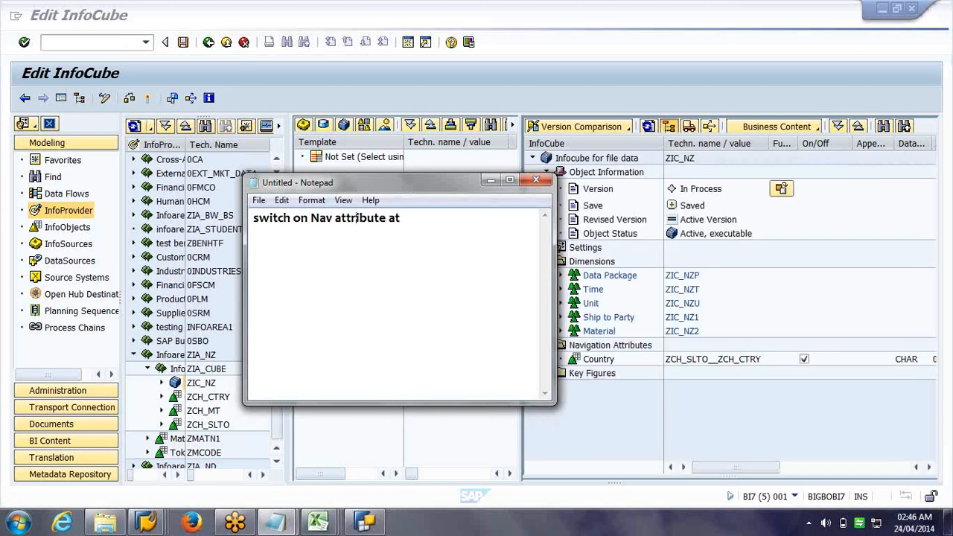
pyautogui.write(' infoobject l')
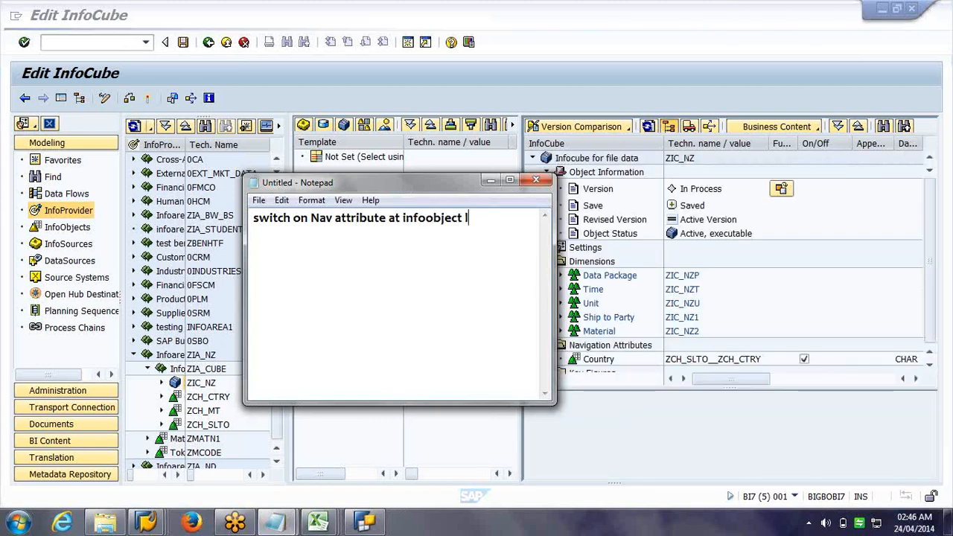
pyautogui.write('evel then')
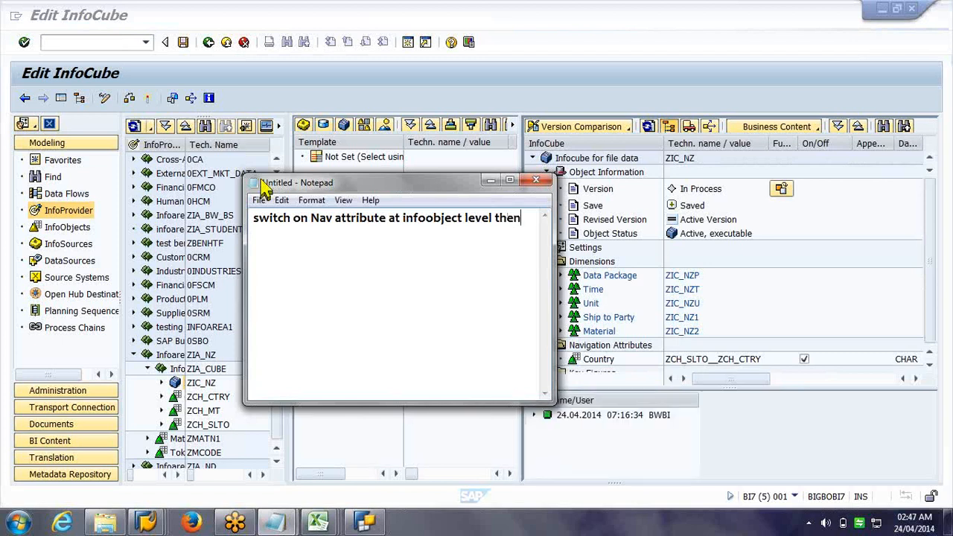
pyautogui.write(' at infoprovi')
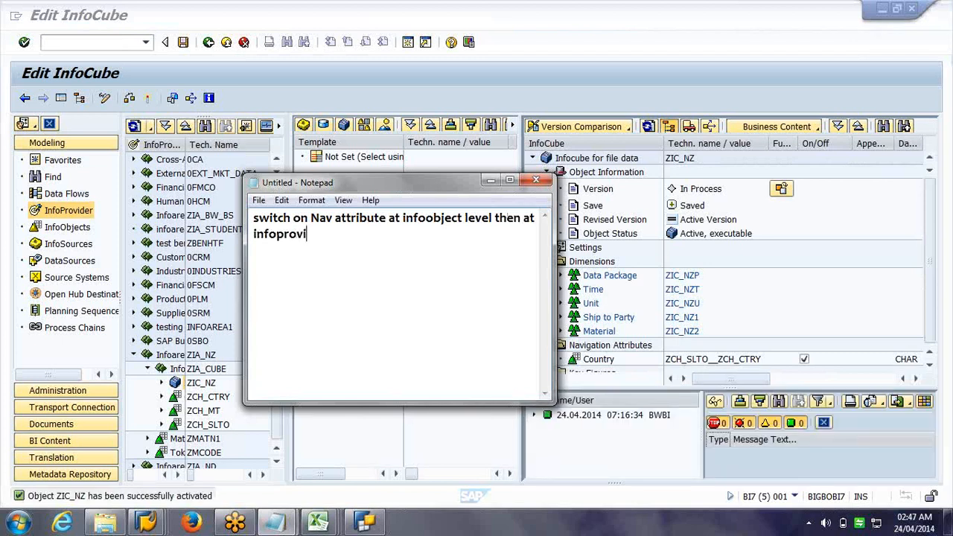
pyautogui.write('der leev')
pyautogui.press('BackSpace')
pyautogui.press('BackSpace')
pyautogui.write('vel to achiev')
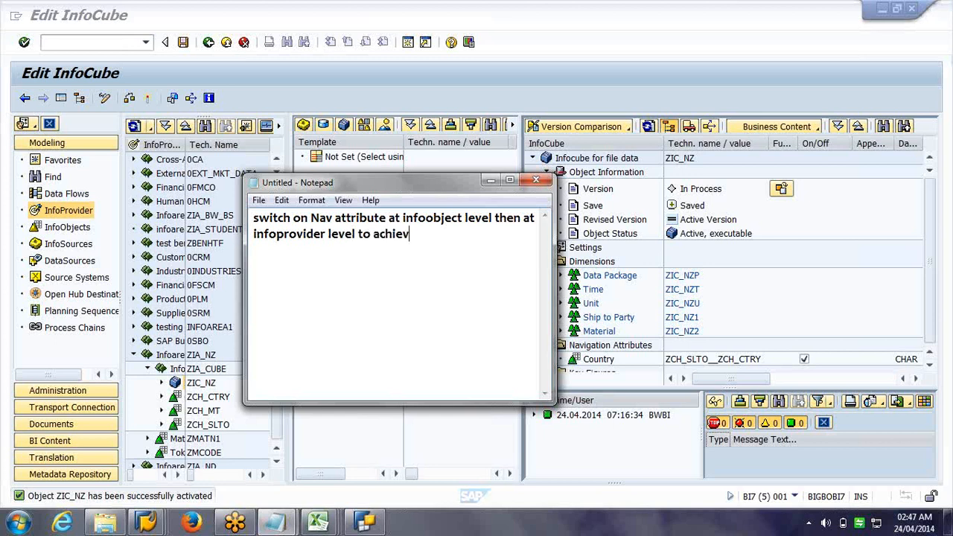
pyautogui.write('e the benefit ')
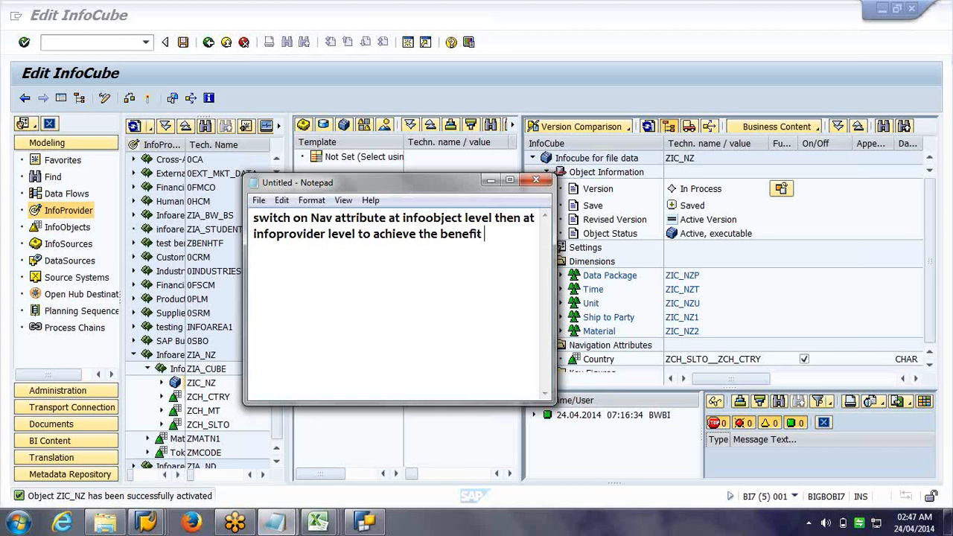
pyautogui.write('o')
pyautogui.press('BackSpace')
pyautogui.write('in reporting')
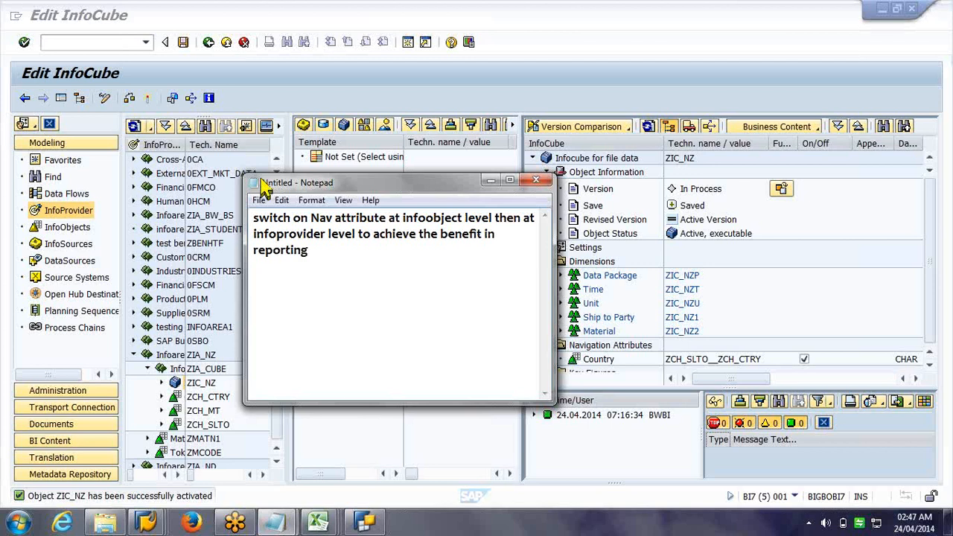
pyautogui.click(491, 180)
# Step: Leave the InfoCube editor and display the data of InfoCube ZIC_NZ up to its output field selection
pyautogui.scroll(-1, 892, 276)
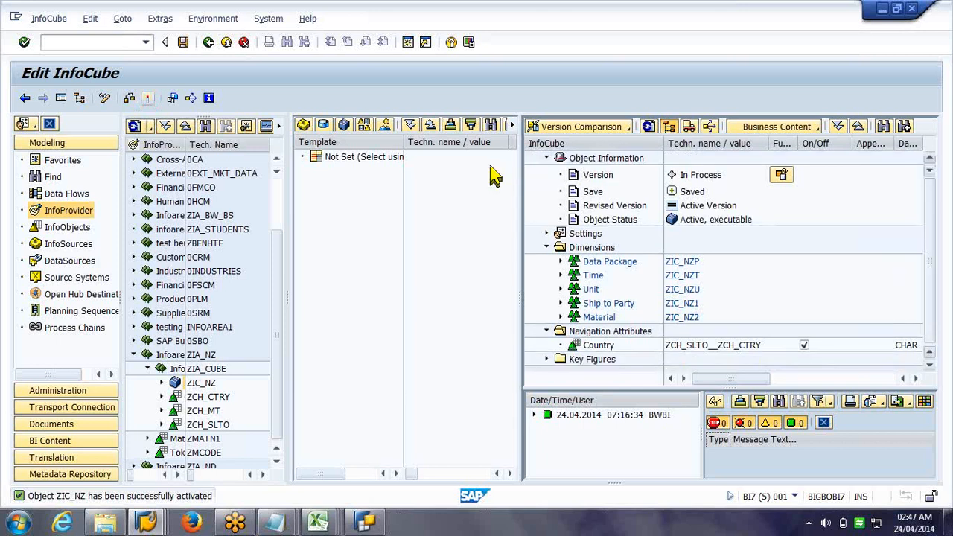
pyautogui.click(244, 43)
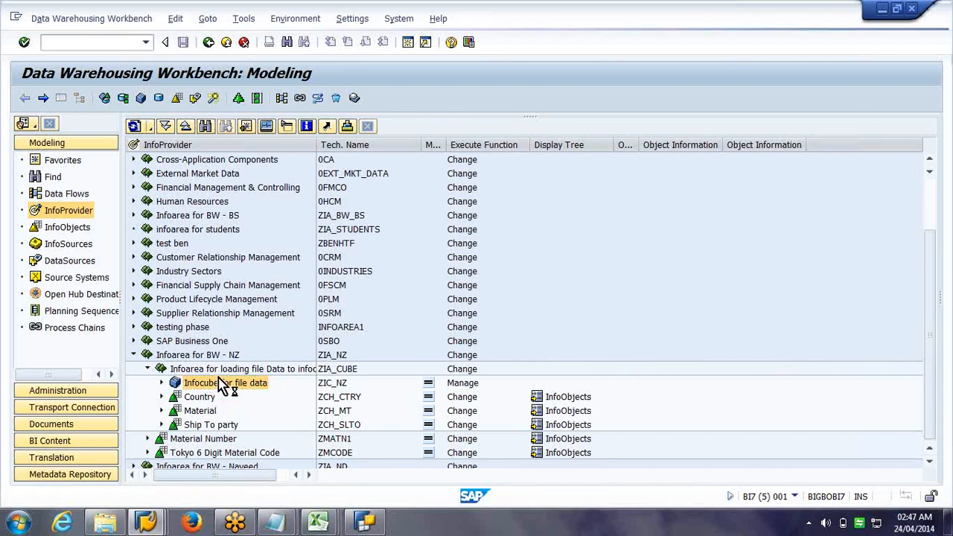
pyautogui.rightClick(219, 380)
pyautogui.click(301, 256)
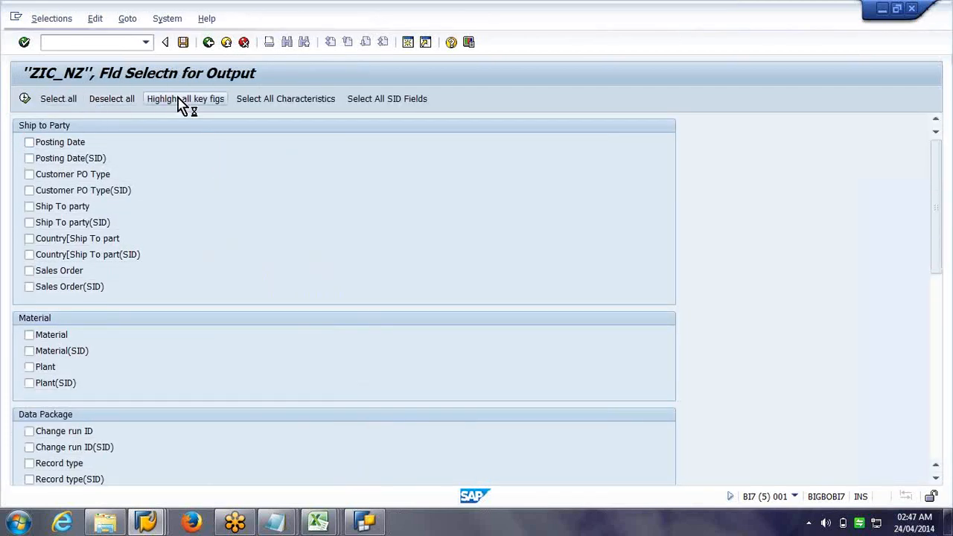
# Step: Output the ZIC_NZ data with all characteristics selected, and widen the Country column to fit its full technical name
pyautogui.click(275, 108)
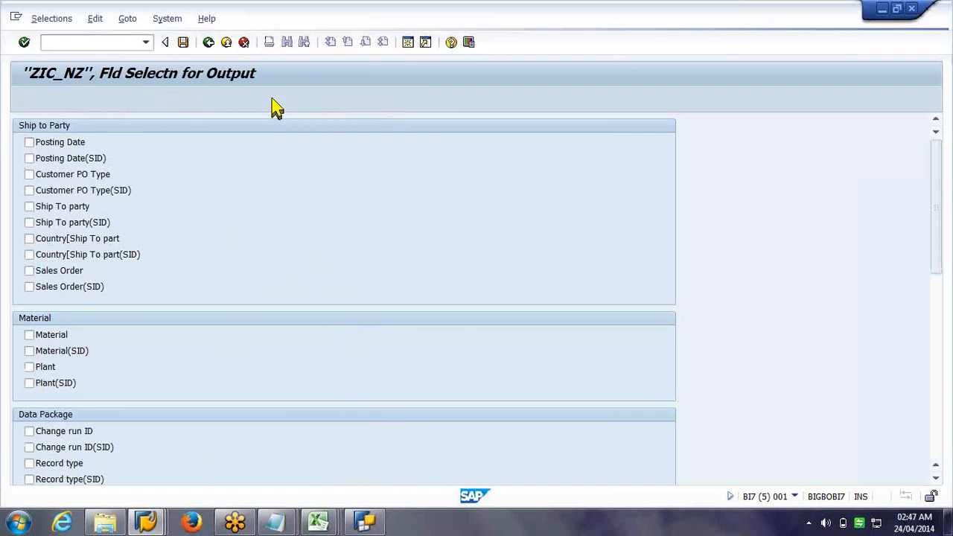
pyautogui.click(26, 100)
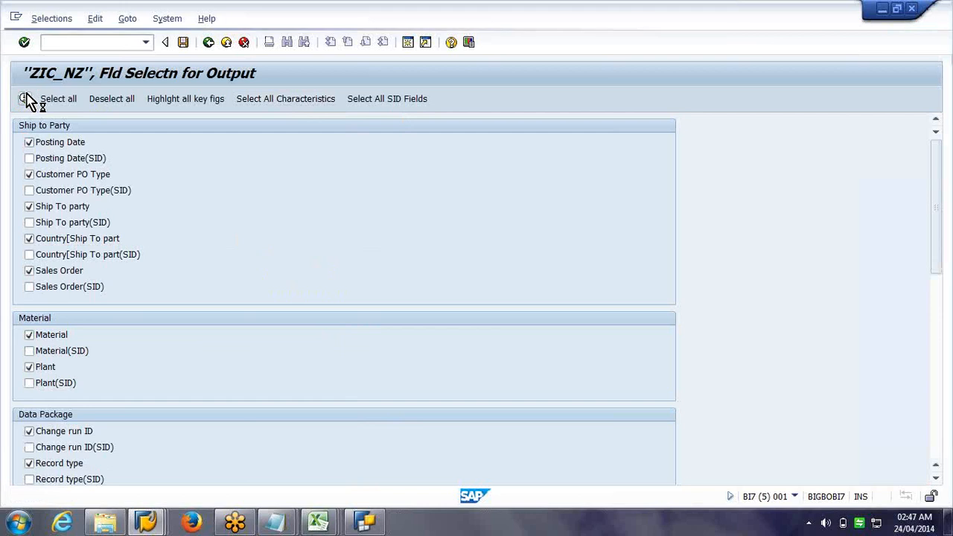
pyautogui.click(26, 100)
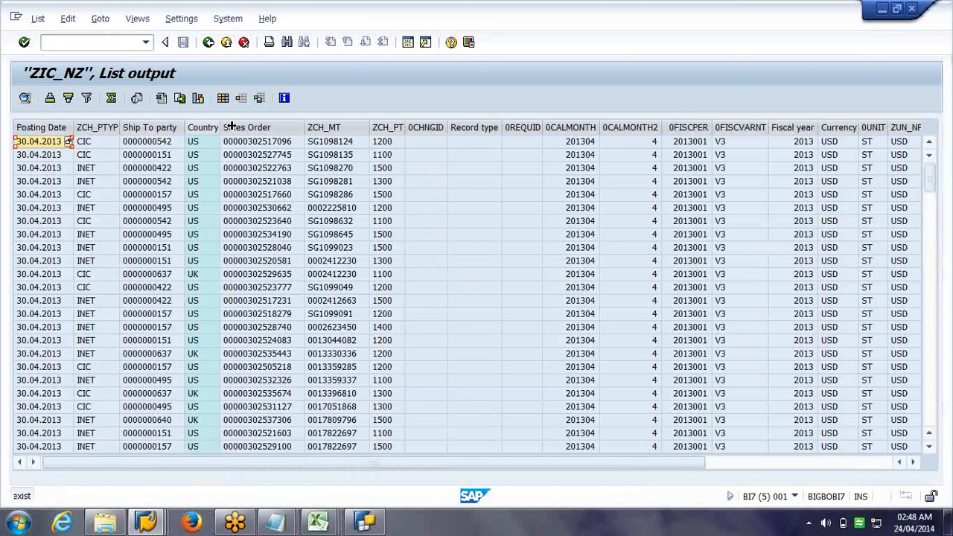
pyautogui.moveTo(232, 126); pyautogui.dragTo(252, 126)
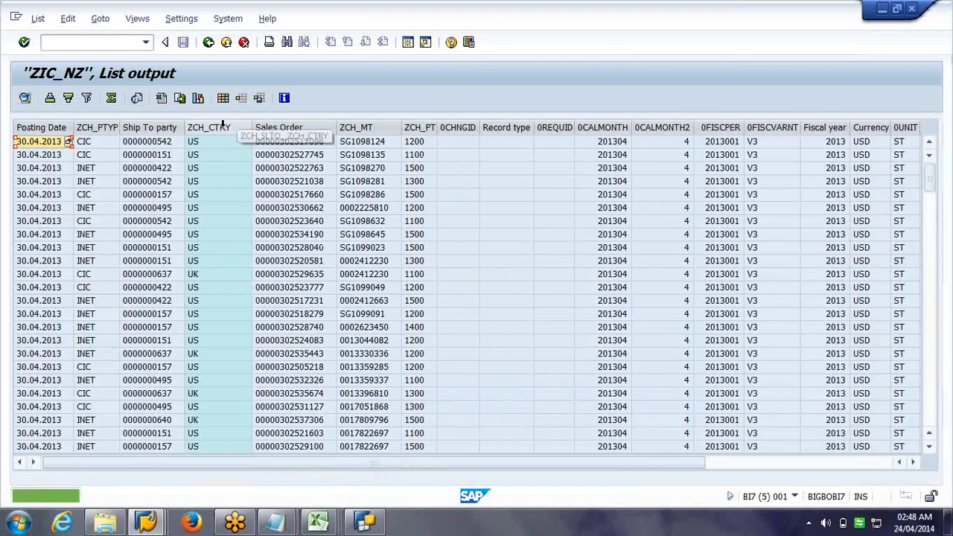
pyautogui.moveTo(251, 127); pyautogui.dragTo(310, 128)
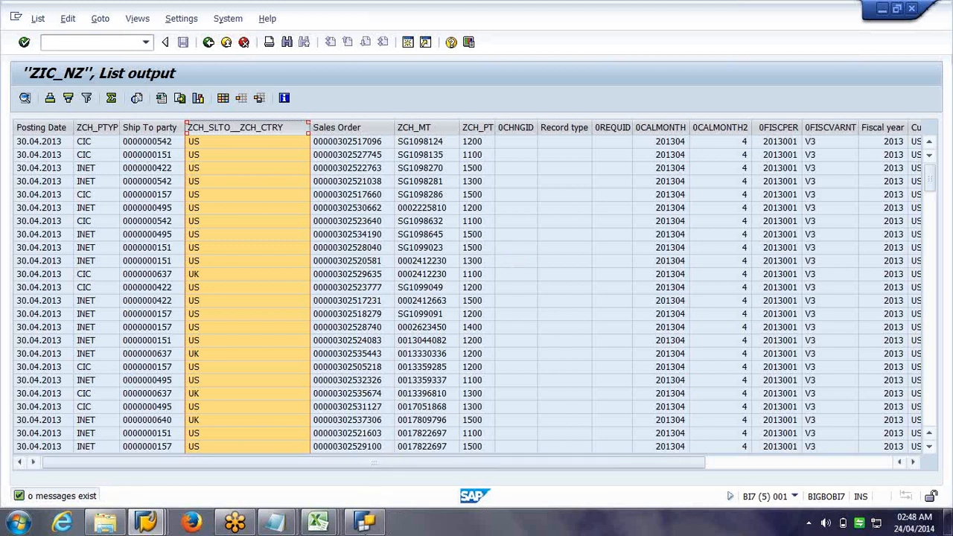
# Step: Switch to BEx Query Designer, reopen query ZIC_NZ_Q1001 without saving the pending changes, and show its rows and columns
pyautogui.click(365, 527)
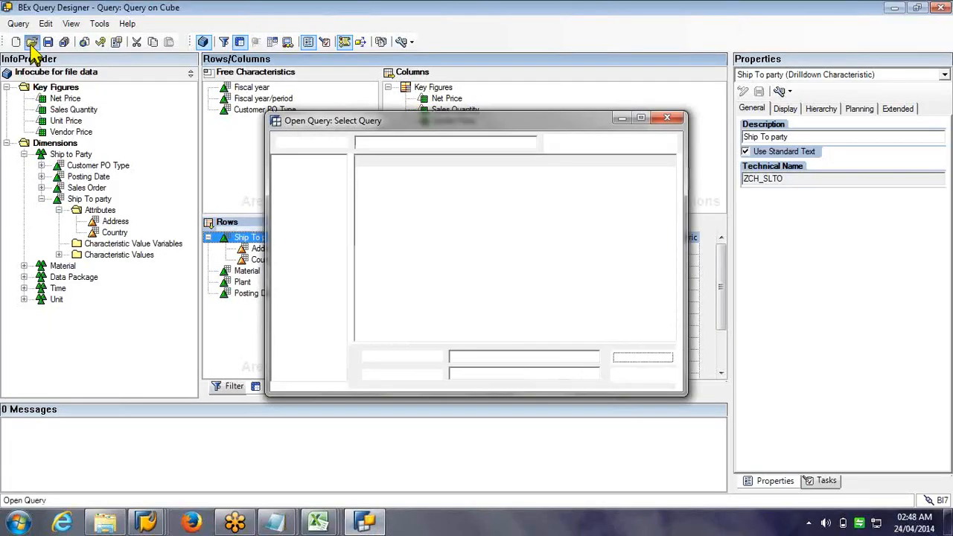
pyautogui.doubleClick(402, 277)
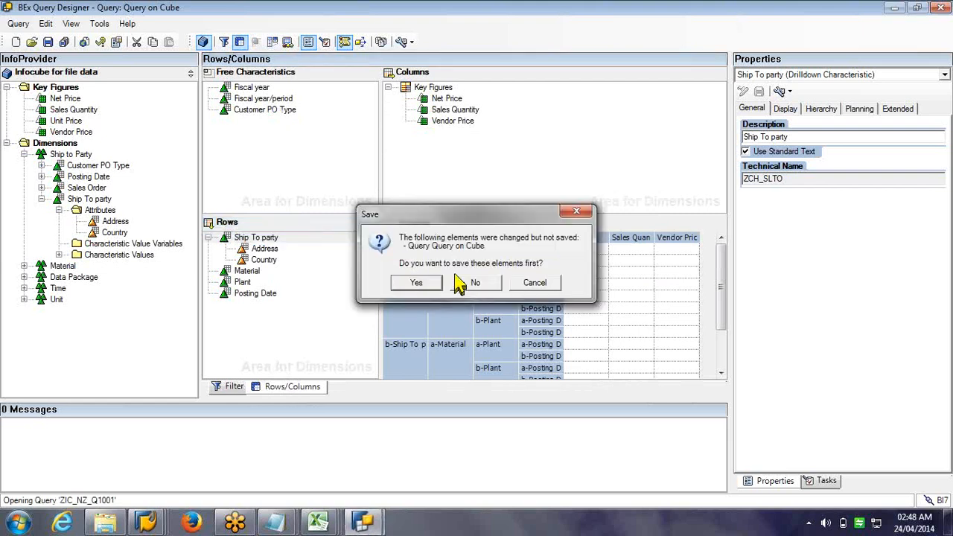
pyautogui.click(469, 284)
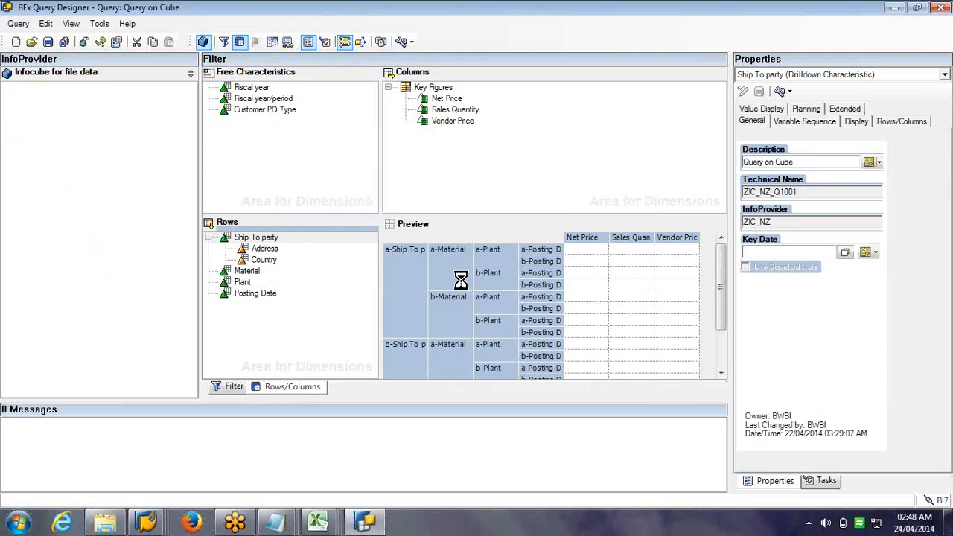
pyautogui.click(298, 390)
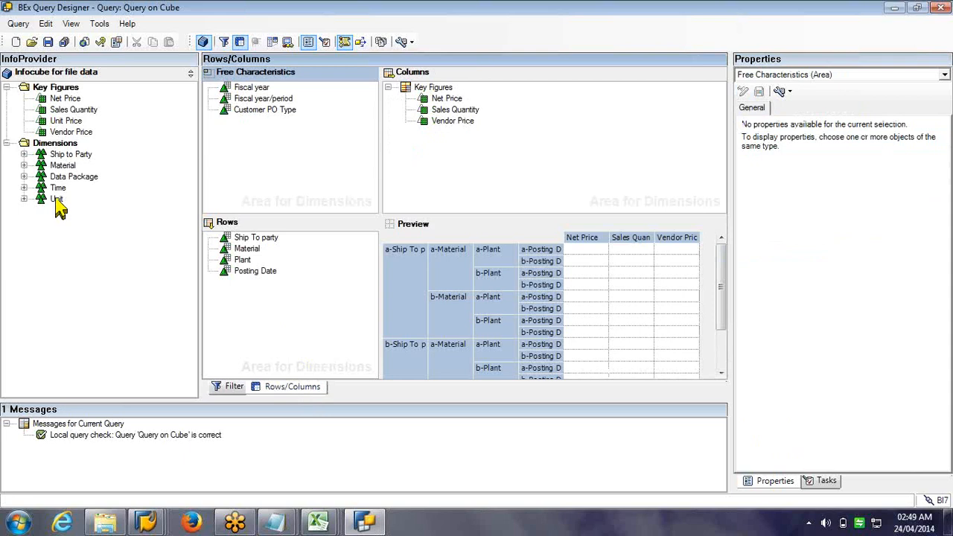
# Step: Expand the Ship to Party dimension down to the attributes of the Ship To party characteristic
pyautogui.click(24, 154)
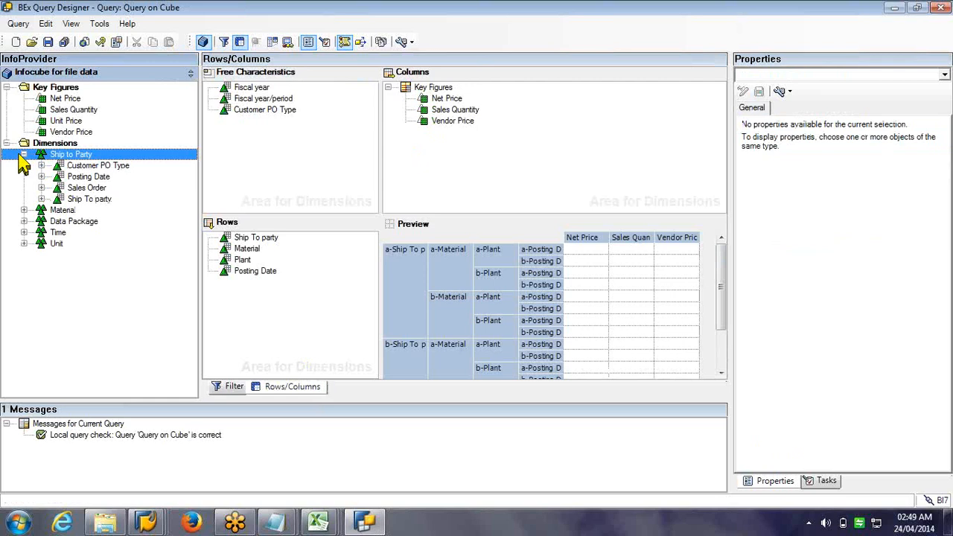
pyautogui.click(40, 199)
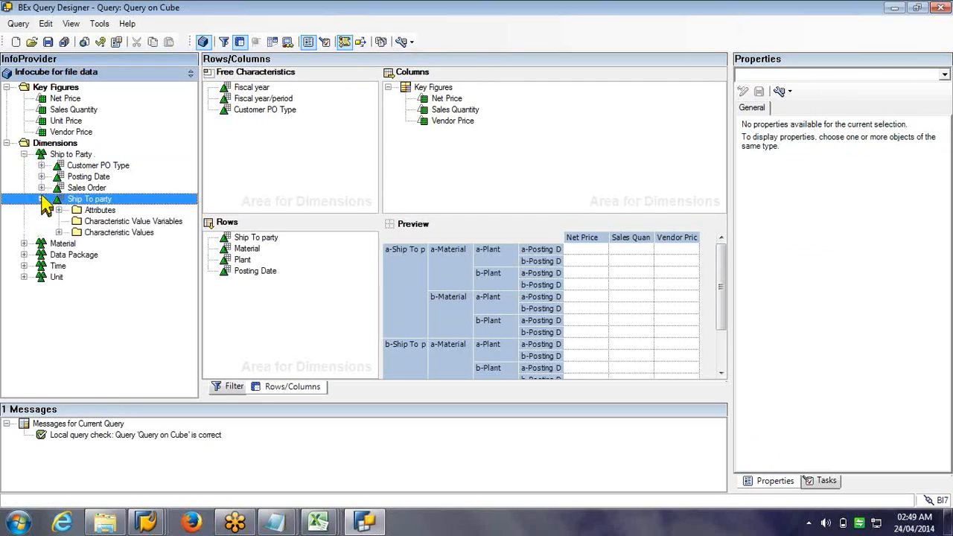
pyautogui.click(57, 209)
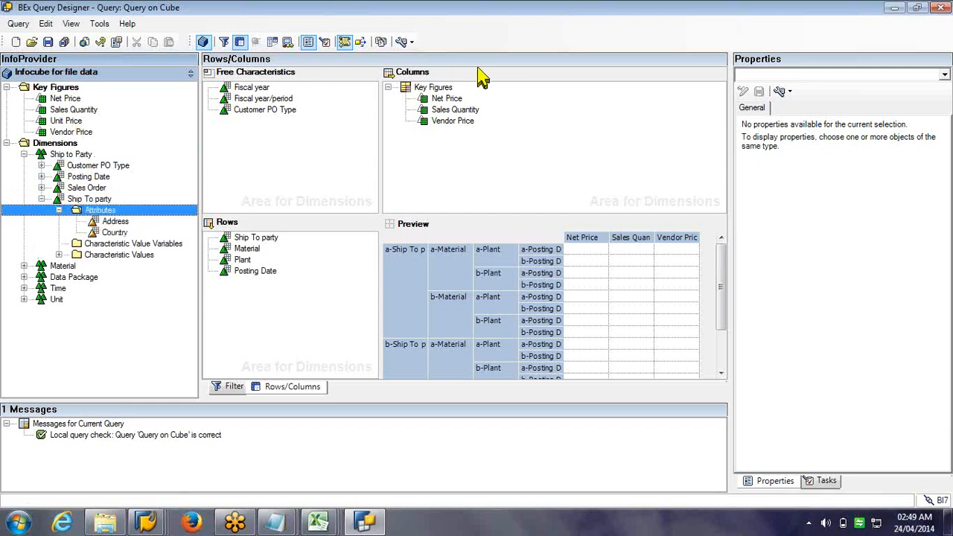
# Step: Close and restart BEx Query Designer, then log on to the bw 7.3 system by entering the account password
pyautogui.click(944, 8)
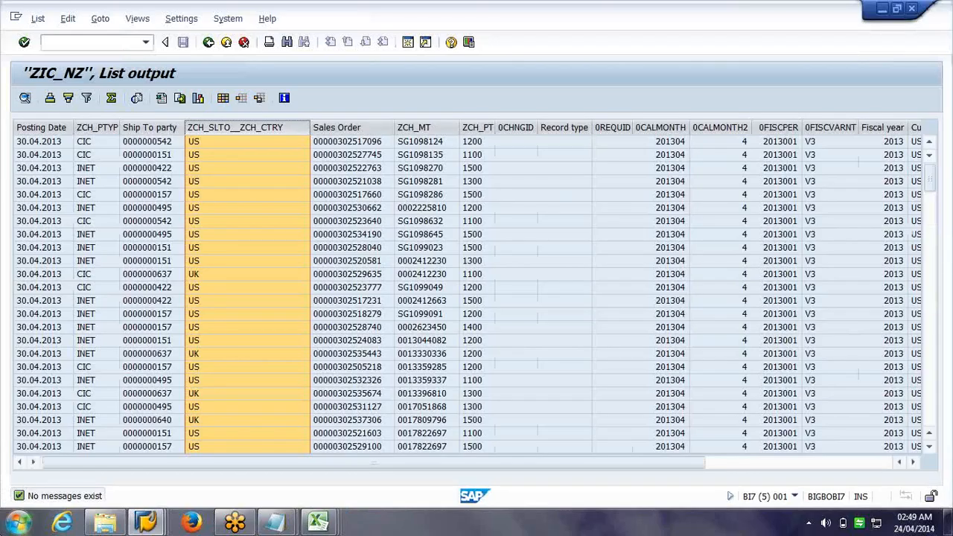
pyautogui.press('super')
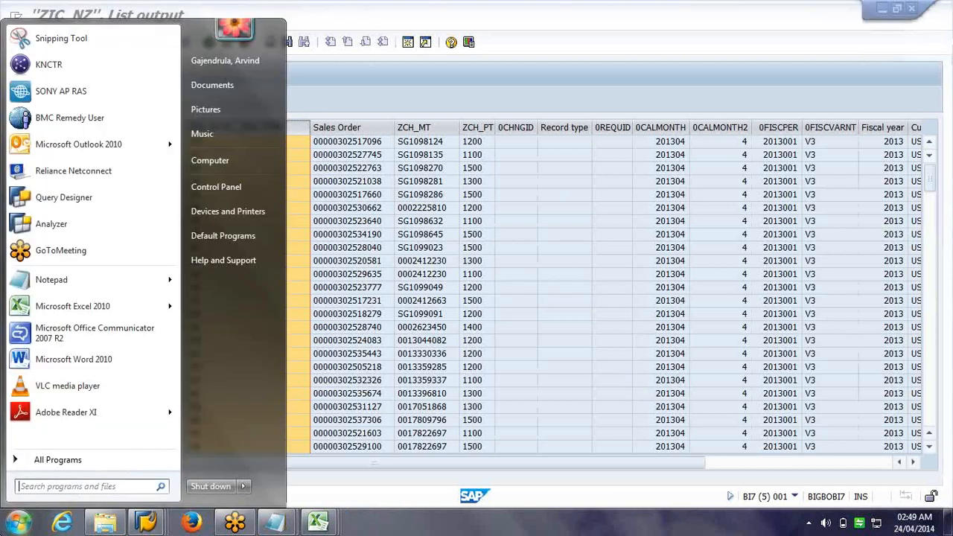
pyautogui.click(102, 213)
pyautogui.write('******')
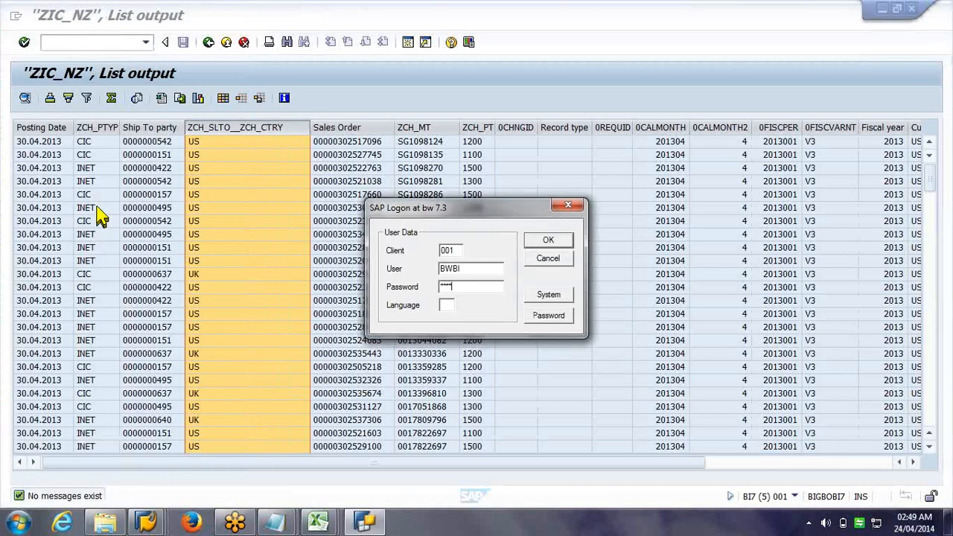
pyautogui.press('Return')
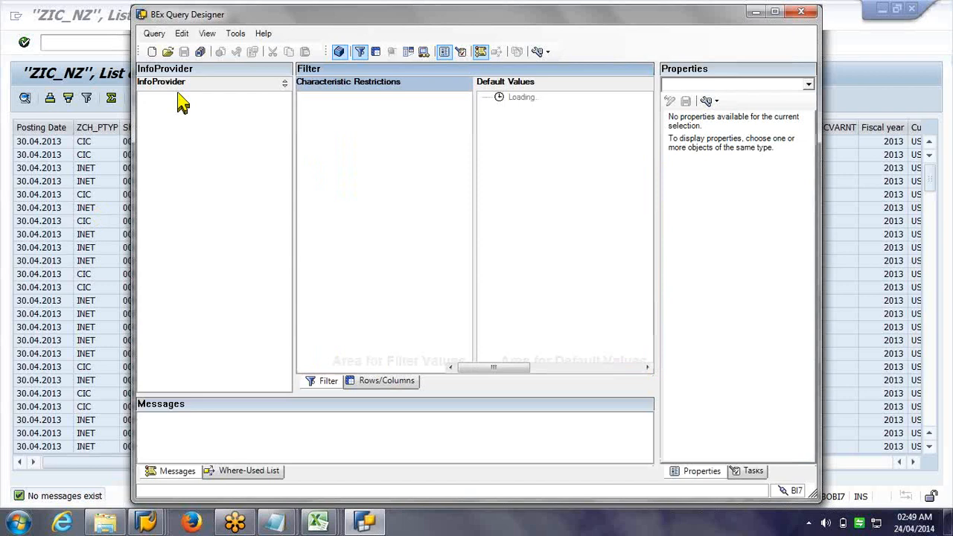
# Step: Start a new query and search the InfoProviders for zic_nz
pyautogui.click(154, 51)
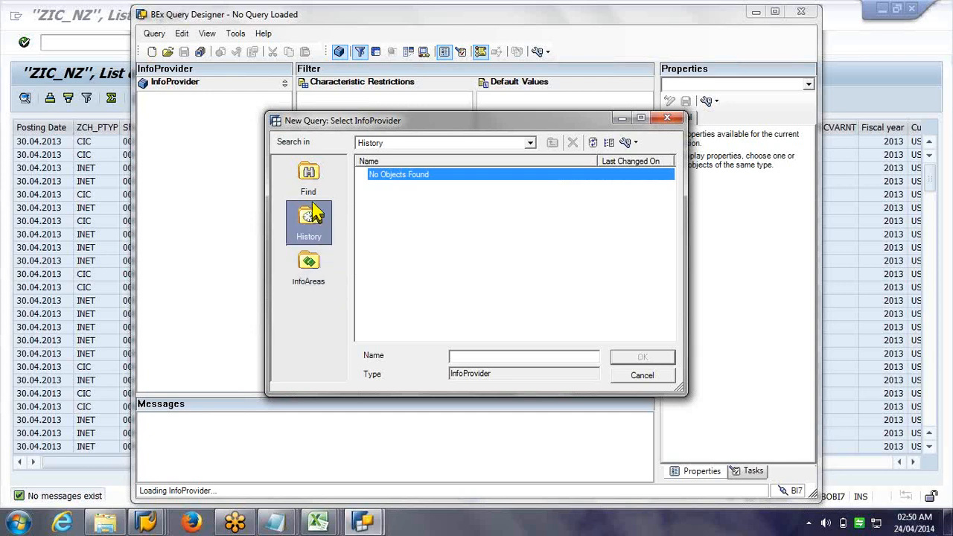
pyautogui.click(305, 192)
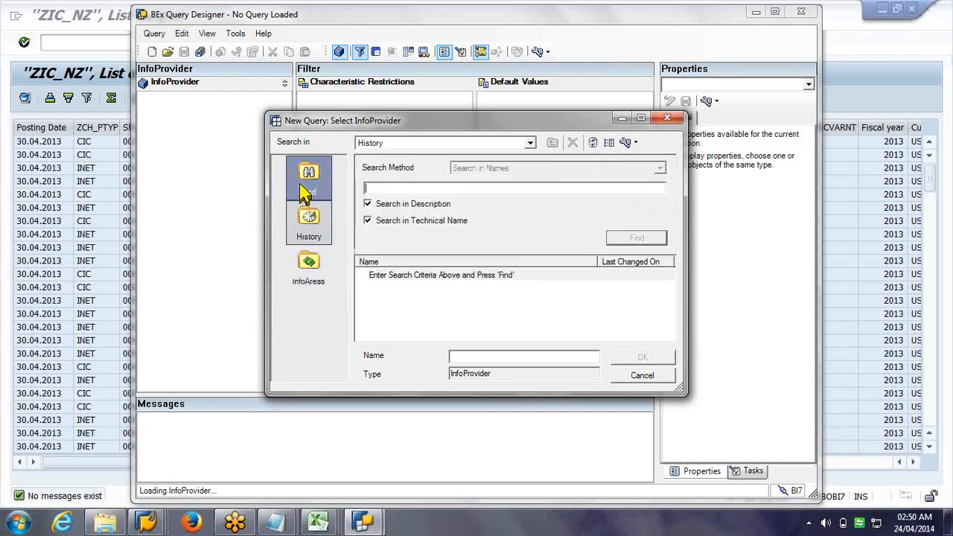
pyautogui.write('zic_nz')
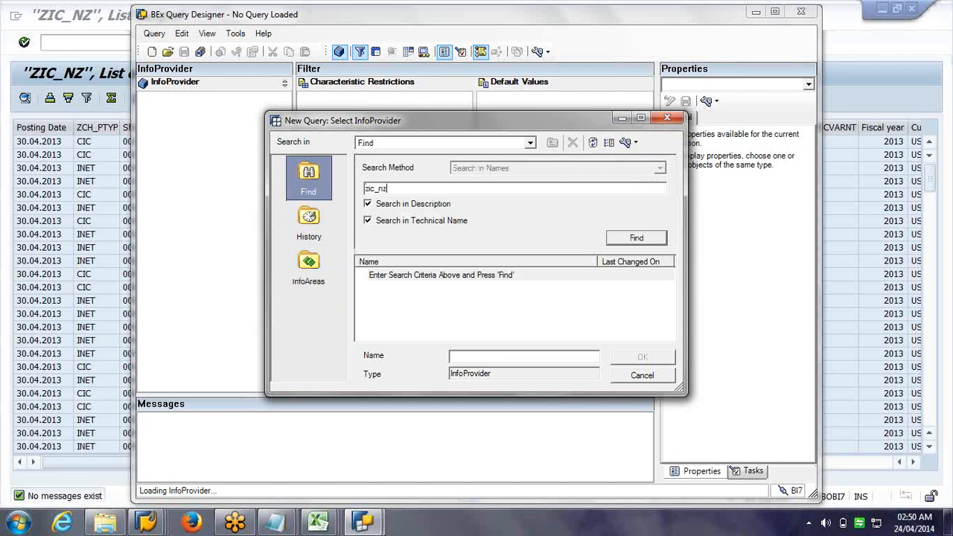
pyautogui.press('Return')
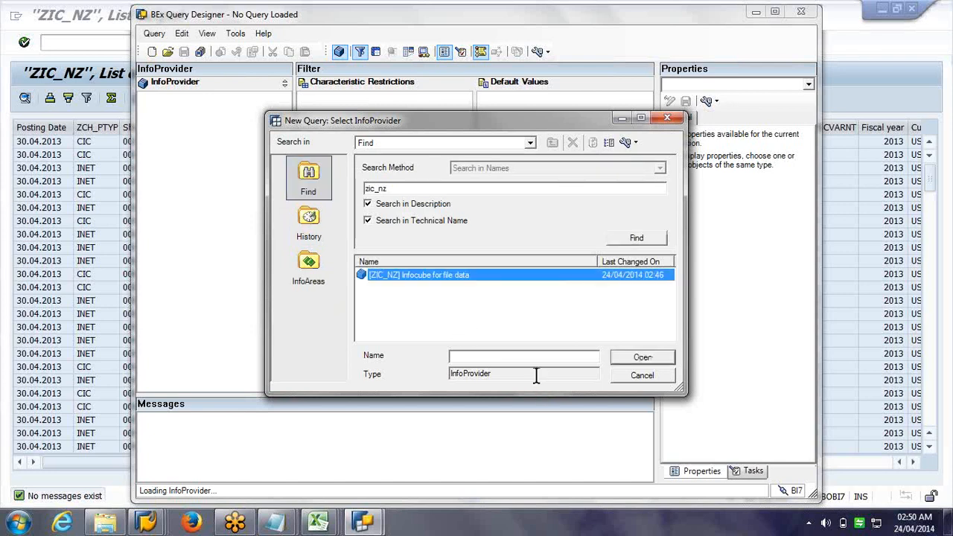
# Step: Create the new query on the InfoCube ZIC_NZ
pyautogui.click(631, 358)
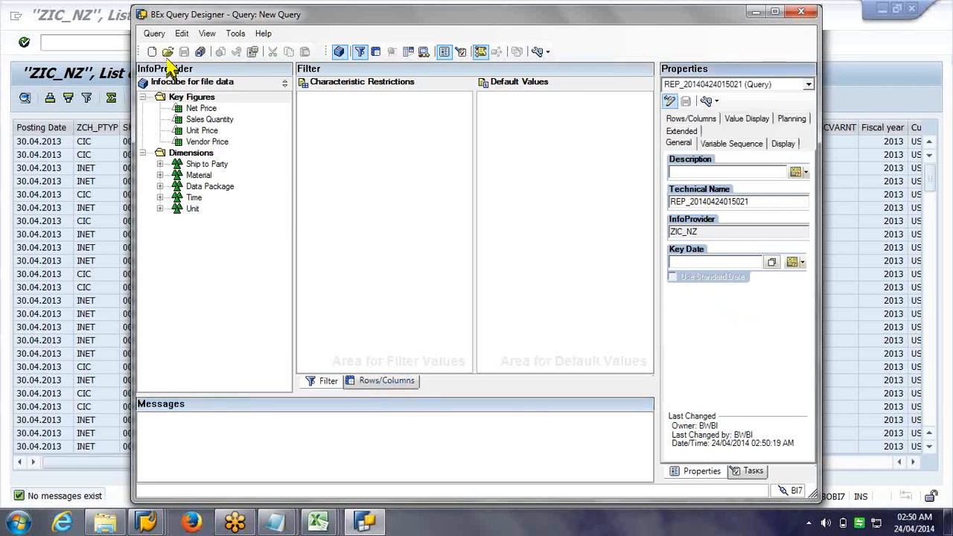
pyautogui.click(155, 34)
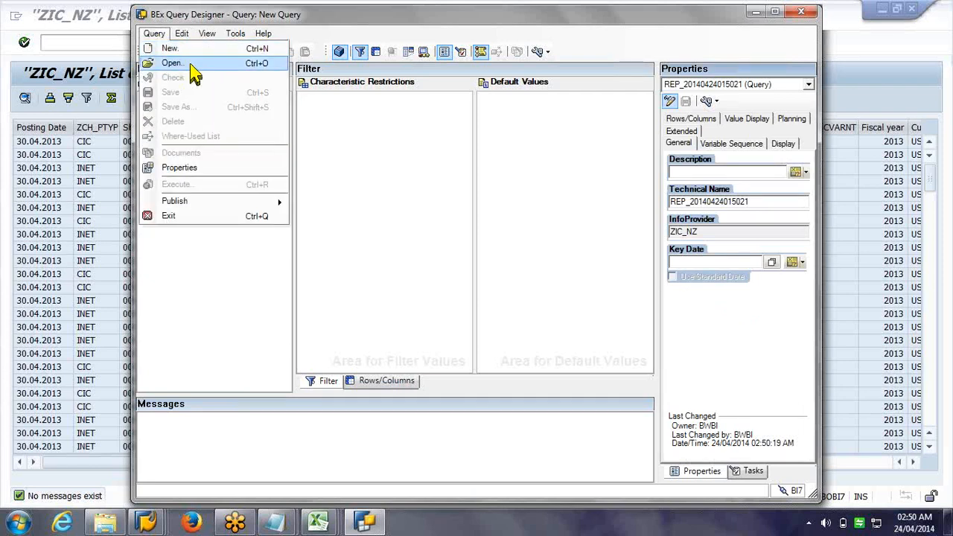
pyautogui.moveTo(185, 38)
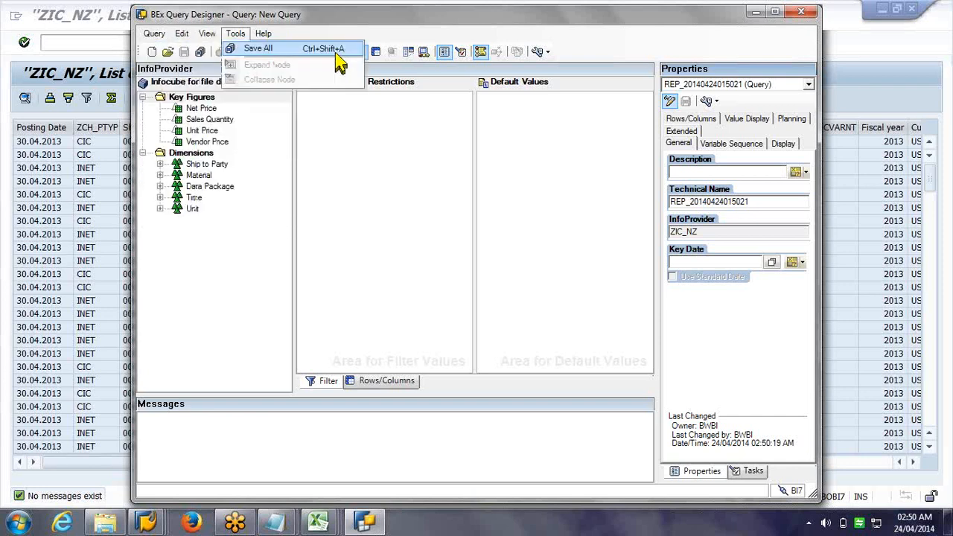
pyautogui.click(206, 34)
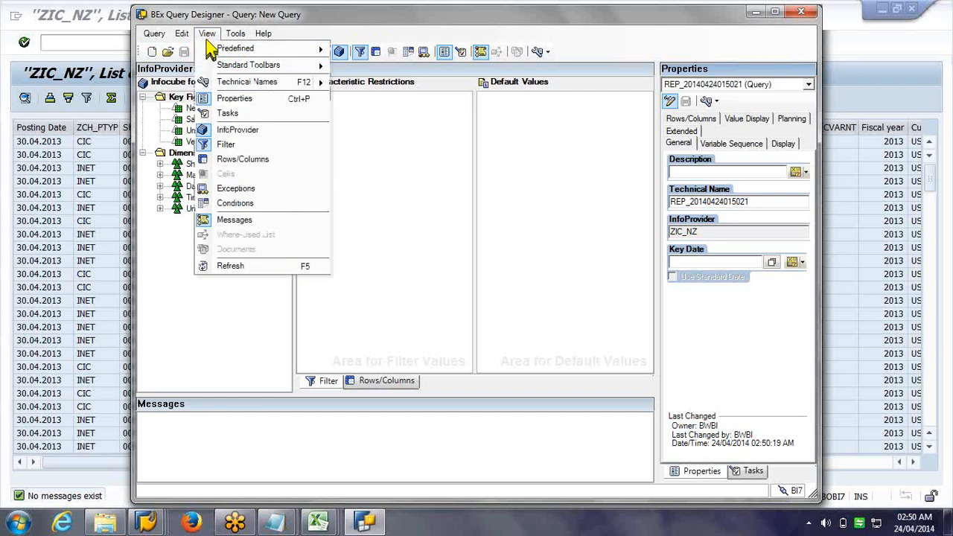
pyautogui.moveTo(222, 66)
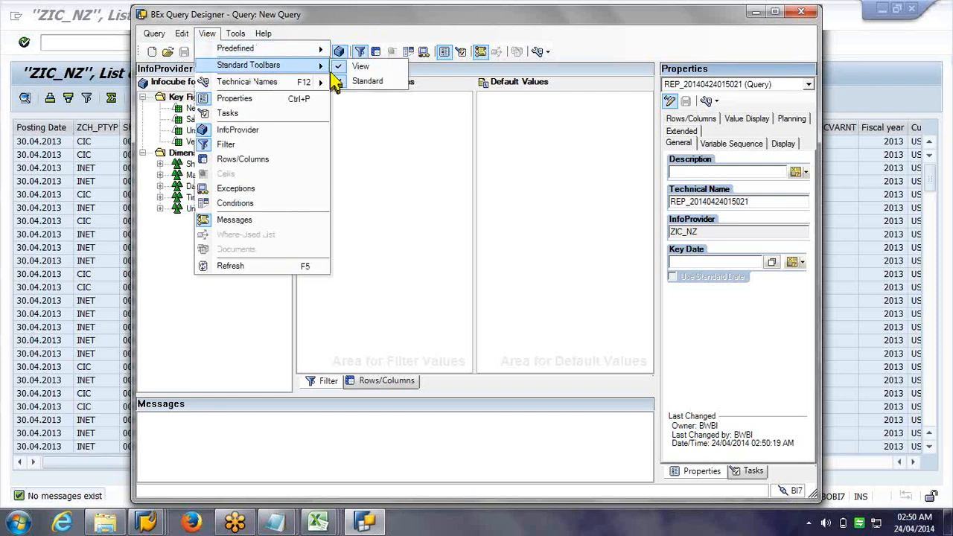
pyautogui.click(322, 34)
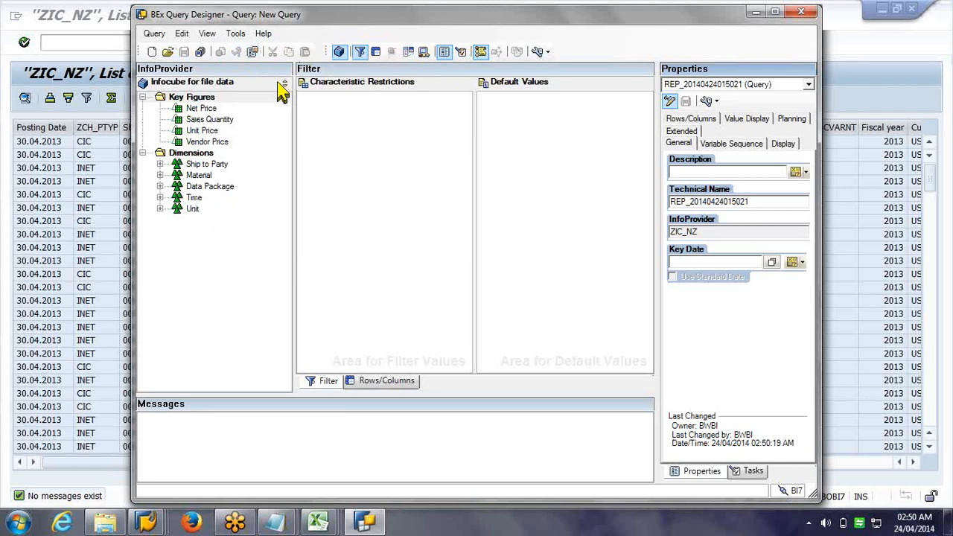
pyautogui.click(160, 36)
pyautogui.click(308, 21)
# Step: Collapse the Key Figures and Dimensions folders of the InfoCube, then expand both again to review their contents
pyautogui.click(142, 98)
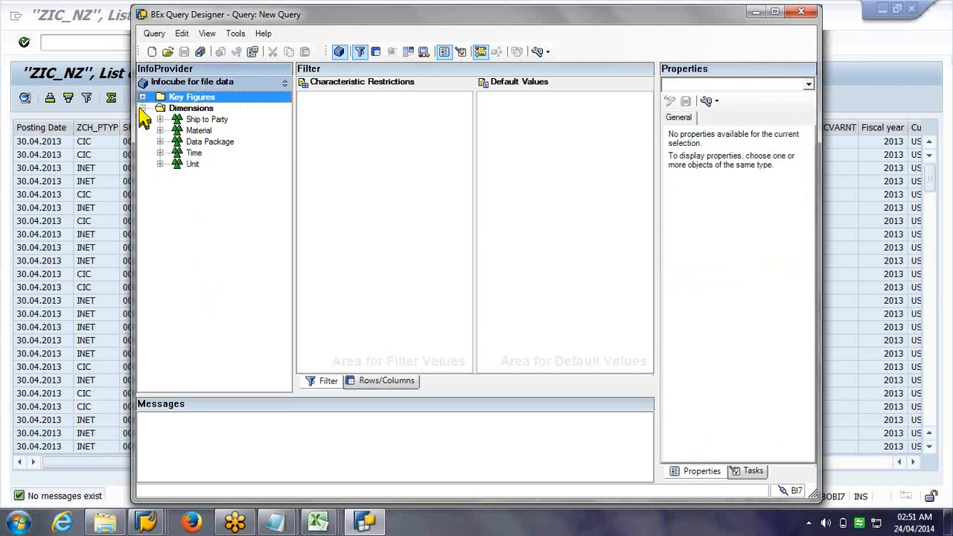
pyautogui.click(142, 109)
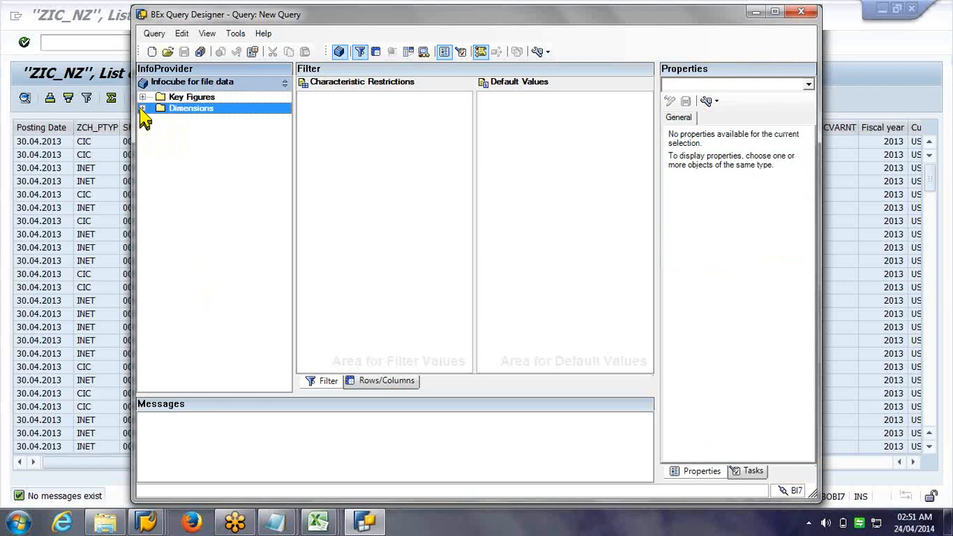
pyautogui.click(188, 99)
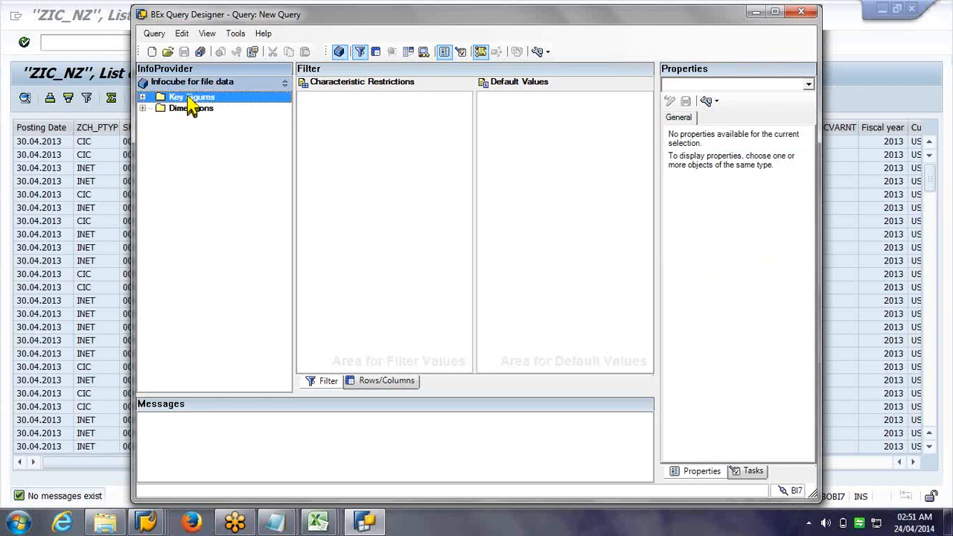
pyautogui.click(142, 98)
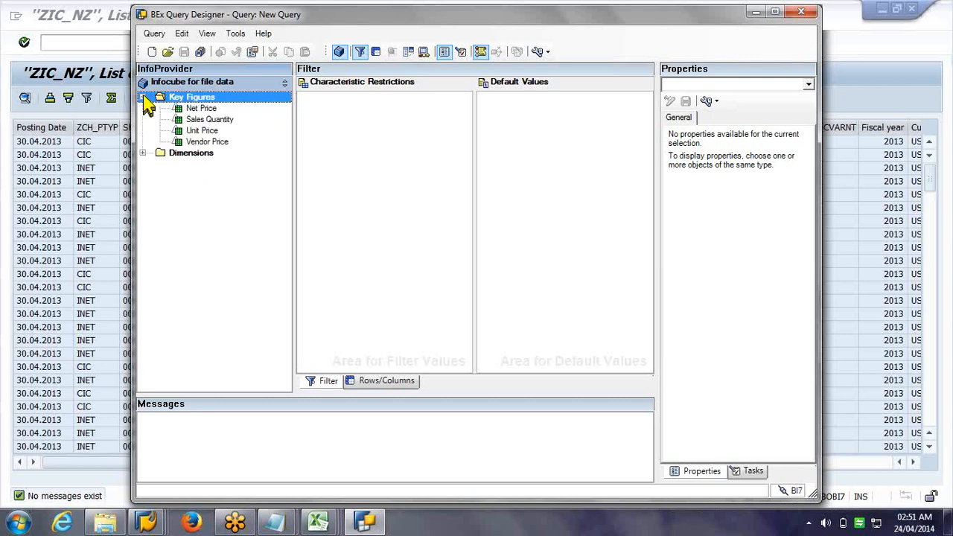
pyautogui.click(187, 153)
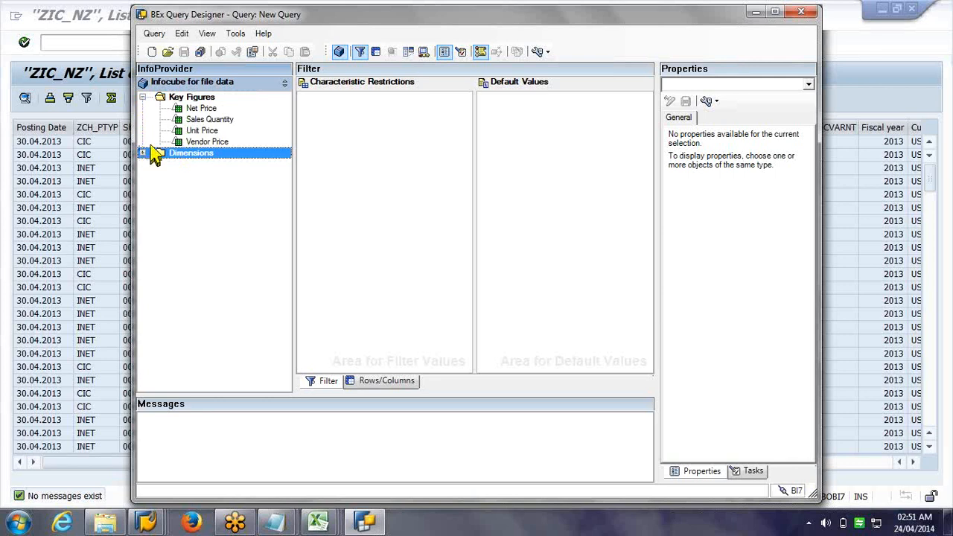
pyautogui.click(142, 154)
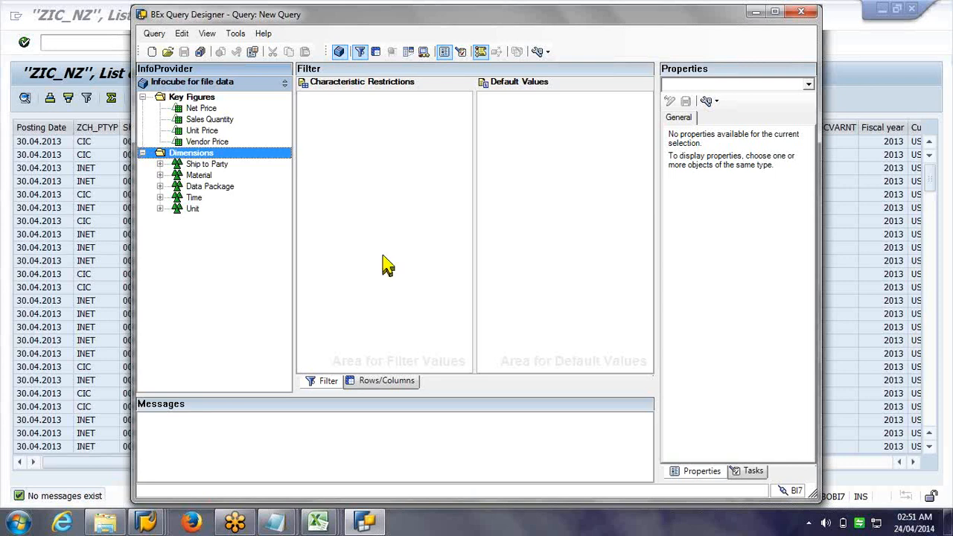
# Step: Expand the Ship to Party and Material dimensions to show their characteristics
pyautogui.click(198, 176)
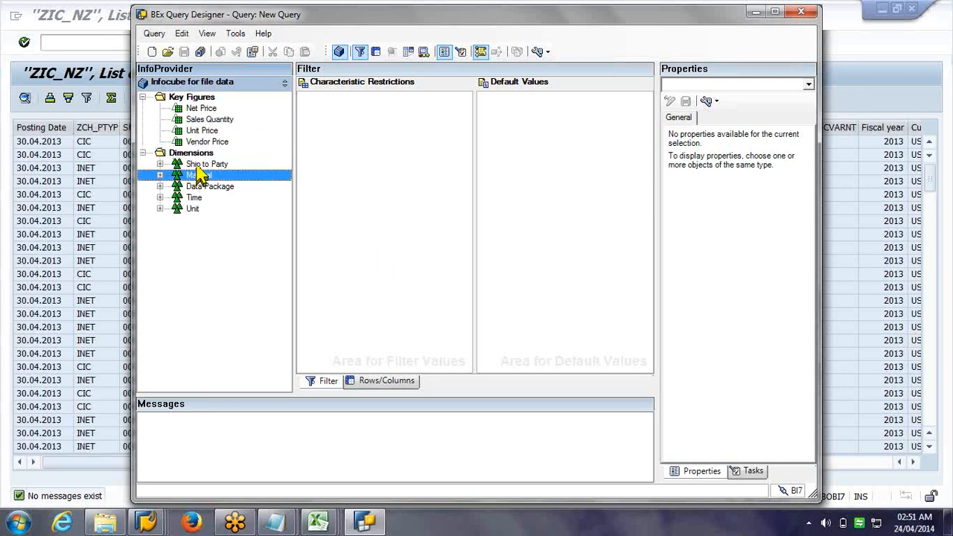
pyautogui.click(202, 165)
pyautogui.click(159, 164)
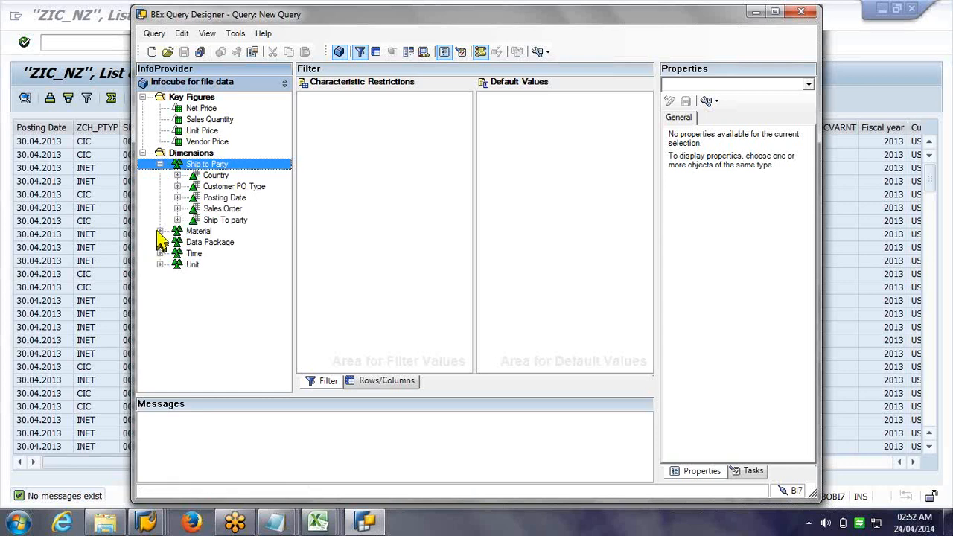
pyautogui.click(160, 231)
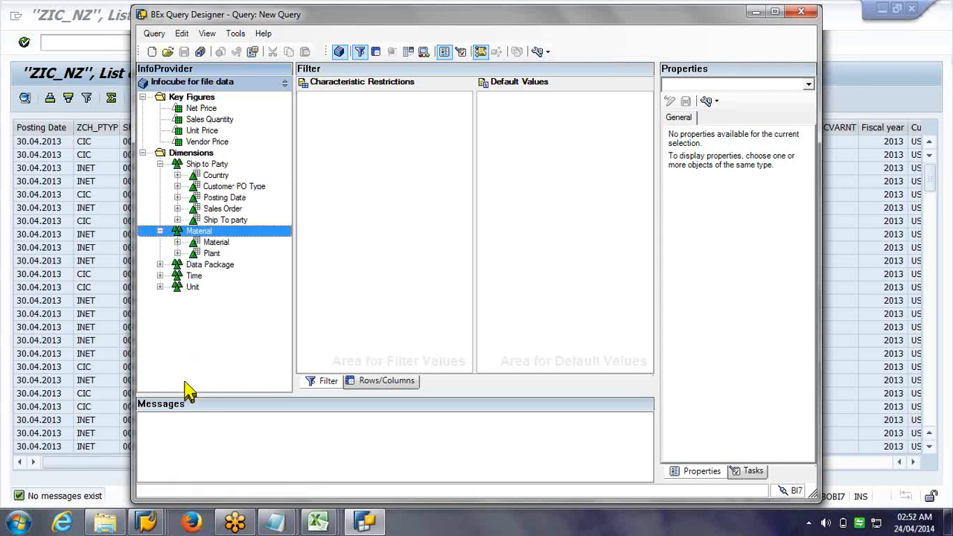
# Step: Switch to the SAP Data Warehousing Workbench and expand InfoArea ZIA_ND down to the DSO ZZDSO
pyautogui.click(146, 521)
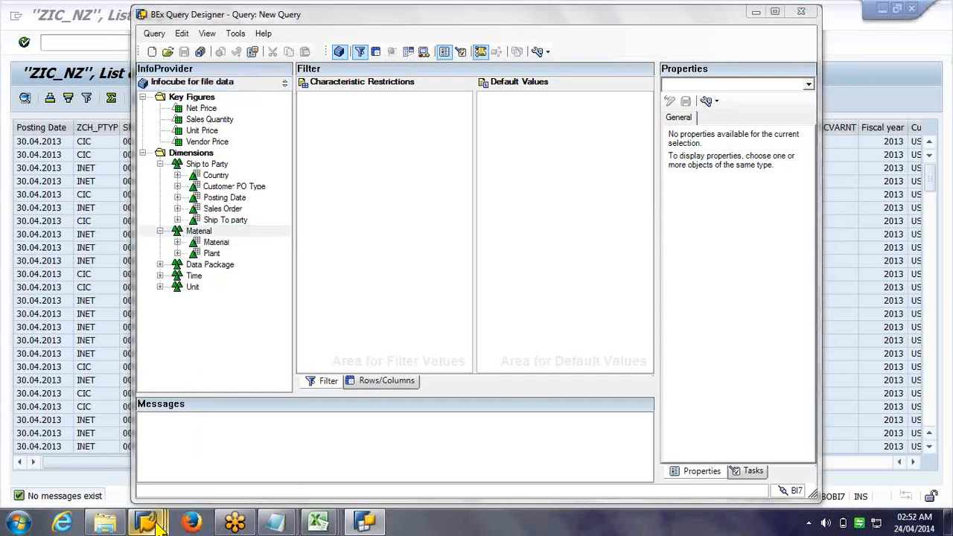
pyautogui.moveTo(146, 521)
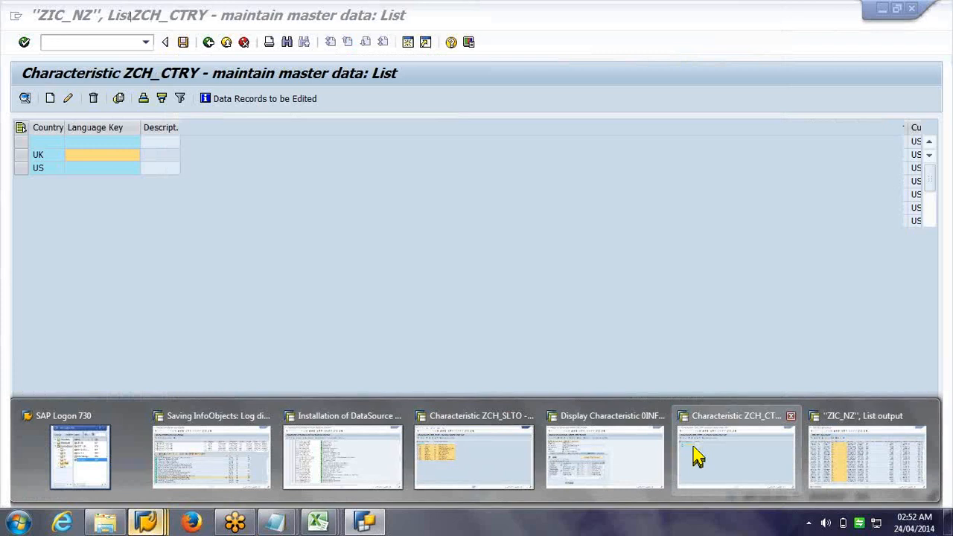
pyautogui.click(604, 455)
pyautogui.press('Return')
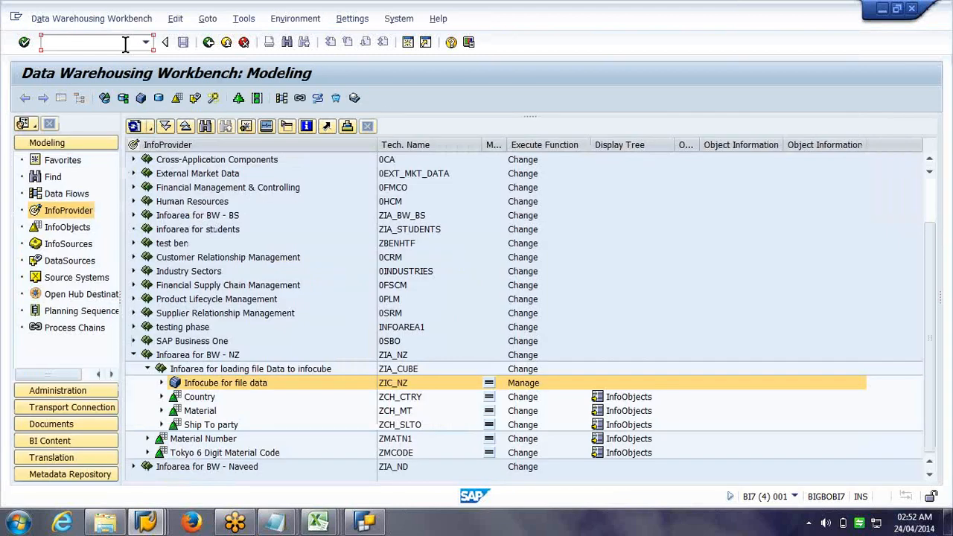
pyautogui.click(131, 467)
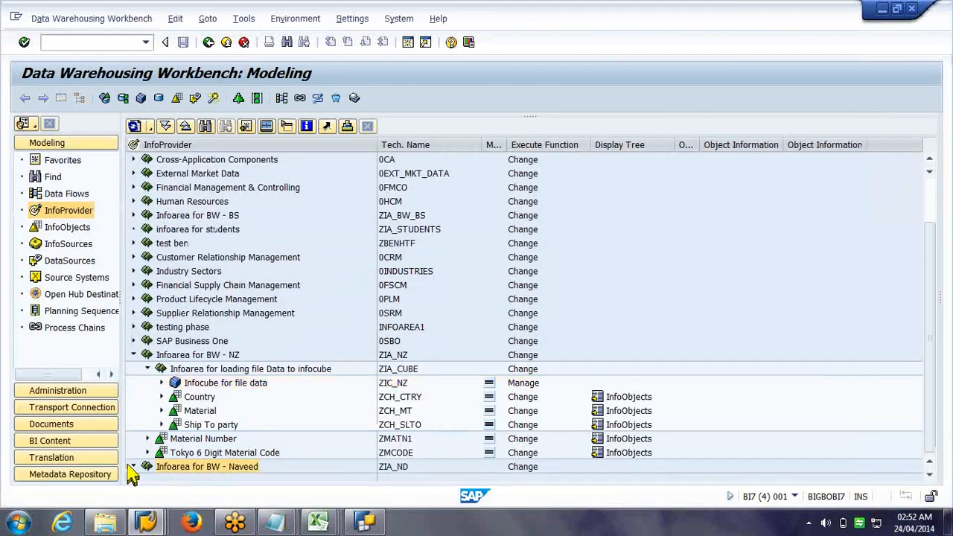
pyautogui.click(133, 467)
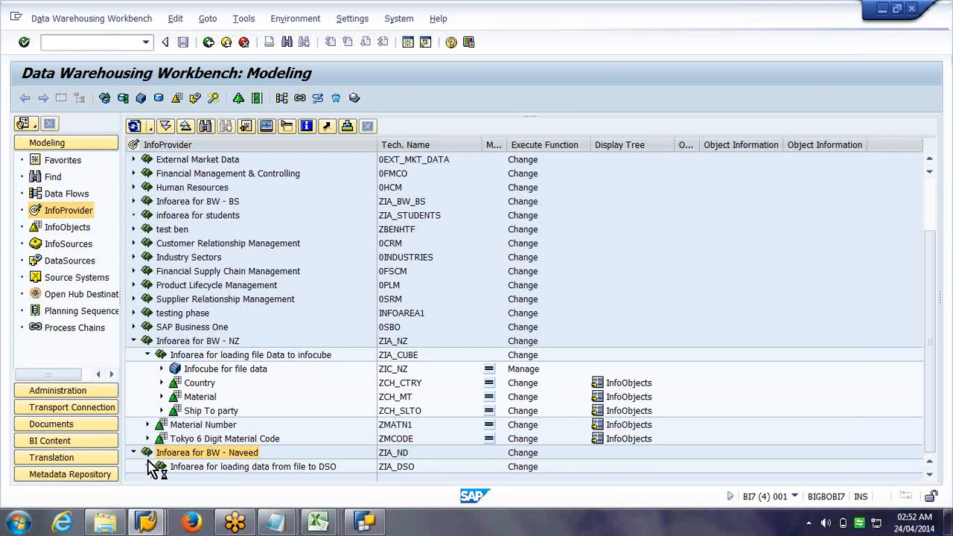
pyautogui.click(147, 466)
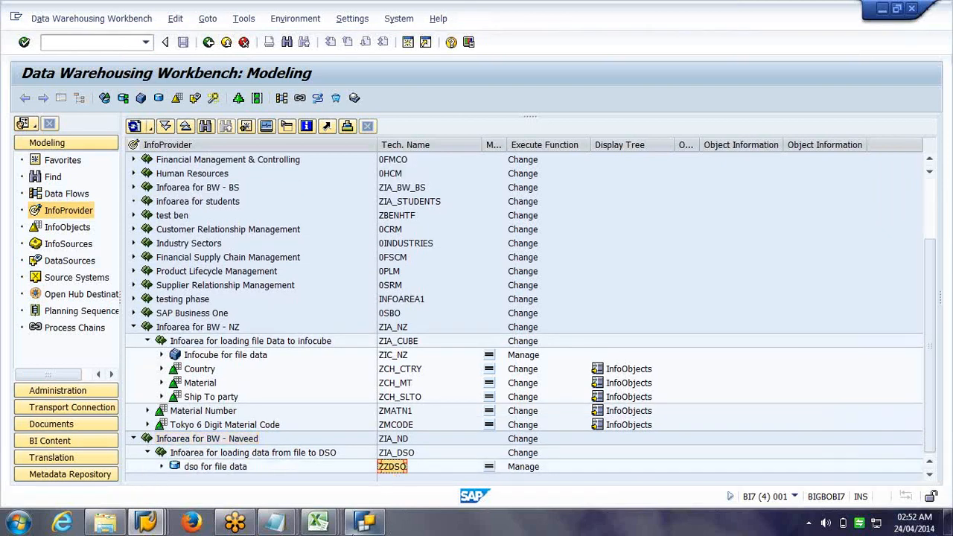
# Step: Switch back to BEx Query Designer and start a new query on the DSO ZZDSO
pyautogui.click(353, 531)
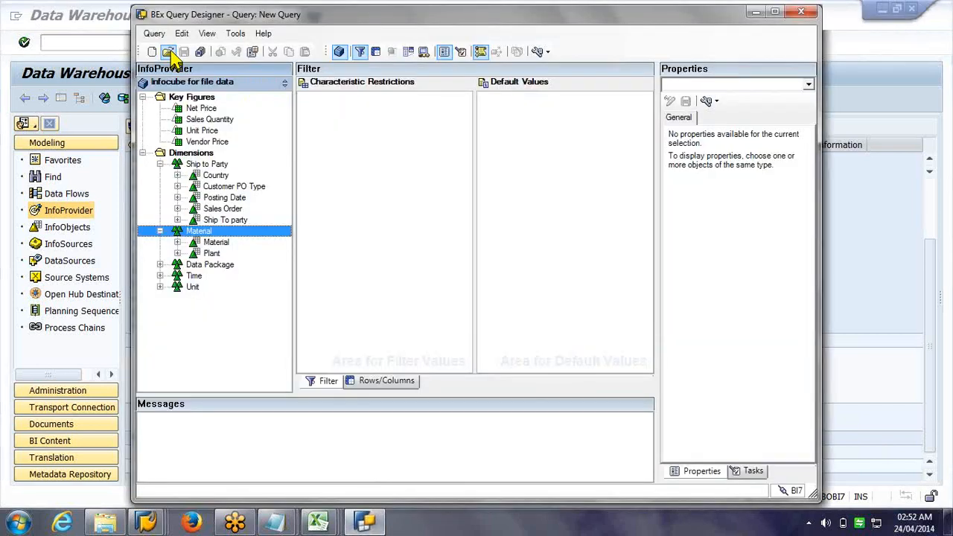
pyautogui.click(152, 51)
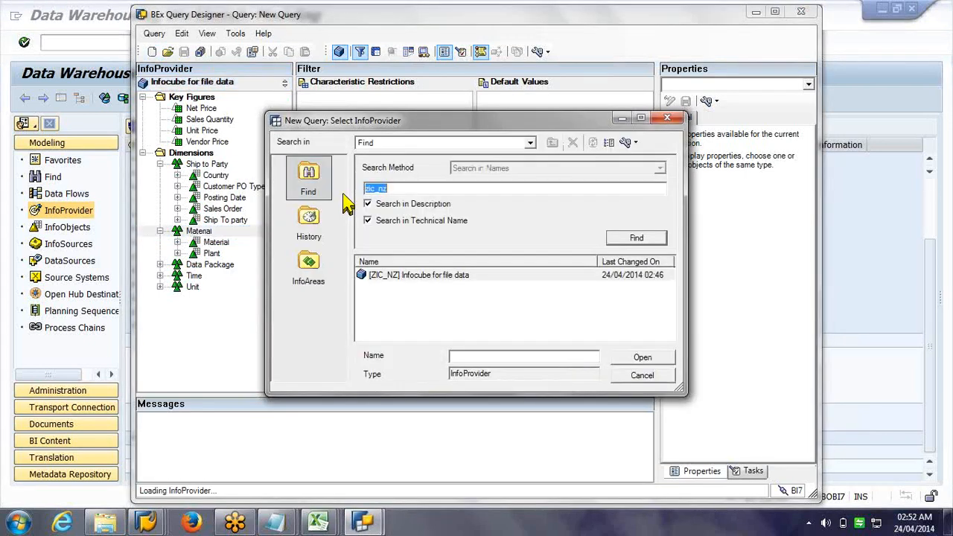
pyautogui.write('ZZDSO')
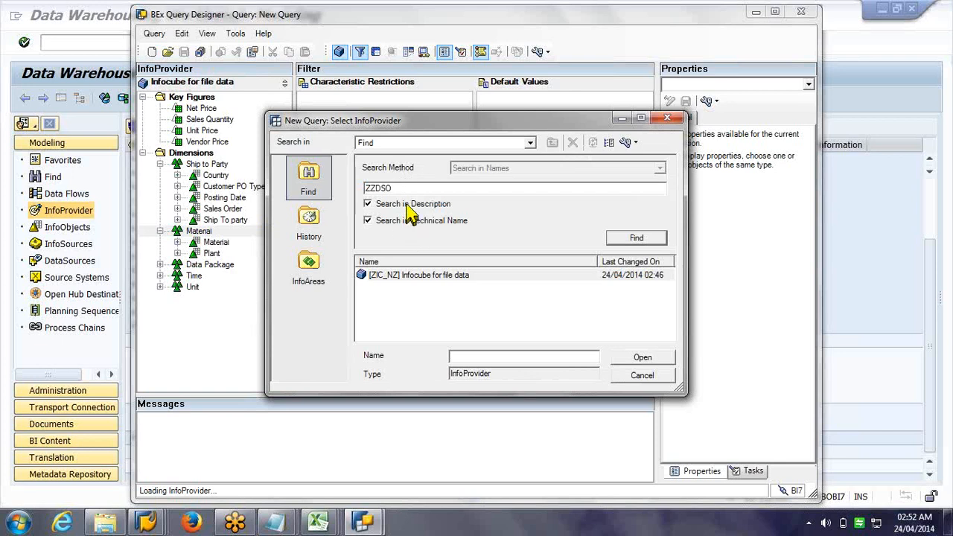
pyautogui.click(618, 240)
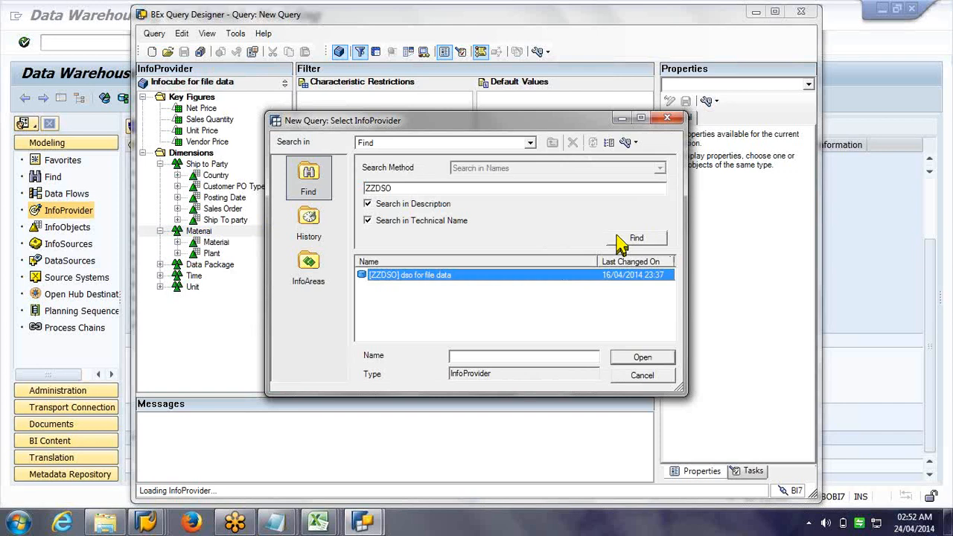
pyautogui.click(617, 241)
pyautogui.click(643, 358)
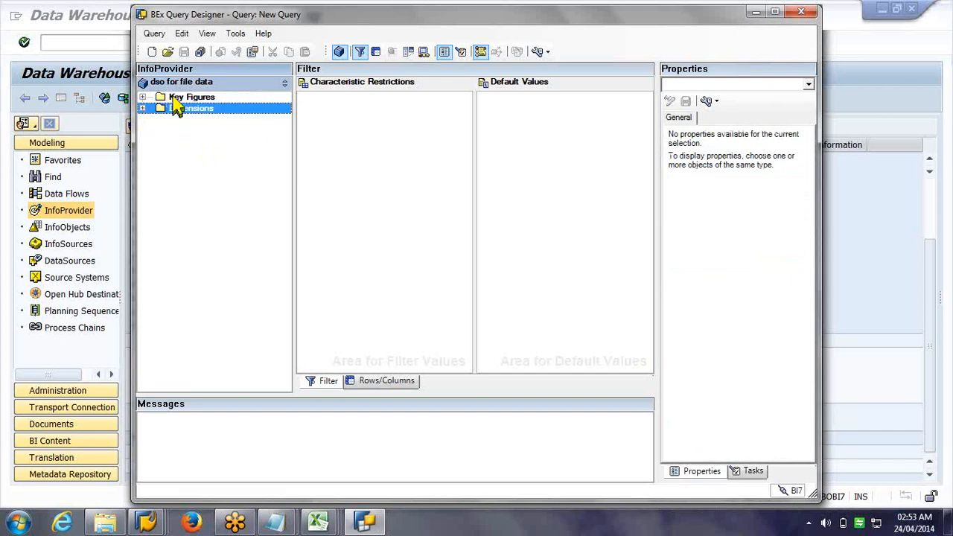
# Step: Examine the characteristics in the DSO's Data part and Key Part dimensions, then collapse the Dimensions folder
pyautogui.click(172, 97)
pyautogui.click(162, 110)
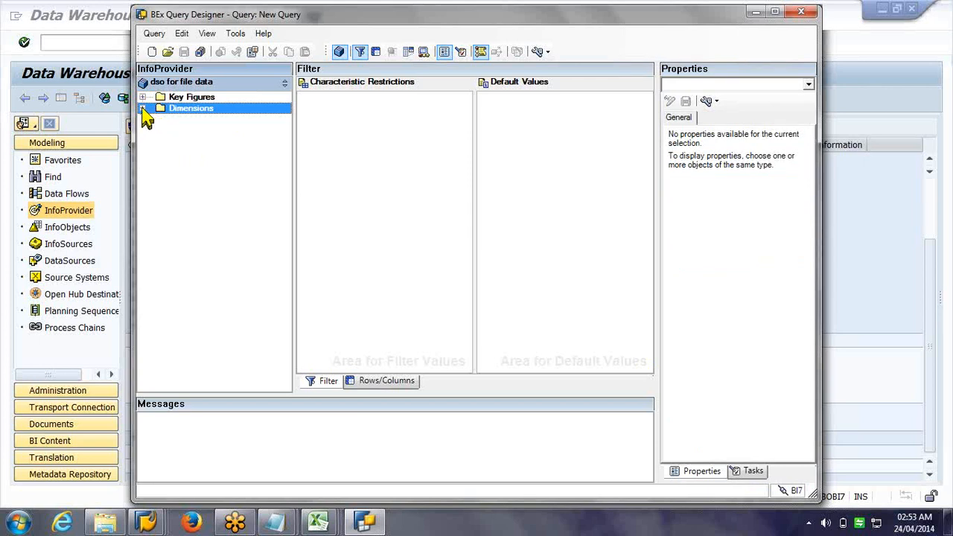
pyautogui.click(143, 109)
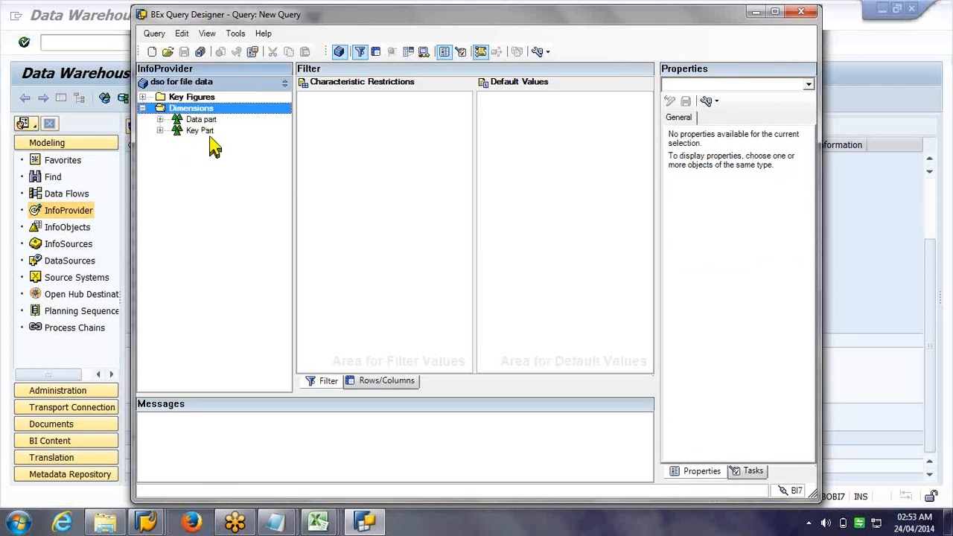
pyautogui.click(201, 131)
pyautogui.click(160, 131)
pyautogui.click(159, 119)
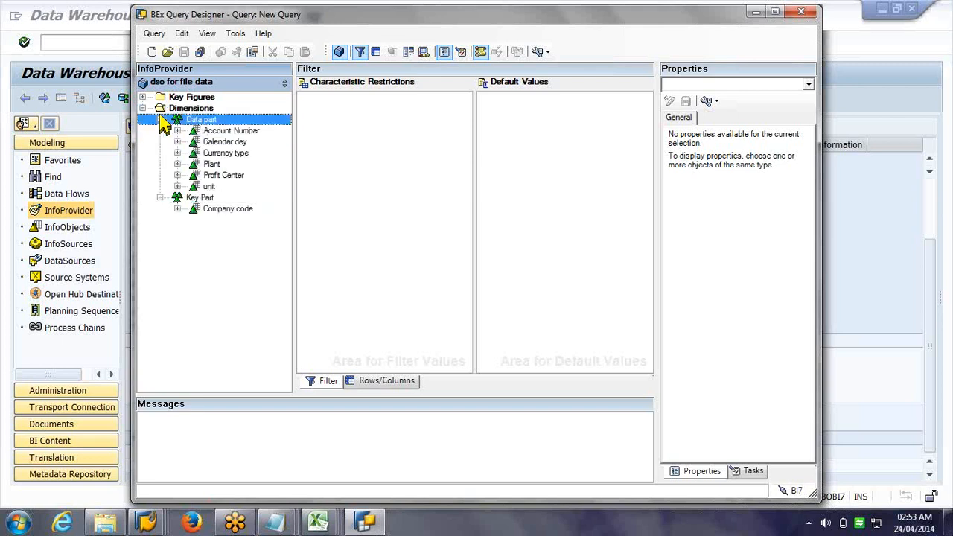
pyautogui.click(159, 119)
pyautogui.click(159, 131)
pyautogui.click(142, 108)
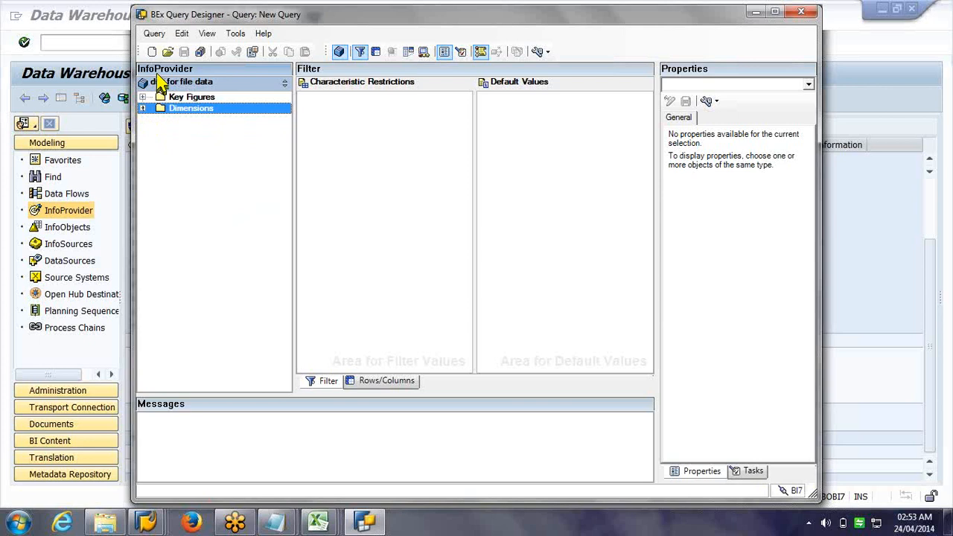
# Step: Start a new query on the Ship To party characteristic ZCH_SLTO and select its Number of Records key figure
pyautogui.click(156, 57)
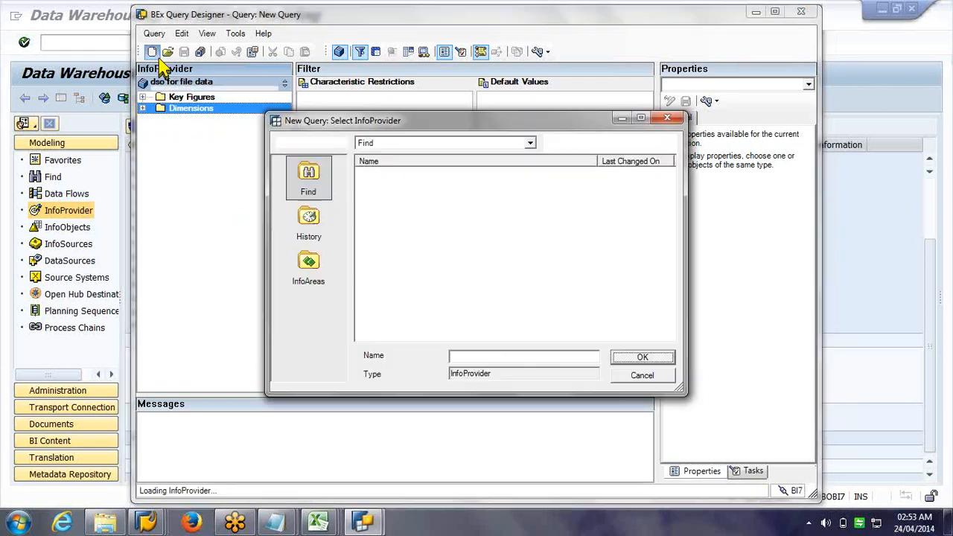
pyautogui.write('zc')
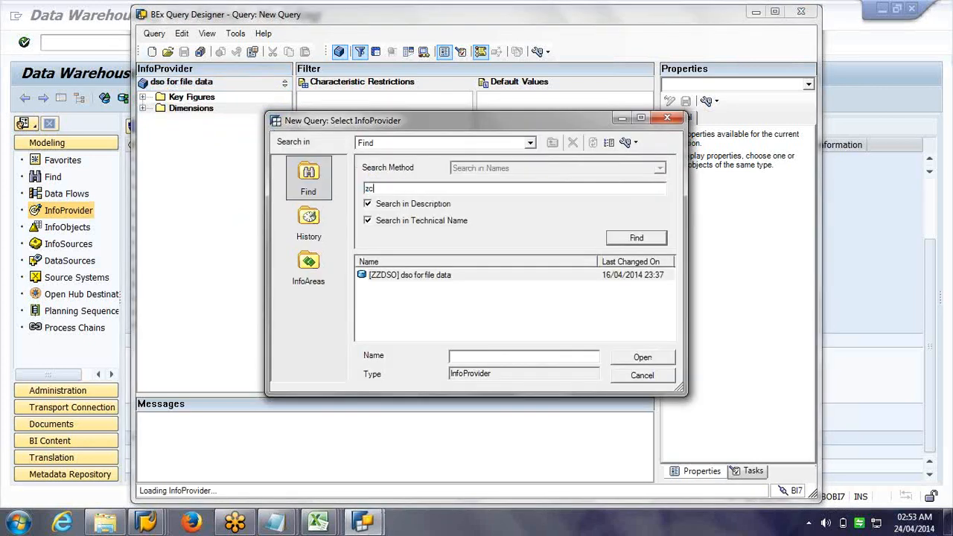
pyautogui.write('h_slto')
pyautogui.press('Return')
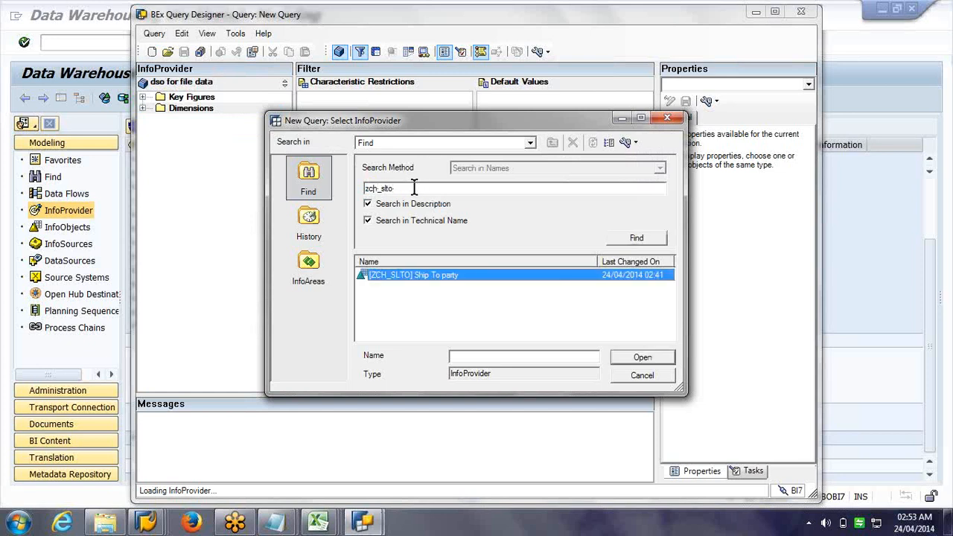
pyautogui.click(629, 361)
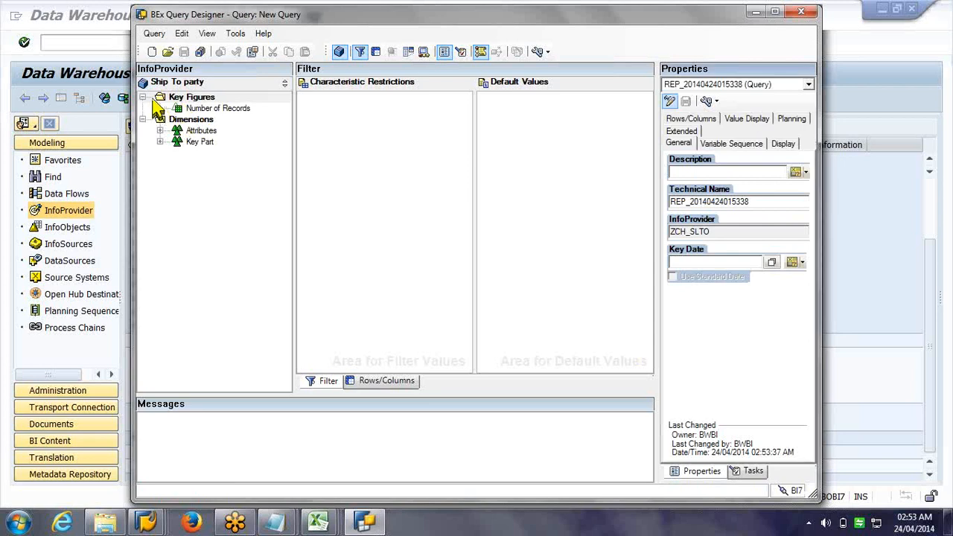
pyautogui.click(209, 112)
pyautogui.click(209, 111)
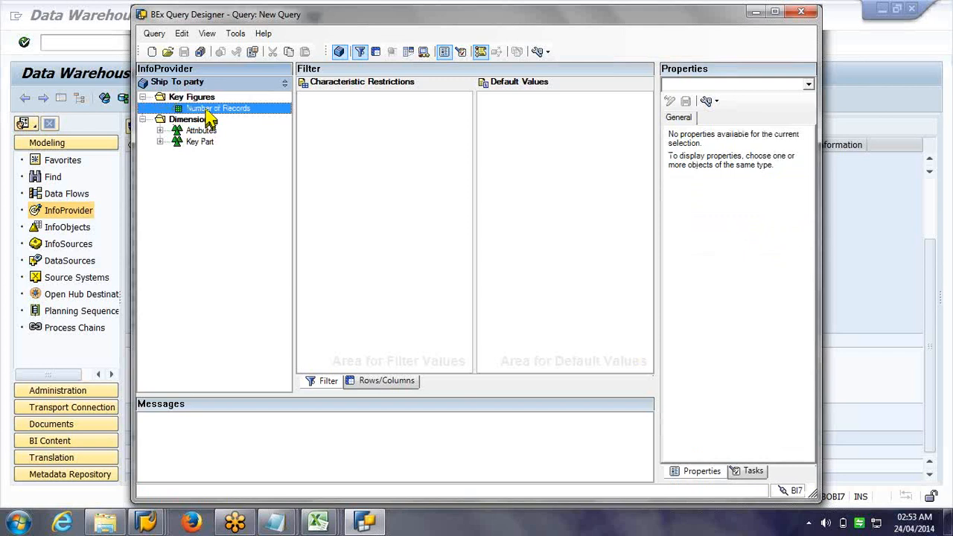
# Step: Collapse the key figures of Ship To party and examine its Key Part and Attributes dimensions
pyautogui.click(142, 97)
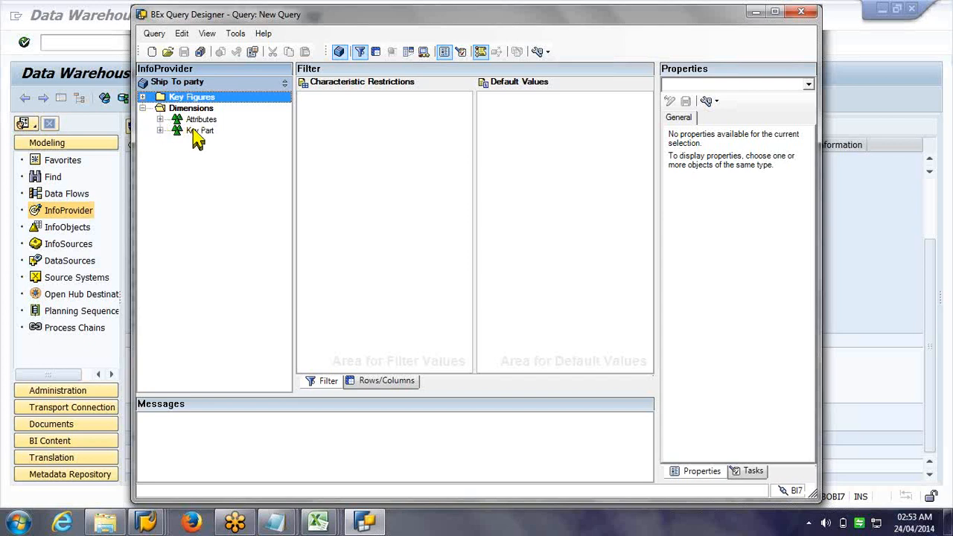
pyautogui.click(182, 133)
pyautogui.click(161, 131)
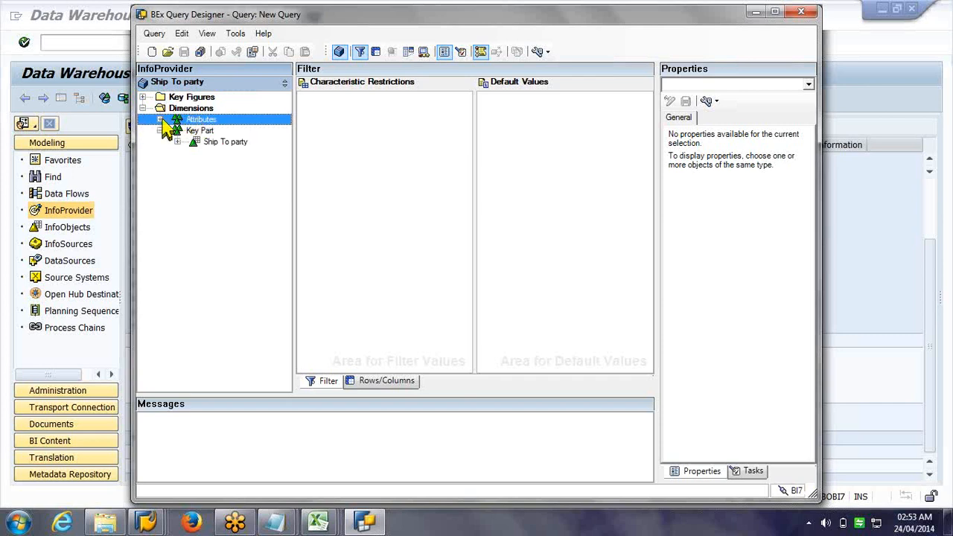
pyautogui.click(160, 119)
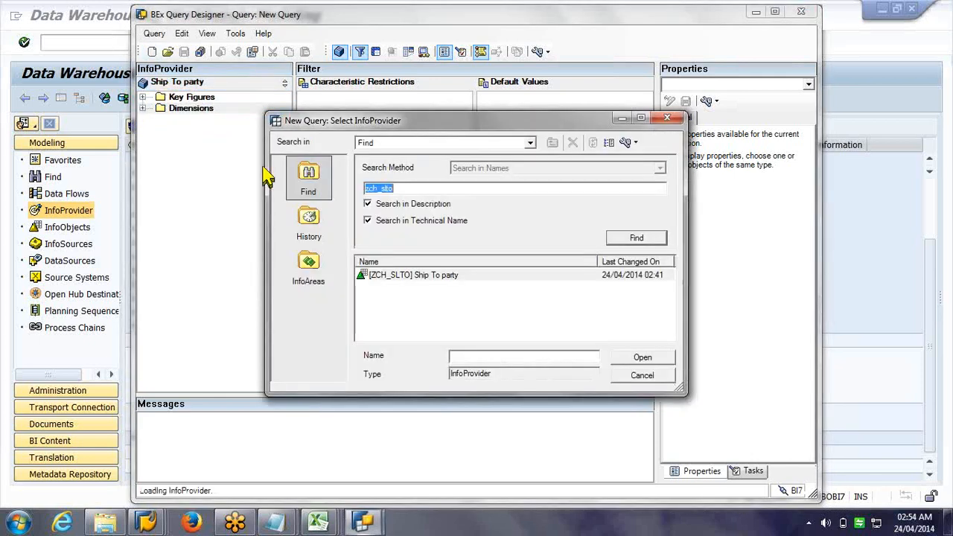
# Step: Search for the InfoProvider zic_nz for a new query and narrow the Name column of the result list
pyautogui.write('zic_na')
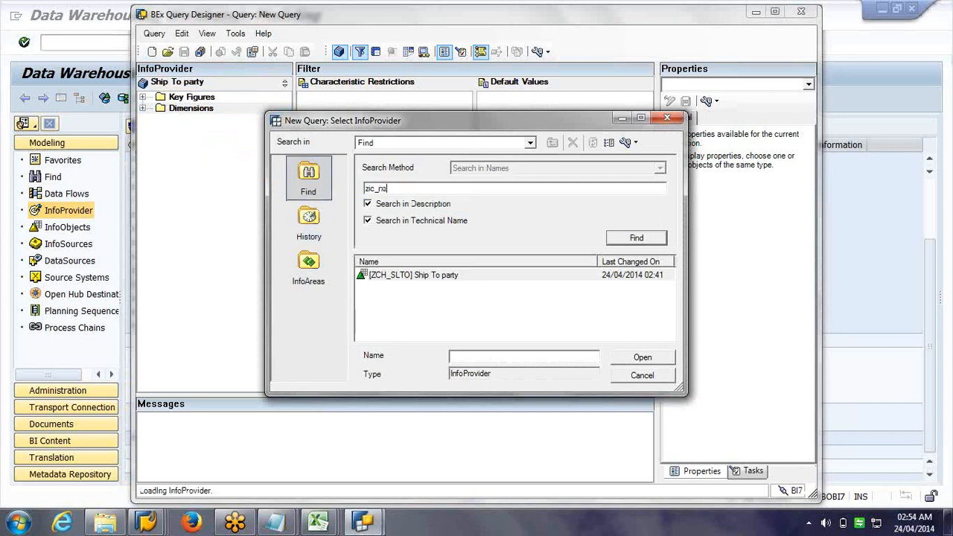
pyautogui.press('Return')
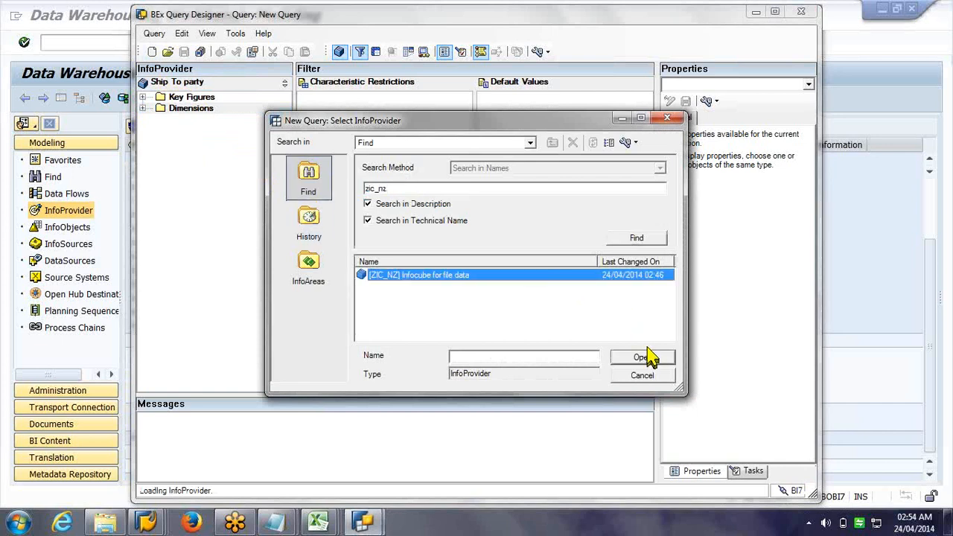
pyautogui.moveTo(596, 261); pyautogui.dragTo(529, 267)
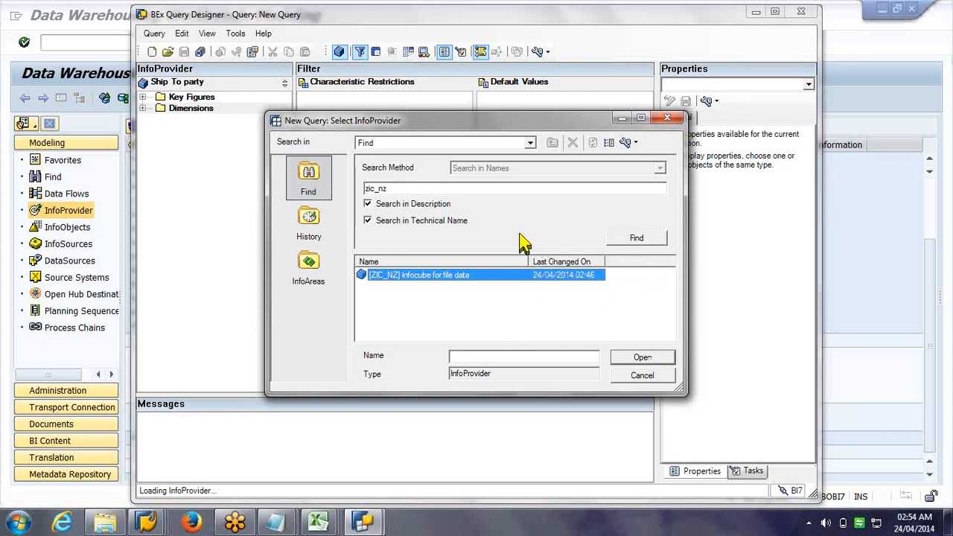
# Step: Display the found InfoProvider by Description only, by [Technical Name] only, and again as [Technical Name] Description
pyautogui.click(635, 143)
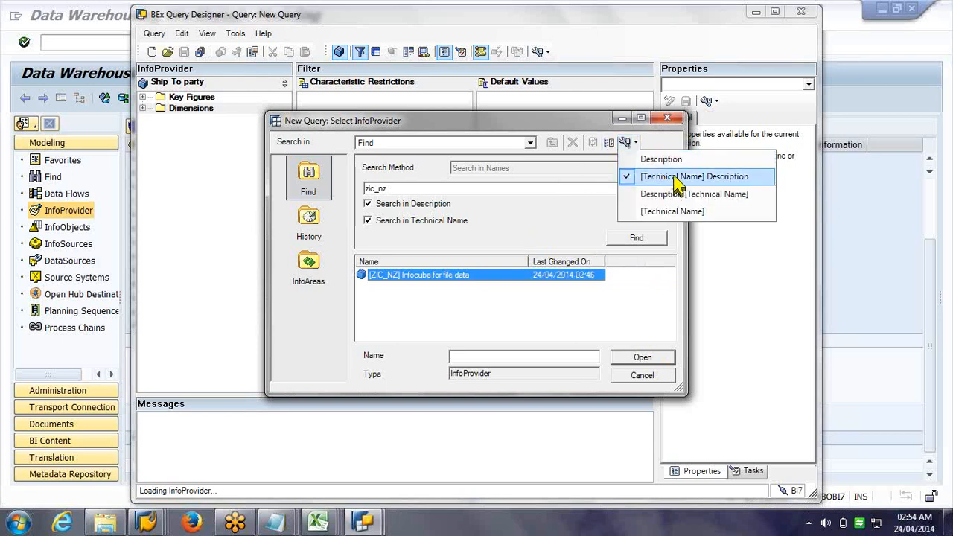
pyautogui.click(681, 161)
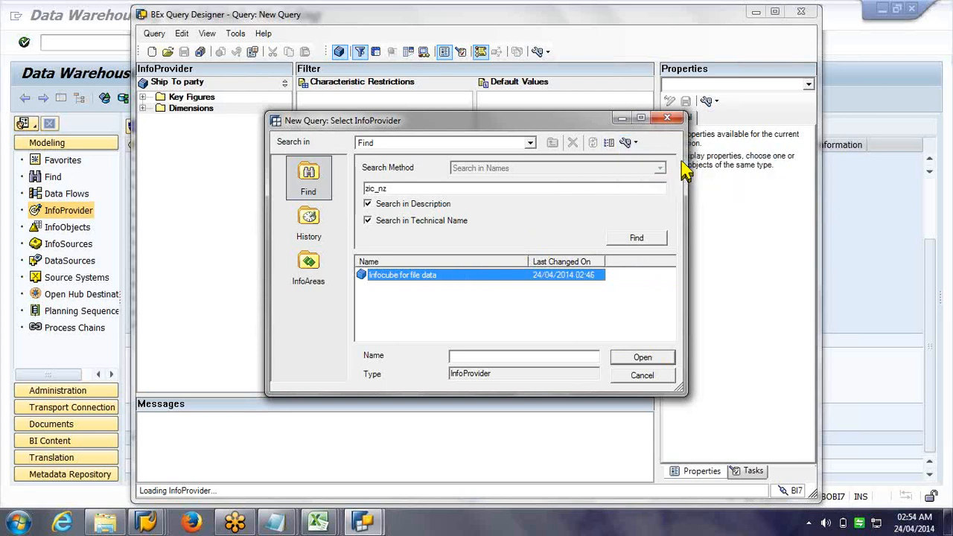
pyautogui.click(634, 145)
pyautogui.click(663, 213)
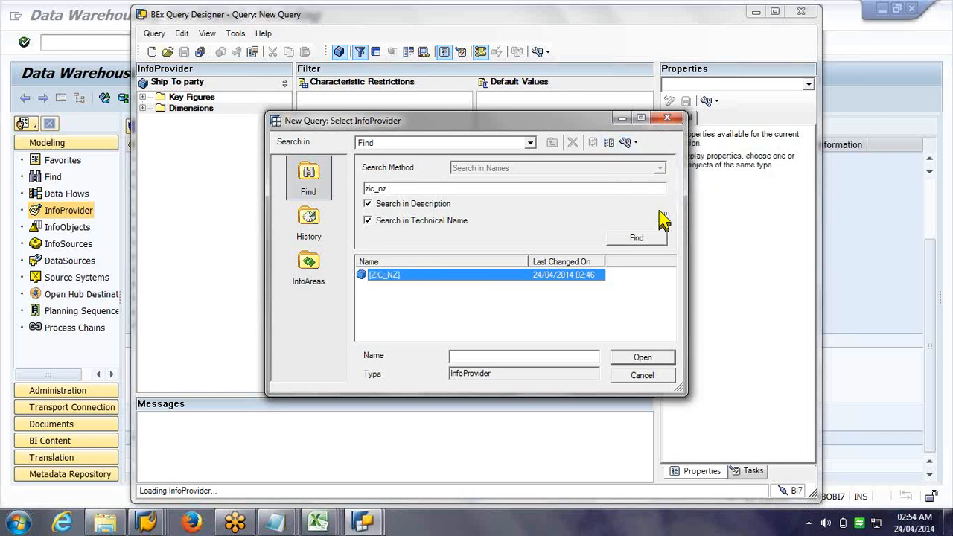
pyautogui.click(637, 145)
pyautogui.click(647, 178)
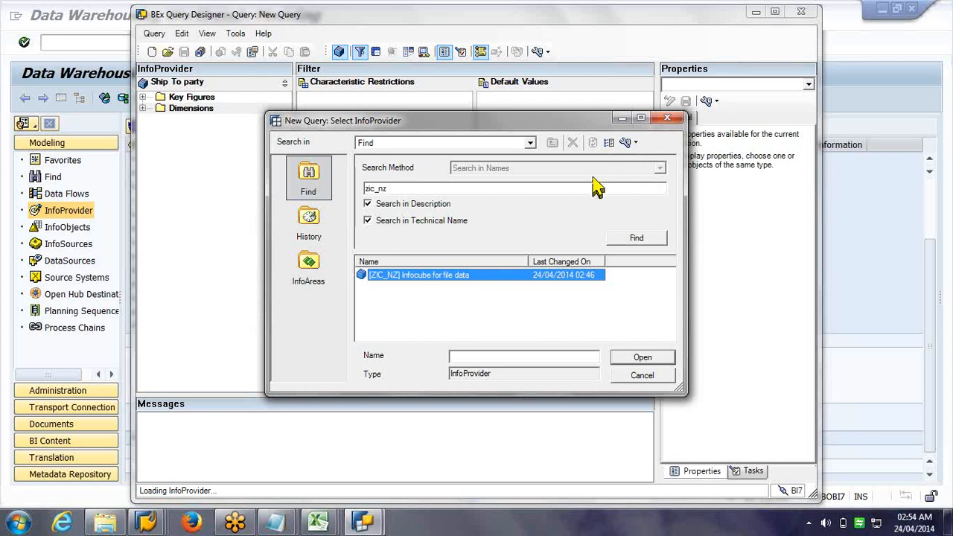
# Step: Adjust the result column widths and start the new query on the InfoCube ZIC_NZ
pyautogui.moveTo(527, 264); pyautogui.dragTo(497, 265)
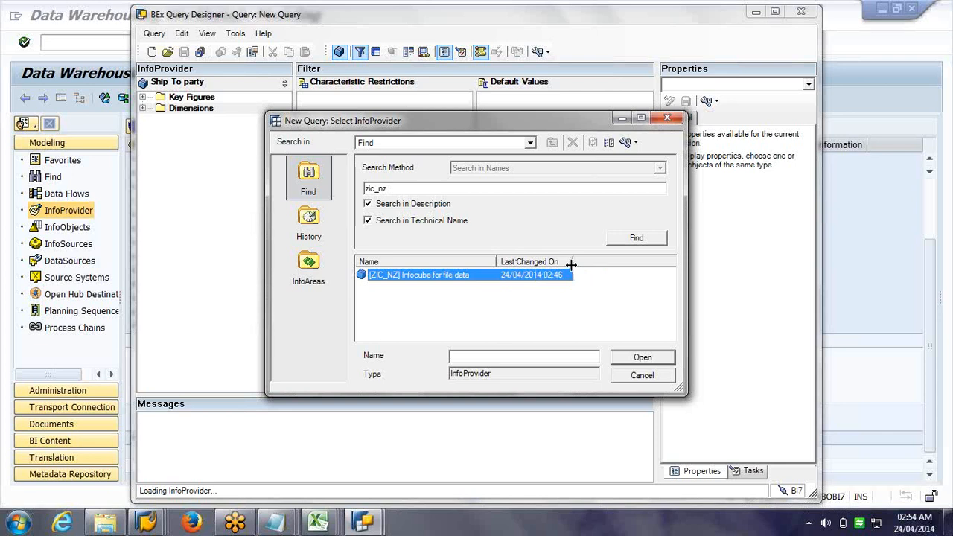
pyautogui.moveTo(570, 265); pyautogui.dragTo(577, 264)
pyautogui.click(650, 360)
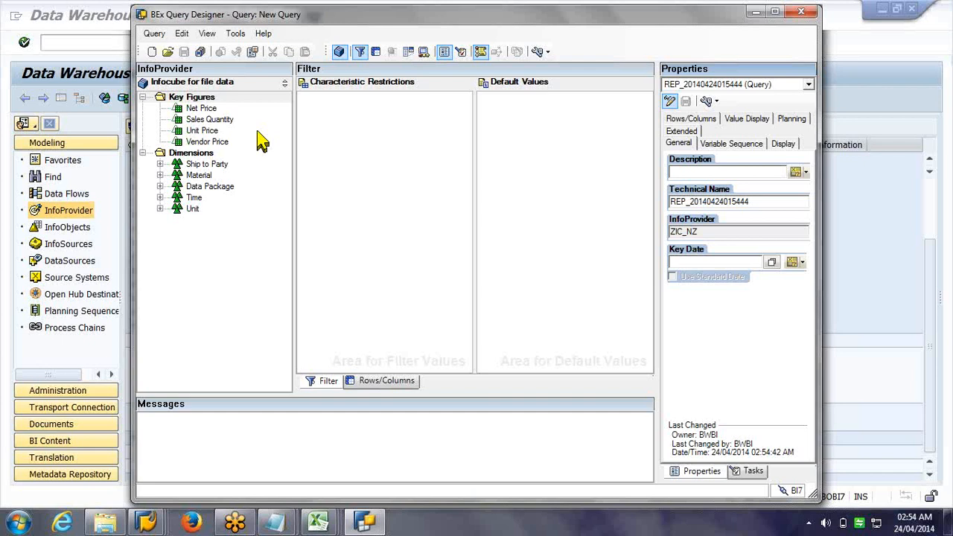
# Step: Compare the query's Filter and Rows/Columns views, ending on Rows/Columns
pyautogui.click(364, 385)
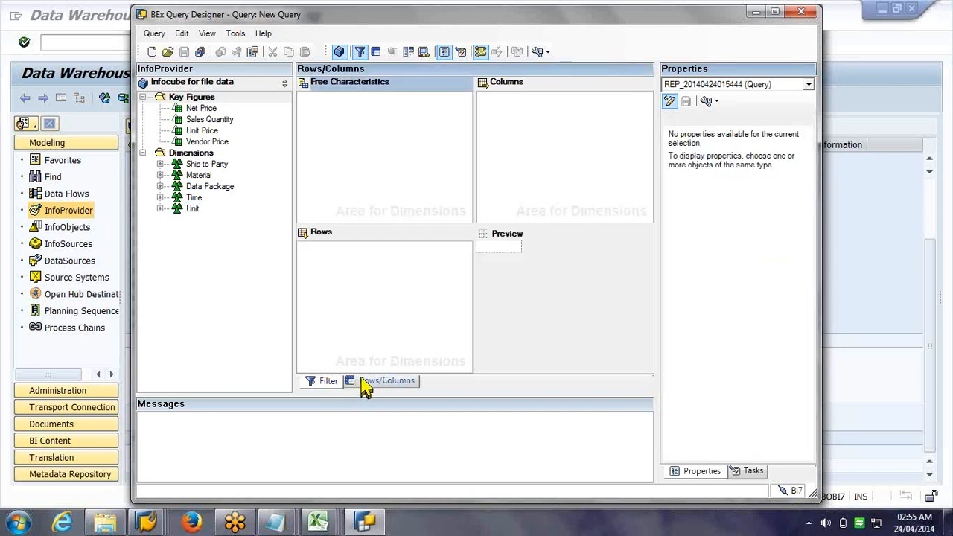
pyautogui.click(313, 381)
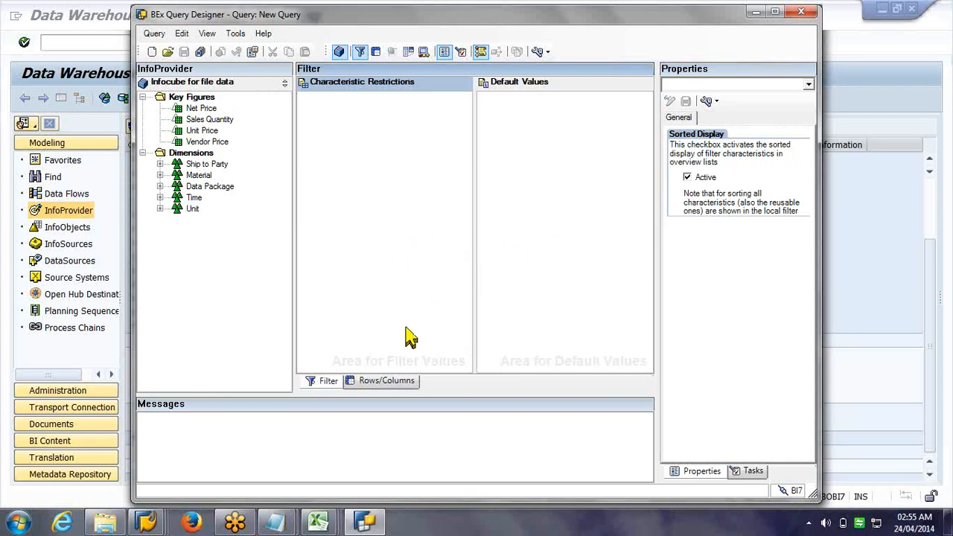
pyautogui.click(388, 386)
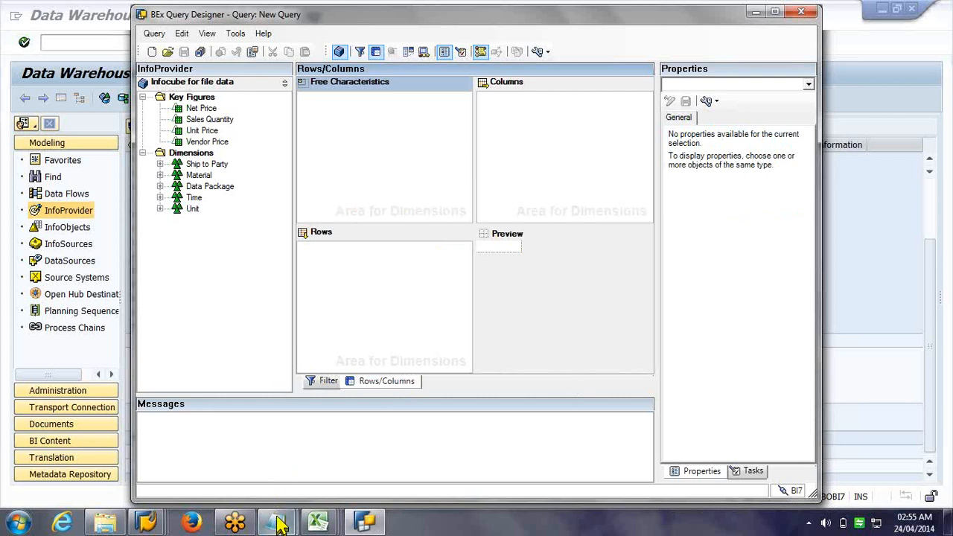
# Step: Switch to the untitled Notepad note and add the line "all characteristics will be placed under rows." below the existing text
pyautogui.moveTo(295, 512)
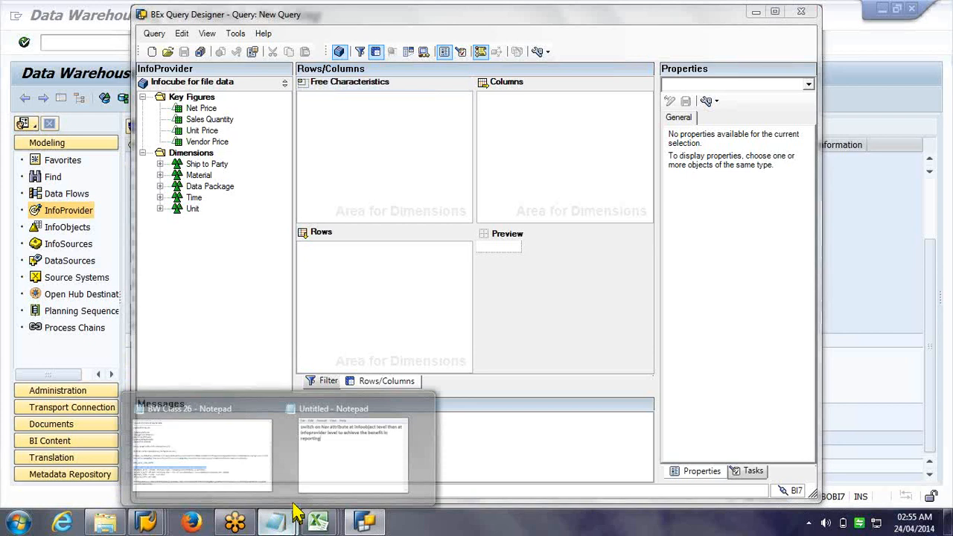
pyautogui.click(376, 478)
pyautogui.moveTo(481, 186); pyautogui.dragTo(798, 227)
pyautogui.press('Return')
pyautogui.press('Return')
pyautogui.write('all c')
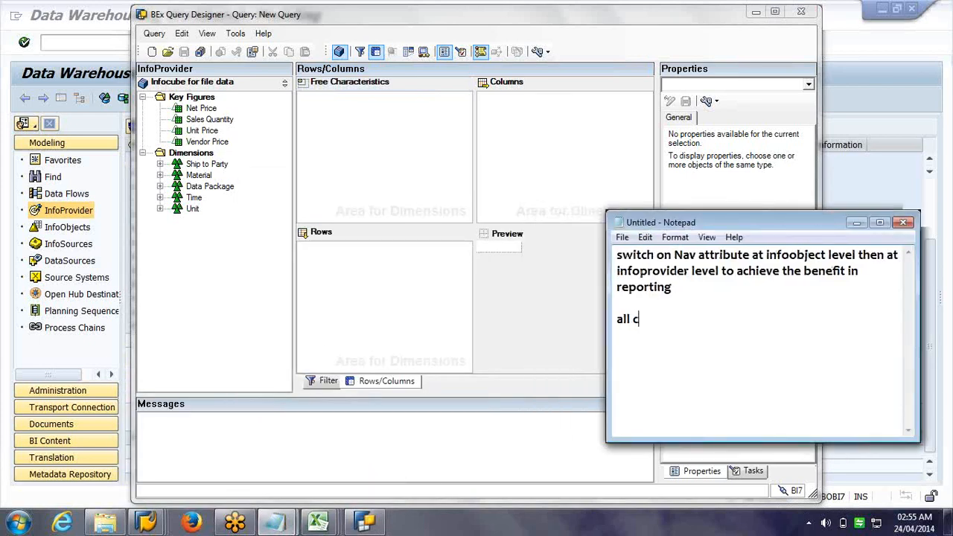
pyautogui.write('haracteristi')
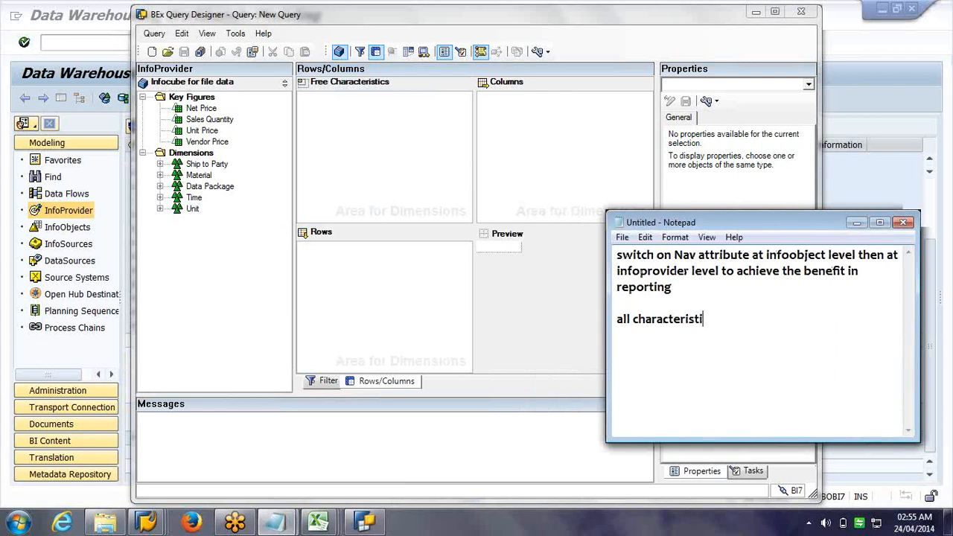
pyautogui.write('cs will be pa')
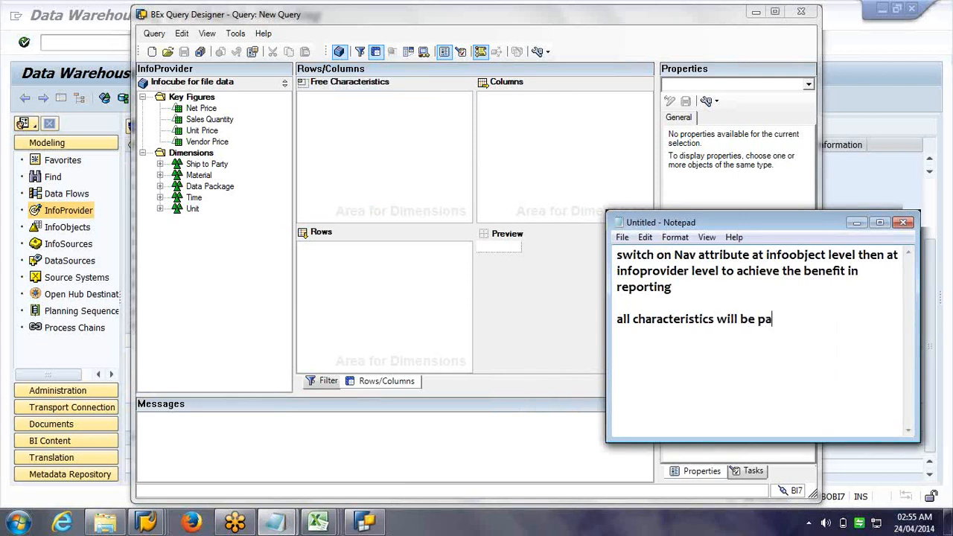
pyautogui.press('BackSpace')
pyautogui.write('laced under row')
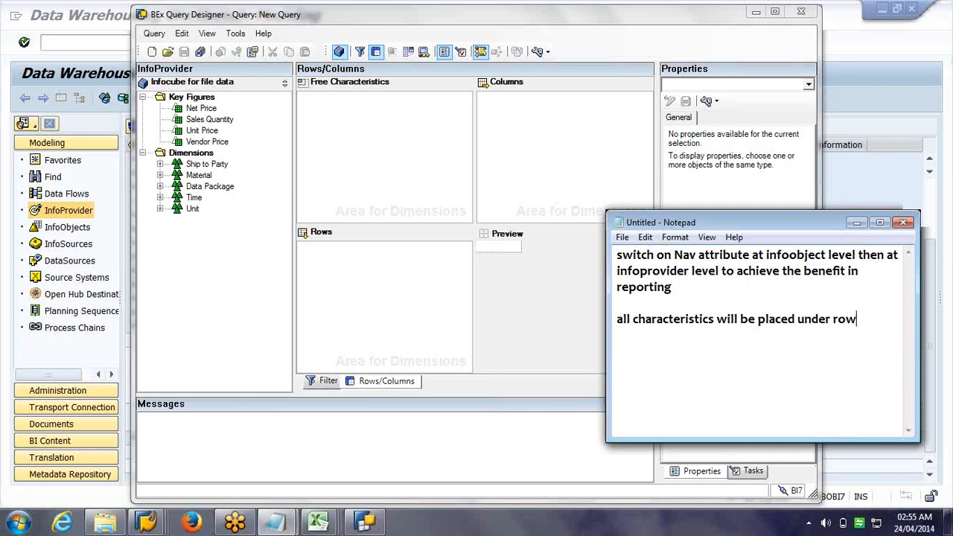
pyautogui.write('s.')
pyautogui.press('Return')
# Step: Duplicate the characteristics line beneath itself and replace "characteristics" with "key figures" in the copy
pyautogui.hotkey('shift', 'Up')
pyautogui.hotkey('ctrl', 'c')
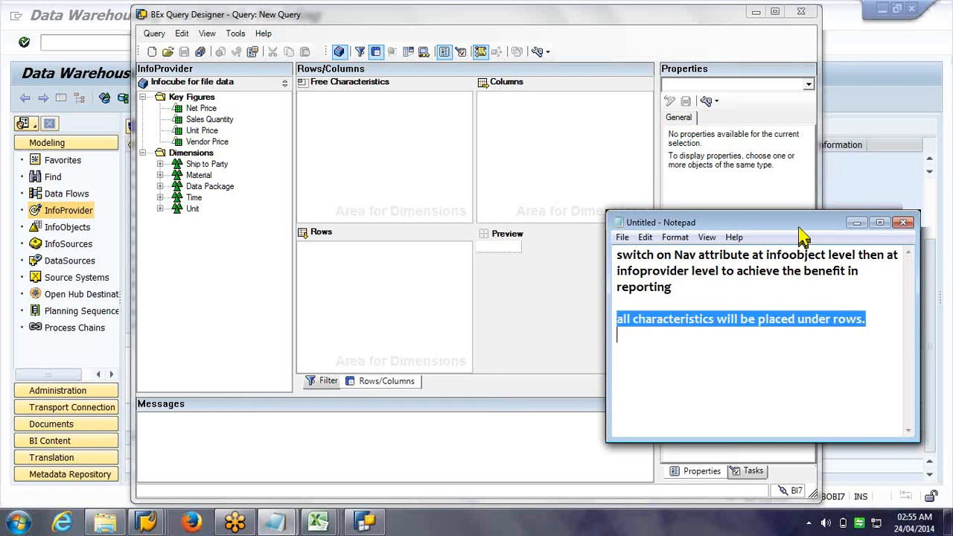
pyautogui.press('Down')
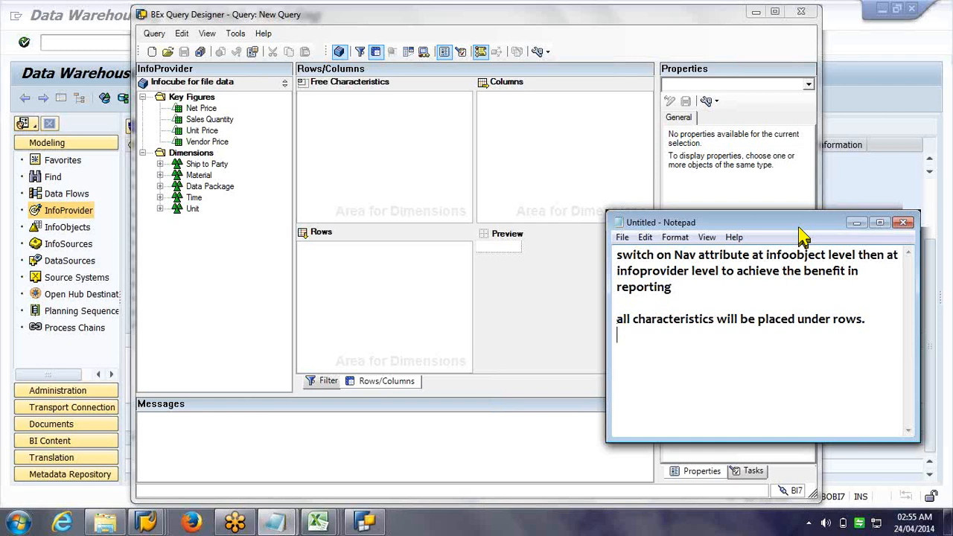
pyautogui.hotkey('ctrl', 'v')
pyautogui.press('Right')
pyautogui.press('Right')
pyautogui.press('Right')
pyautogui.press('Right')
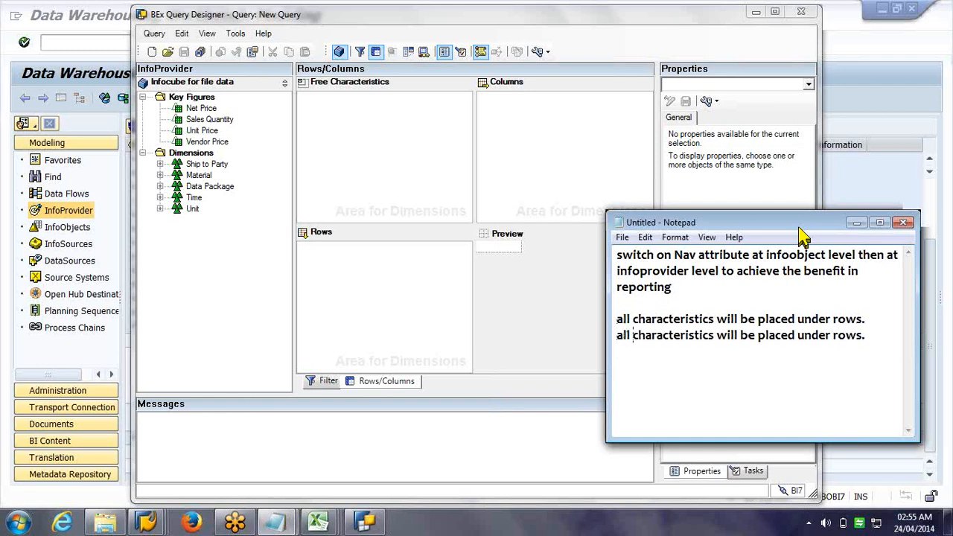
pyautogui.write('key fig')
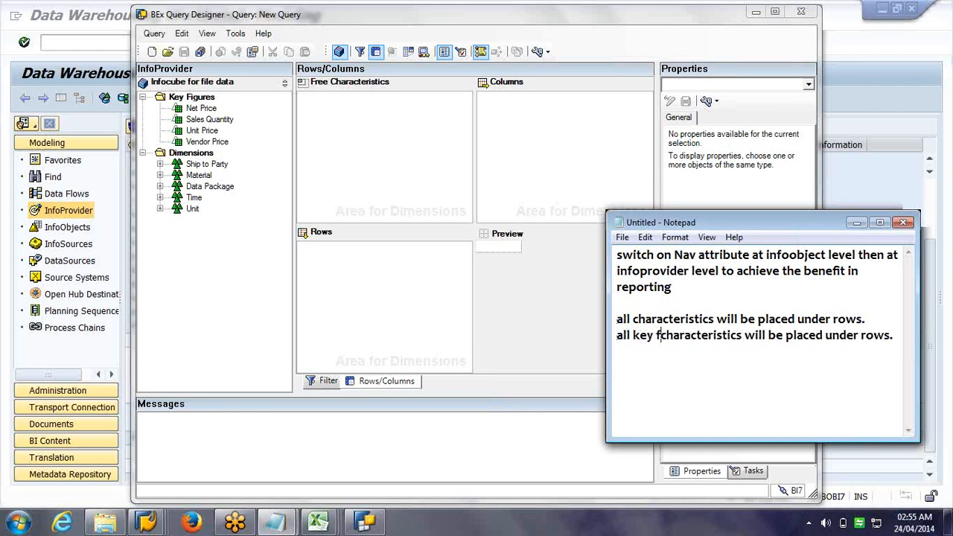
pyautogui.write('ures')
pyautogui.press('Delete')
pyautogui.press('Delete')
pyautogui.press('Delete')
pyautogui.press('Delete')
pyautogui.press('Delete')
pyautogui.press('Delete')
pyautogui.press('Delete')
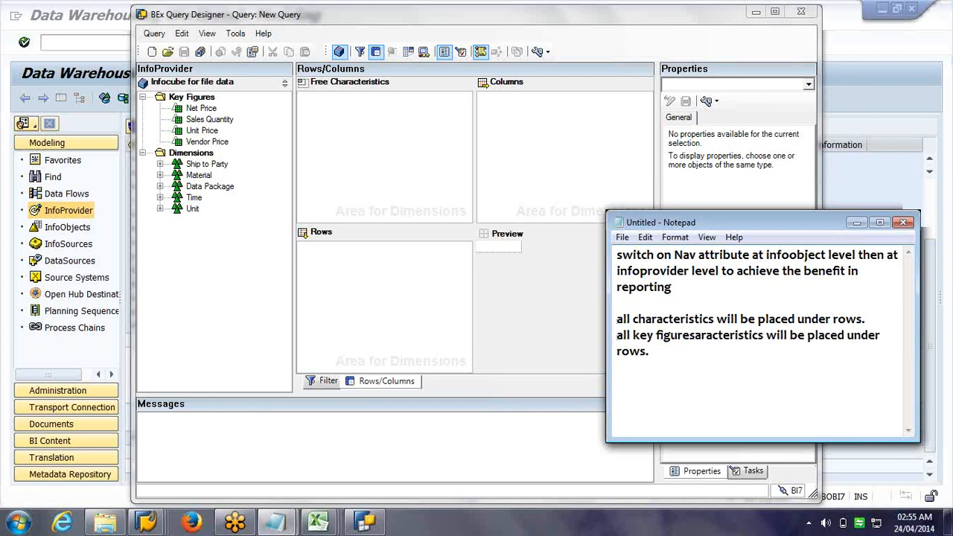
pyautogui.press('Delete')
pyautogui.press('Delete')
pyautogui.press('Delete')
pyautogui.press('Delete')
pyautogui.press('Delete')
pyautogui.press('Delete')
pyautogui.press('Delete')
pyautogui.press('Delete')
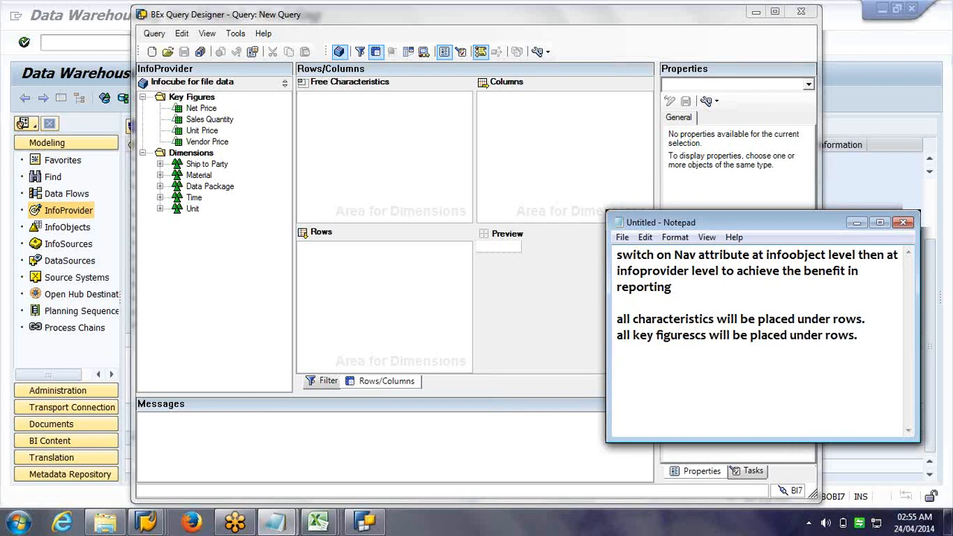
# Step: Replace "rows" with "coloumns" in the key figures line
pyautogui.click(815, 335)
pyautogui.write('coloumns')
pyautogui.press('Delete')
pyautogui.press('Delete')
pyautogui.press('Delete')
pyautogui.press('Delete')
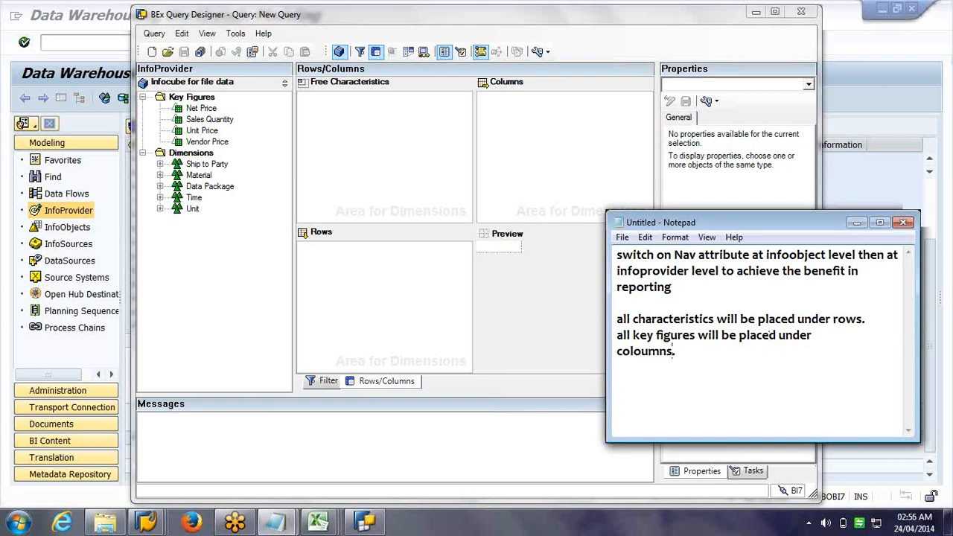
# Step: Return to BEx Query Designer and add Ship To party, Sales Order and Material to the query's rows
pyautogui.click(430, 278)
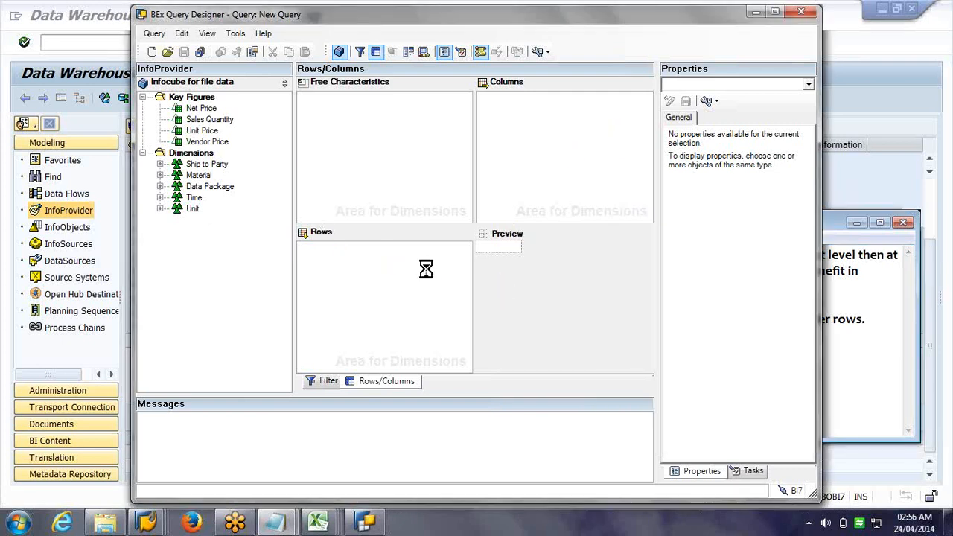
pyautogui.click(159, 163)
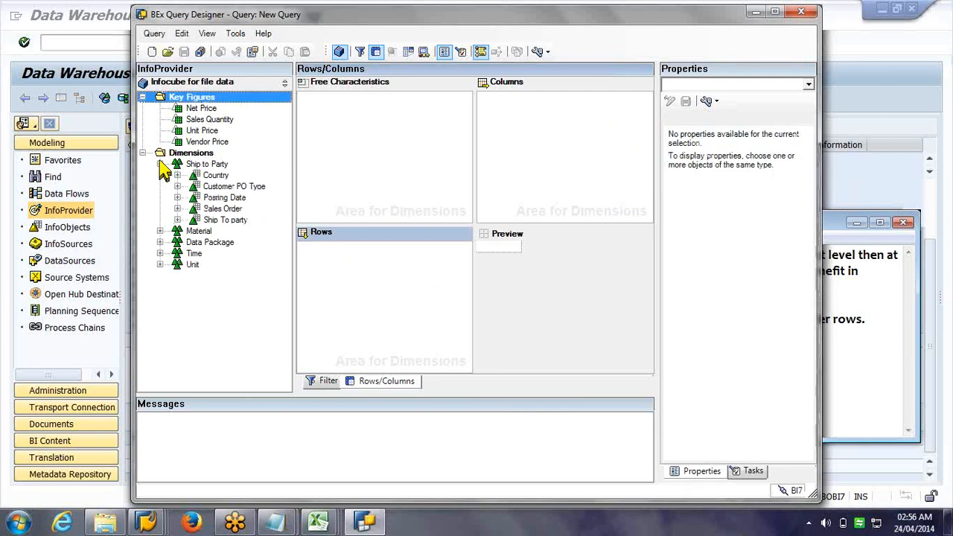
pyautogui.click(221, 230)
pyautogui.moveTo(223, 220); pyautogui.dragTo(358, 287)
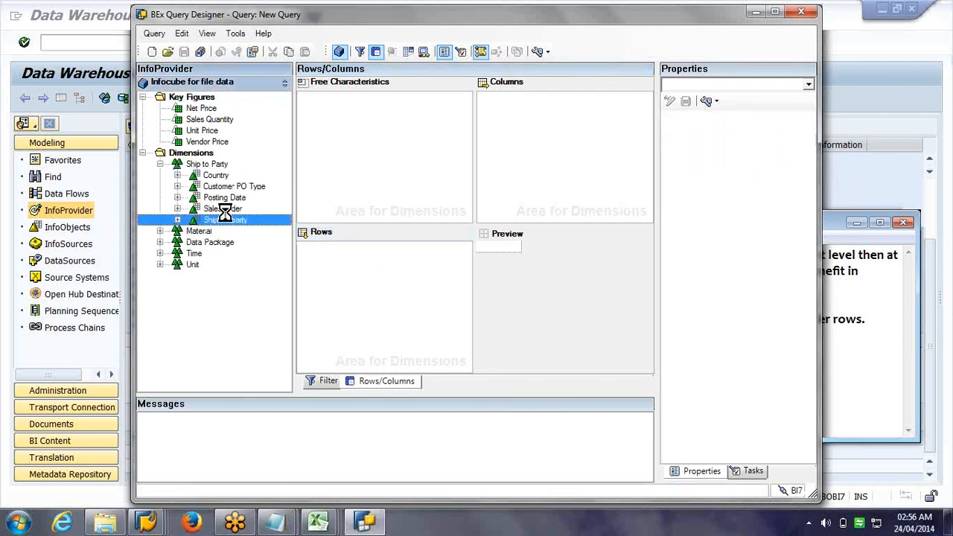
pyautogui.moveTo(226, 215); pyautogui.dragTo(328, 262)
pyautogui.click(160, 231)
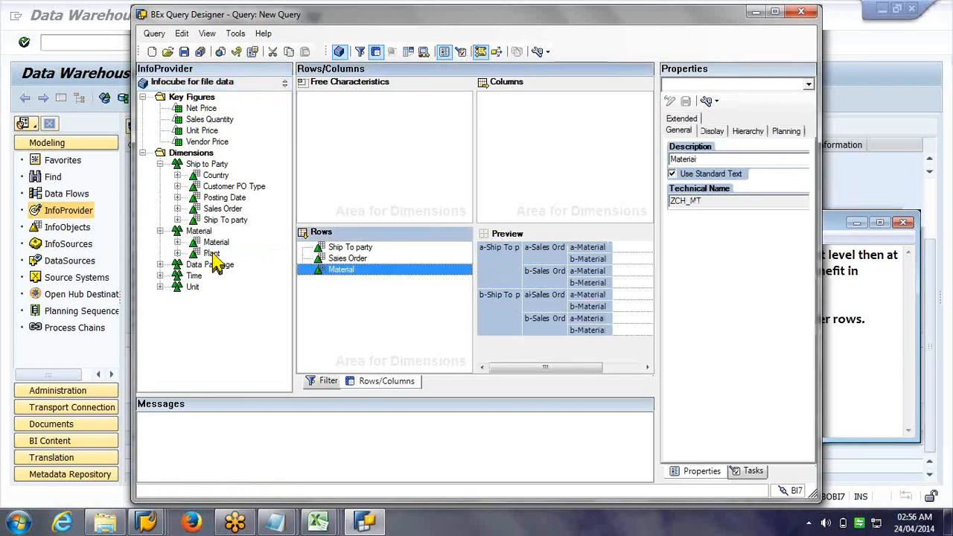
# Step: Add the key figures Net Price, Sales Quantity and Vendor Price to the columns, and narrow the InfoProvider area
pyautogui.click(203, 109)
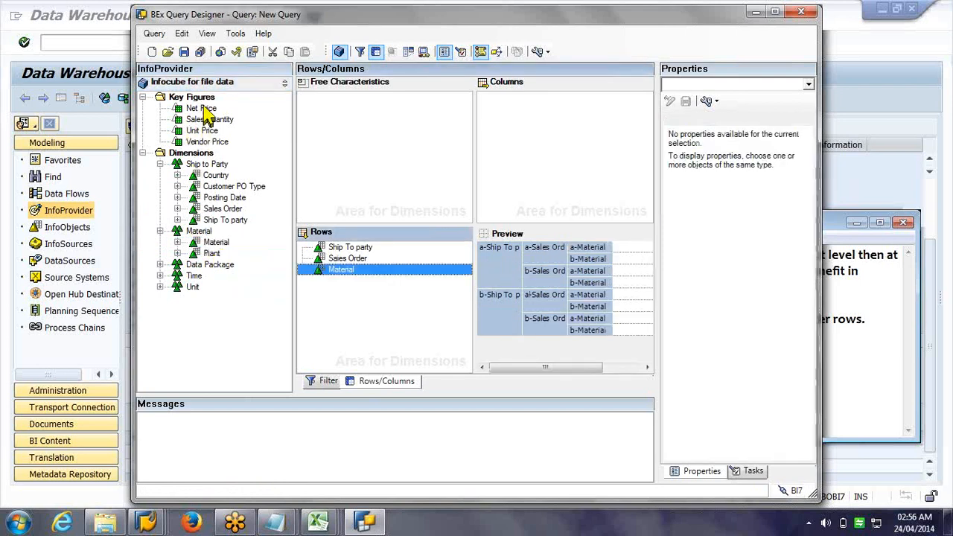
pyautogui.keyDown('ctrl'); pyautogui.click(213, 141); pyautogui.keyUp('ctrl')
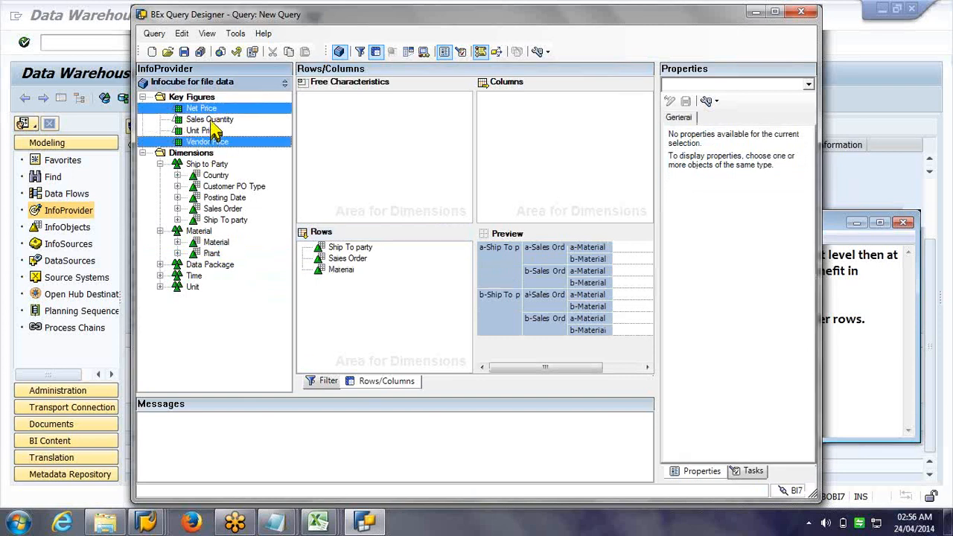
pyautogui.keyDown('ctrl'); pyautogui.click(212, 120); pyautogui.keyUp('ctrl')
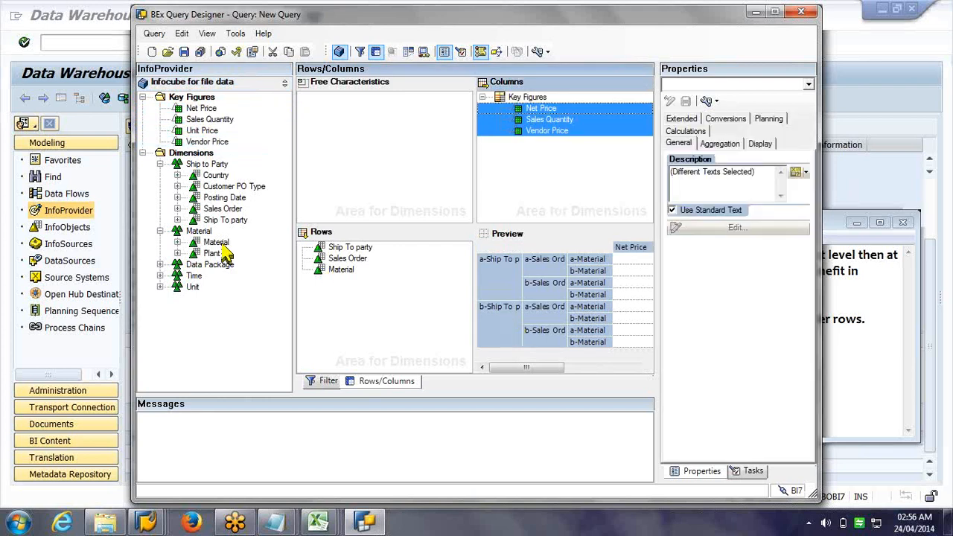
pyautogui.moveTo(283, 259)
pyautogui.mouseDown()
pyautogui.moveTo(263, 255)
pyautogui.moveTo(271, 260)
pyautogui.mouseUp()
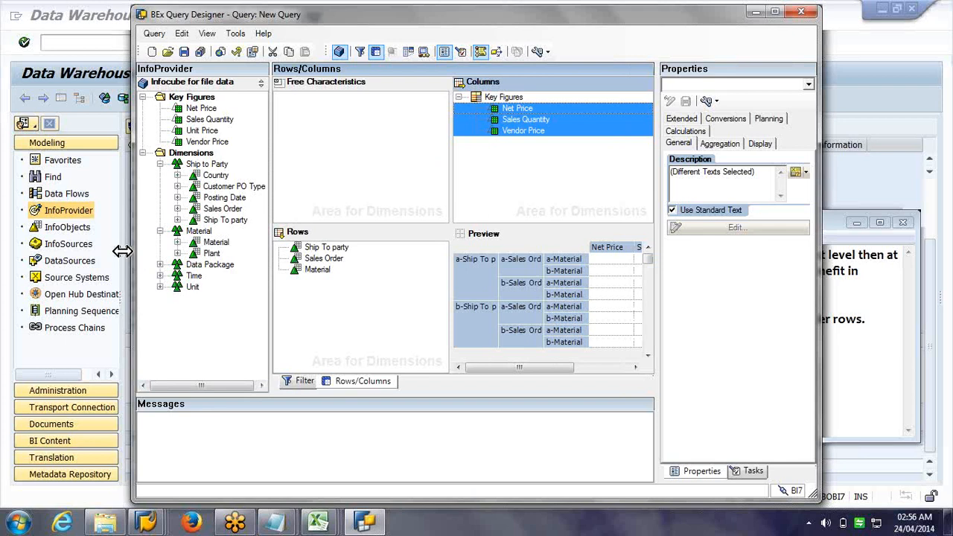
# Step: Widen the query design window and clear the key figure selection in the columns area
pyautogui.moveTo(123, 252); pyautogui.dragTo(15, 255)
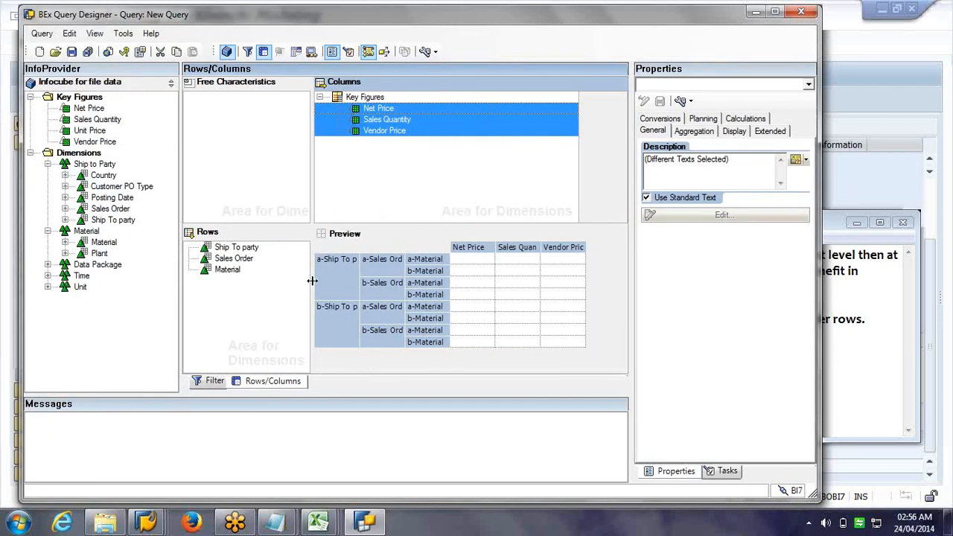
pyautogui.click(383, 133)
pyautogui.click(388, 199)
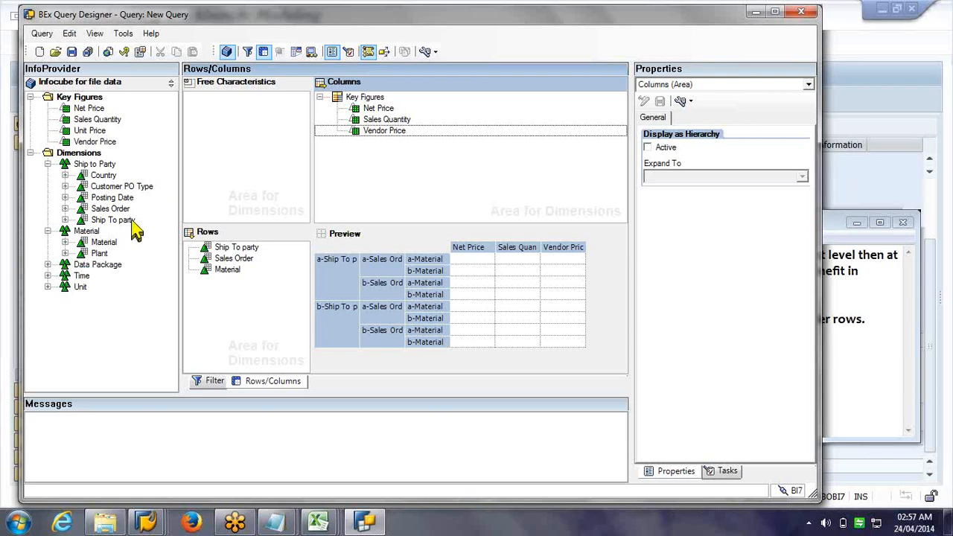
# Step: Add Customer PO Type, Posting Date and Plant to the query's free characteristics
pyautogui.click(121, 199)
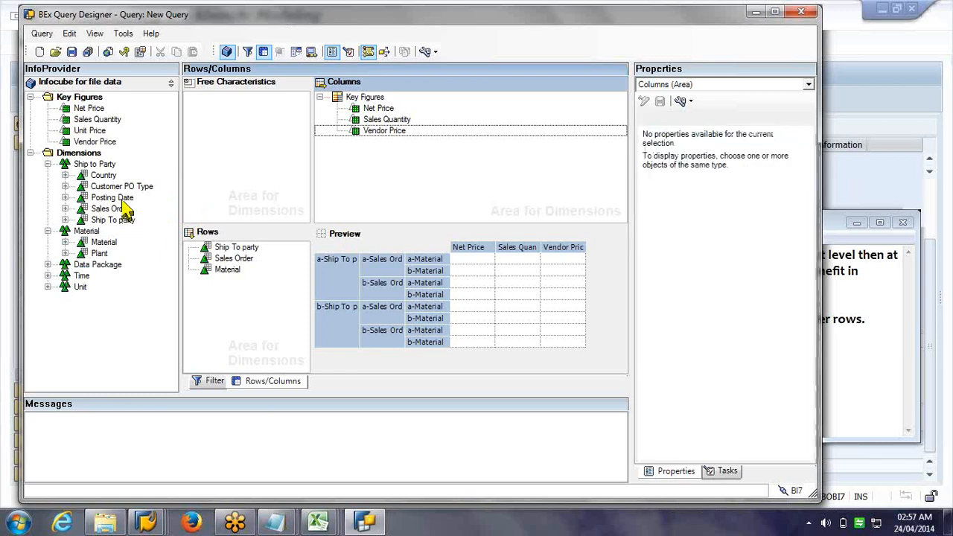
pyautogui.click(123, 198)
pyautogui.keyDown('ctrl'); pyautogui.click(132, 187); pyautogui.keyUp('ctrl')
pyautogui.moveTo(132, 186); pyautogui.dragTo(287, 140)
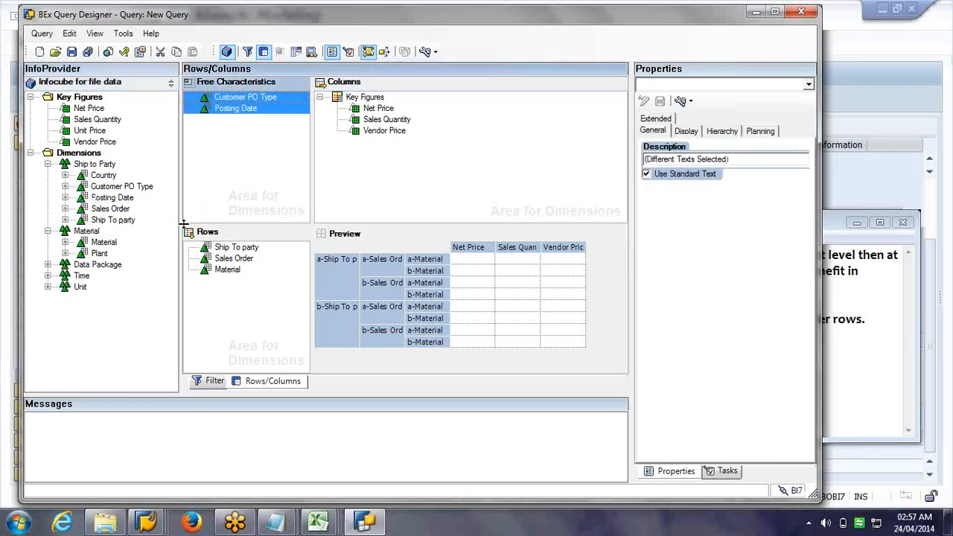
pyautogui.moveTo(93, 253); pyautogui.dragTo(215, 183)
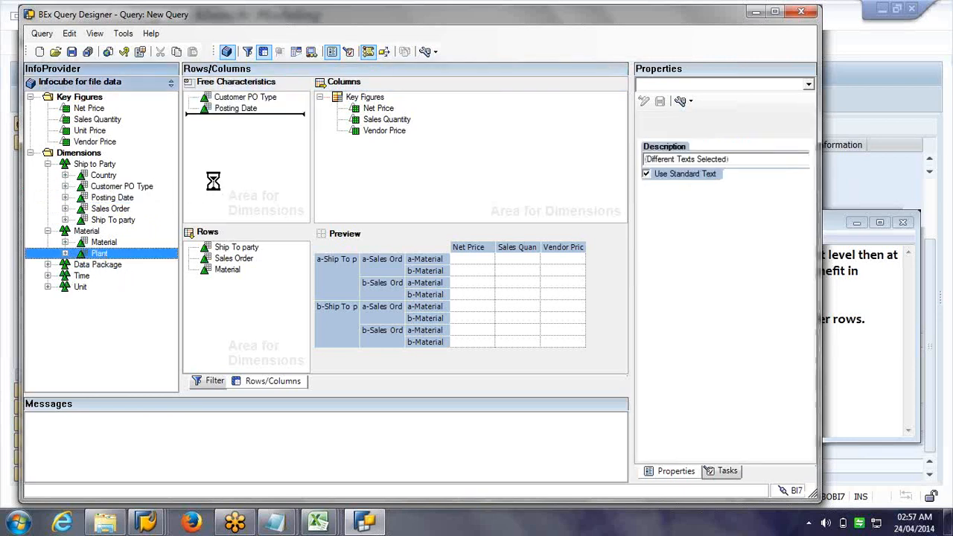
# Step: Add Fiscal year/period from the Time dimension to the free characteristics and widen that area
pyautogui.click(47, 275)
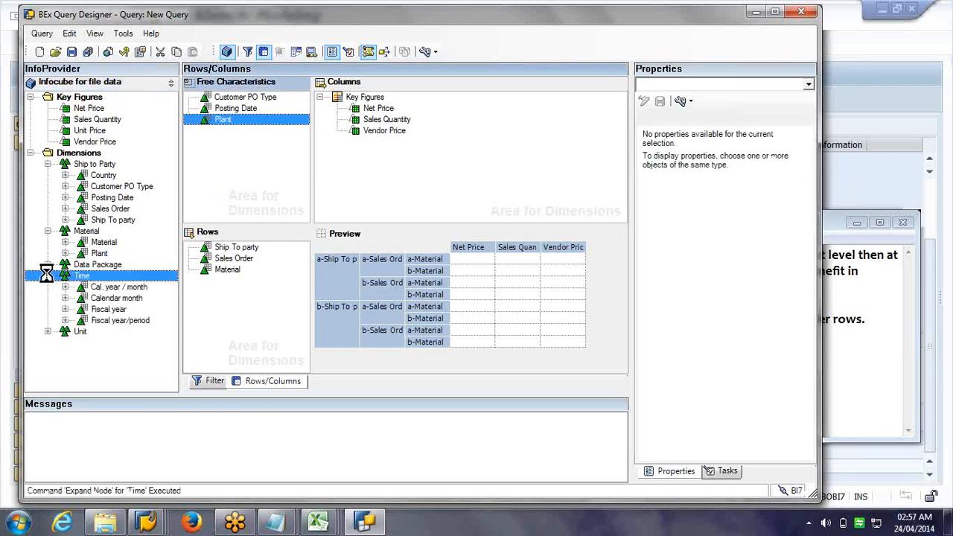
pyautogui.moveTo(117, 320); pyautogui.dragTo(218, 140)
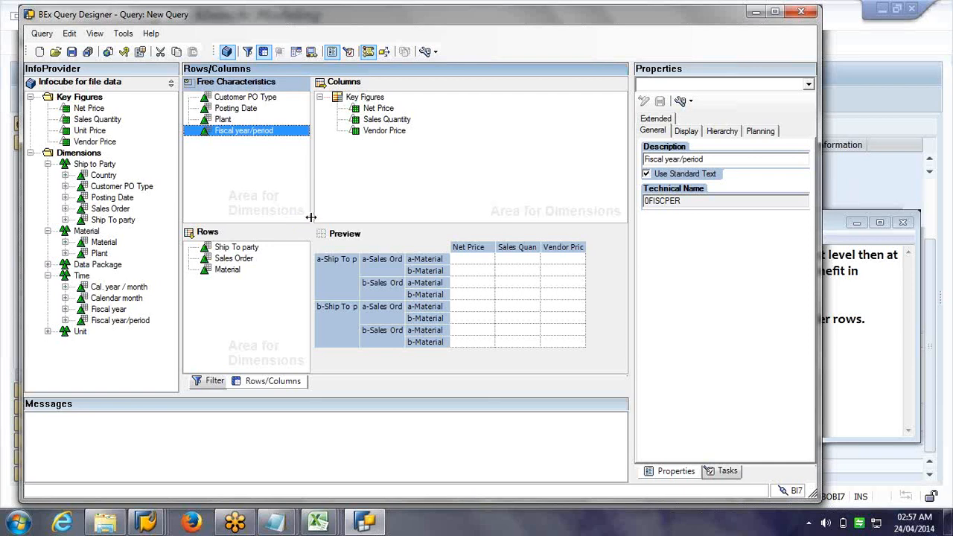
pyautogui.moveTo(311, 217); pyautogui.dragTo(345, 225)
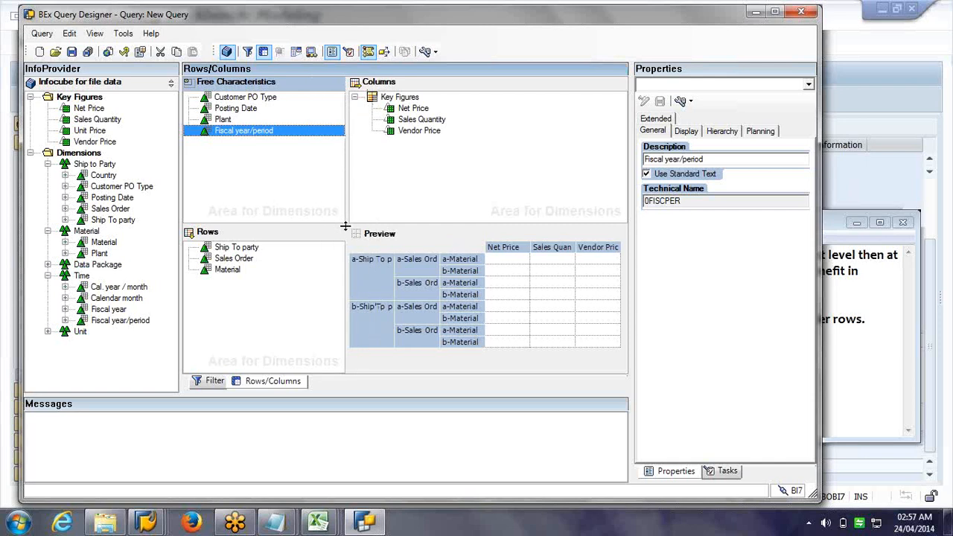
# Step: Show technical names before the descriptions with the [Key] Text display and widen the InfoProvider area
pyautogui.click(107, 187)
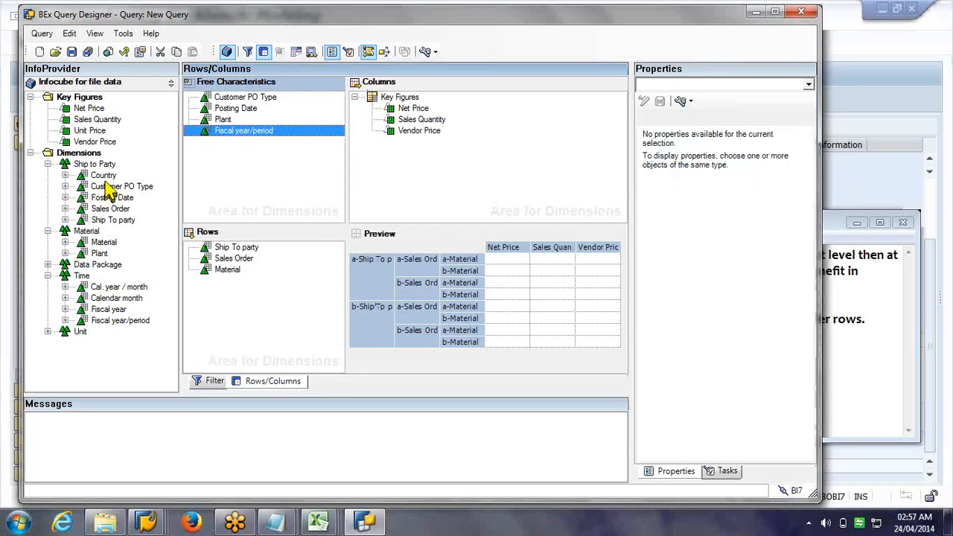
pyautogui.click(104, 176)
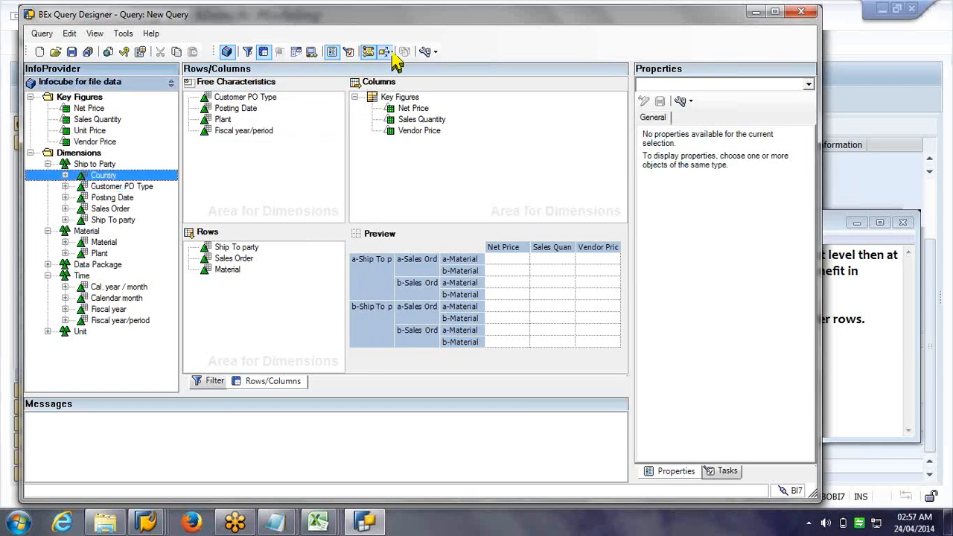
pyautogui.click(434, 53)
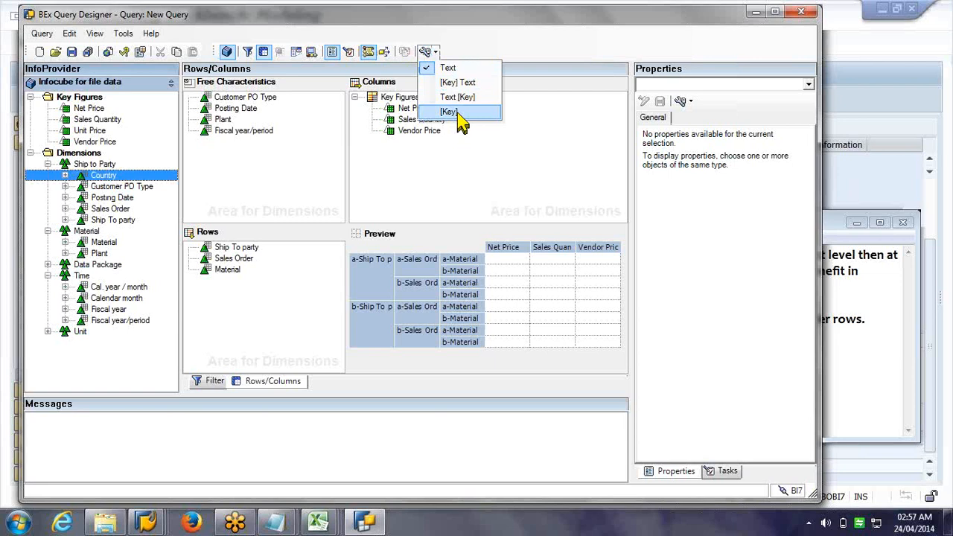
pyautogui.click(467, 83)
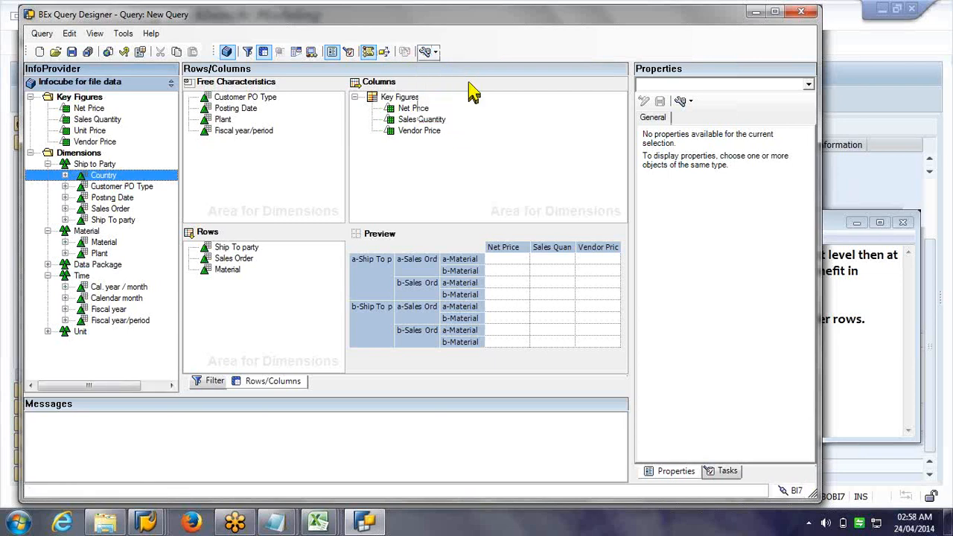
pyautogui.moveTo(180, 219); pyautogui.dragTo(240, 275)
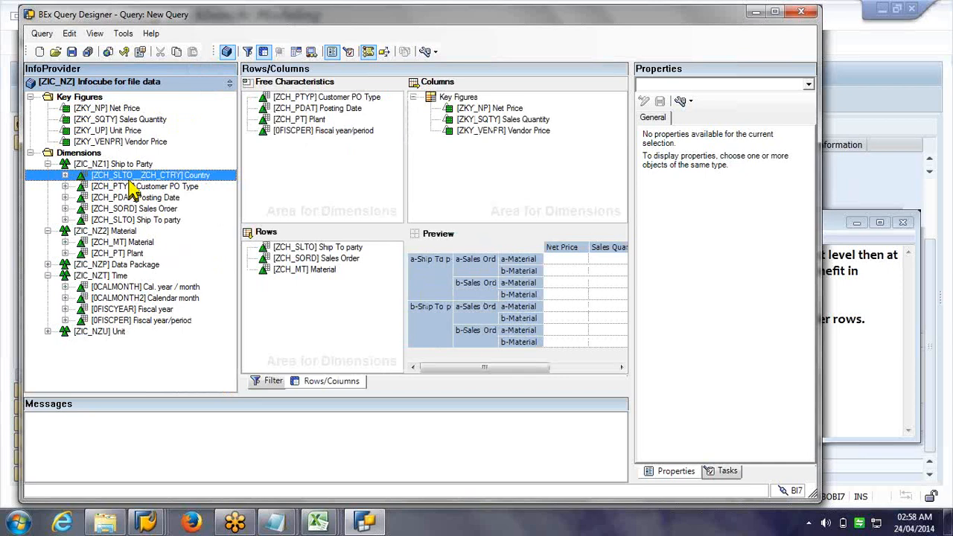
# Step: Add the Country attribute from the Ship to Party dimension to the free characteristics
pyautogui.click(133, 188)
pyautogui.click(126, 177)
pyautogui.moveTo(126, 178); pyautogui.dragTo(311, 173)
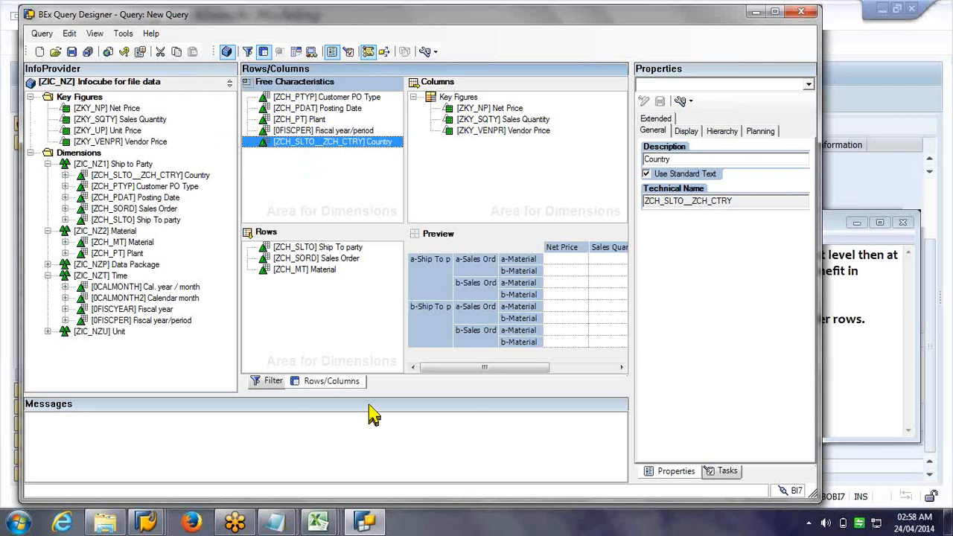
# Step: Select all five free characteristics together and examine the Display As options in their value display properties
pyautogui.hotkey('shift', 'Up')
pyautogui.hotkey('shift', 'Up')
pyautogui.hotkey('shift', 'Up')
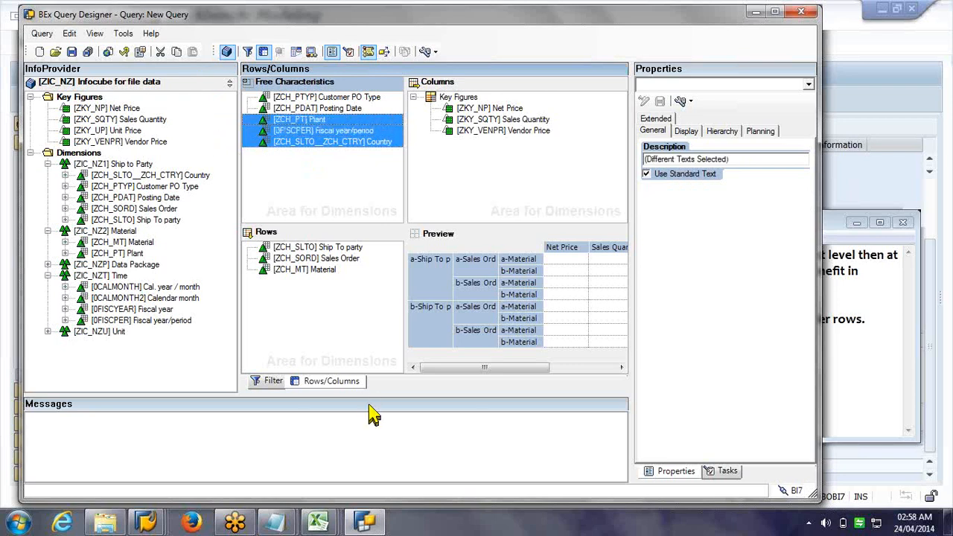
pyautogui.hotkey('shift', 'Up')
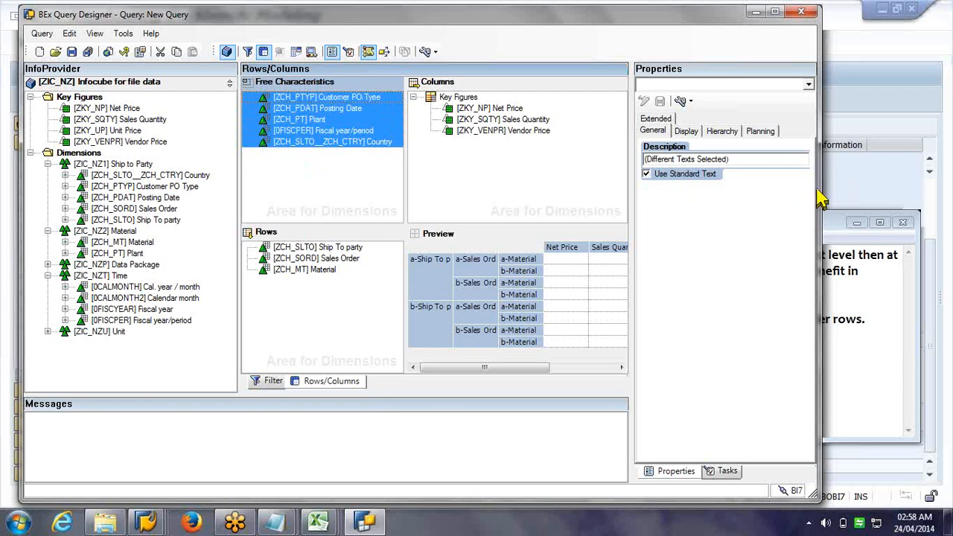
pyautogui.click(942, 34)
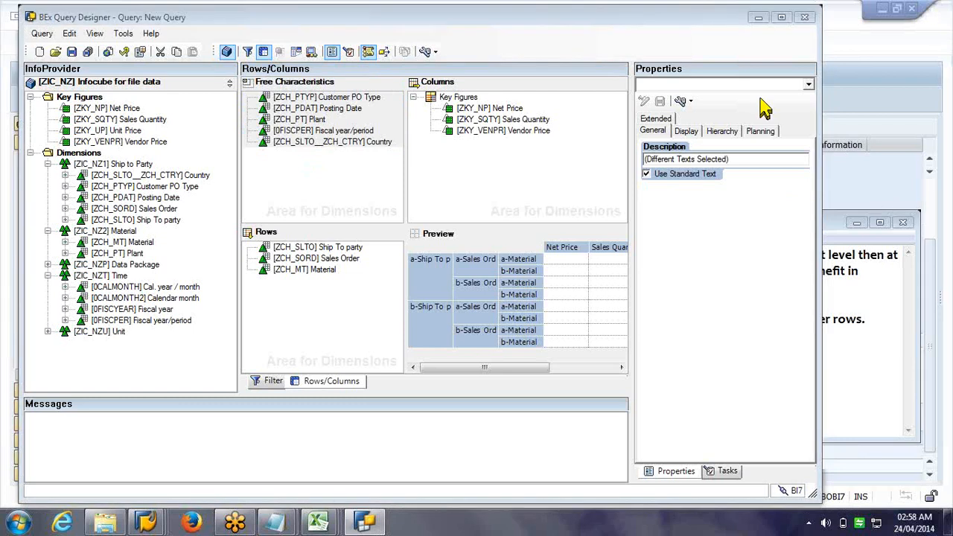
pyautogui.click(681, 133)
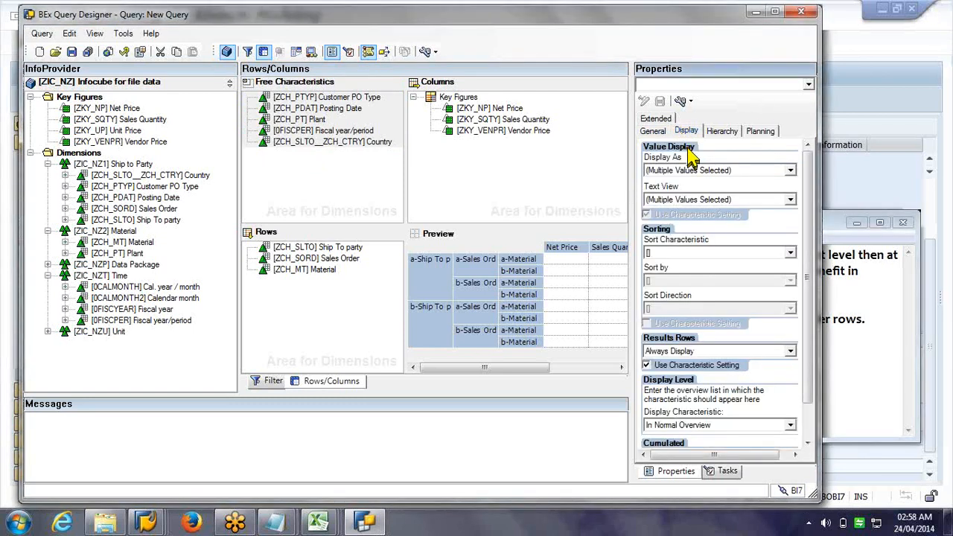
pyautogui.click(687, 171)
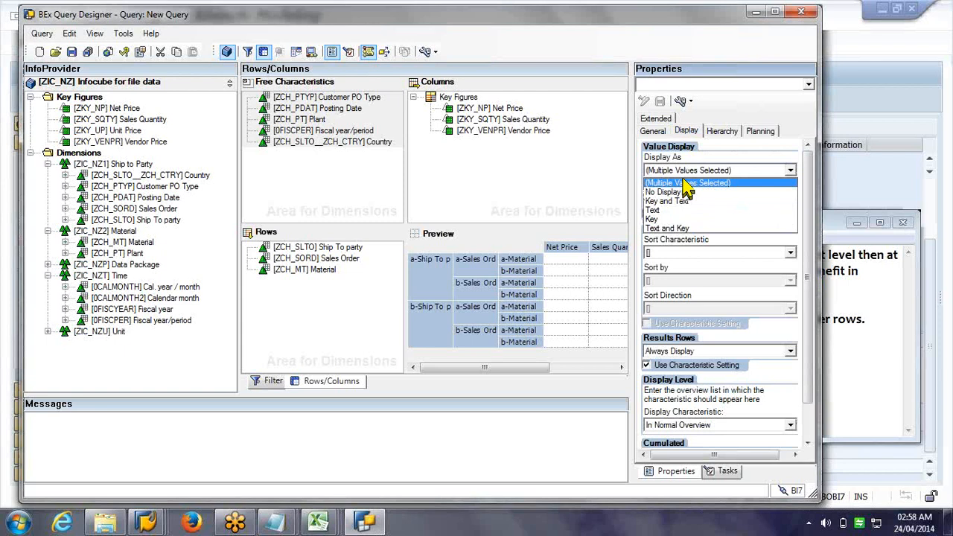
pyautogui.click(673, 37)
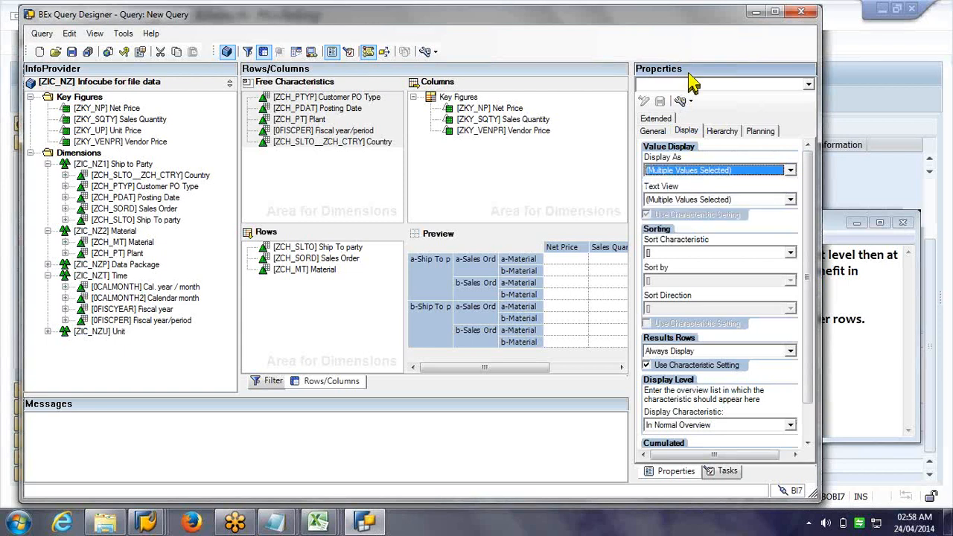
# Step: Try overriding the Fiscal year/period description with "Fiscal year and beriod", and restore its standard text
pyautogui.click(310, 132)
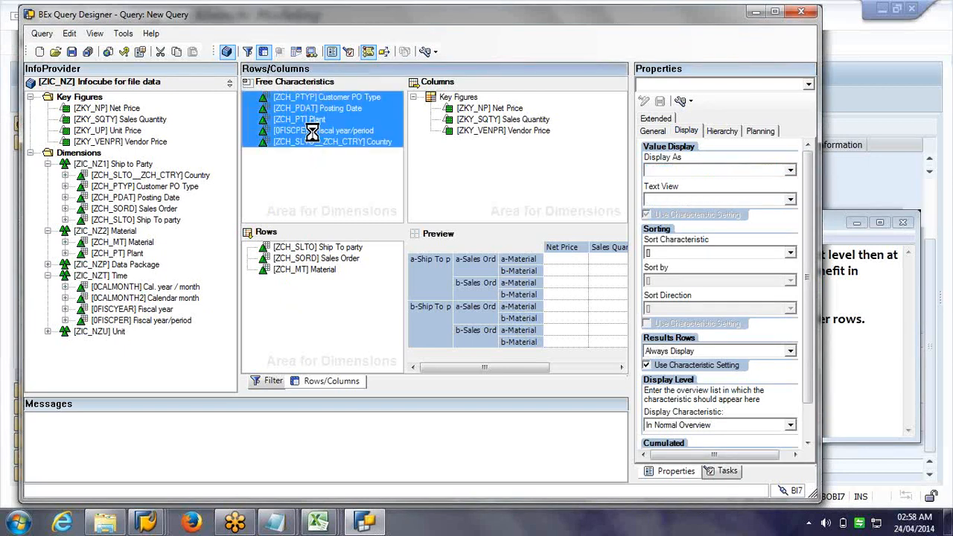
pyautogui.click(657, 133)
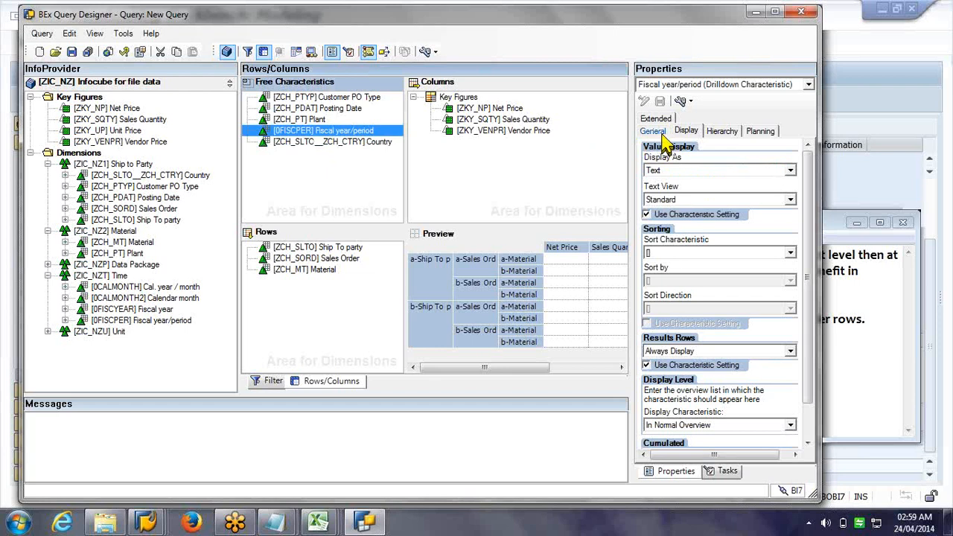
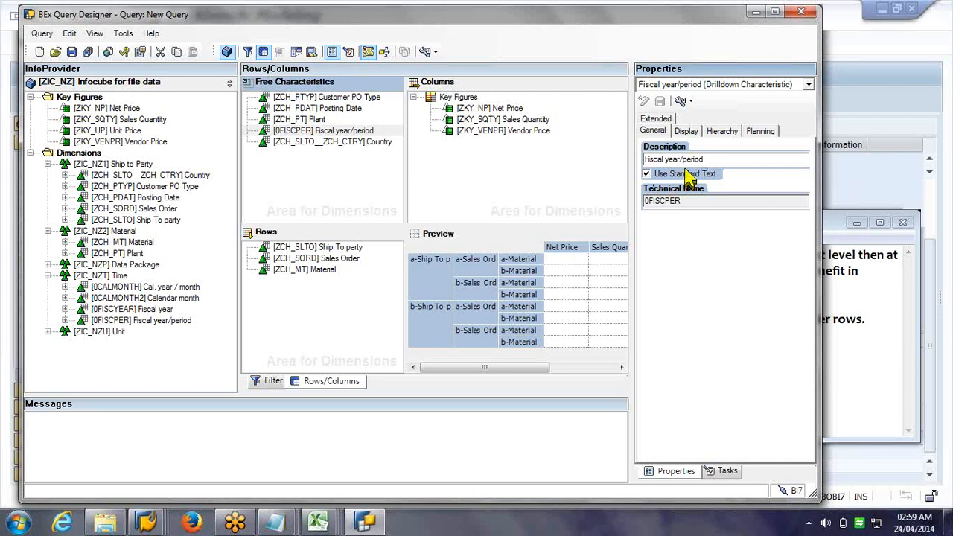
pyautogui.click(646, 173)
pyautogui.write('o')
pyautogui.write('and')
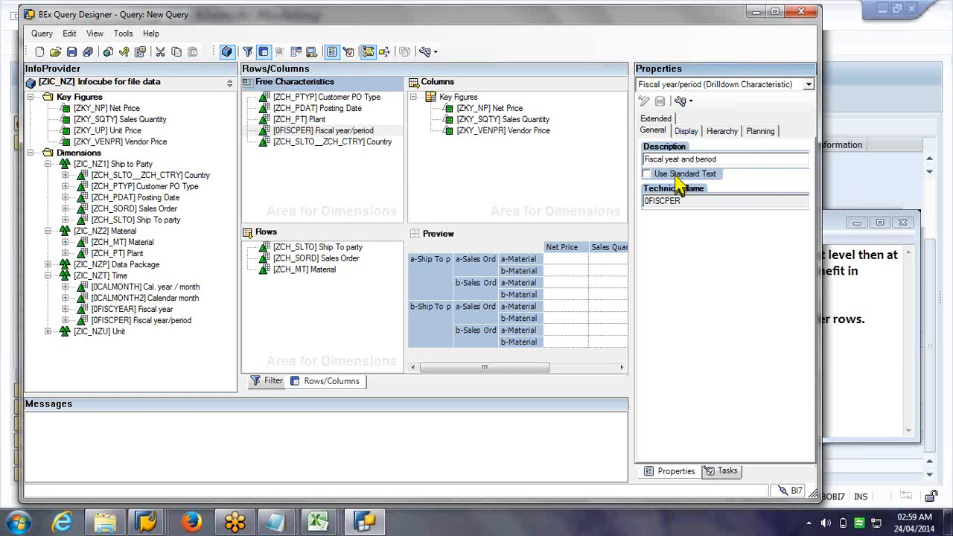
pyautogui.click(646, 174)
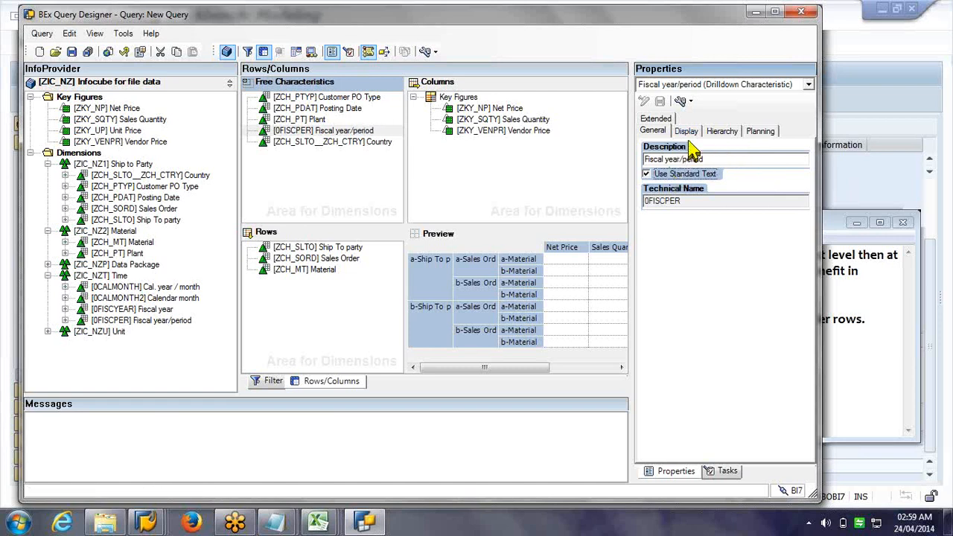
# Step: Set the value display of Fiscal year/period to Key and check its hierarchy properties
pyautogui.click(688, 132)
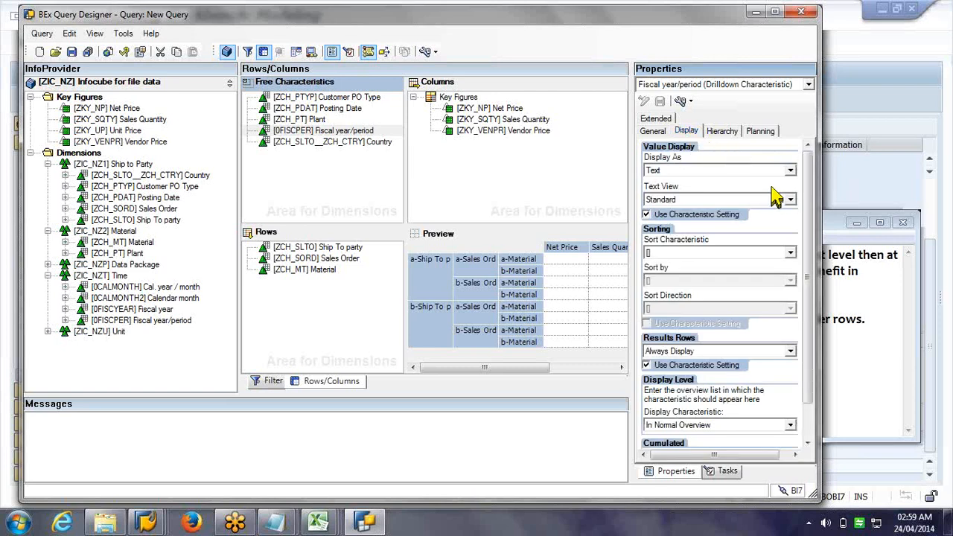
pyautogui.click(789, 171)
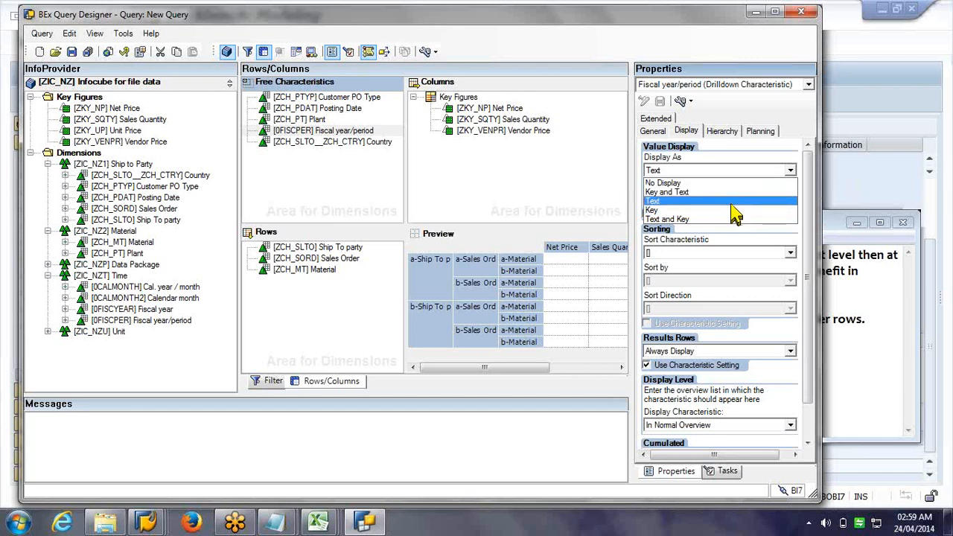
pyautogui.click(734, 210)
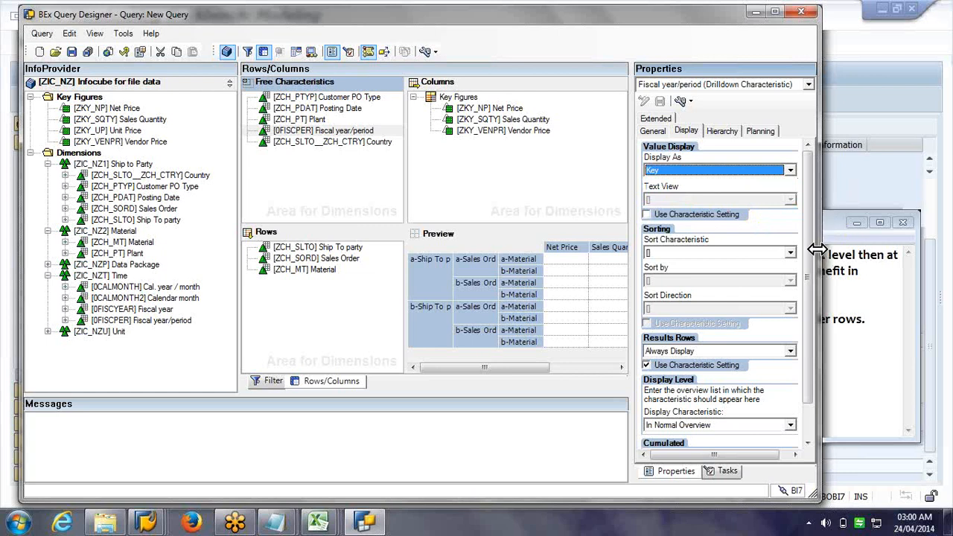
pyautogui.moveTo(813, 256)
pyautogui.mouseDown()
pyautogui.moveTo(822, 278)
pyautogui.moveTo(818, 249)
pyautogui.mouseUp()
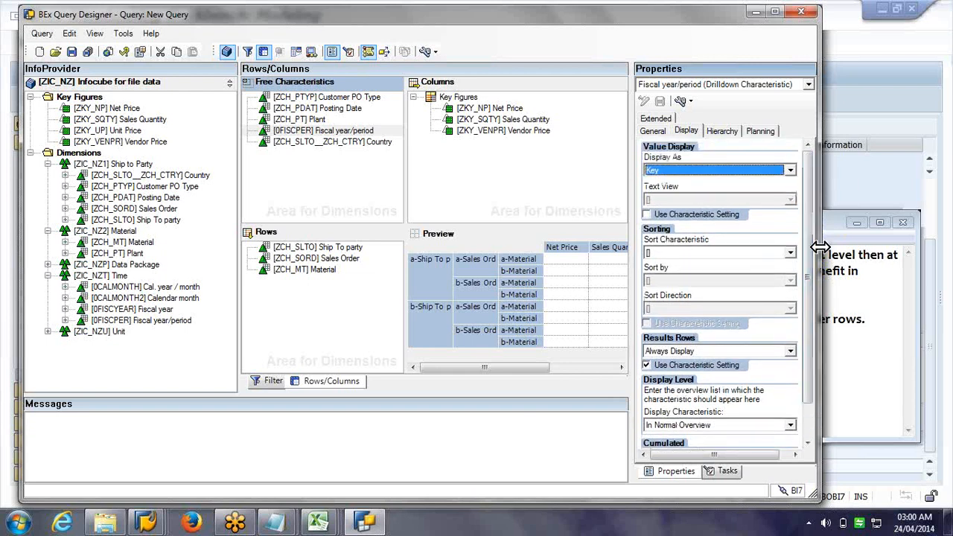
pyautogui.click(686, 129)
pyautogui.click(726, 134)
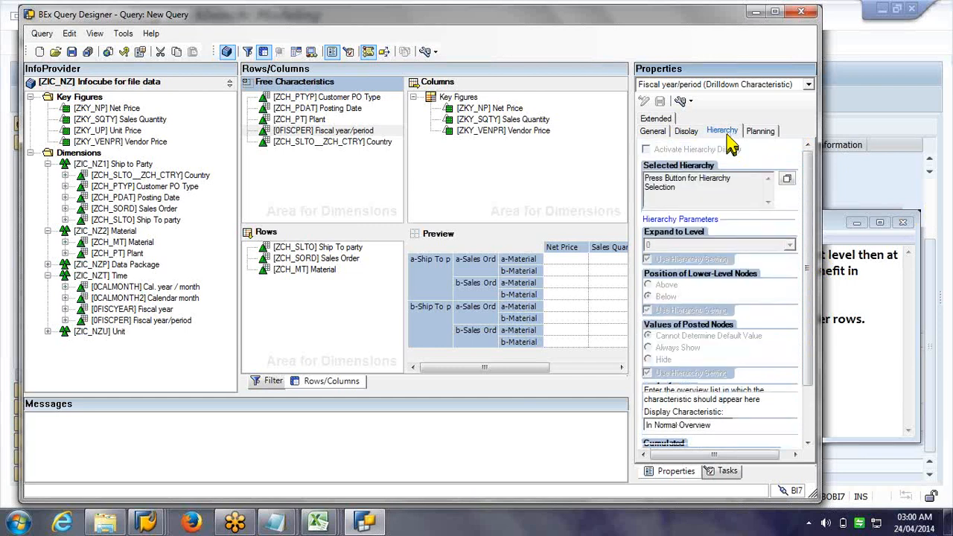
pyautogui.click(686, 131)
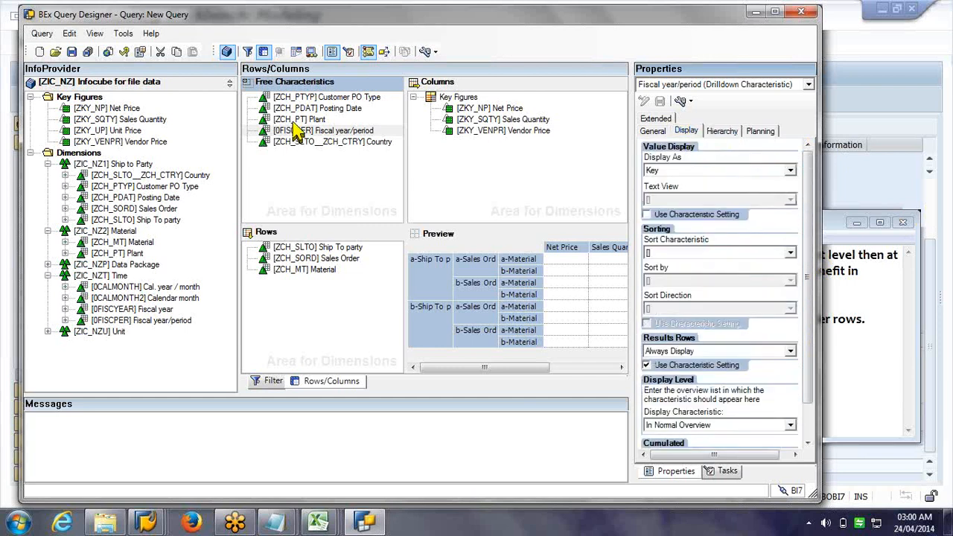
# Step: Set the value display of the free characteristic Plant to Key
pyautogui.click(296, 119)
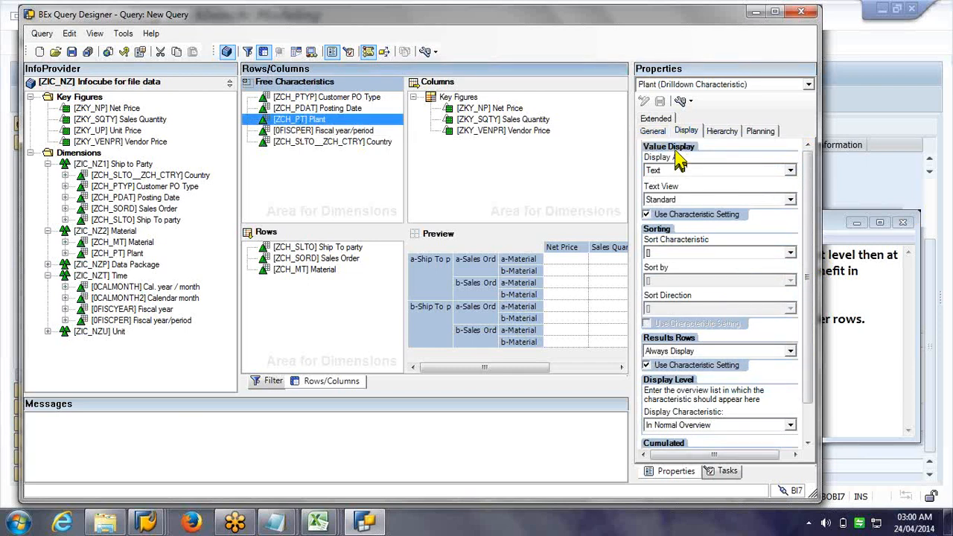
pyautogui.click(658, 132)
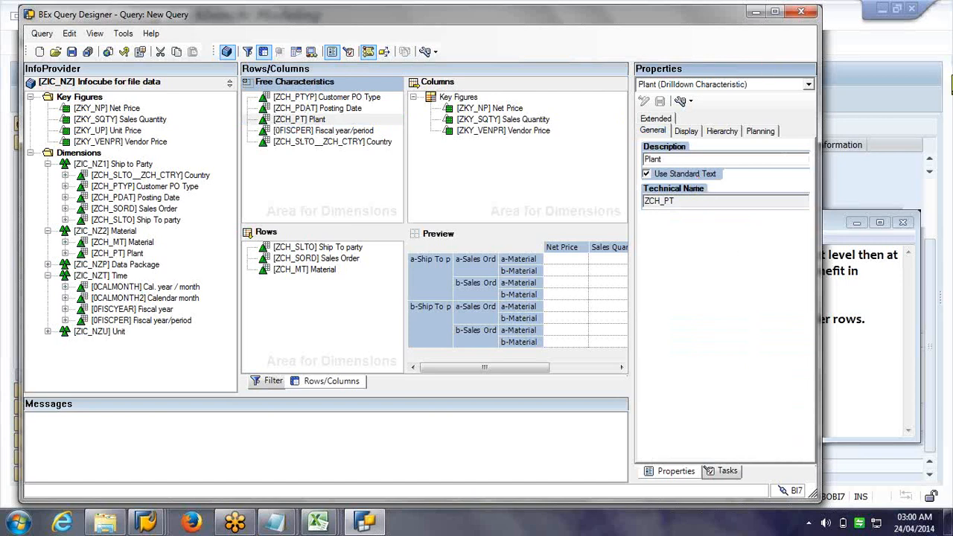
pyautogui.click(685, 131)
pyautogui.click(703, 170)
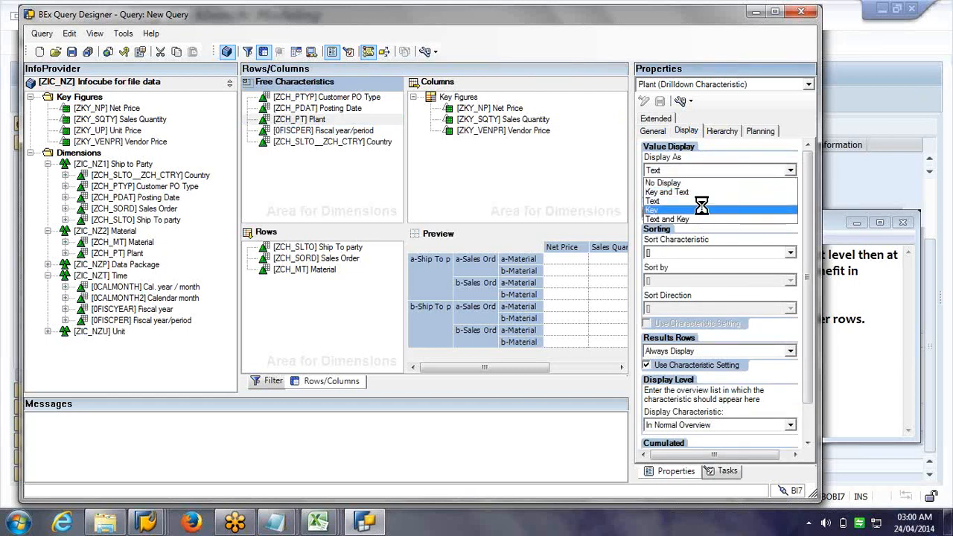
pyautogui.click(702, 209)
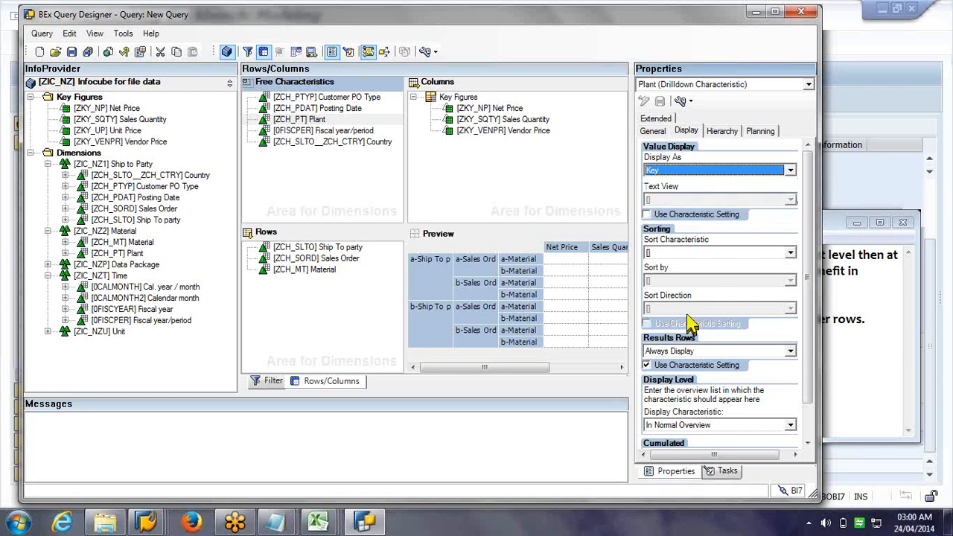
# Step: Set the value display of the row characteristic Ship To party to Key
pyautogui.click(586, 189)
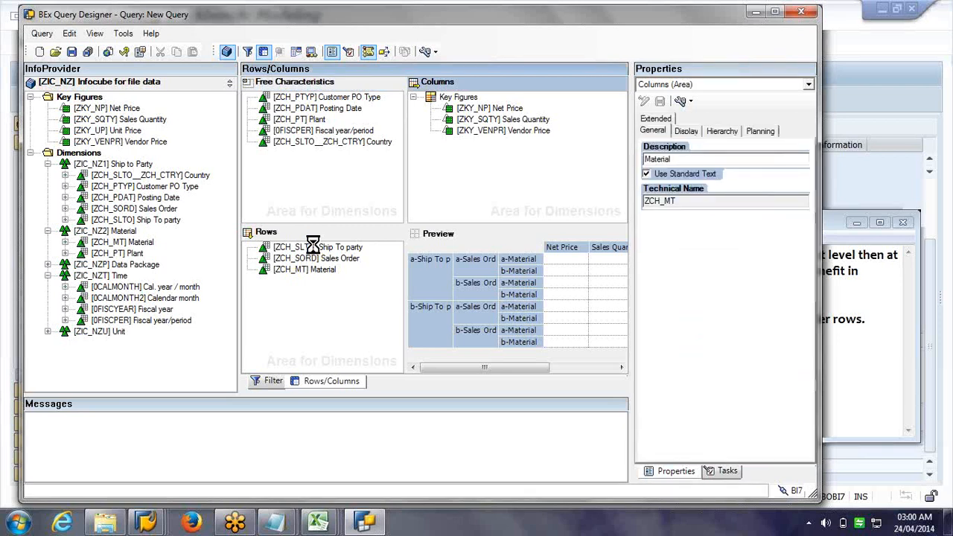
pyautogui.click(313, 246)
pyautogui.click(686, 130)
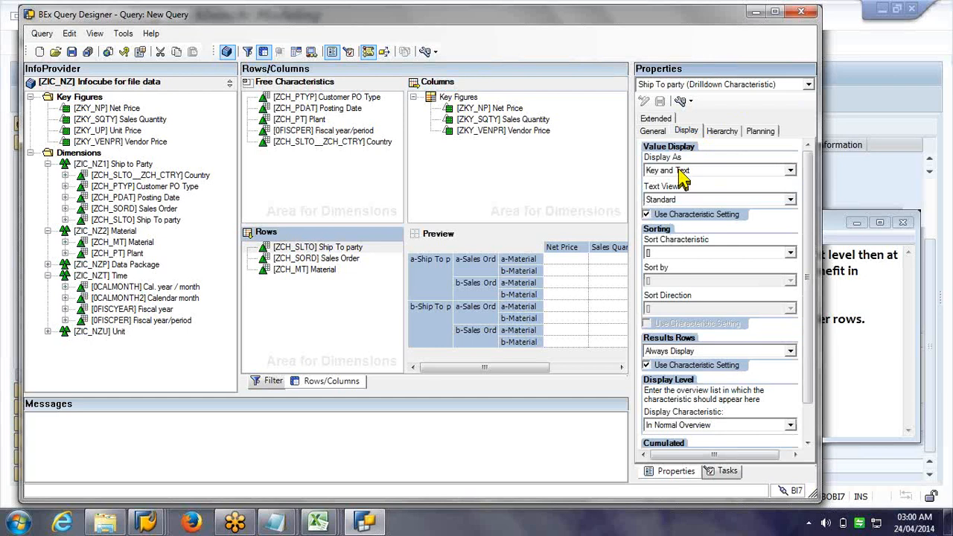
pyautogui.click(678, 171)
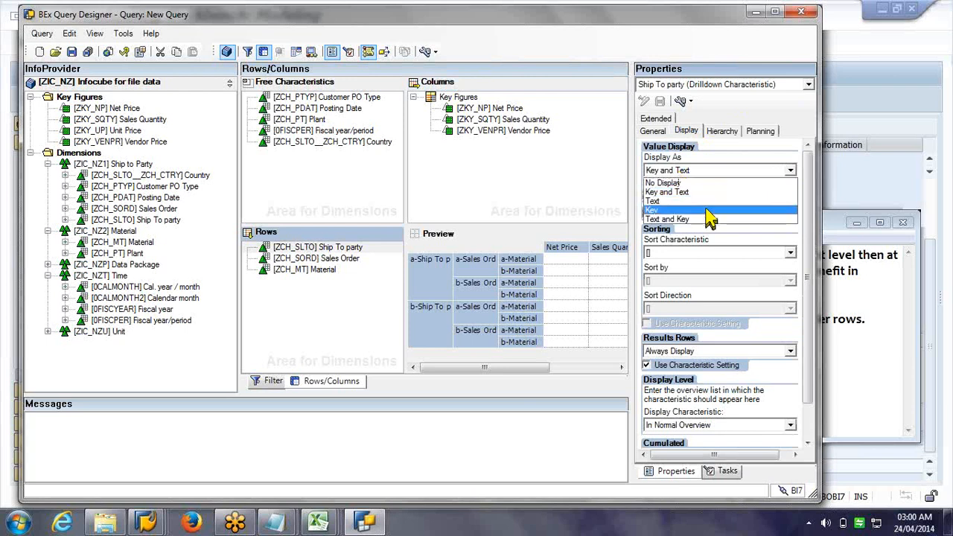
pyautogui.click(708, 212)
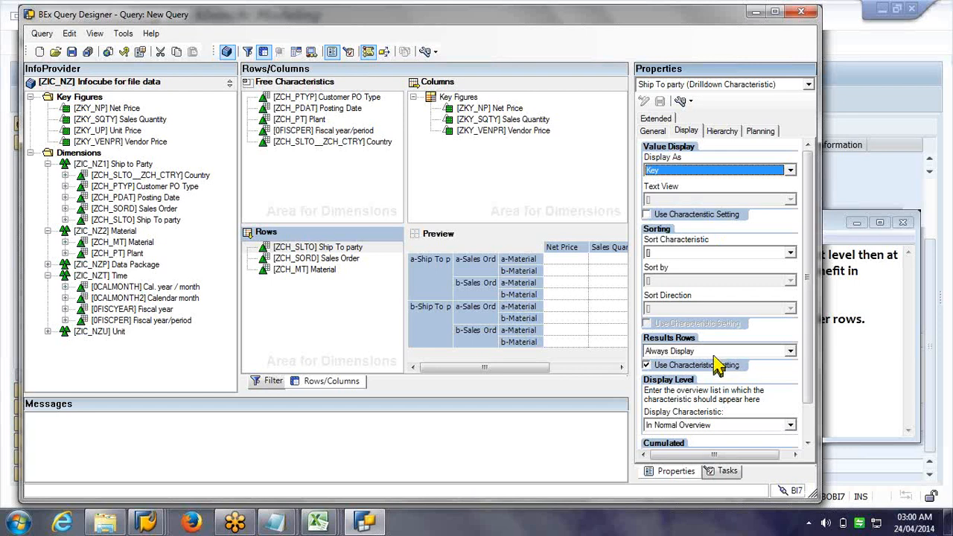
# Step: Switch to the Excel workbook Query on Cube, dismiss the BW Server Error dialog, and return to BEx Query Designer
pyautogui.click(329, 525)
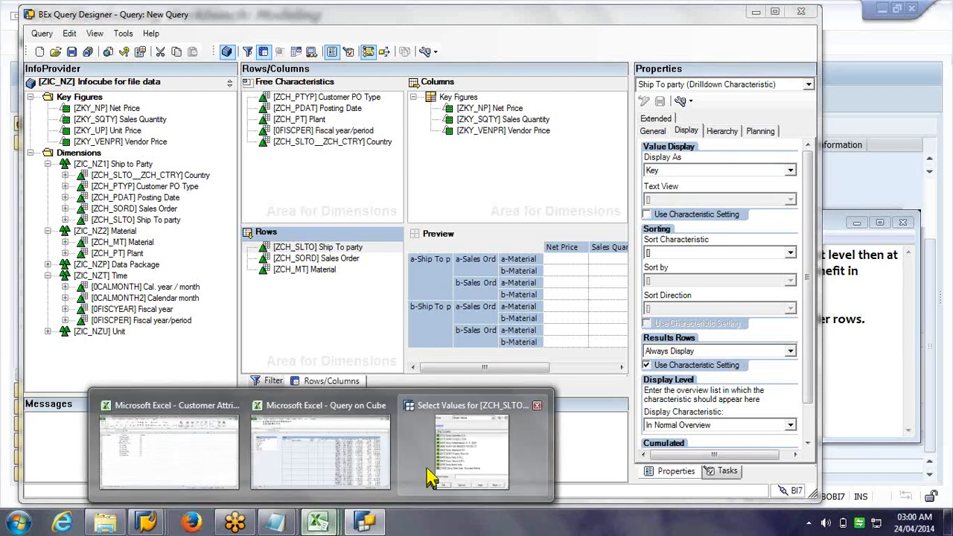
pyautogui.moveTo(408, 468)
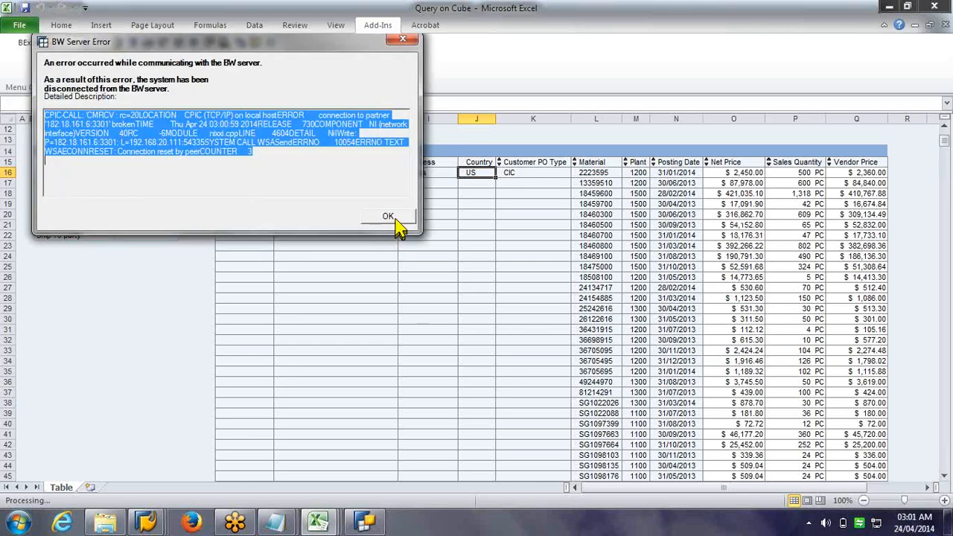
pyautogui.click(392, 216)
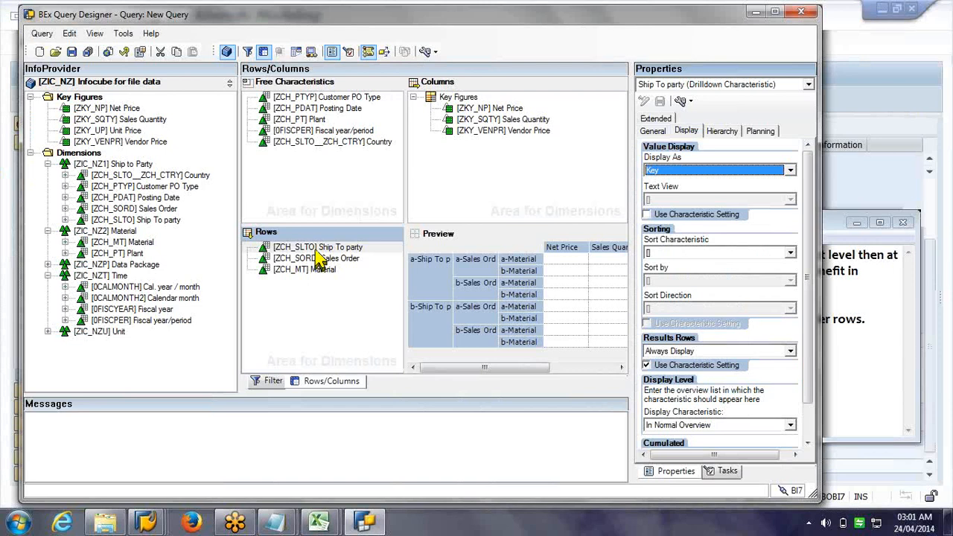
# Step: Open the value display properties of the row characteristic Sales Order
pyautogui.click(315, 249)
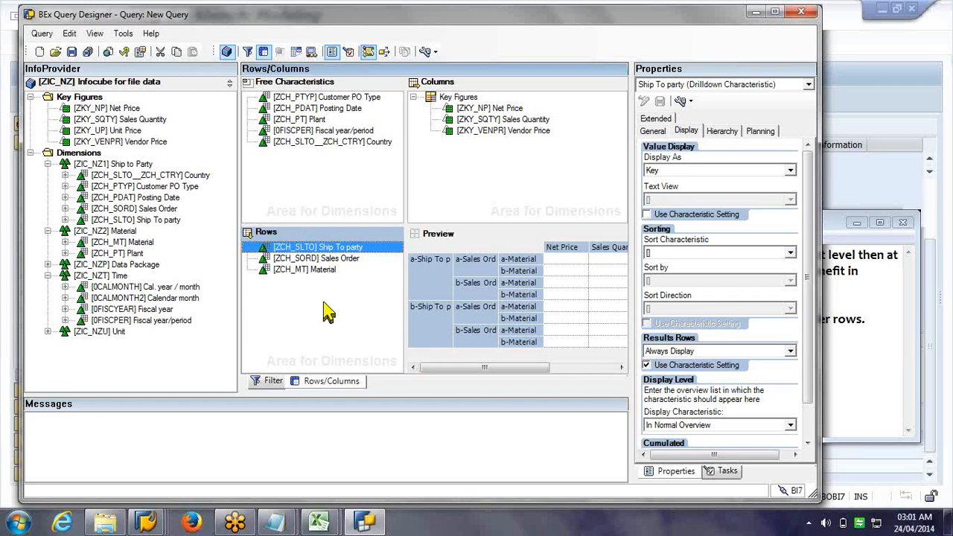
pyautogui.click(296, 259)
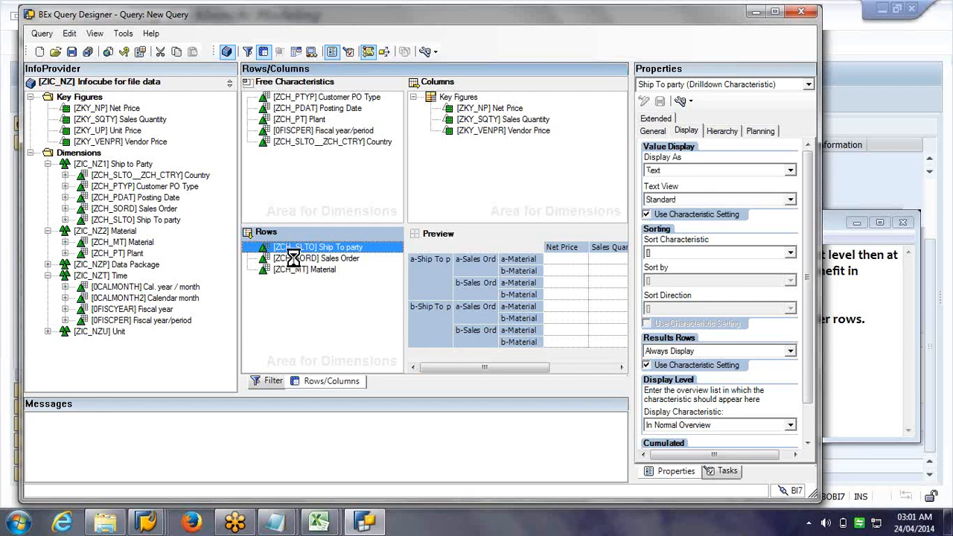
# Step: Set the Sales Order characteristic's result rows to Always Suppress, and review the value display options available for Material
pyautogui.click(703, 351)
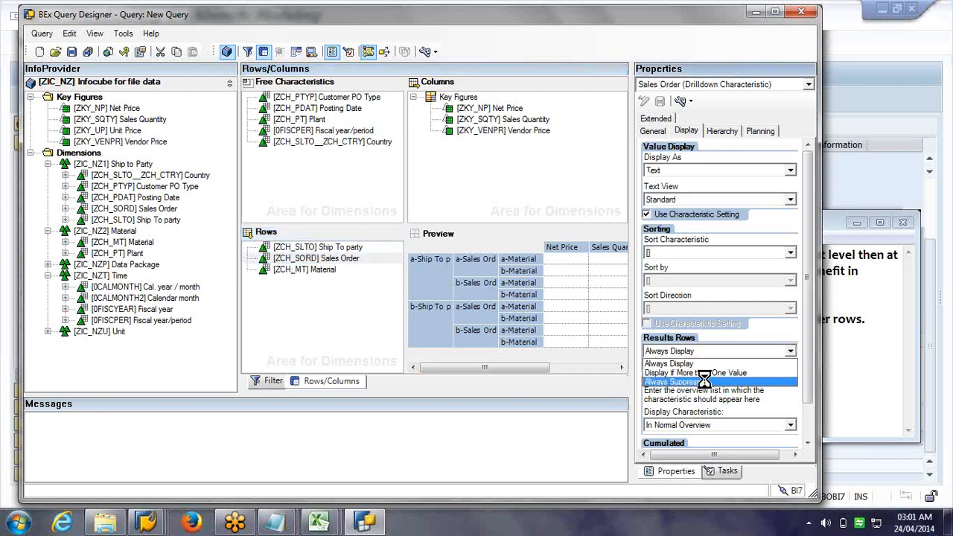
pyautogui.click(703, 374)
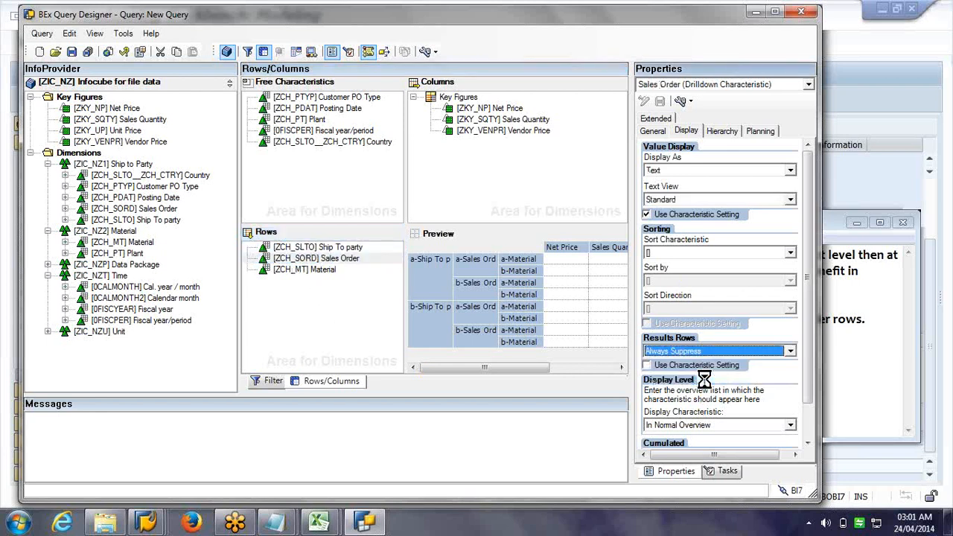
pyautogui.click(311, 269)
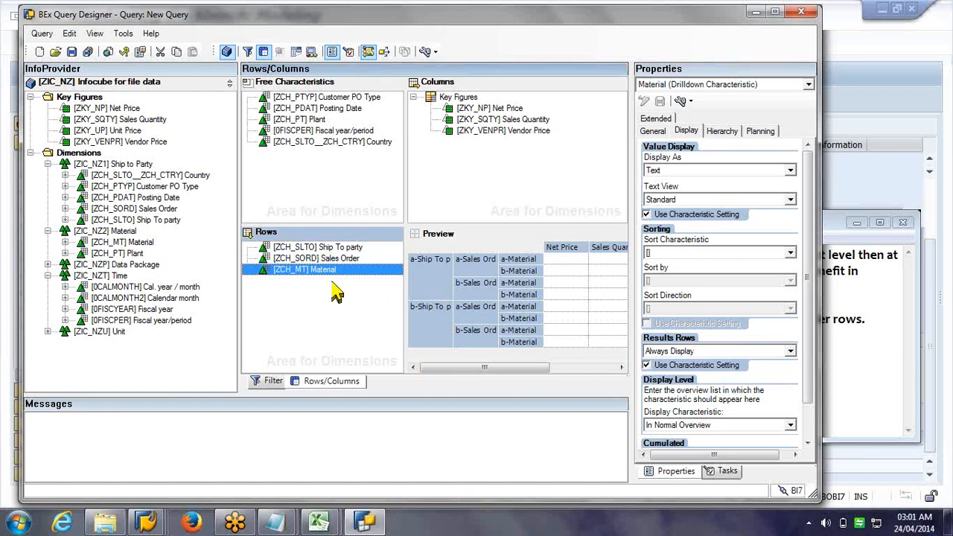
pyautogui.click(680, 174)
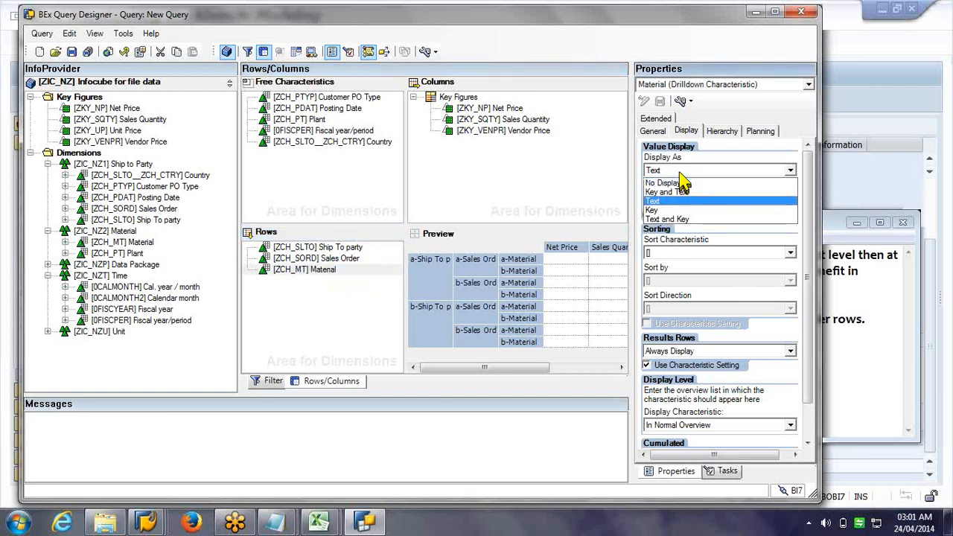
pyautogui.click(322, 259)
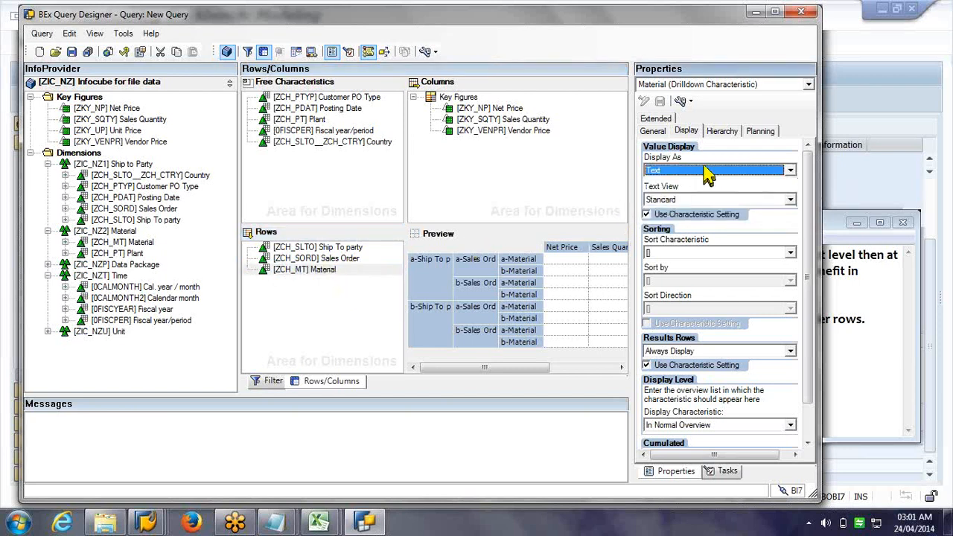
# Step: Look up the technical name of the Sales Order characteristic in its general properties and select it
pyautogui.click(328, 261)
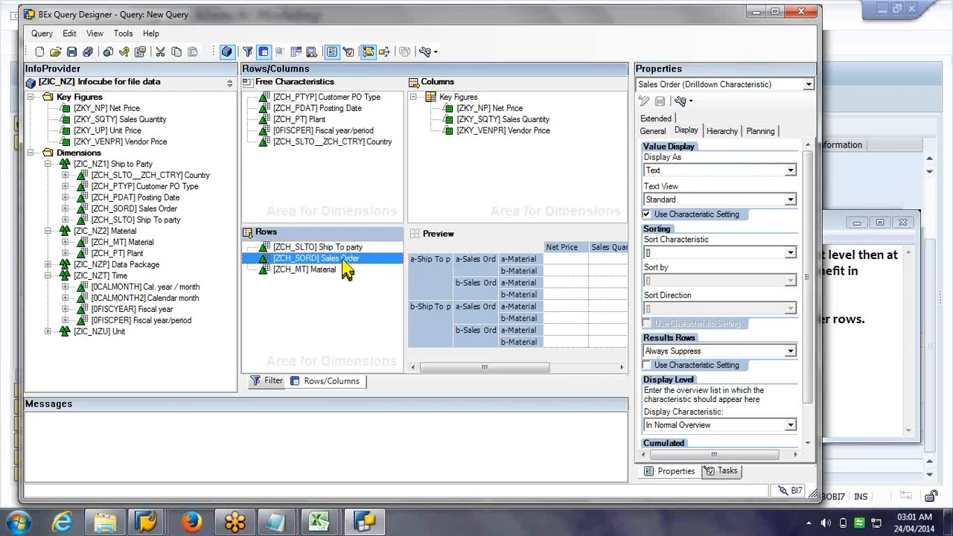
pyautogui.click(653, 132)
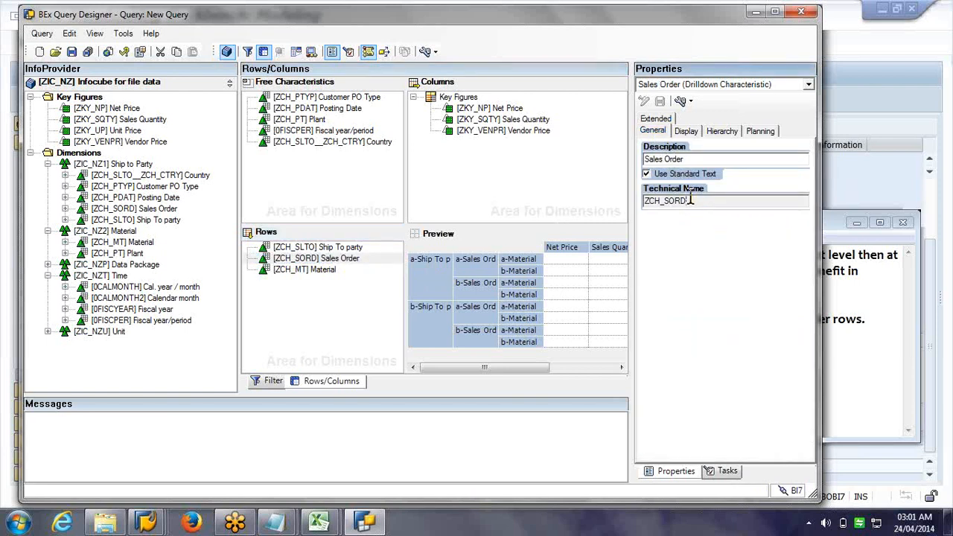
pyautogui.moveTo(693, 199); pyautogui.dragTo(636, 201)
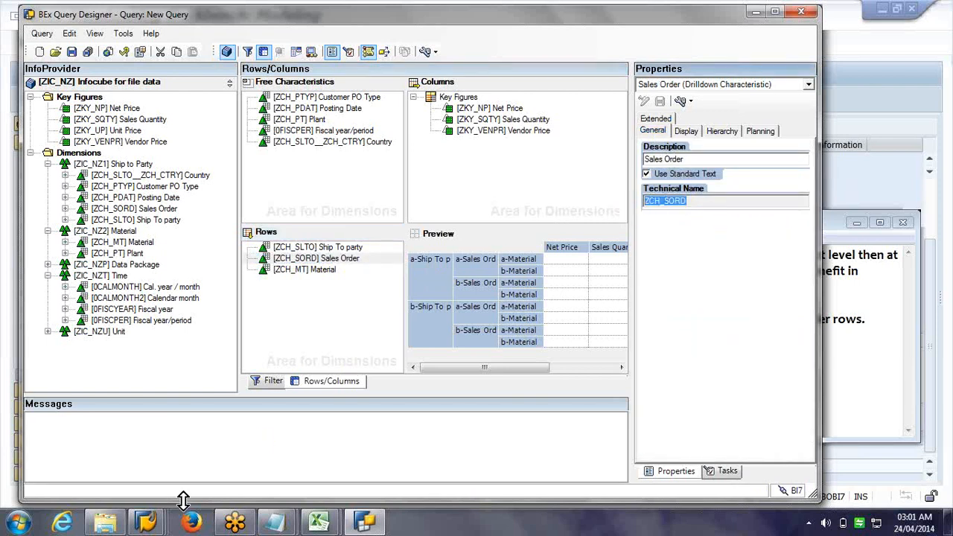
# Step: Switch to the SAP GUI Edit InfoObjects screen and display the characteristic ZCH_SORD
pyautogui.click(147, 523)
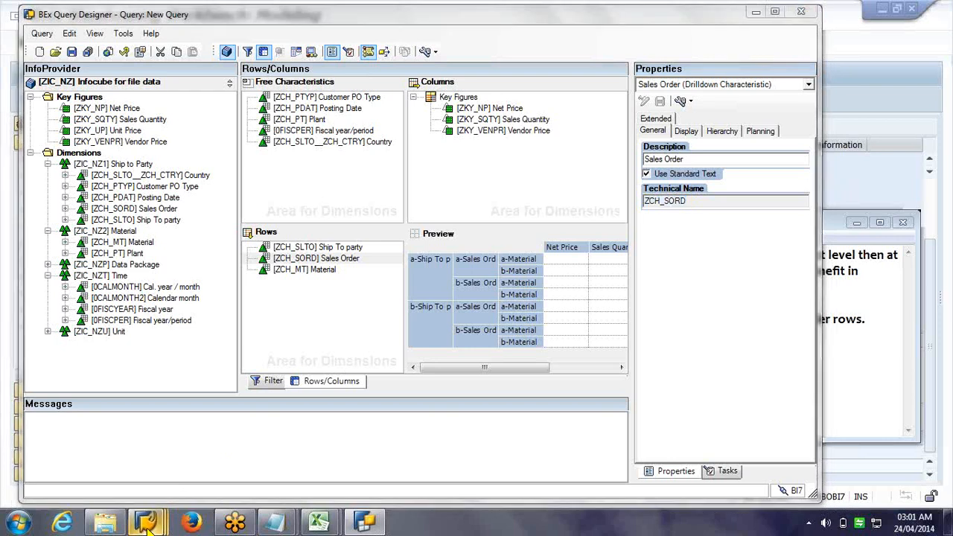
pyautogui.moveTo(159, 527)
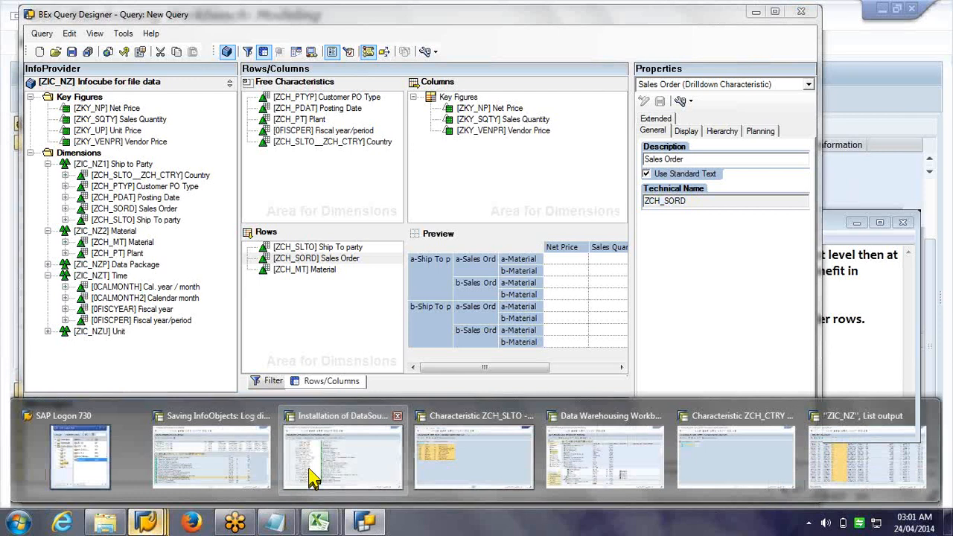
pyautogui.moveTo(642, 483)
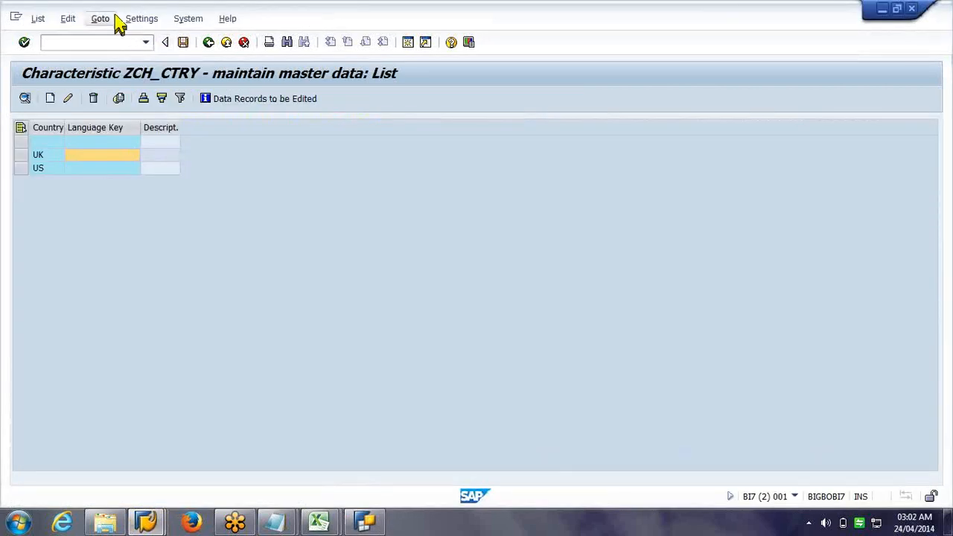
pyautogui.press('F3')
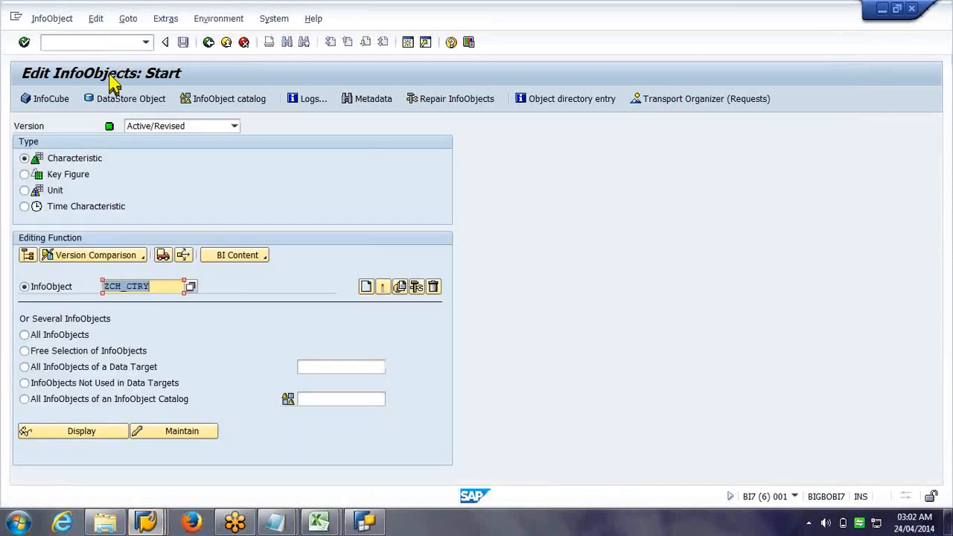
pyautogui.click(101, 437)
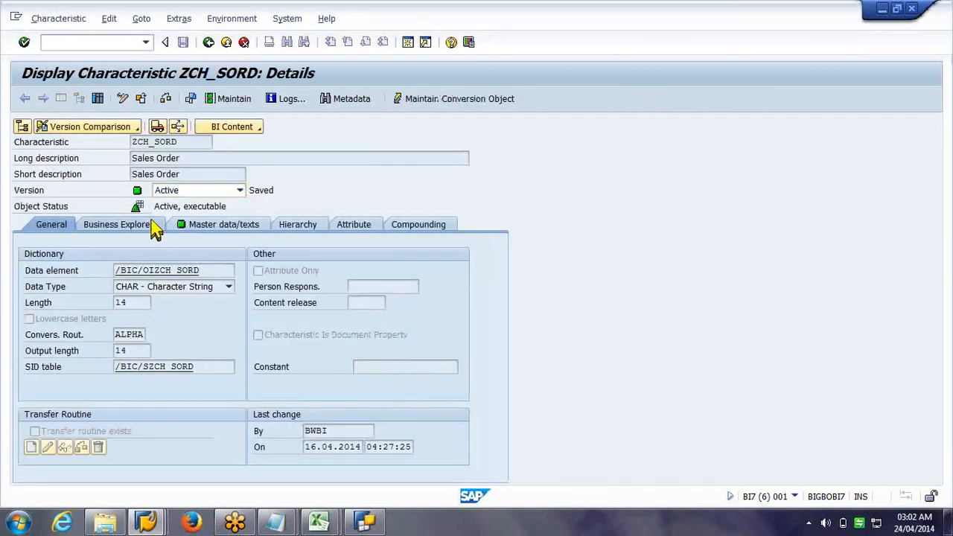
# Step: Examine the Business Explorer settings of ZCH_SORD, including the available options for its Display setting
pyautogui.click(151, 223)
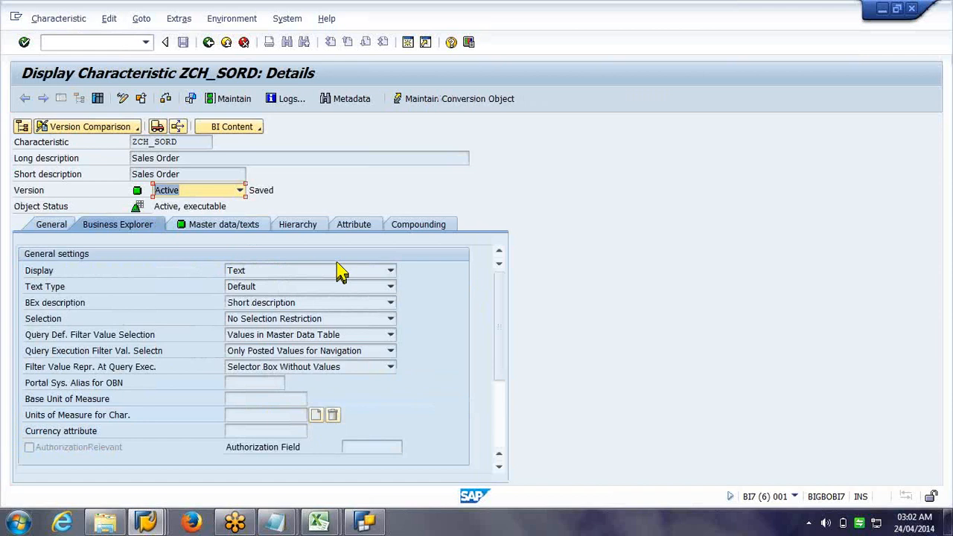
pyautogui.click(391, 271)
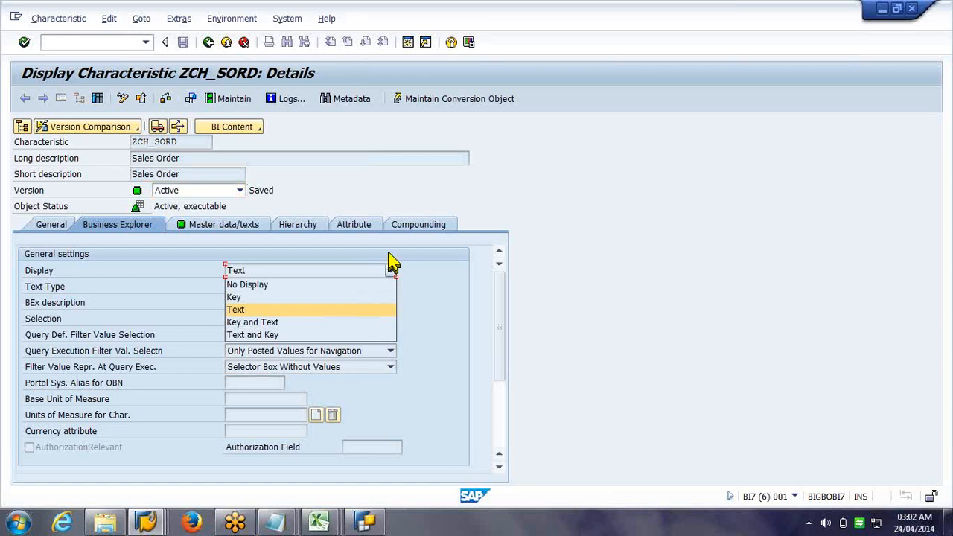
pyautogui.click(224, 272)
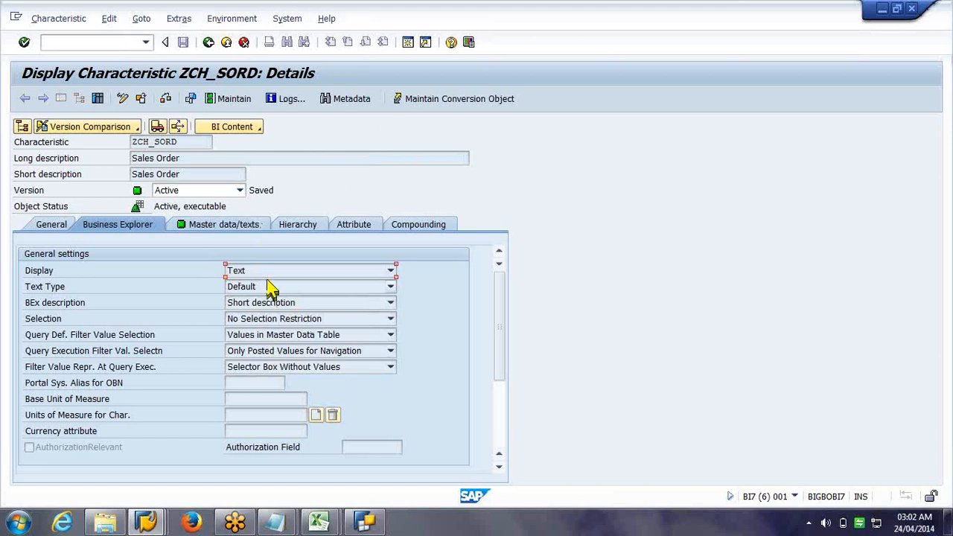
# Step: Return to BEx Query Designer and view the display properties of the Sales Order characteristic
pyautogui.click(881, 10)
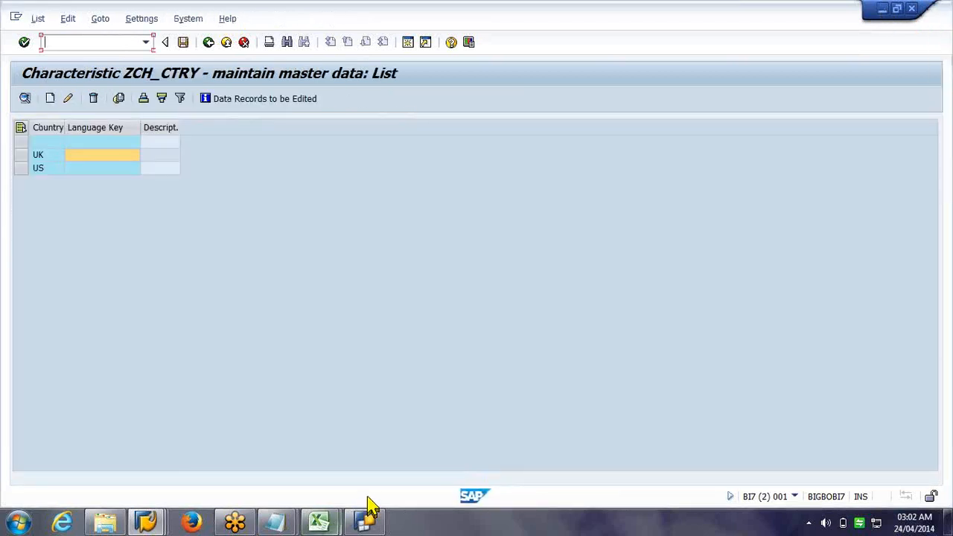
pyautogui.click(370, 520)
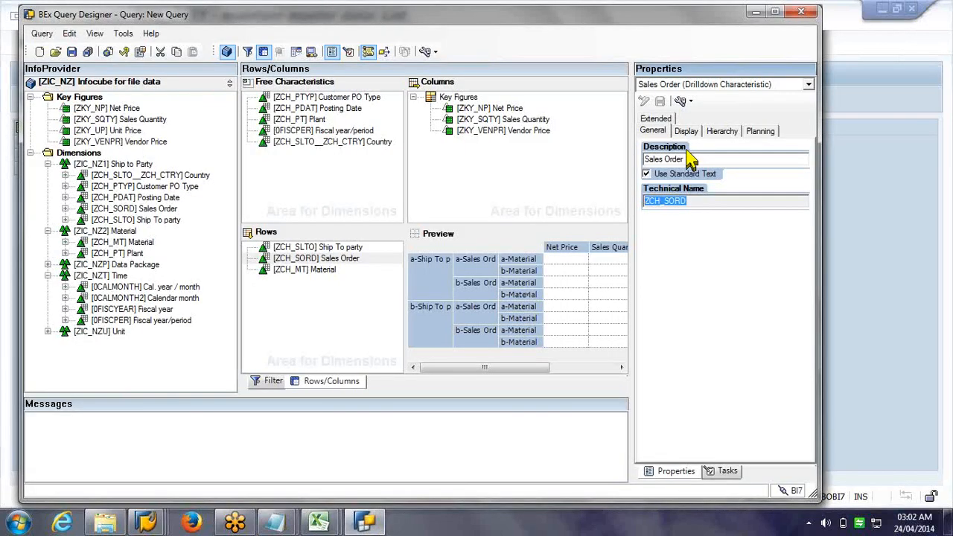
pyautogui.click(690, 132)
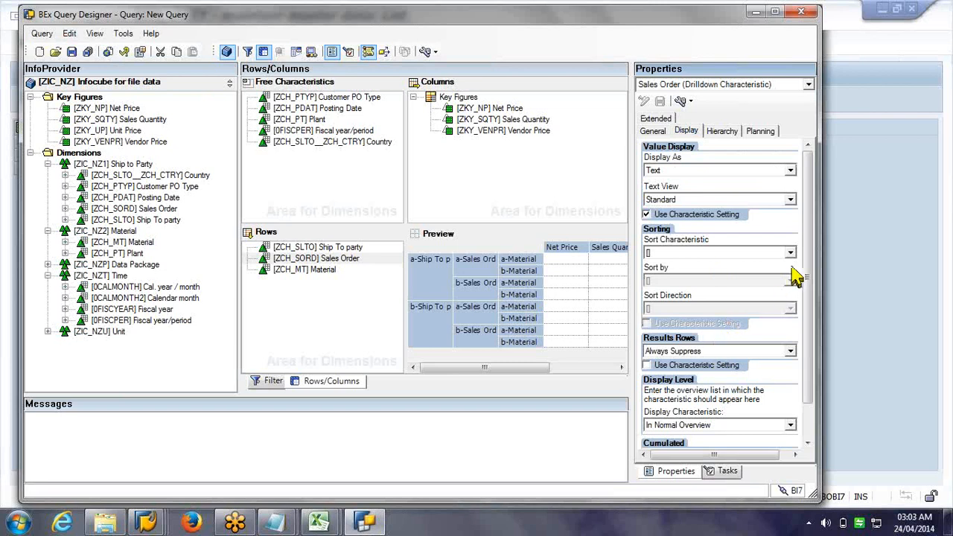
# Step: Set the Net Price key figure to Hide (Can Be Shown) and the Sales Quantity key figure to Always Hide
pyautogui.click(489, 109)
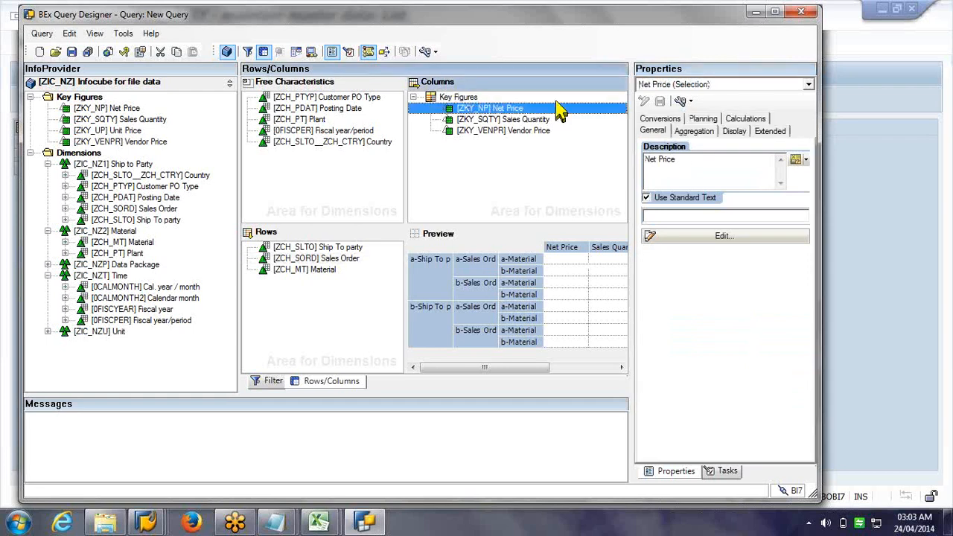
pyautogui.click(737, 132)
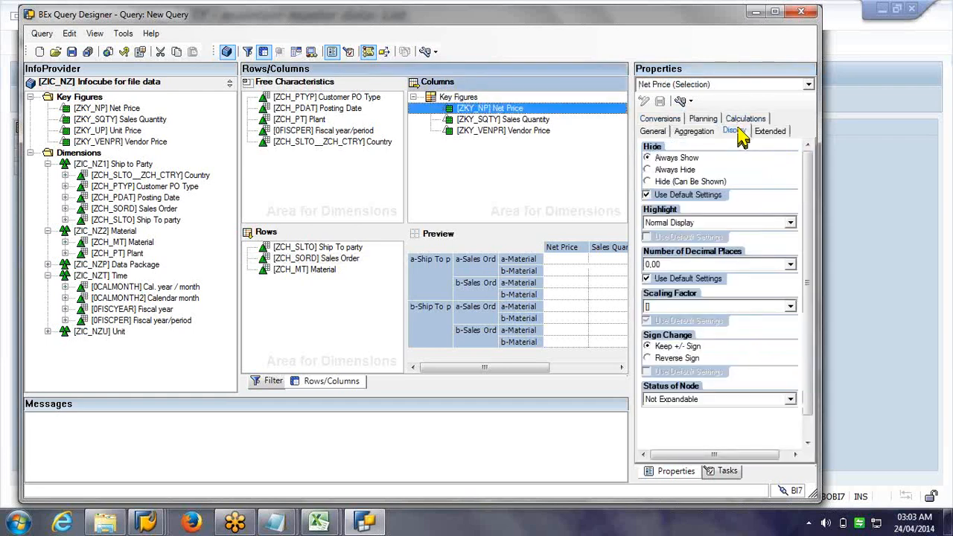
pyautogui.click(696, 182)
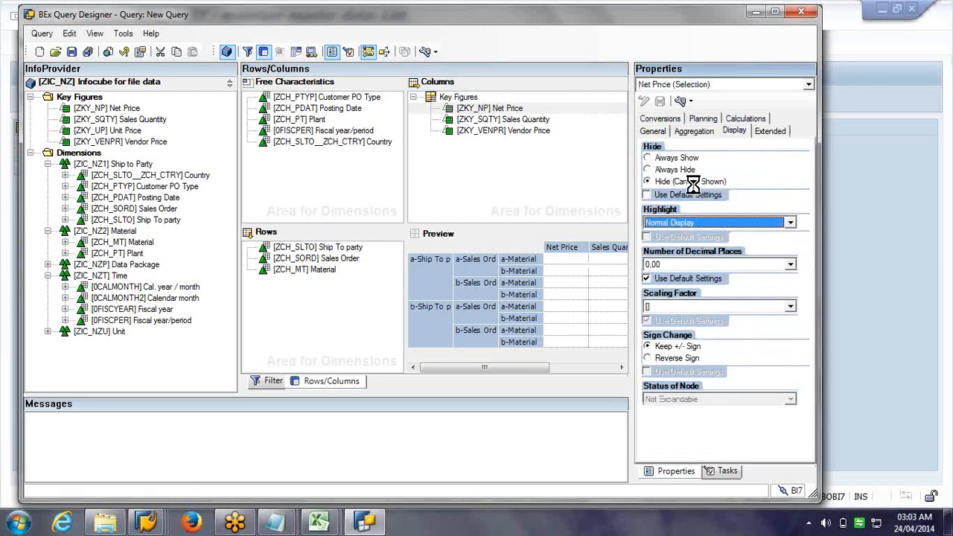
pyautogui.click(521, 119)
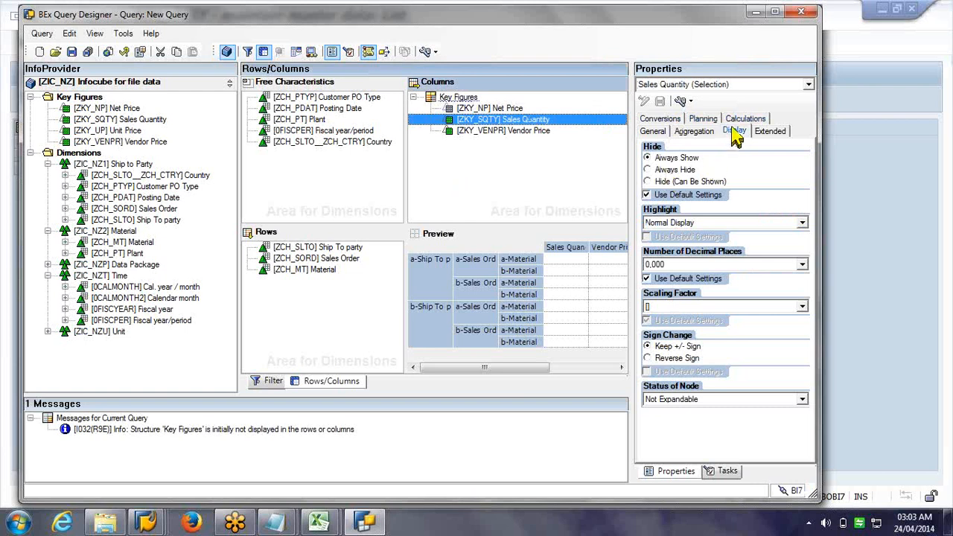
pyautogui.click(680, 170)
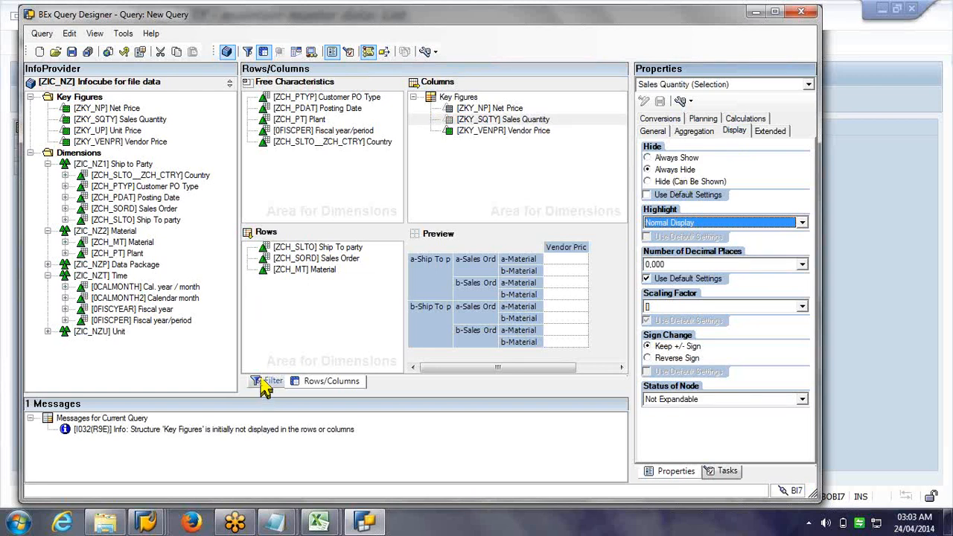
# Step: Start saving the query to Favorites and enter the description "Nav attr report"
pyautogui.click(72, 52)
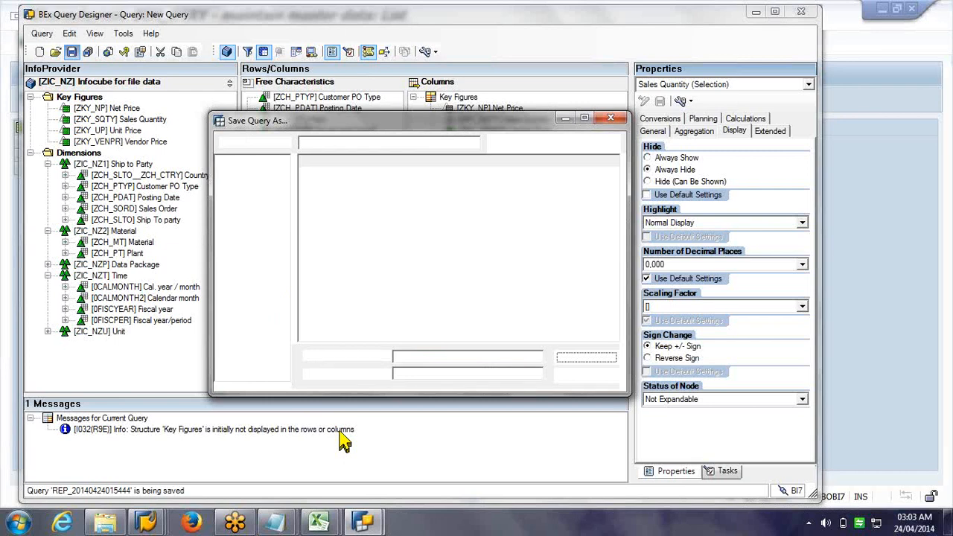
pyautogui.moveTo(484, 356); pyautogui.dragTo(383, 356)
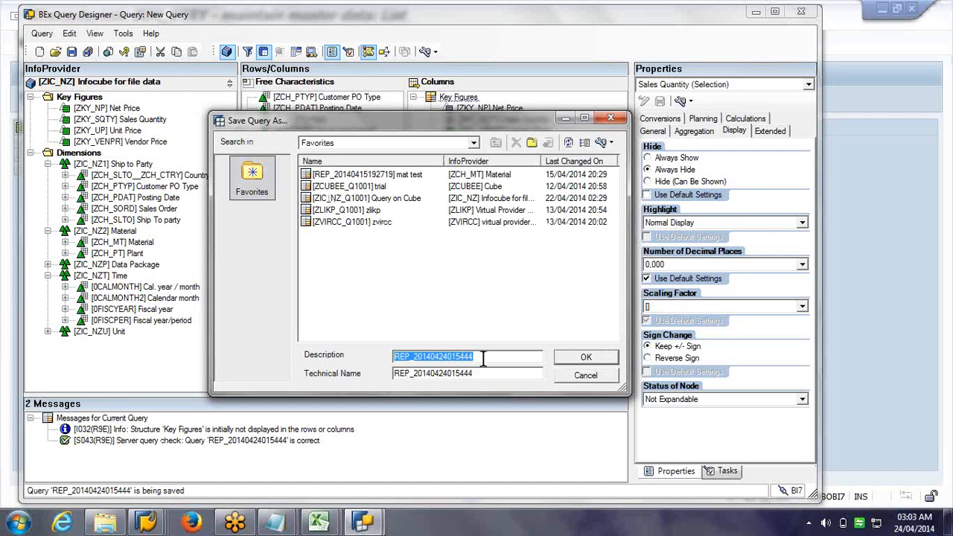
pyautogui.moveTo(482, 356); pyautogui.dragTo(432, 357)
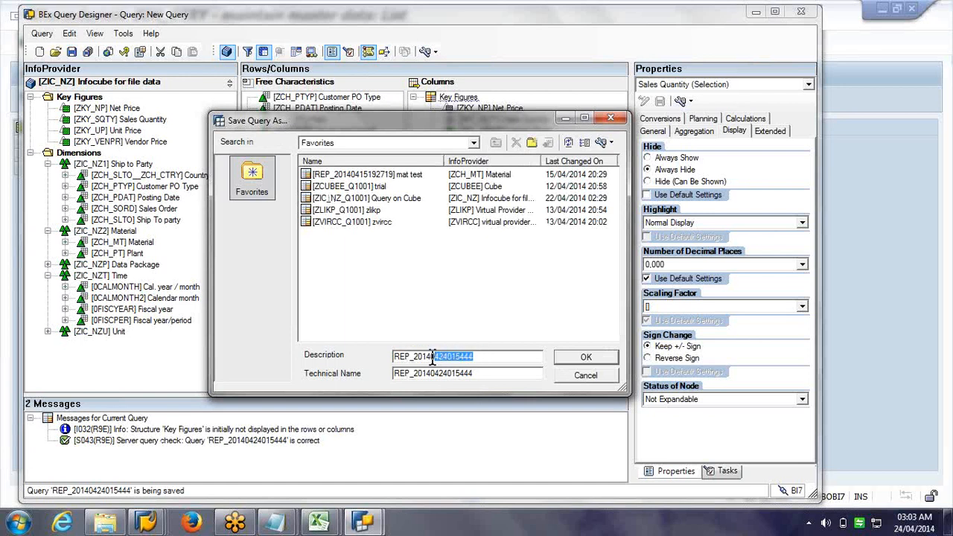
pyautogui.click(437, 357)
pyautogui.moveTo(446, 357); pyautogui.dragTo(398, 356)
pyautogui.click(485, 356)
pyautogui.moveTo(484, 356); pyautogui.dragTo(376, 365)
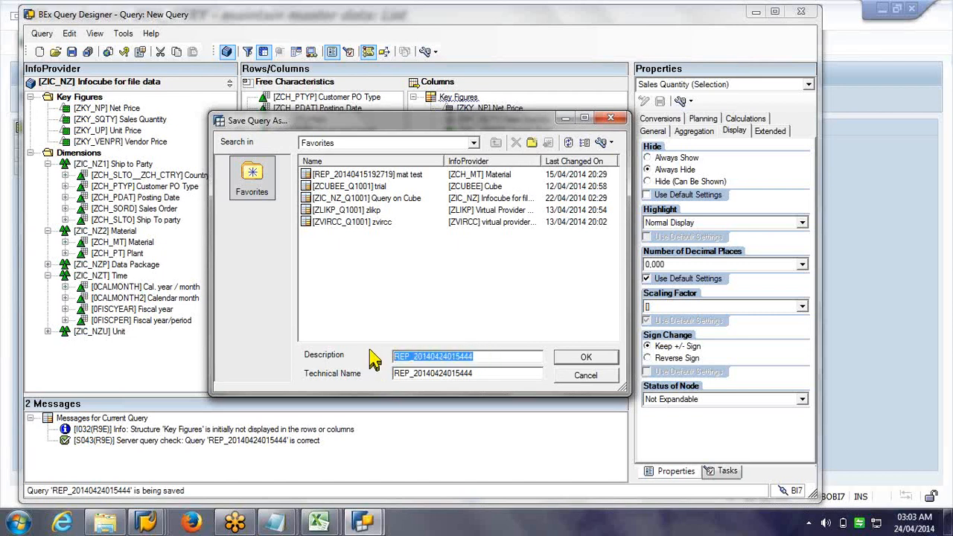
pyautogui.write('Nv')
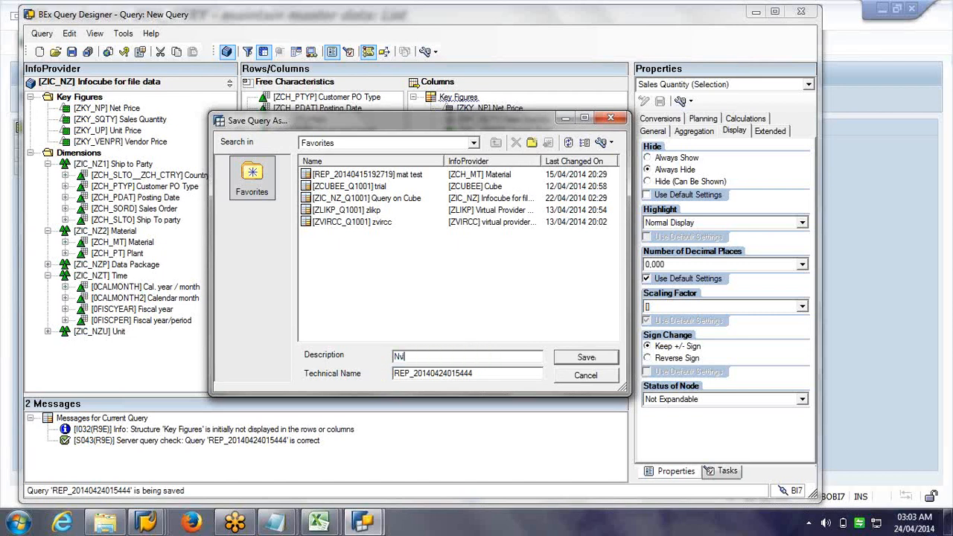
pyautogui.write('av')
pyautogui.write(' aTTR')
pyautogui.write(' reoo')
pyautogui.press('BackSpace')
pyautogui.press('BackSpace')
pyautogui.write('port')
pyautogui.press('Tab')
pyautogui.click(451, 357)
pyautogui.press('BackSpace')
pyautogui.press('BackSpace')
pyautogui.press('BackSpace')
pyautogui.write('ttr')
# Step: Set the query's technical name to ZIC_NZ_Q10001 and save it
pyautogui.press('Tab')
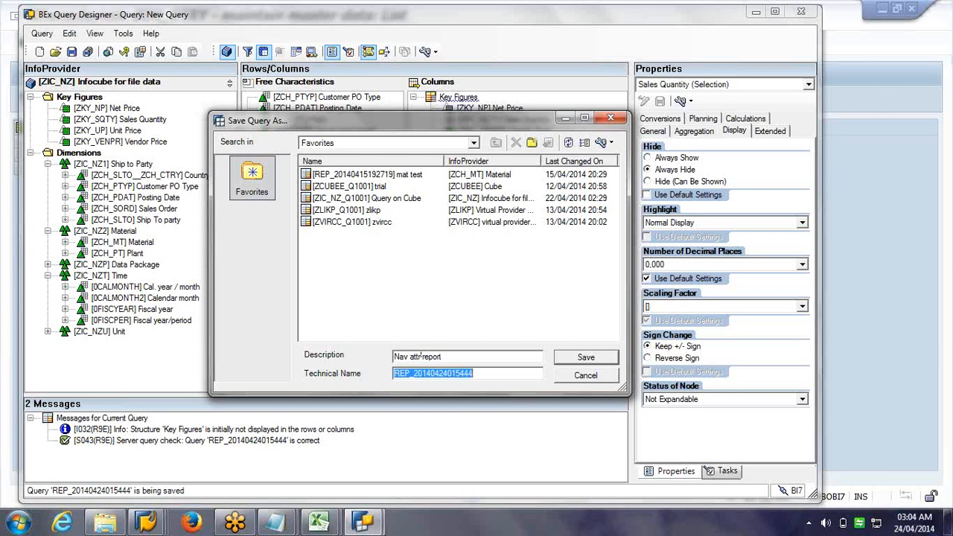
pyautogui.write('ZIC_')
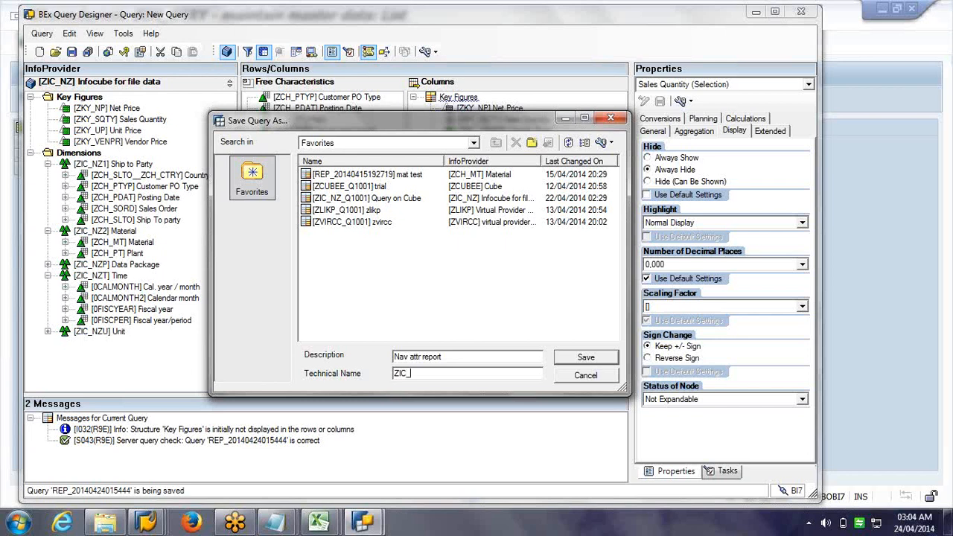
pyautogui.write('NZ_Q10001')
pyautogui.click(560, 361)
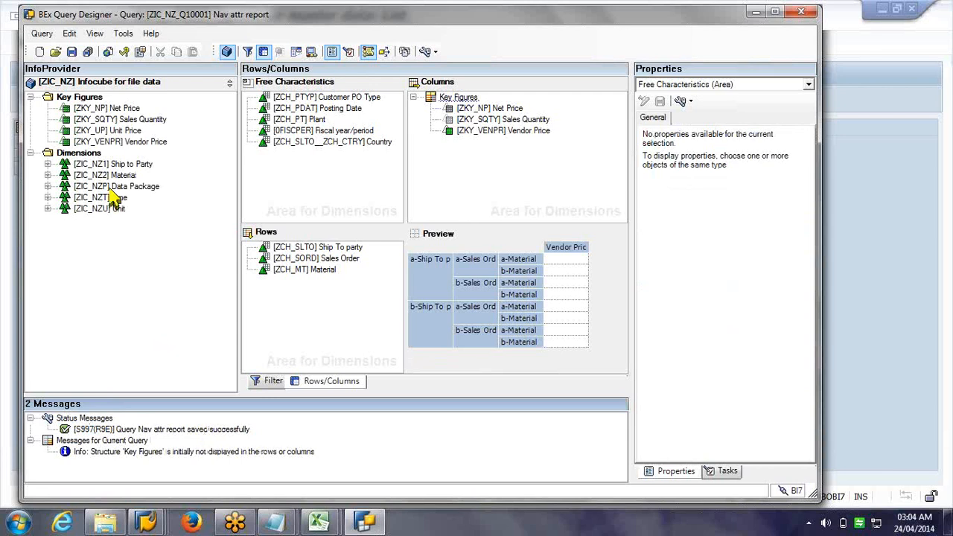
# Step: Check the Nav attr report query for errors and switch to the Query on Cube workbook in Excel
pyautogui.click(125, 52)
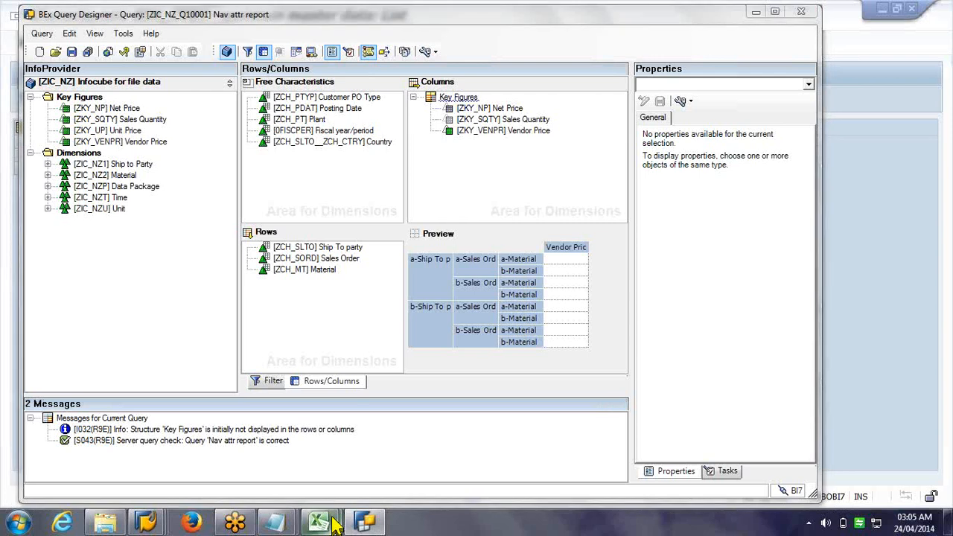
pyautogui.moveTo(336, 525)
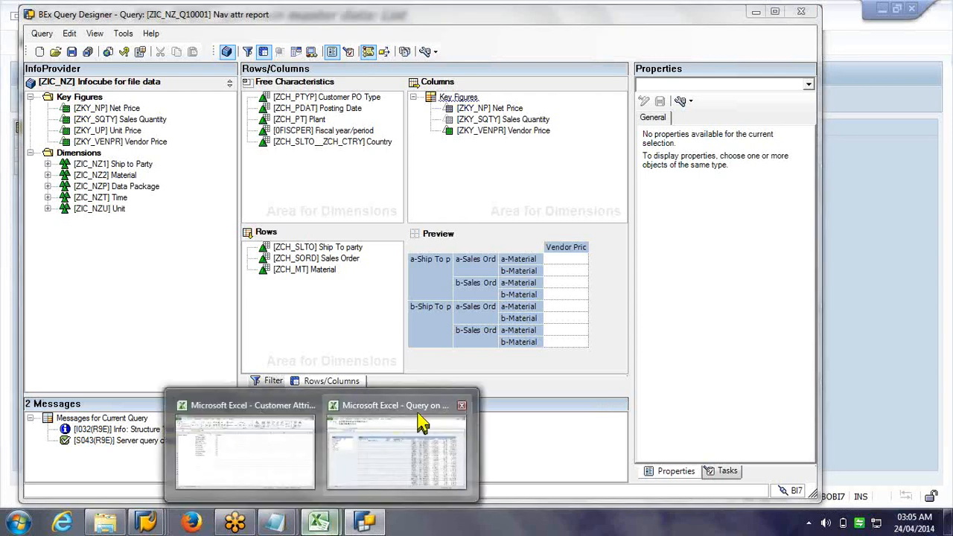
pyautogui.moveTo(420, 422)
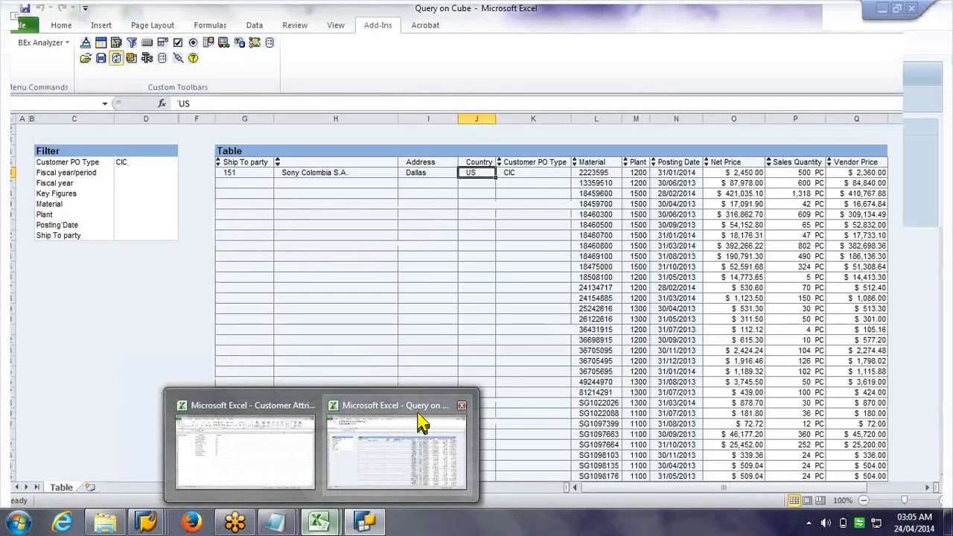
pyautogui.click(420, 422)
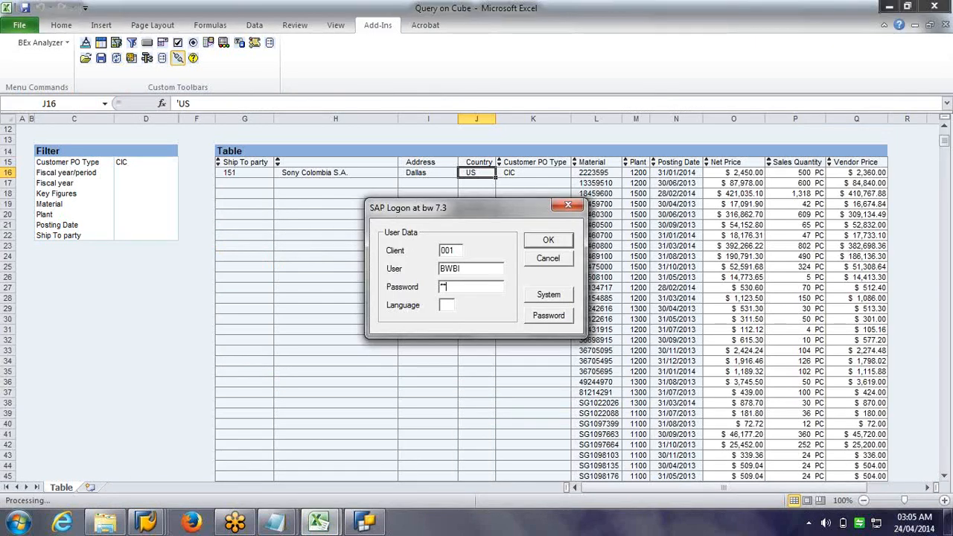
# Step: Log on to the SAP BW system by entering the account password
pyautogui.write('*******')
pyautogui.press('Return')
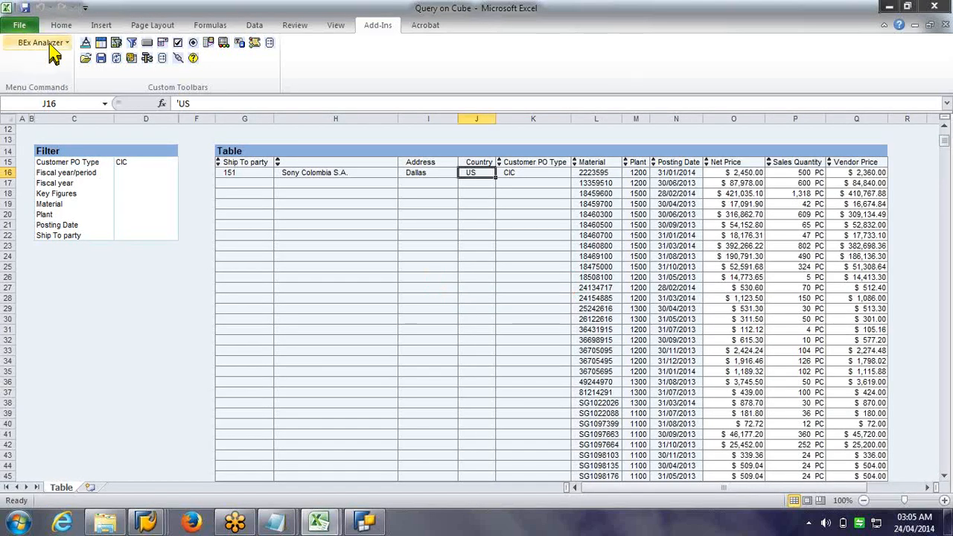
# Step: Open the Nav attr report query [ZIC_NZ_Q10001] from Favorites in BEx Analyzer
pyautogui.click(46, 45)
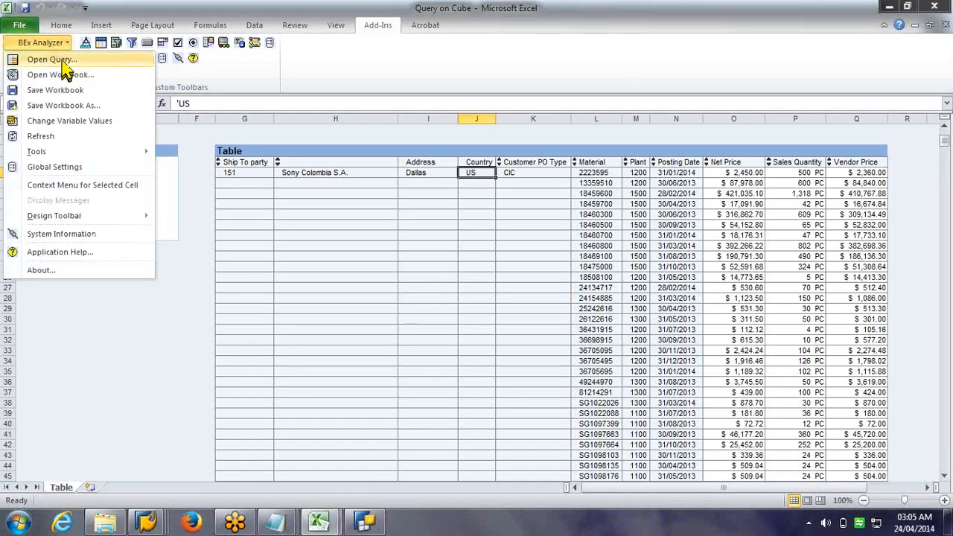
pyautogui.click(51, 59)
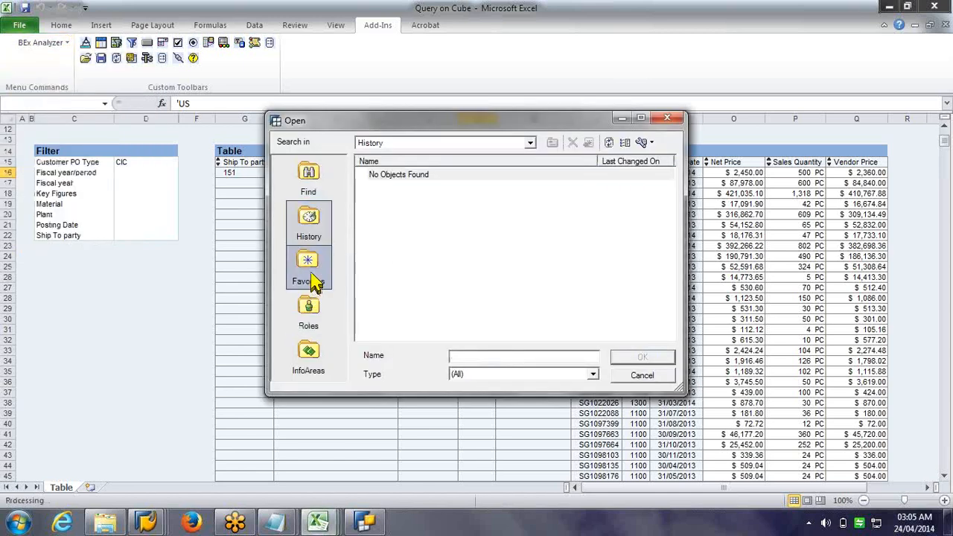
pyautogui.click(308, 275)
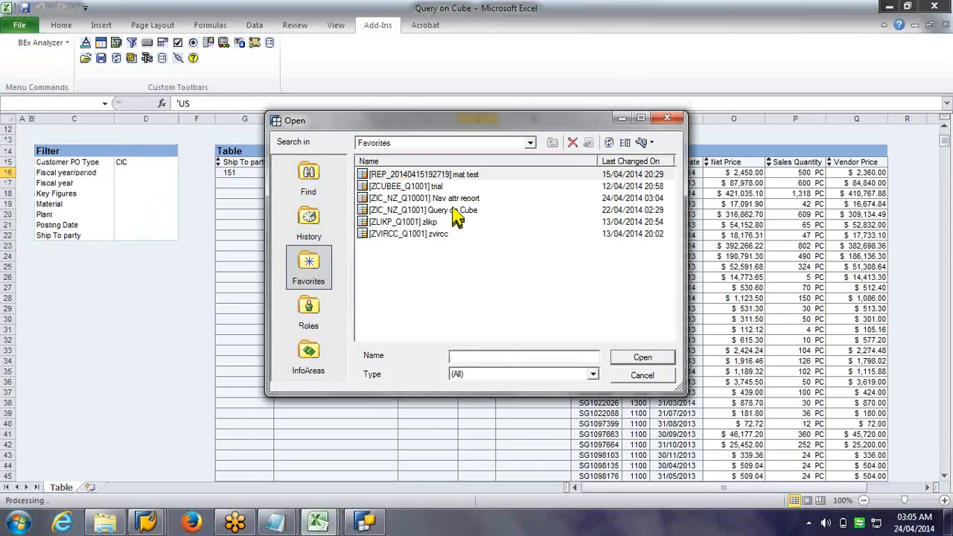
pyautogui.click(442, 201)
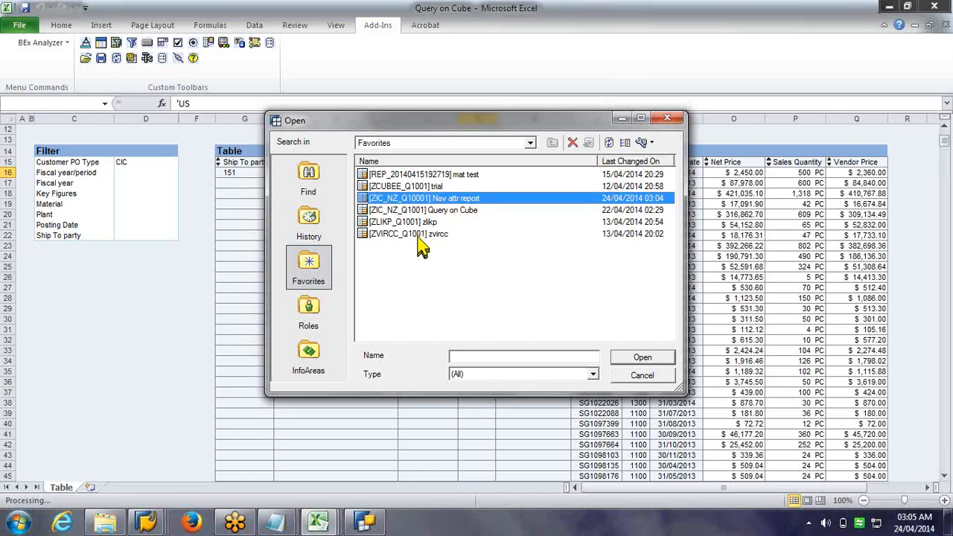
pyautogui.click(330, 317)
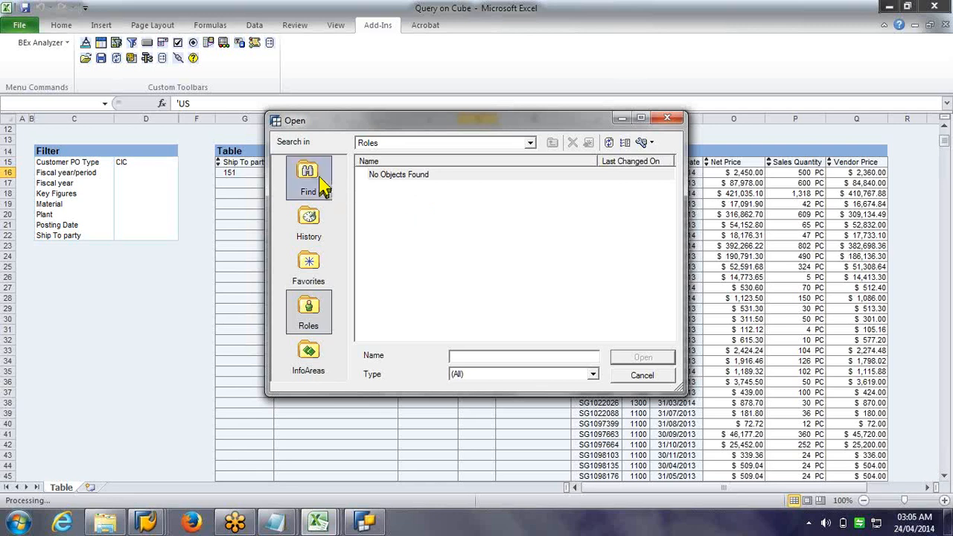
pyautogui.click(330, 277)
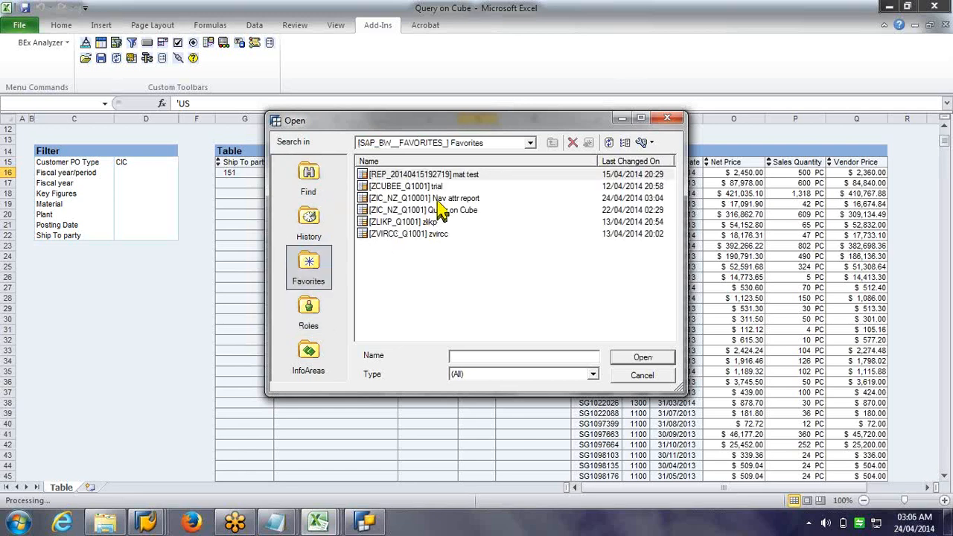
pyautogui.doubleClick(437, 199)
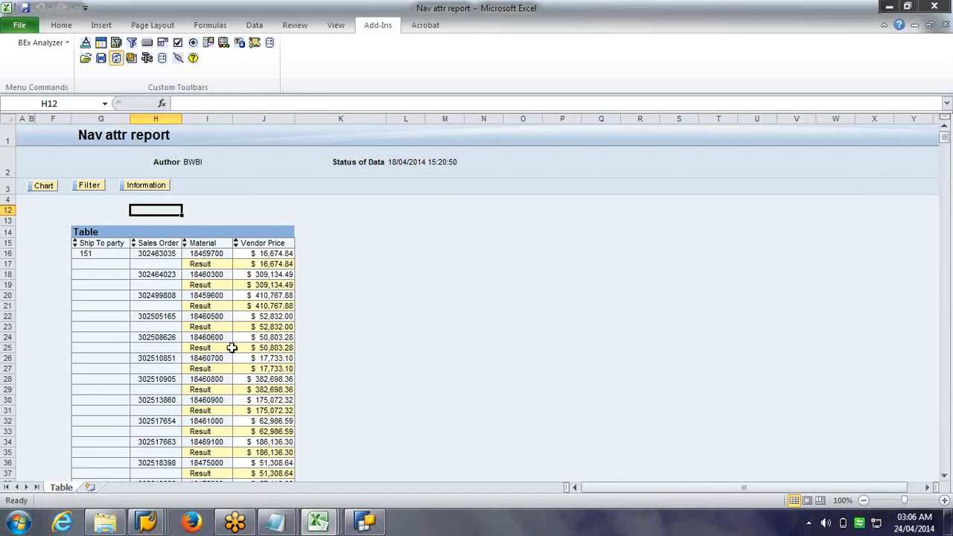
# Step: Set the results rows of the Material characteristic to Always Suppress
pyautogui.click(211, 266)
pyautogui.rightClick(213, 272)
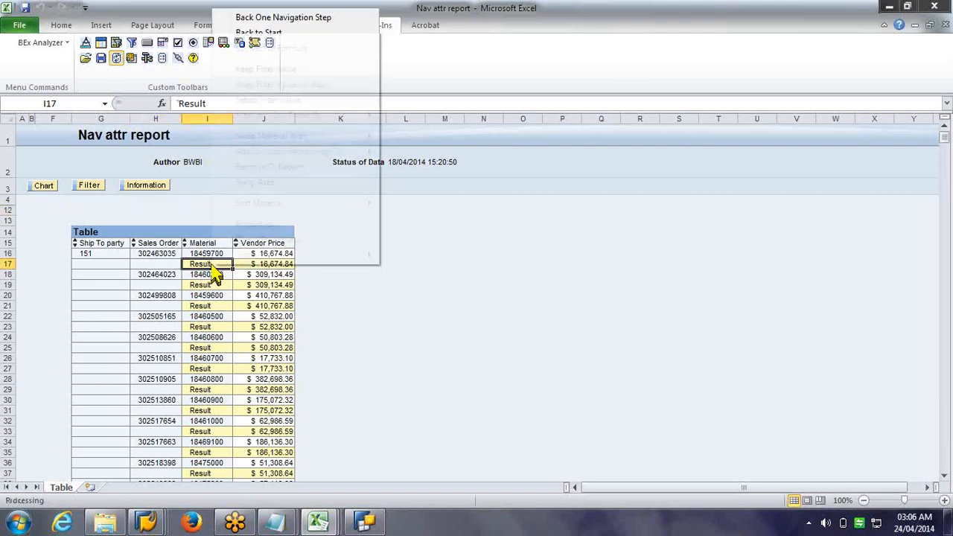
pyautogui.click(253, 223)
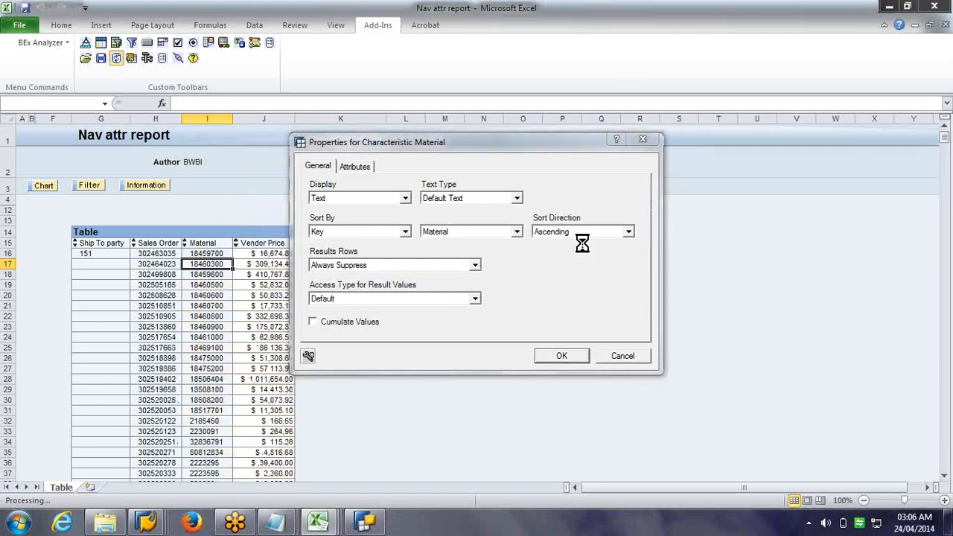
pyautogui.click(98, 263)
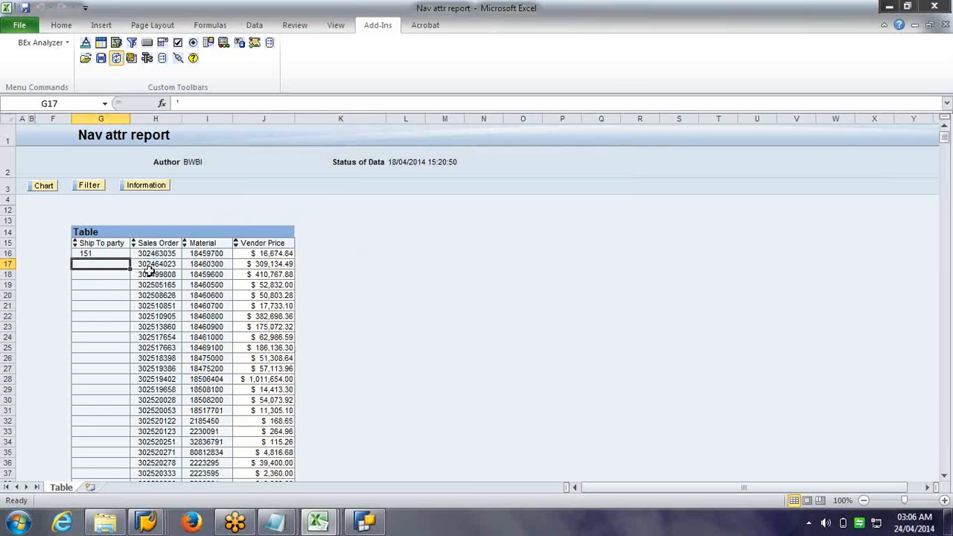
# Step: Examine the report rows down to the overall result and return to the beginning of the table
pyautogui.scroll(-2, 149, 271)
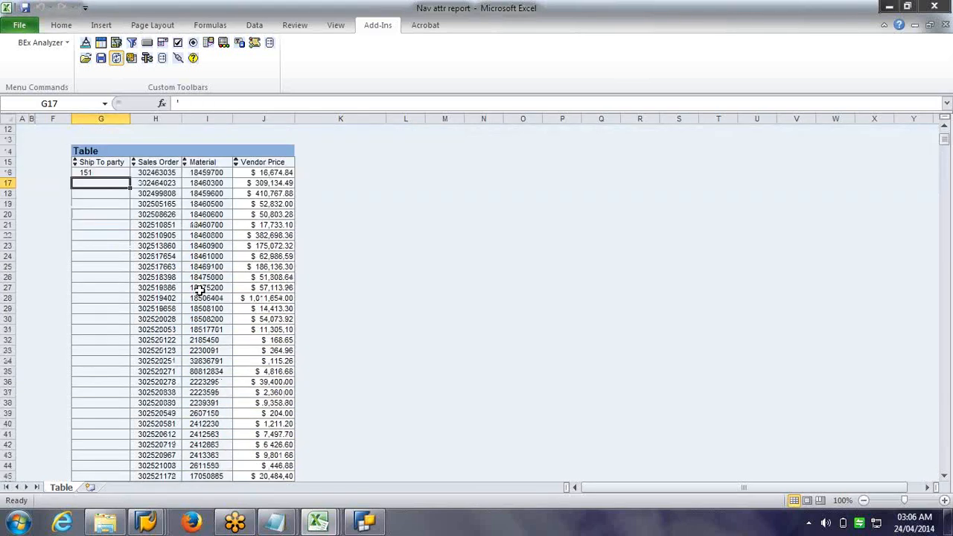
pyautogui.scroll(-2, 199, 291)
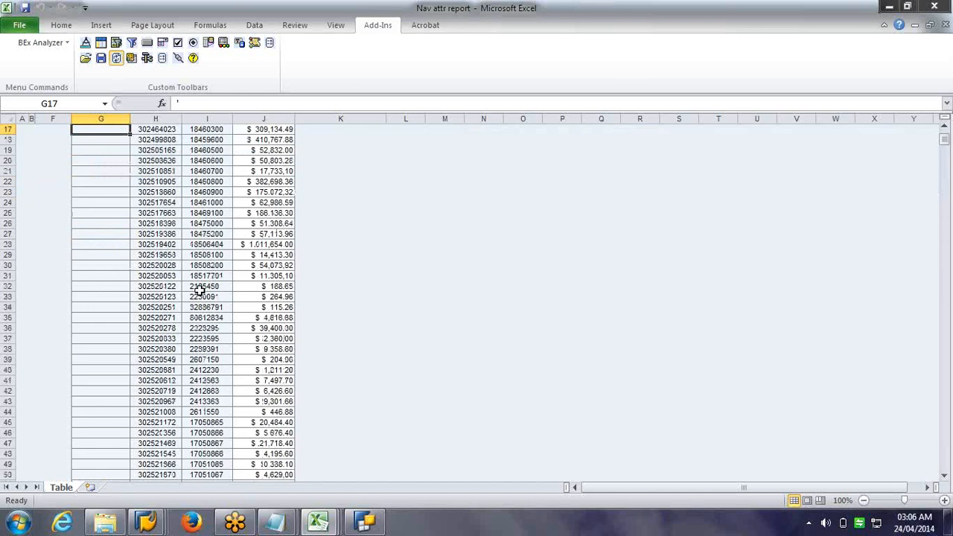
pyautogui.scroll(-7, 232, 321)
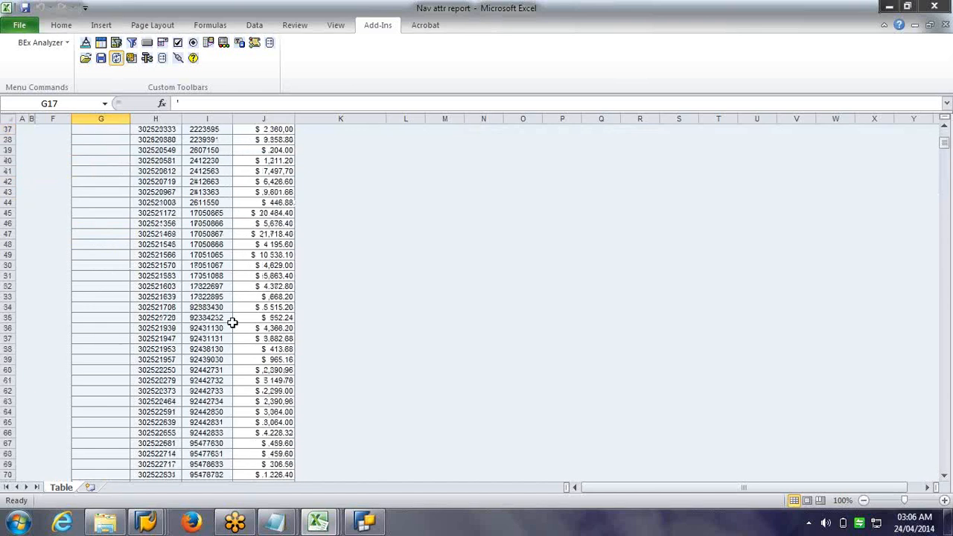
pyautogui.scroll(-8, 232, 322)
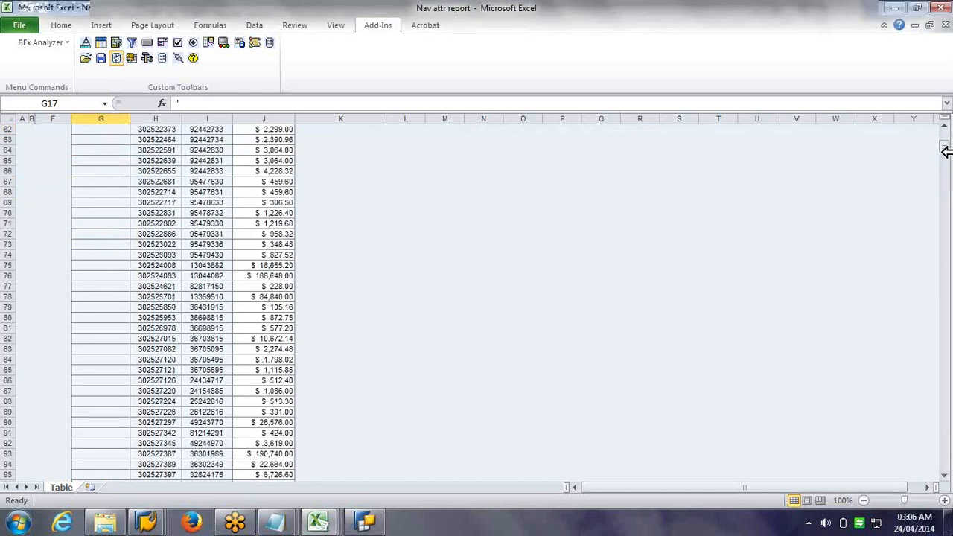
pyautogui.moveTo(946, 151); pyautogui.dragTo(947, 307)
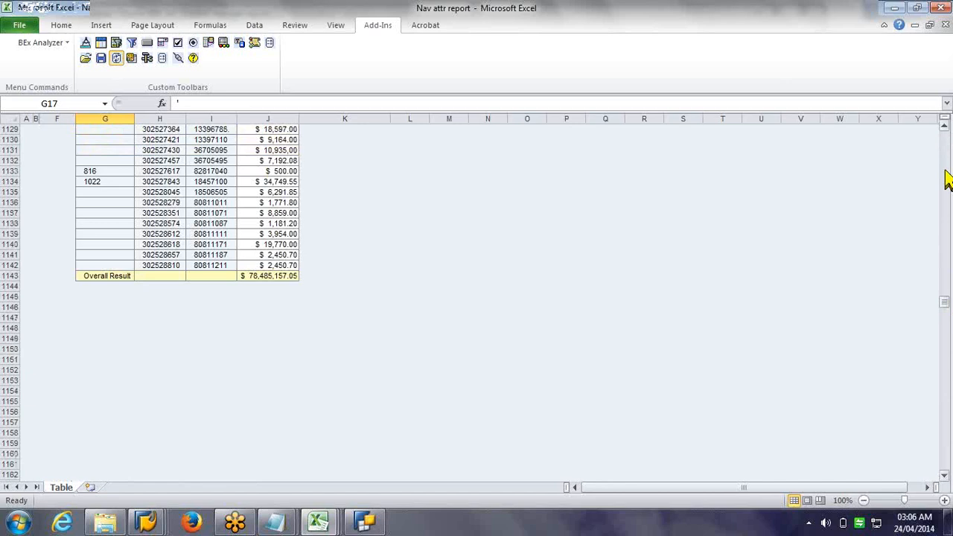
pyautogui.click(943, 178)
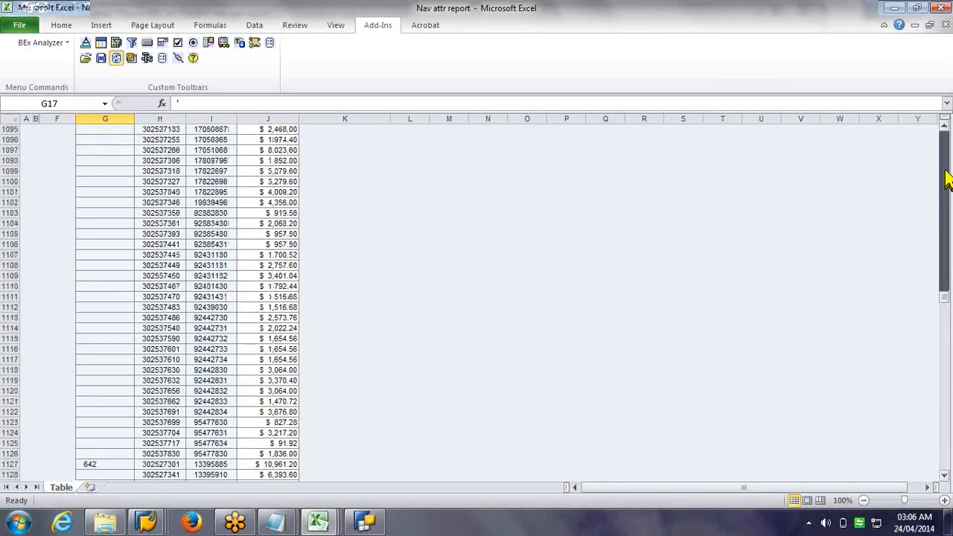
pyautogui.click(944, 179)
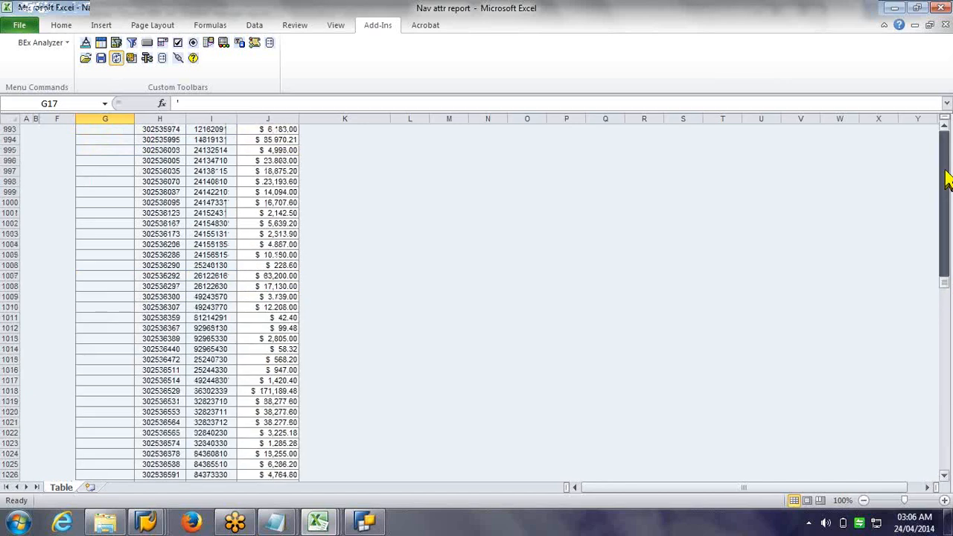
pyautogui.click(943, 178)
pyautogui.moveTo(944, 181); pyautogui.dragTo(944, 134)
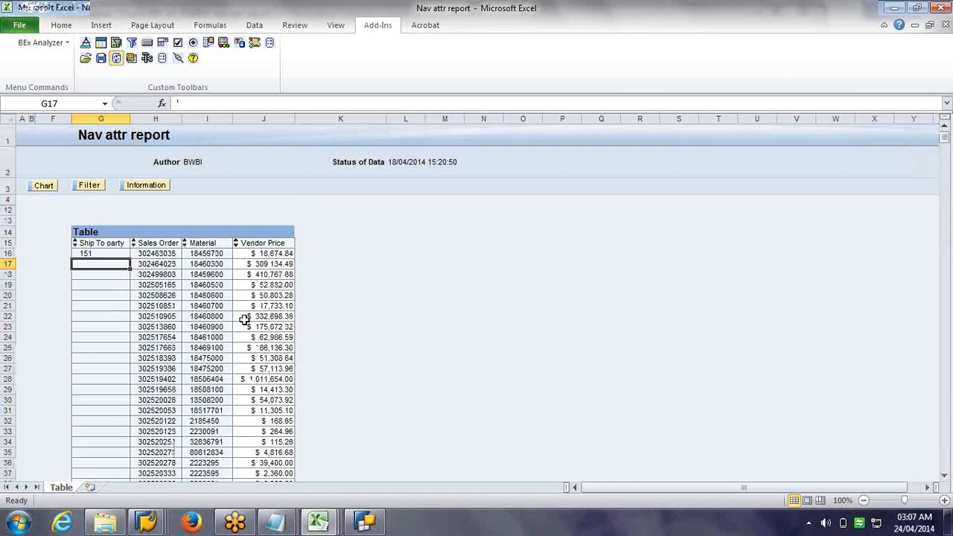
# Step: Set the display of the Sales Order characteristic to Key and Text
pyautogui.click(177, 288)
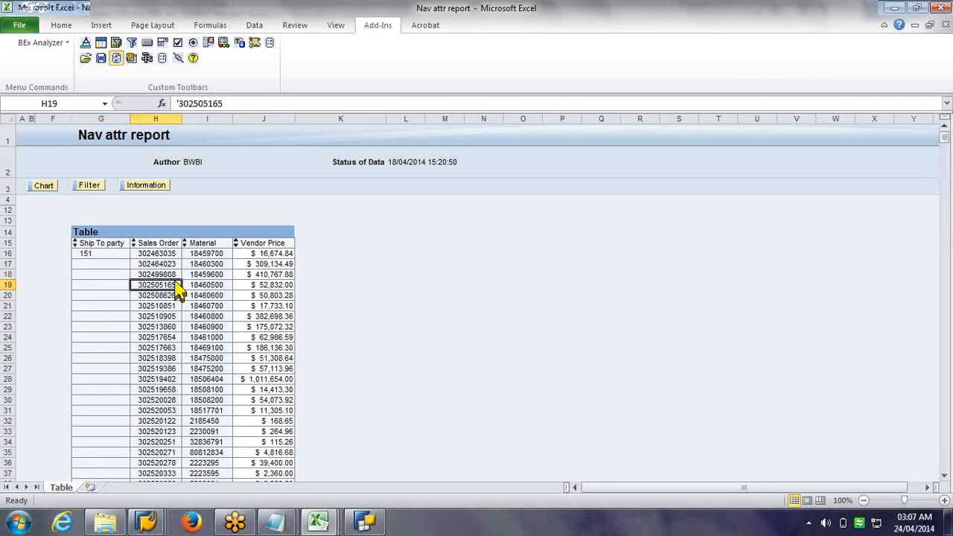
pyautogui.rightClick(179, 288)
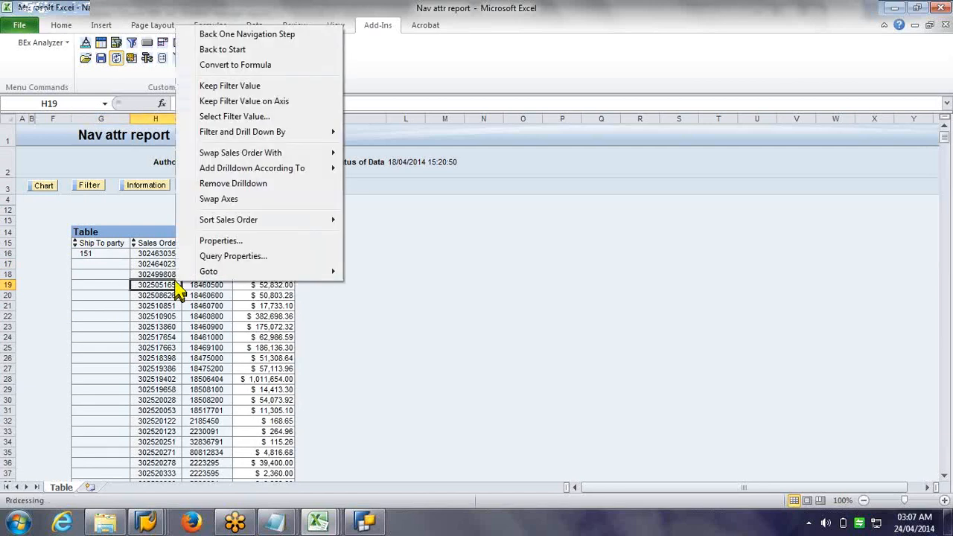
pyautogui.click(254, 234)
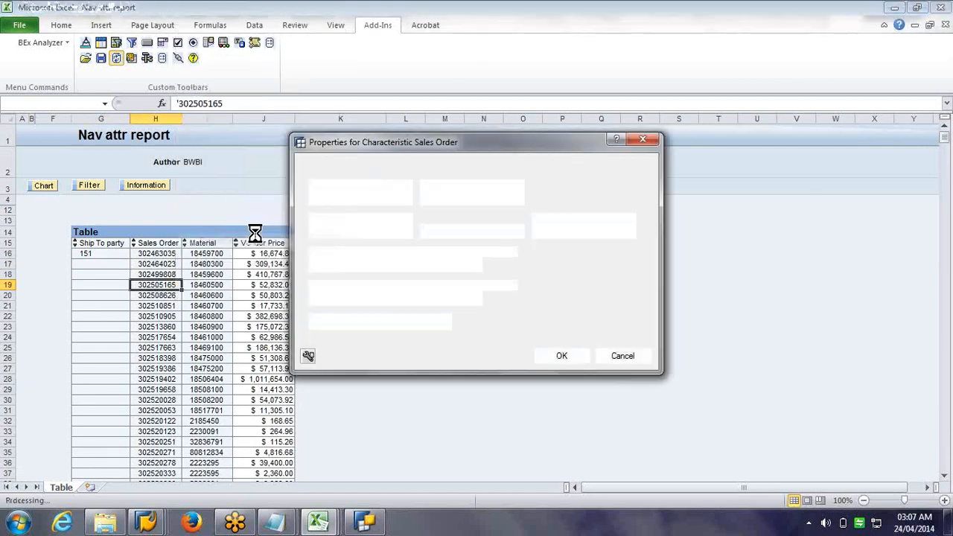
pyautogui.click(405, 198)
pyautogui.click(335, 236)
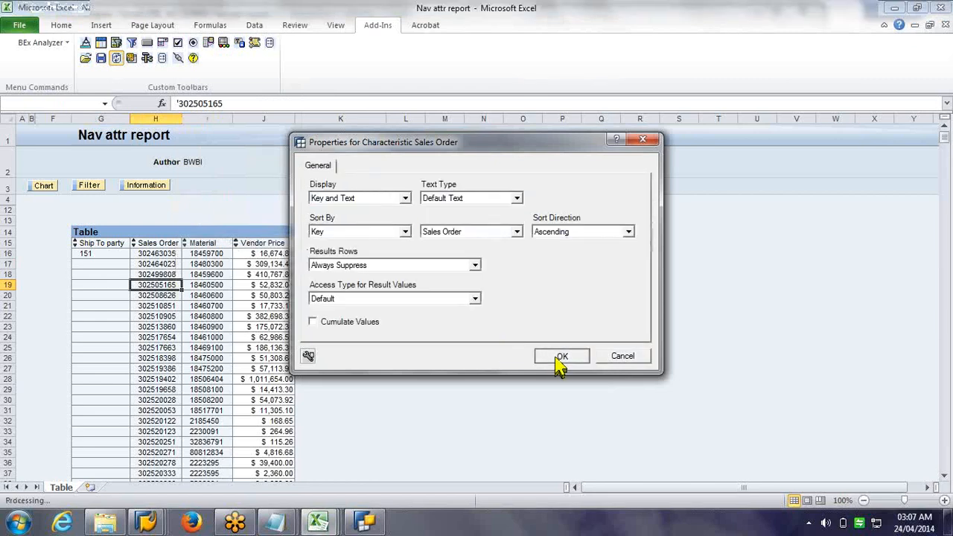
pyautogui.click(560, 358)
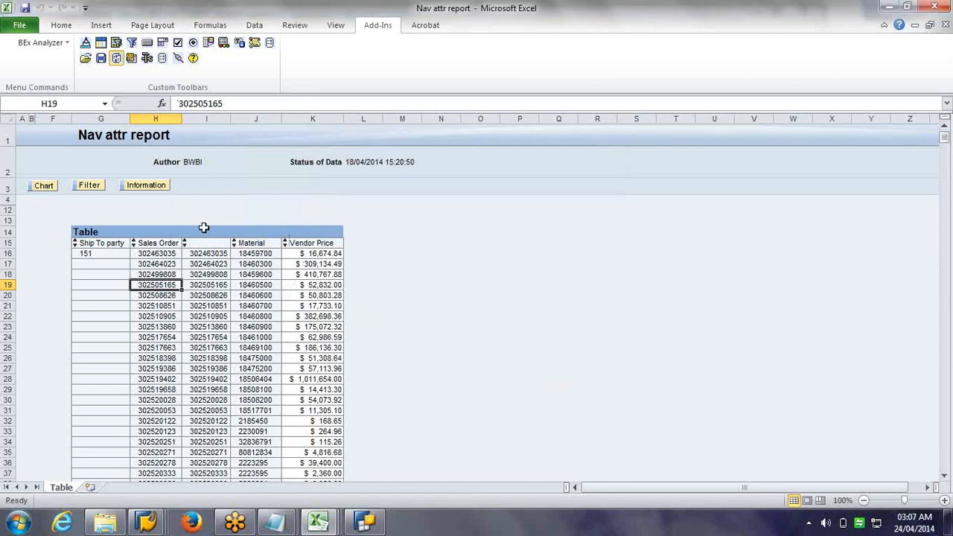
# Step: Restore the previous display setting of the Sales Order characteristic through its properties
pyautogui.click(200, 274)
pyautogui.rightClick(200, 275)
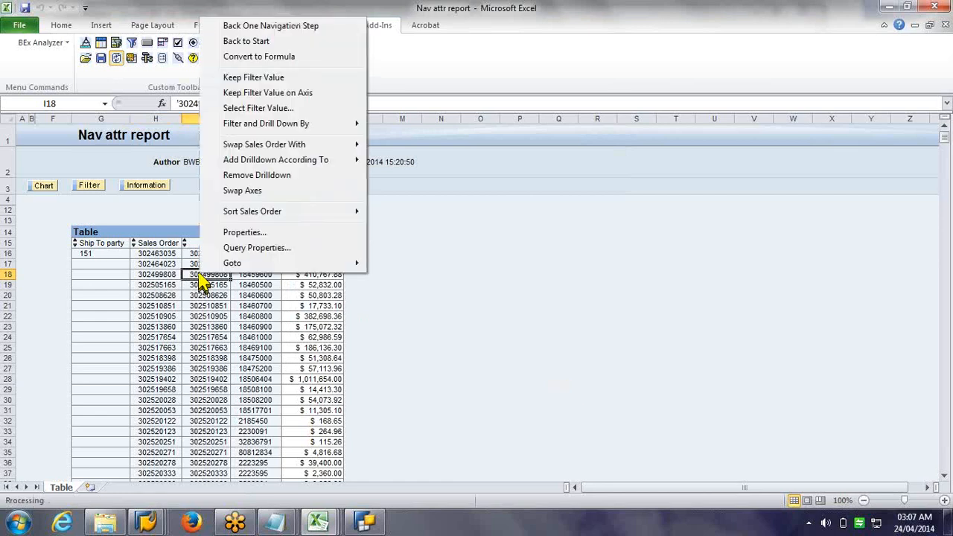
pyautogui.click(229, 235)
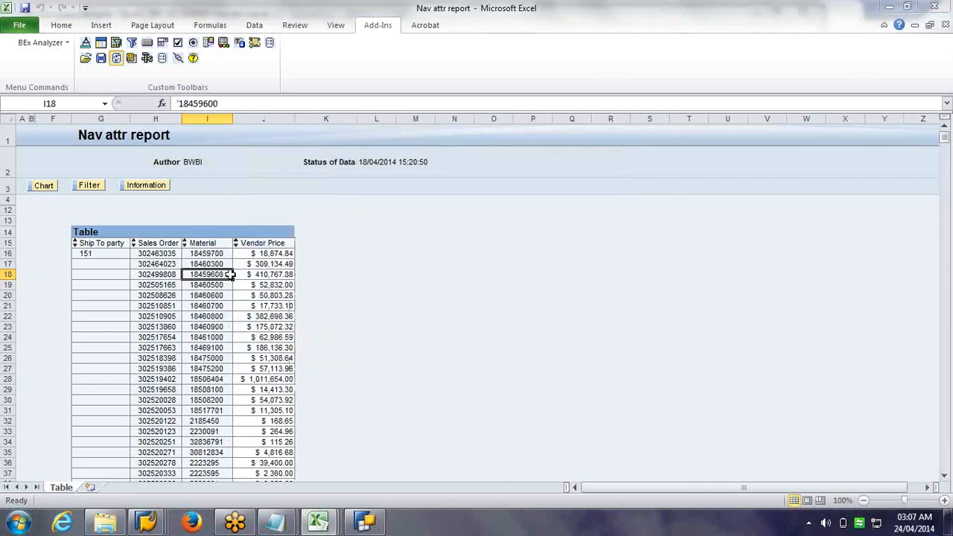
# Step: Set the display of the Material characteristic to Key and Text
pyautogui.rightClick(231, 275)
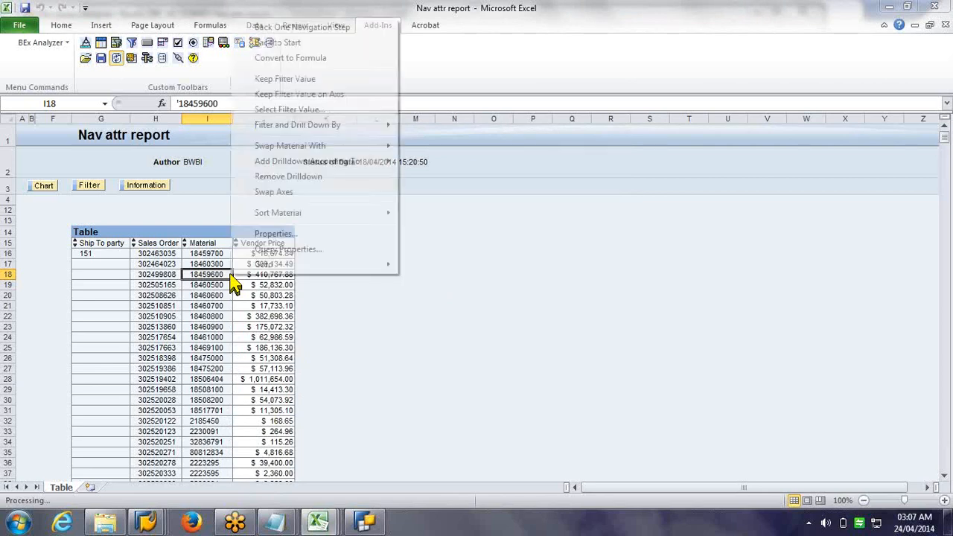
pyautogui.click(314, 236)
pyautogui.click(405, 198)
pyautogui.click(350, 235)
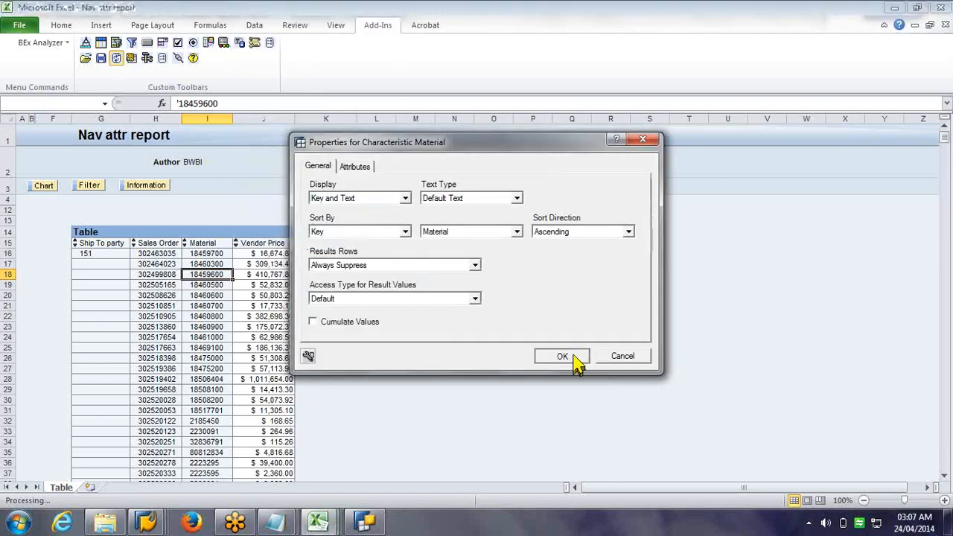
pyautogui.click(573, 356)
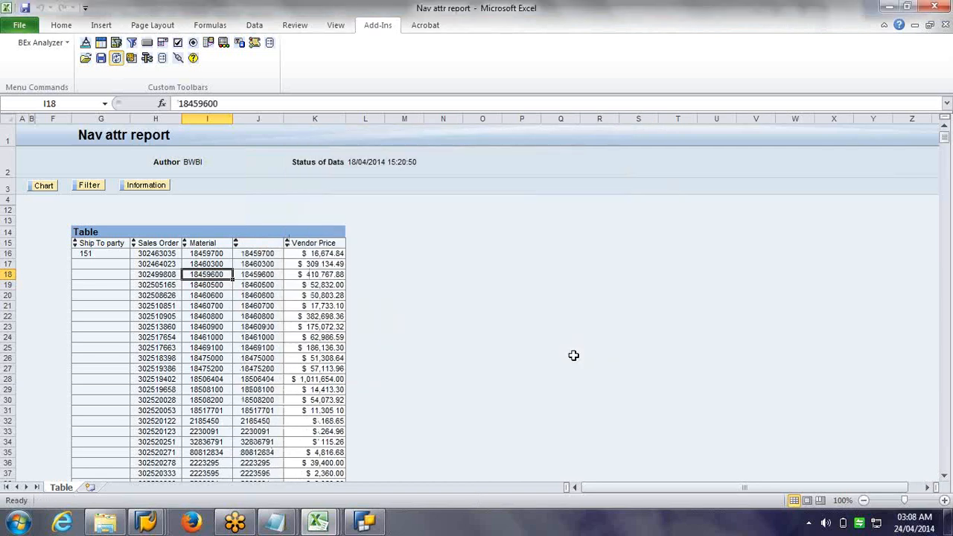
# Step: Set the display of the Material characteristic back to Key
pyautogui.click(192, 254)
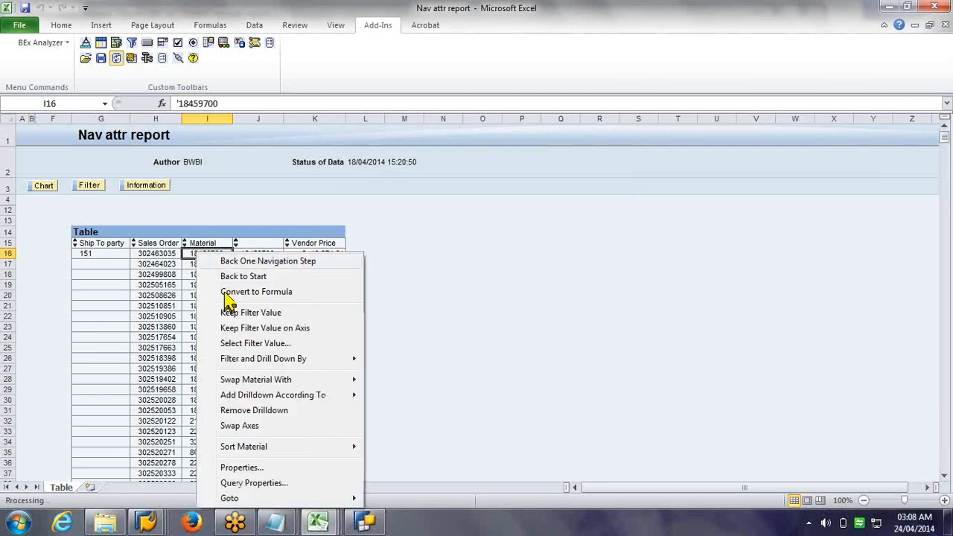
pyautogui.moveTo(270, 381)
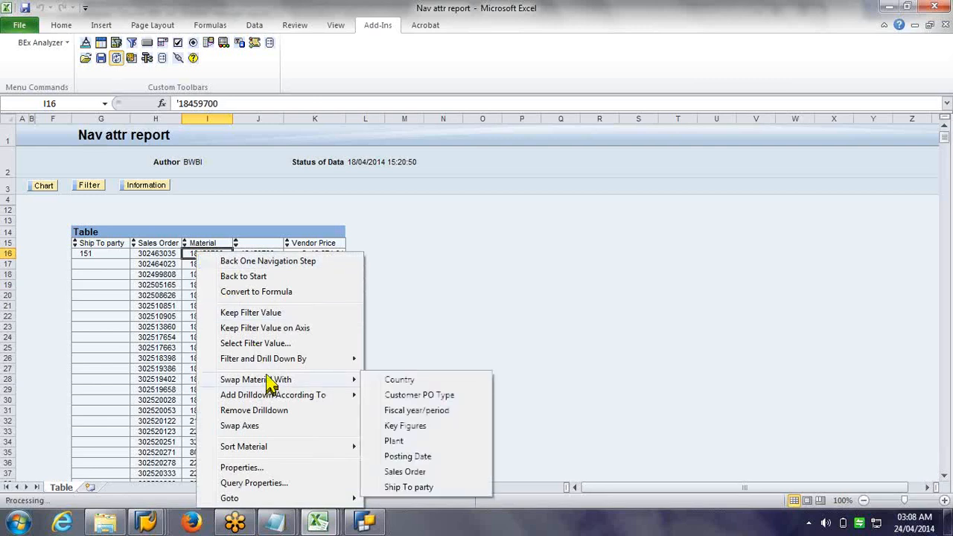
pyautogui.click(296, 470)
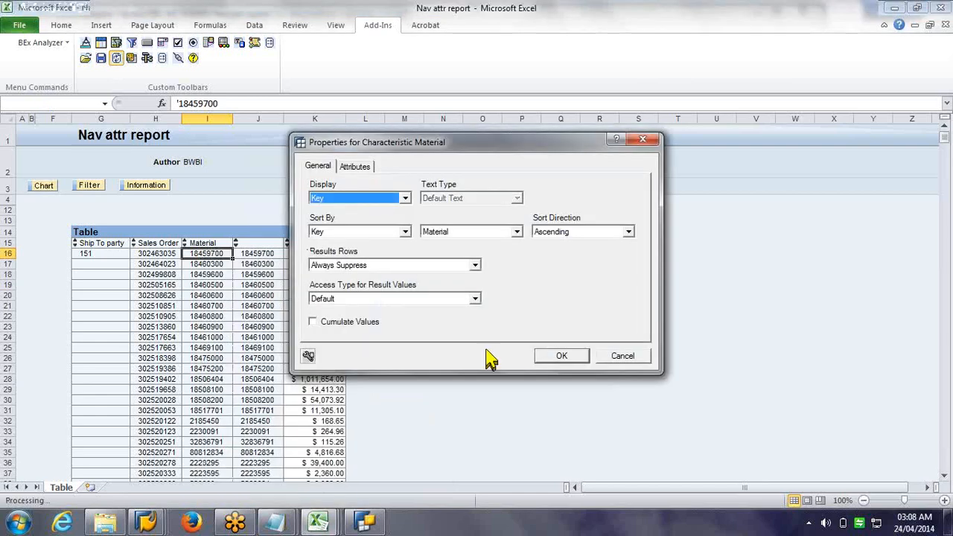
pyautogui.click(548, 362)
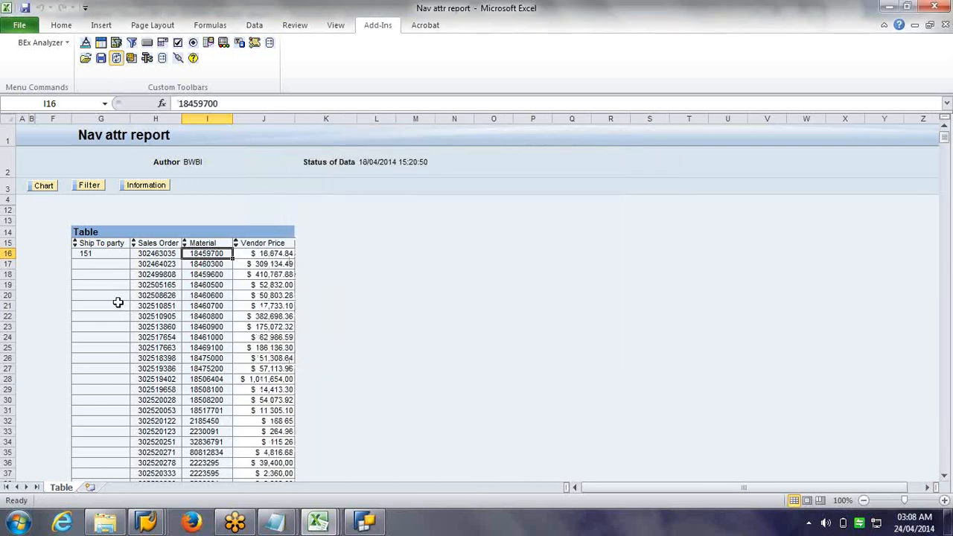
# Step: Set the display of the Ship To party characteristic to Key and Text
pyautogui.click(117, 303)
pyautogui.rightClick(119, 308)
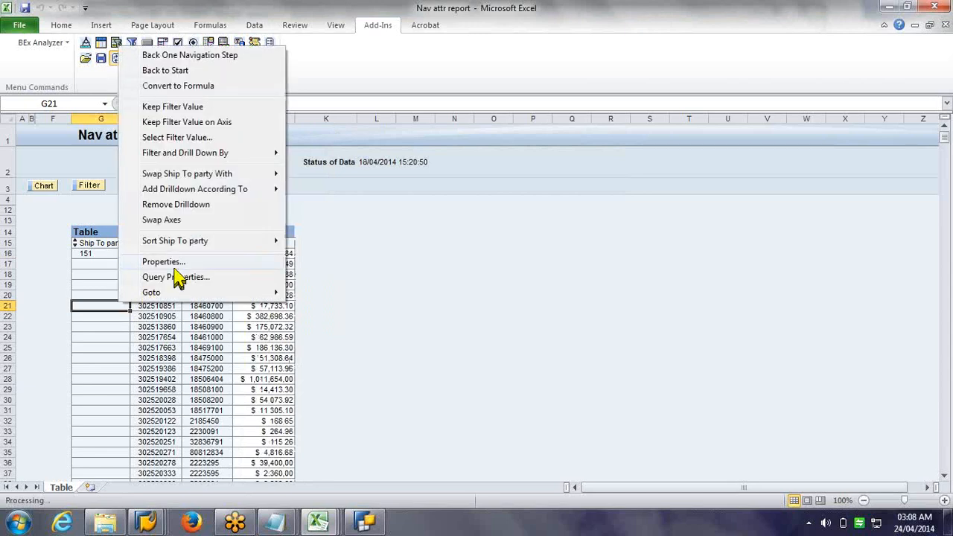
pyautogui.click(164, 262)
pyautogui.click(360, 198)
pyautogui.click(350, 229)
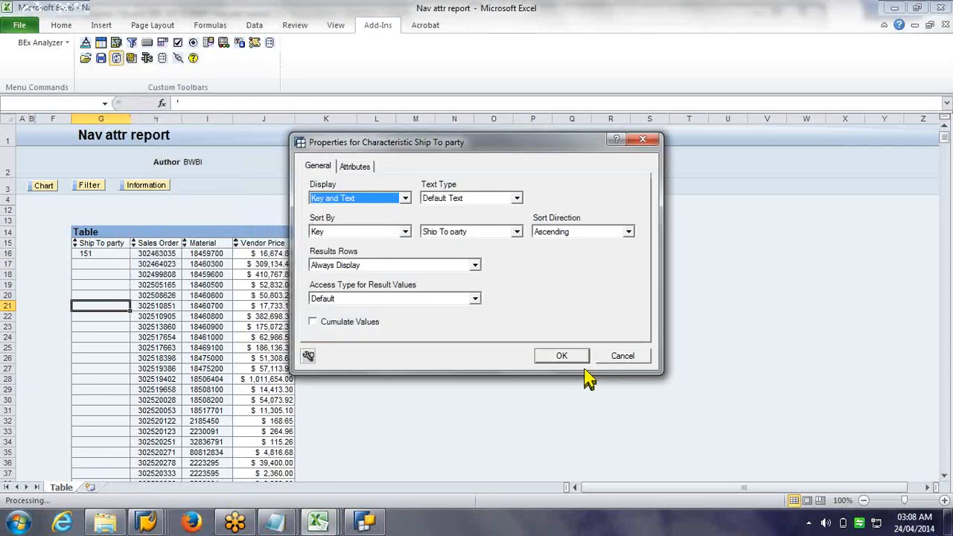
pyautogui.click(580, 362)
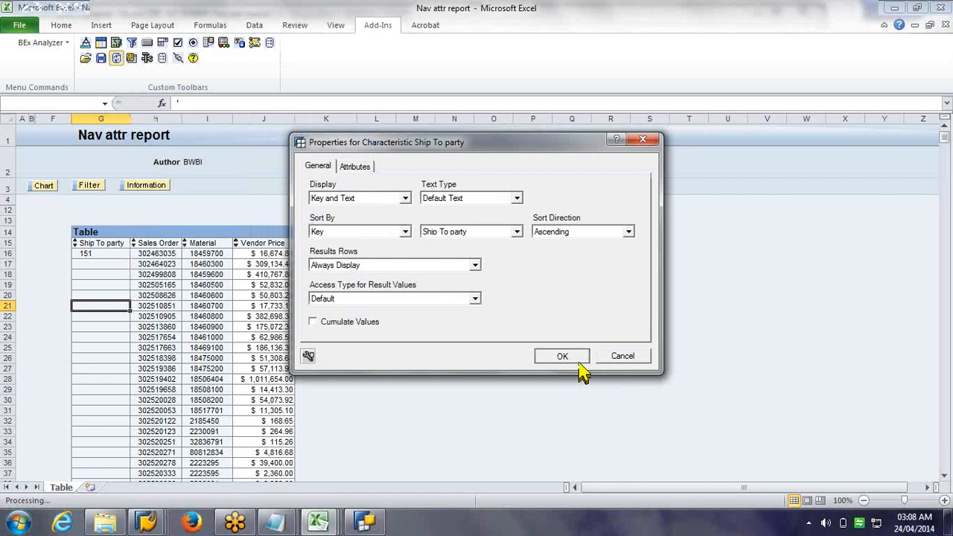
pyautogui.click(579, 358)
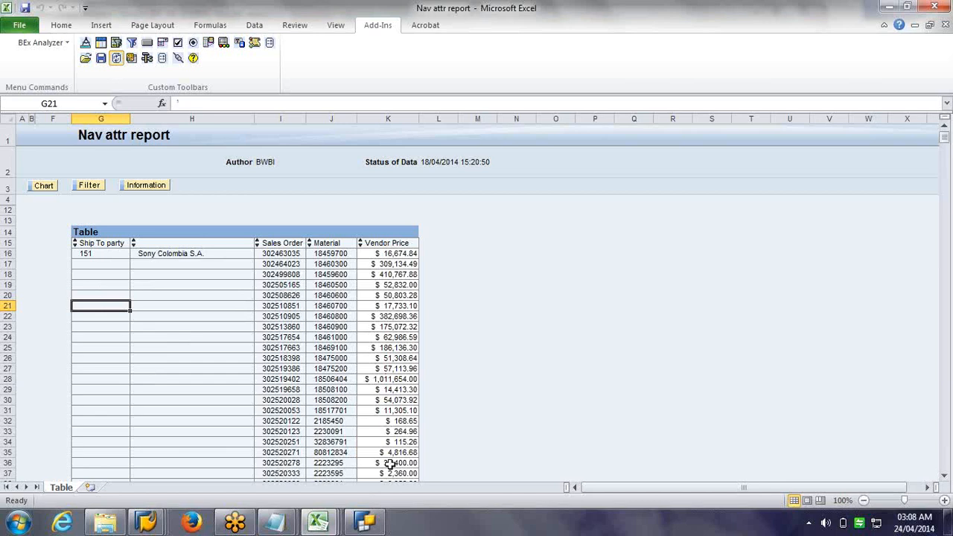
# Step: Review the query's rows and columns definition in BEx Query Designer and return to the report in Excel
pyautogui.click(370, 522)
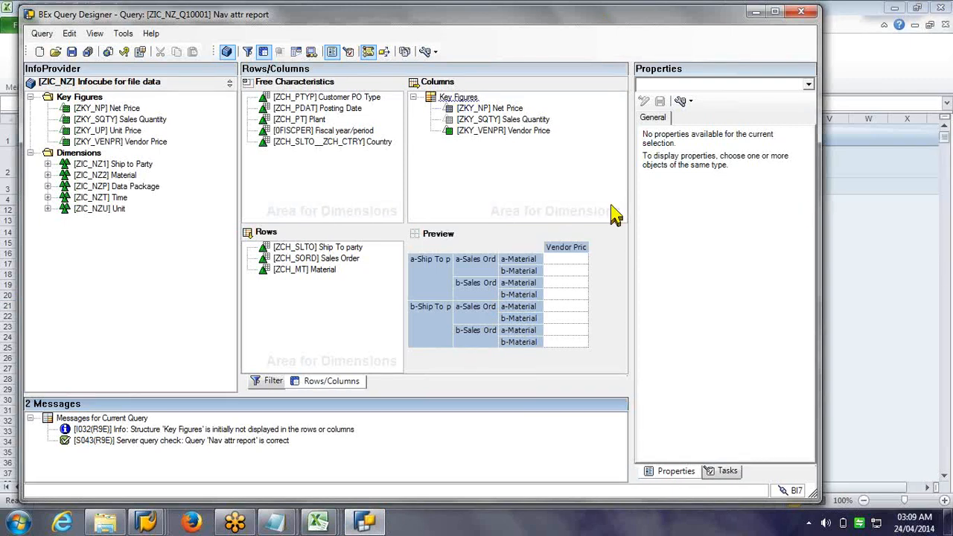
pyautogui.click(373, 527)
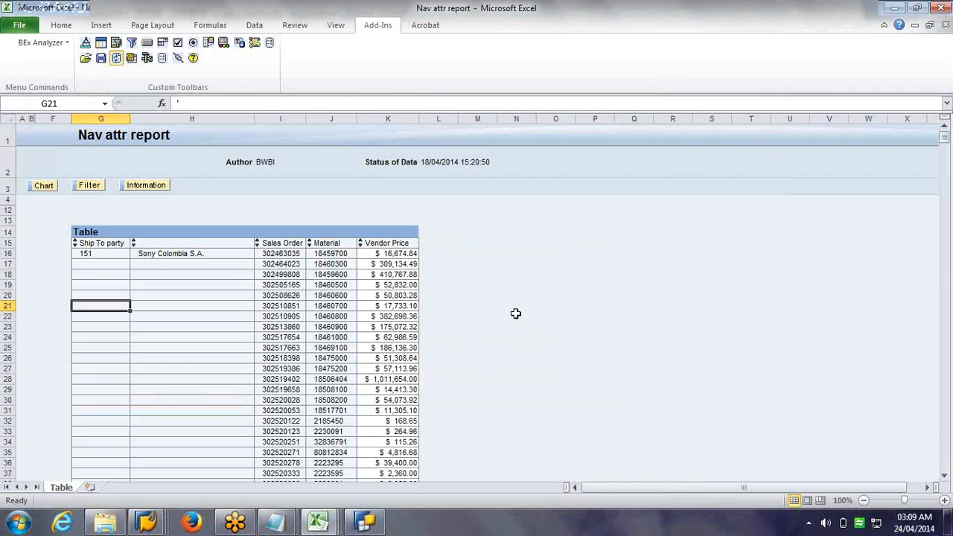
pyautogui.click(515, 315)
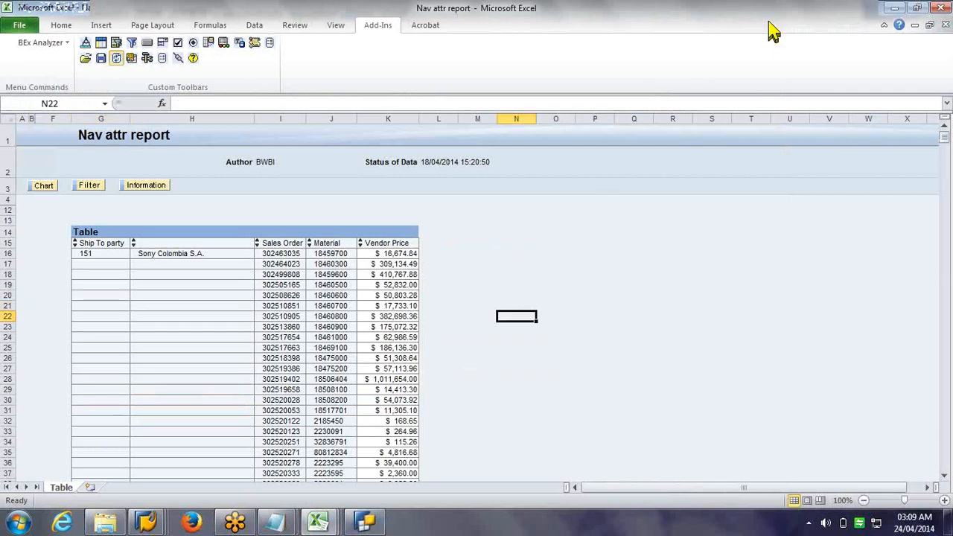
# Step: Minimize the ribbon and select the Overall Result row at the end of the report
pyautogui.click(883, 25)
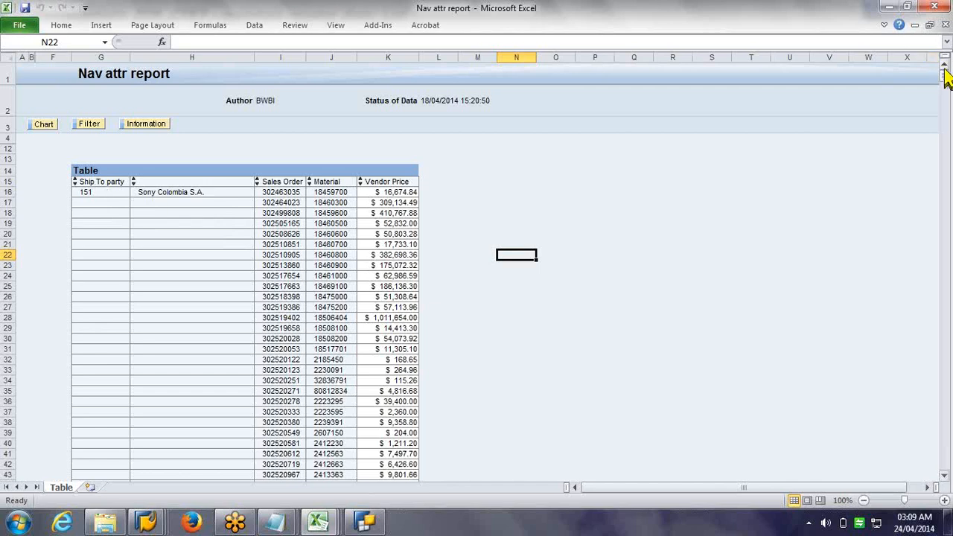
pyautogui.moveTo(943, 76); pyautogui.dragTo(944, 268)
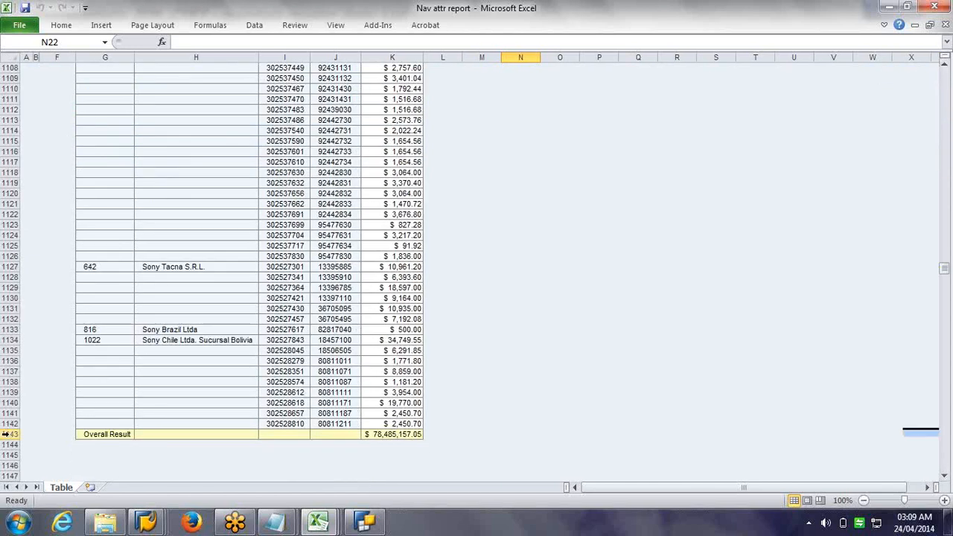
pyautogui.click(11, 434)
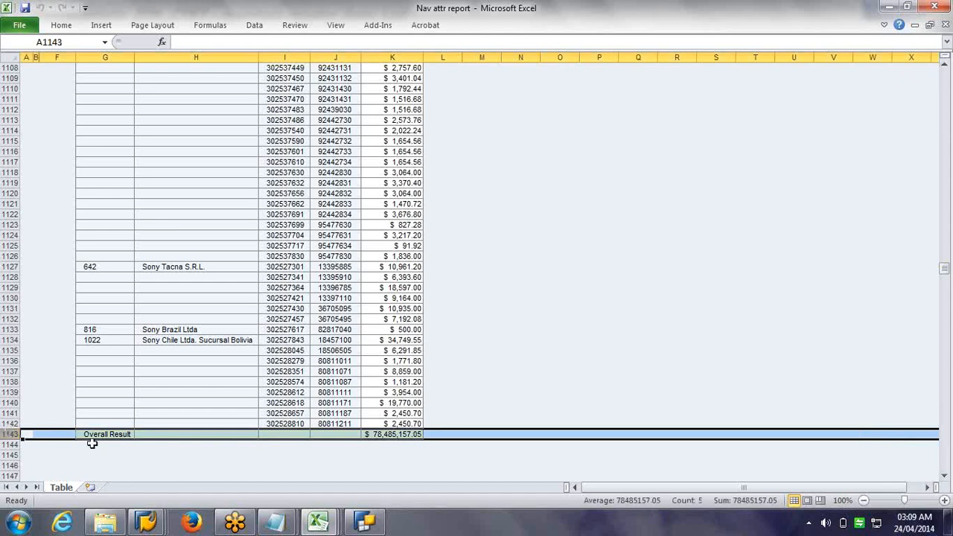
# Step: Switch to the ZIC_NZ list output in SAP, go back to its selection screen and execute the data display again
pyautogui.click(160, 516)
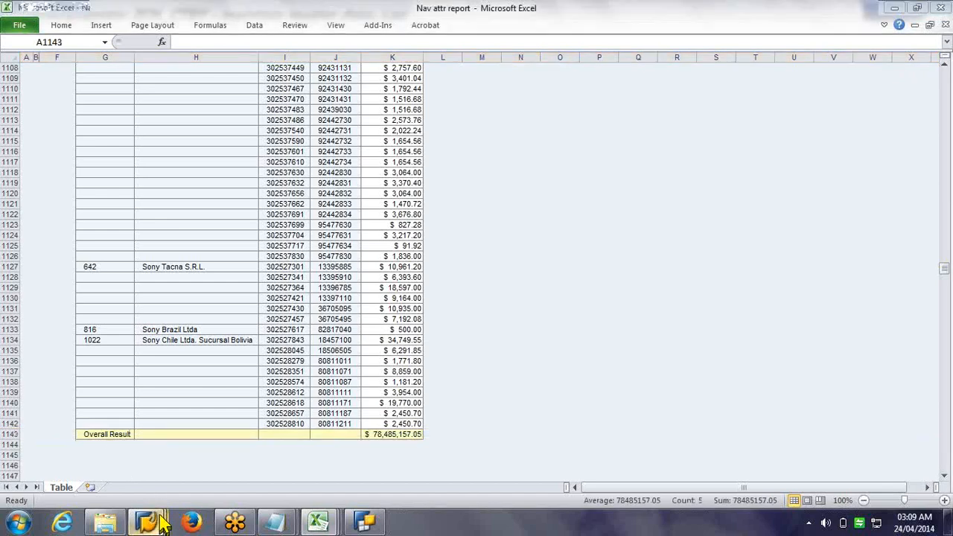
pyautogui.moveTo(160, 520)
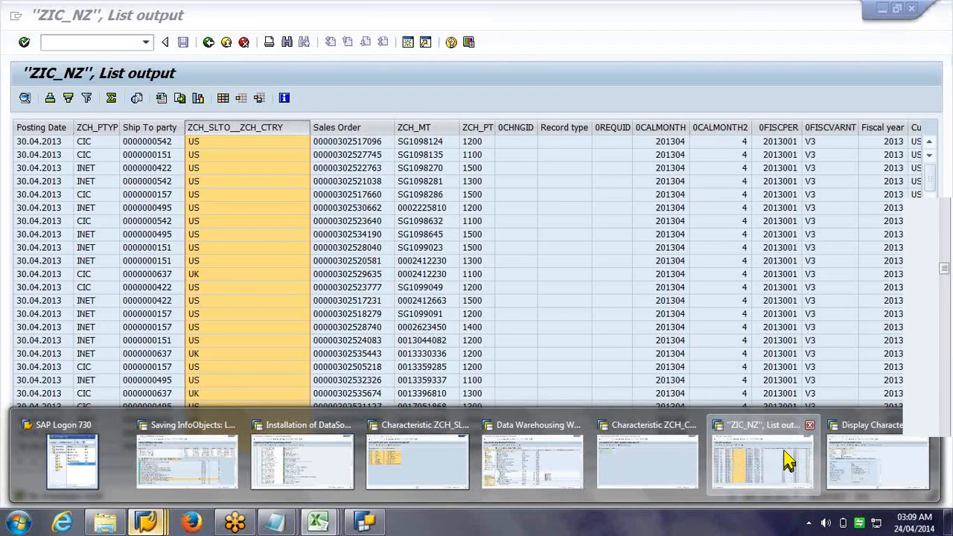
pyautogui.click(788, 461)
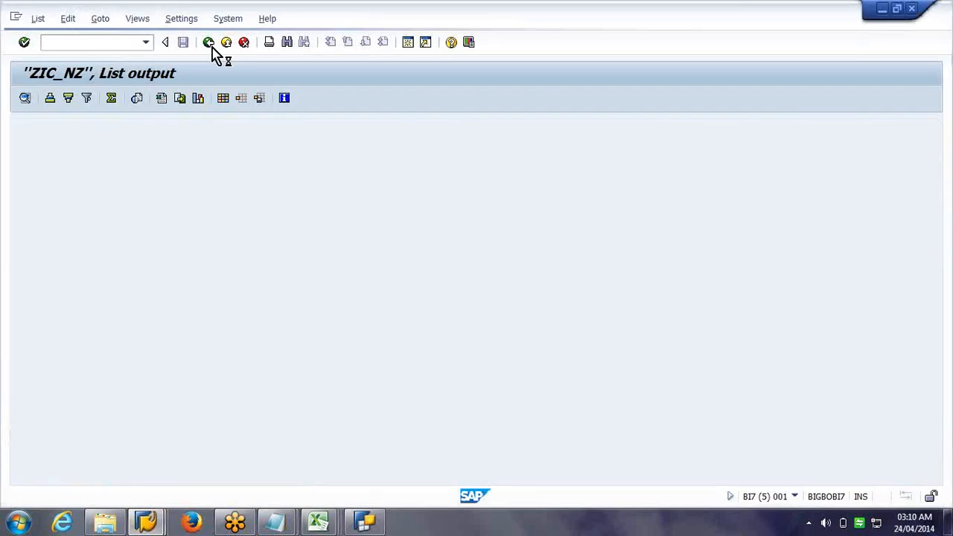
pyautogui.click(211, 46)
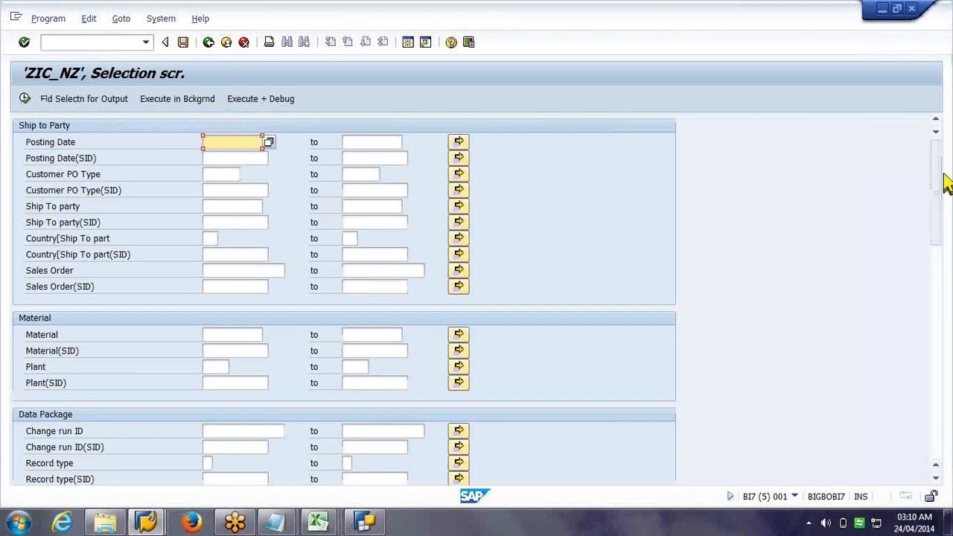
pyautogui.moveTo(939, 175); pyautogui.dragTo(932, 376)
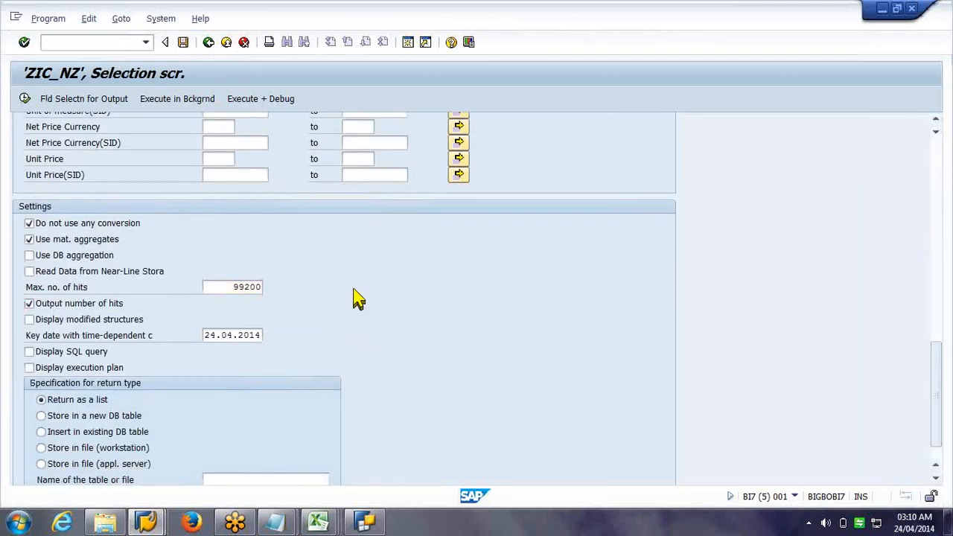
pyautogui.press('F8')
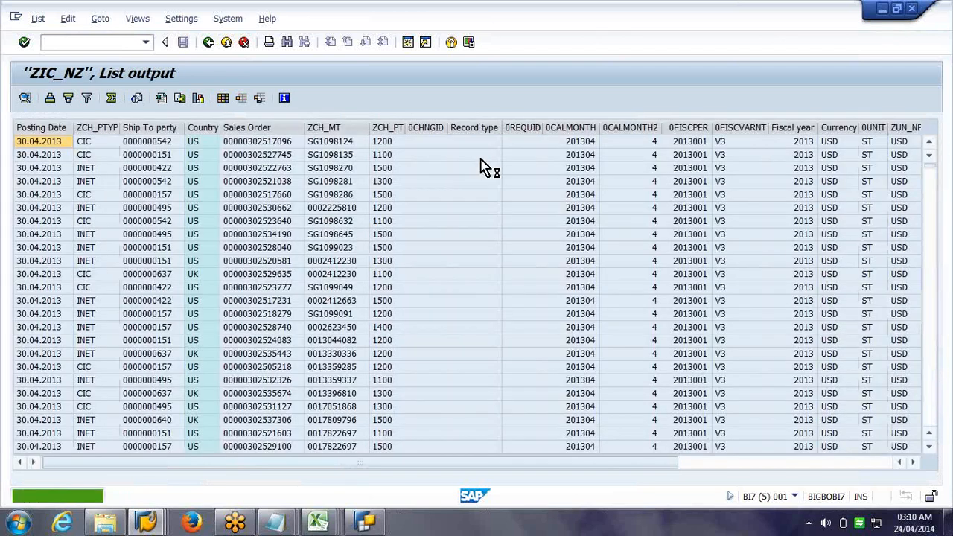
# Step: Total the 1ROWCOUNT column in the ZIC_NZ list output
pyautogui.click(508, 196)
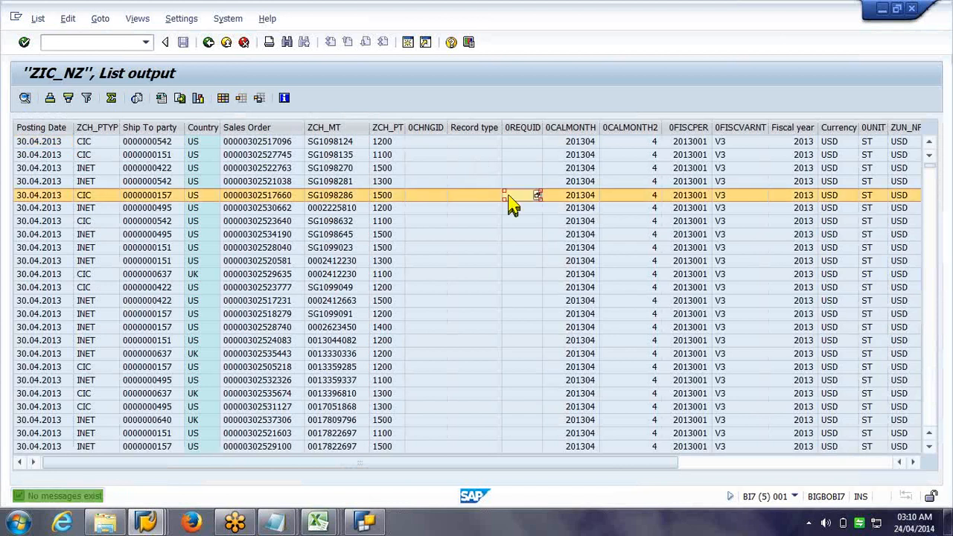
pyautogui.press('End')
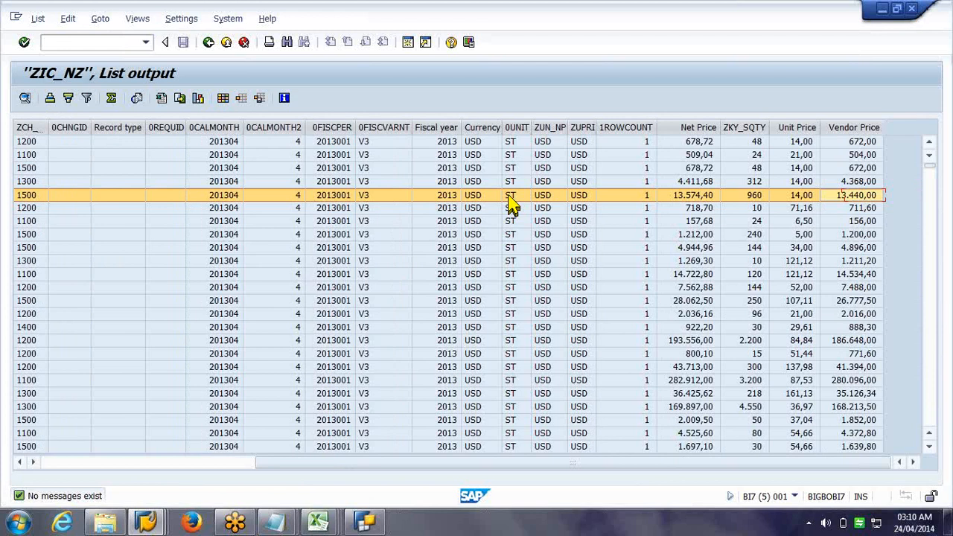
pyautogui.click(625, 127)
pyautogui.rightClick(639, 132)
pyautogui.click(111, 100)
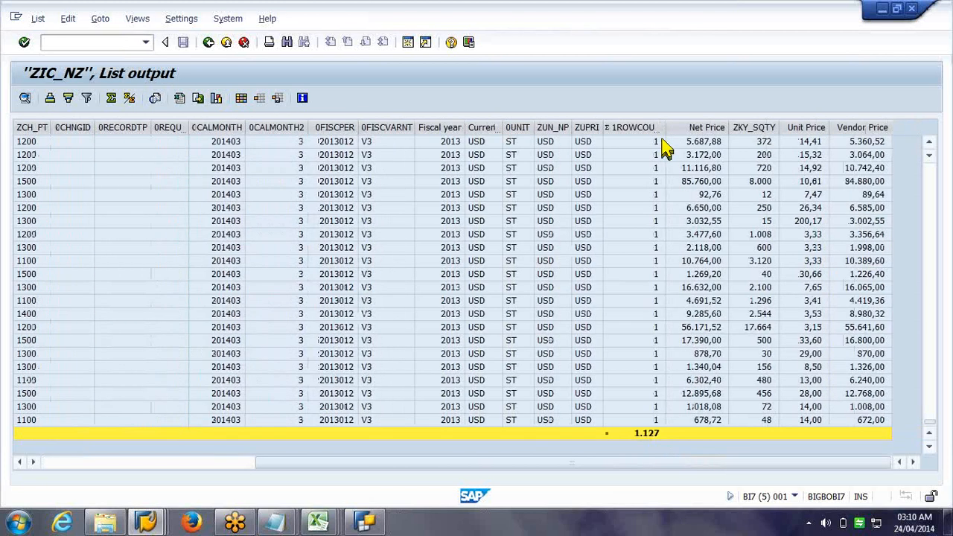
# Step: Return to the Excel report, select the header rows down to row 15, and go back to the overall result
pyautogui.click(318, 521)
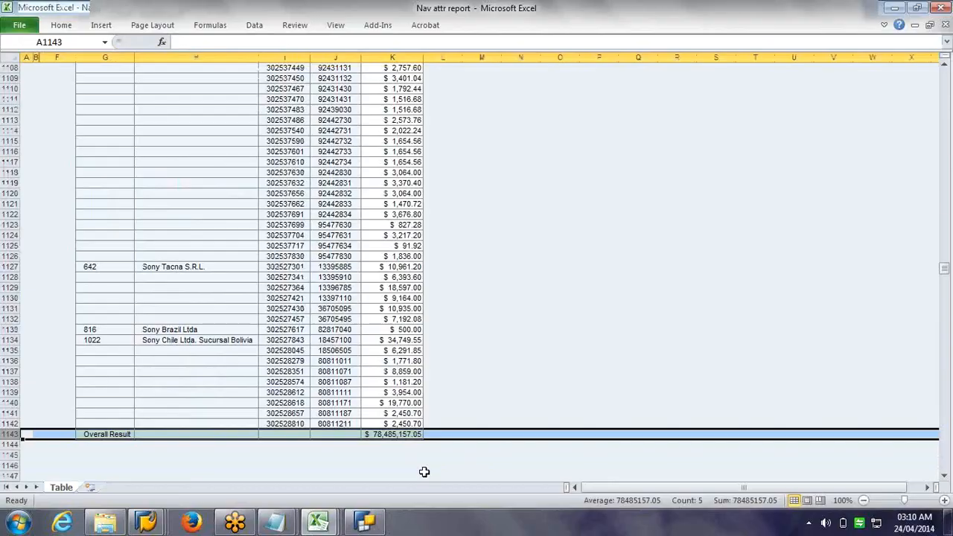
pyautogui.click(946, 223)
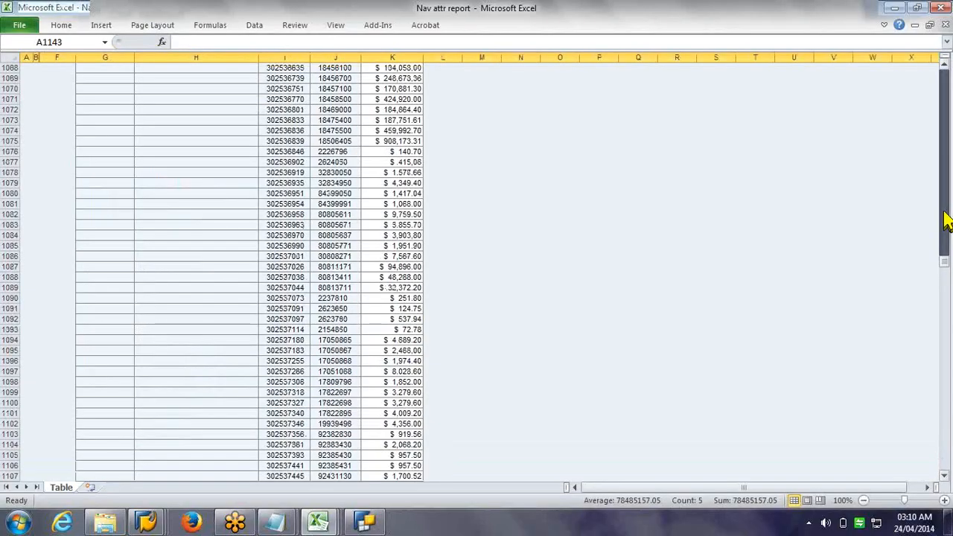
pyautogui.click(943, 220)
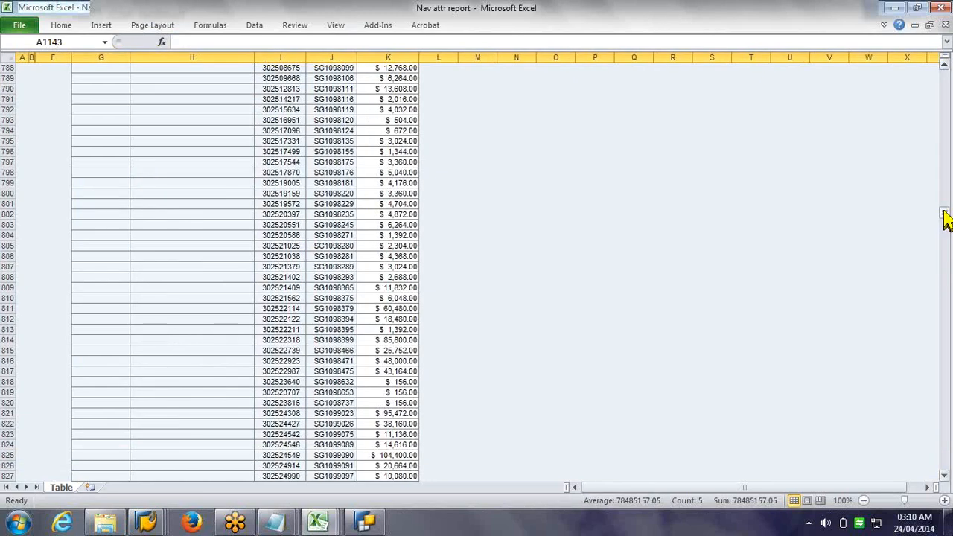
pyautogui.moveTo(944, 215); pyautogui.dragTo(945, 75)
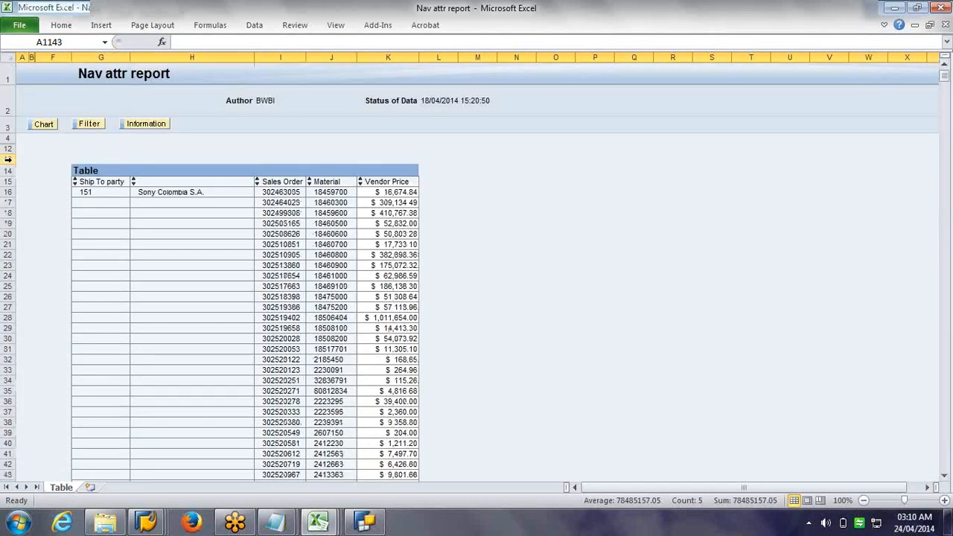
pyautogui.moveTo(8, 182); pyautogui.dragTo(8, 93)
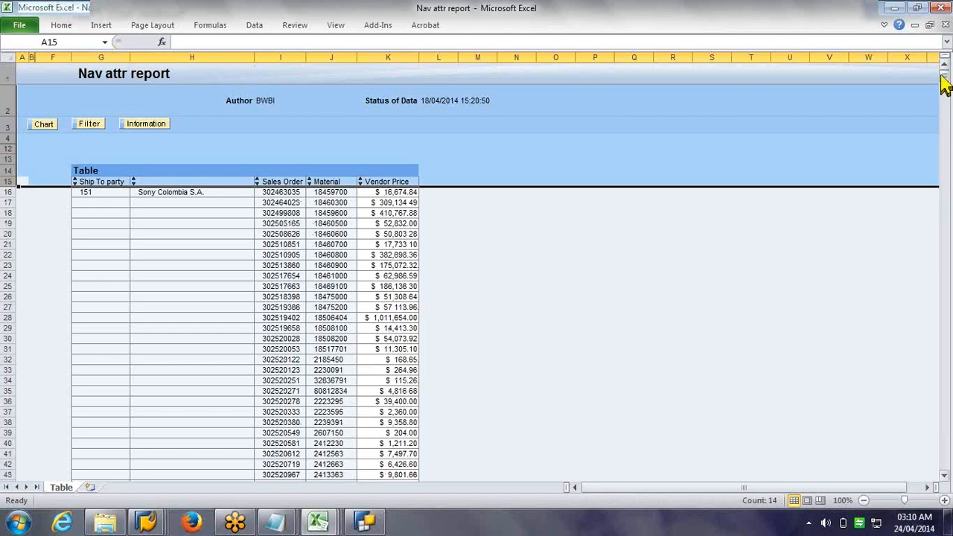
pyautogui.moveTo(943, 84); pyautogui.dragTo(936, 276)
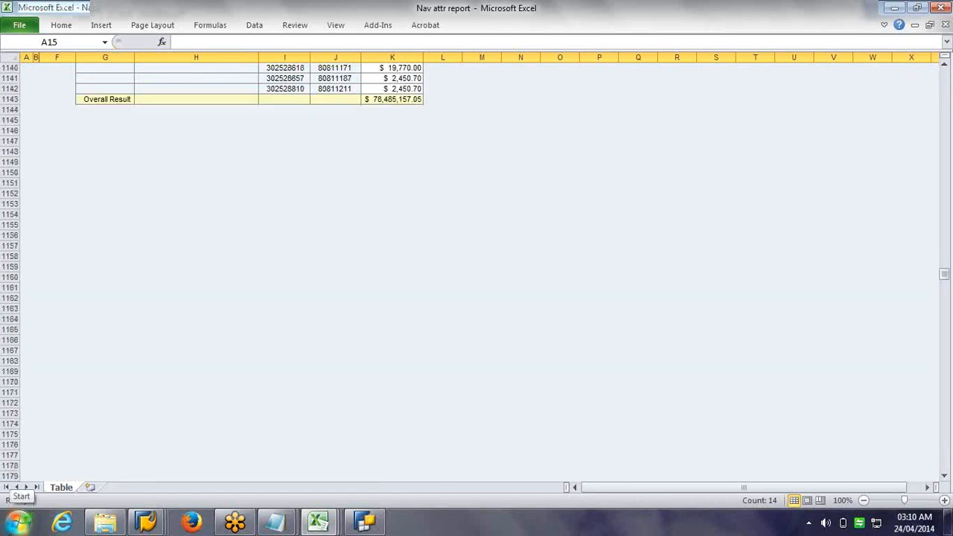
# Step: Open Calculator, compute 1142-15 for the number of report data rows, and close it
pyautogui.click(16, 523)
pyautogui.write('calc')
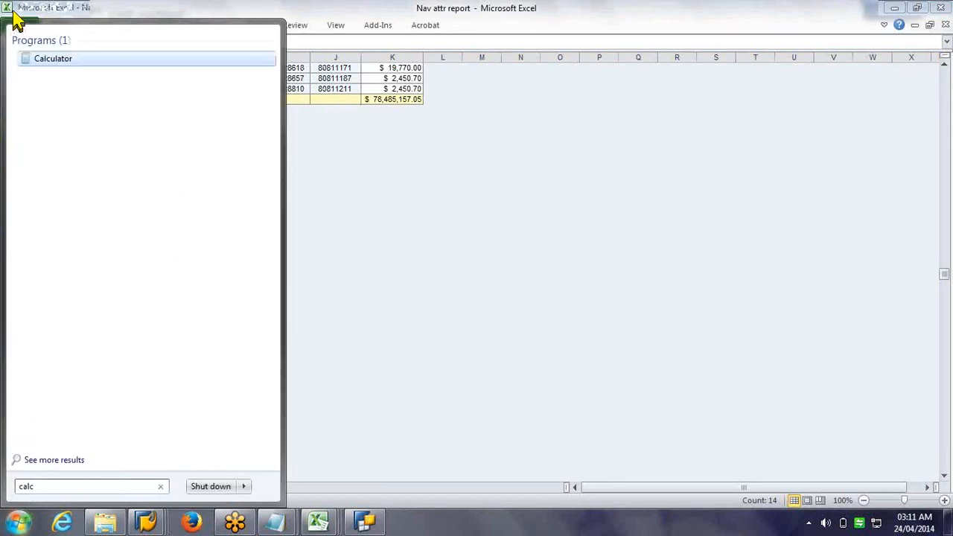
pyautogui.press('Return')
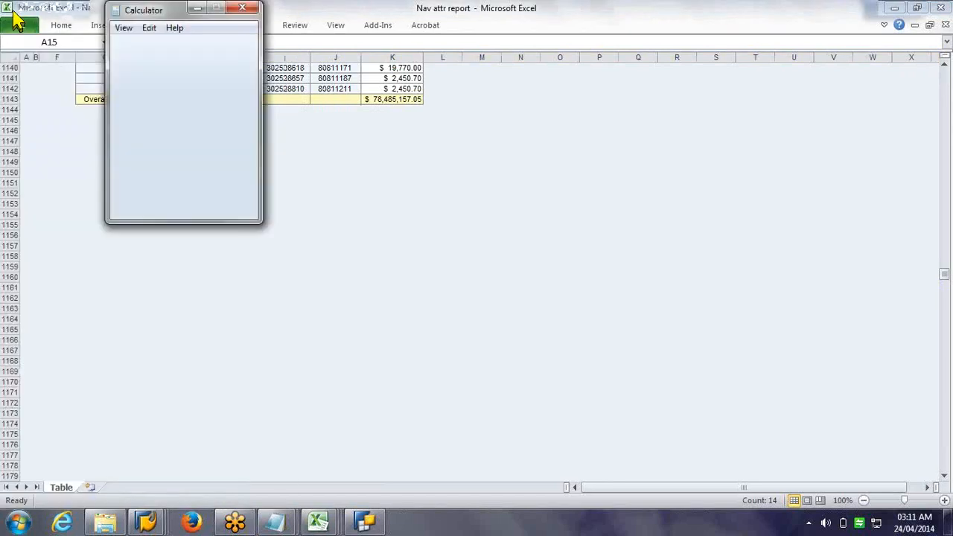
pyautogui.write('1142-15')
pyautogui.press('Return')
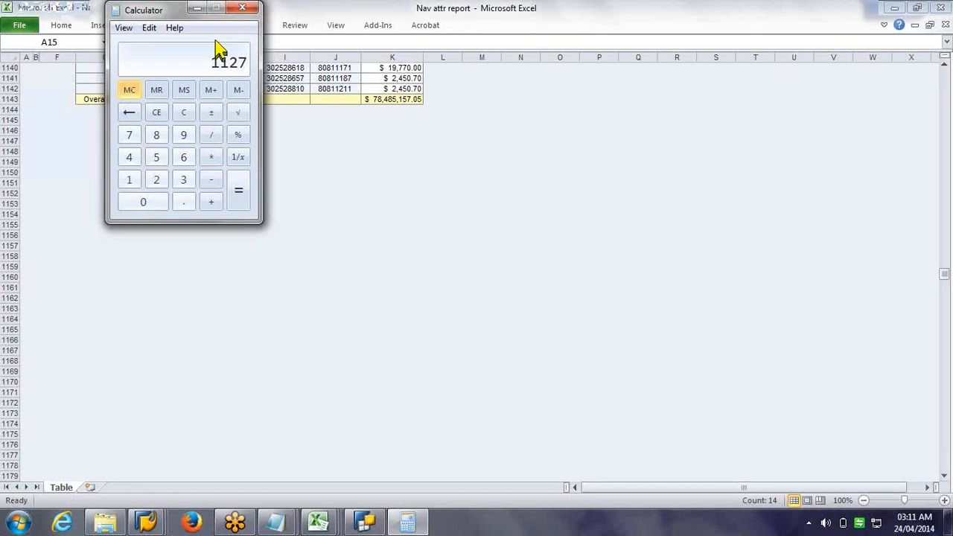
pyautogui.click(242, 7)
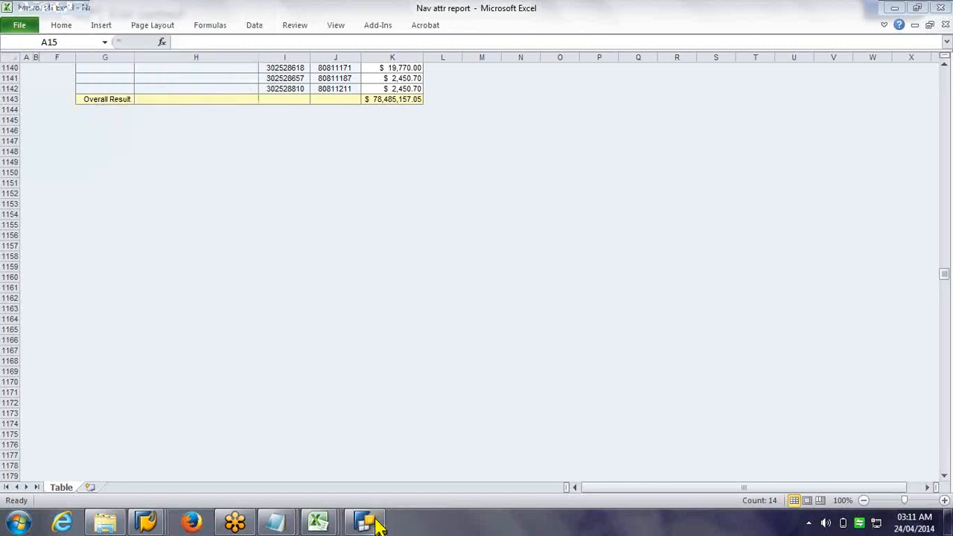
# Step: Switch to BEx Query Designer, compare the query's Filter and Rows/Columns definitions, narrow the window, and select the Net Price key figure
pyautogui.click(365, 523)
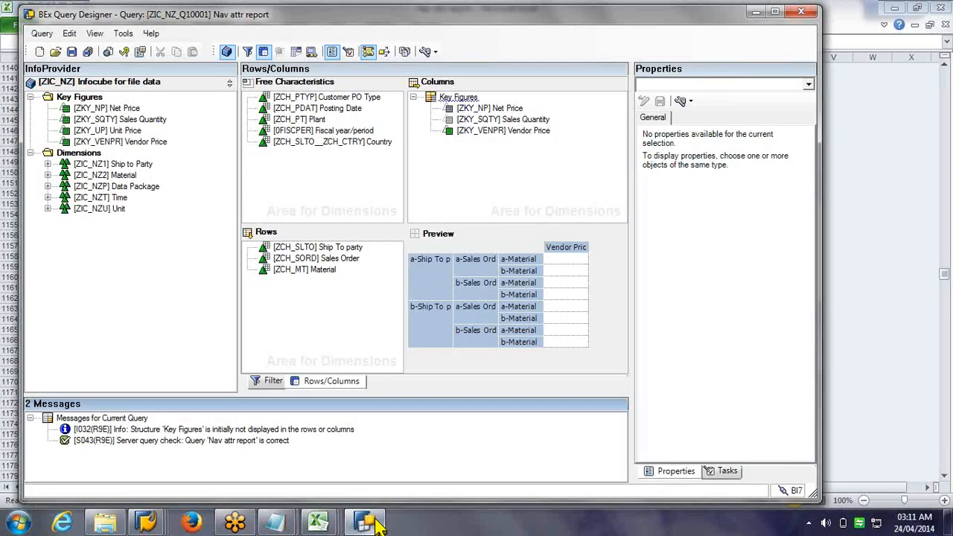
pyautogui.click(273, 380)
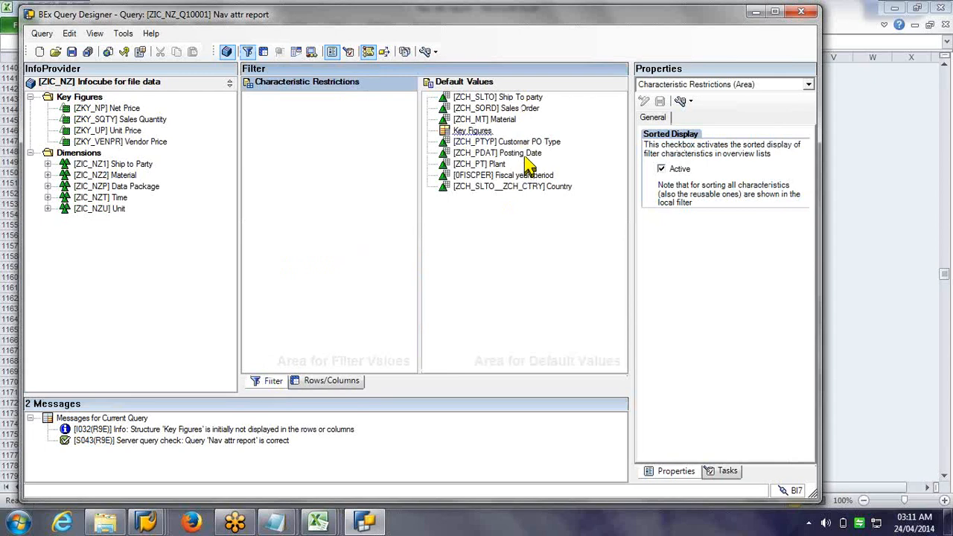
pyautogui.click(337, 378)
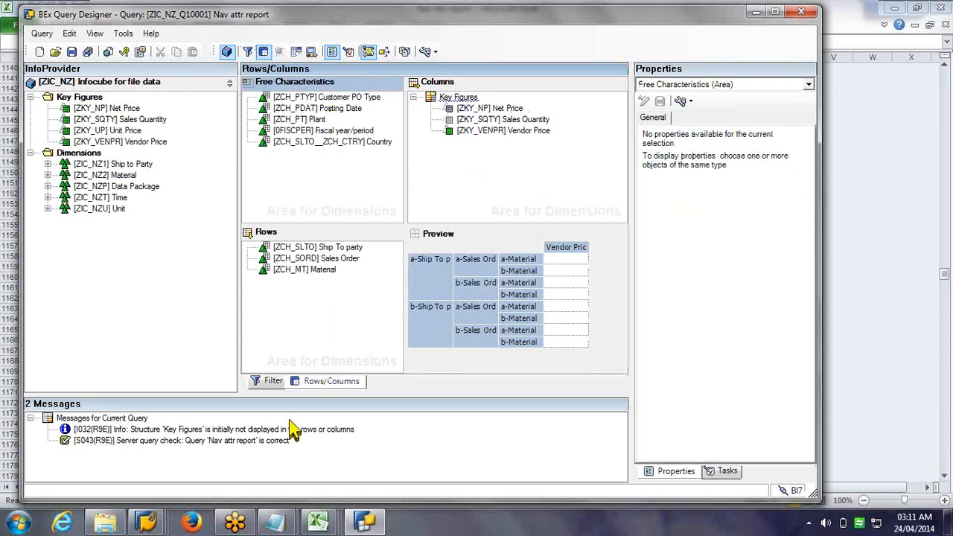
pyautogui.click(280, 386)
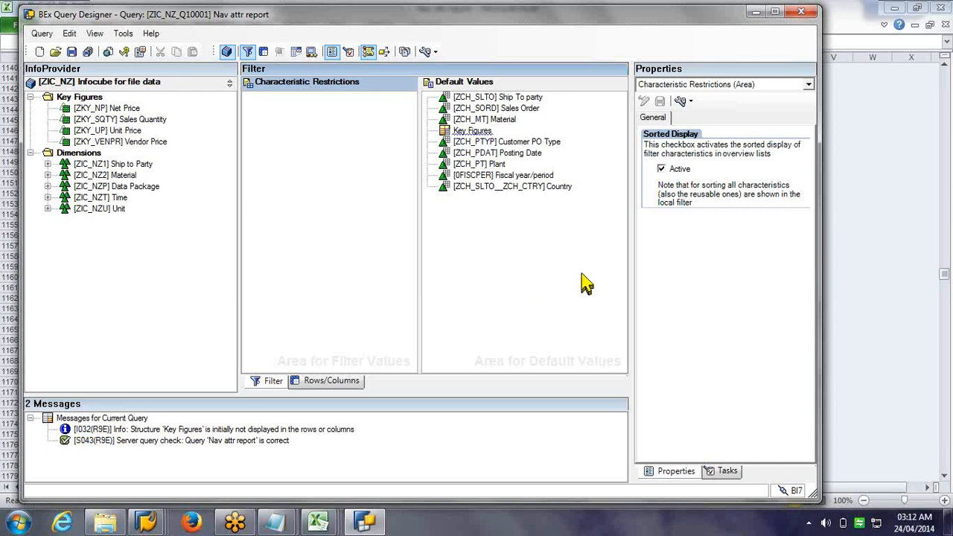
pyautogui.moveTo(817, 234); pyautogui.dragTo(714, 249)
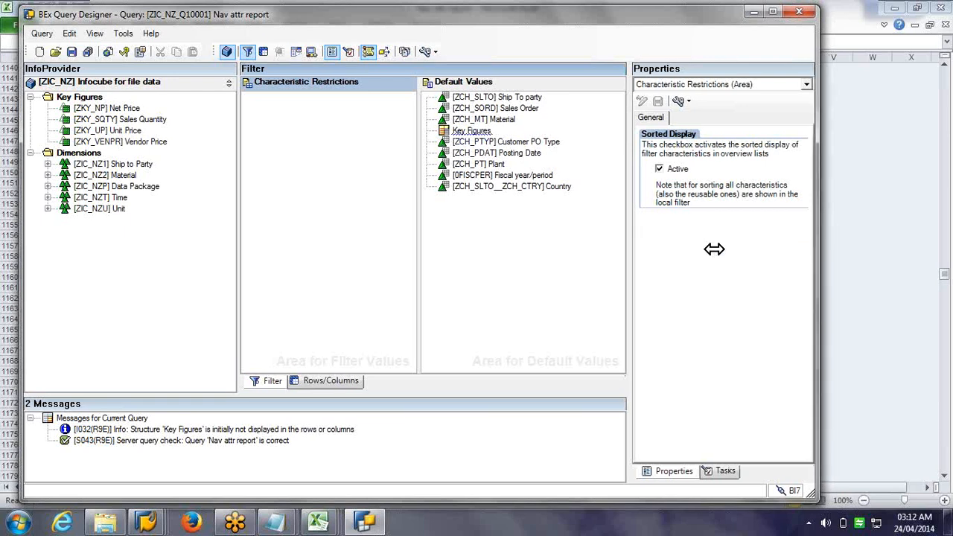
pyautogui.moveTo(714, 249); pyautogui.dragTo(710, 250)
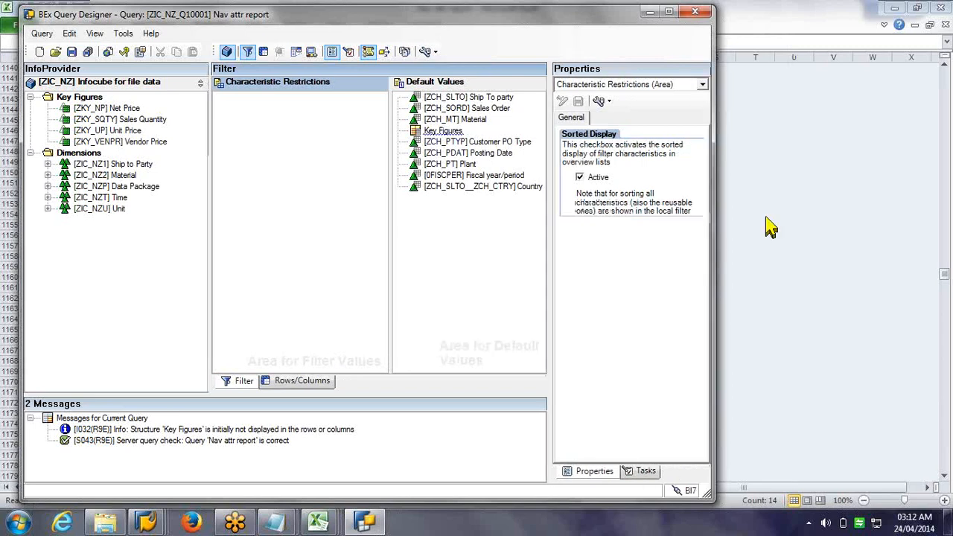
pyautogui.click(301, 381)
pyautogui.click(461, 108)
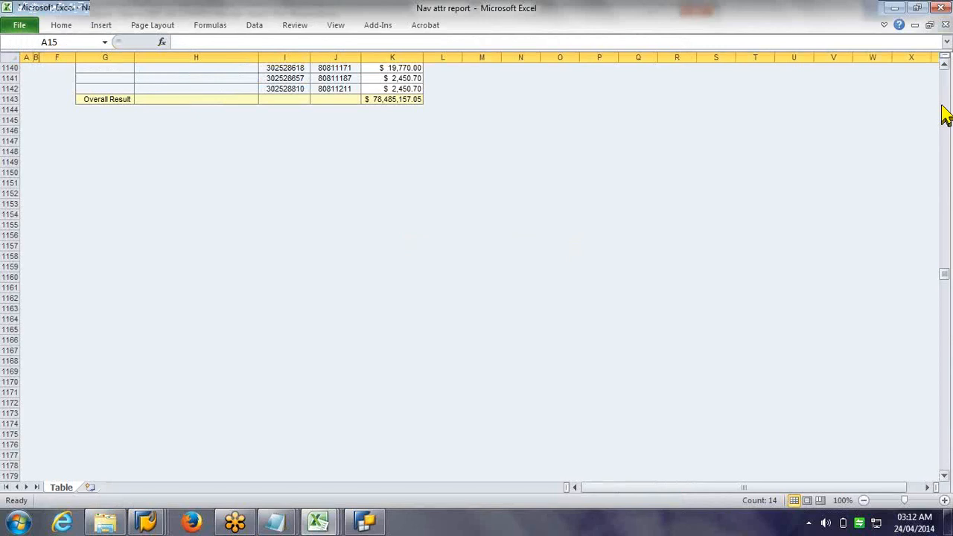
# Step: Return to the top of the Excel report, show its Filter area, and remove the Vendor Price restriction from Key Figures
pyautogui.click(942, 106)
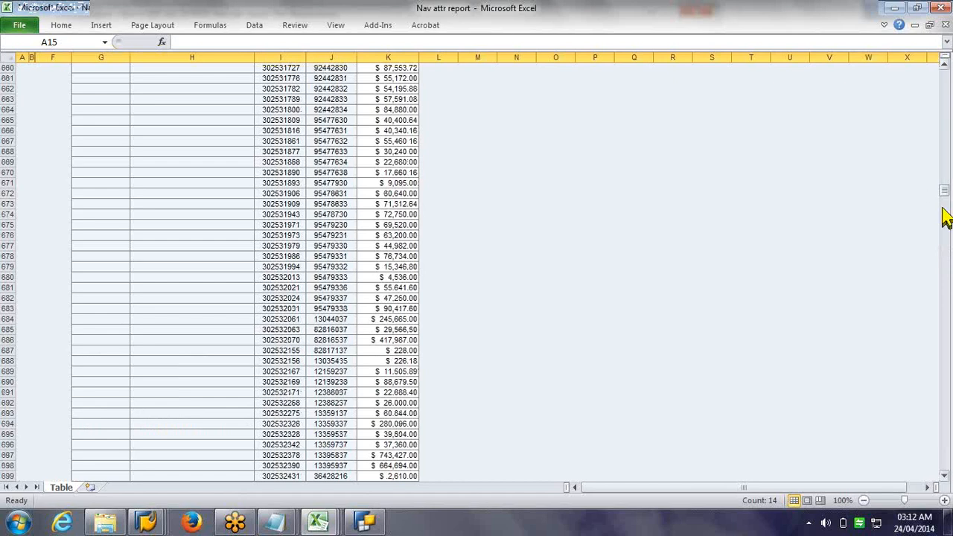
pyautogui.moveTo(944, 192); pyautogui.dragTo(946, 71)
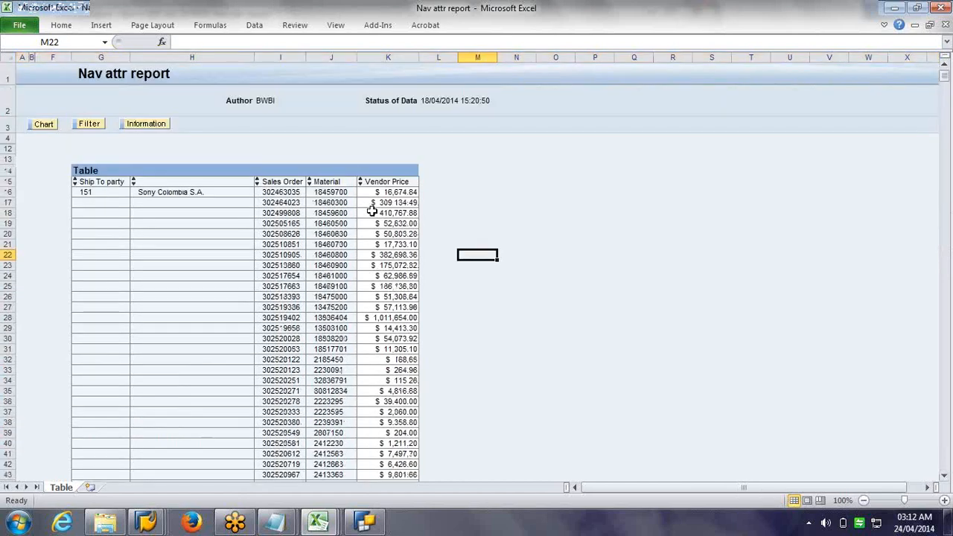
pyautogui.click(90, 124)
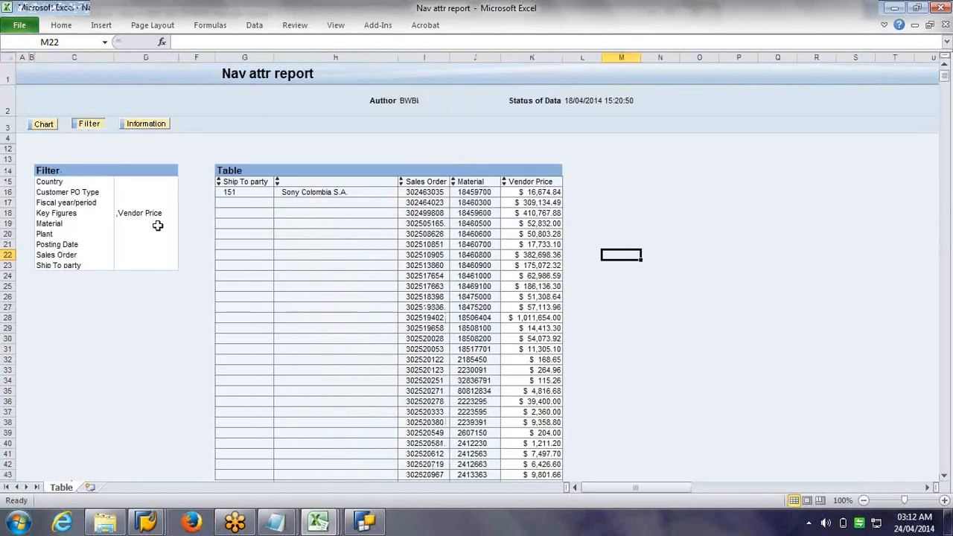
pyautogui.click(157, 215)
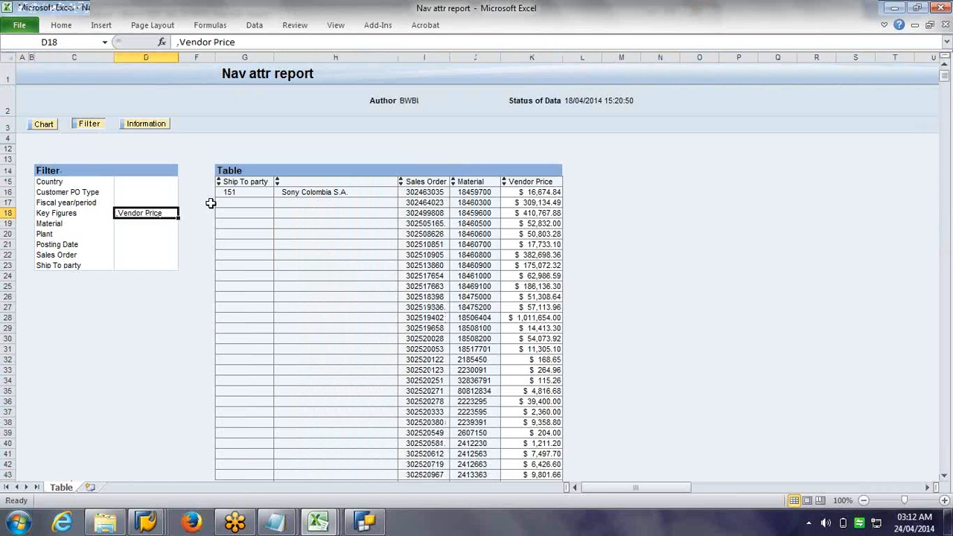
pyautogui.press('Delete')
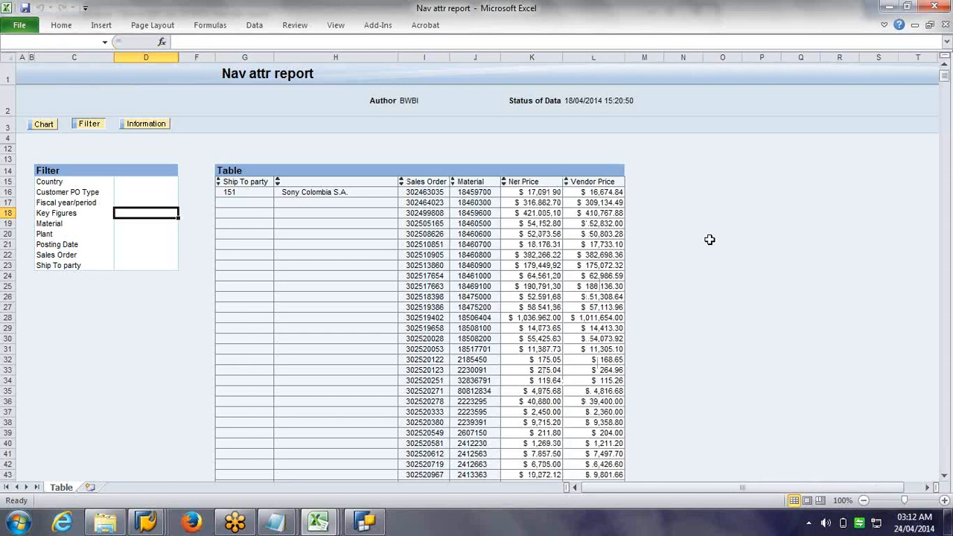
# Step: Switch to BEx Query Designer, check the display settings of the Sales Quantity key figure, and minimise the window
pyautogui.moveTo(377, 526)
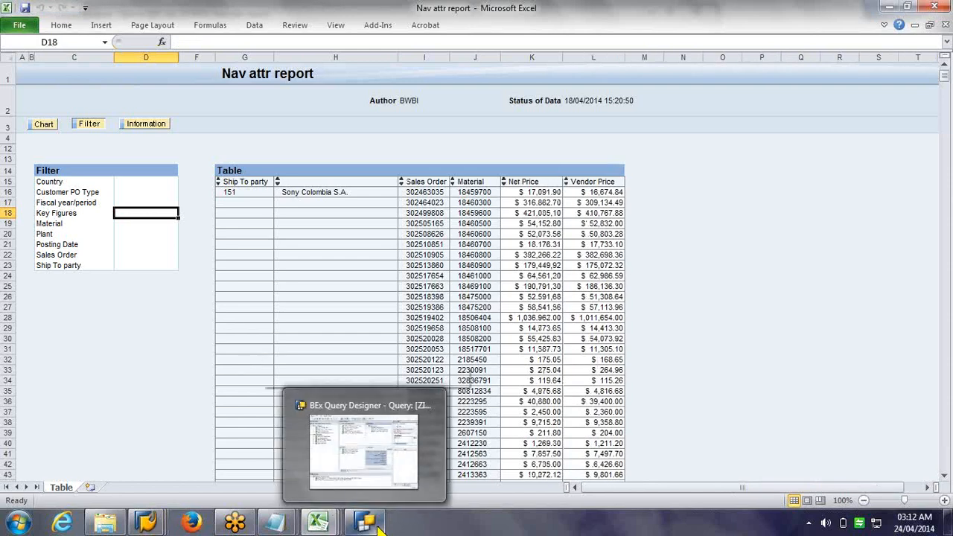
pyautogui.click(377, 526)
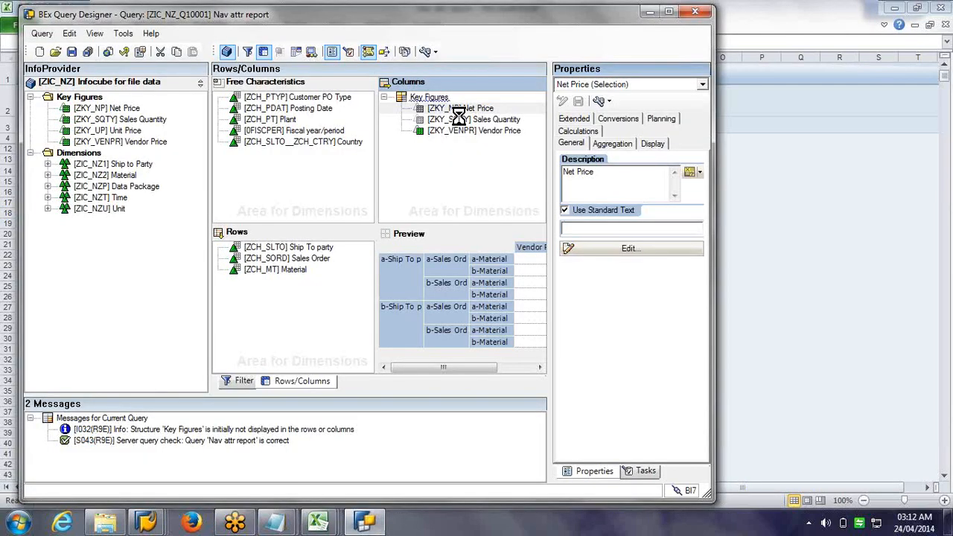
pyautogui.click(454, 119)
pyautogui.click(650, 144)
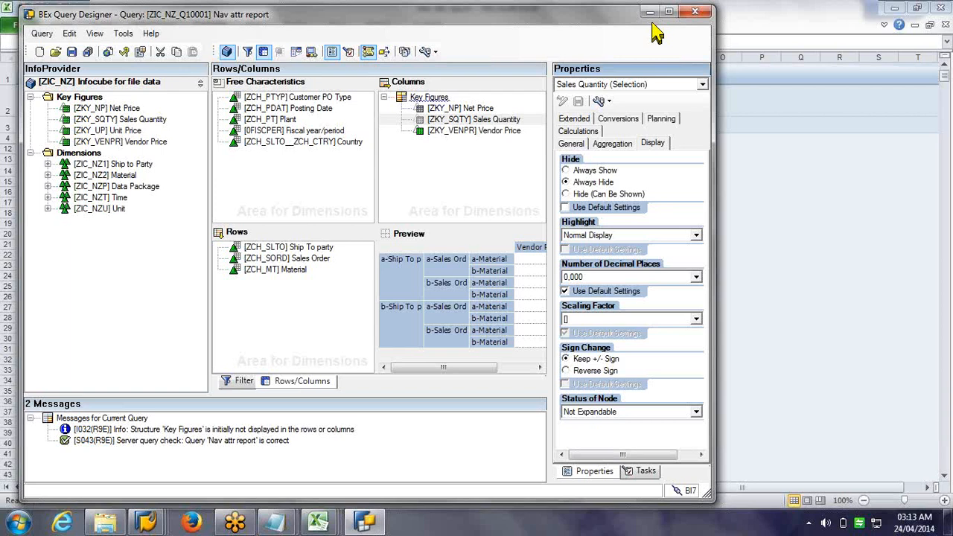
pyautogui.click(649, 12)
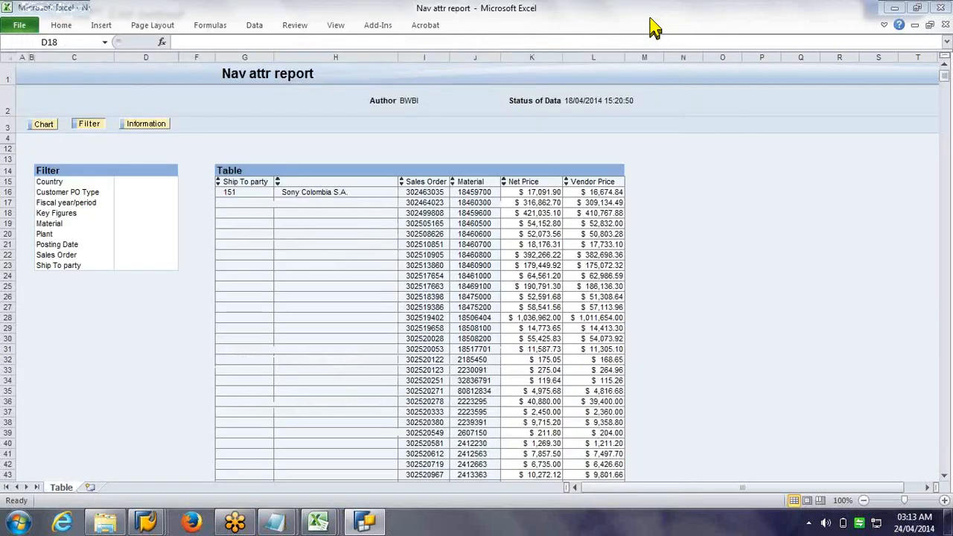
# Step: Look through the Ship To party groups in the Excel report, from 151 to 157, and return to the top
pyautogui.click(692, 213)
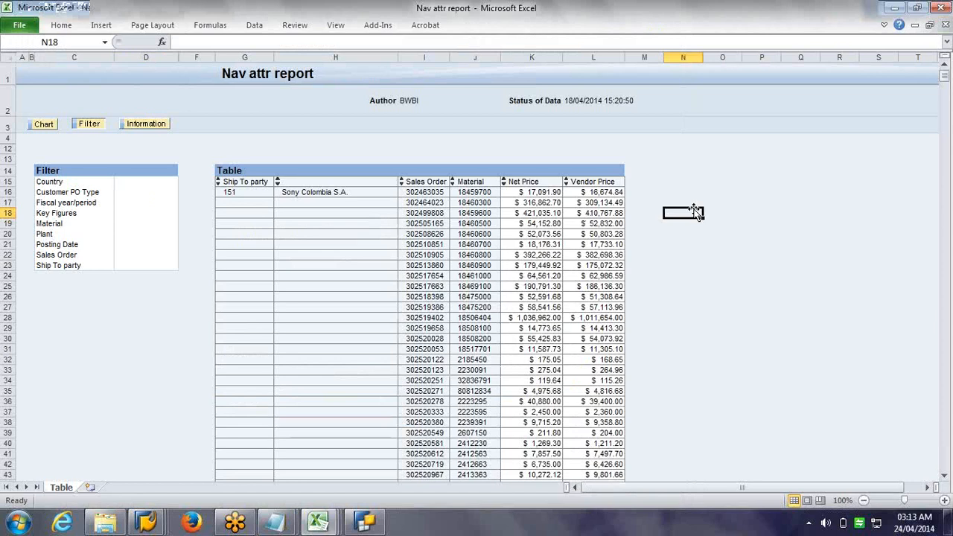
pyautogui.scroll(-2, 692, 213)
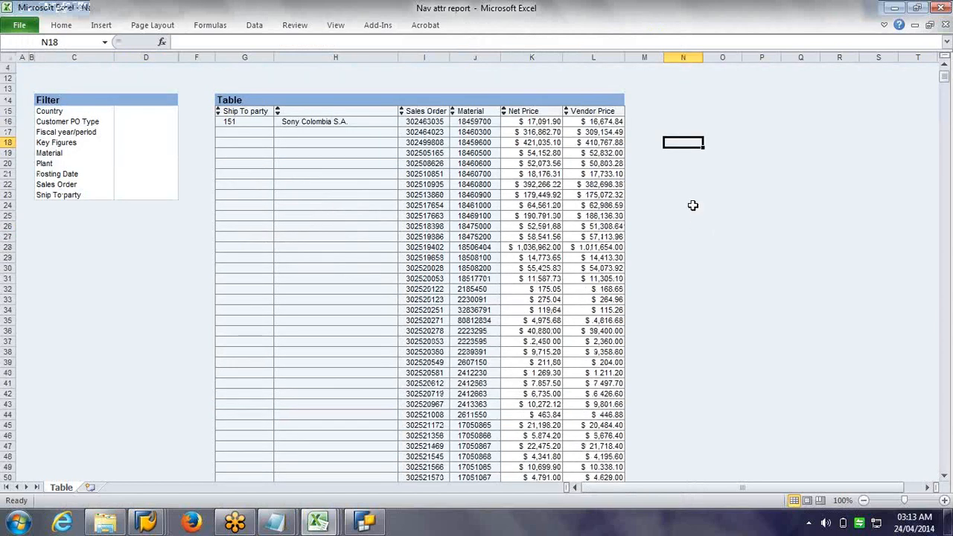
pyautogui.scroll(2, 691, 206)
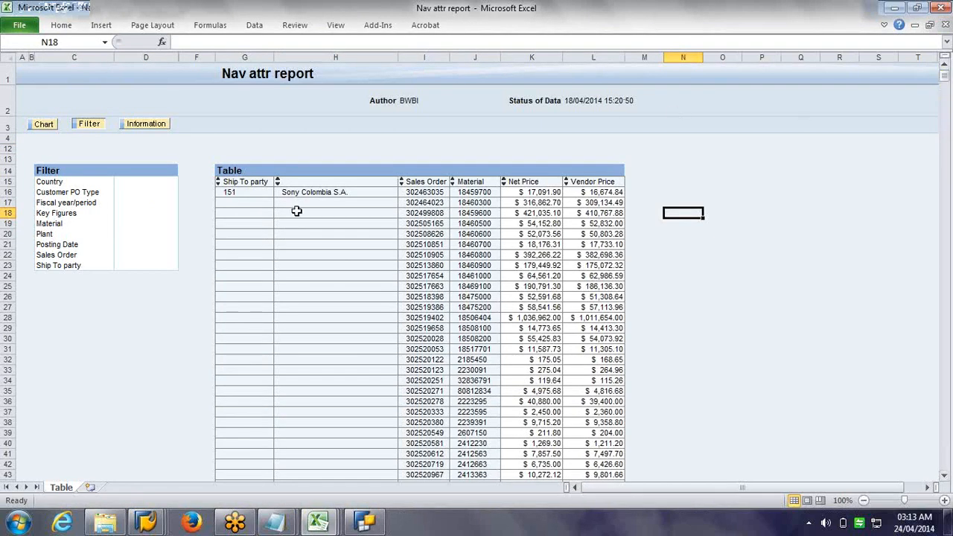
pyautogui.click(254, 195)
pyautogui.moveTo(948, 83); pyautogui.dragTo(950, 105)
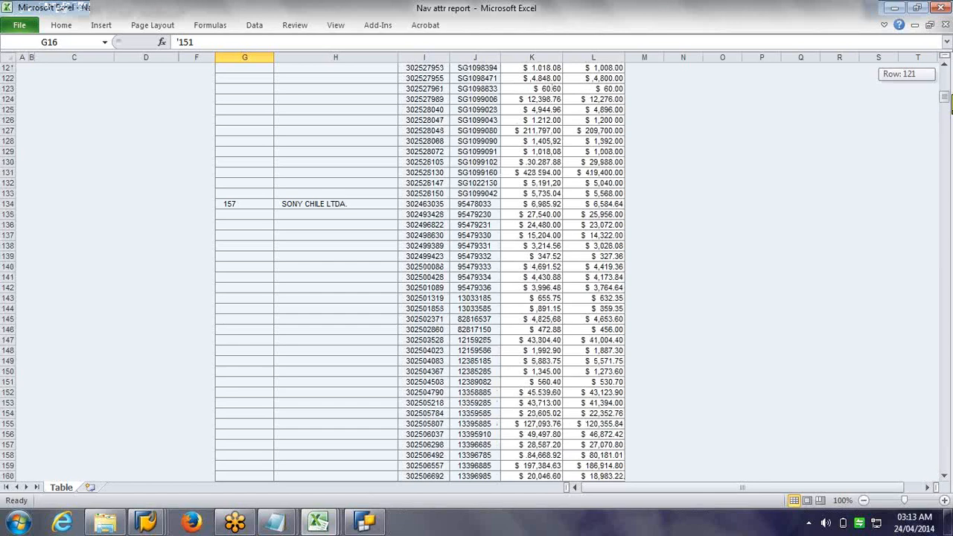
pyautogui.moveTo(950, 104); pyautogui.dragTo(939, 64)
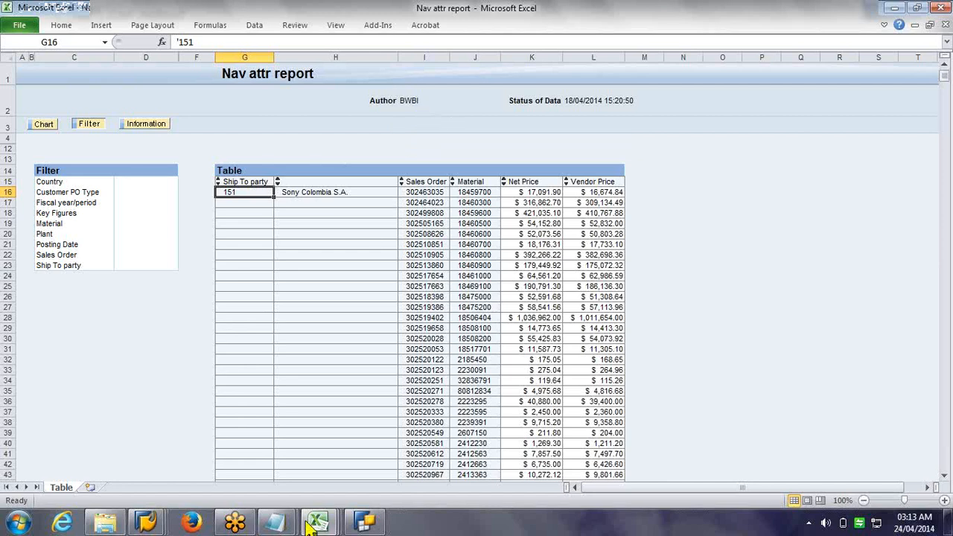
# Step: In BEx Query Designer, show the query's filter definition and open the value restriction for Ship To party under Default Values
pyautogui.click(356, 530)
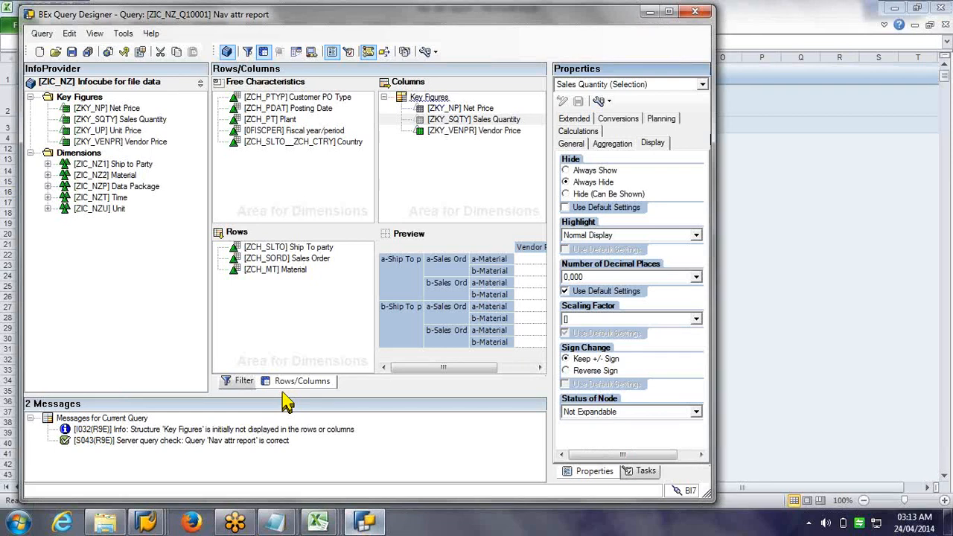
pyautogui.click(239, 380)
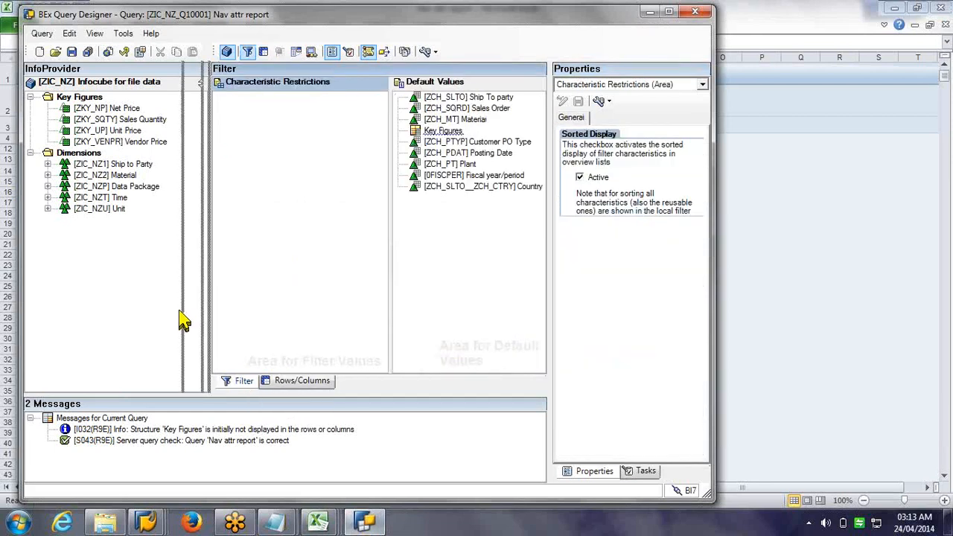
pyautogui.moveTo(184, 320); pyautogui.dragTo(183, 320)
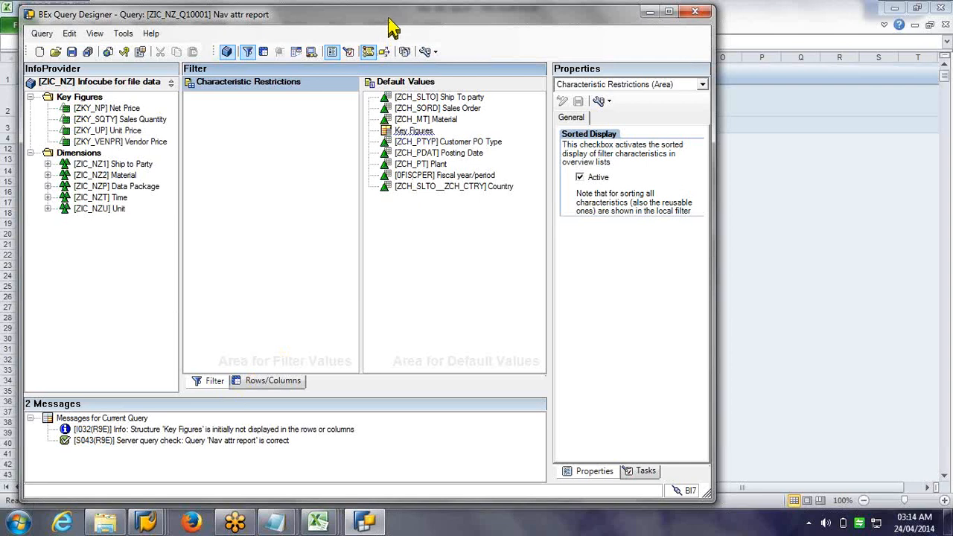
pyautogui.moveTo(387, 21); pyautogui.dragTo(533, 64)
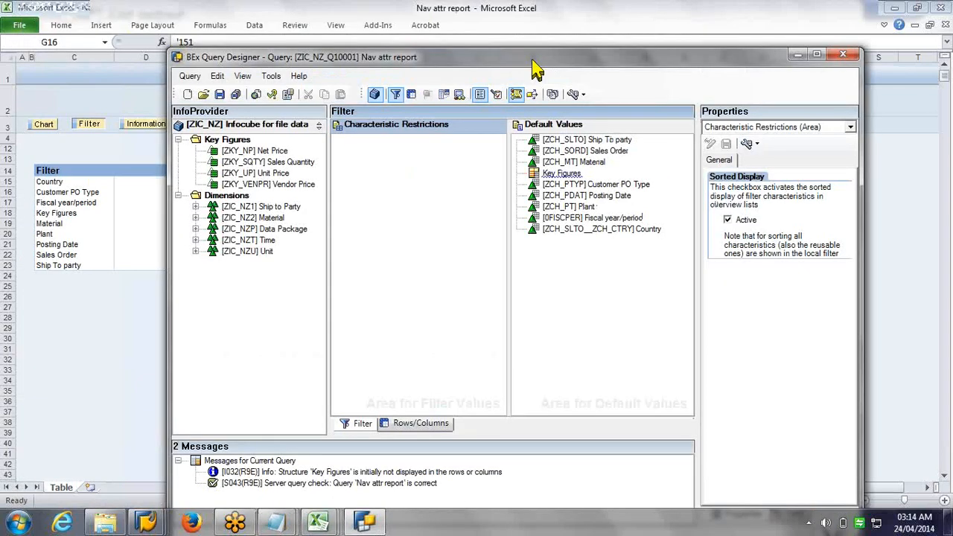
pyautogui.rightClick(598, 140)
pyautogui.click(594, 151)
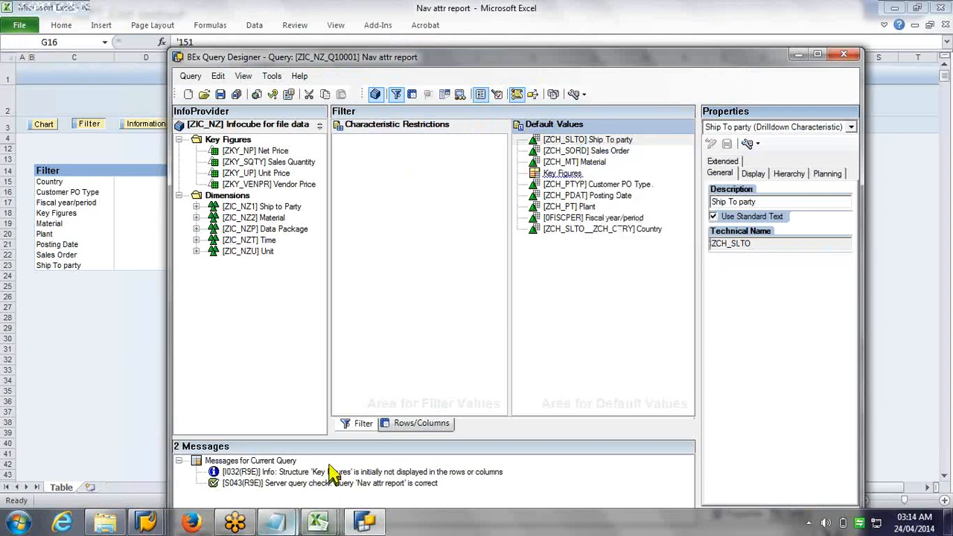
# Step: Add the note "restricting characteristic by characteristic value this is called filter" to the untitled Notepad file and minimise it
pyautogui.click(277, 522)
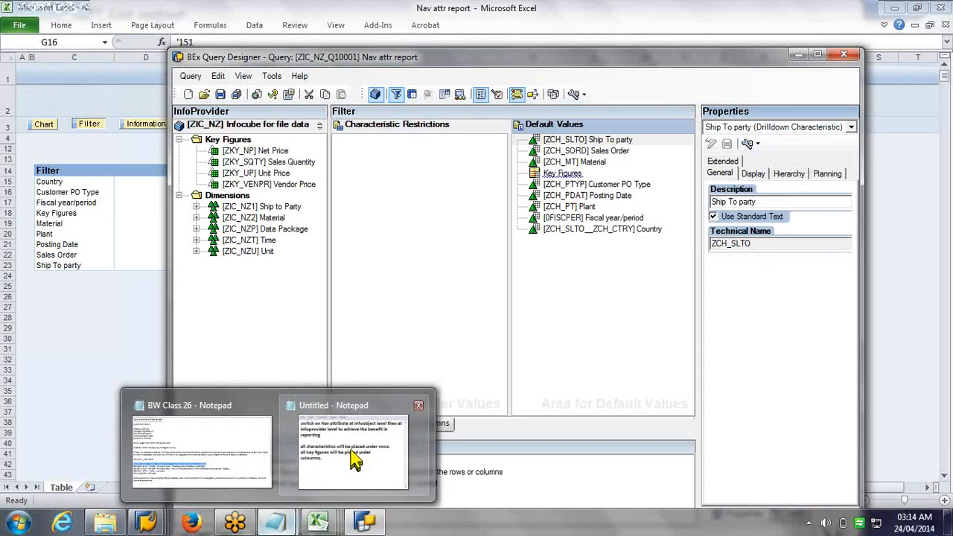
pyautogui.click(355, 461)
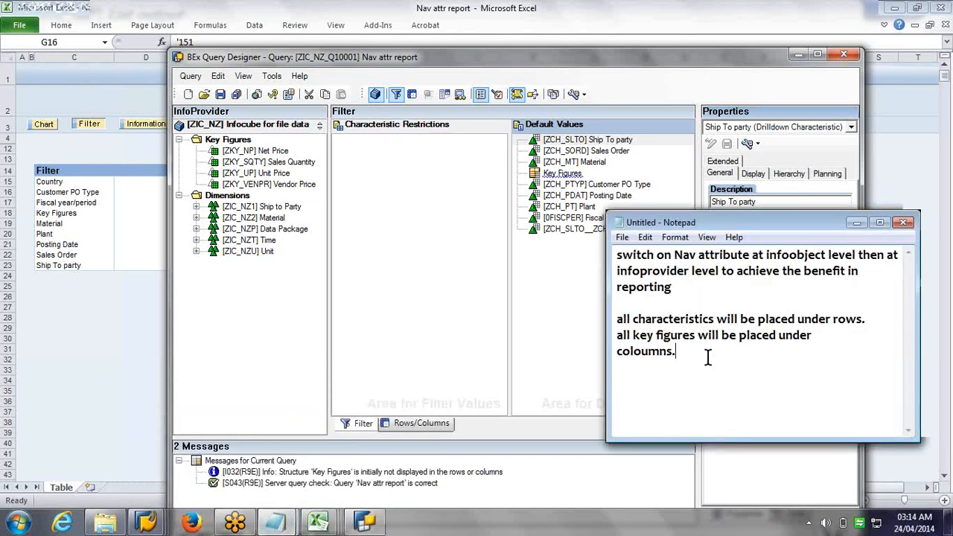
pyautogui.press('Return')
pyautogui.press('Return')
pyautogui.write('restricting c')
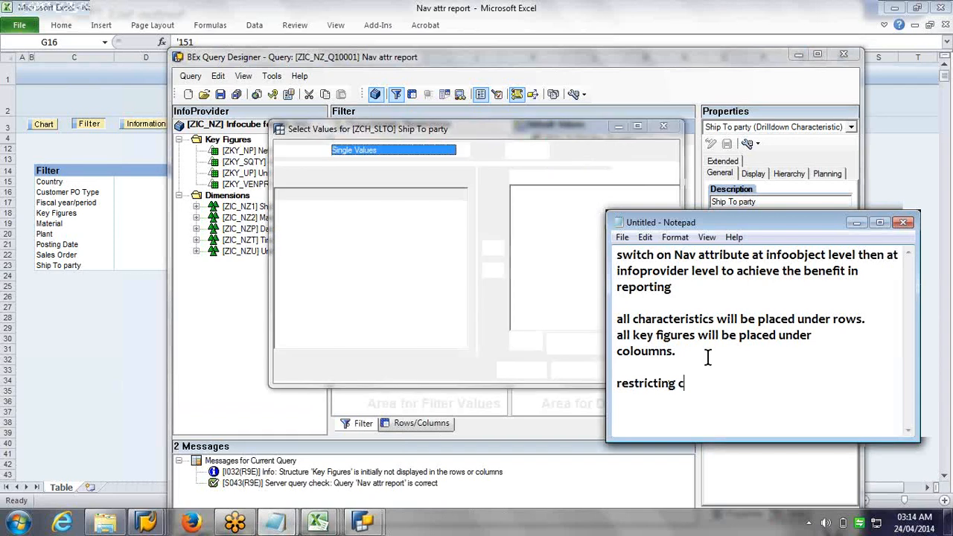
pyautogui.write('harac')
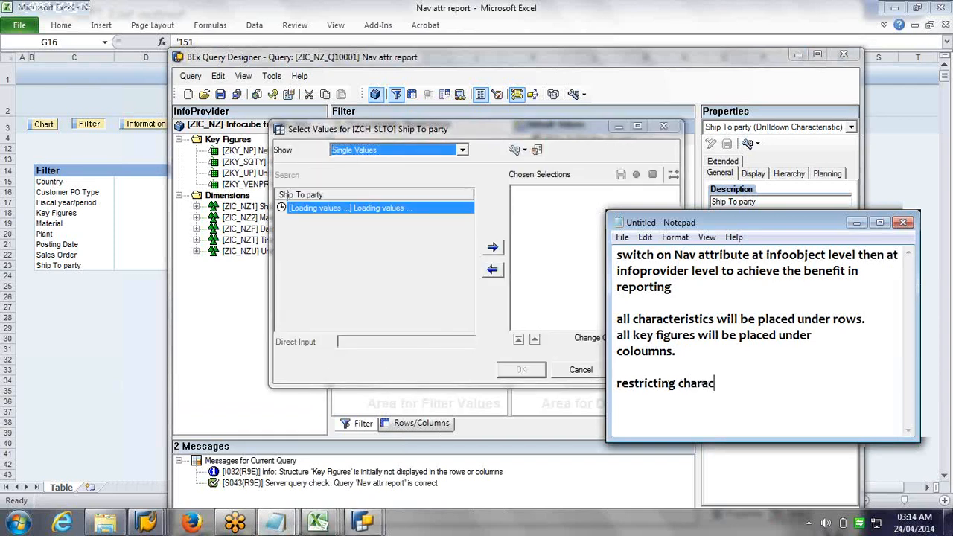
pyautogui.write('teristic by')
pyautogui.write('acteris')
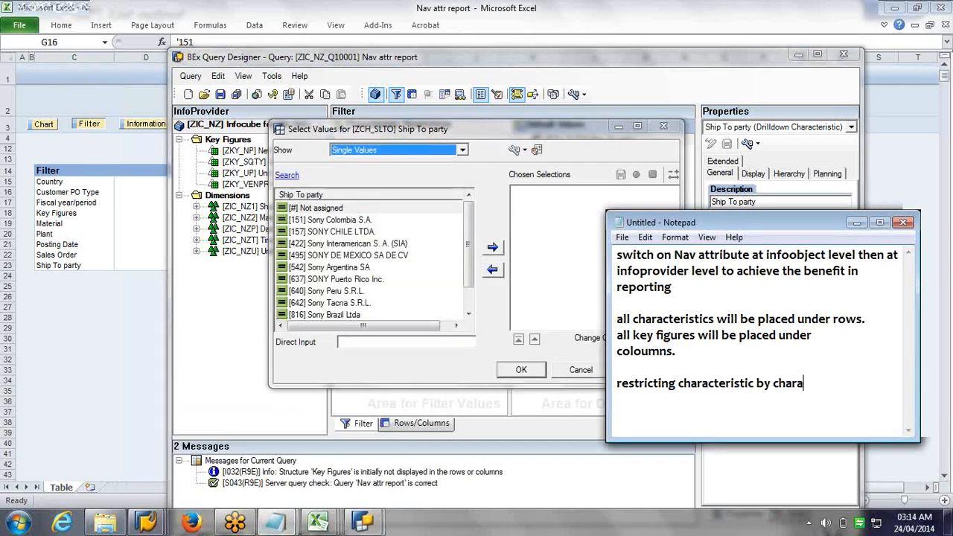
pyautogui.write('tiv=')
pyautogui.press('BackSpace')
pyautogui.press('BackSpace')
pyautogui.write('c values')
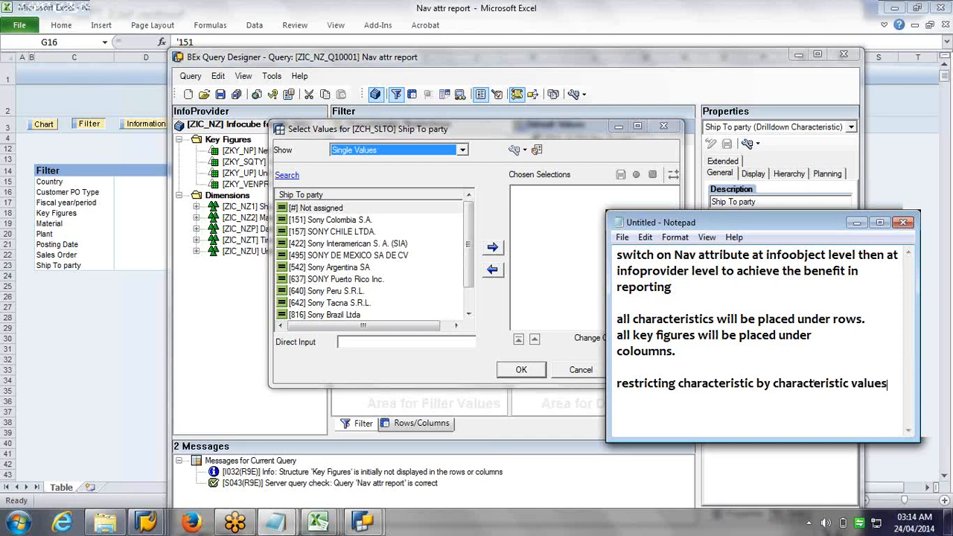
pyautogui.press('BackSpace')
pyautogui.write('value this is called')
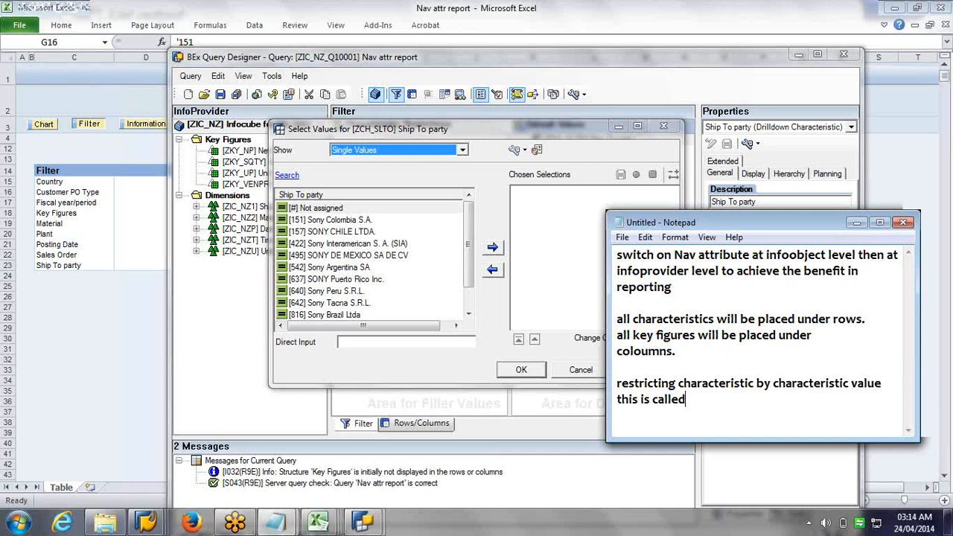
pyautogui.write(' filter')
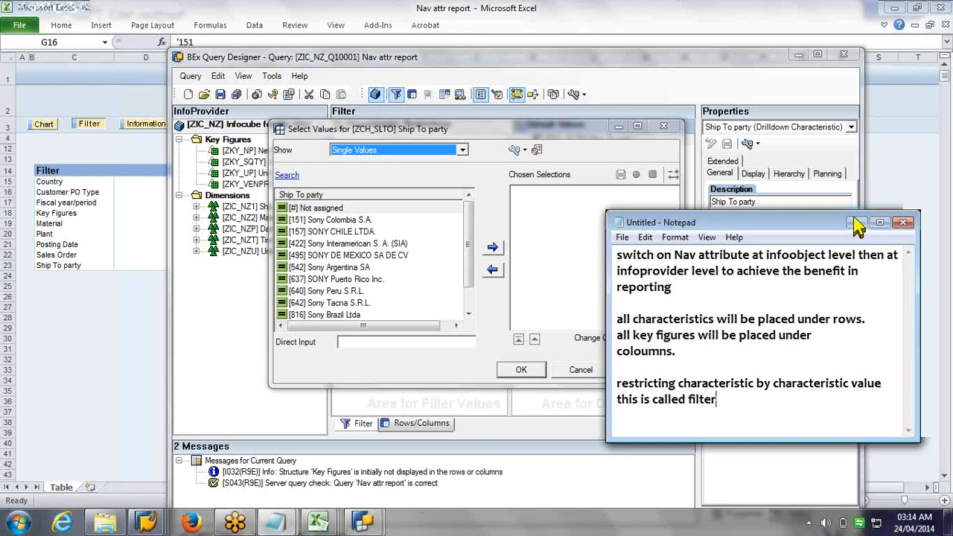
pyautogui.click(854, 222)
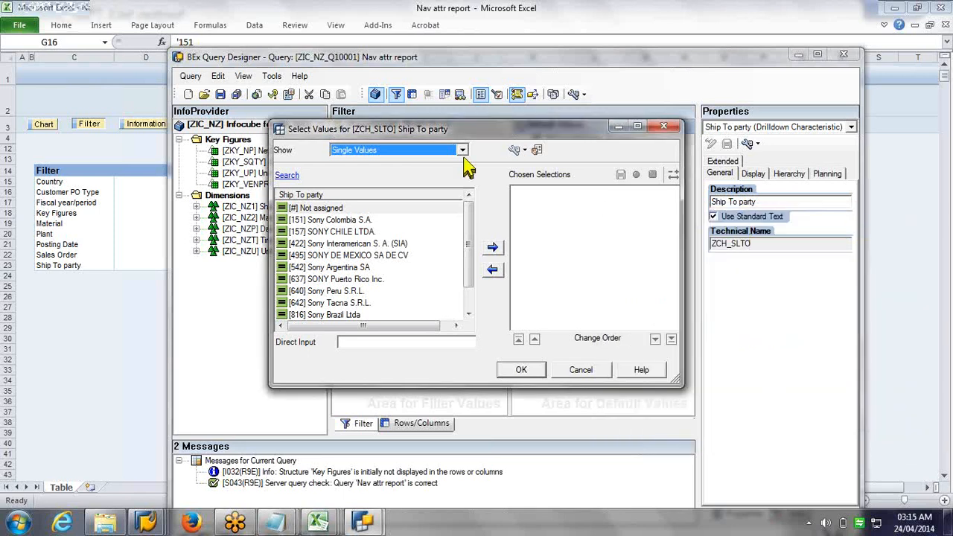
# Step: Add [151] Sony Colombia S.A. to the chosen Ship To party selections, trying other value display formats and returning to [Key] Text
pyautogui.moveTo(463, 117); pyautogui.dragTo(462, 77)
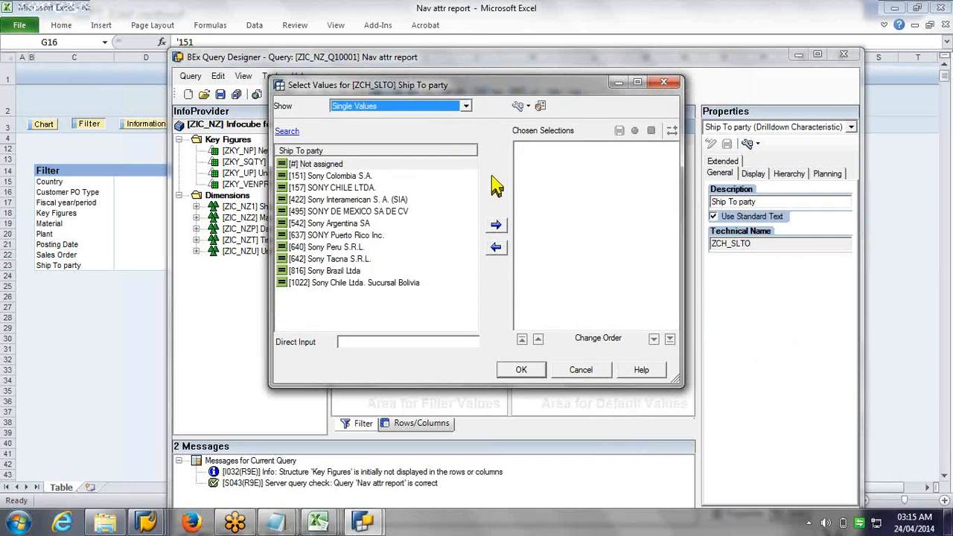
pyautogui.click(355, 177)
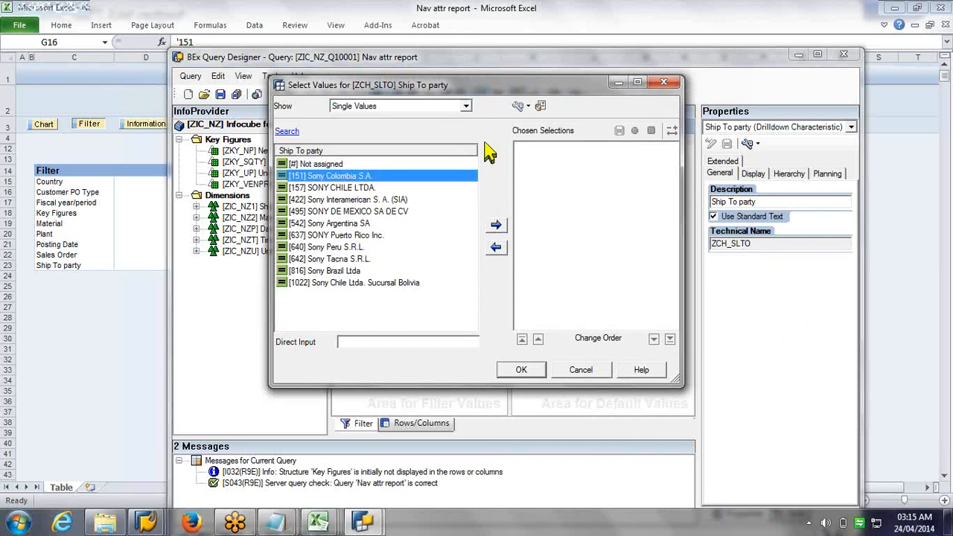
pyautogui.click(527, 106)
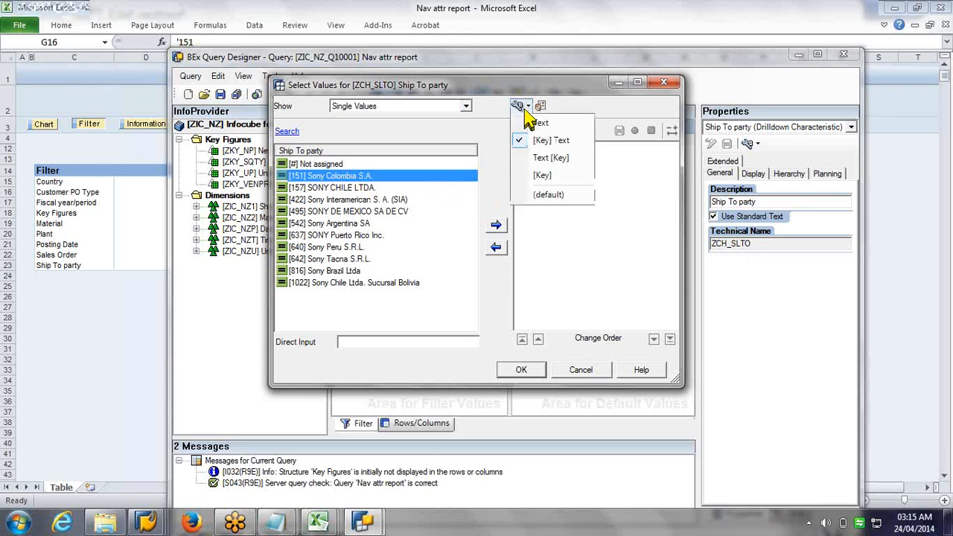
pyautogui.click(525, 127)
pyautogui.click(527, 106)
pyautogui.click(542, 176)
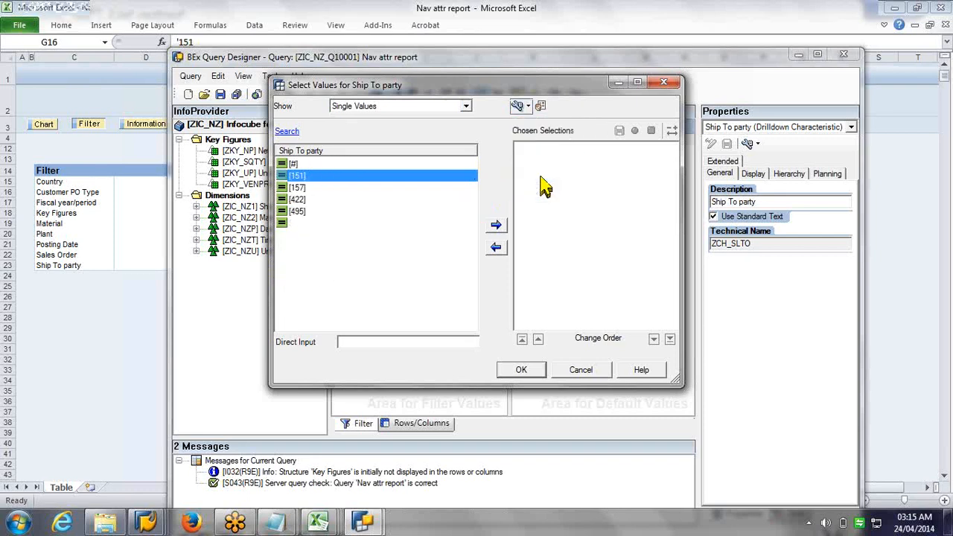
pyautogui.click(527, 106)
pyautogui.click(543, 140)
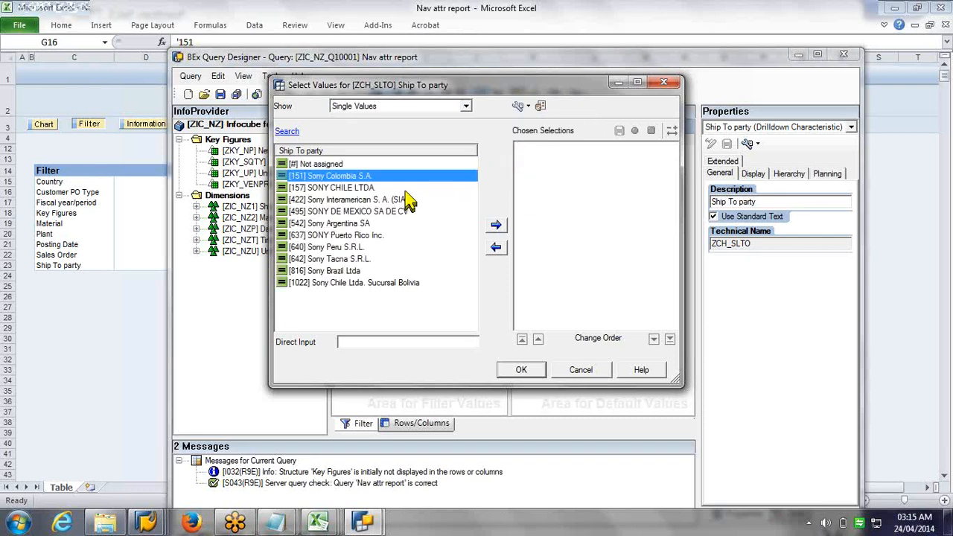
pyautogui.click(496, 225)
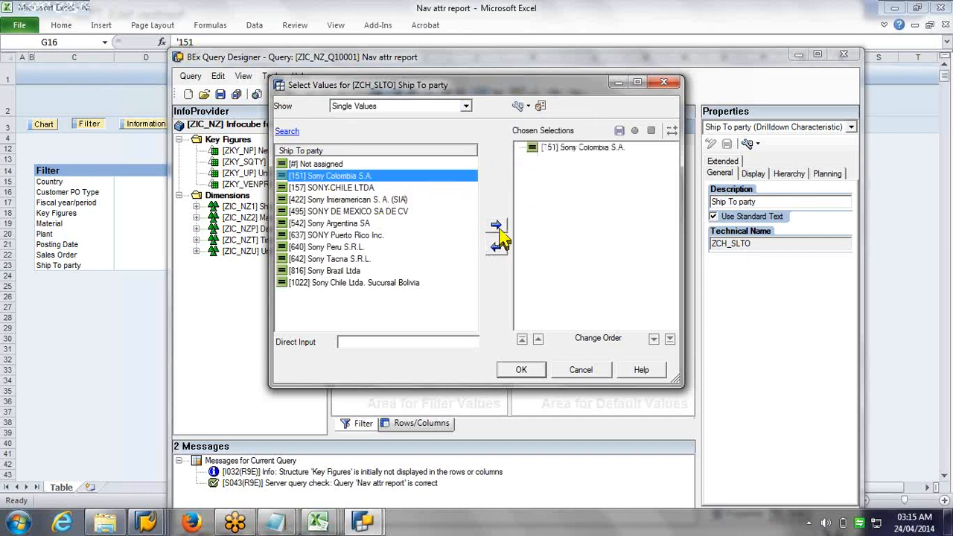
pyautogui.click(597, 149)
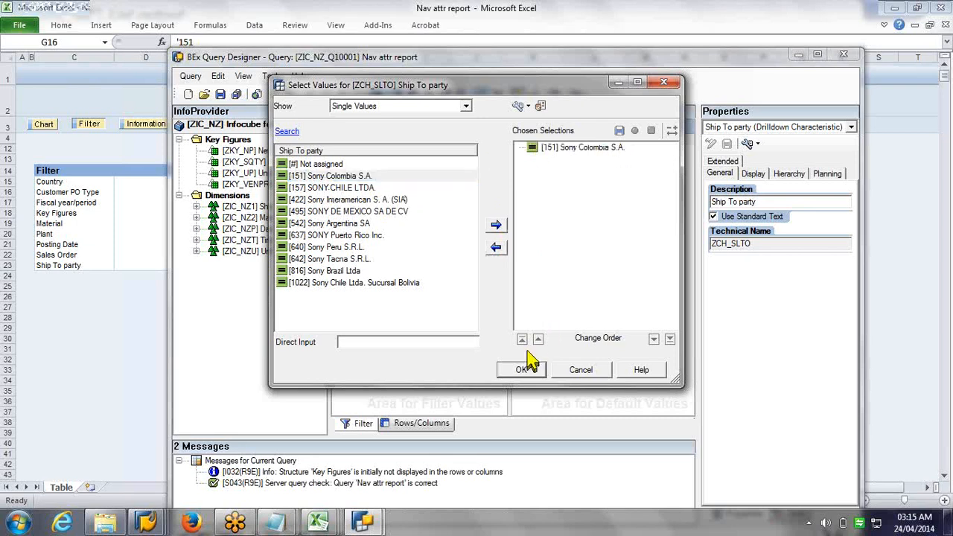
# Step: Add [422] Sony Interamerican S. A. (SIA) and [637] SONY Puerto Rico Inc. to the chosen selections, and remove both again
pyautogui.click(372, 199)
pyautogui.click(496, 225)
pyautogui.click(344, 235)
pyautogui.click(496, 225)
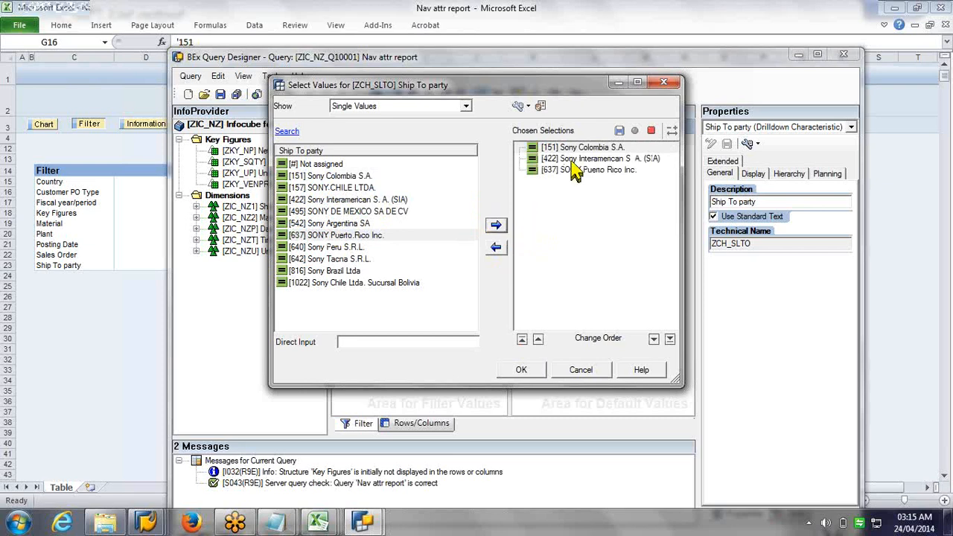
pyautogui.click(573, 159)
pyautogui.click(496, 249)
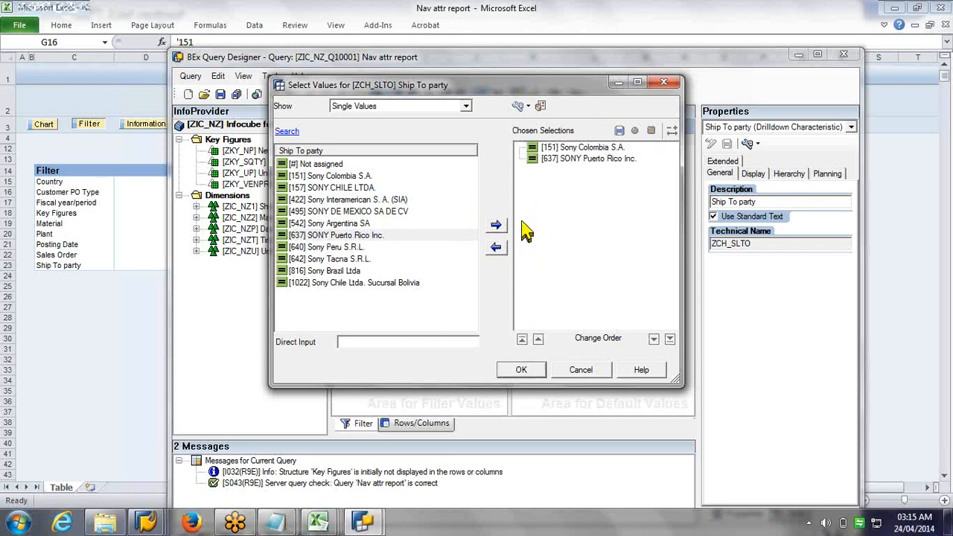
pyautogui.click(573, 159)
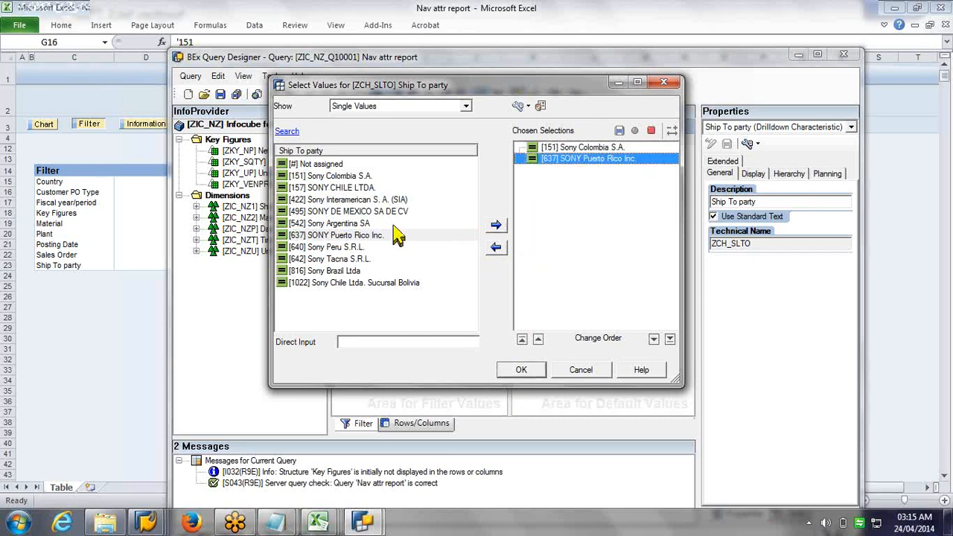
pyautogui.press('Delete')
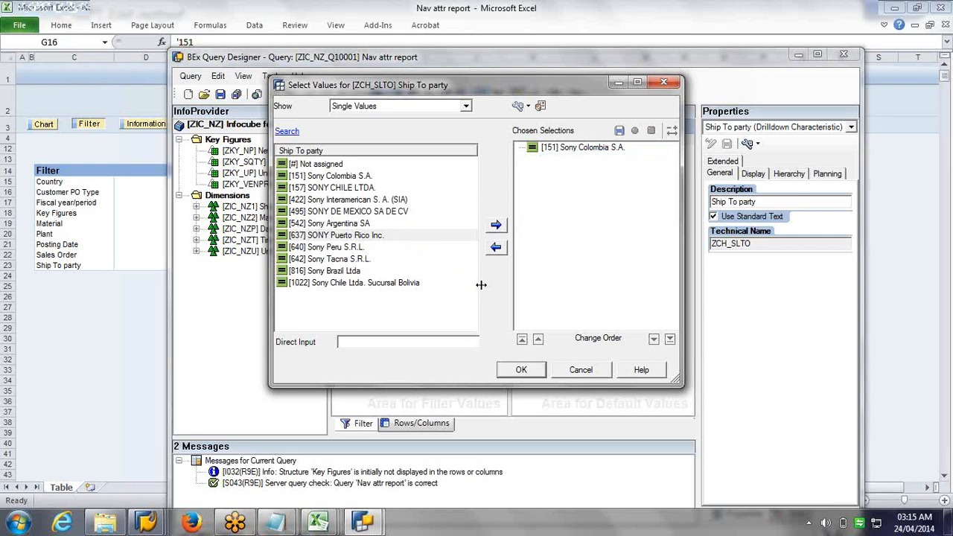
# Step: Apply the Ship To party restriction, expand it under Default Values and save the query
pyautogui.click(522, 369)
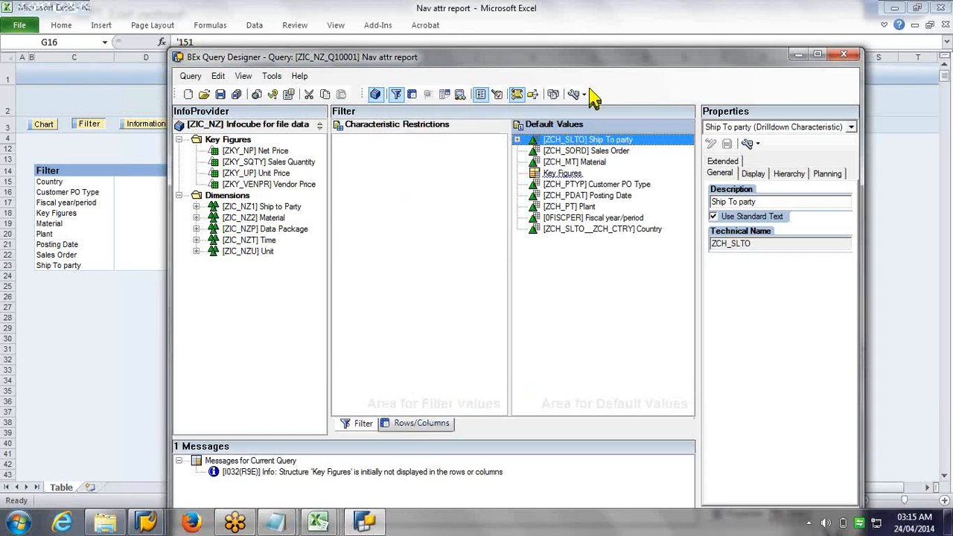
pyautogui.click(517, 140)
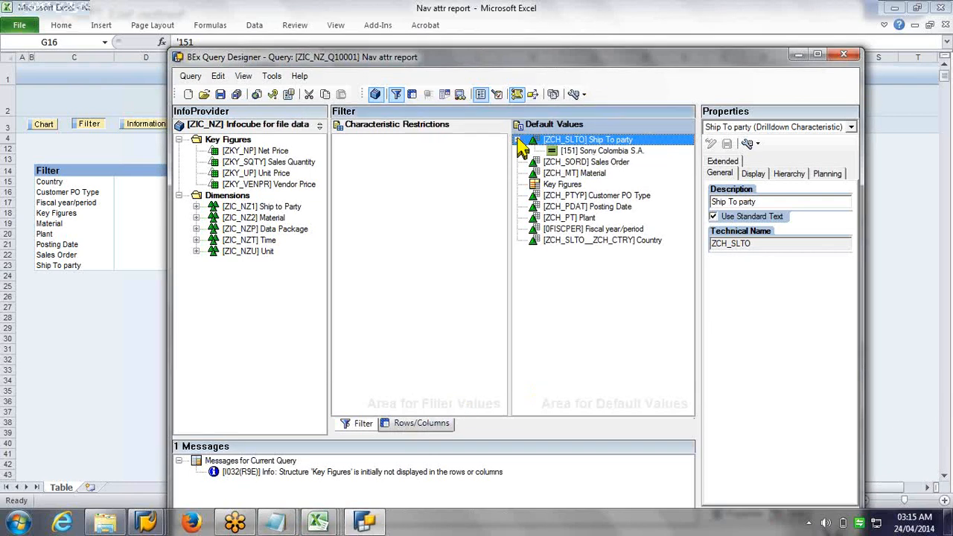
pyautogui.click(222, 94)
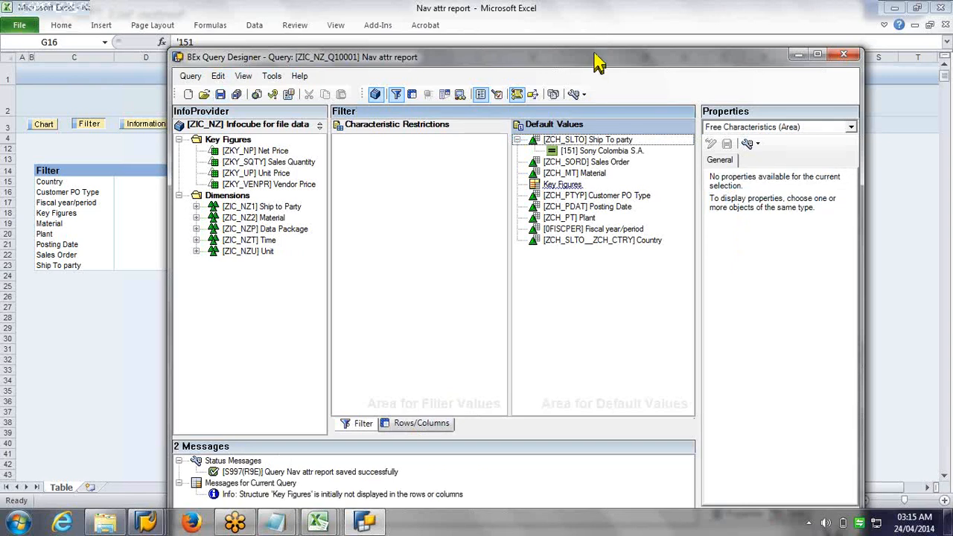
# Step: Run the query check on the saved Nav attr report query
pyautogui.moveTo(594, 53); pyautogui.dragTo(593, 49)
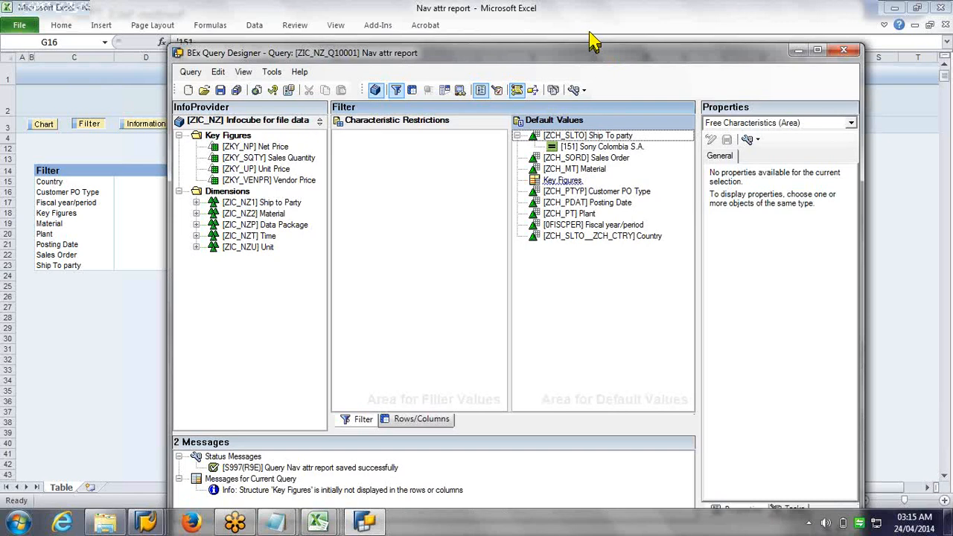
pyautogui.moveTo(593, 52); pyautogui.dragTo(589, 13)
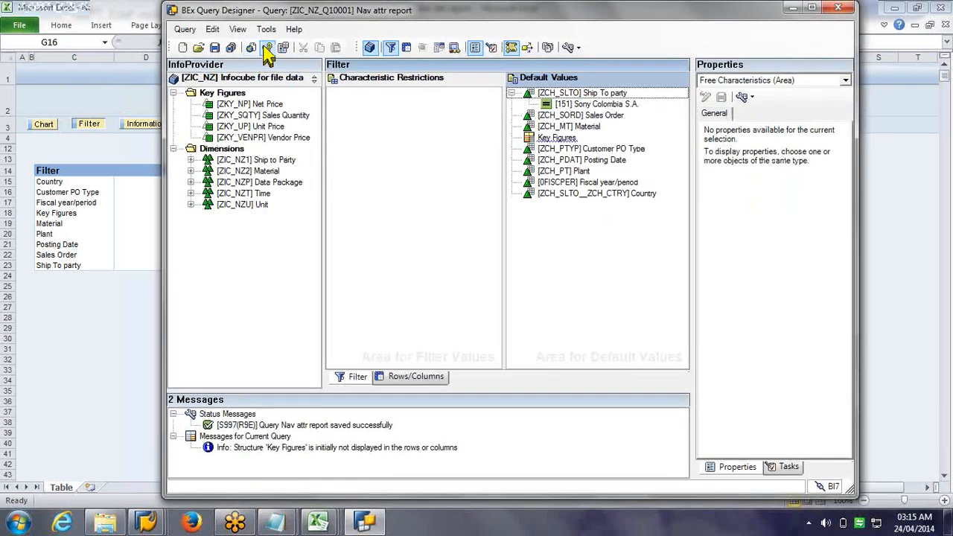
pyautogui.click(267, 49)
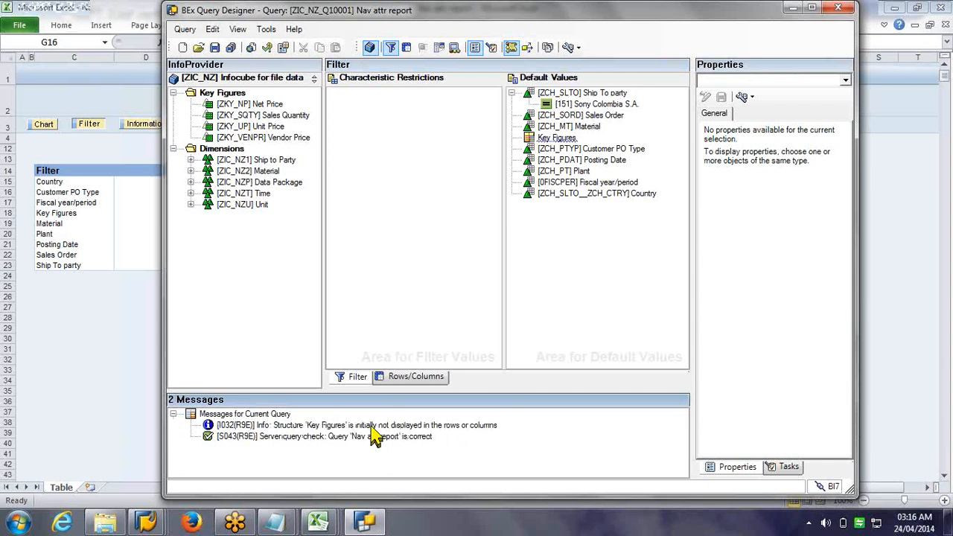
# Step: Switch to the Nav attr report in Excel and view the BEx Analyzer system information for the current connection
pyautogui.click(330, 521)
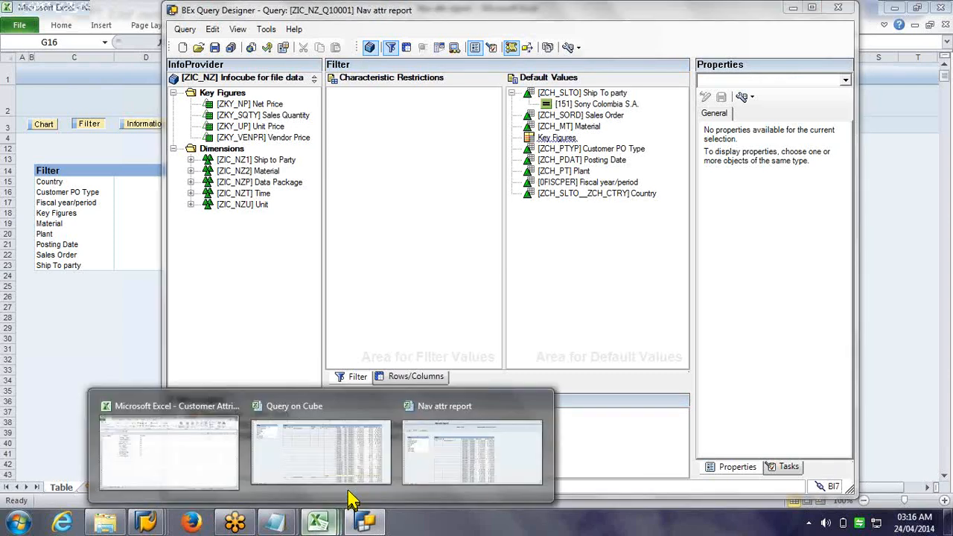
pyautogui.click(472, 451)
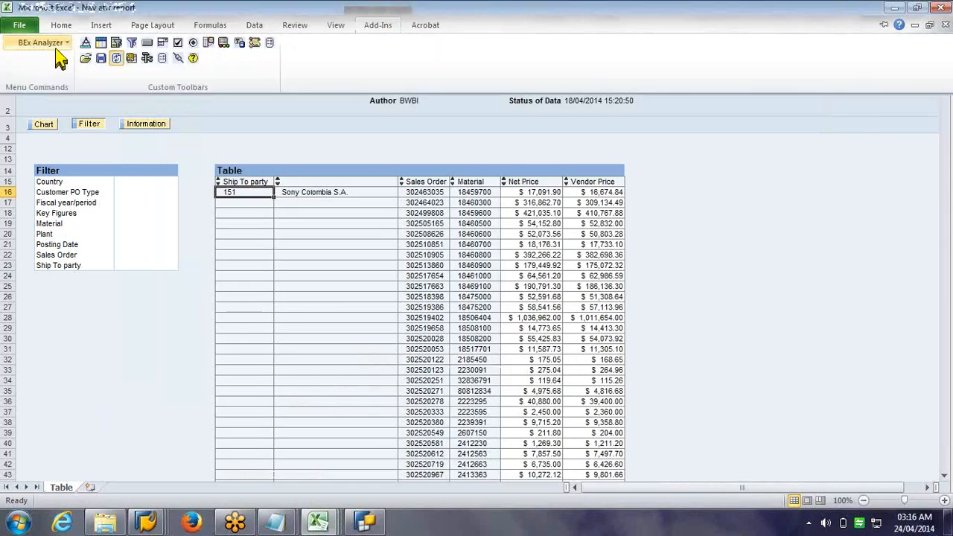
pyautogui.click(62, 45)
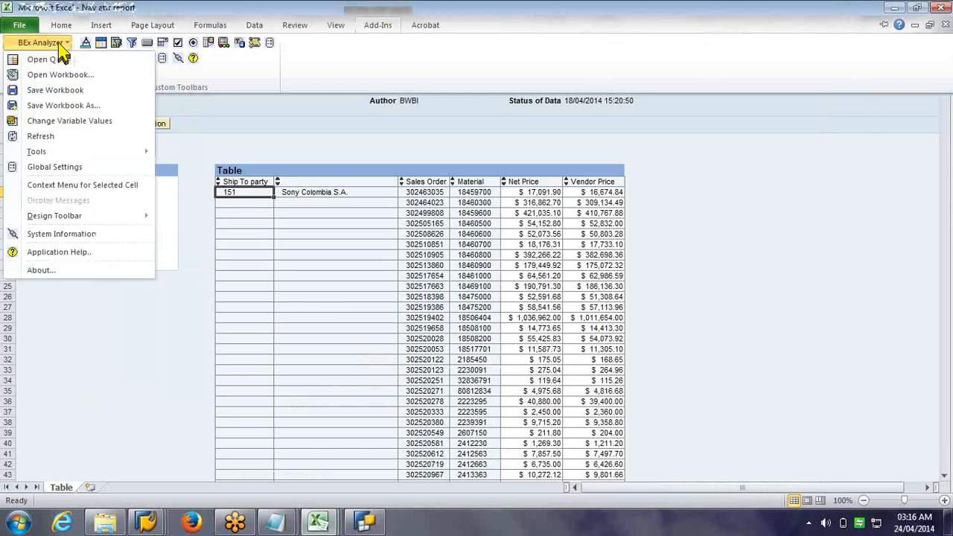
pyautogui.click(305, 4)
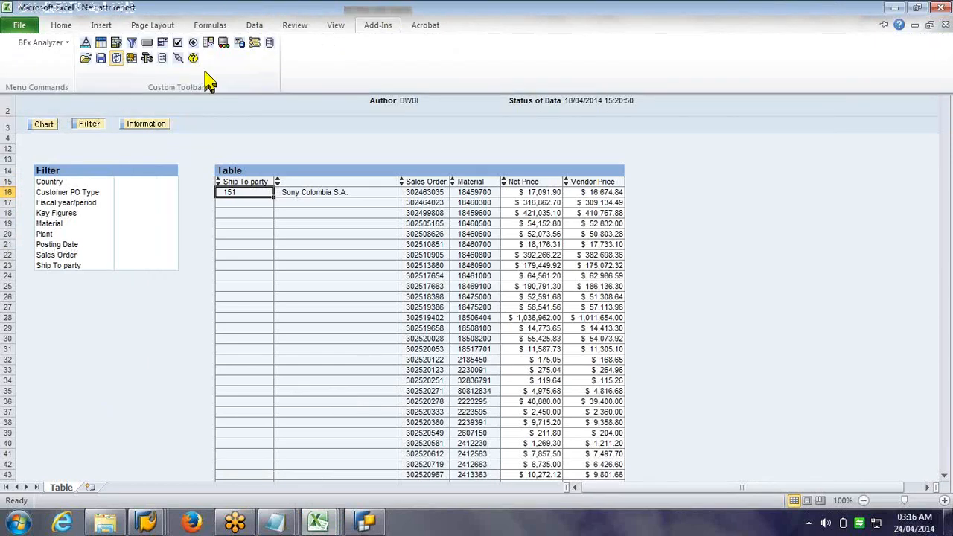
pyautogui.click(178, 57)
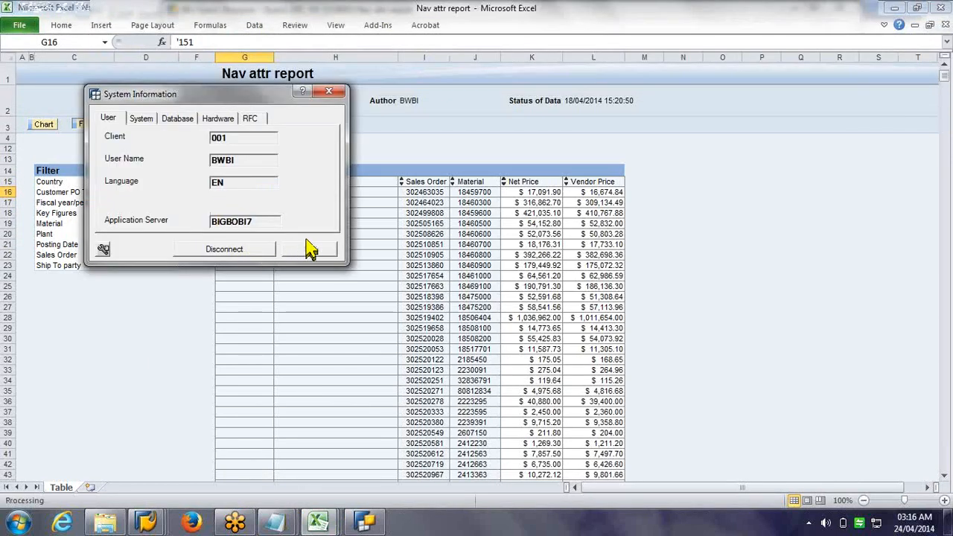
pyautogui.click(311, 251)
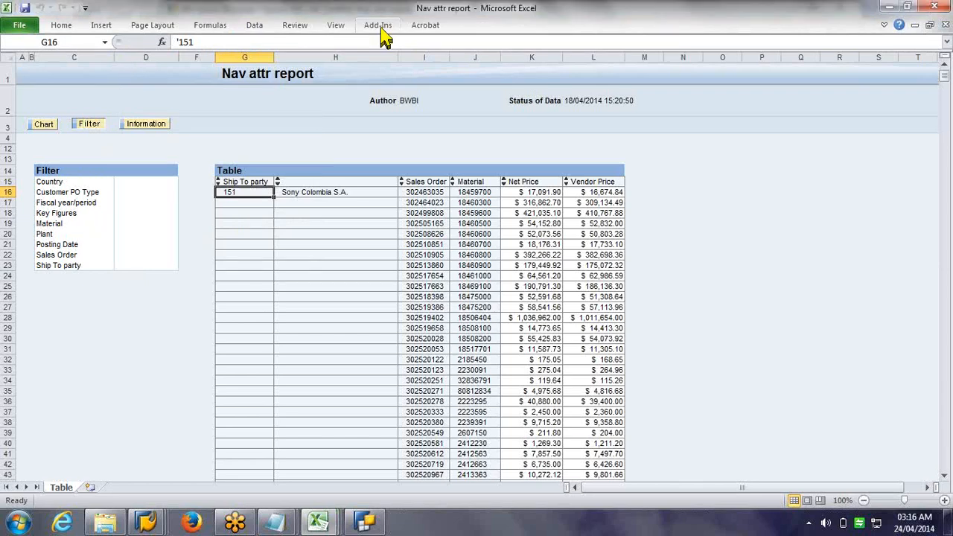
pyautogui.doubleClick(261, 193)
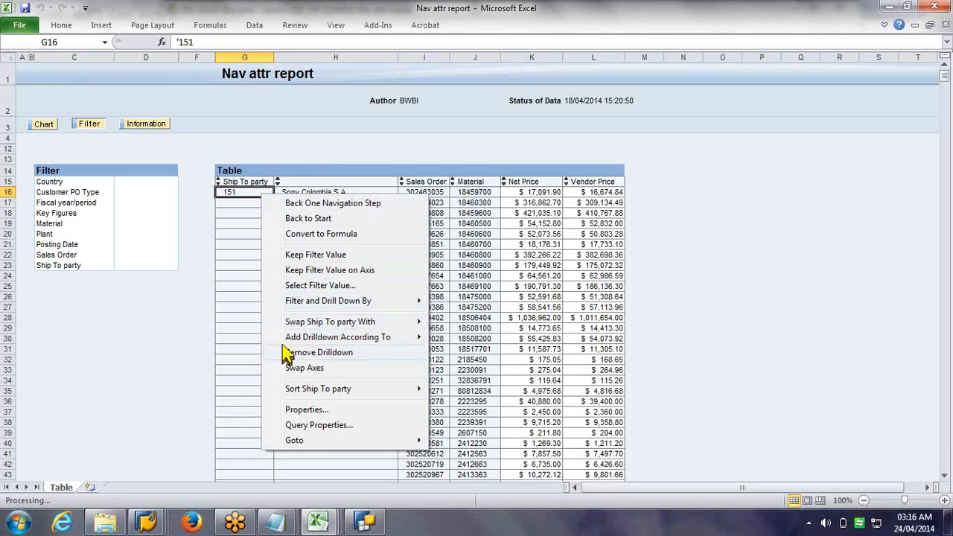
pyautogui.click(320, 352)
pyautogui.click(198, 305)
# Step: Open the query [ZIC_NZ_Q10001] Nav attr report from the BEx Analyzer Favorites
pyautogui.click(378, 25)
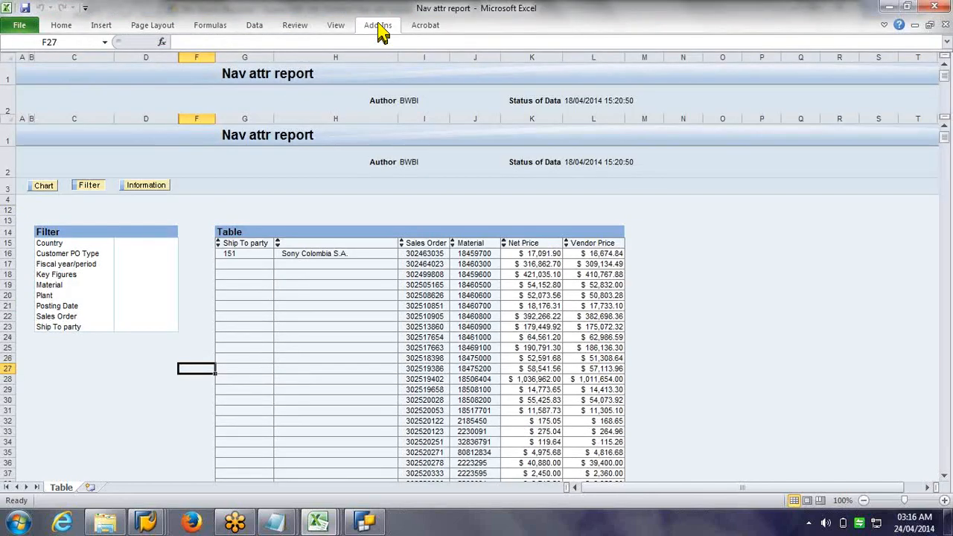
pyautogui.click(377, 26)
pyautogui.click(41, 42)
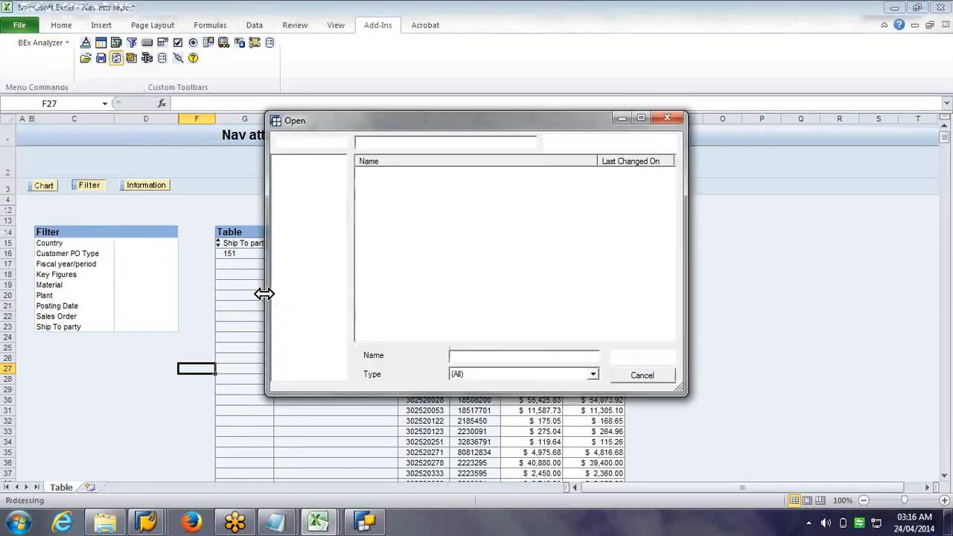
pyautogui.moveTo(596, 162); pyautogui.dragTo(521, 161)
pyautogui.click(451, 211)
pyautogui.click(451, 198)
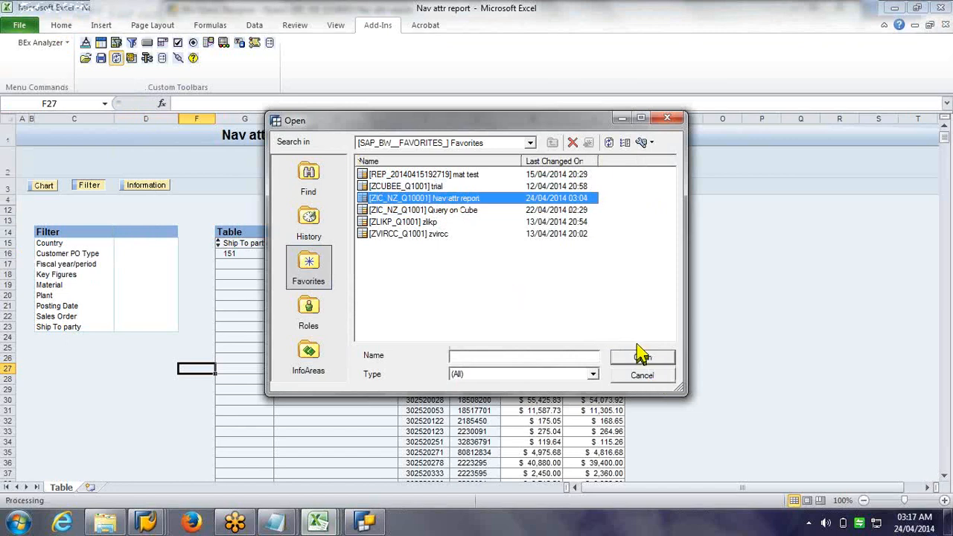
pyautogui.click(658, 361)
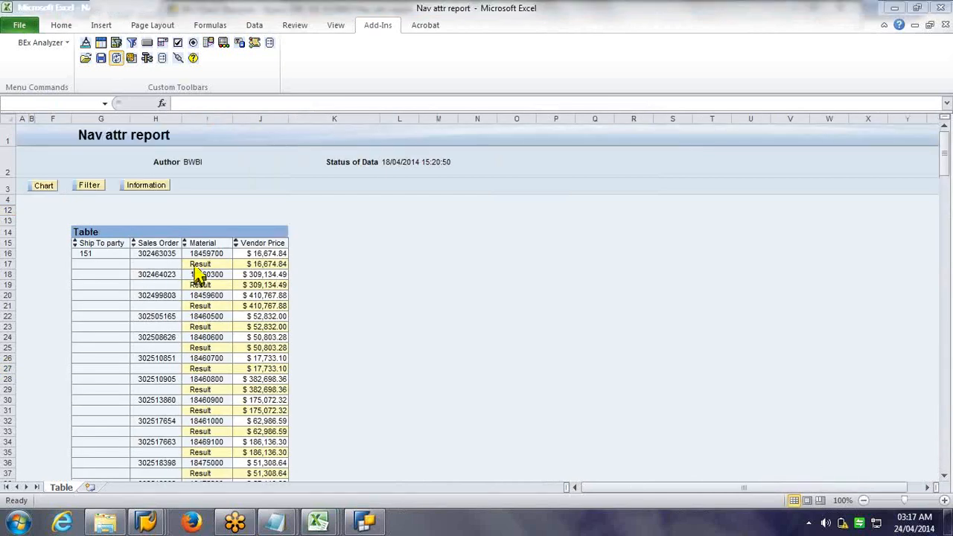
# Step: Suppress the result rows of the Material characteristic in the newly opened report
pyautogui.click(195, 266)
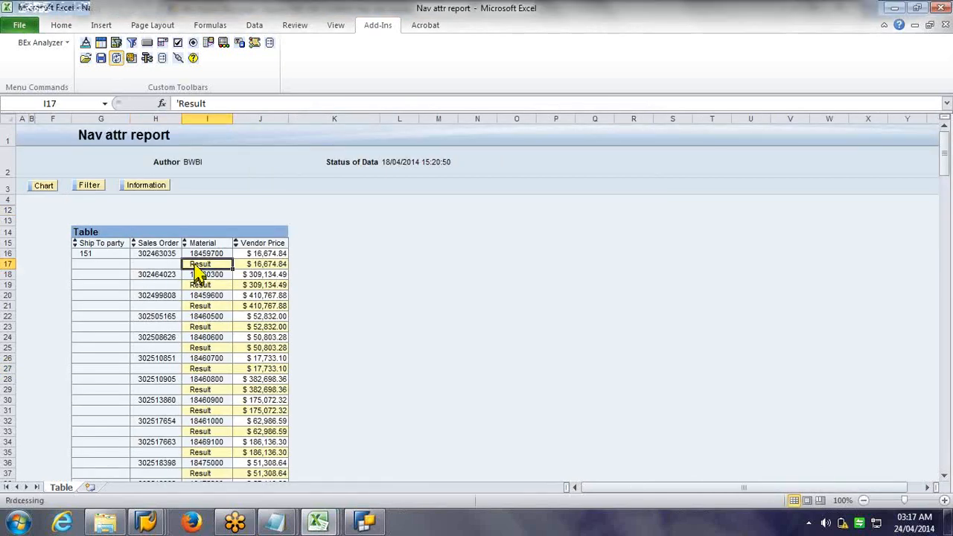
pyautogui.rightClick(197, 274)
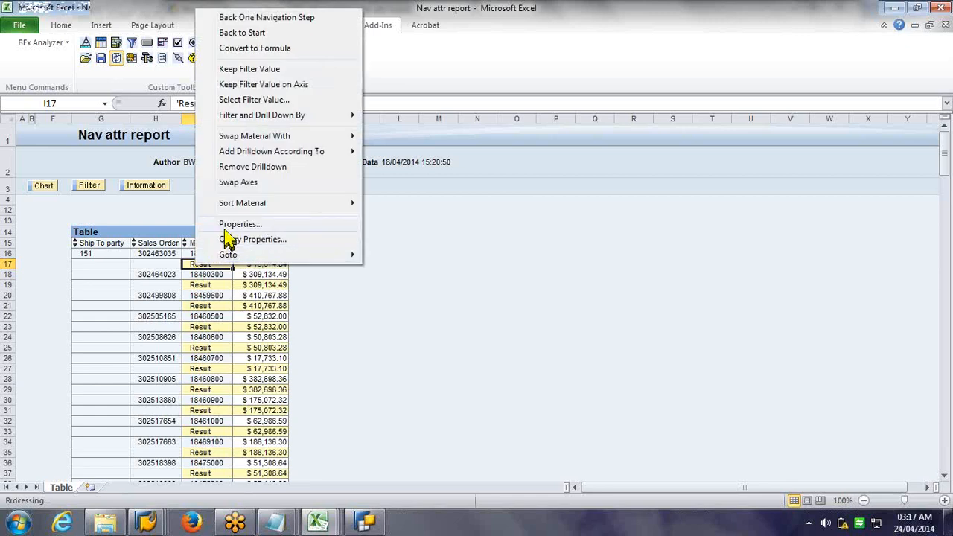
pyautogui.click(224, 228)
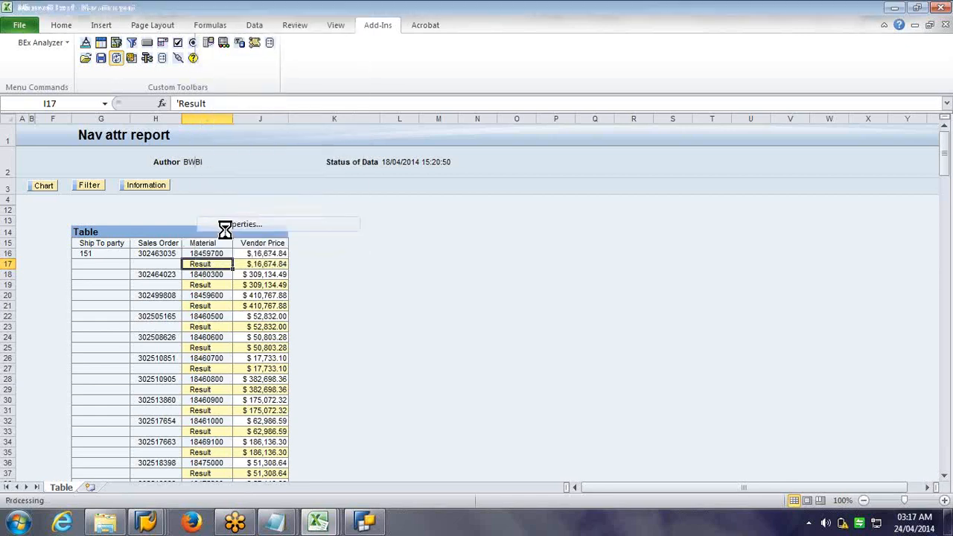
pyautogui.click(357, 265)
pyautogui.click(355, 285)
pyautogui.click(544, 353)
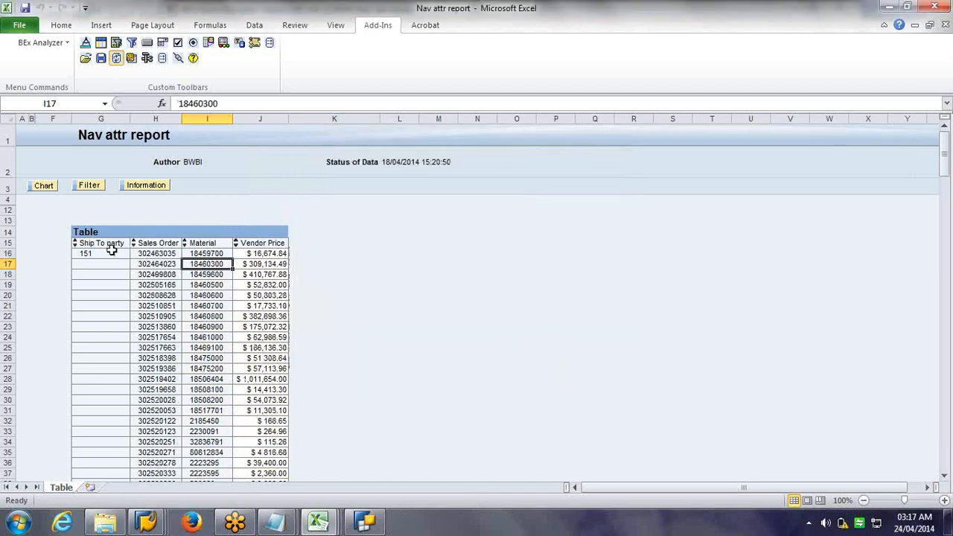
# Step: Show the report's filter area and select the Ship To party filter value cell
pyautogui.moveTo(944, 156)
pyautogui.mouseDown()
pyautogui.moveTo(945, 307)
pyautogui.moveTo(945, 160)
pyautogui.mouseUp()
pyautogui.click(91, 187)
pyautogui.click(166, 328)
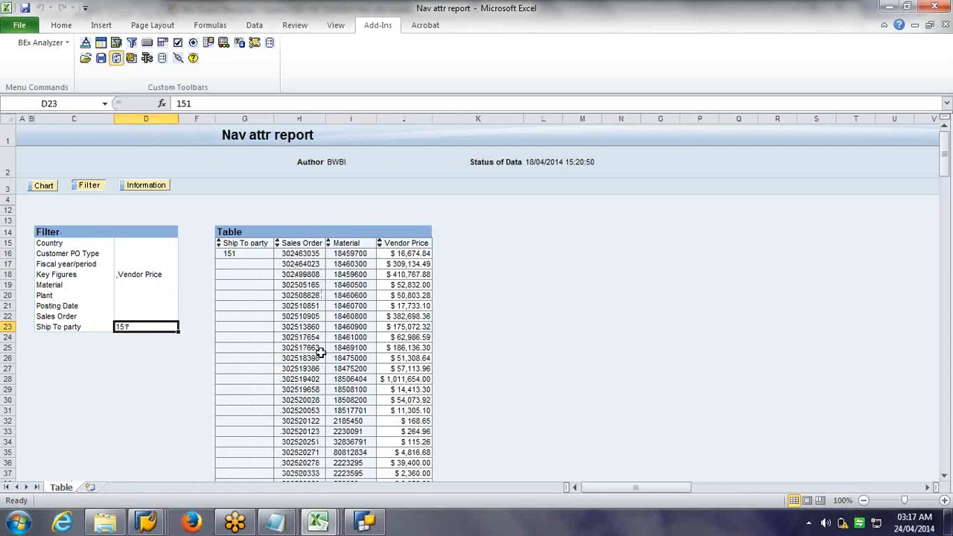
# Step: Switch to the unfiltered Nav attr report workbook and look through its table for other Ship To party values
pyautogui.click(327, 523)
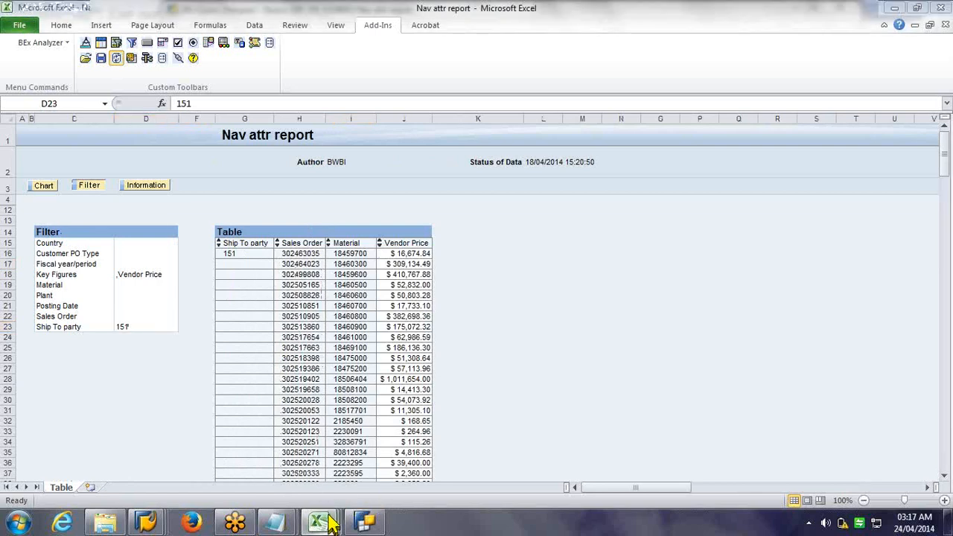
pyautogui.moveTo(331, 524)
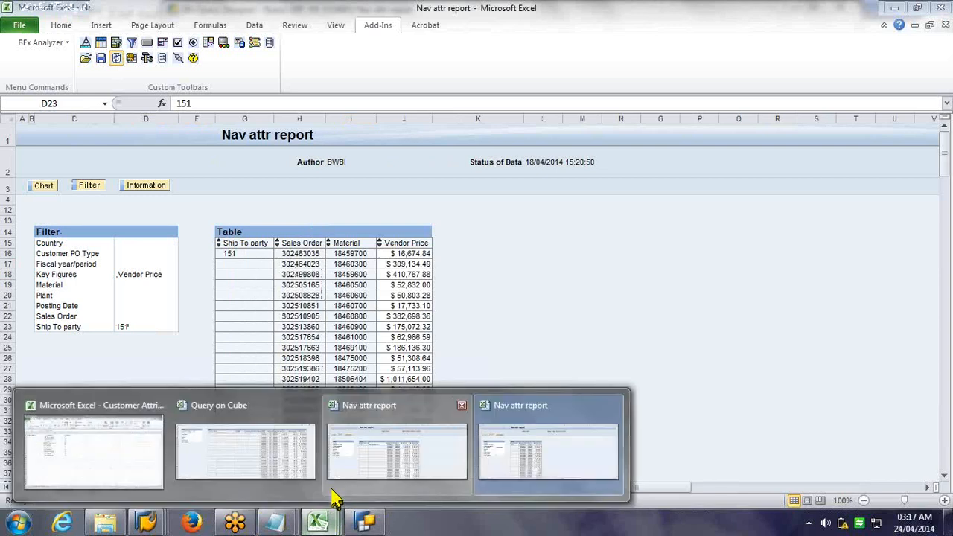
pyautogui.moveTo(335, 476)
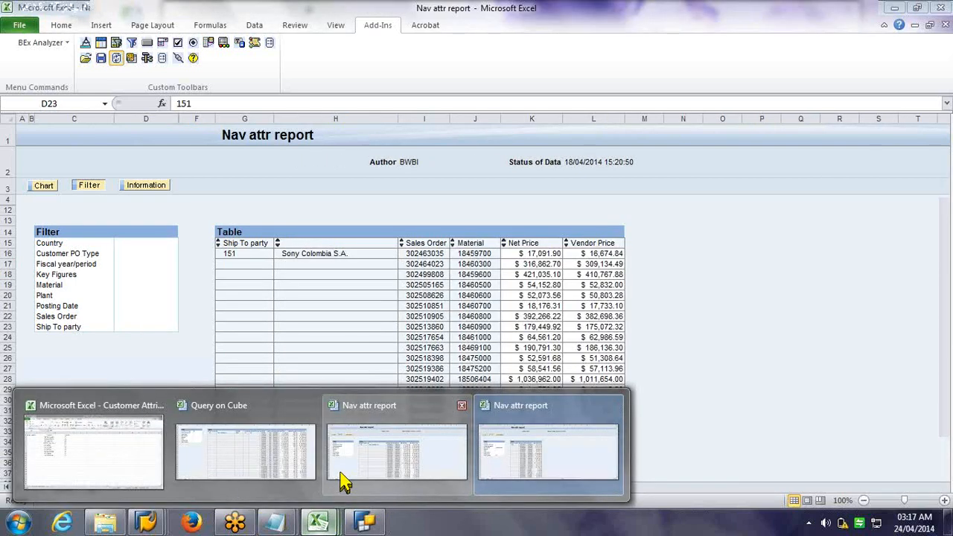
pyautogui.click(343, 480)
pyautogui.moveTo(943, 139); pyautogui.dragTo(943, 185)
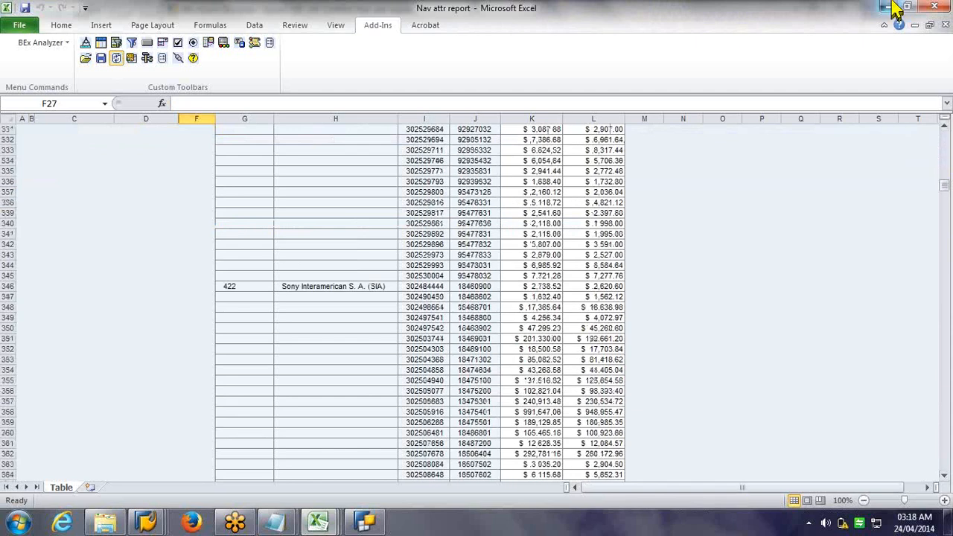
# Step: Return to the filtered Nav attr report workbook and set the Ship To party filter value to 422
pyautogui.click(890, 7)
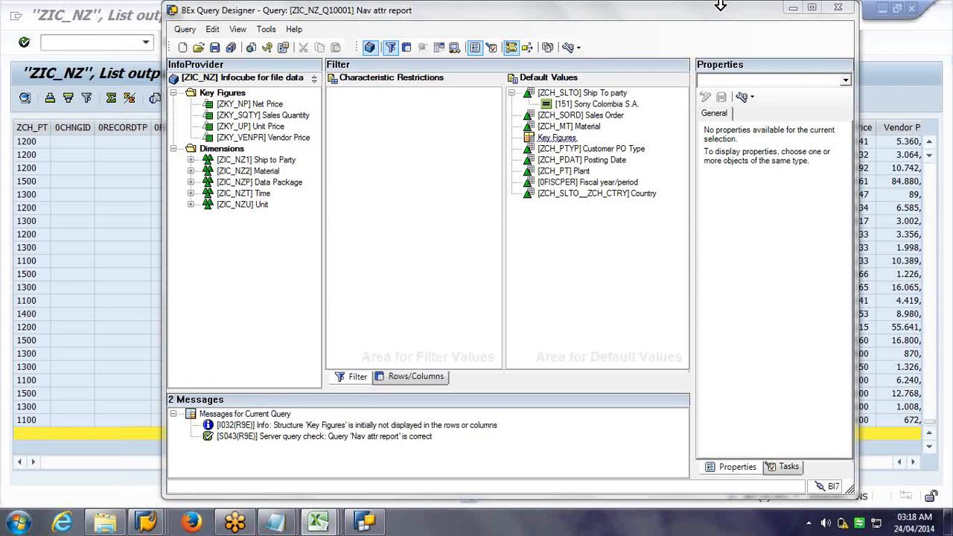
pyautogui.click(792, 8)
pyautogui.click(319, 522)
pyautogui.click(584, 439)
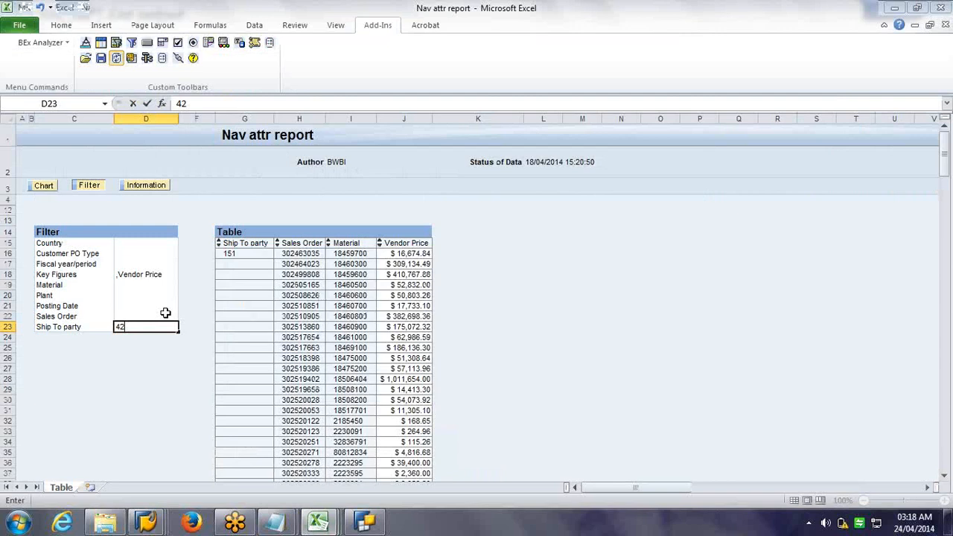
pyautogui.write('2')
pyautogui.press('Return')
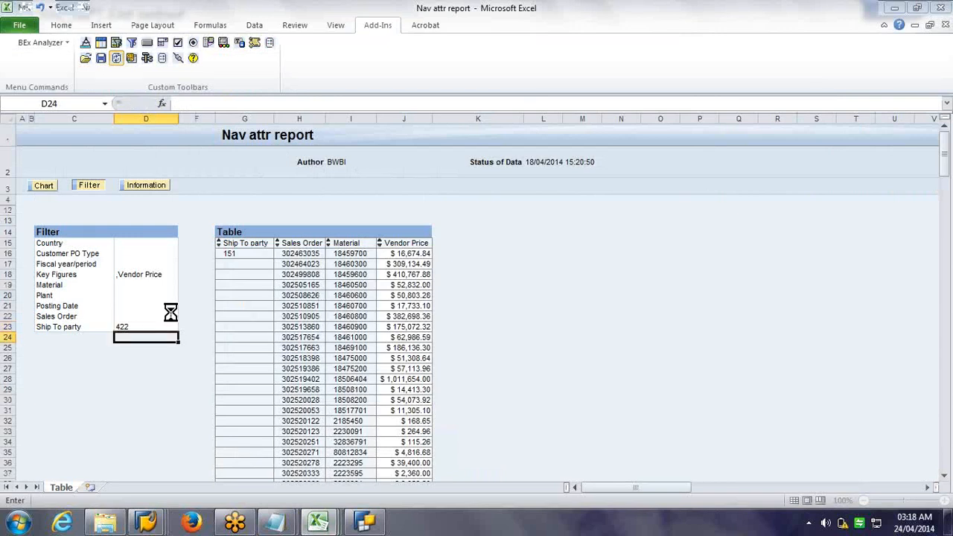
# Step: Clear the Ship To party filter value in the report and look through the refreshed table
pyautogui.click(152, 317)
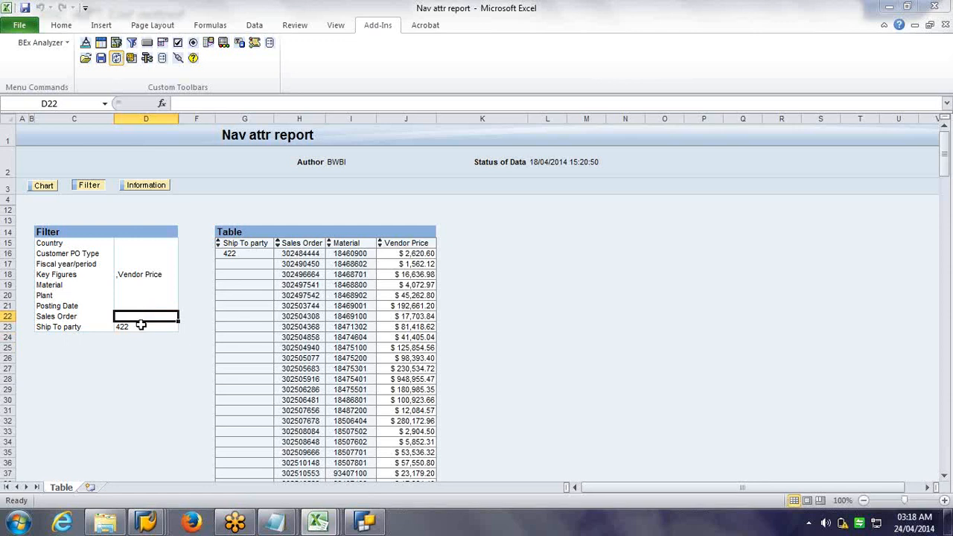
pyautogui.click(141, 325)
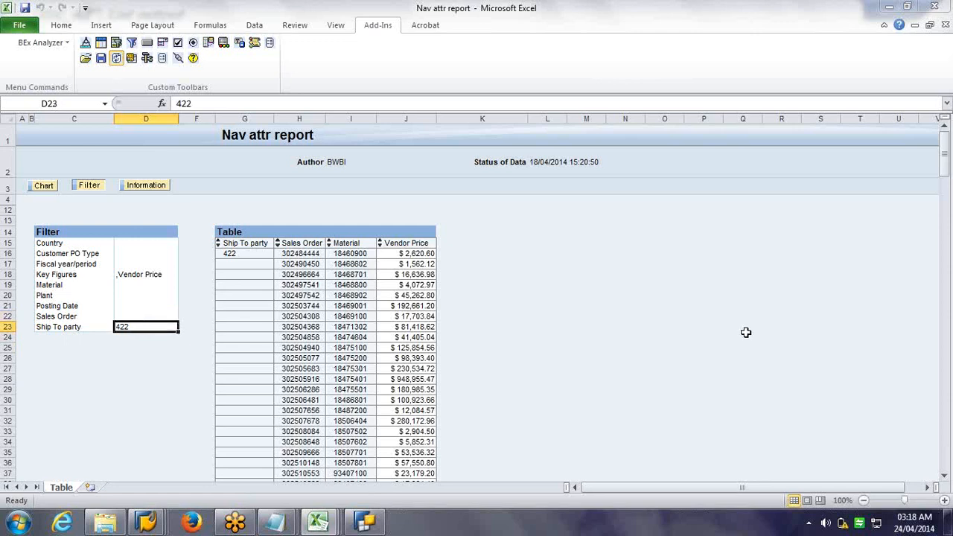
pyautogui.press('Delete')
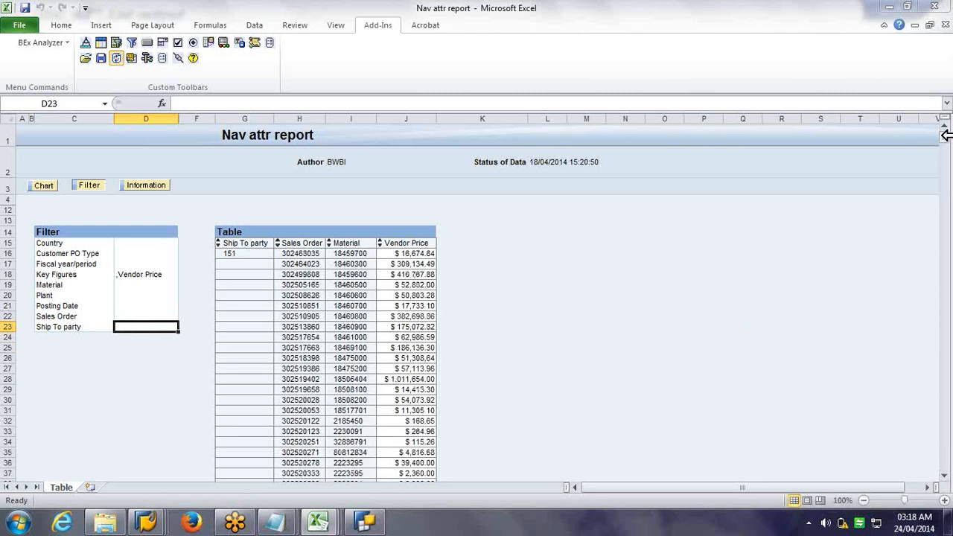
pyautogui.moveTo(944, 139); pyautogui.dragTo(949, 294)
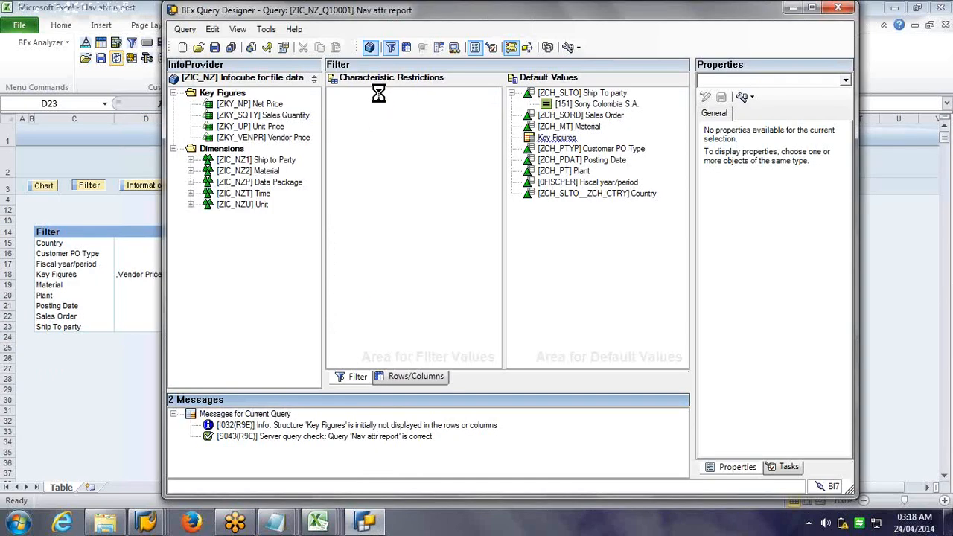
# Step: In BEx Query Designer, add Ship To party from the Ship to Party dimension to the Characteristic Restrictions
pyautogui.rightClick(379, 95)
pyautogui.doubleClick(223, 160)
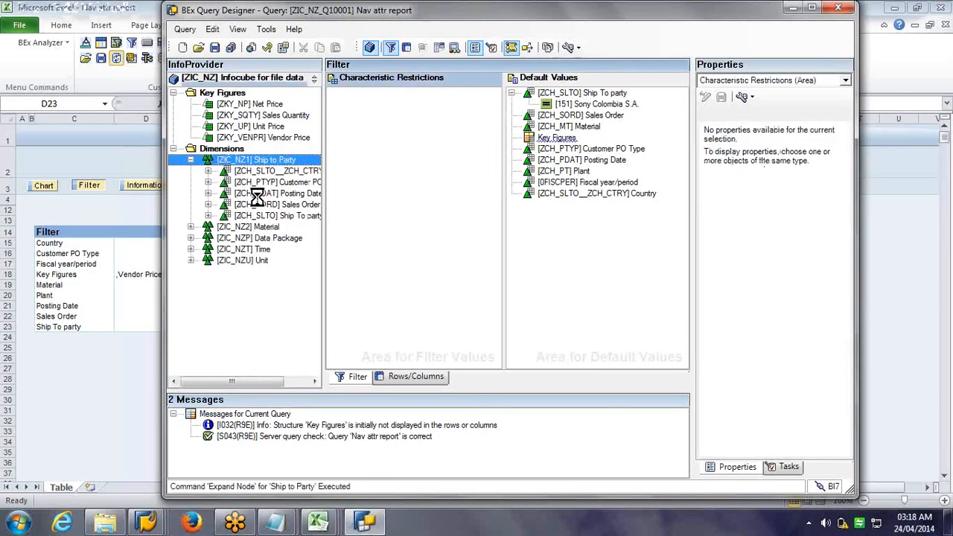
pyautogui.click(231, 216)
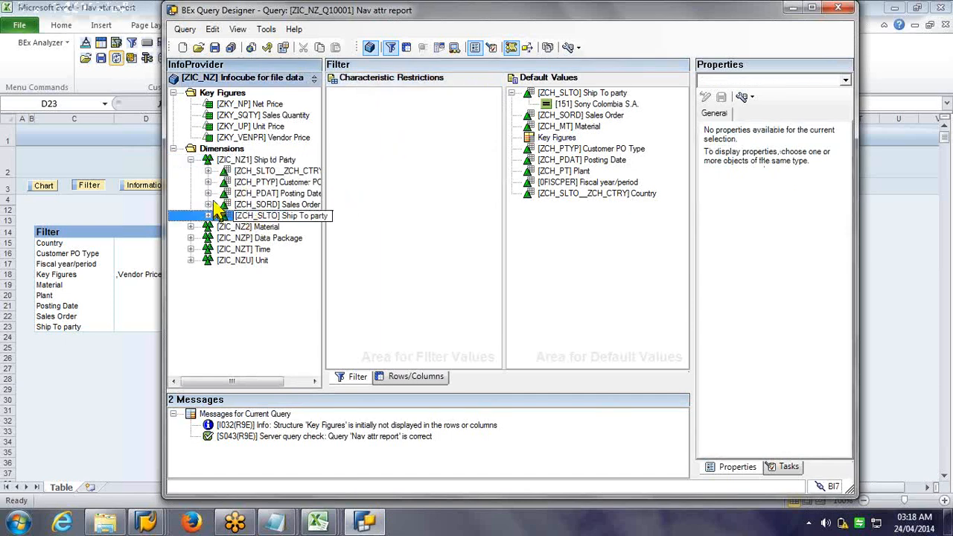
pyautogui.moveTo(231, 215); pyautogui.dragTo(393, 127)
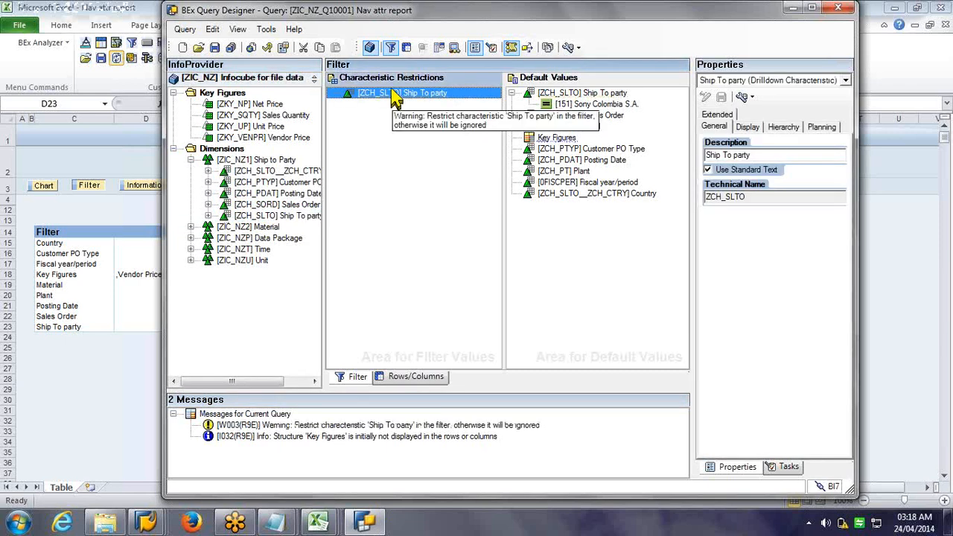
# Step: Restrict Ship To party in the Characteristic Restrictions to the single value [151] Sony Colombia S.A. and expand it
pyautogui.rightClick(393, 95)
pyautogui.click(410, 98)
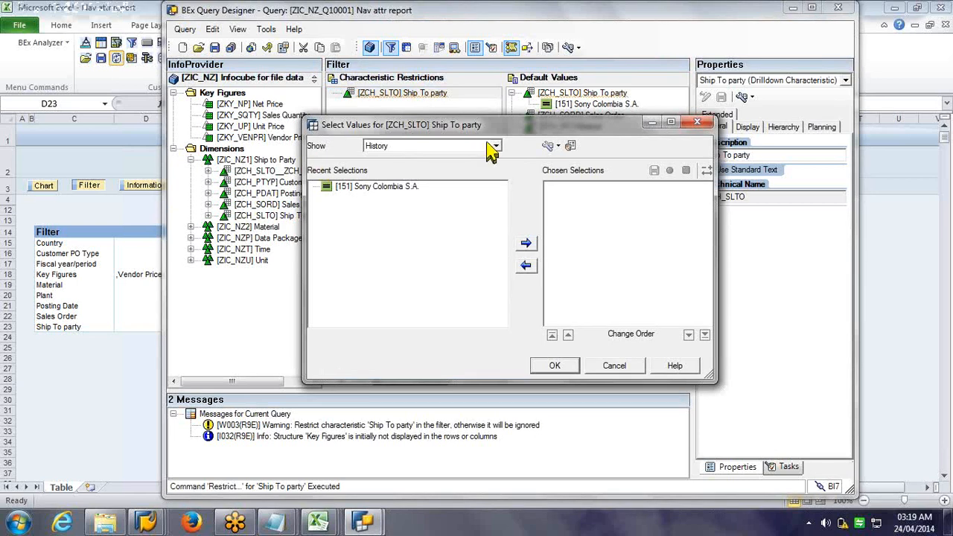
pyautogui.click(388, 148)
pyautogui.click(389, 151)
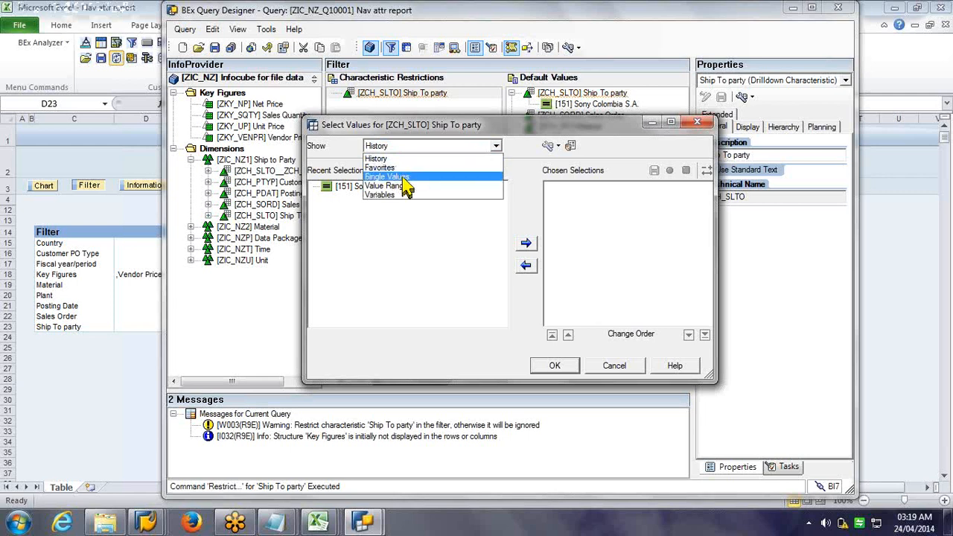
pyautogui.click(396, 178)
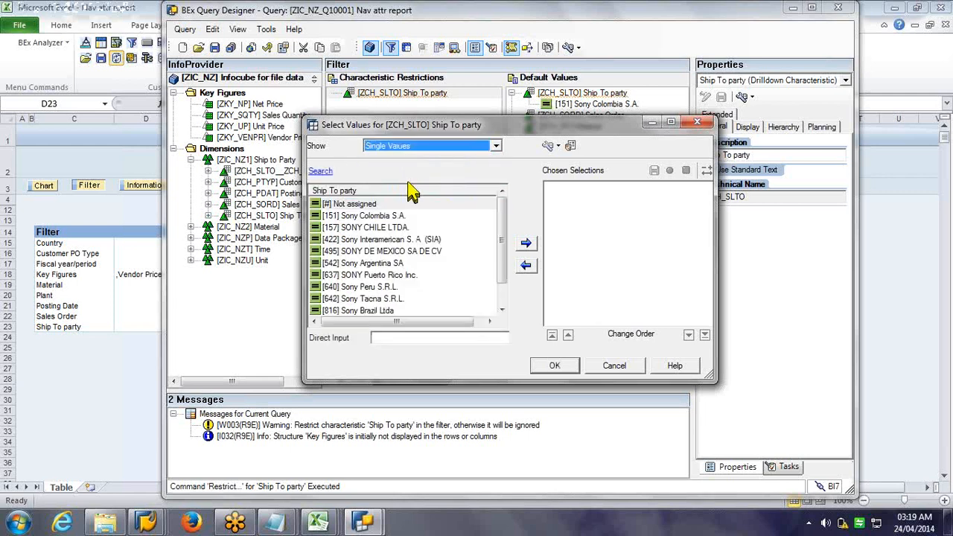
pyautogui.click(384, 217)
pyautogui.click(525, 243)
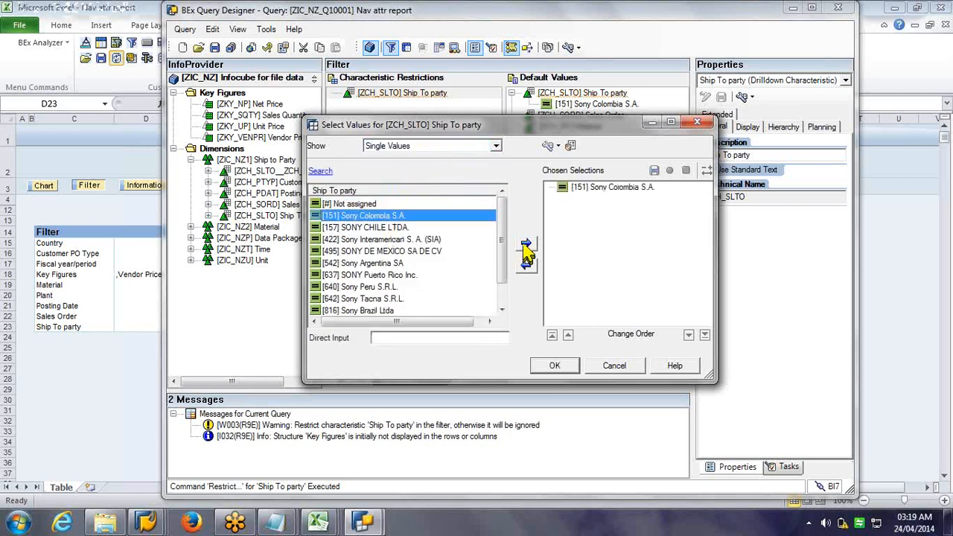
pyautogui.click(567, 365)
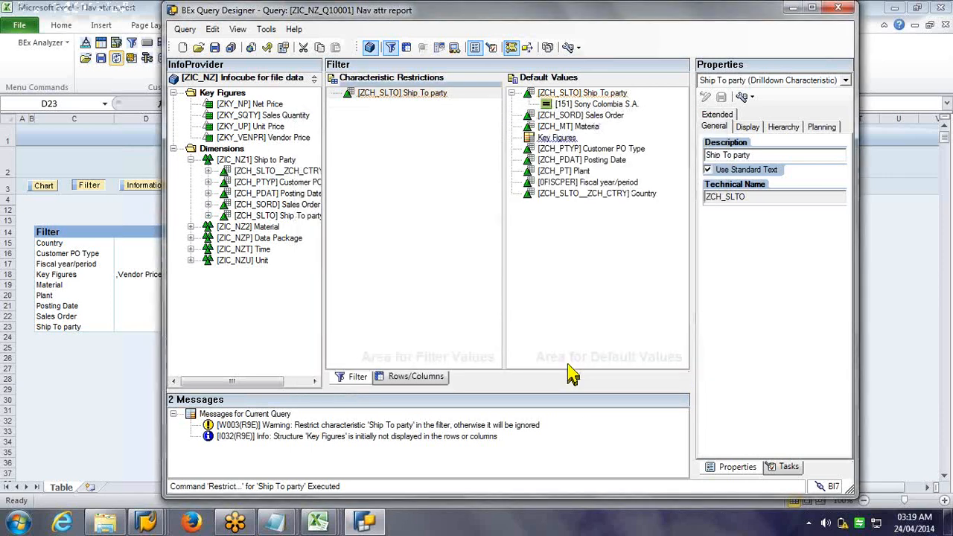
pyautogui.click(332, 94)
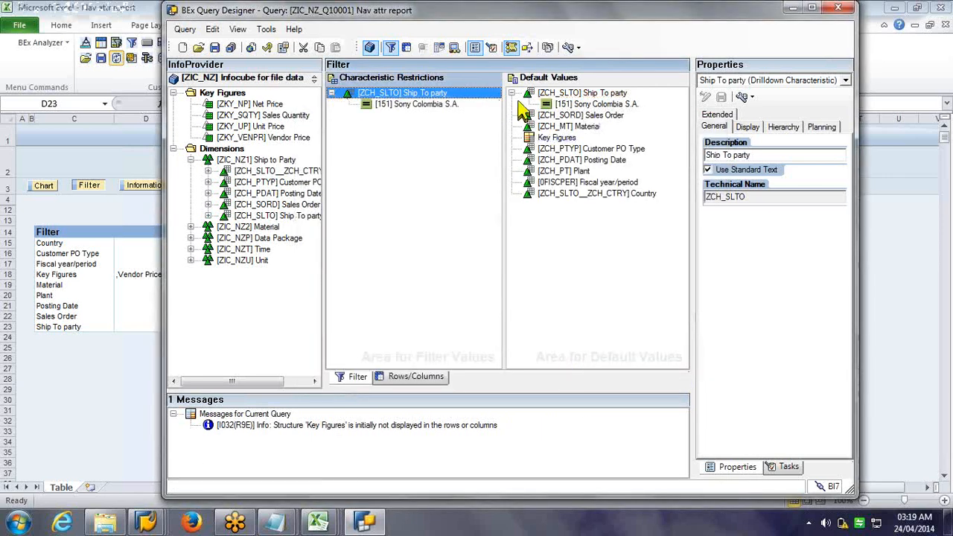
# Step: Remove the [151] Sony Colombia S.A. value from Ship To party in the Default Values and save the query
pyautogui.moveTo(577, 95)
pyautogui.mouseDown()
pyautogui.moveTo(576, 104)
pyautogui.moveTo(424, 133)
pyautogui.moveTo(543, 98)
pyautogui.moveTo(574, 94)
pyautogui.moveTo(583, 110)
pyautogui.mouseUp()
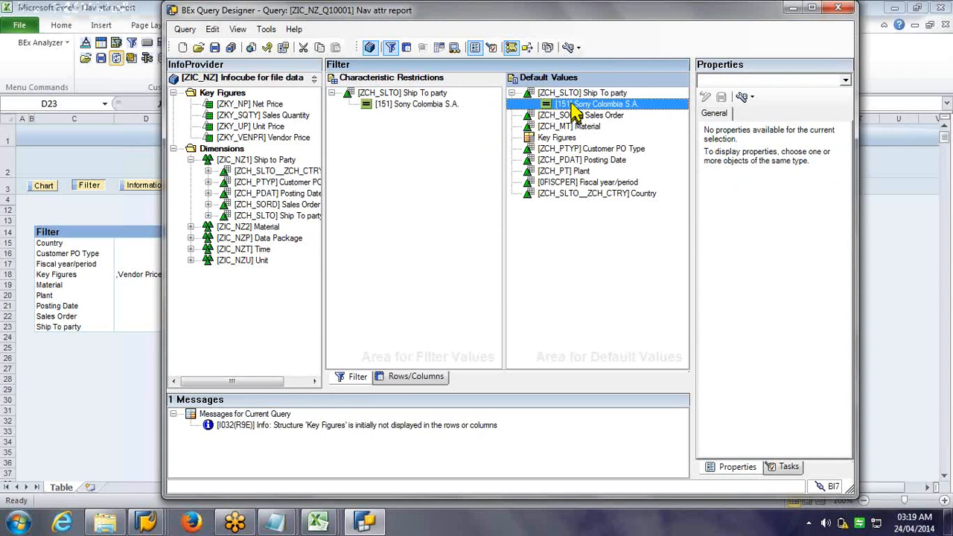
pyautogui.rightClick(571, 105)
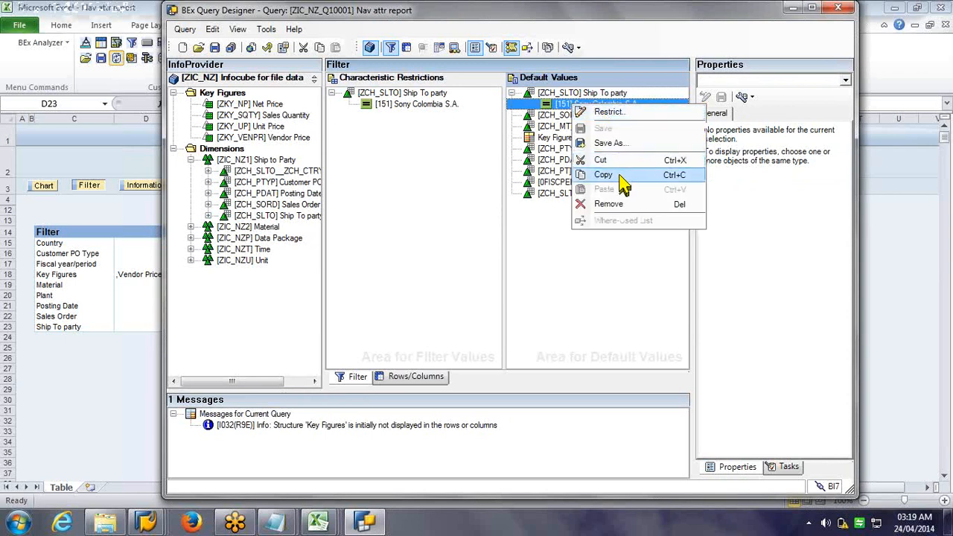
pyautogui.click(618, 203)
pyautogui.click(610, 225)
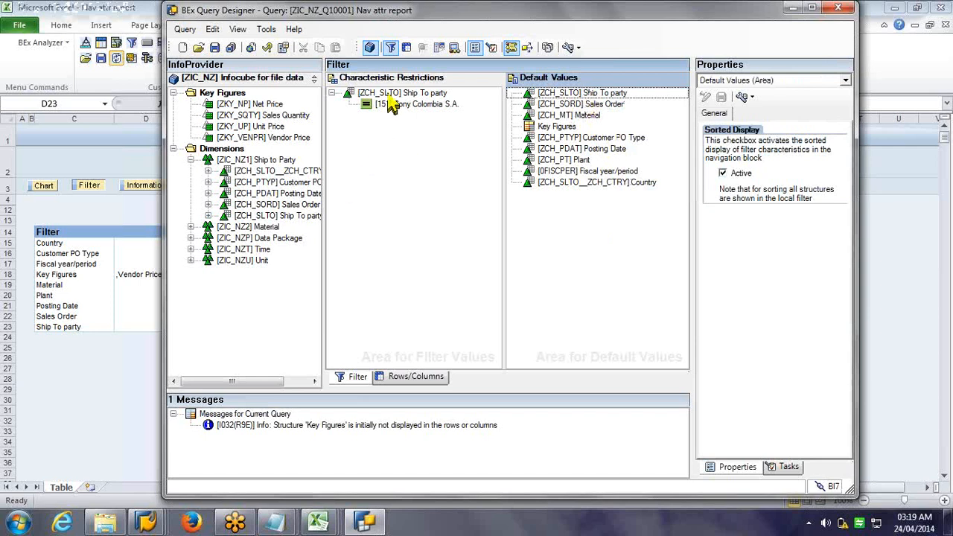
pyautogui.click(218, 47)
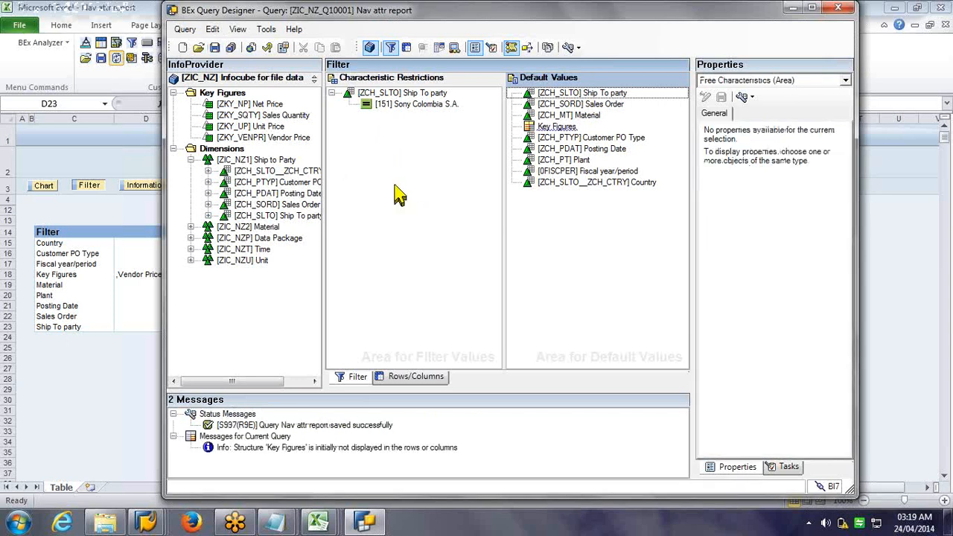
pyautogui.click(138, 90)
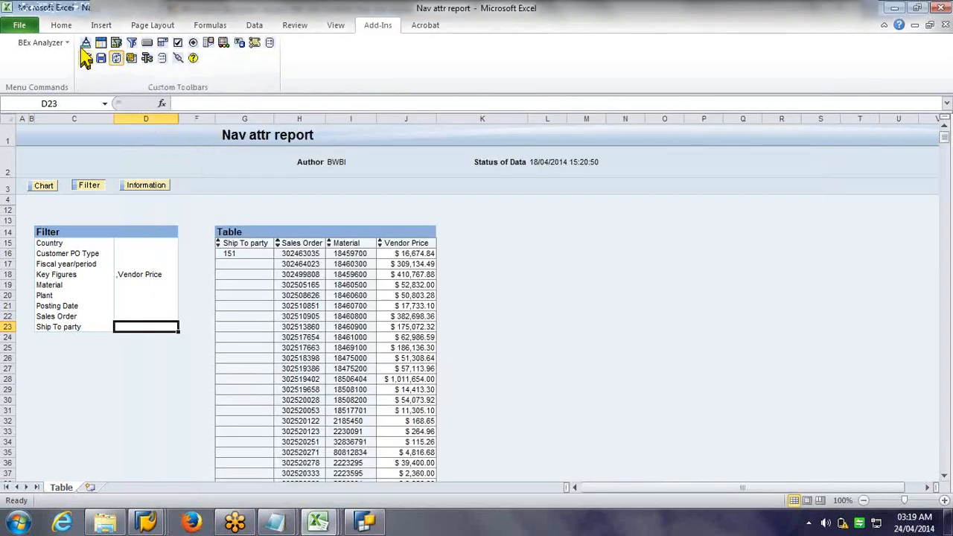
pyautogui.click(41, 42)
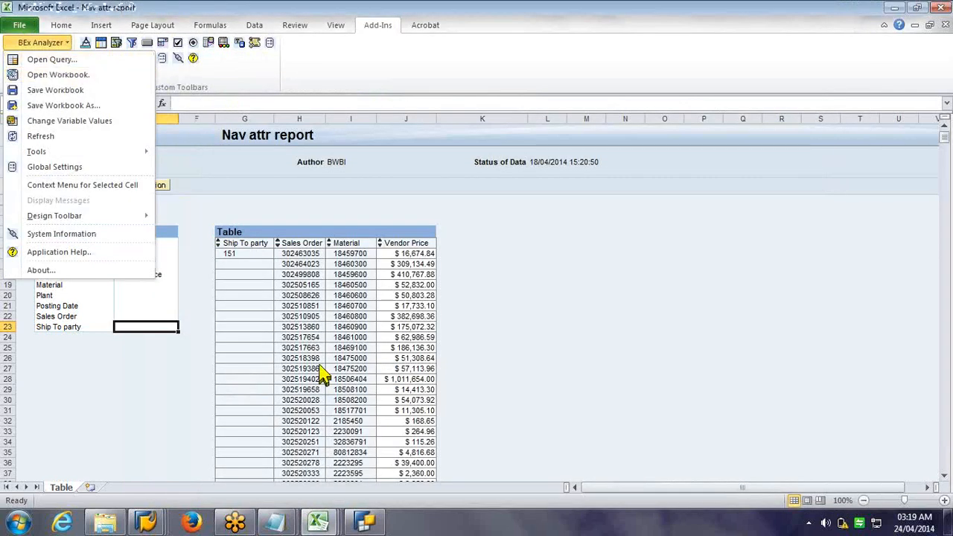
pyautogui.click(364, 522)
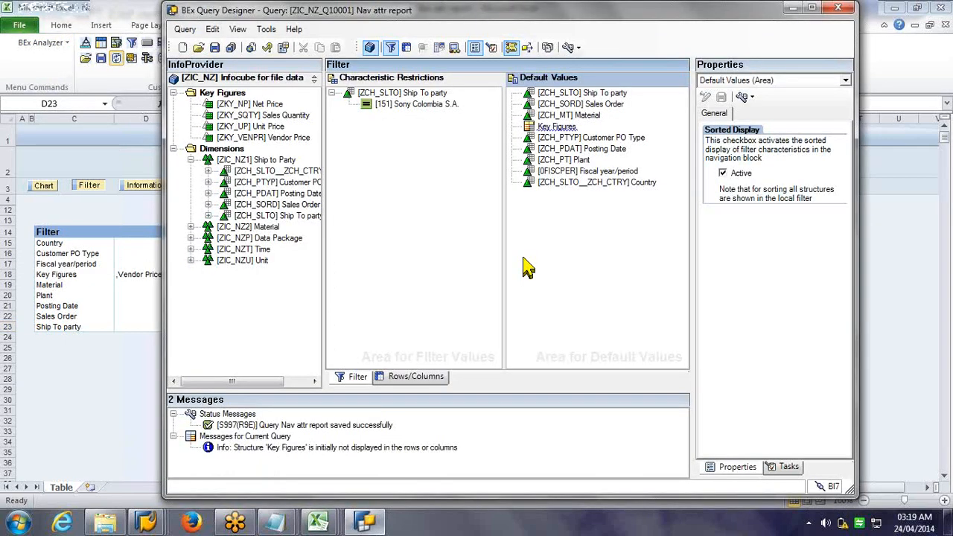
# Step: Set the results rows of the Material row characteristic to Always Suppress and save the query
pyautogui.click(415, 376)
pyautogui.rightClick(399, 266)
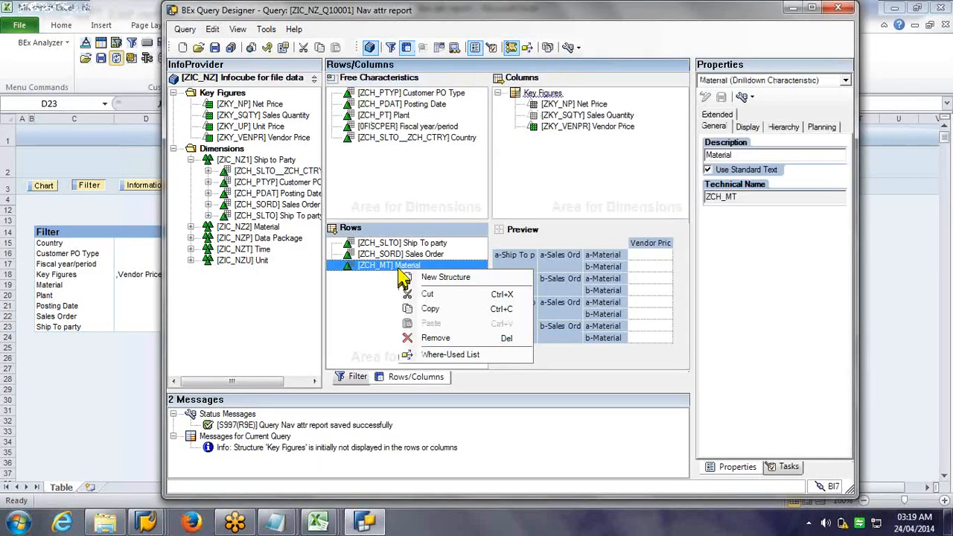
pyautogui.click(748, 143)
pyautogui.click(747, 128)
pyautogui.click(826, 347)
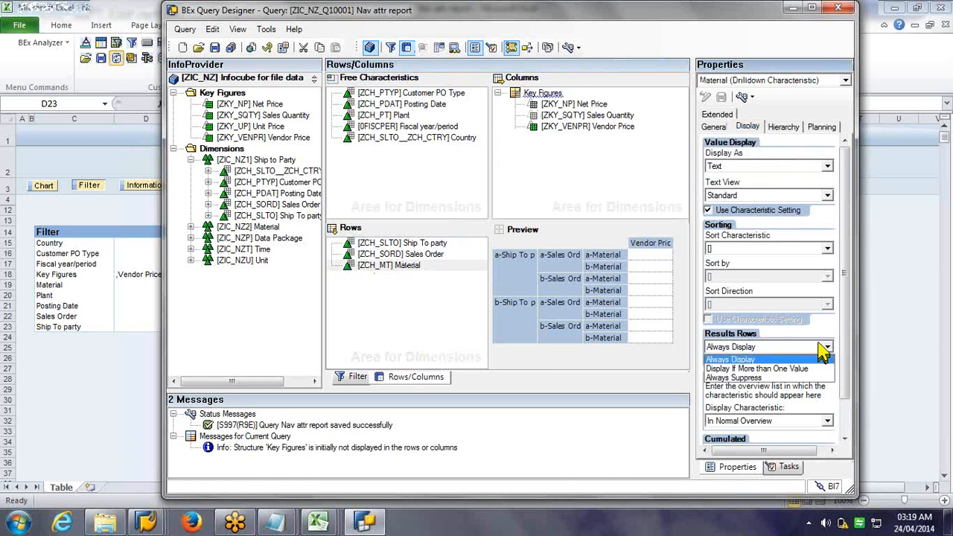
pyautogui.click(802, 378)
pyautogui.hotkey('ctrl', 's')
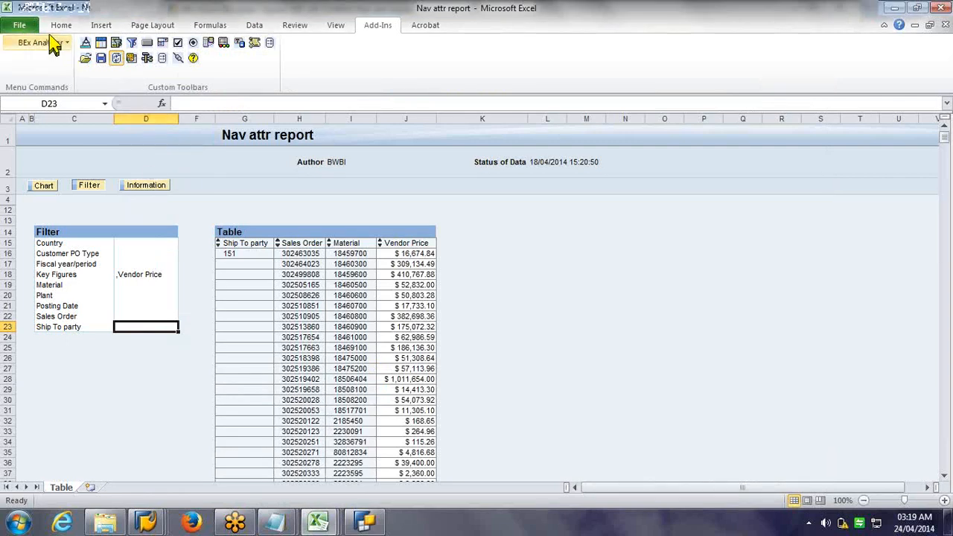
# Step: Switch to Excel and open the query [ZIC_NZ_Q10001] Nav attr report from the BEx Analyzer Favorites
pyautogui.click(46, 43)
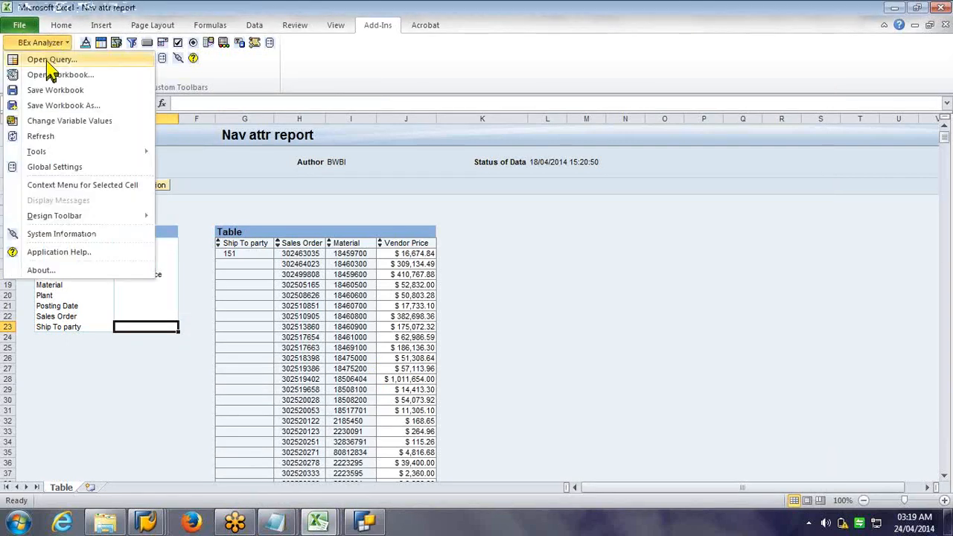
pyautogui.click(49, 60)
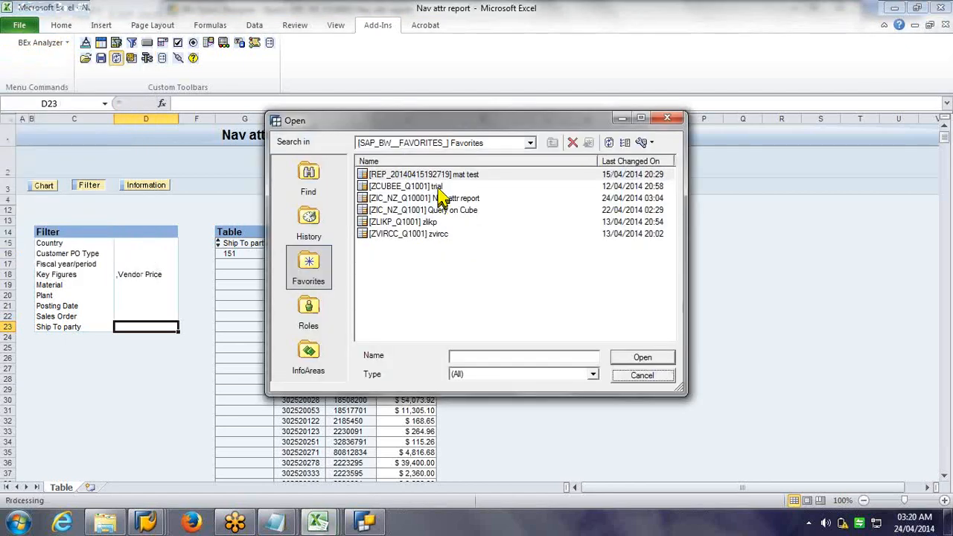
pyautogui.doubleClick(440, 198)
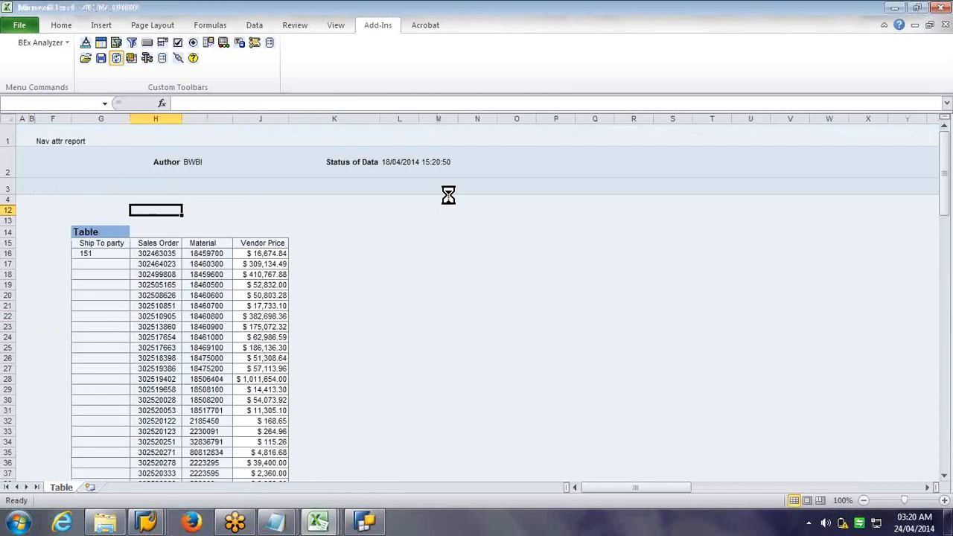
pyautogui.moveTo(944, 154); pyautogui.dragTo(302, 102)
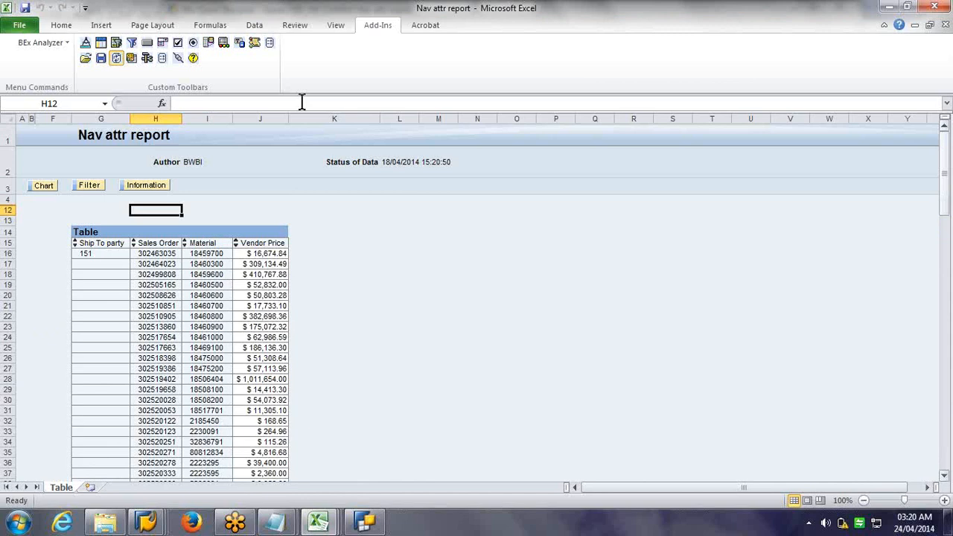
# Step: Show the report's filter area and filter Ship To party by 422
pyautogui.click(89, 185)
pyautogui.click(170, 315)
pyautogui.click(170, 322)
pyautogui.write('422')
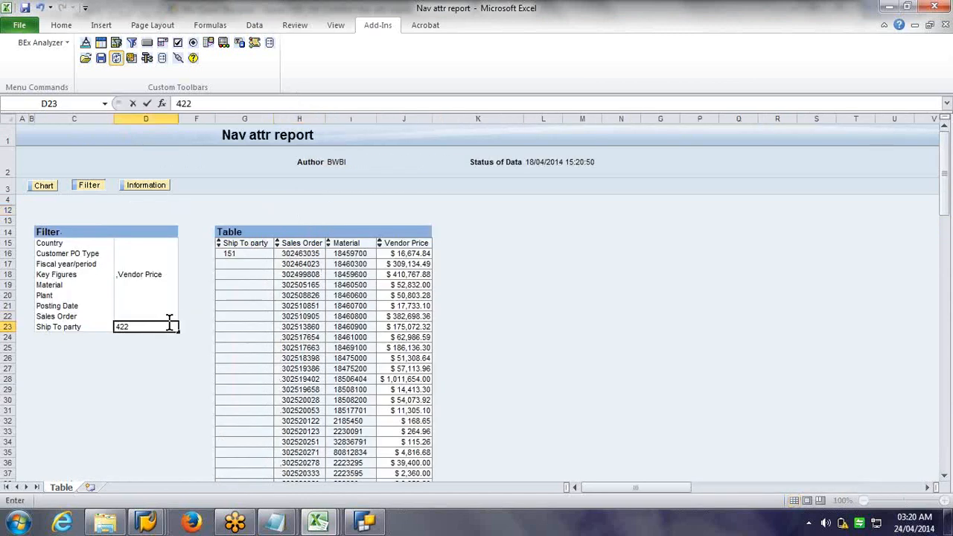
pyautogui.press('Return')
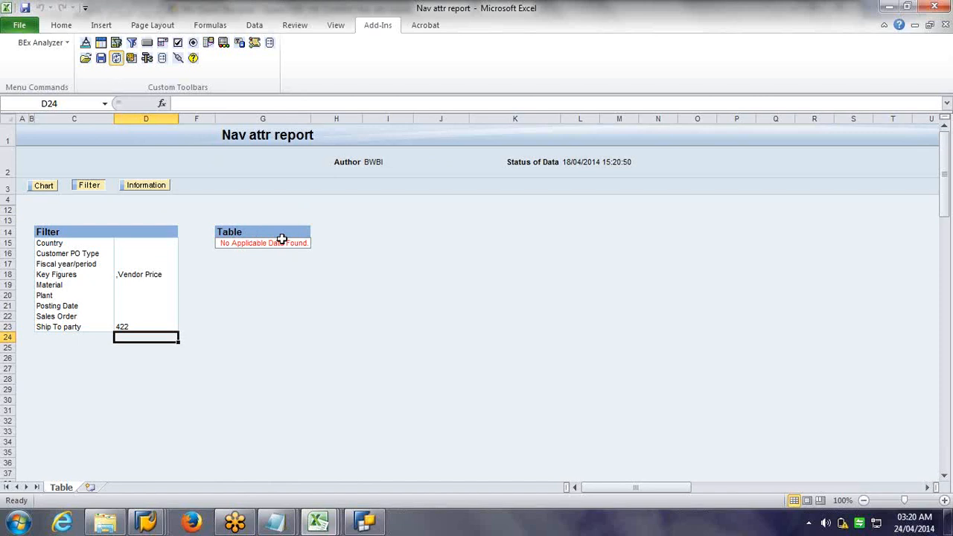
pyautogui.click(168, 326)
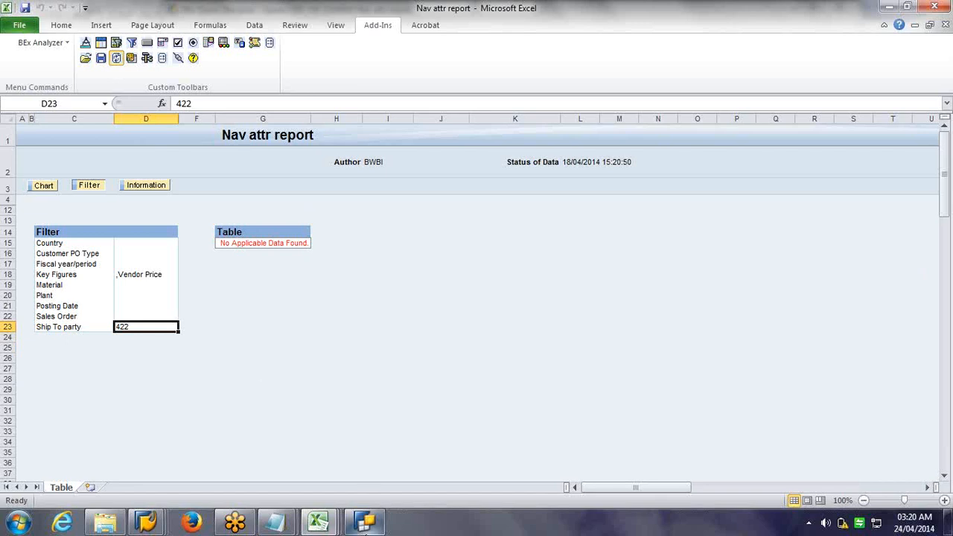
# Step: Switch to BEx Query Designer and open the value selection for the Ship To party characteristic restriction
pyautogui.click(364, 526)
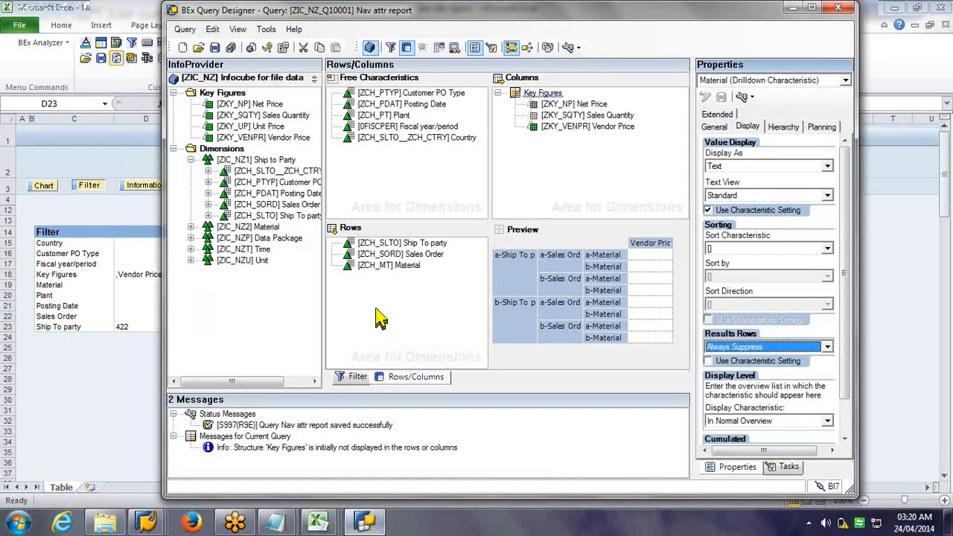
pyautogui.click(358, 376)
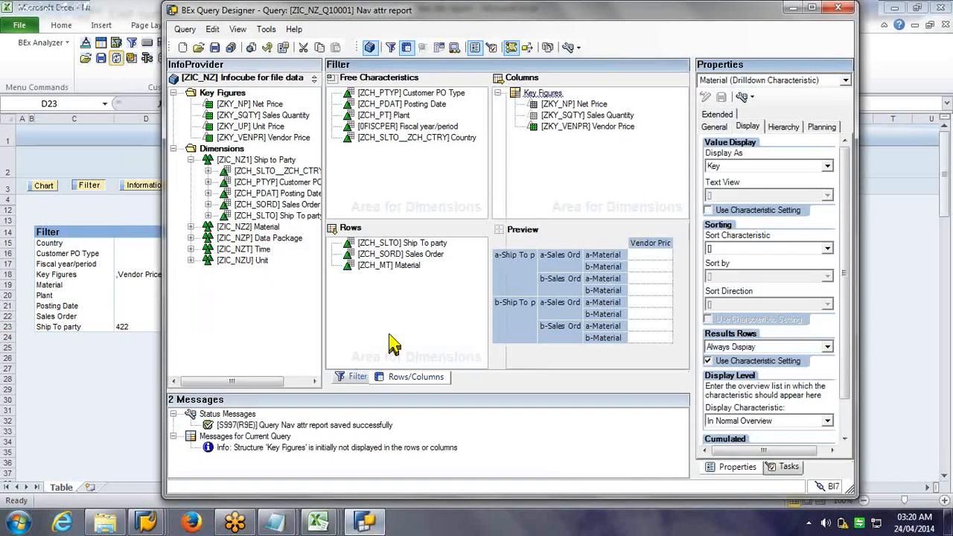
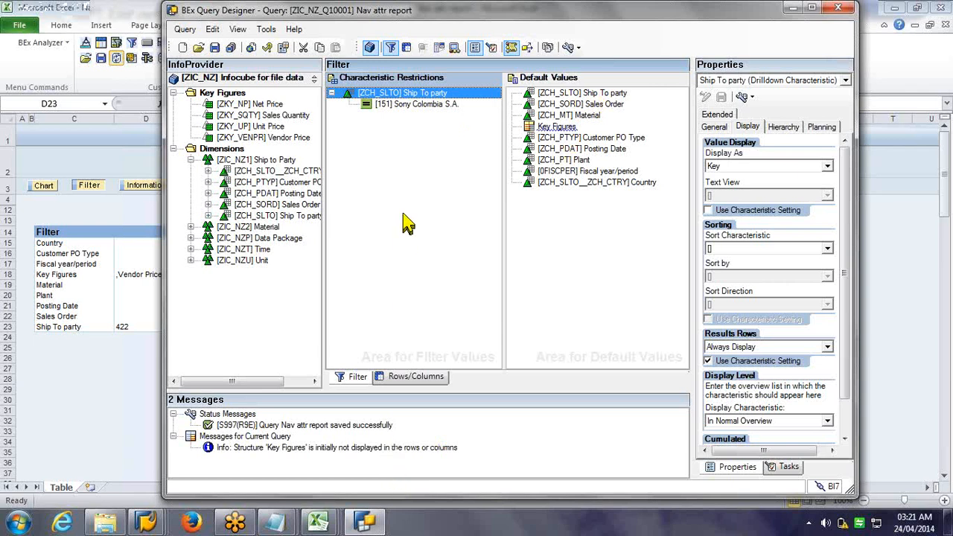
pyautogui.click(398, 106)
pyautogui.click(400, 108)
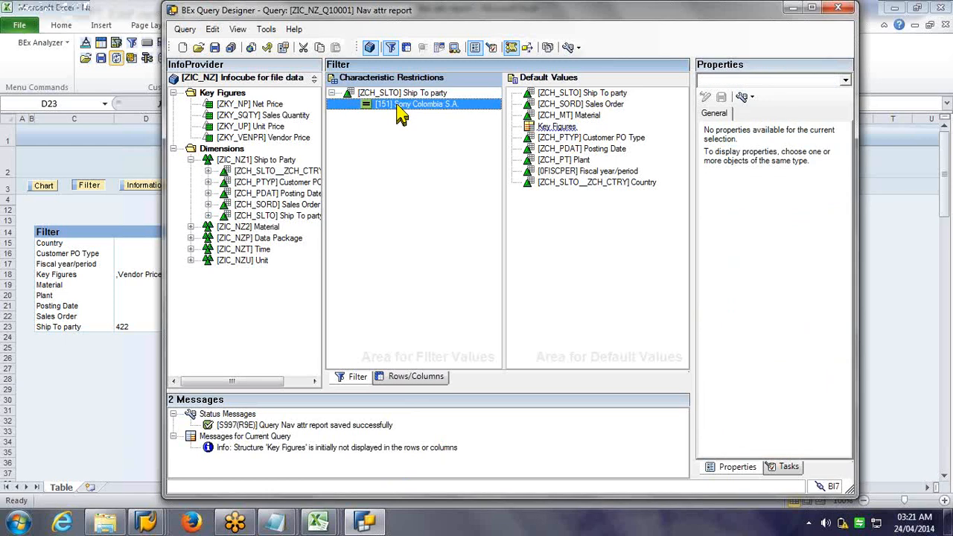
pyautogui.rightClick(398, 105)
pyautogui.click(412, 112)
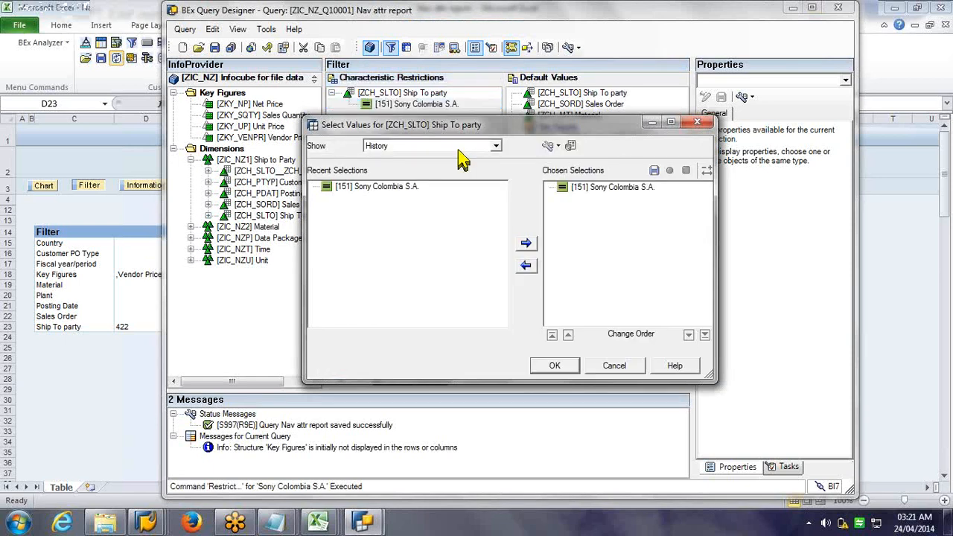
# Step: Add the single value [157] SONY CHILE LTDA. to the chosen selections for Ship To party
pyautogui.click(459, 146)
pyautogui.click(451, 171)
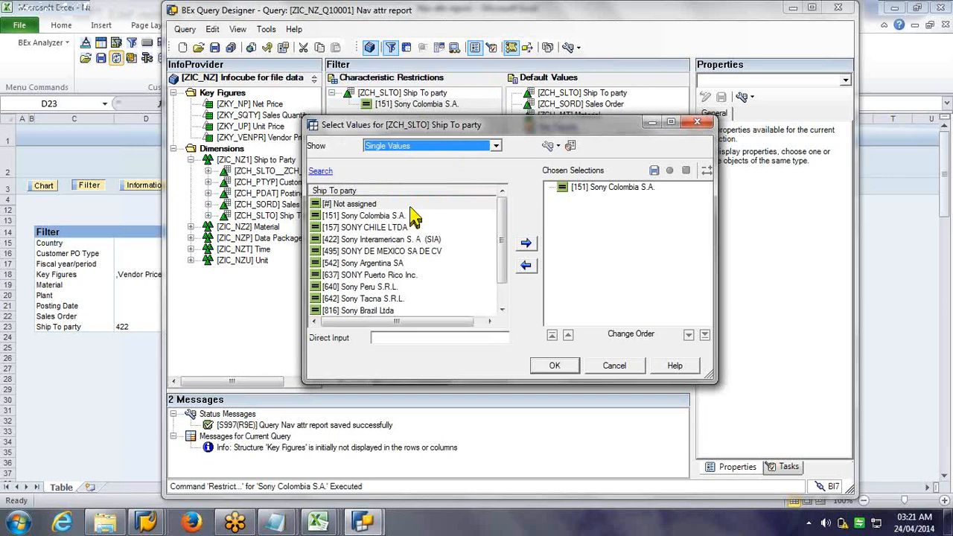
pyautogui.click(402, 228)
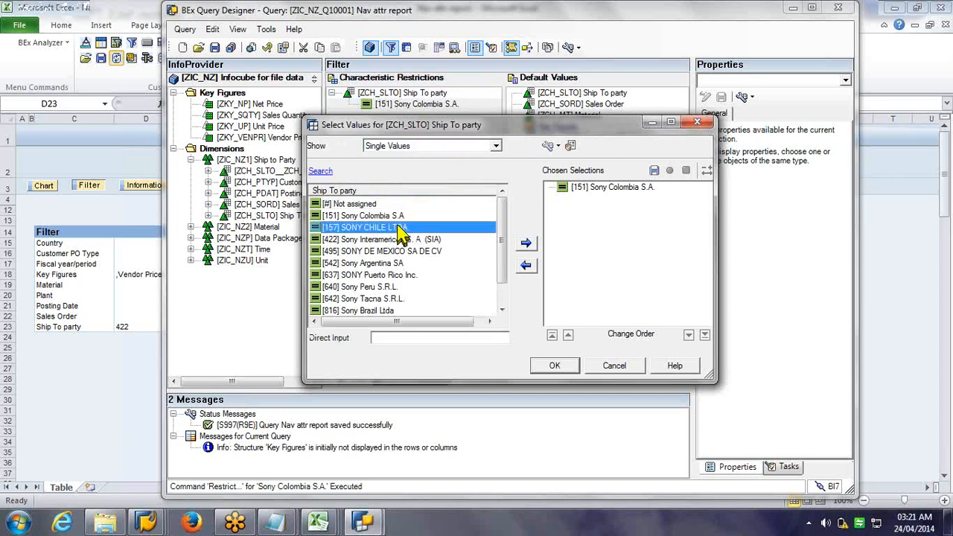
pyautogui.click(524, 243)
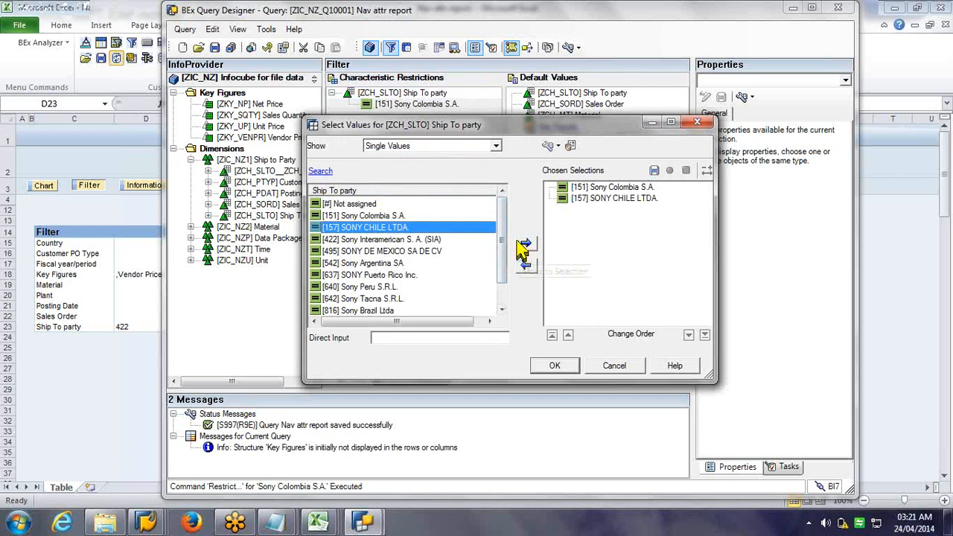
pyautogui.click(405, 239)
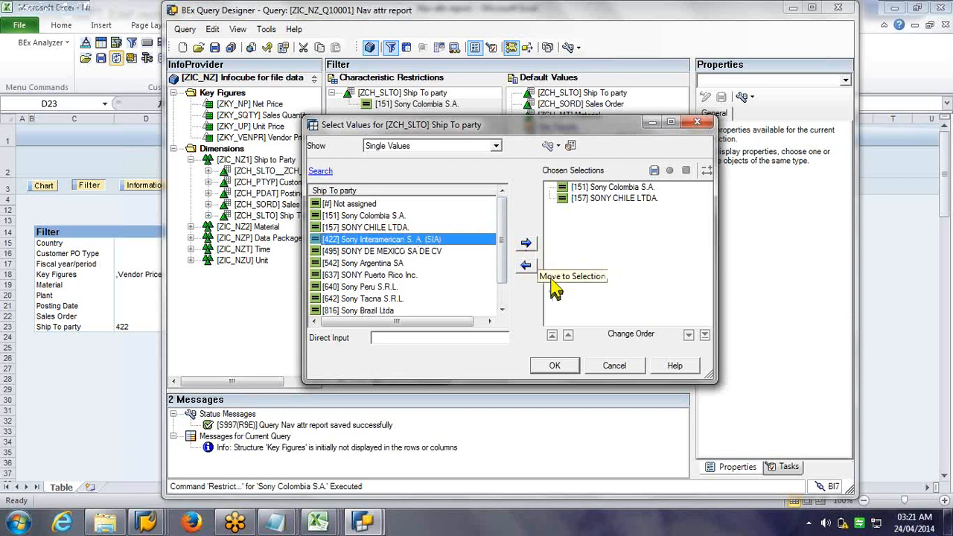
# Step: Exclude both chosen values, [151] Sony Colombia S.A. and [157] SONY CHILE LTDA., from Ship To party and save the query
pyautogui.click(585, 202)
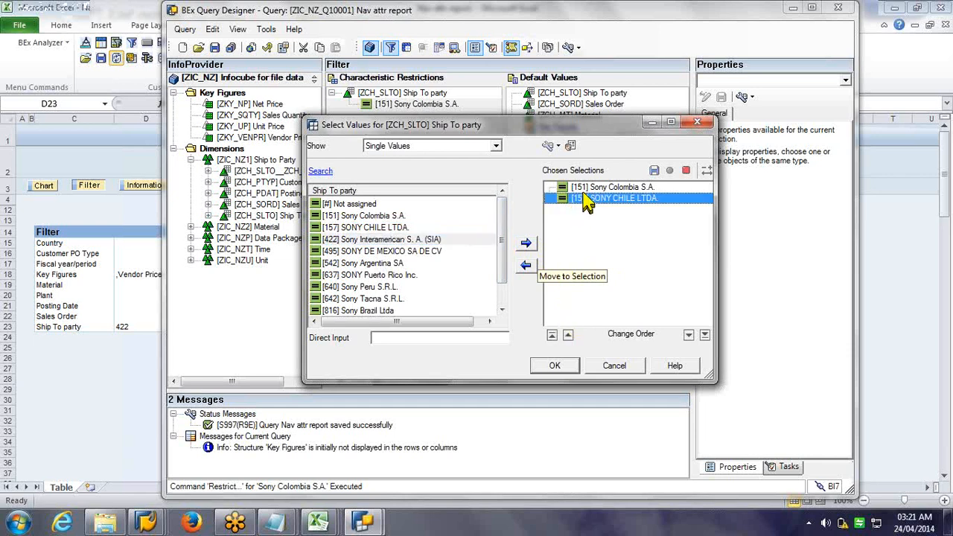
pyautogui.hotkey('ctrl', 'a')
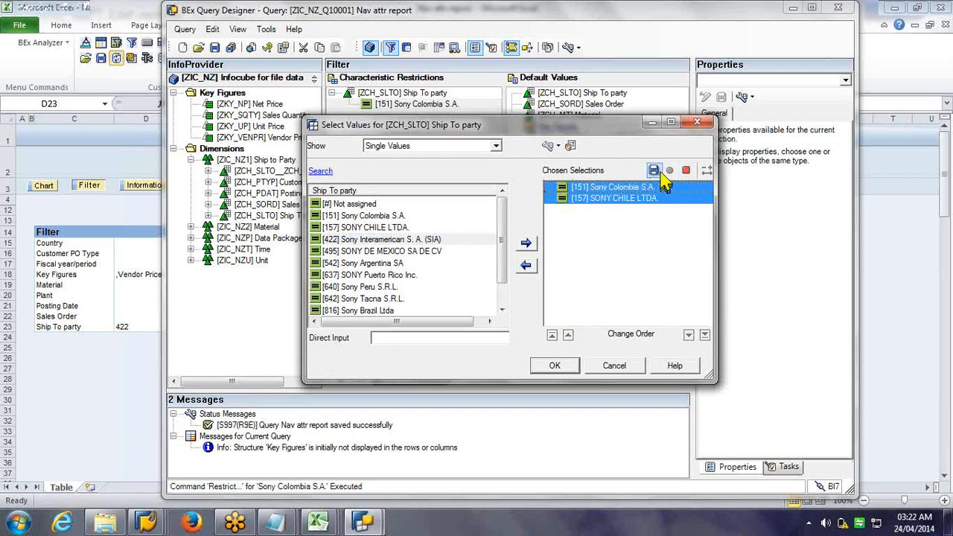
pyautogui.click(685, 170)
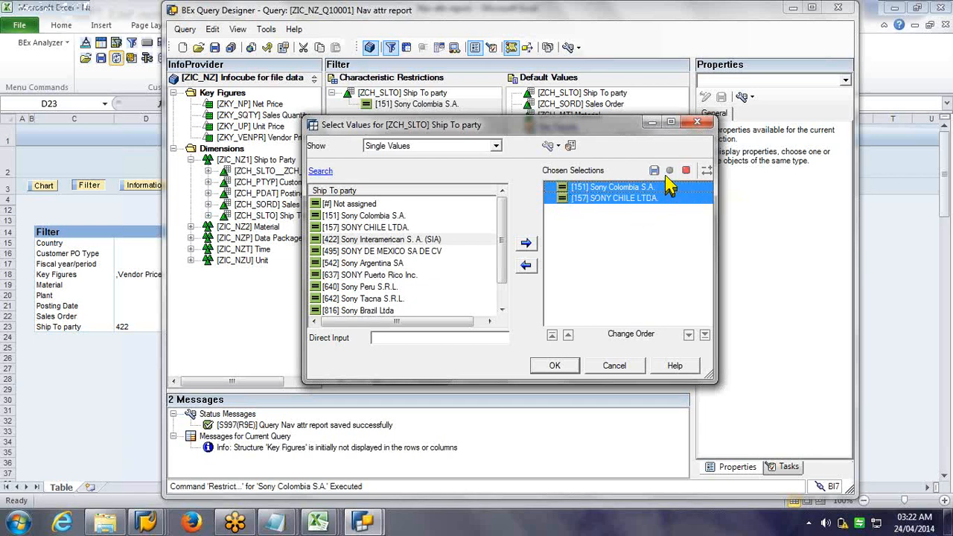
pyautogui.click(555, 366)
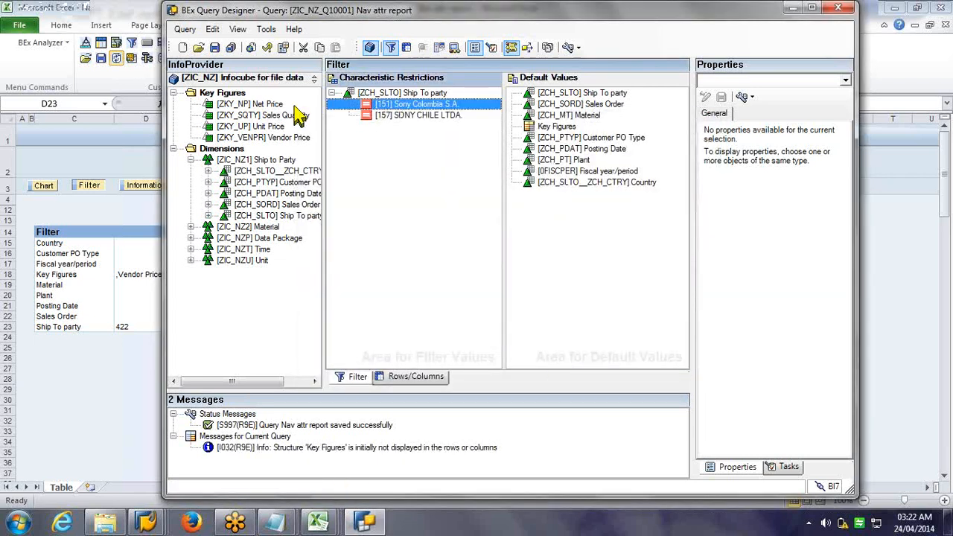
pyautogui.hotkey('ctrl', 's')
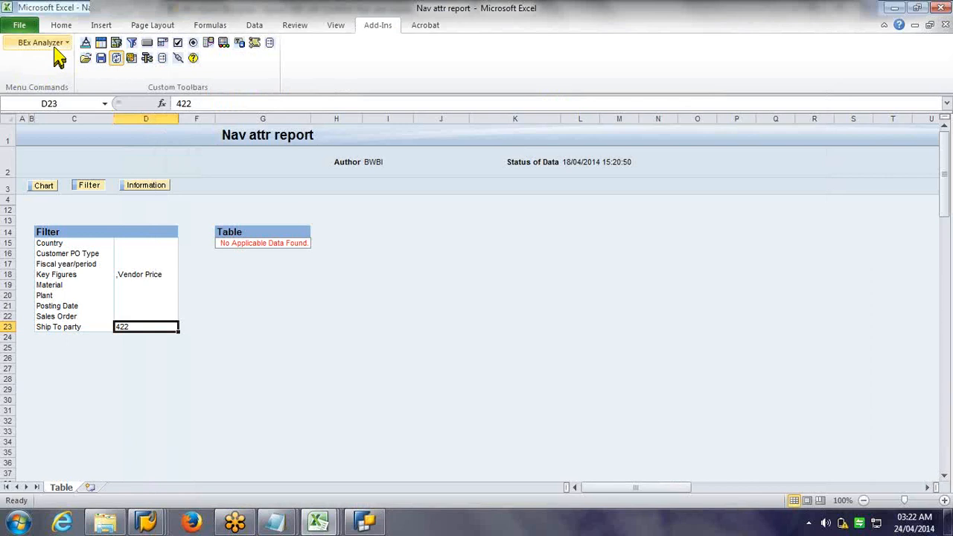
# Step: Reopen the query [ZIC_NZ_Q10001] Nav attr report from the BEx Analyzer Favorites in Excel and review its results
pyautogui.click(54, 45)
pyautogui.click(55, 59)
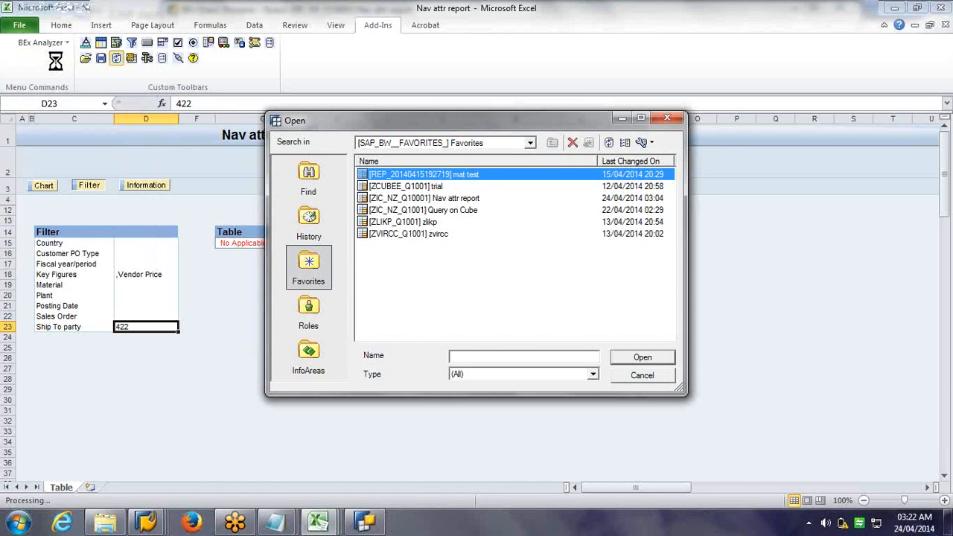
pyautogui.click(383, 187)
pyautogui.doubleClick(386, 198)
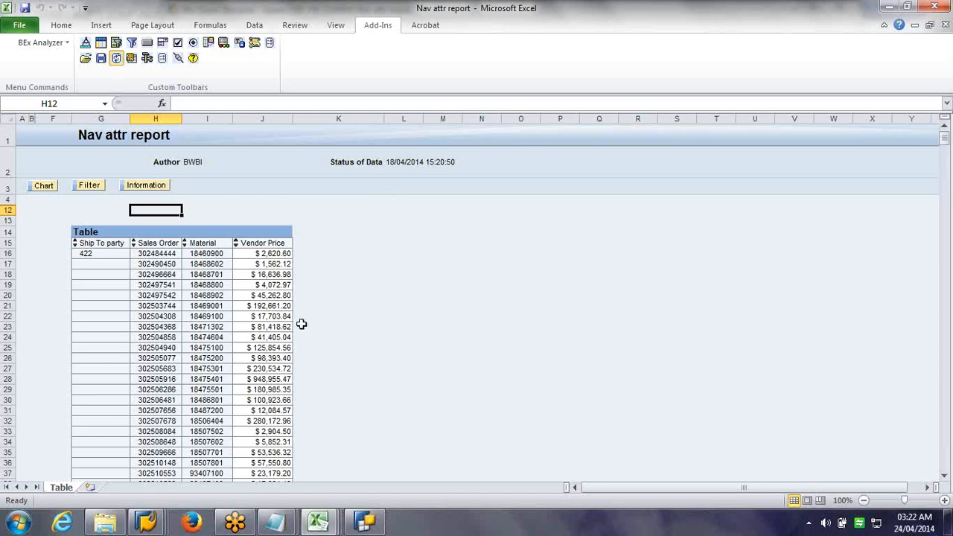
pyautogui.click(420, 305)
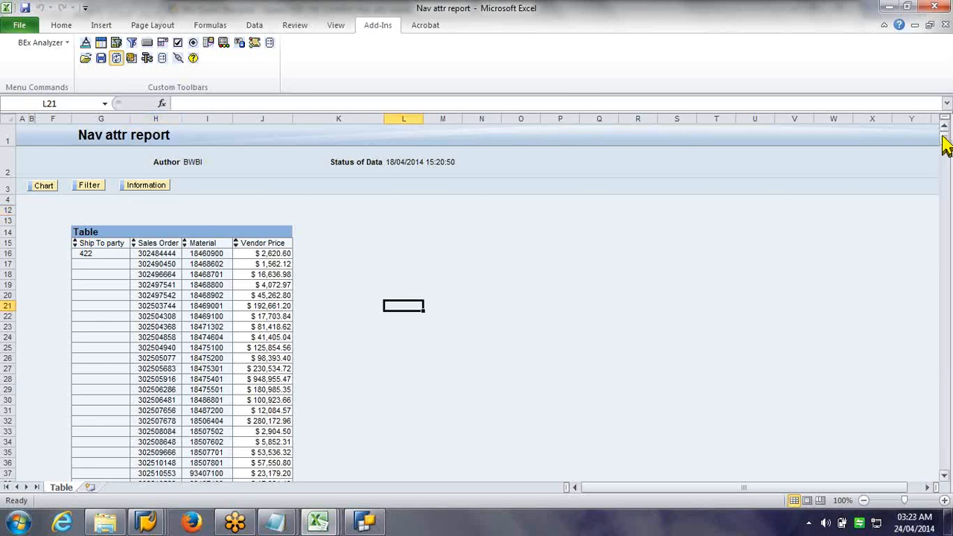
pyautogui.moveTo(942, 138); pyautogui.dragTo(774, 216)
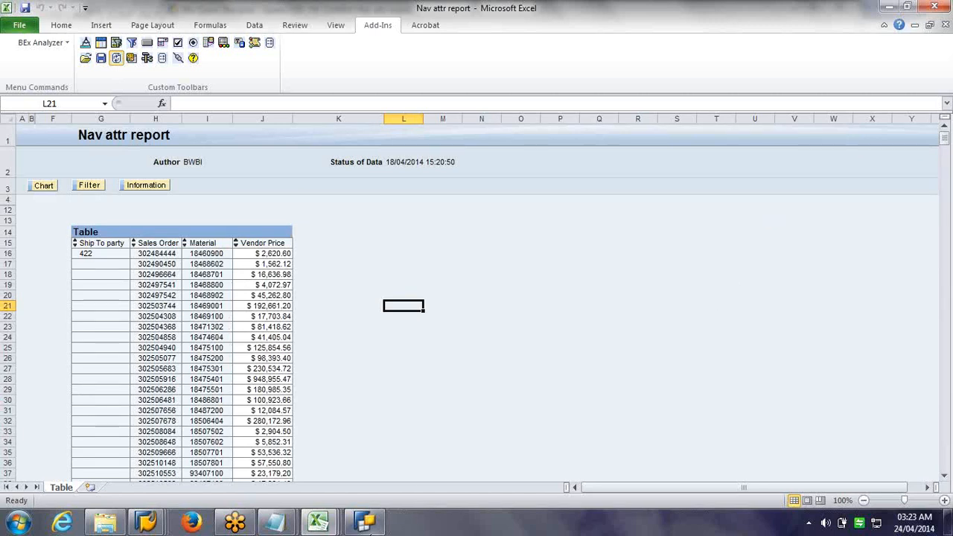
# Step: Switch to BEx Query Designer and reopen the Ship To party restriction for both excluded values, showing Value Ranges
pyautogui.click(367, 522)
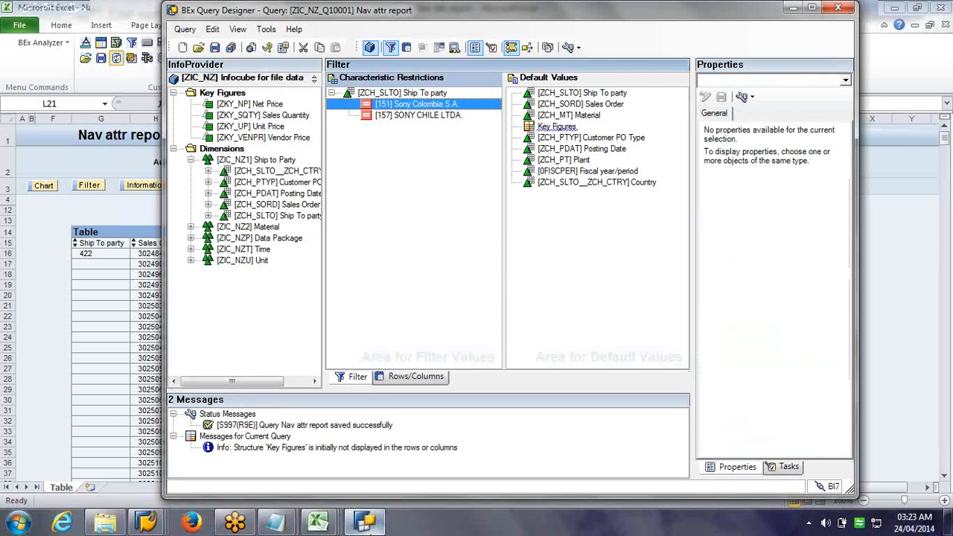
pyautogui.keyDown('ctrl'); pyautogui.click(419, 116); pyautogui.keyUp('ctrl')
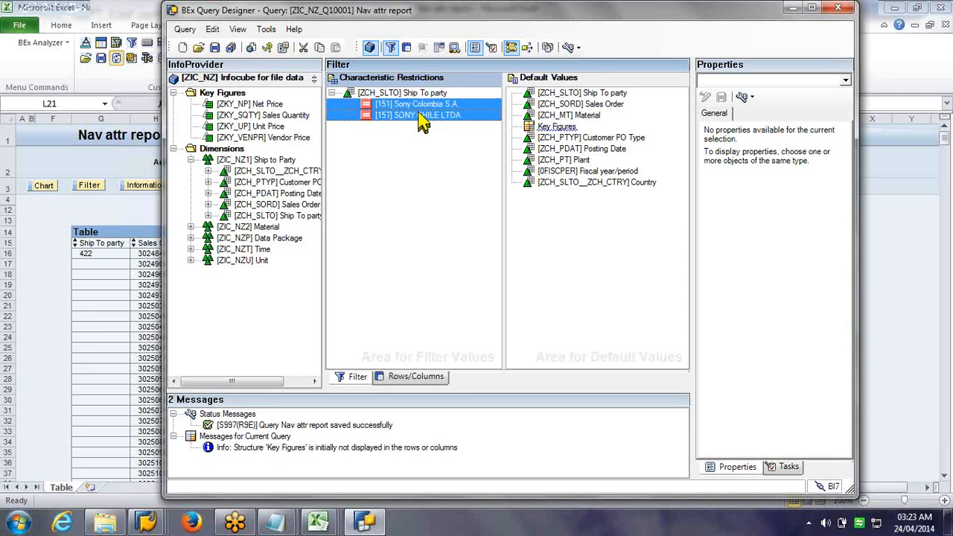
pyautogui.rightClick(419, 124)
pyautogui.click(434, 121)
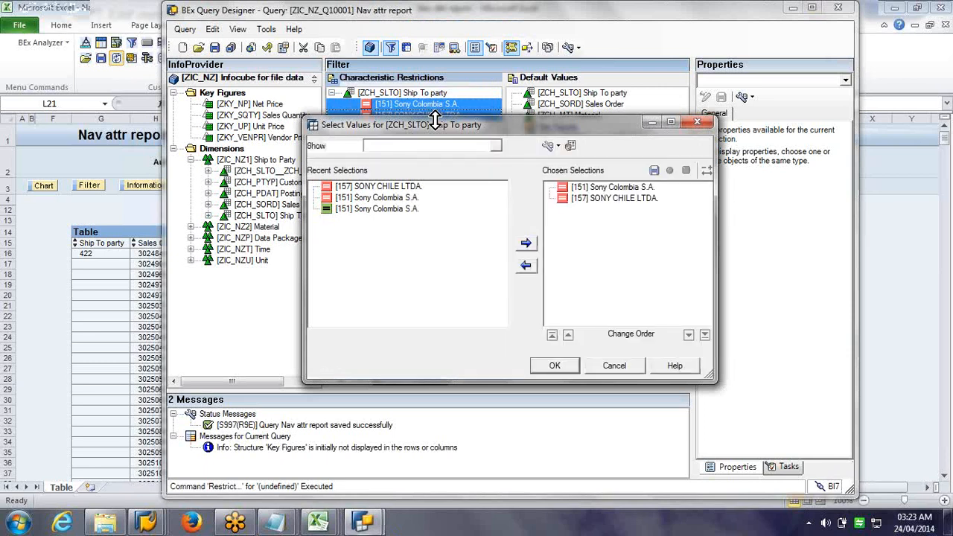
pyautogui.click(461, 145)
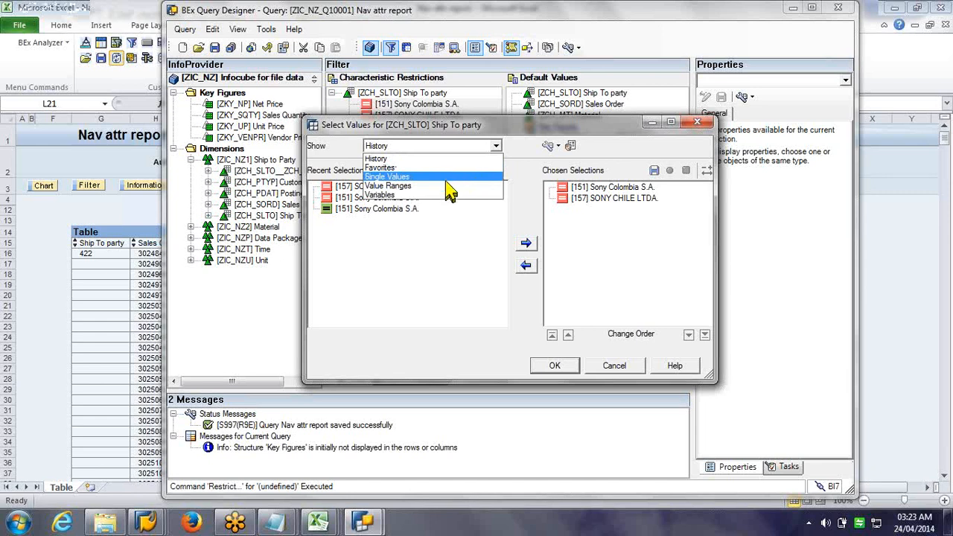
pyautogui.click(450, 185)
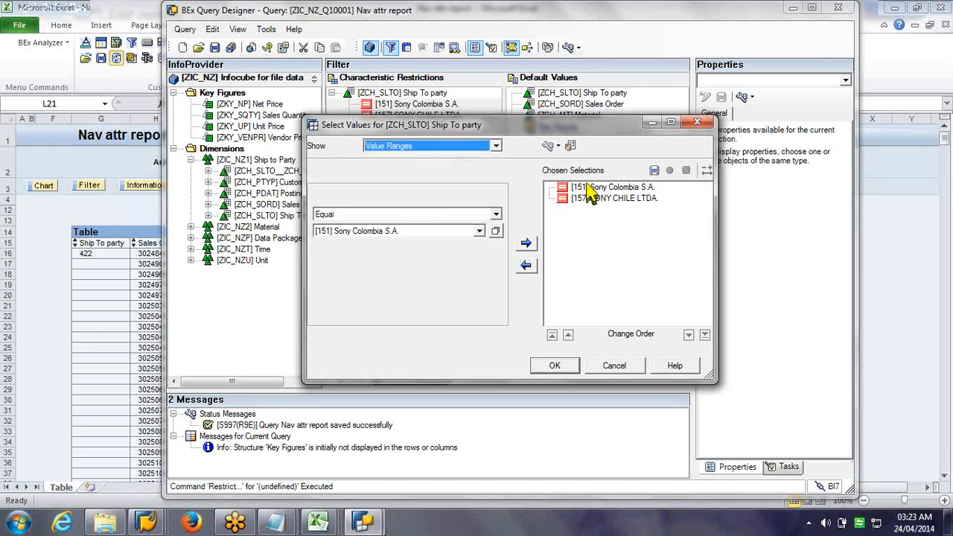
# Step: Remove the excluded values [151] Sony Colombia S.A. and [157] SONY CHILE LTDA. from the chosen selections
pyautogui.click(588, 187)
pyautogui.keyDown('shift'); pyautogui.click(588, 198); pyautogui.keyUp('shift')
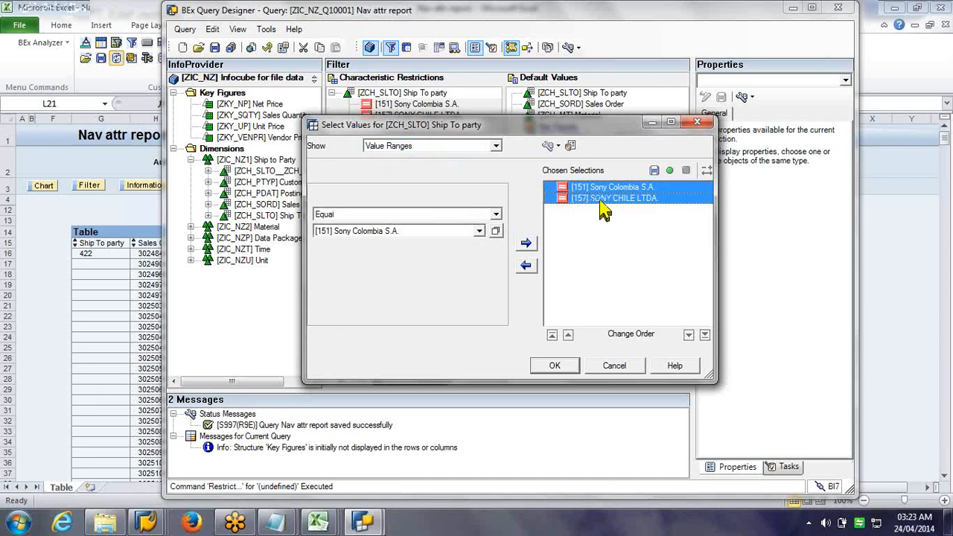
pyautogui.click(525, 266)
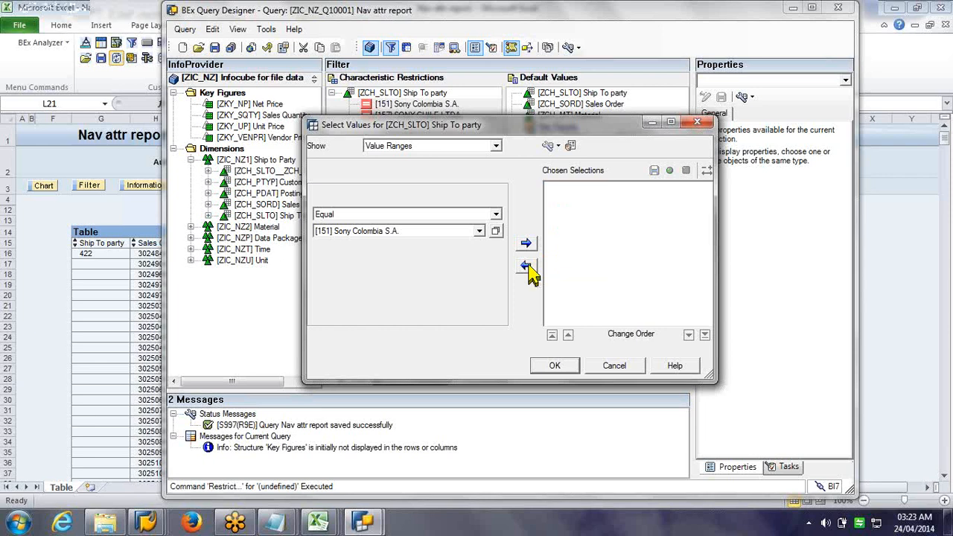
# Step: Set the Ship To party value range to Between, with the single value [495] SONY DE MEXICO SA DE CV as its upper limit
pyautogui.click(422, 214)
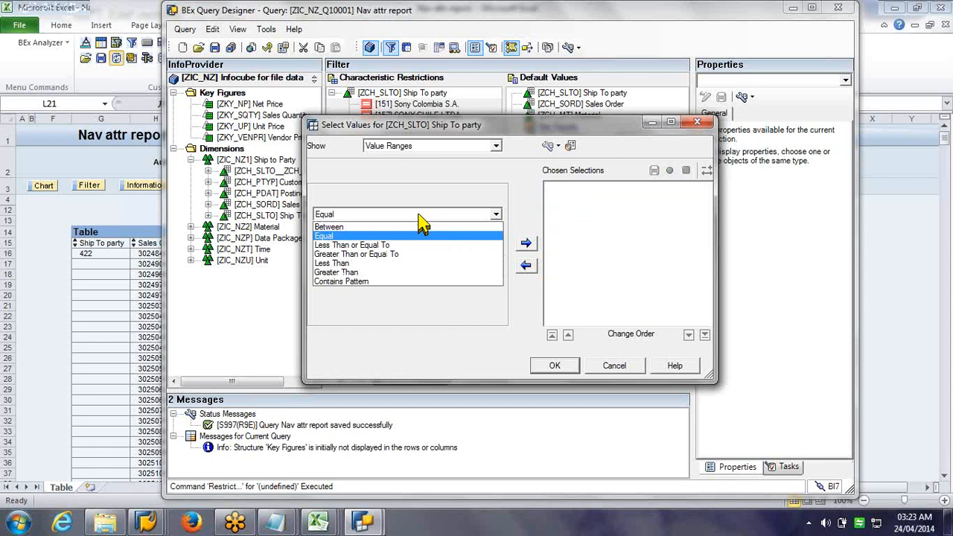
pyautogui.click(402, 226)
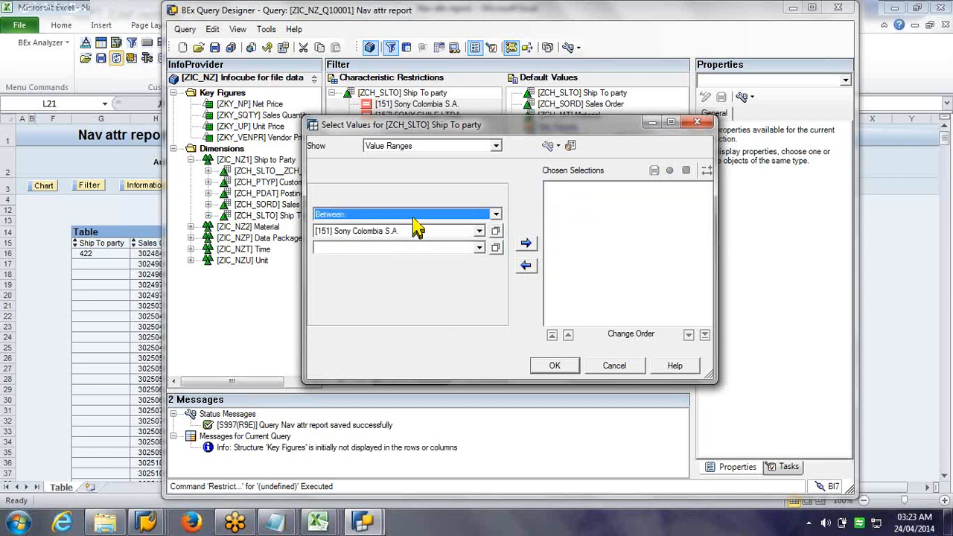
pyautogui.click(479, 247)
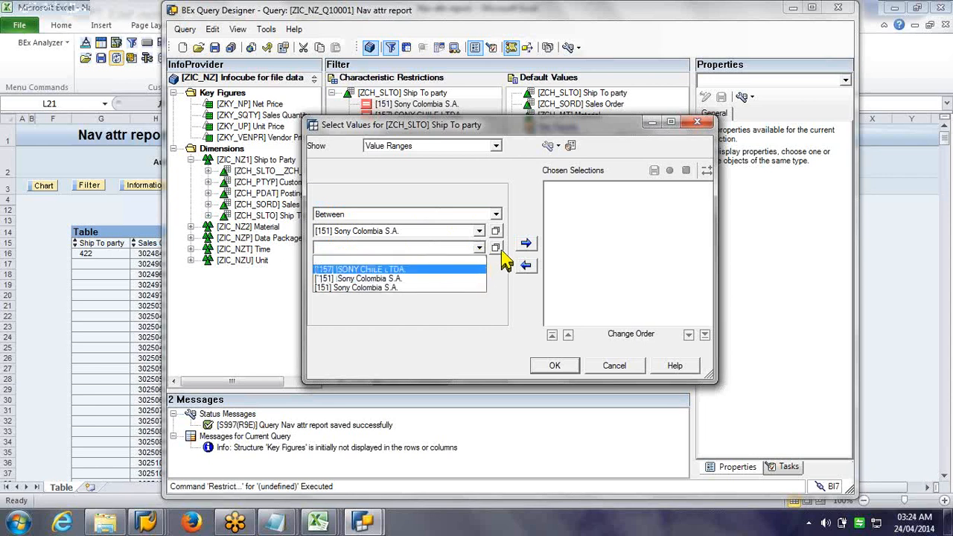
pyautogui.click(501, 248)
pyautogui.click(495, 248)
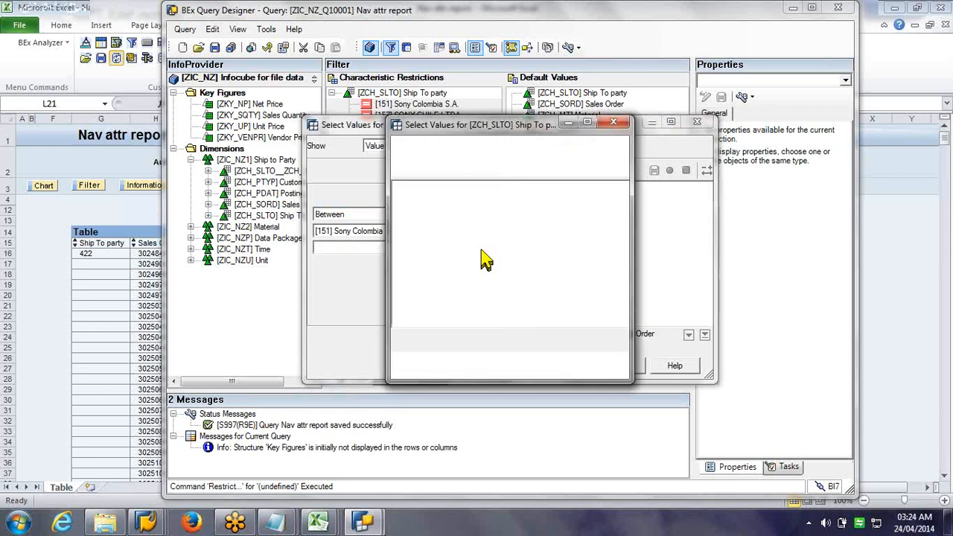
pyautogui.click(559, 147)
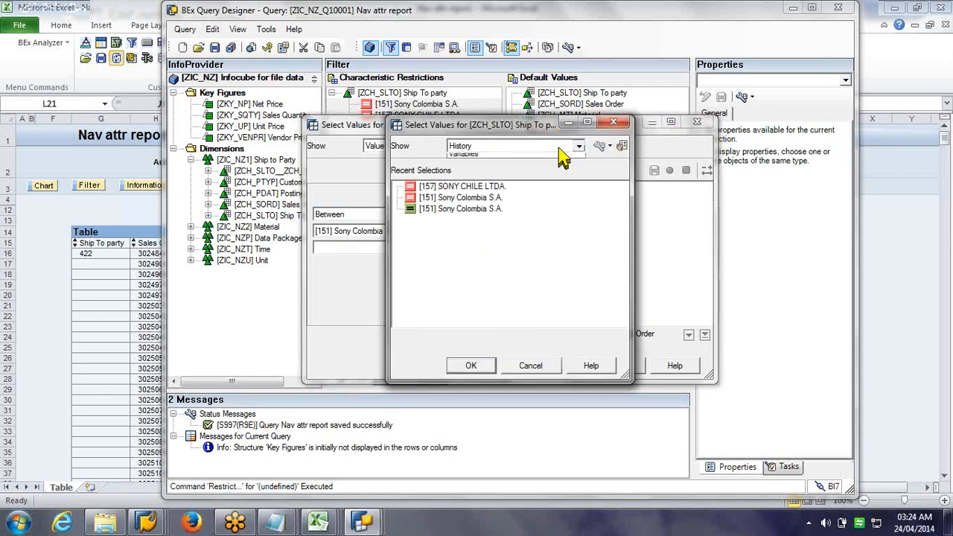
pyautogui.click(554, 168)
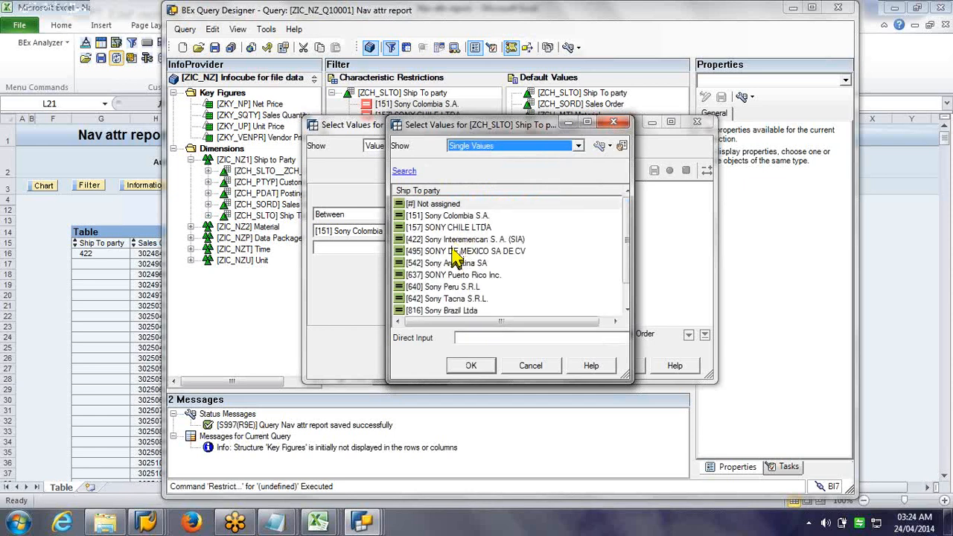
pyautogui.click(455, 251)
pyautogui.click(470, 365)
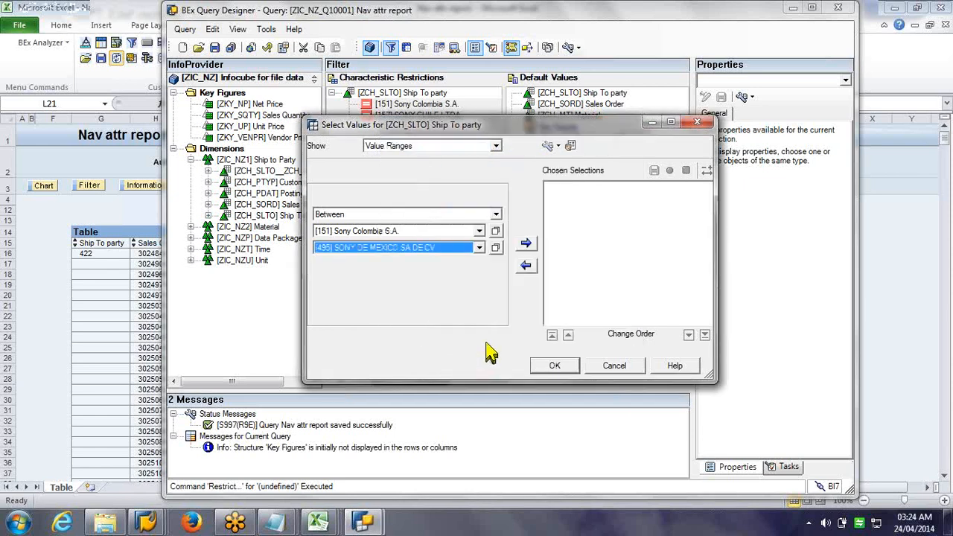
# Step: Add the [151 - 495] range to the chosen selections as an included range, apply the Ship To party restriction, and save the query
pyautogui.click(529, 243)
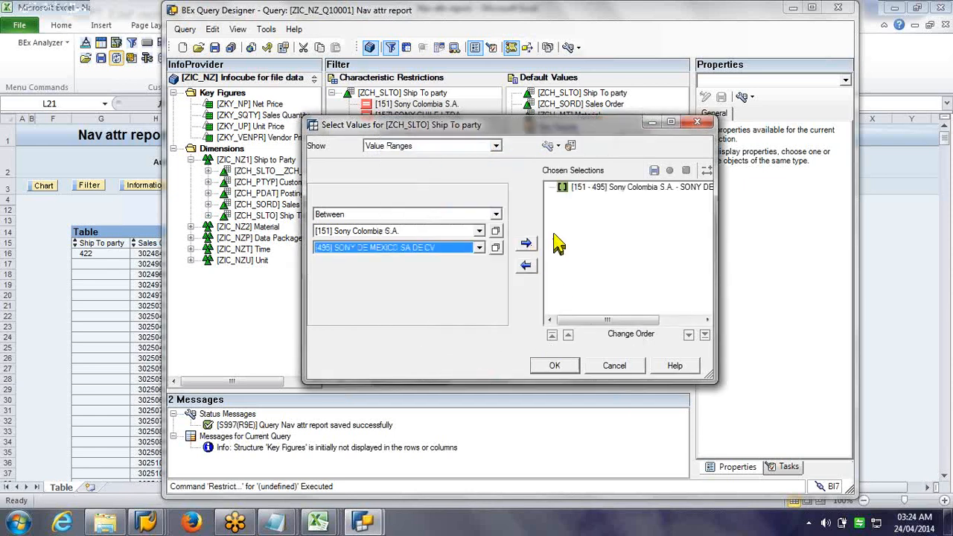
pyautogui.click(598, 189)
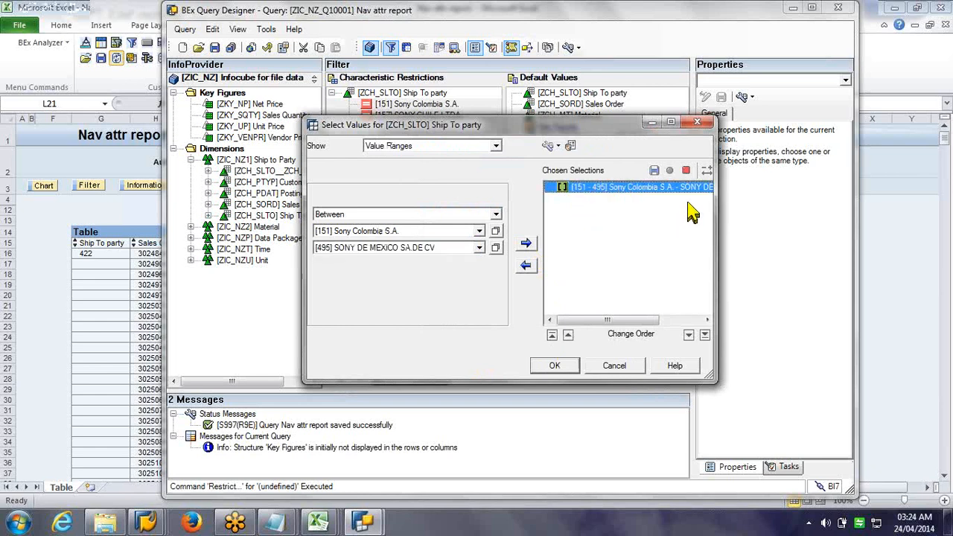
pyautogui.moveTo(720, 195); pyautogui.dragTo(838, 188)
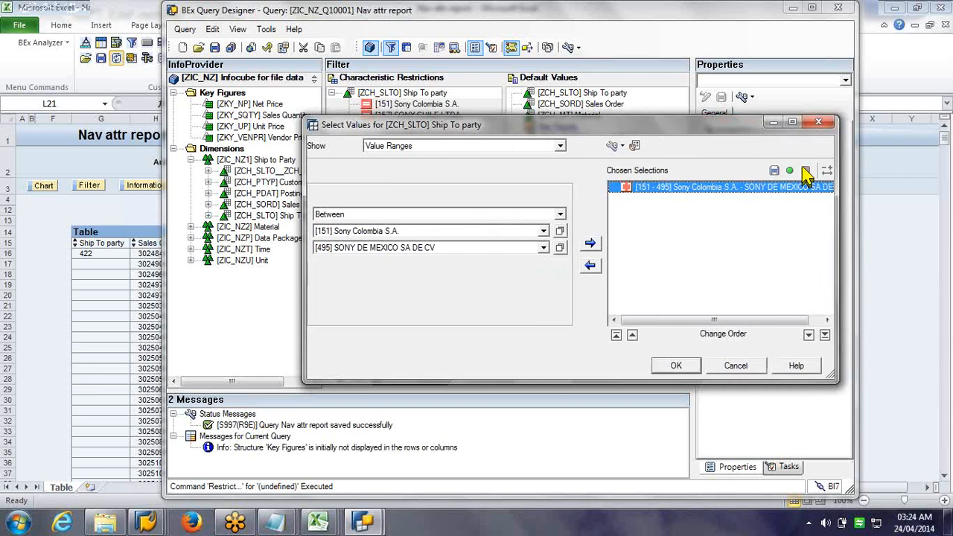
pyautogui.click(789, 170)
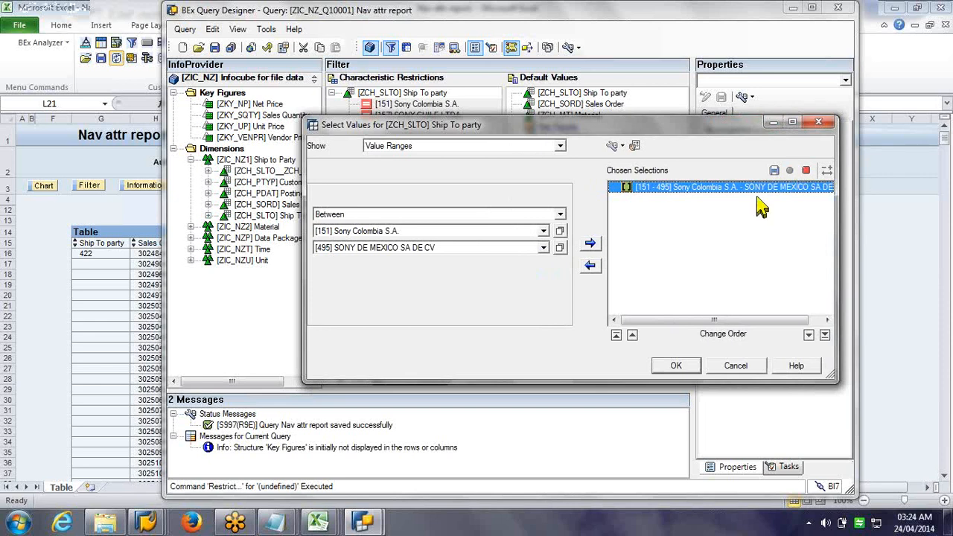
pyautogui.click(668, 366)
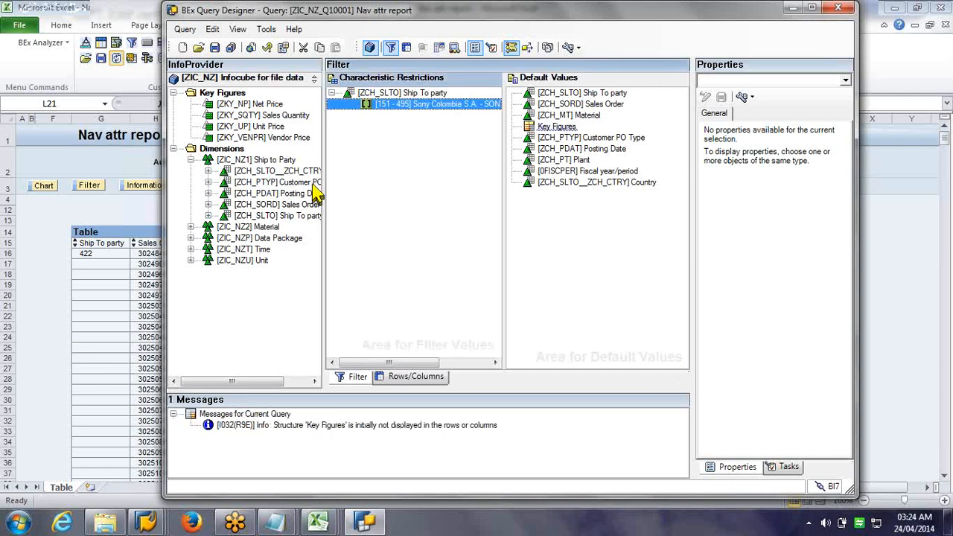
pyautogui.click(214, 47)
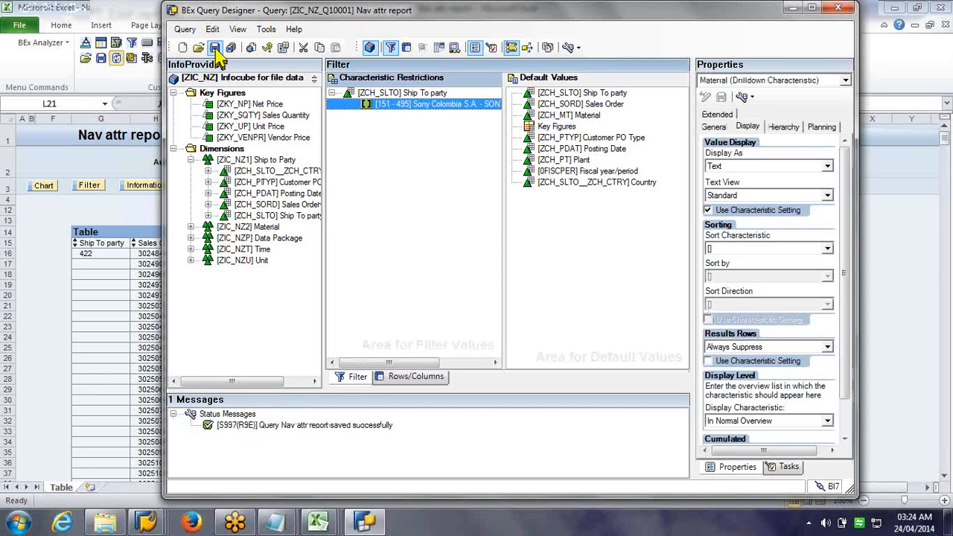
# Step: Switch to Excel, reopen the Nav attr report query from the BEx Analyzer Favorites, and review the rows returned for the Ship To party range
pyautogui.click(118, 199)
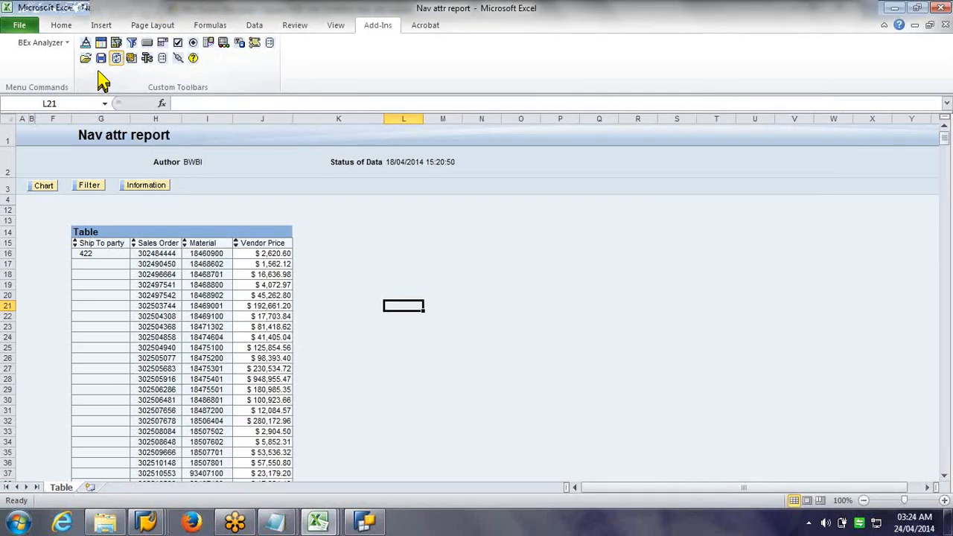
pyautogui.click(56, 45)
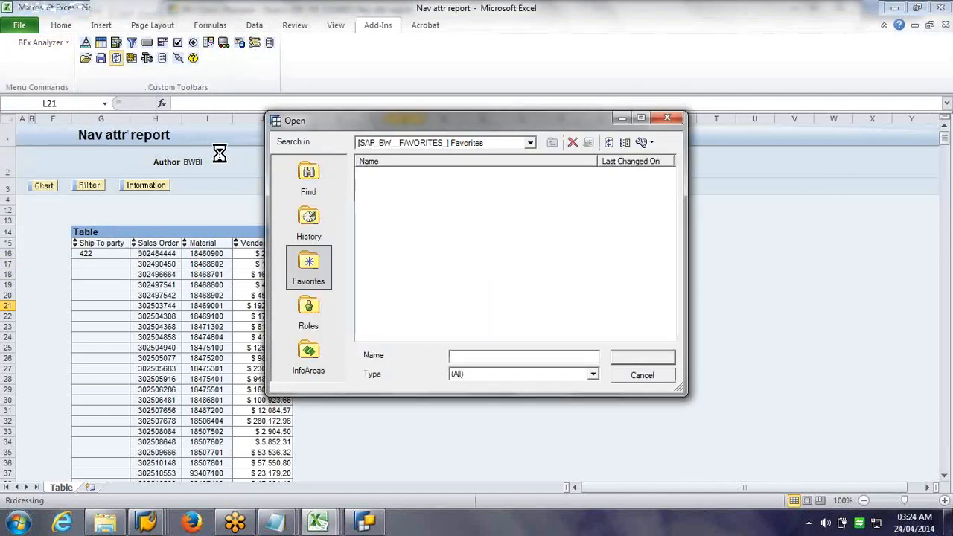
pyautogui.click(411, 198)
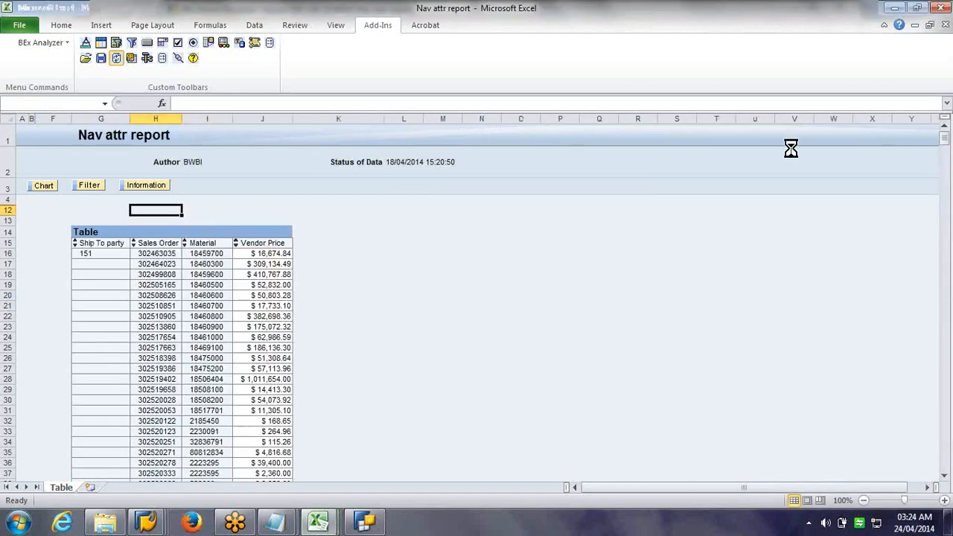
pyautogui.moveTo(945, 143)
pyautogui.mouseDown()
pyautogui.moveTo(950, 460)
pyautogui.moveTo(946, 134)
pyautogui.mouseUp()
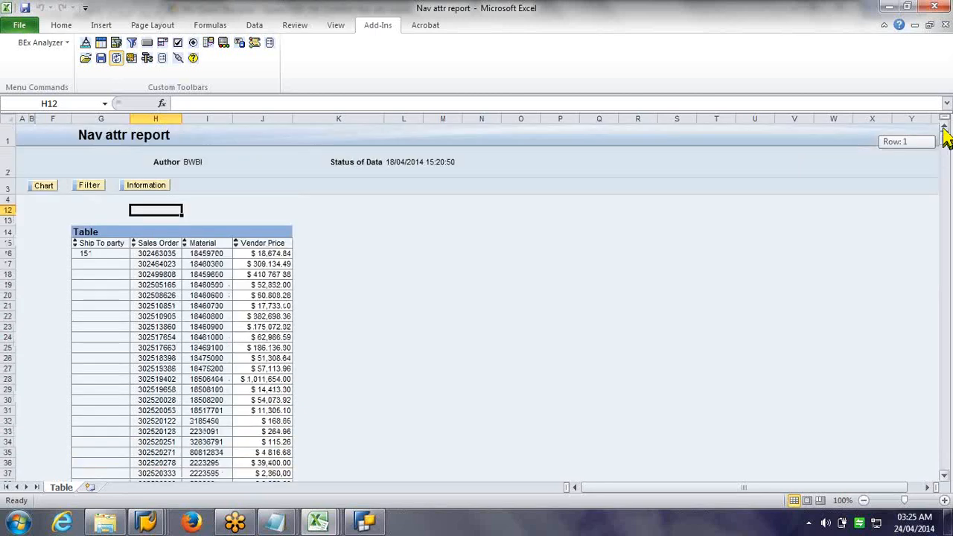
# Step: Switch to BEx Query Designer, reopen the Ship To party restriction, and remove the [151 - 495] range from the chosen selections
pyautogui.click(369, 521)
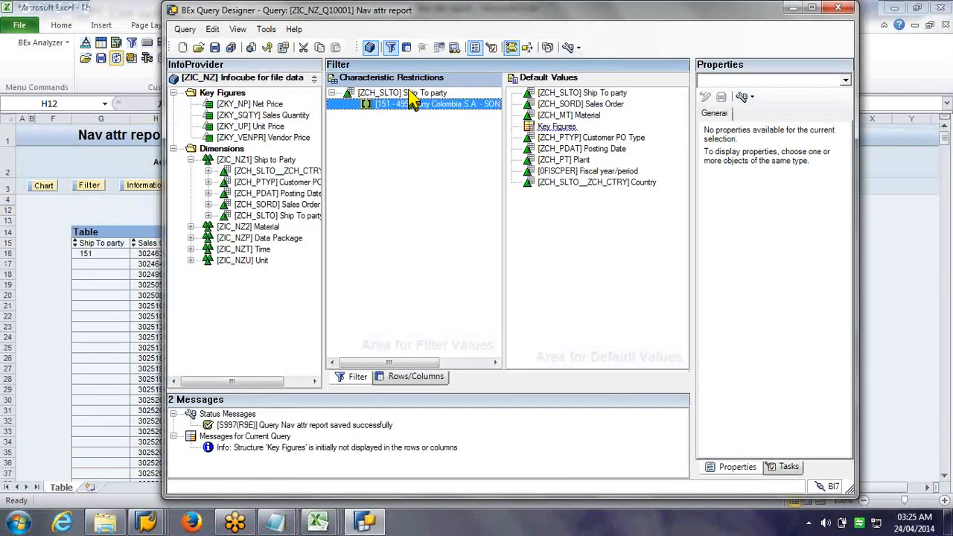
pyautogui.rightClick(408, 104)
pyautogui.click(395, 111)
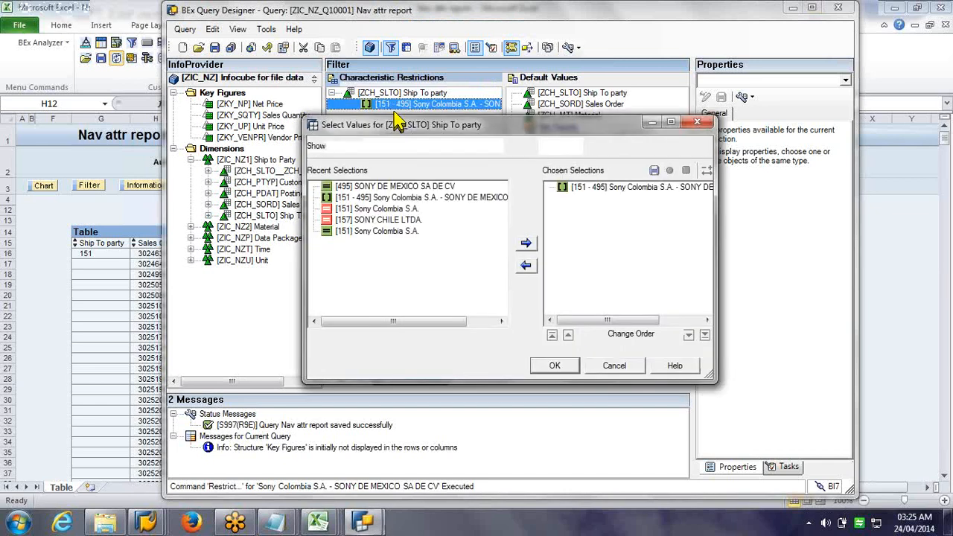
pyautogui.click(594, 187)
pyautogui.click(525, 265)
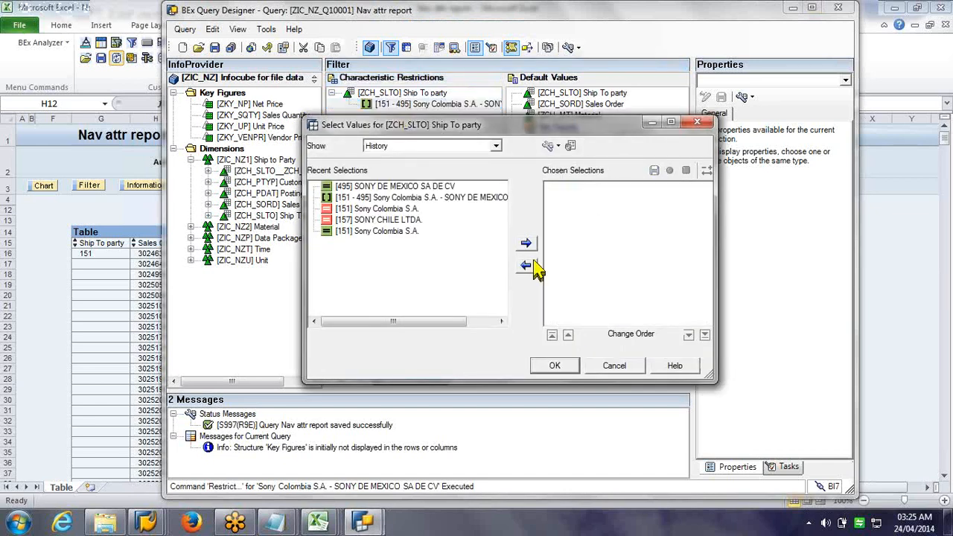
# Step: Show variables of the type Characteristic Value Variables for Ship To party and start creating a new variable
pyautogui.click(433, 146)
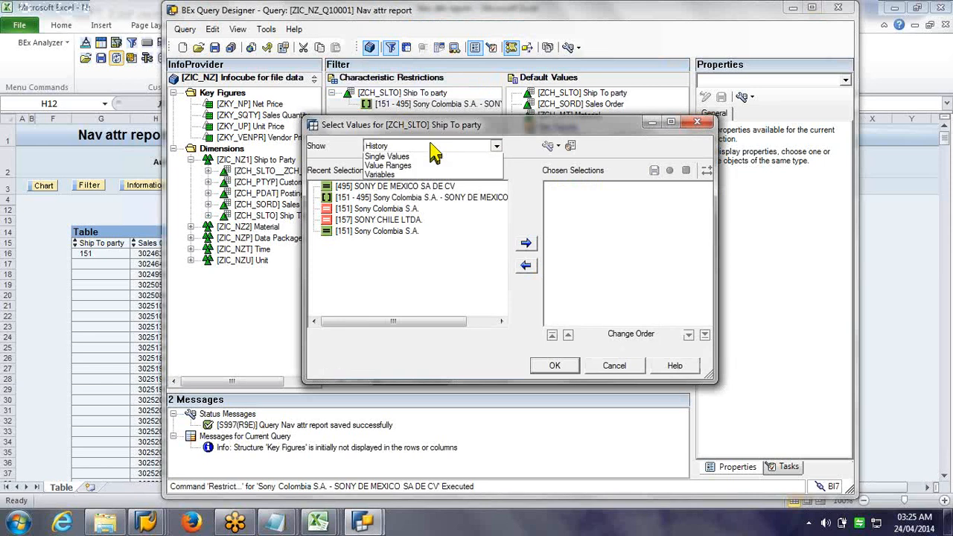
pyautogui.click(423, 196)
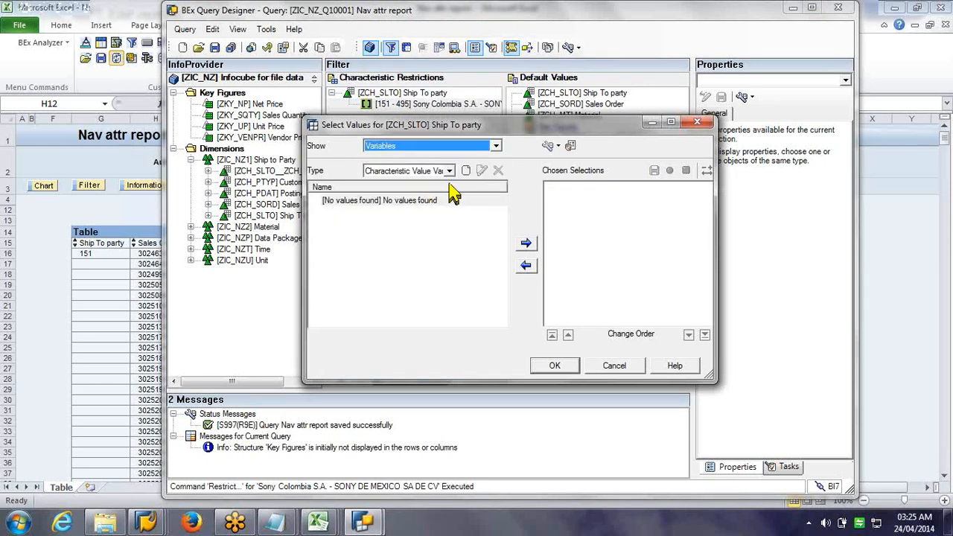
pyautogui.click(449, 172)
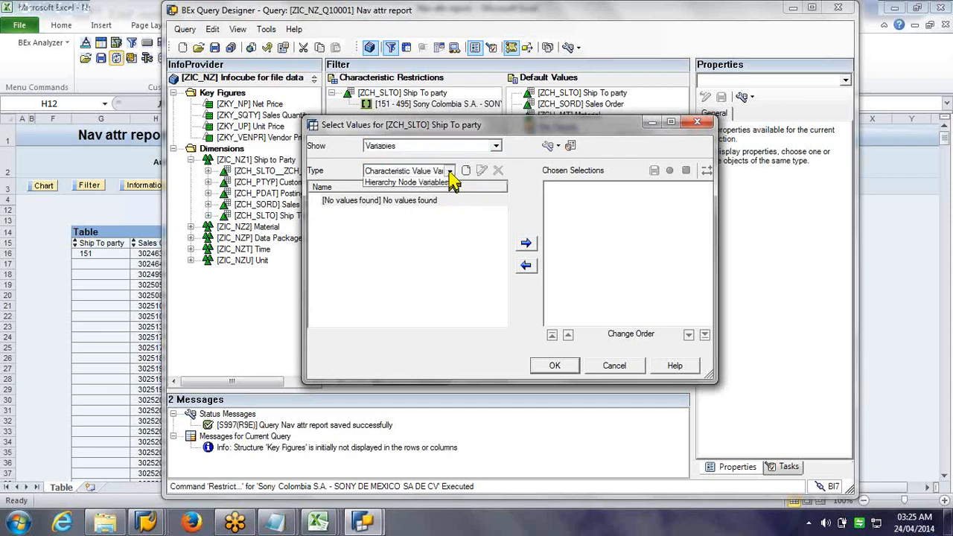
pyautogui.click(450, 173)
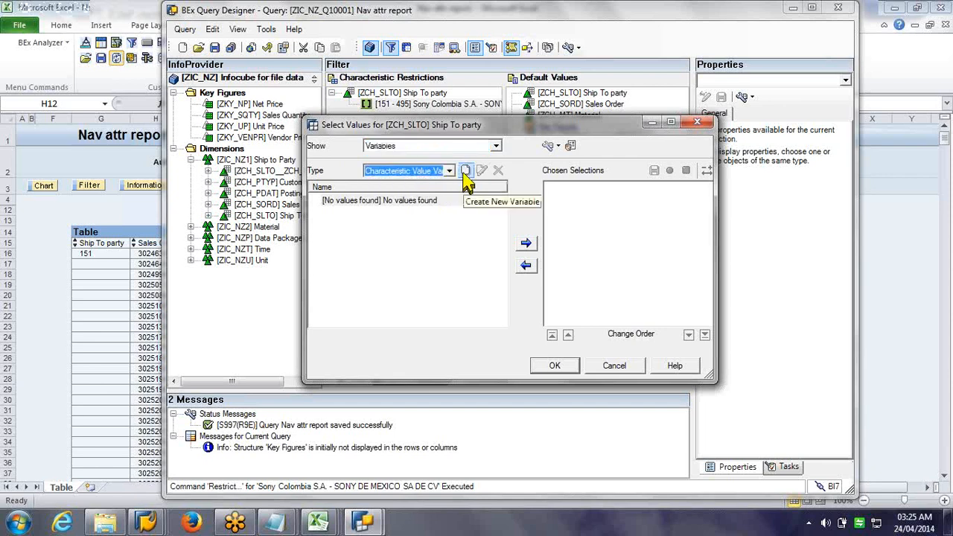
pyautogui.click(464, 172)
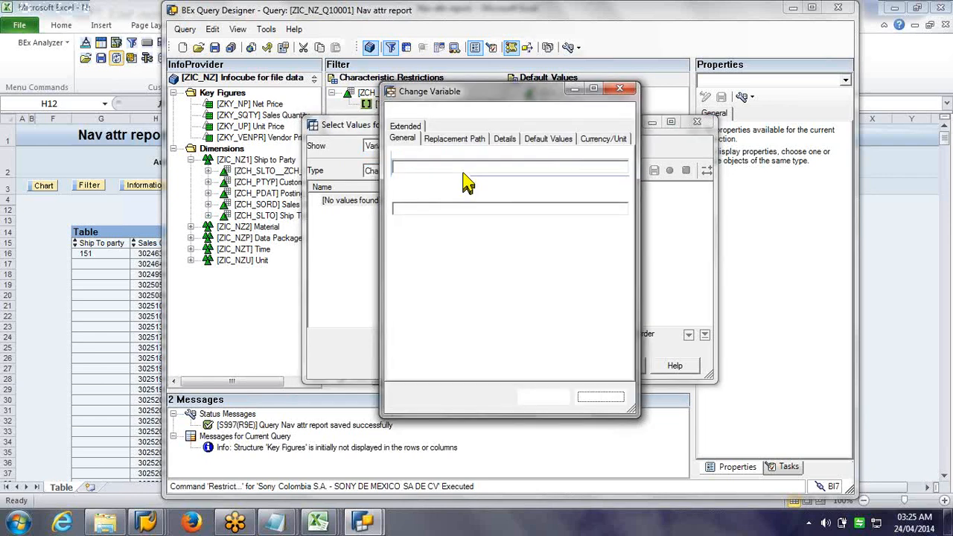
pyautogui.moveTo(485, 103); pyautogui.dragTo(677, 124)
# Step: Set the new variable's description to "Enter ship to party you want to see"
pyautogui.moveTo(644, 196); pyautogui.dragTo(555, 198)
pyautogui.write('Enter t')
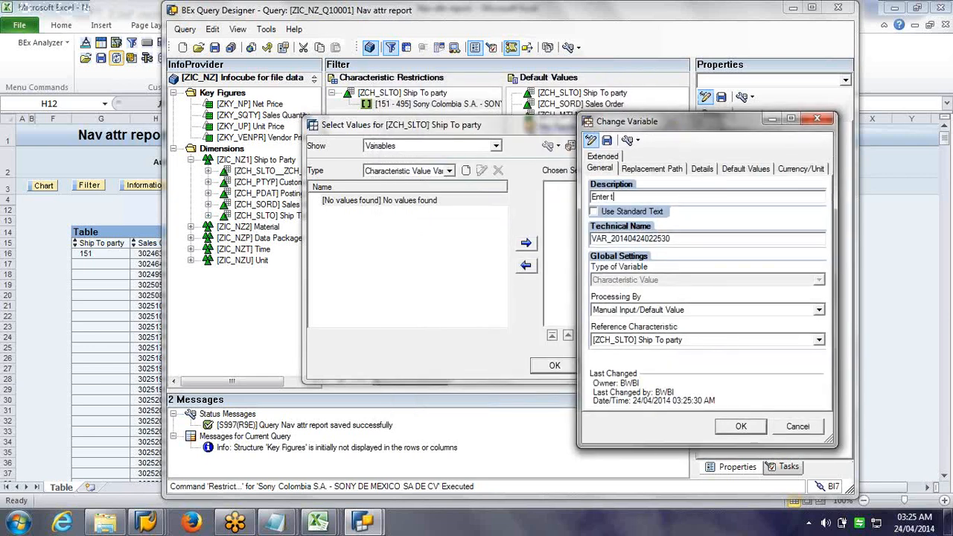
pyautogui.write('ship to party you want to see')
# Step: Replace the new variable's technical name with ZZVAR_SHIPTO
pyautogui.press('Tab')
pyautogui.press('Tab')
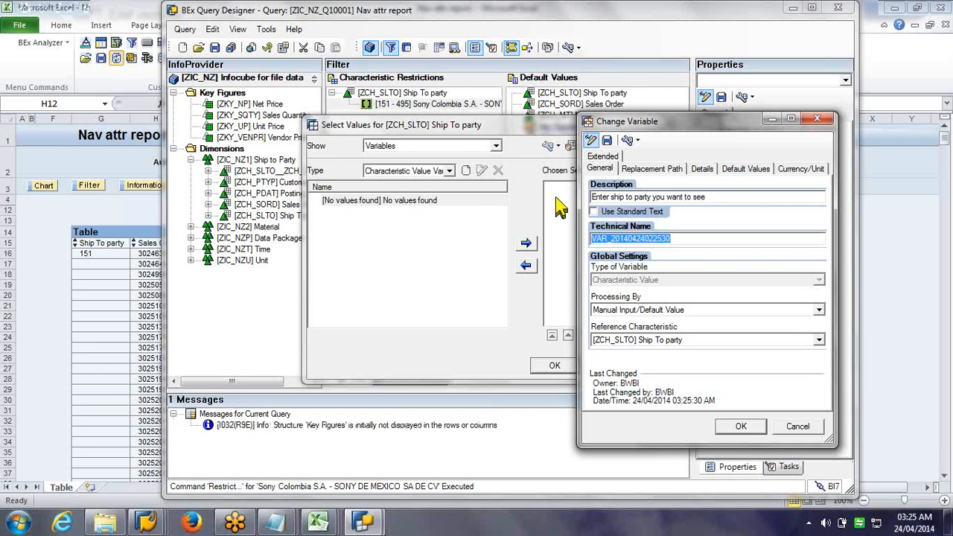
pyautogui.click(595, 238)
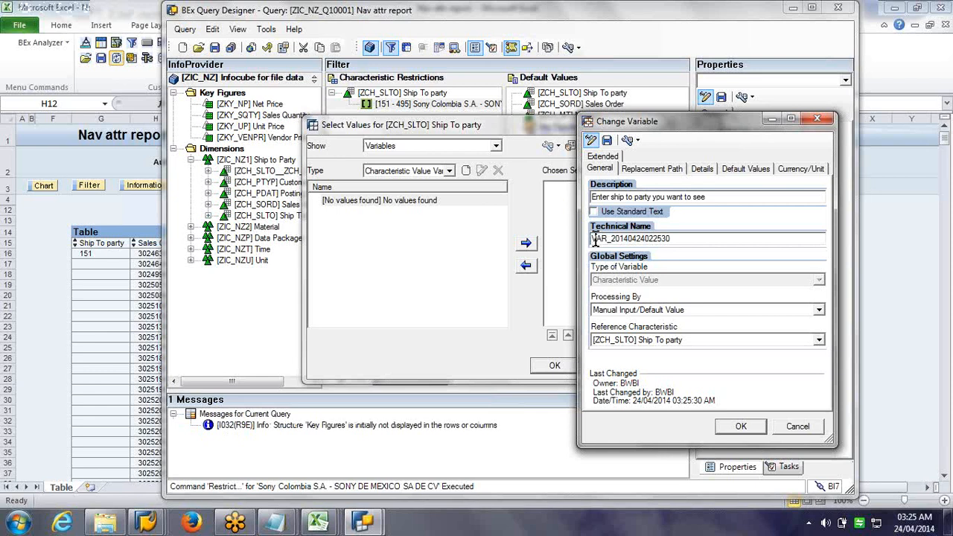
pyautogui.write('ZZVAR_')
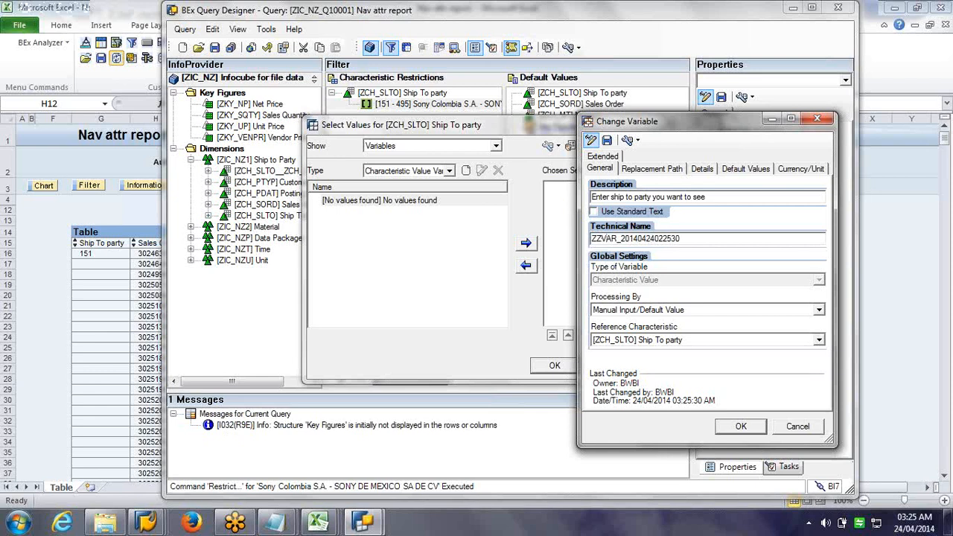
pyautogui.write('SHIP')
pyautogui.press('Delete')
pyautogui.press('Delete')
pyautogui.press('Delete')
pyautogui.press('Delete')
pyautogui.press('Delete')
pyautogui.press('Delete')
pyautogui.press('Delete')
pyautogui.press('Delete')
pyautogui.press('Delete')
pyautogui.press('Delete')
pyautogui.press('Delete')
pyautogui.press('Delete')
pyautogui.press('Delete')
pyautogui.press('Delete')
pyautogui.press('Delete')
pyautogui.write('Y')
pyautogui.press('BackSpace')
pyautogui.write('TO')
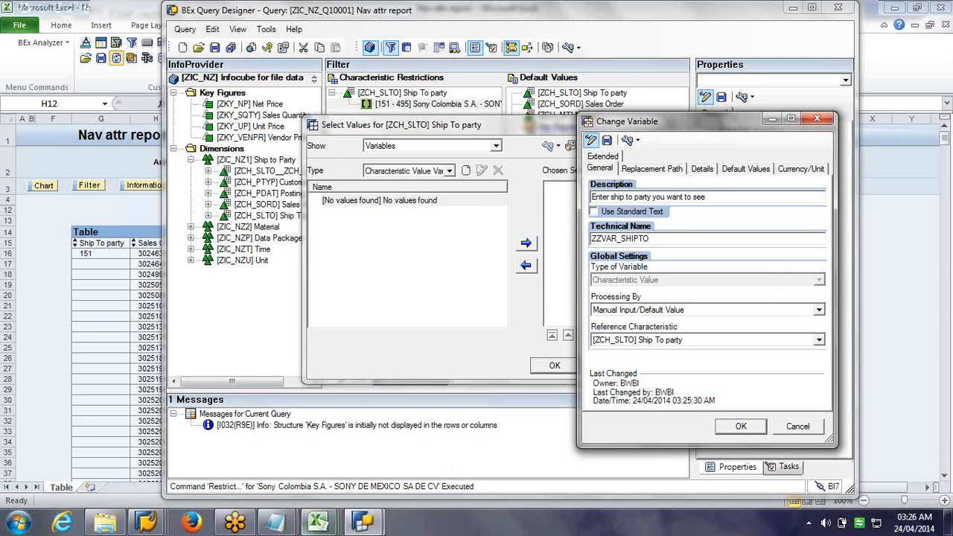
# Step: Switch to the untitled Notepad notes and add the heading "types of variables" with a dashed line underneath
pyautogui.click(272, 523)
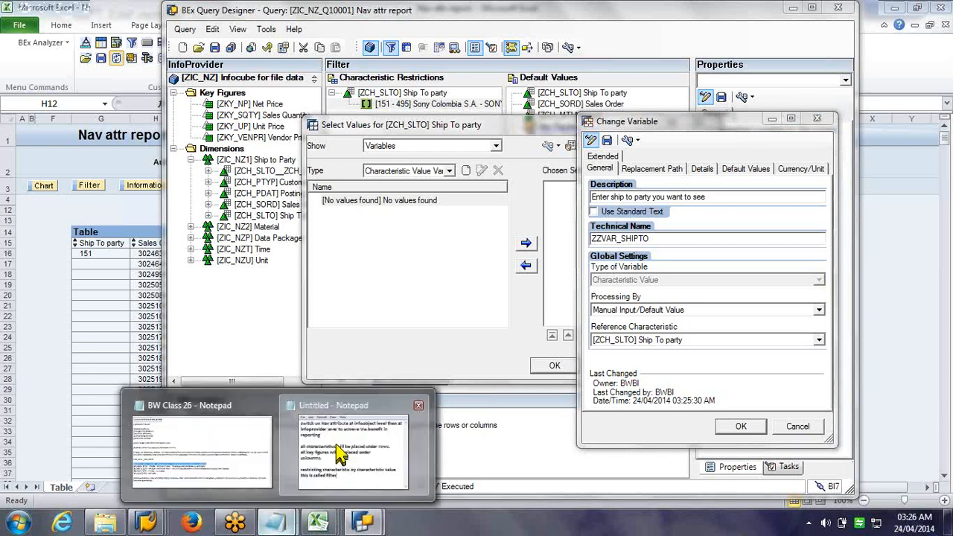
pyautogui.click(339, 452)
pyautogui.write('riables')
pyautogui.press('Return')
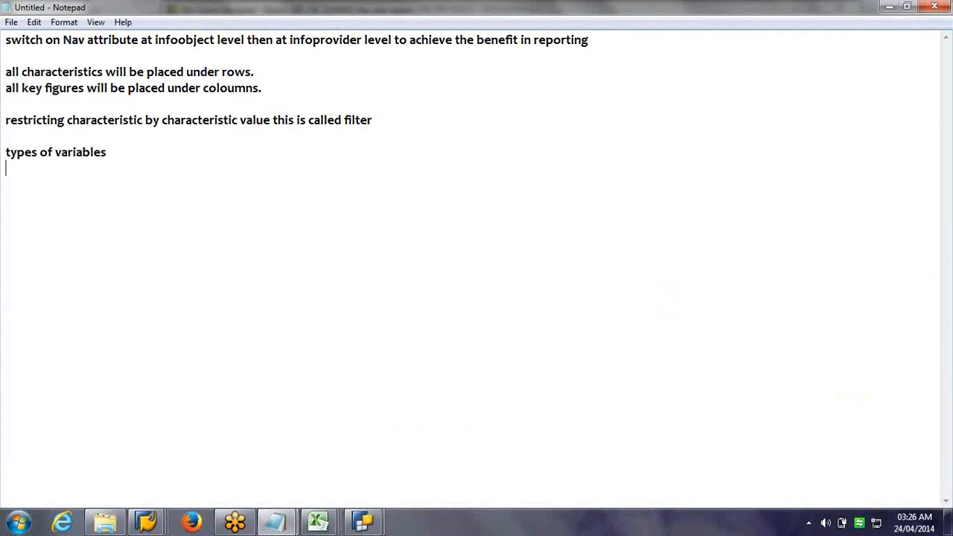
pyautogui.write('----------------------------')
pyautogui.press('Return')
# Step: List the first three variable types under the heading: "1)Characteristic varaible", "2)text variable" and "3)Formula variable"
pyautogui.write('1)Characteristic')
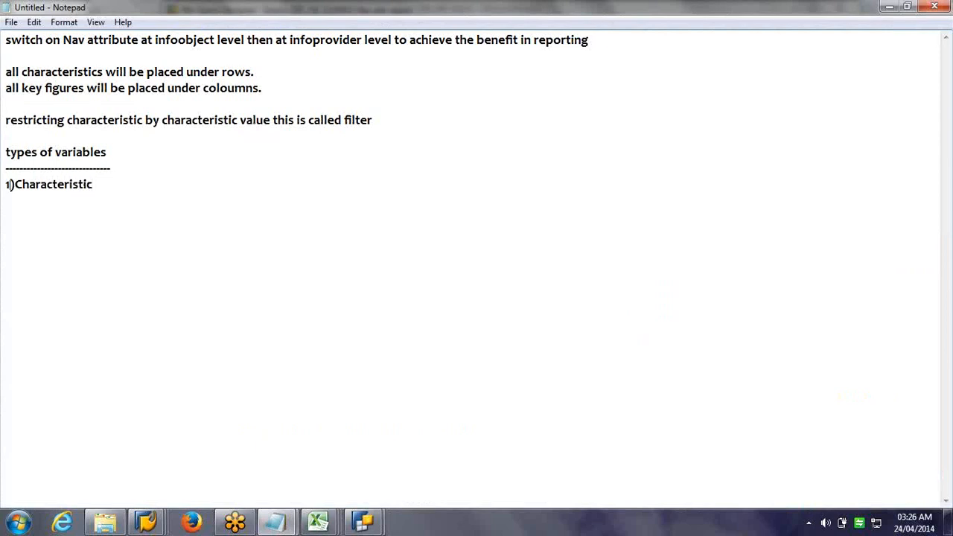
pyautogui.write(' varaible')
pyautogui.press('Return')
pyautogui.write('2)te')
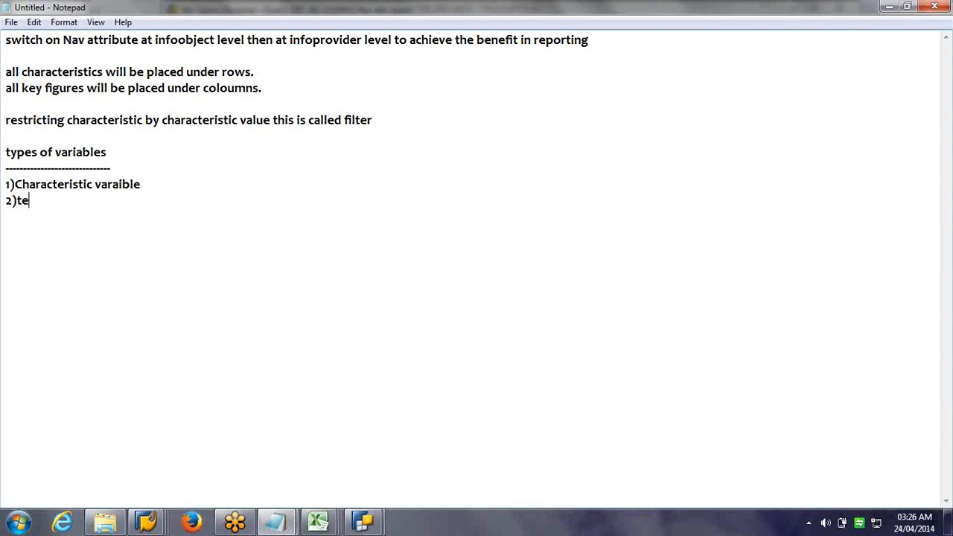
pyautogui.write('xt variable')
pyautogui.press('Return')
pyautogui.write('3)F')
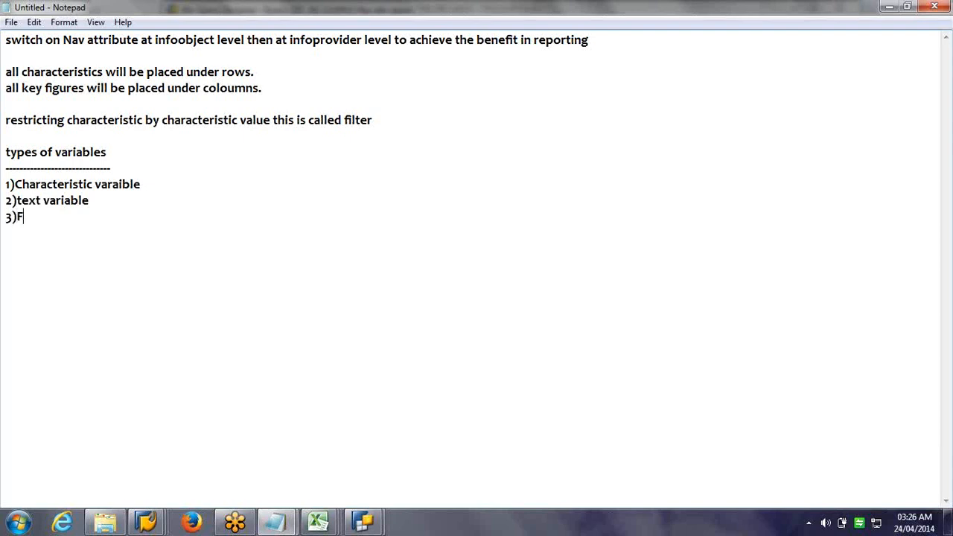
pyautogui.write('ormula variable')
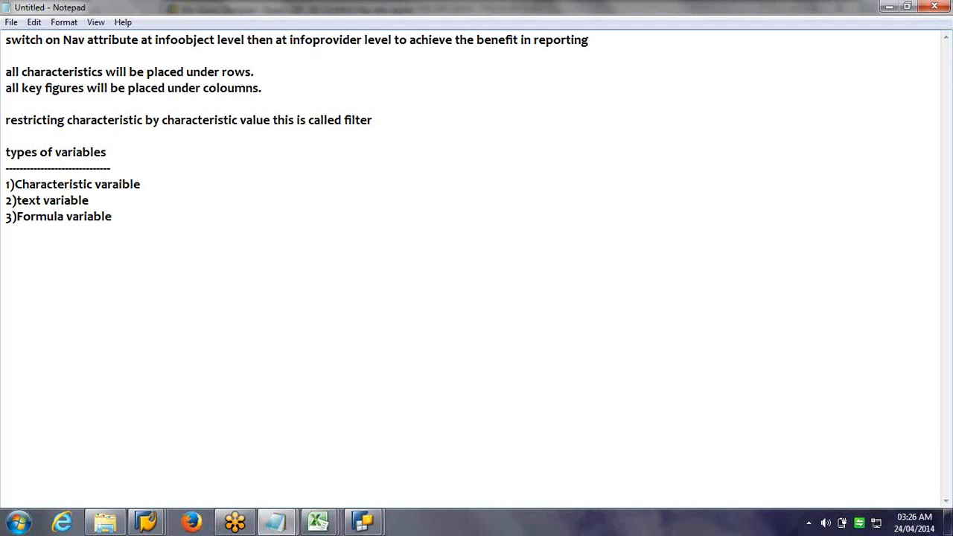
# Step: Add "4)hierarchy variable" and "5)hierarchy Node Variable" to the list of variable types
pyautogui.press('Return')
pyautogui.write('4)hierarchy varia')
pyautogui.write('b')
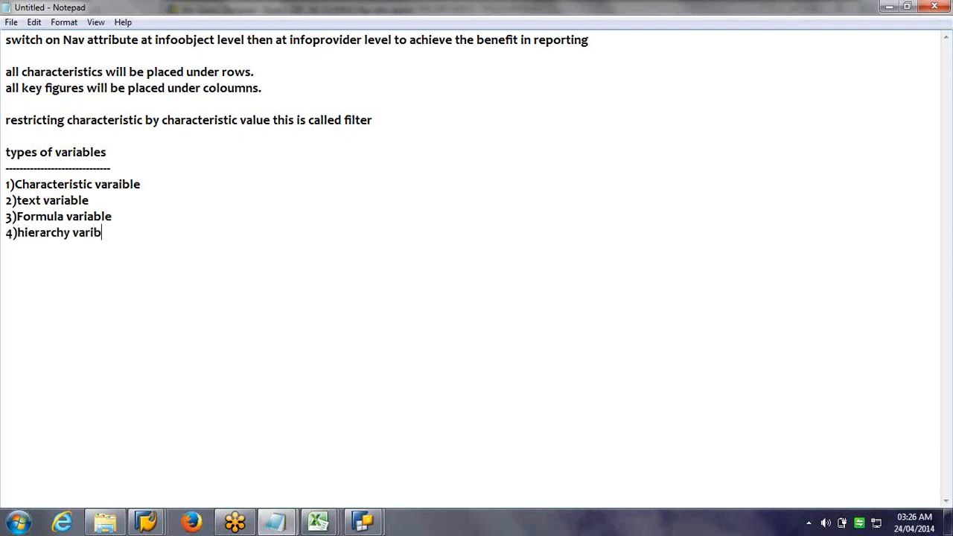
pyautogui.press('BackSpace')
pyautogui.write('able')
pyautogui.press('Return')
pyautogui.write('5)hierar')
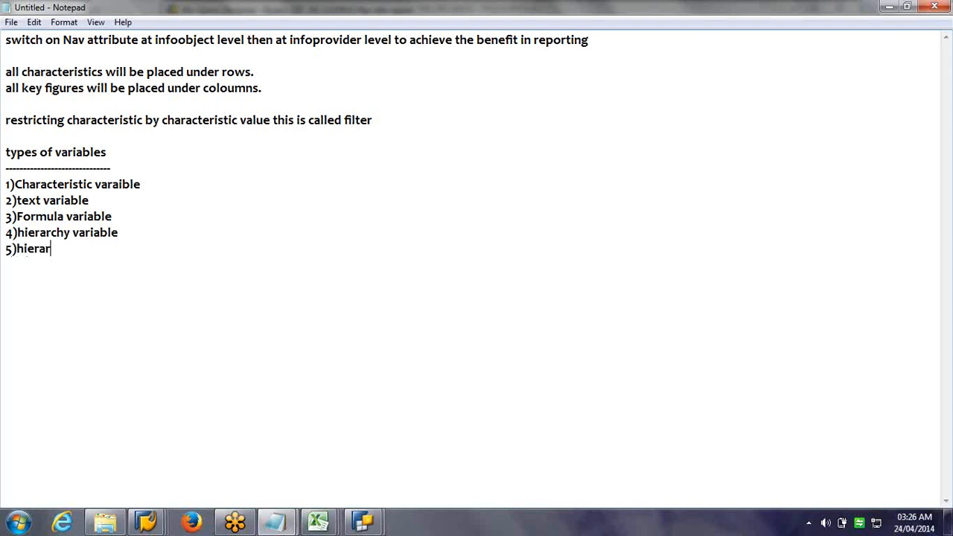
pyautogui.write('chy Node V')
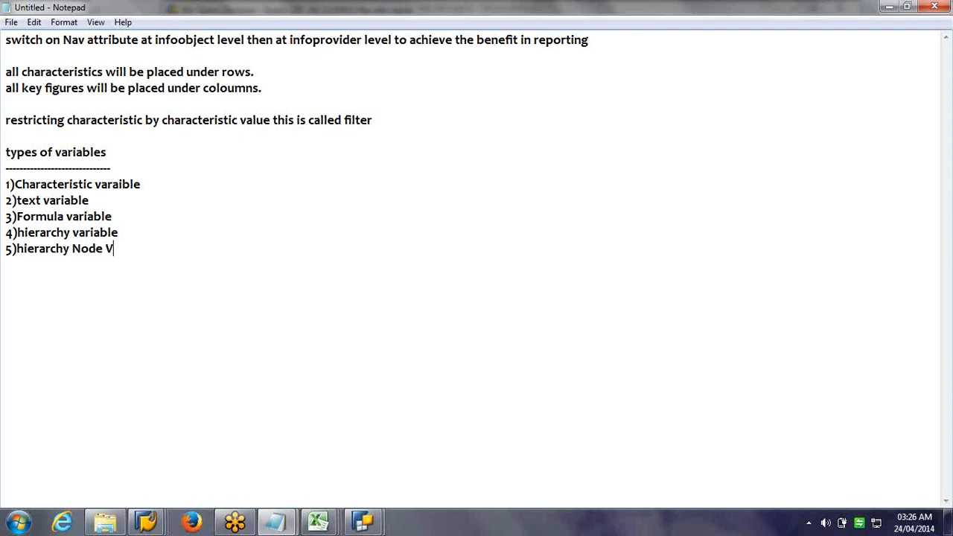
pyautogui.write('ariable')
pyautogui.press('Return')
pyautogui.press('Return')
# Step: Restore the Notepad window to its smaller size and switch to the Nav attr report in Excel
pyautogui.doubleClick(817, 9)
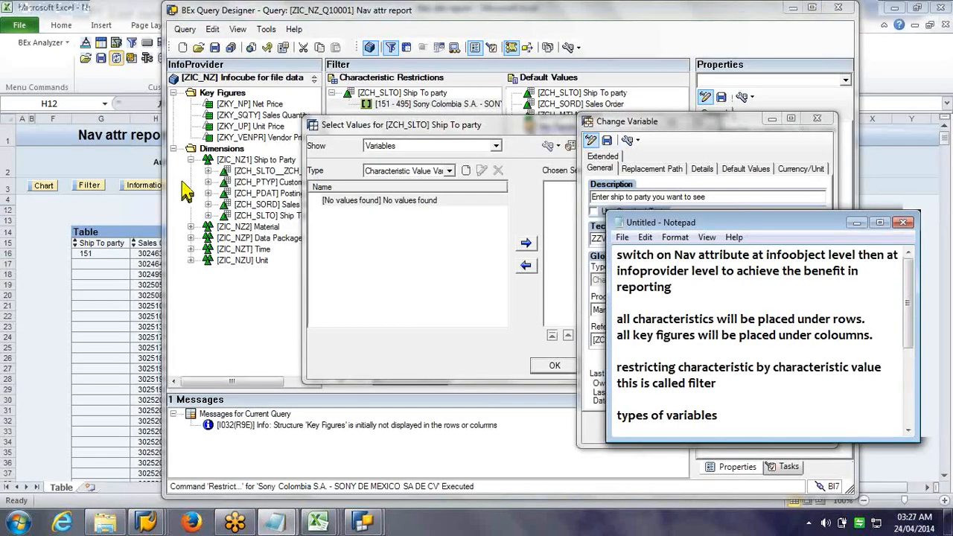
pyautogui.click(120, 159)
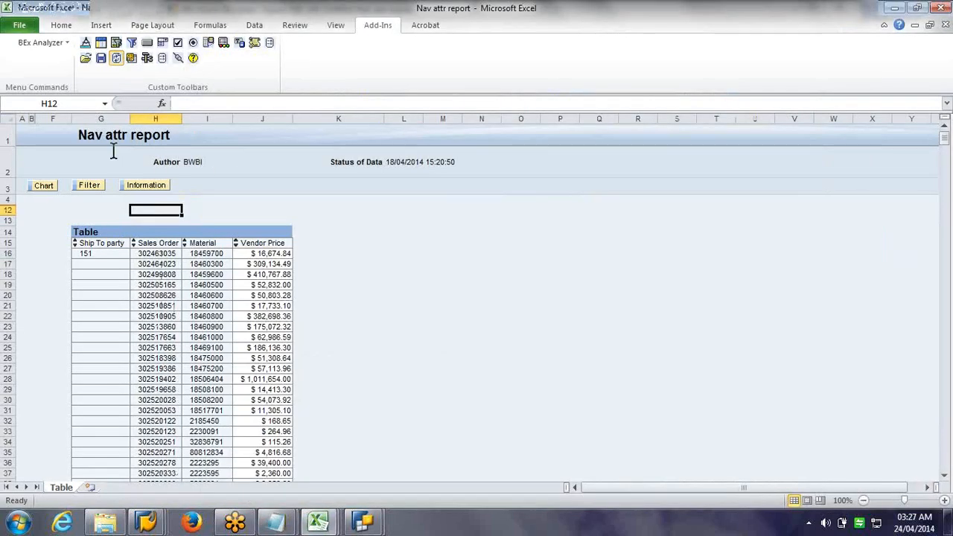
pyautogui.click(111, 145)
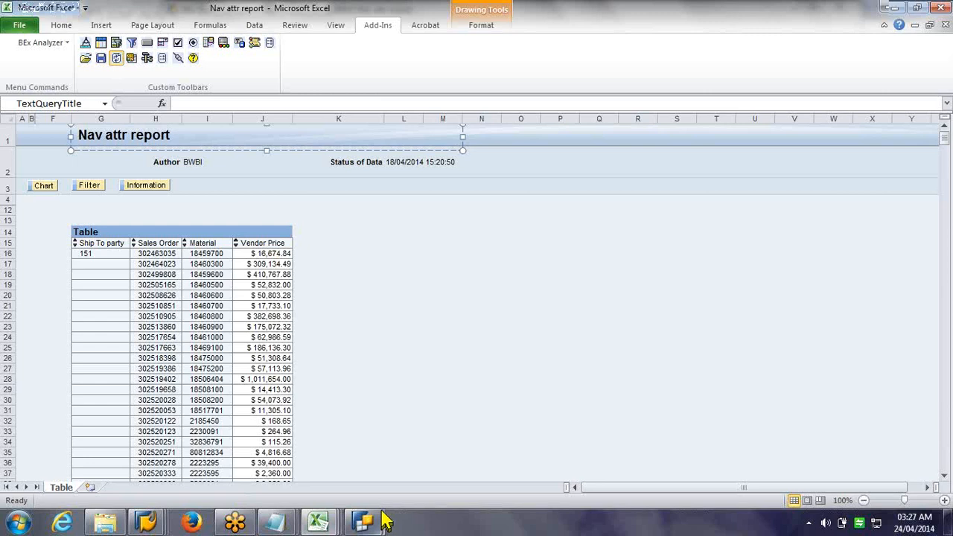
# Step: Switch to the untitled Notepad notes and add the line "changed on date created on Date" below the list of variable types
pyautogui.moveTo(383, 521)
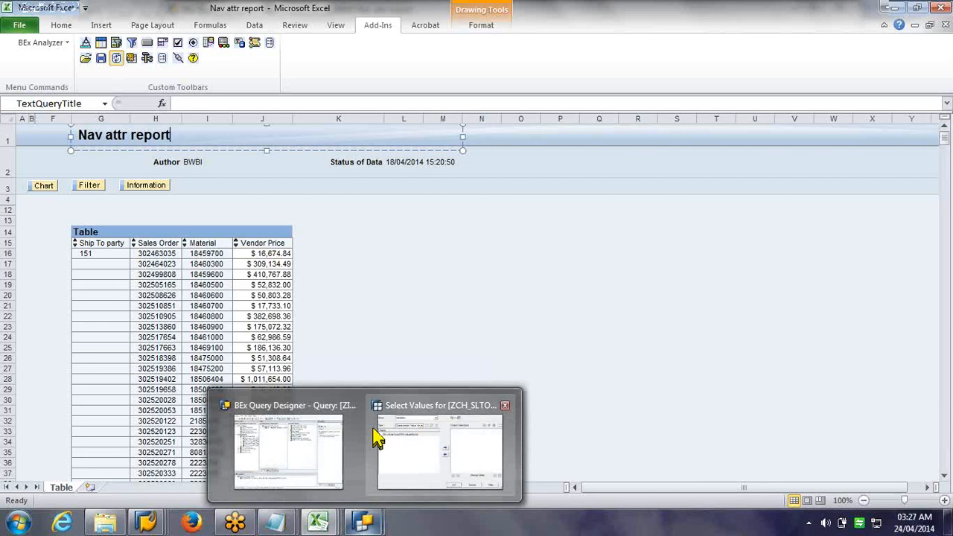
pyautogui.moveTo(308, 435)
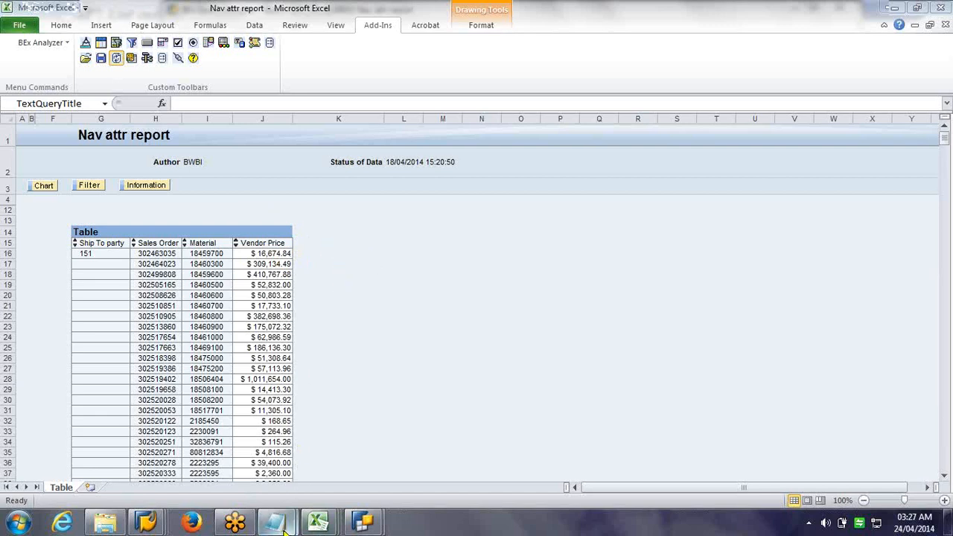
pyautogui.moveTo(287, 524)
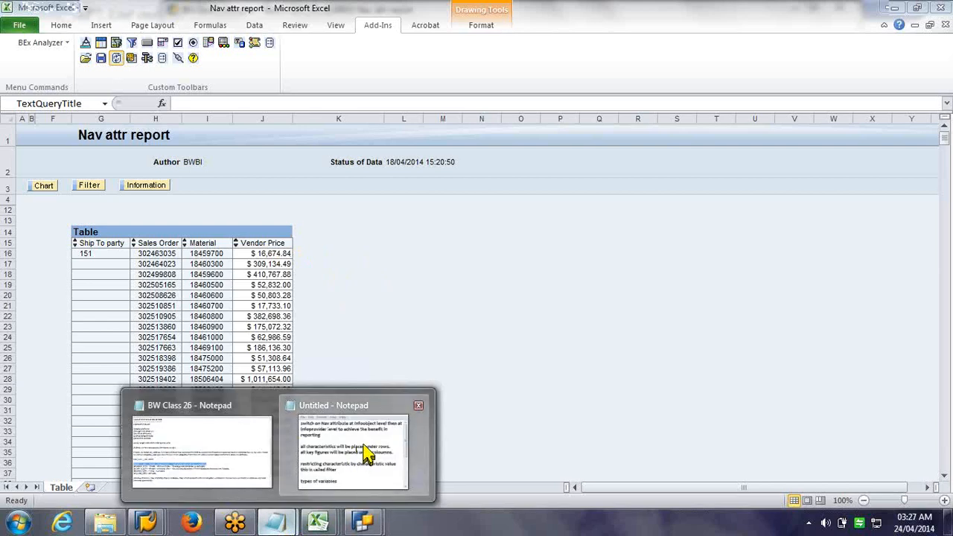
pyautogui.click(365, 450)
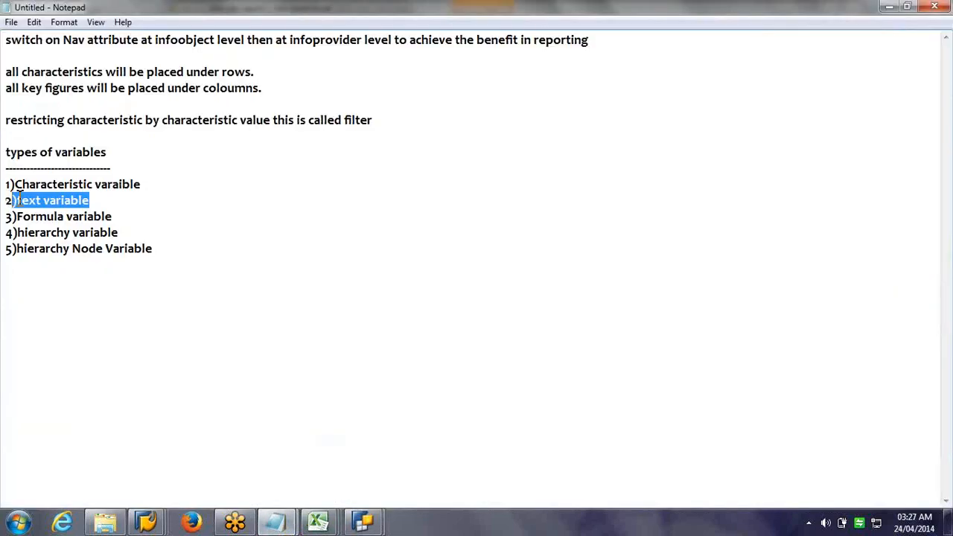
pyautogui.moveTo(16, 199)
pyautogui.mouseDown()
pyautogui.moveTo(88, 196)
pyautogui.moveTo(64, 217)
pyautogui.moveTo(17, 215)
pyautogui.mouseUp()
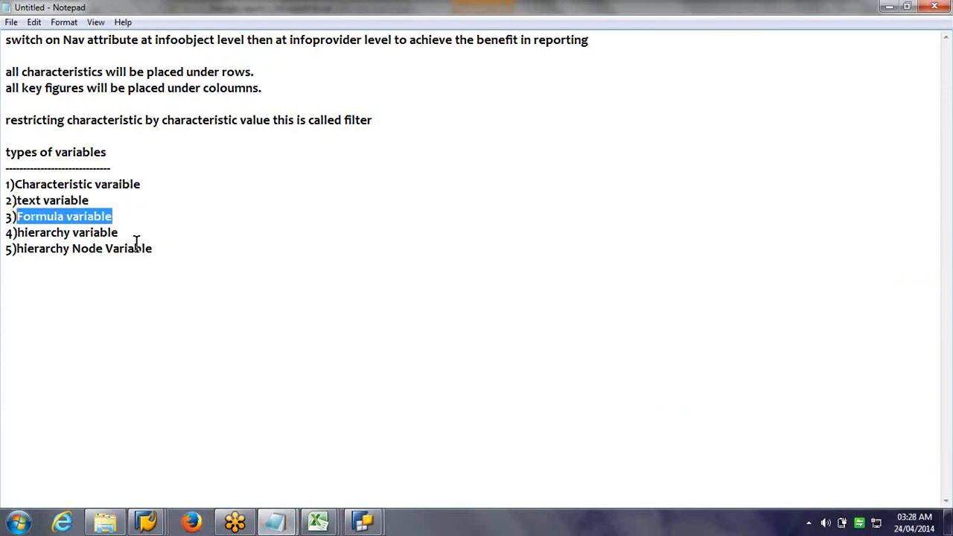
pyautogui.click(261, 247)
pyautogui.press('Return')
pyautogui.press('Return')
pyautogui.write('change')
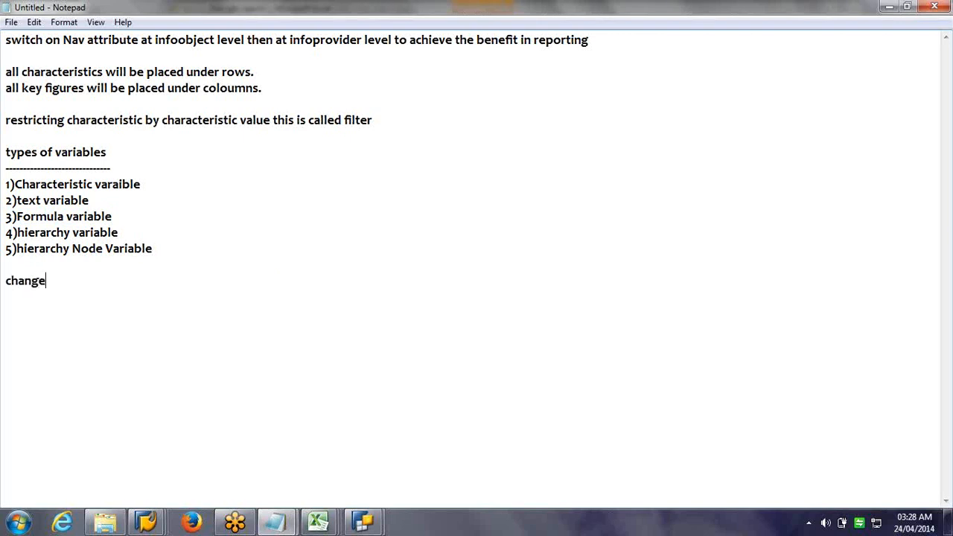
pyautogui.write('d on date created')
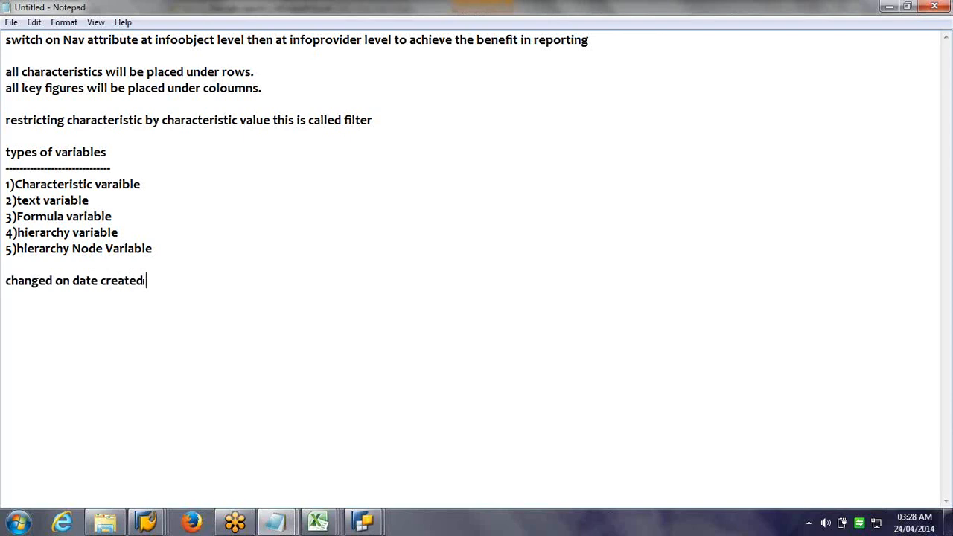
pyautogui.write(' on Date')
# Step: Replace "changed on date" with "delivery date" at the start of the line below the variable types
pyautogui.click(99, 279)
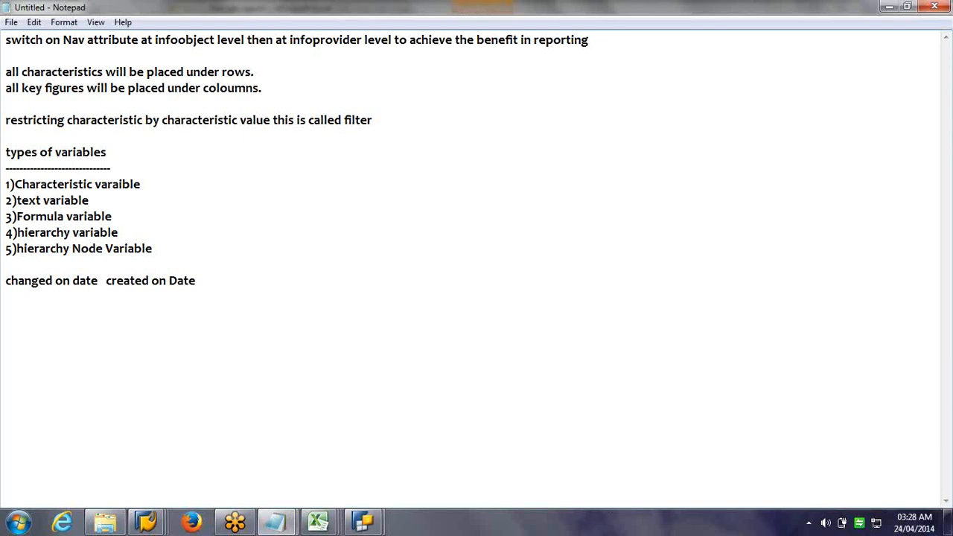
pyautogui.press('Left')
pyautogui.press('Left')
pyautogui.press('Left')
pyautogui.press('Left')
pyautogui.press('Left')
pyautogui.press('Left')
pyautogui.press('Left')
pyautogui.press('Left')
pyautogui.press('Left')
pyautogui.write('delive')
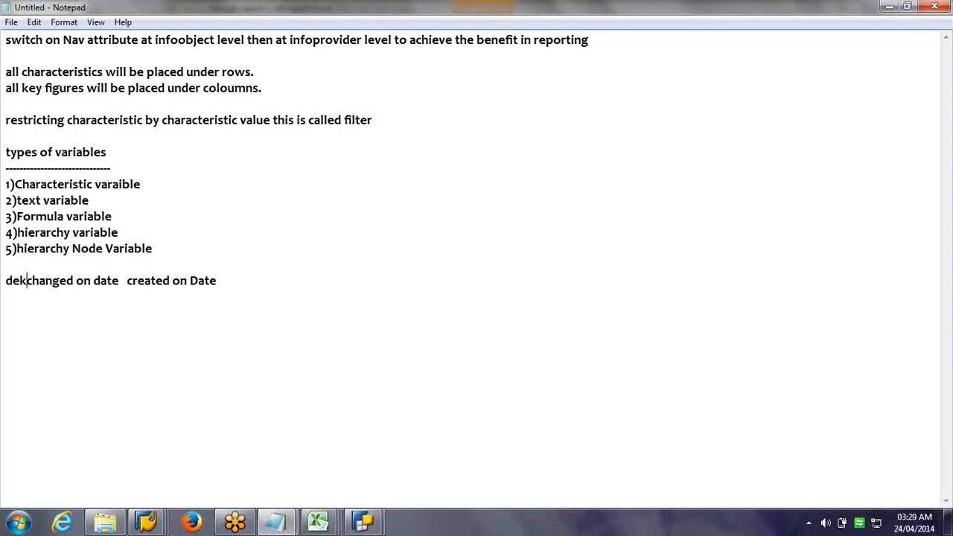
pyautogui.write('ry ')
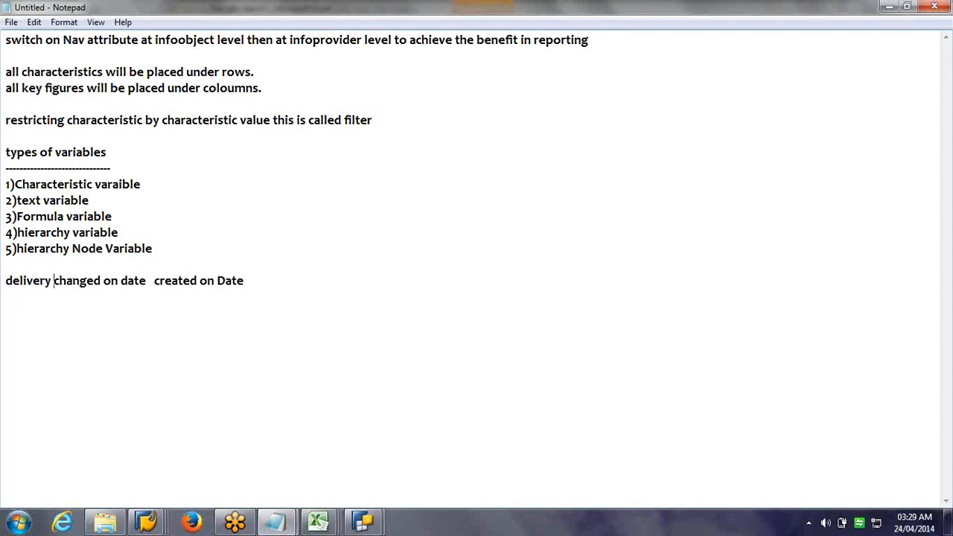
pyautogui.write('date')
pyautogui.press('Delete')
pyautogui.press('Delete')
pyautogui.press('Delete')
pyautogui.press('Delete')
pyautogui.press('Delete')
pyautogui.press('Delete')
pyautogui.press('Delete')
pyautogui.press('Delete')
pyautogui.press('Delete')
pyautogui.press('Delete')
pyautogui.press('Delete')
pyautogui.press('Delete')
pyautogui.press('Delete')
pyautogui.press('Delete')
pyautogui.press('Delete')
# Step: Insert "order" before "created on Date" and put a hyphen between the two dates
pyautogui.press('Right')
pyautogui.write('order')
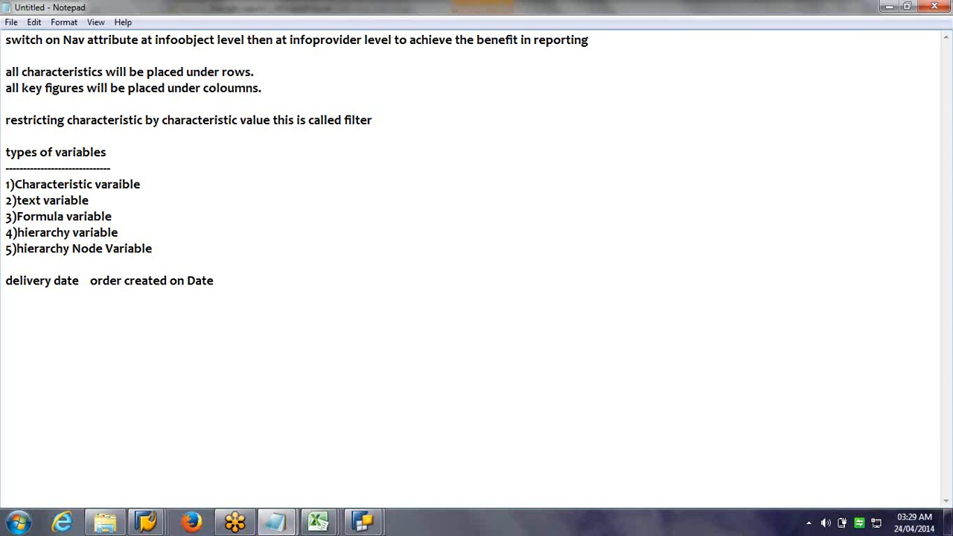
pyautogui.click(85, 280)
pyautogui.write('-')
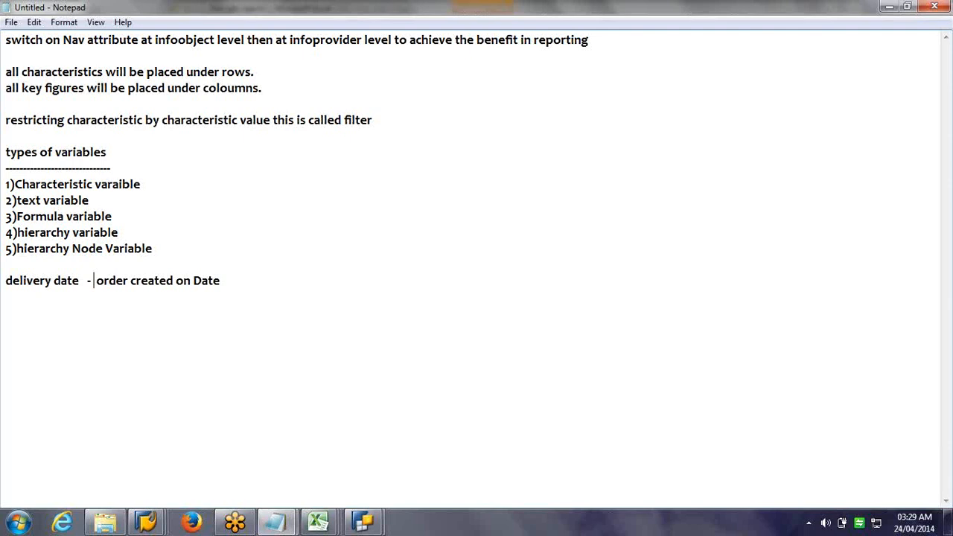
pyautogui.moveTo(220, 280); pyautogui.dragTo(114, 288)
pyautogui.click(10, 294)
pyautogui.hotkey('shift', 'Up')
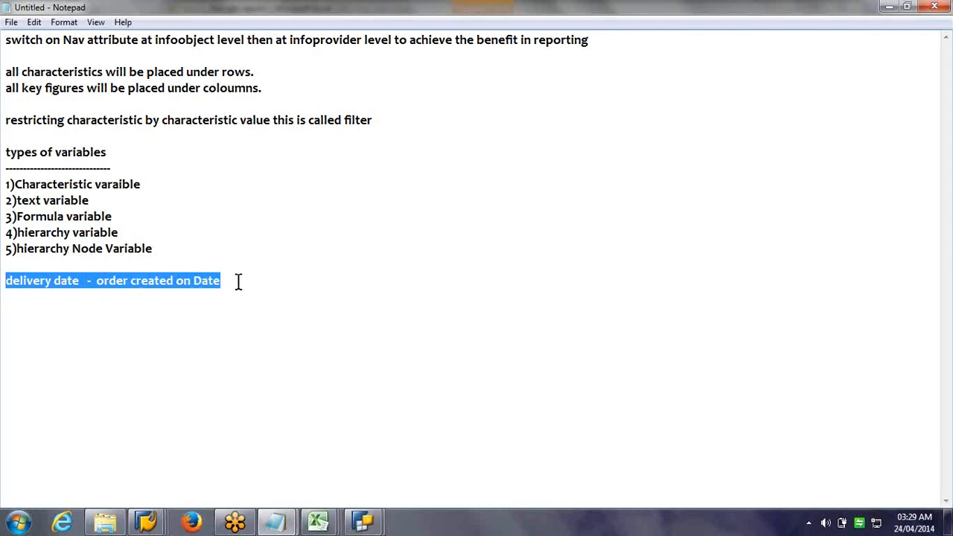
# Step: Extend the "3)Formula variable" entry with "-- to do calculations on characteristics at query level"
pyautogui.moveTo(112, 215); pyautogui.dragTo(16, 216)
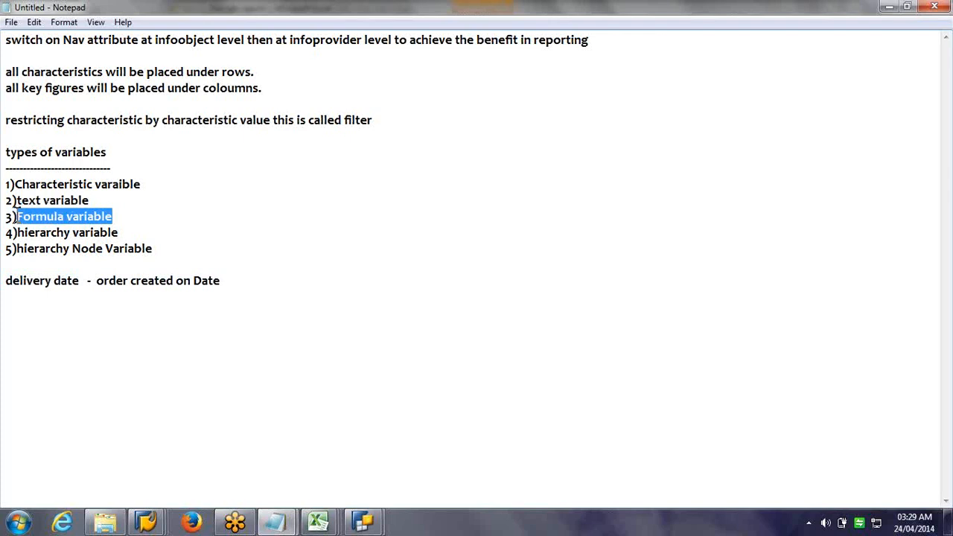
pyautogui.click(134, 217)
pyautogui.write('-- to')
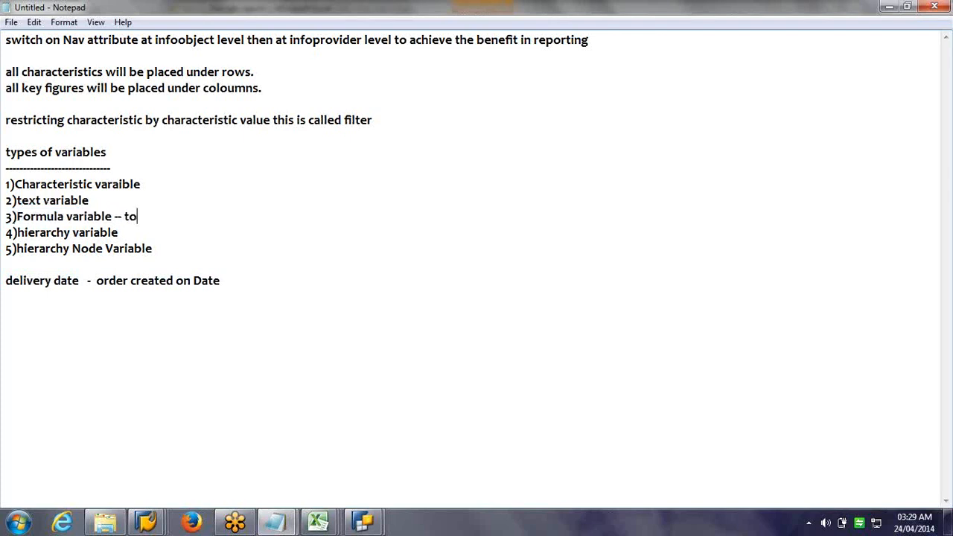
pyautogui.write(' do calculations on characteristics at query level')
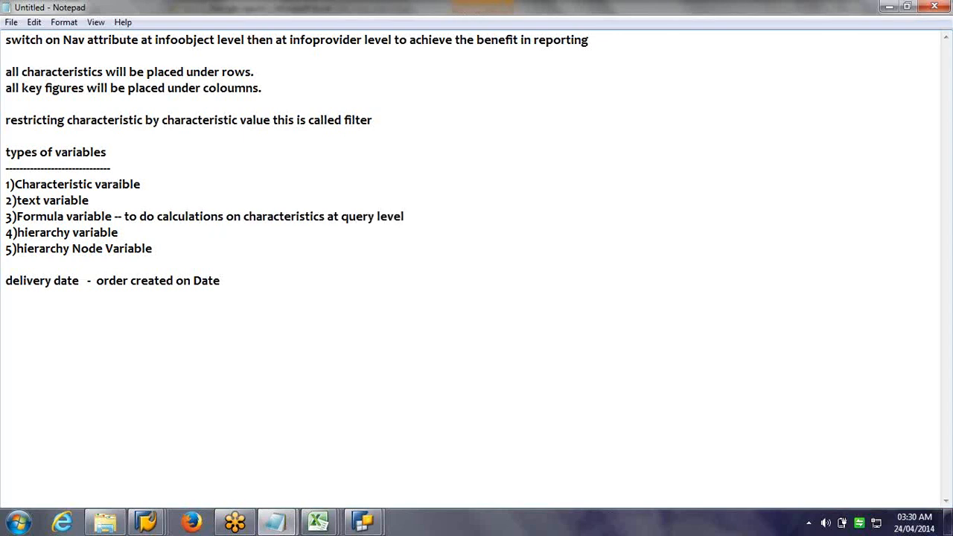
# Step: Extend the "2)text variable" entry with "-- dynamic report and coloumn headings"
pyautogui.click(111, 202)
pyautogui.write('-- dynamic report and colou')
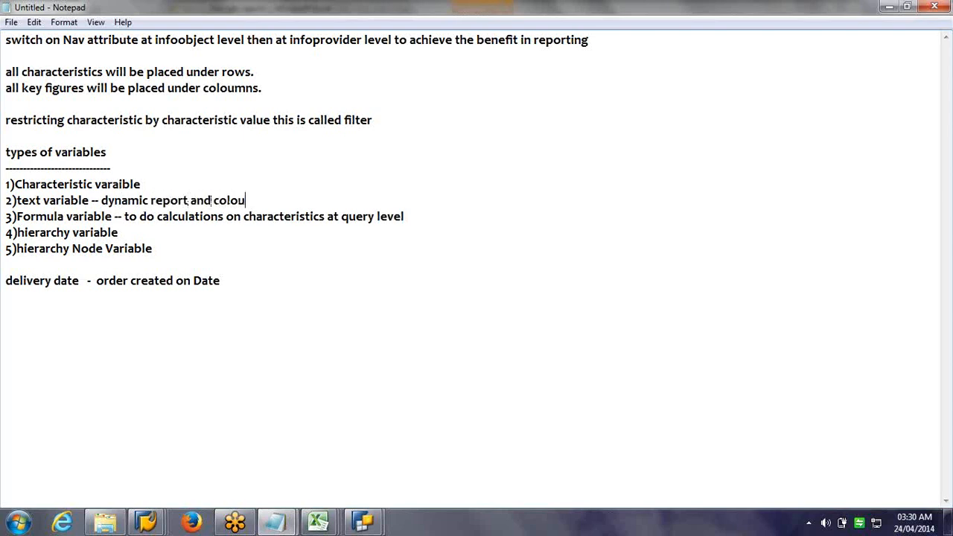
pyautogui.write('mn headings')
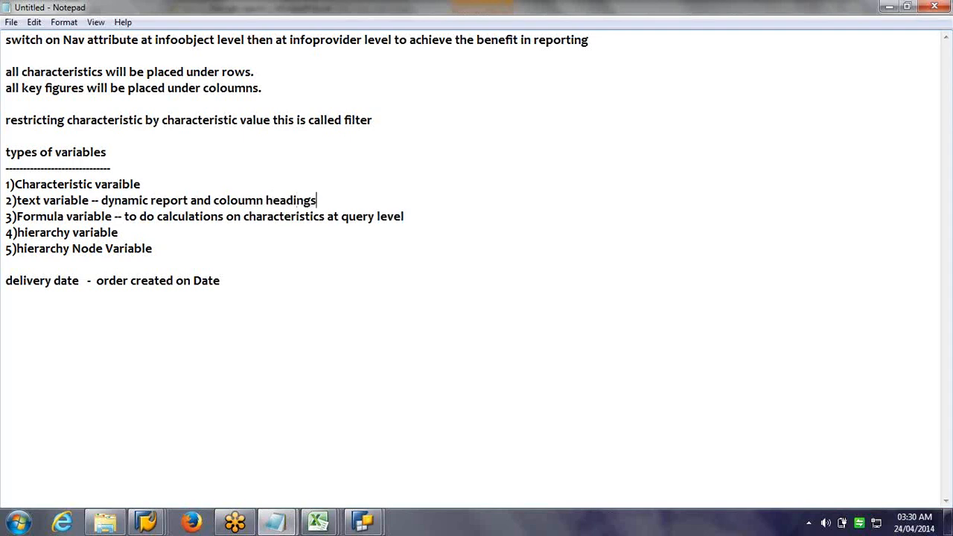
# Step: Append "--" to the "4)hierarchy variable" and "5)hierarchy Node Variable" entries
pyautogui.press('Down')
pyautogui.press('Down')
pyautogui.write('--')
pyautogui.click(134, 248)
pyautogui.write('--')
pyautogui.moveTo(248, 276); pyautogui.dragTo(4, 281)
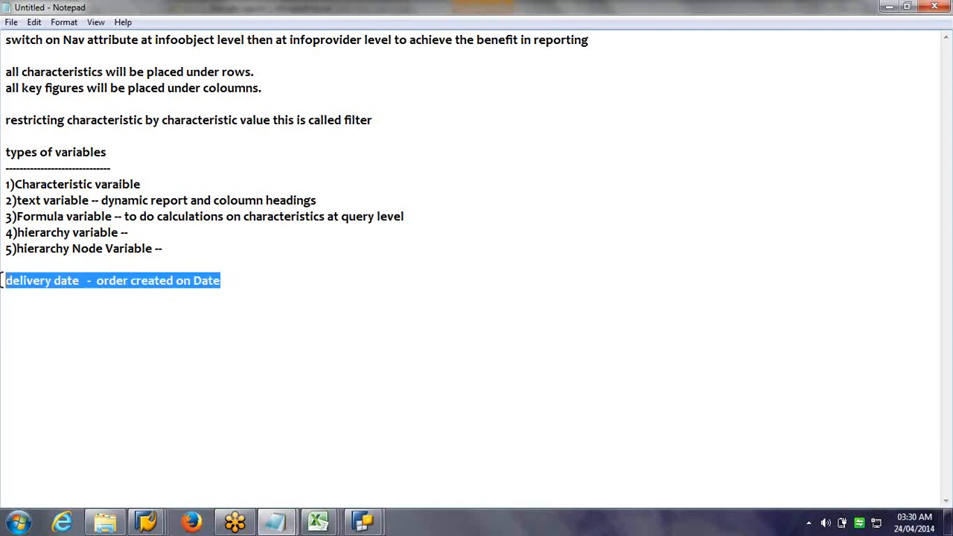
pyautogui.press('Delete')
pyautogui.click(511, 208)
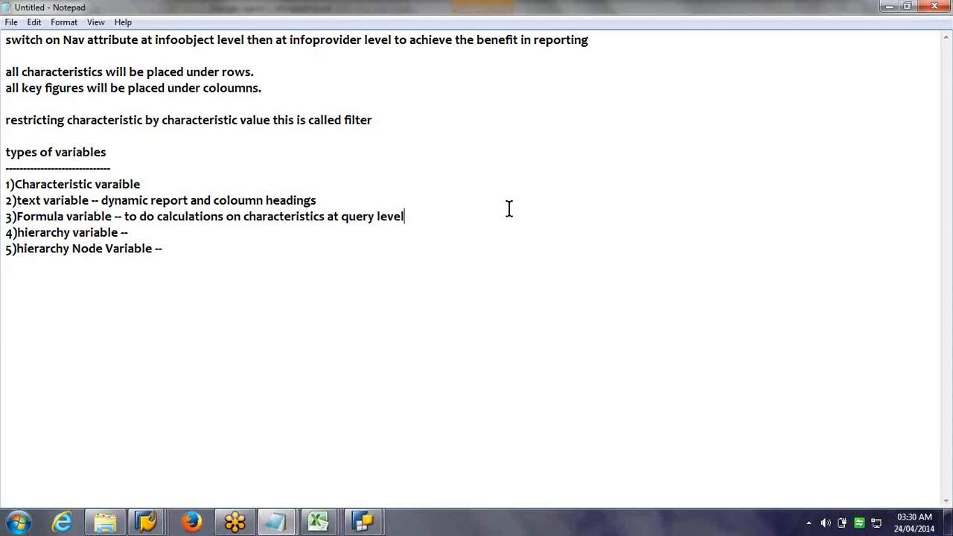
pyautogui.hotkey('ctrl', 'z')
# Step: Add the heading "Variable Processing types" with a dashed line underneath, below the delivery date line
pyautogui.click(439, 278)
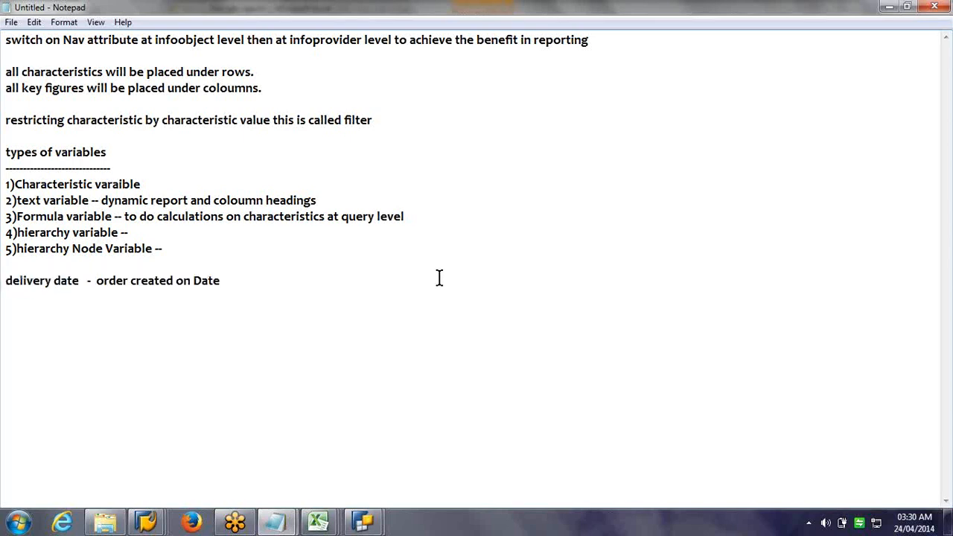
pyautogui.press('Return')
pyautogui.press('Return')
pyautogui.write('Processing types')
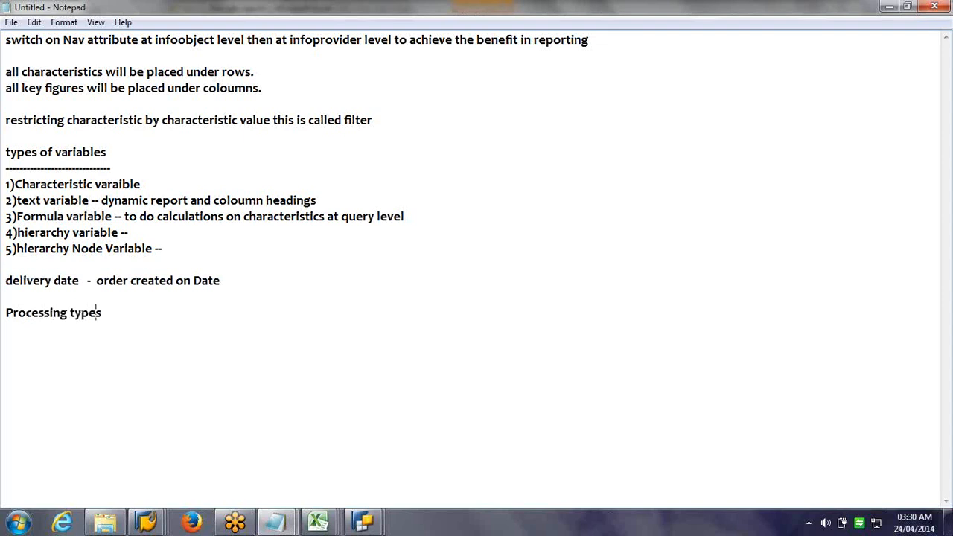
pyautogui.write('Variables')
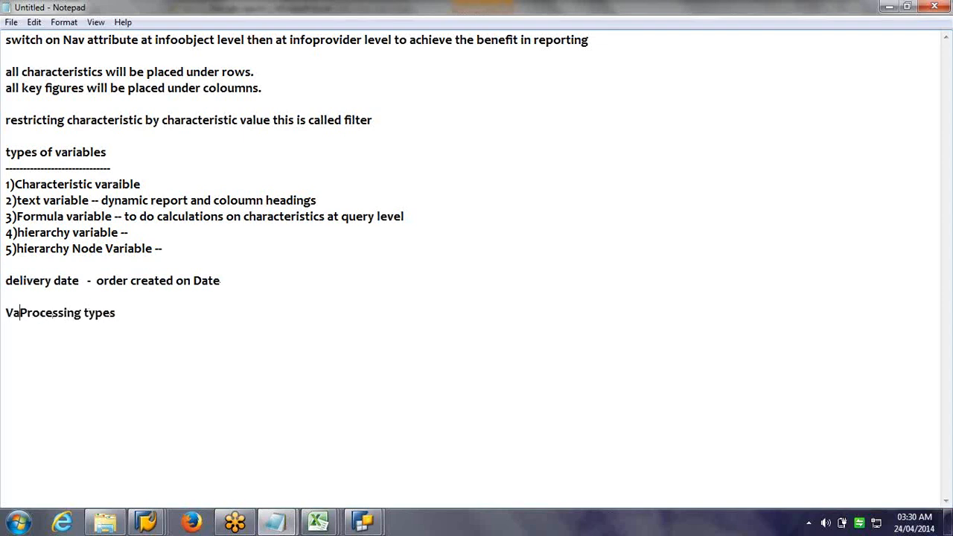
pyautogui.press('BackSpace')
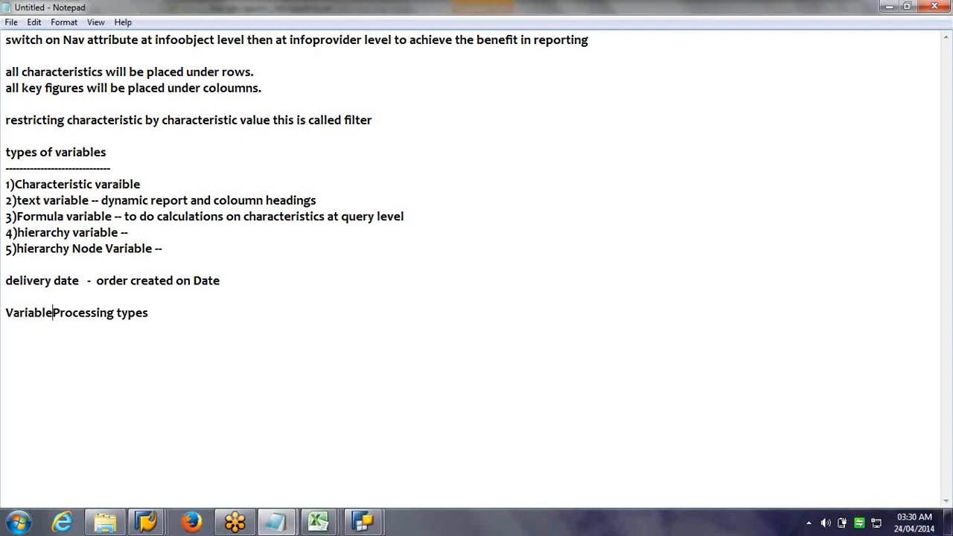
pyautogui.press('Return')
pyautogui.write('-----------------------------------------------')
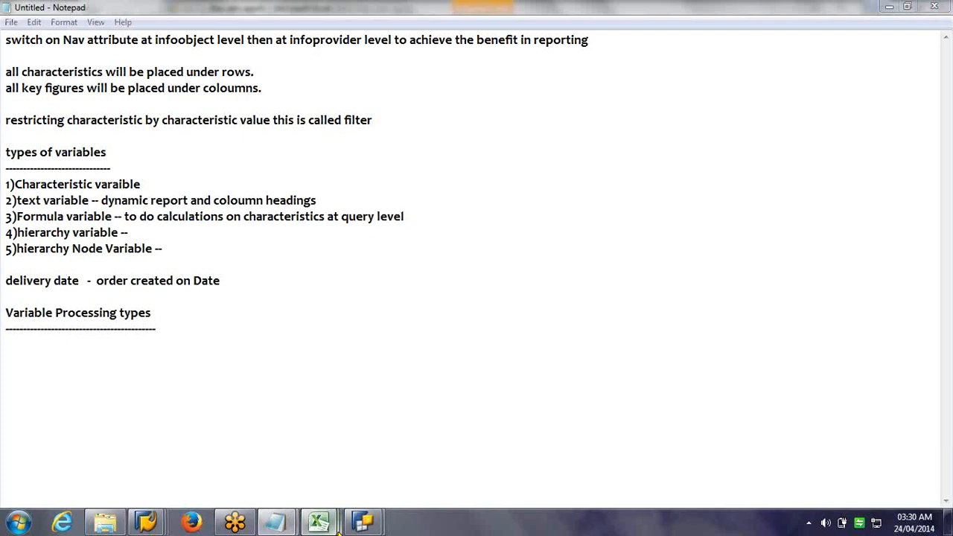
# Step: Switch to BEx Query Designer and show the Processing By options in the Change Variable dialog for ZZVAR_SHIPTO
pyautogui.moveTo(364, 527)
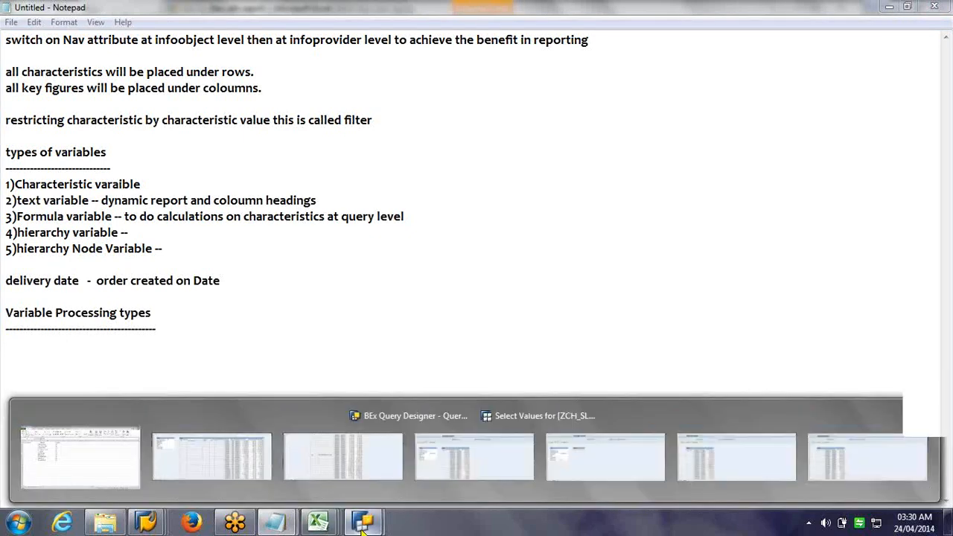
pyautogui.click(537, 456)
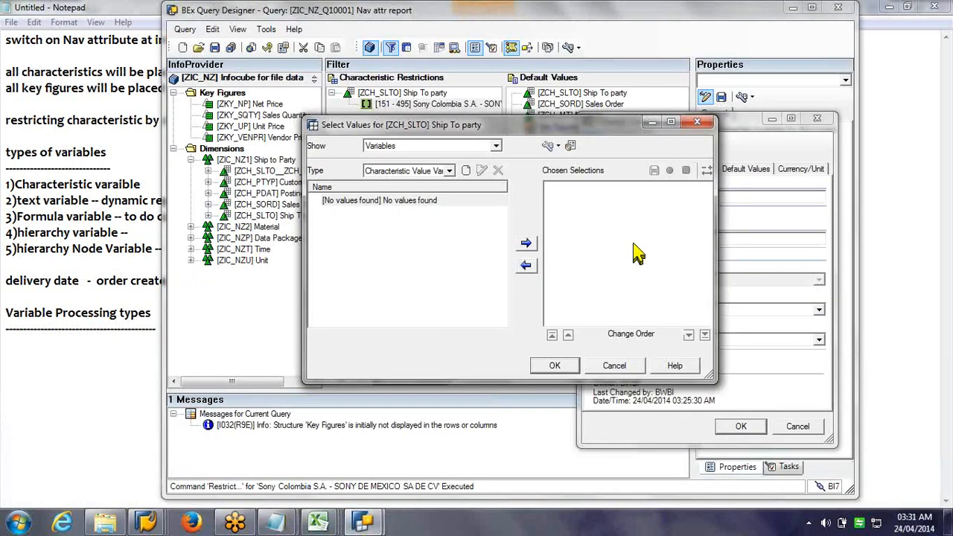
pyautogui.click(828, 316)
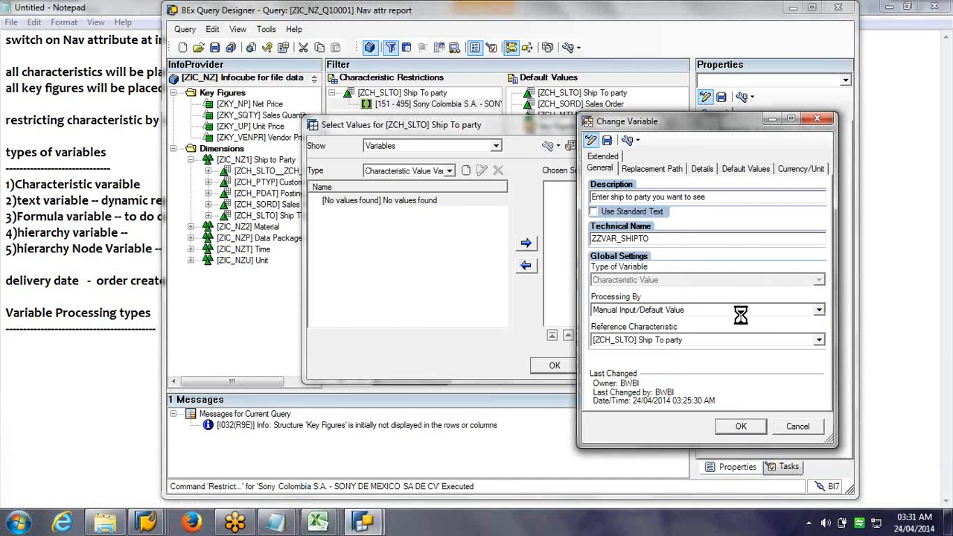
pyautogui.click(740, 311)
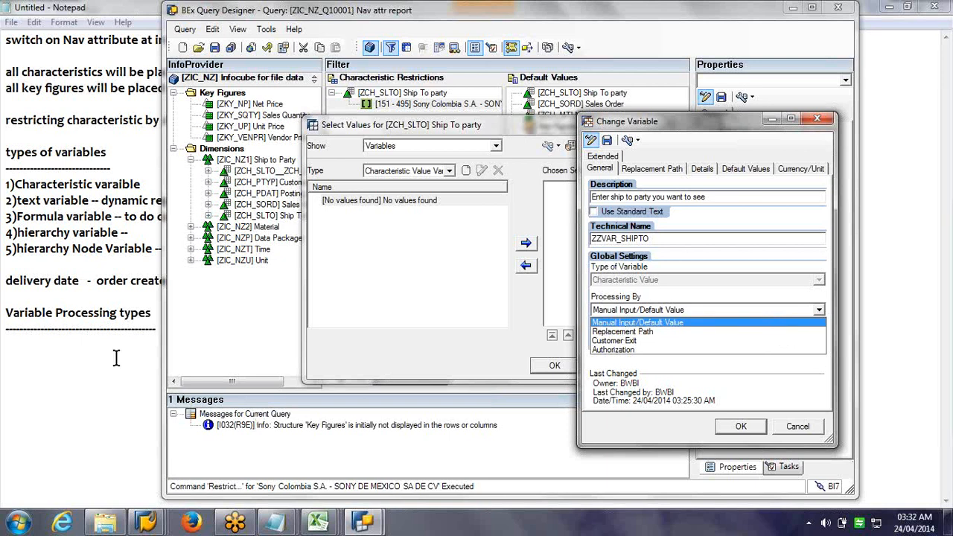
# Step: Return to the Notepad notes and list "1)Manual input or default values" and "2)Replacment Path" under the processing types heading
pyautogui.click(94, 348)
pyautogui.write('1)')
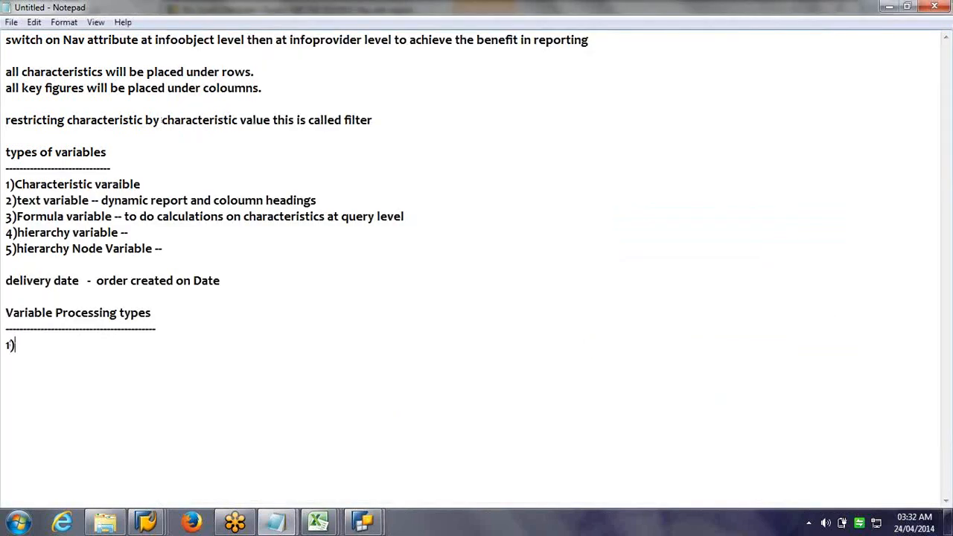
pyautogui.write('Manual input ')
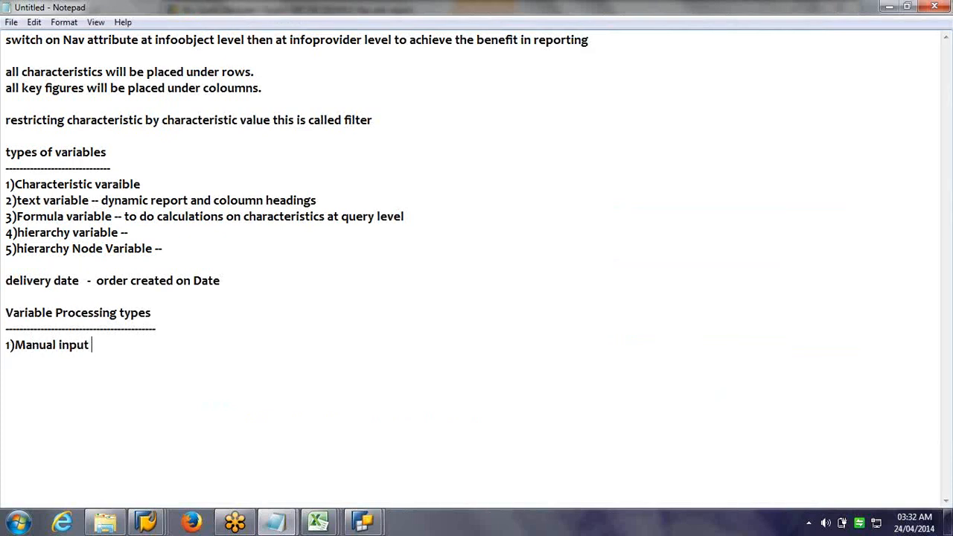
pyautogui.write('or default values')
pyautogui.press('Return')
pyautogui.write('2)')
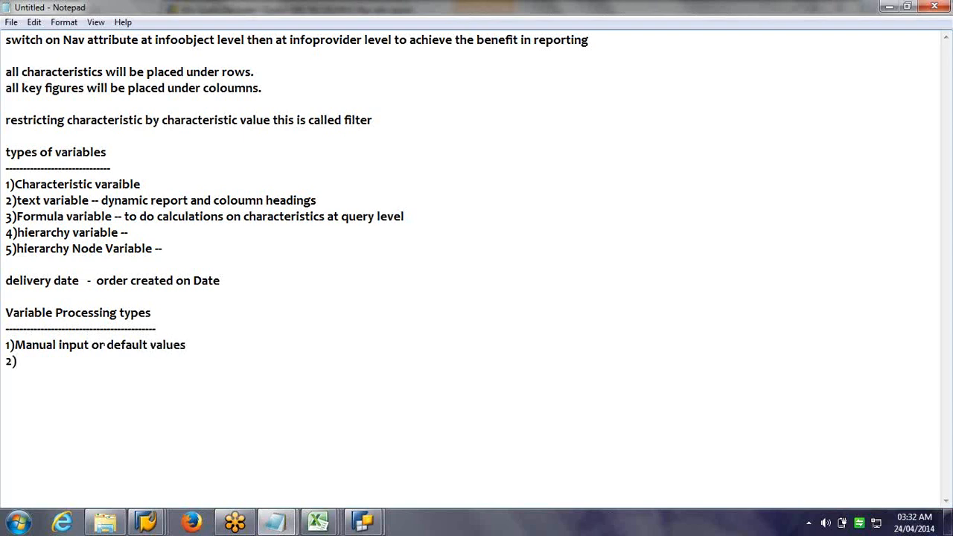
pyautogui.write('Replacment Path')
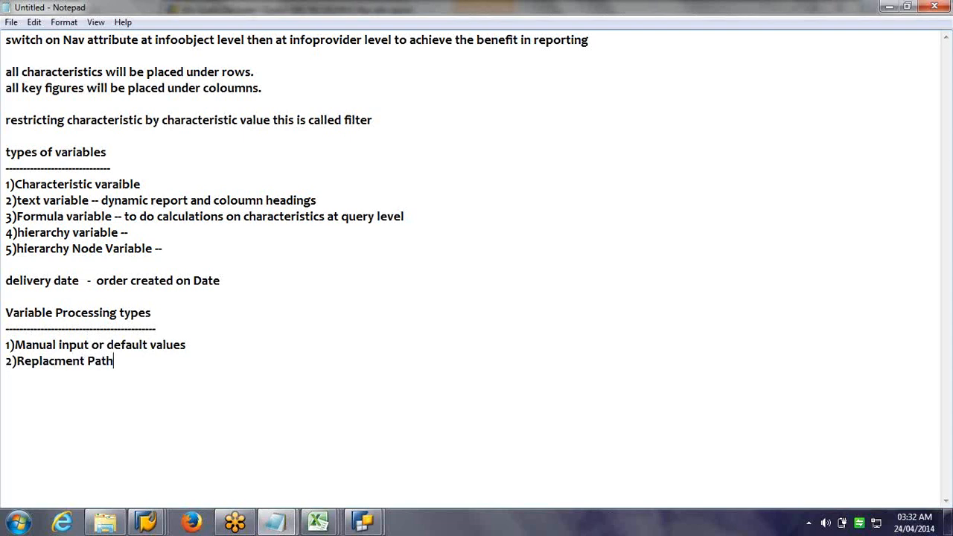
# Step: Add "3)Customer Exit", "4)Sap Exit" and "5)Authorisation" to the variable processing types list
pyautogui.press('Return')
pyautogui.write('3)Customer ')
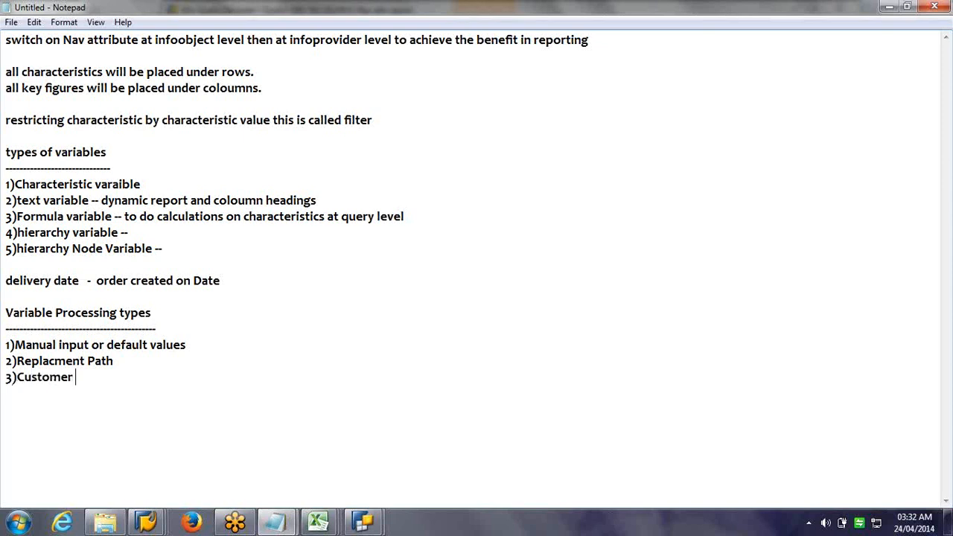
pyautogui.write('Exit')
pyautogui.press('Return')
pyautogui.write('4)Sap Exit')
pyautogui.press('Return')
pyautogui.write('5)')
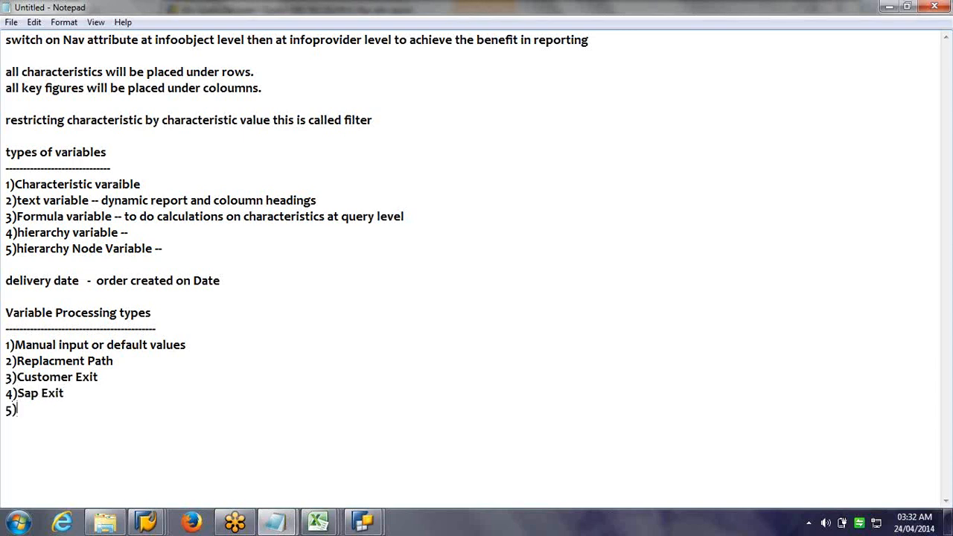
pyautogui.write('Aur')
pyautogui.press('BackSpace')
pyautogui.write('thorisation')
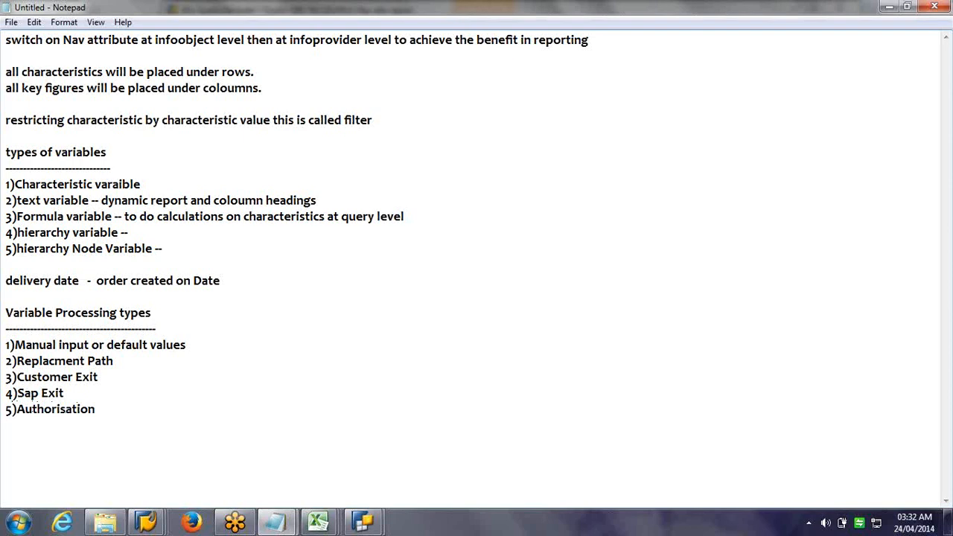
# Step: Append "--" to the manual input entry and "-- out put of another report / calculation is input to this" to the Replacment Path entry
pyautogui.click(209, 353)
pyautogui.click(211, 340)
pyautogui.write('--')
pyautogui.click(198, 353)
pyautogui.write('-- out put of another ')
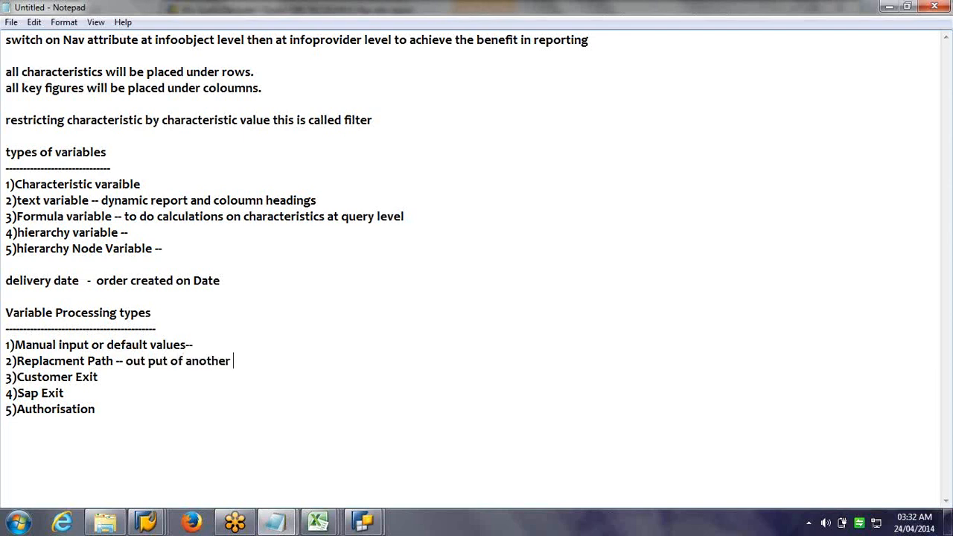
pyautogui.write('reprot')
pyautogui.press('BackSpace')
pyautogui.press('BackSpace')
pyautogui.press('BackSpace')
pyautogui.write('ort is')
pyautogui.press('BackSpace')
pyautogui.press('BackSpace')
pyautogui.write('/ calculation is ')
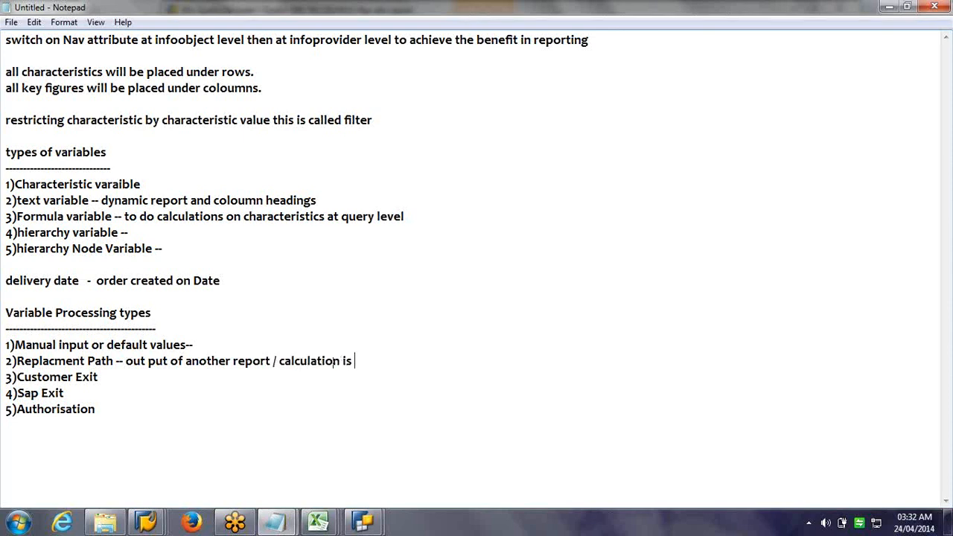
pyautogui.write('input to this')
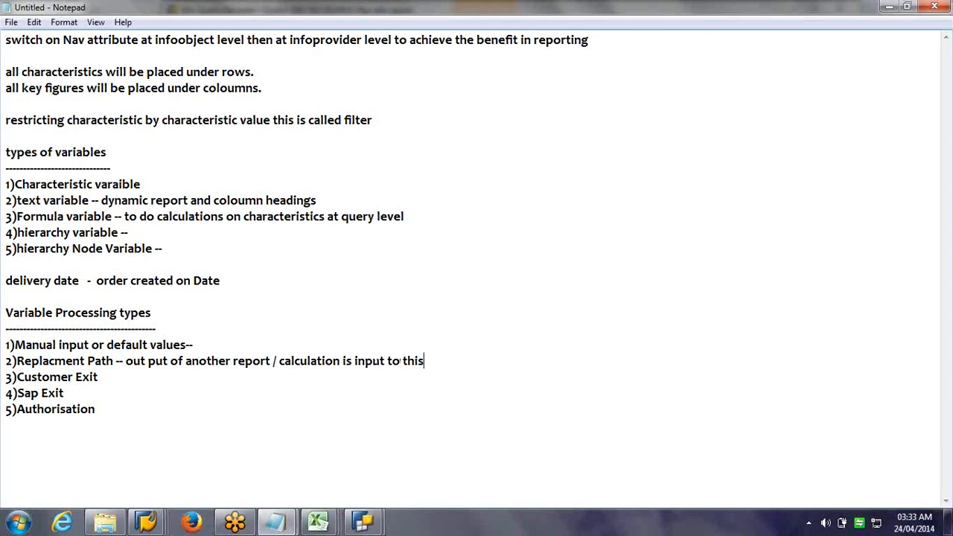
# Step: Describe Customer Exit with "-- the logic is in the user written code" and start the Sap Exit description with "-- th"
pyautogui.press('Down')
pyautogui.write('-- the logic is in the code')
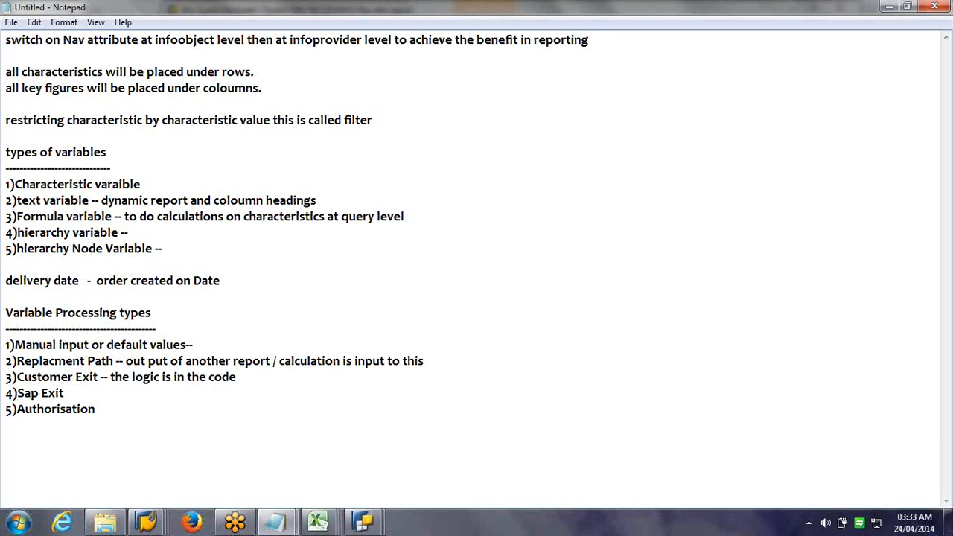
pyautogui.click(66, 393)
pyautogui.write('-- th')
pyautogui.click(209, 377)
pyautogui.write('user written')
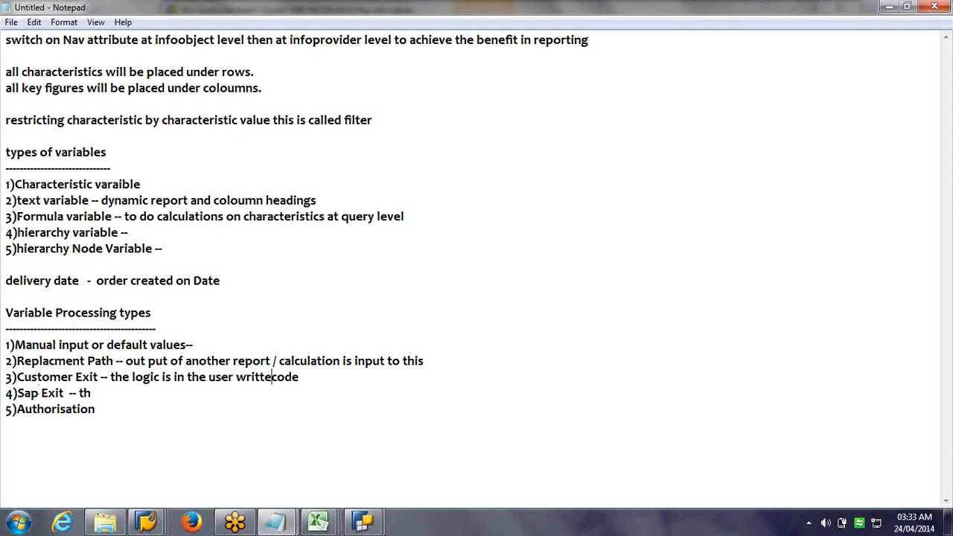
# Step: Insert "it is populated" before "the logic" in the Customer Exit description
pyautogui.press('Down')
pyautogui.moveTo(113, 377); pyautogui.dragTo(174, 389)
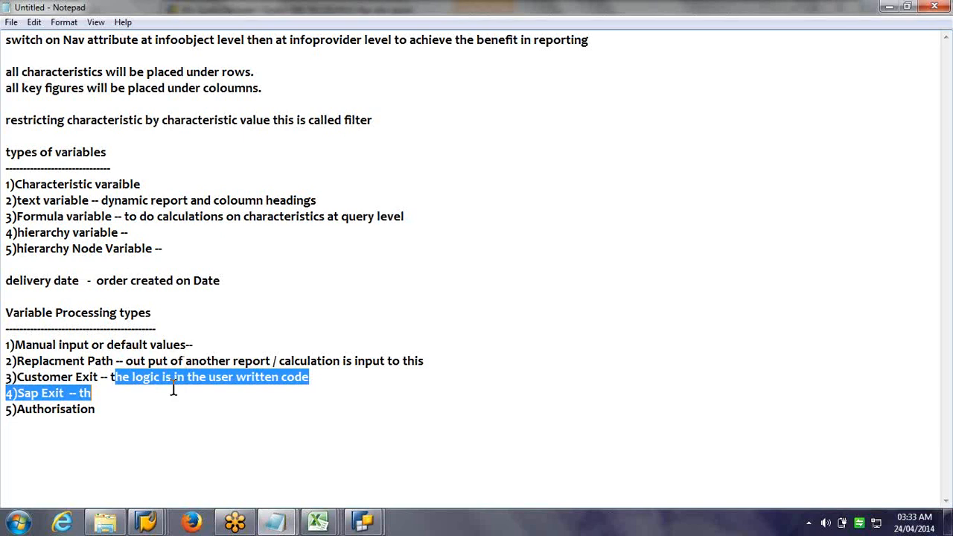
pyautogui.click(121, 379)
pyautogui.write('it ')
pyautogui.write('is populat')
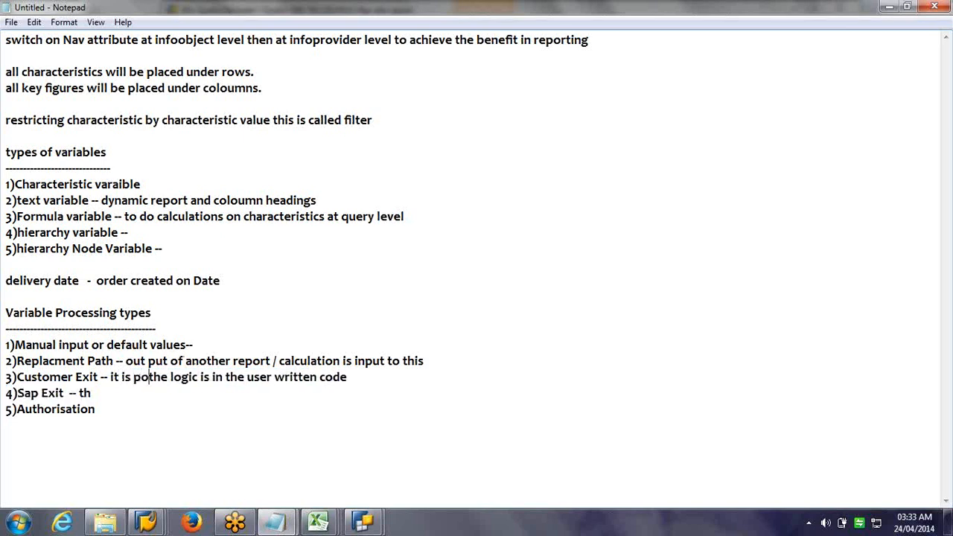
pyautogui.write('ed')
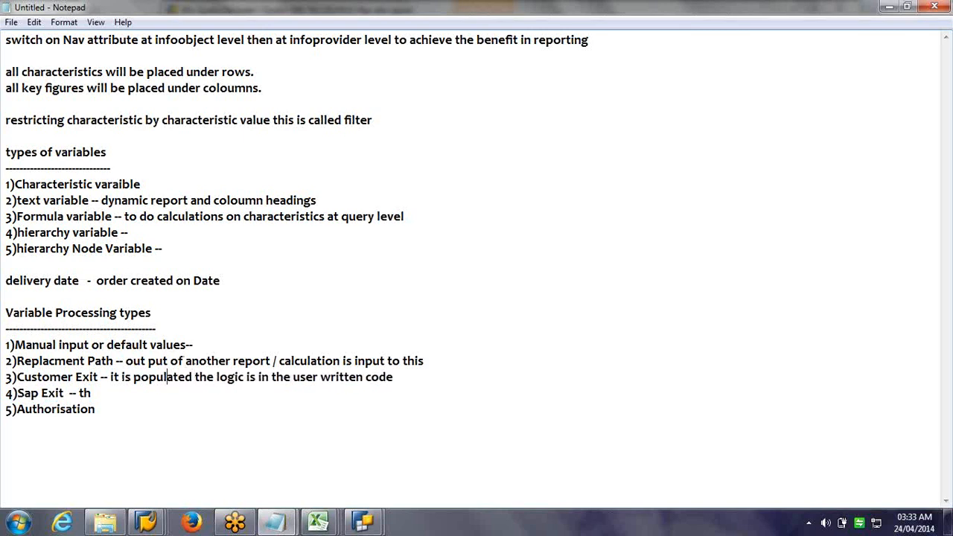
# Step: Copy the Customer Exit description to the Sap Exit entry, replacing its unfinished "th"
pyautogui.moveTo(110, 377); pyautogui.dragTo(393, 377)
pyautogui.hotkey('ctrl', 'c')
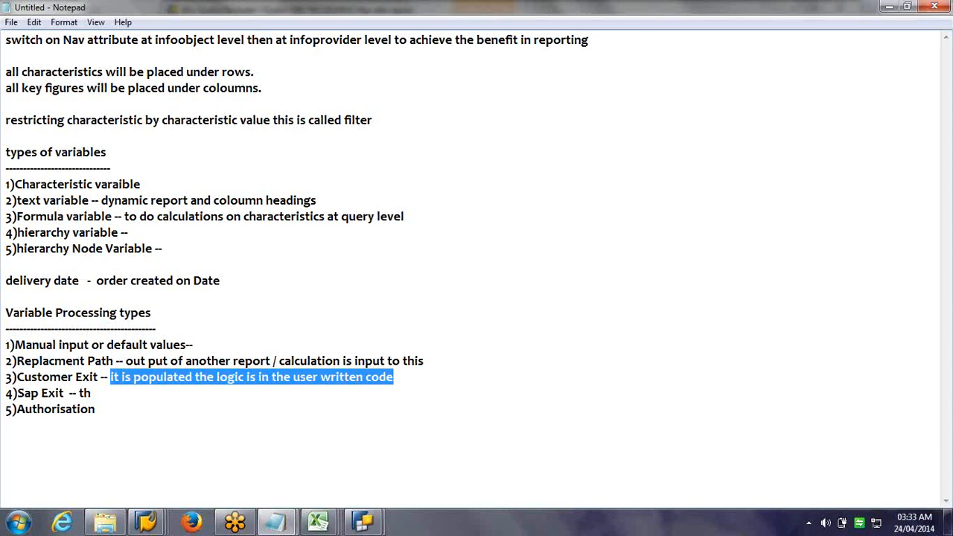
pyautogui.press('Down')
pyautogui.press('BackSpace')
pyautogui.press('BackSpace')
pyautogui.hotkey('ctrl', 'v')
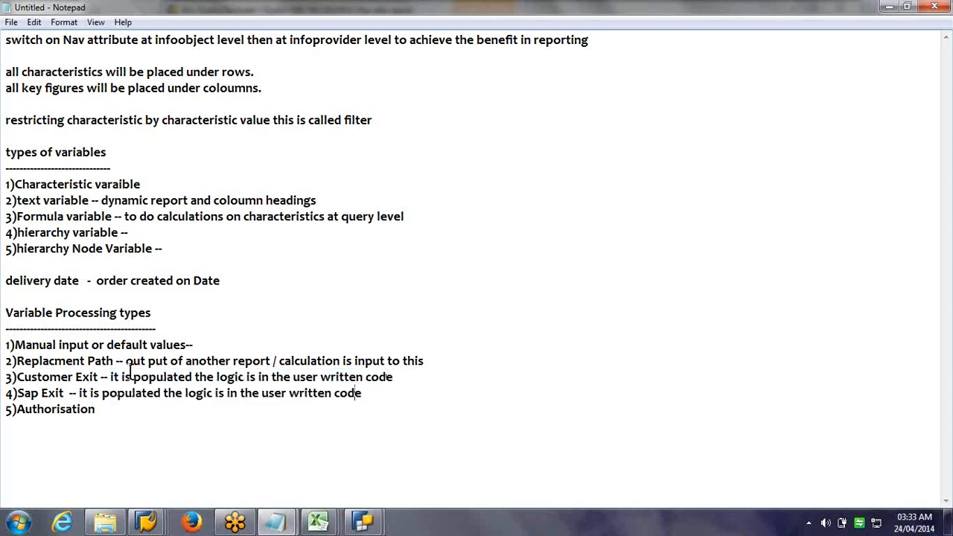
# Step: Reword the Sap Exit description to "it is populated acording to the logic given by sap i.e std code"
pyautogui.press('Left')
pyautogui.press('Left')
pyautogui.press('Left')
pyautogui.press('Left')
pyautogui.press('Left')
pyautogui.press('Left')
pyautogui.press('Left')
pyautogui.press('Left')
pyautogui.press('Left')
pyautogui.press('Left')
pyautogui.press('Left')
pyautogui.press('Left')
pyautogui.press('Left')
pyautogui.press('Left')
pyautogui.press('Left')
pyautogui.press('Left')
pyautogui.press('Left')
pyautogui.press('Left')
pyautogui.write('acordin')
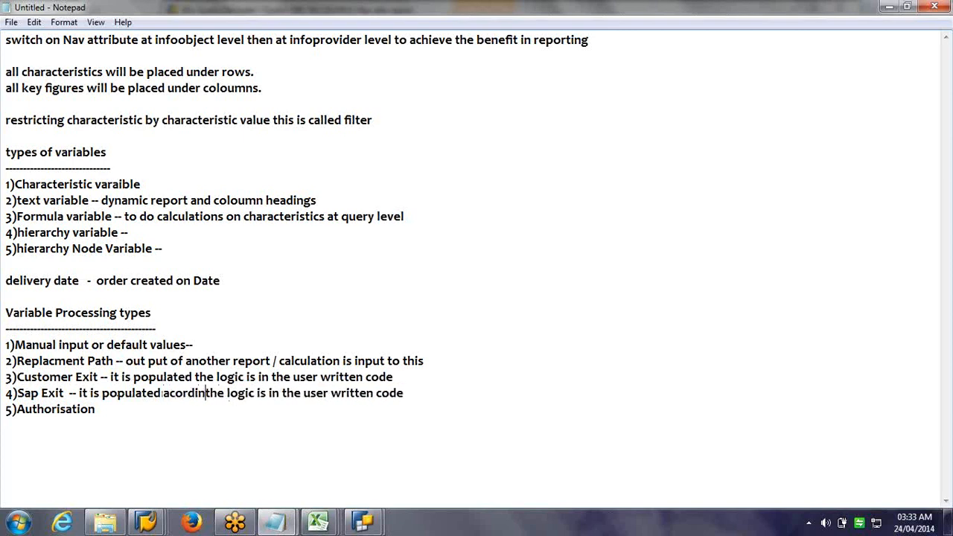
pyautogui.write('g to')
pyautogui.click(283, 393)
pyautogui.write('gic')
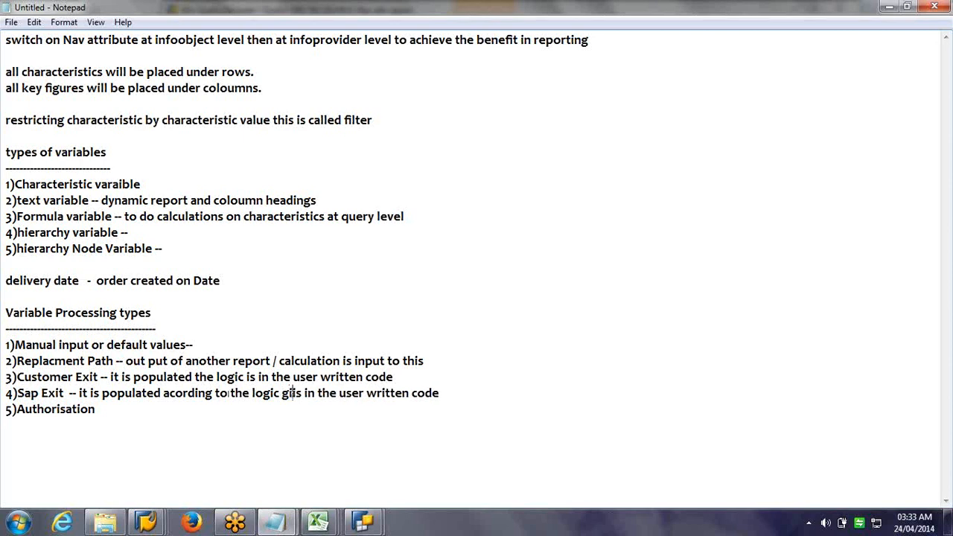
pyautogui.press('BackSpace')
pyautogui.write('ven by')
pyautogui.press('Delete')
pyautogui.press('Delete')
pyautogui.press('Delete')
pyautogui.press('Delete')
pyautogui.press('Delete')
pyautogui.press('Delete')
pyautogui.press('Delete')
pyautogui.press('Delete')
pyautogui.press('Delete')
pyautogui.press('Delete')
pyautogui.press('Delete')
pyautogui.press('Delete')
pyautogui.press('Delete')
pyautogui.press('Delete')
pyautogui.press('Delete')
pyautogui.press('Delete')
pyautogui.press('Delete')
pyautogui.press('Delete')
pyautogui.press('Delete')
pyautogui.press('Delete')
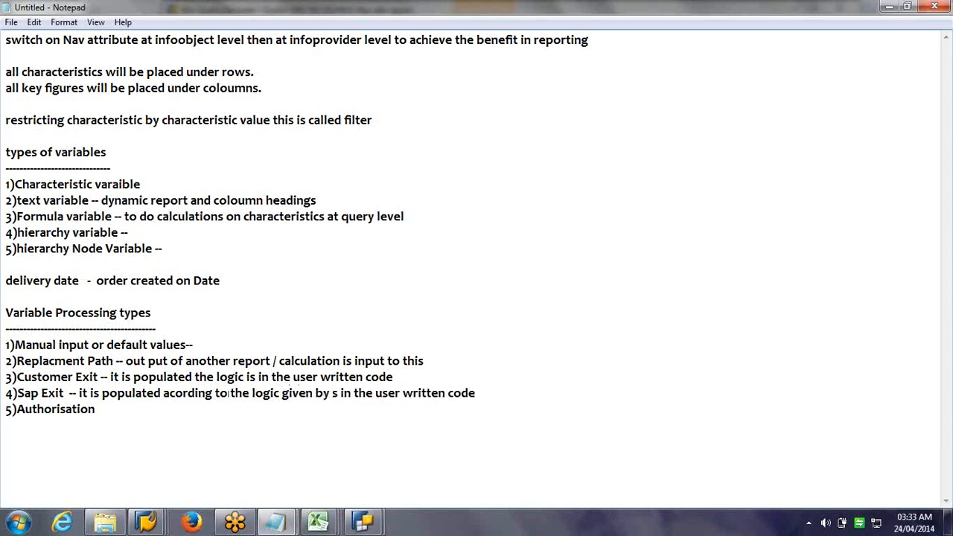
pyautogui.press('Delete')
pyautogui.press('Delete')
pyautogui.write('s')
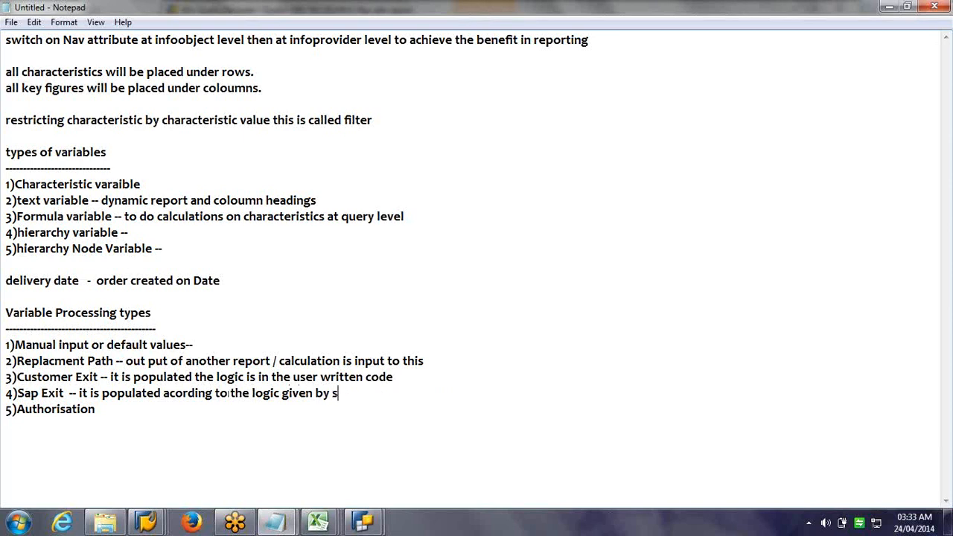
pyautogui.write('ap i.e std code')
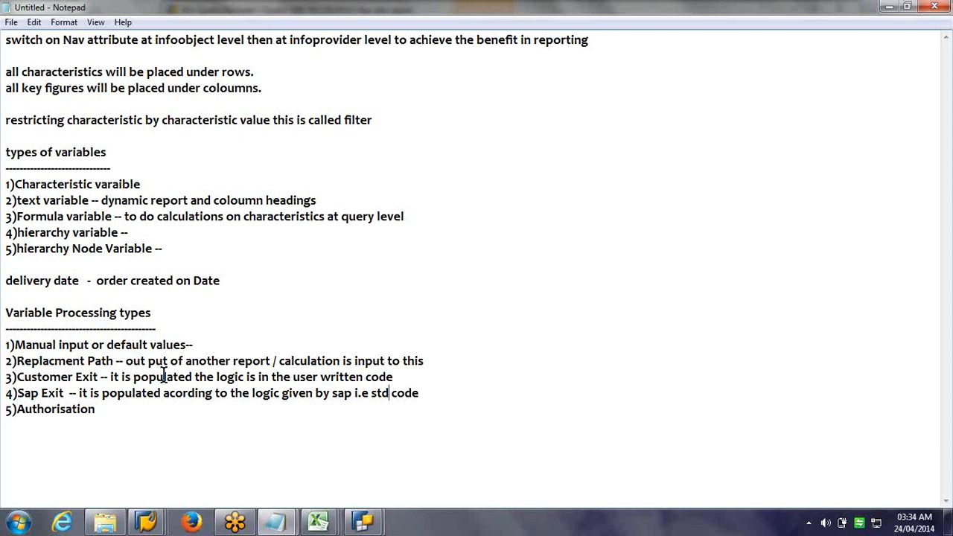
# Step: Insert "according to" before "the logic" in the Customer Exit description
pyautogui.write('acco')
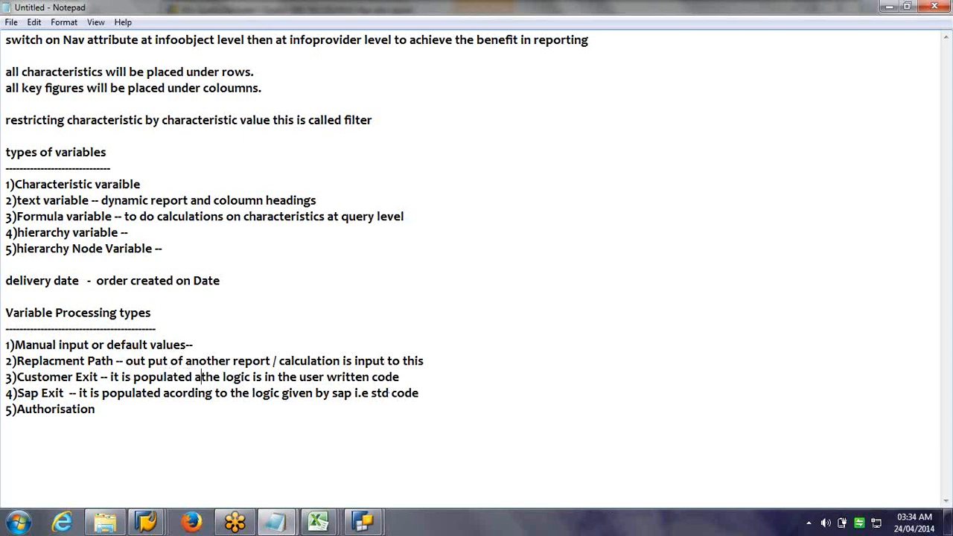
pyautogui.write('rding ')
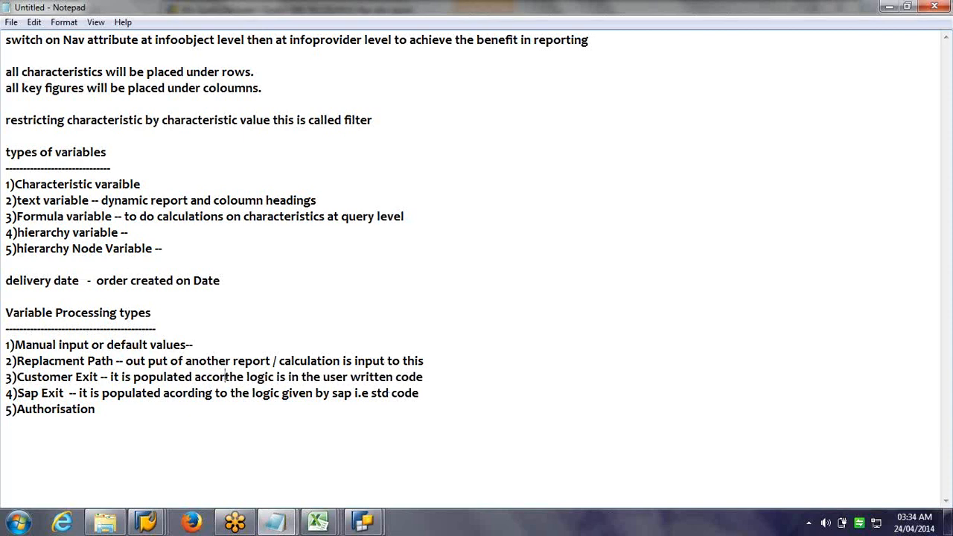
pyautogui.write('to')
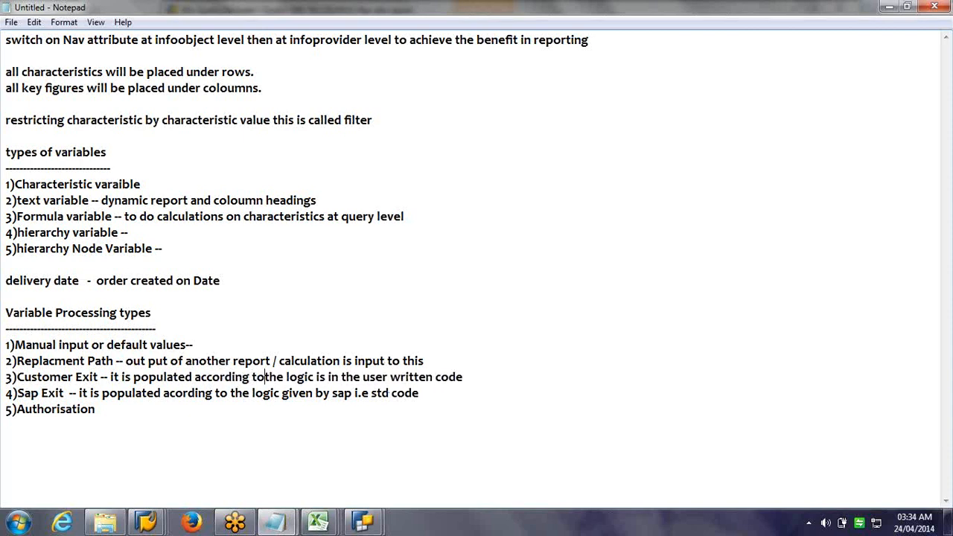
# Step: Append the description "--as per user roles" to the Authorisation entry
pyautogui.click(228, 407)
pyautogui.write('--')
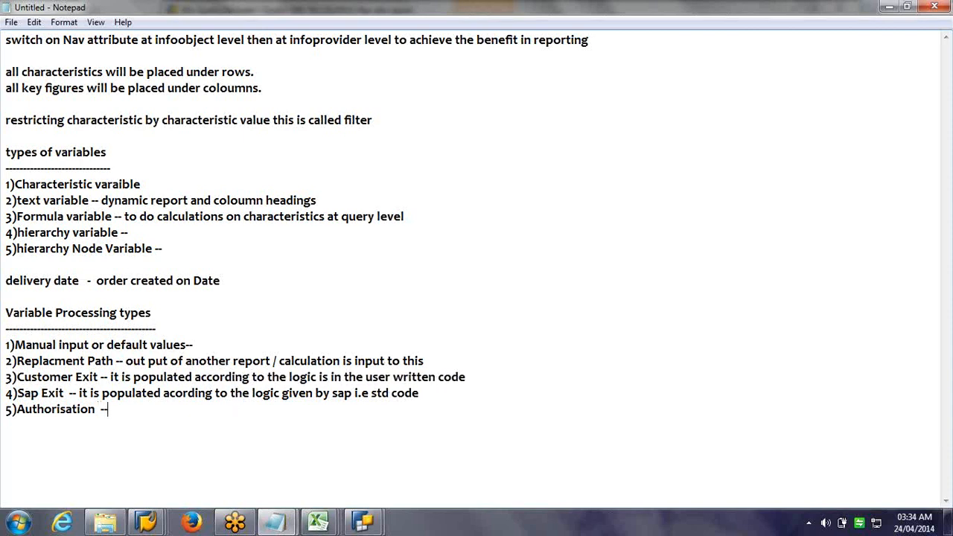
pyautogui.write('a s per user roles')
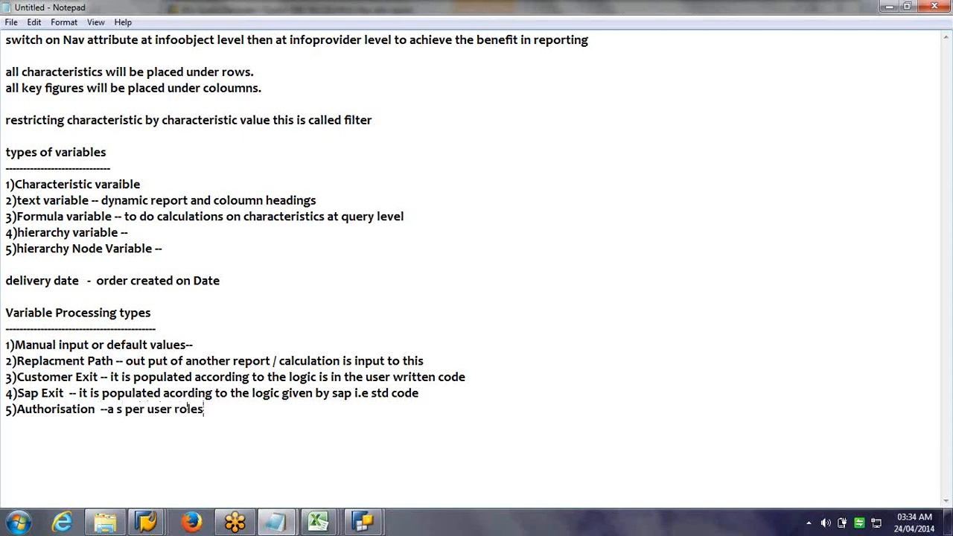
pyautogui.press('Left')
pyautogui.press('Left')
pyautogui.press('Left')
pyautogui.press('Left')
pyautogui.press('Left')
pyautogui.press('Left')
pyautogui.press('Left')
pyautogui.press('Left')
pyautogui.press('Left')
pyautogui.press('Left')
pyautogui.press('Left')
pyautogui.press('Left')
pyautogui.press('Left')
pyautogui.press('Left')
pyautogui.press('BackSpace')
pyautogui.press('Right')
pyautogui.press('Right')
pyautogui.press('Right')
pyautogui.press('Right')
pyautogui.press('Right')
pyautogui.press('Right')
pyautogui.press('Right')
pyautogui.press('Right')
pyautogui.press('Right')
pyautogui.press('Right')
pyautogui.press('Right')
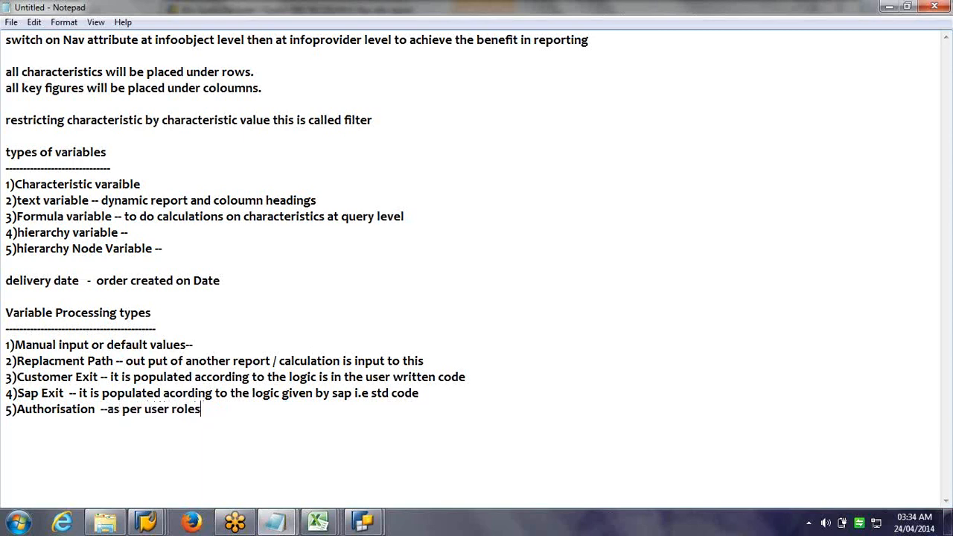
# Step: Switch to BEx Query Designer and show the replacement path settings of the ZZVAR_SHIPTO variable
pyautogui.click(251, 336)
pyautogui.click(370, 524)
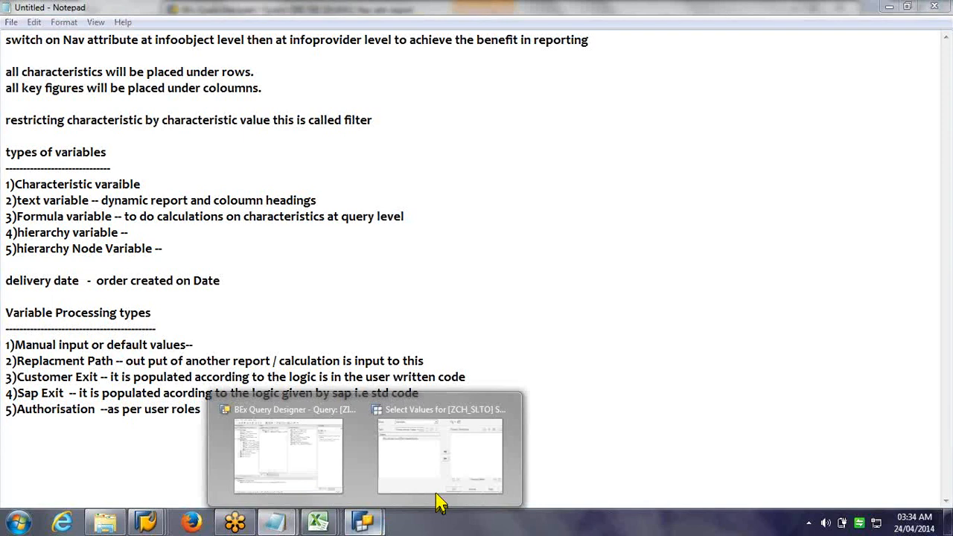
pyautogui.click(439, 498)
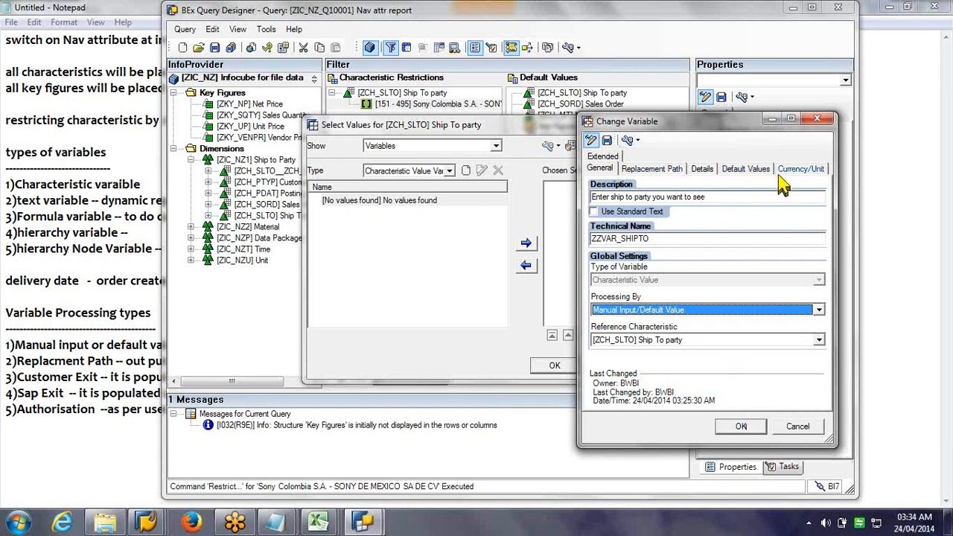
pyautogui.click(701, 174)
pyautogui.click(673, 171)
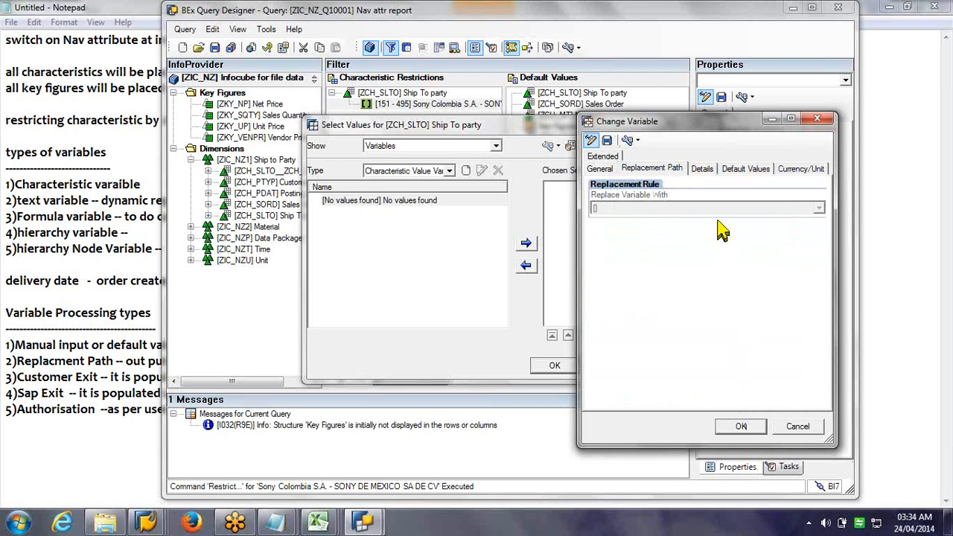
# Step: Return to the Notepad notes and replace "report / calculation" with "variable" in the Replacment Path description
pyautogui.hotkey('alt', 'Tab')
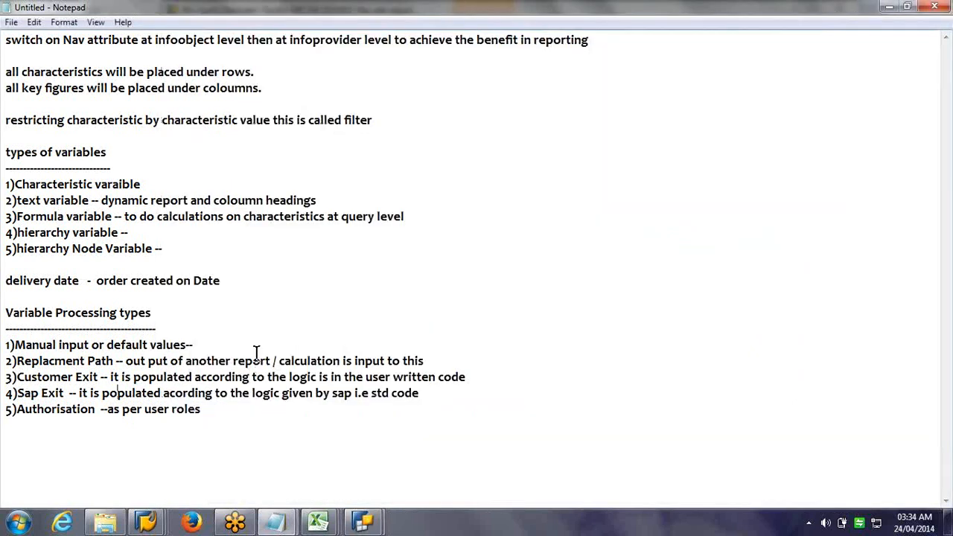
pyautogui.click(233, 362)
pyautogui.write('variable')
pyautogui.press('Delete')
pyautogui.press('Delete')
pyautogui.press('Delete')
pyautogui.press('Delete')
pyautogui.press('Delete')
pyautogui.press('Delete')
pyautogui.press('Delete')
pyautogui.press('Delete')
pyautogui.press('Delete')
pyautogui.press('Delete')
pyautogui.press('Delete')
pyautogui.press('Delete')
pyautogui.press('Delete')
pyautogui.press('Delete')
pyautogui.press('Delete')
pyautogui.press('Delete')
pyautogui.press('Delete')
pyautogui.press('Delete')
pyautogui.press('Delete')
pyautogui.press('Delete')
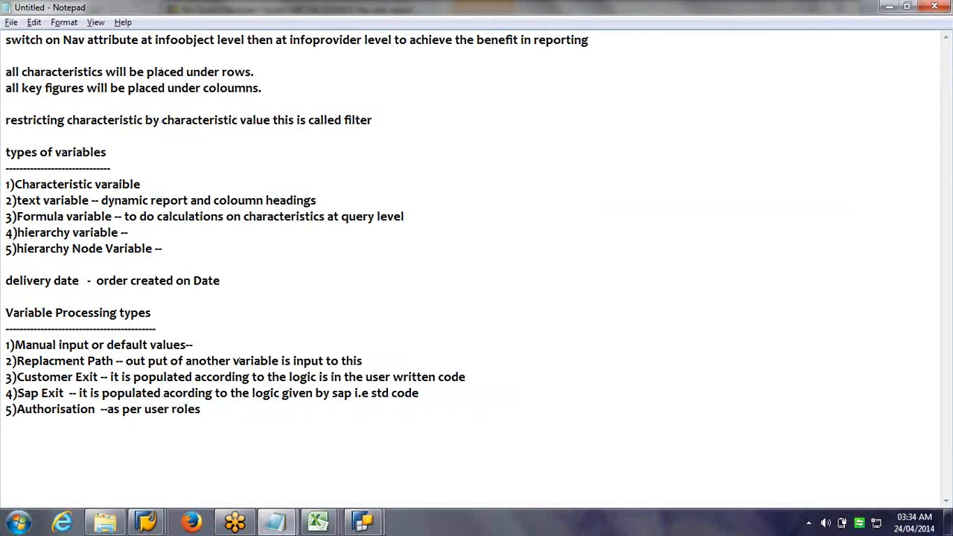
# Step: Switch to BEx Query Designer, try Interval for what the ZZVAR_SHIPTO variable represents, and restore Single value
pyautogui.hotkey('alt', 'Tab')
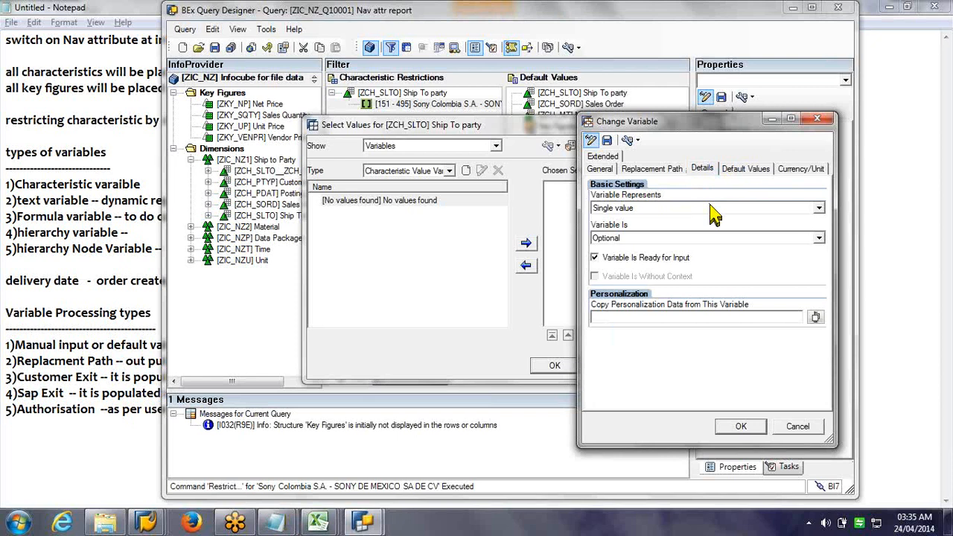
pyautogui.click(712, 209)
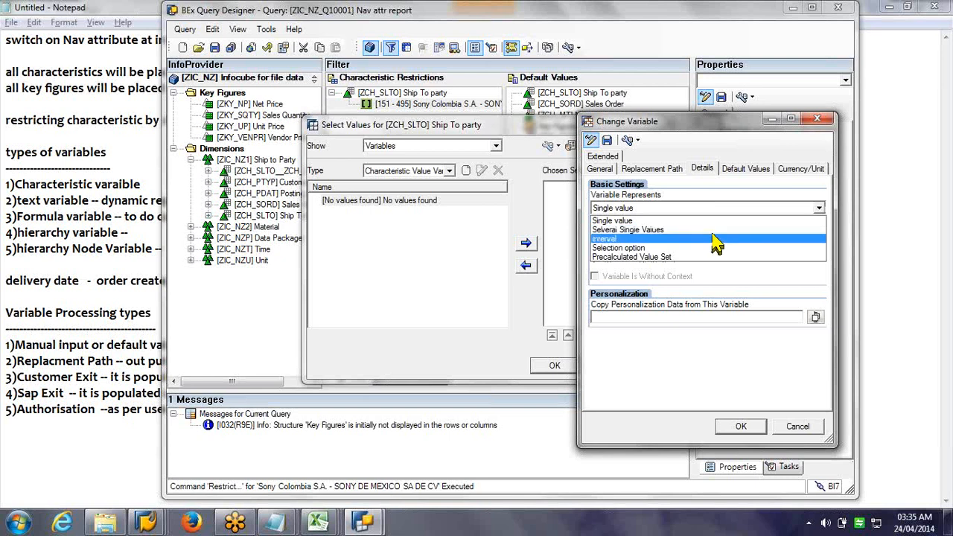
pyautogui.click(714, 239)
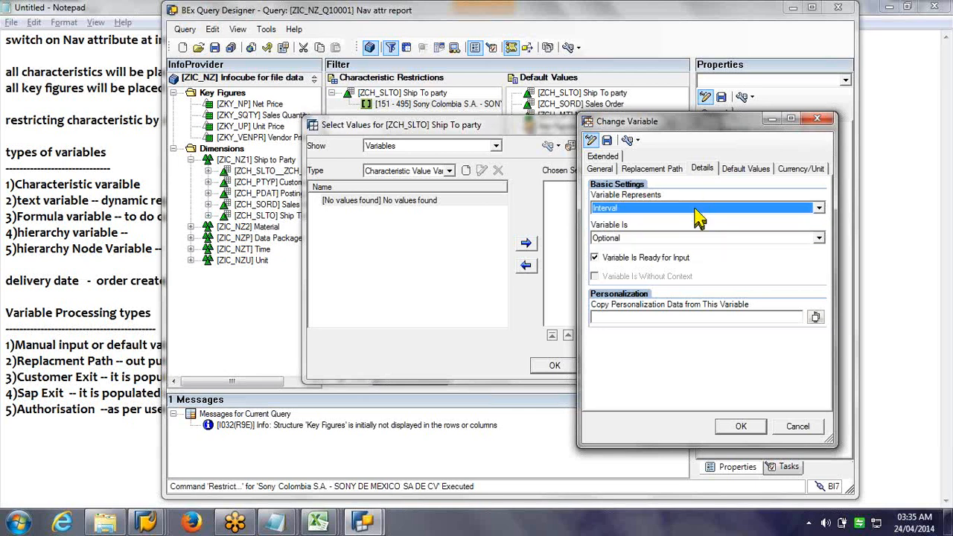
pyautogui.click(695, 209)
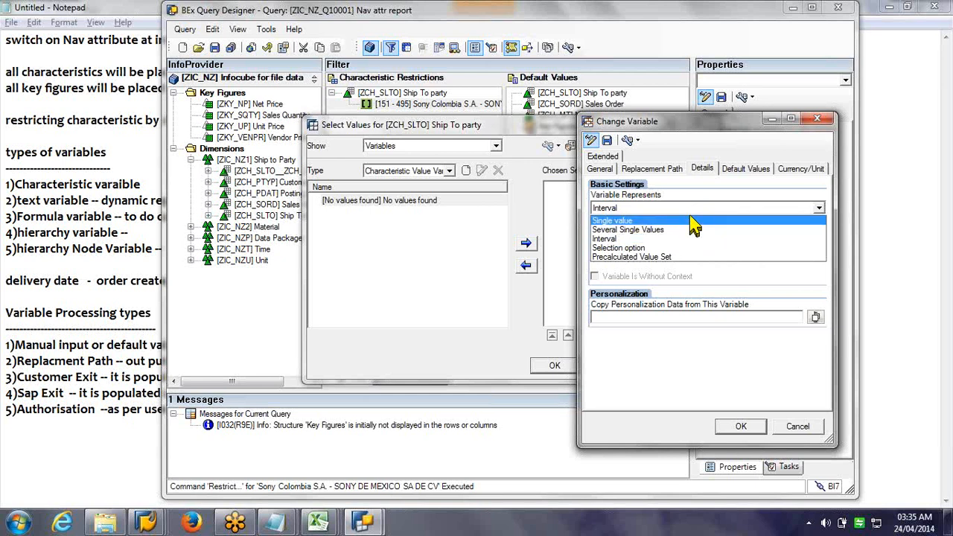
pyautogui.click(690, 219)
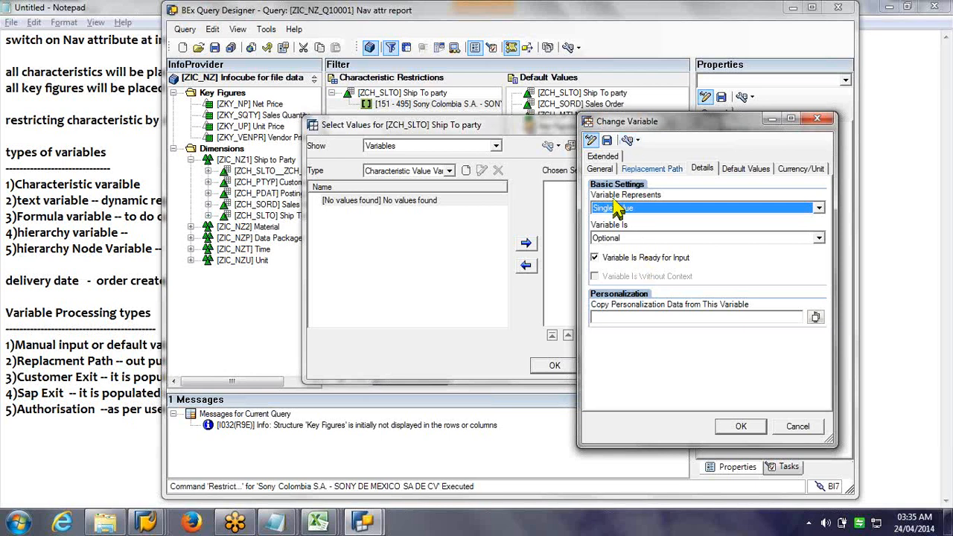
pyautogui.click(679, 257)
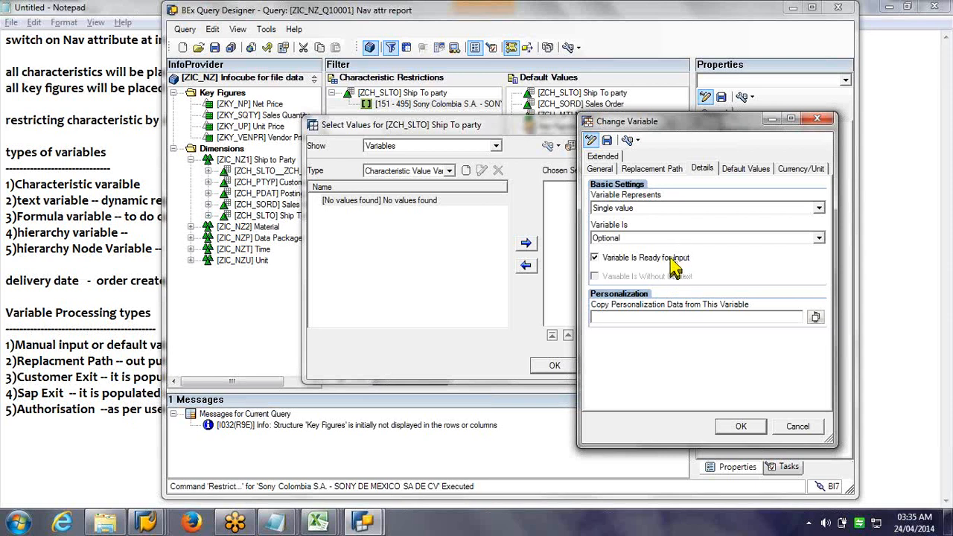
# Step: Save the ZZVAR_SHIPTO variable described as "Enter ship to party you want to see" and use it as the Ship To party restriction
pyautogui.click(731, 179)
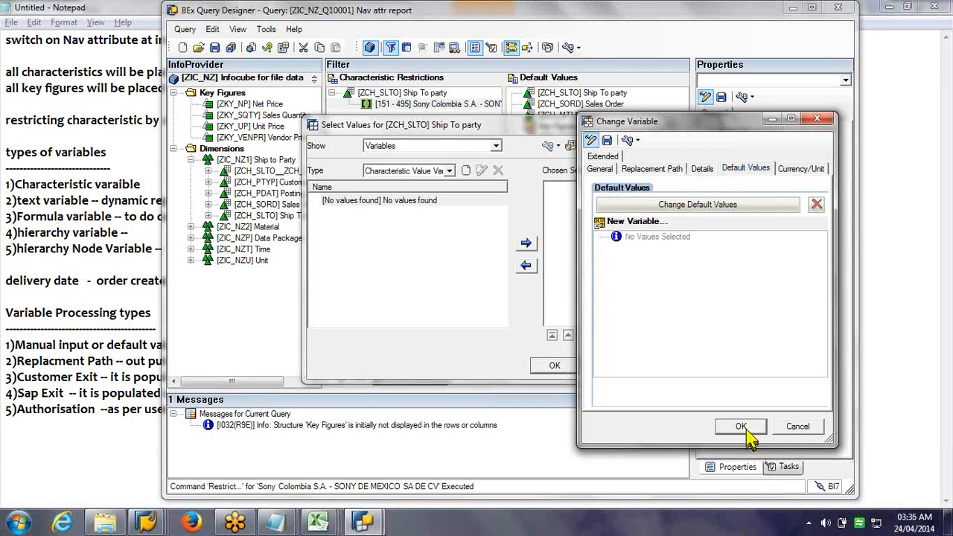
pyautogui.click(744, 432)
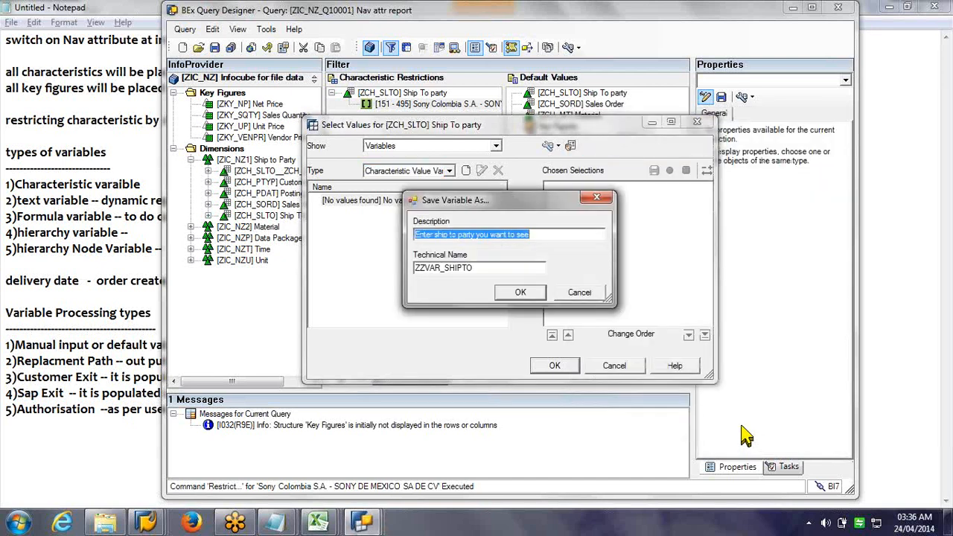
pyautogui.click(520, 292)
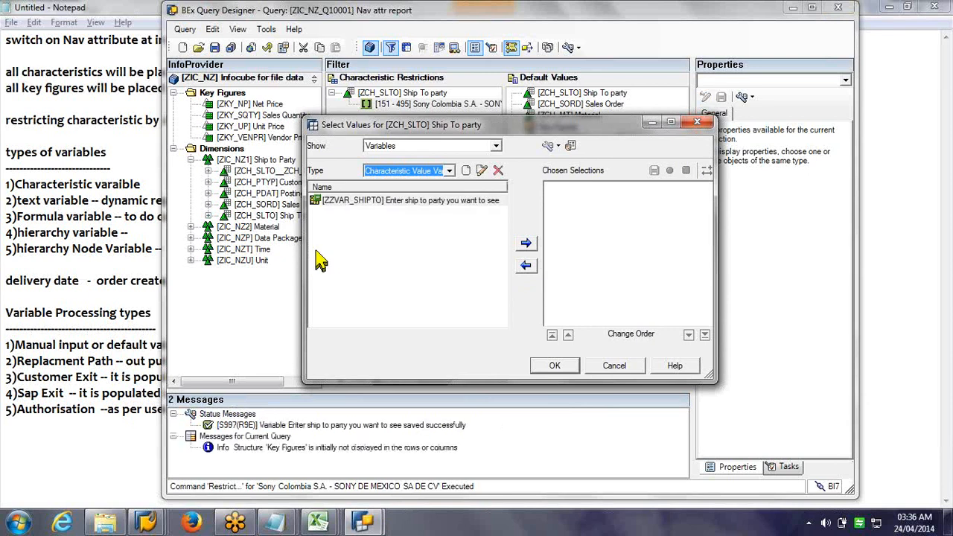
pyautogui.click(525, 242)
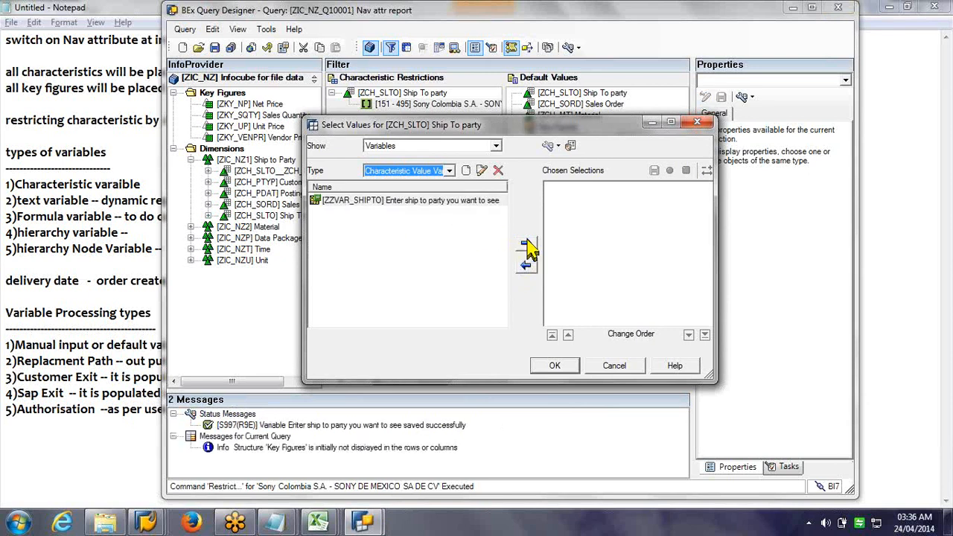
pyautogui.click(554, 368)
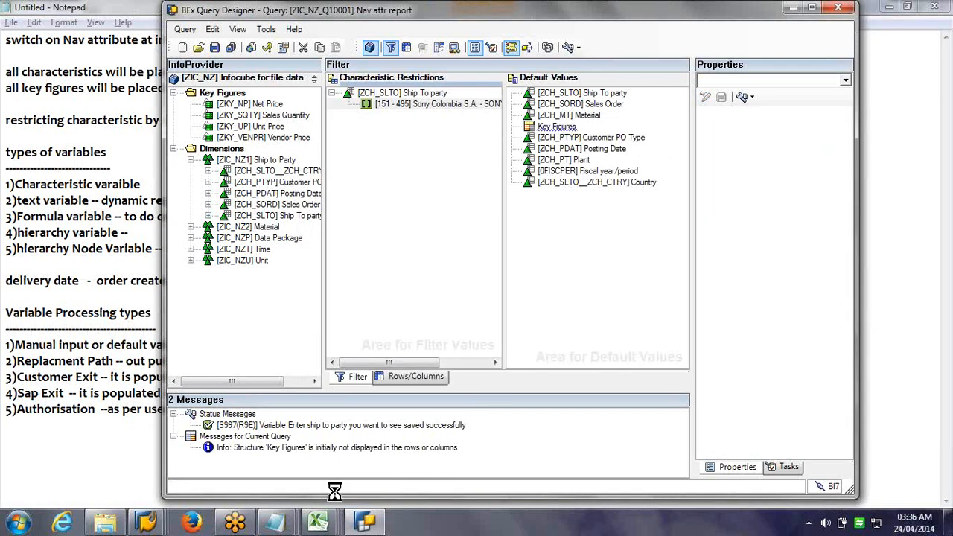
# Step: Switch to Notepad and add the note "varaible created at global level infoobject level" below the processing types list
pyautogui.hotkey('alt', 'Tab')
pyautogui.press('Return')
pyautogui.write('vara')
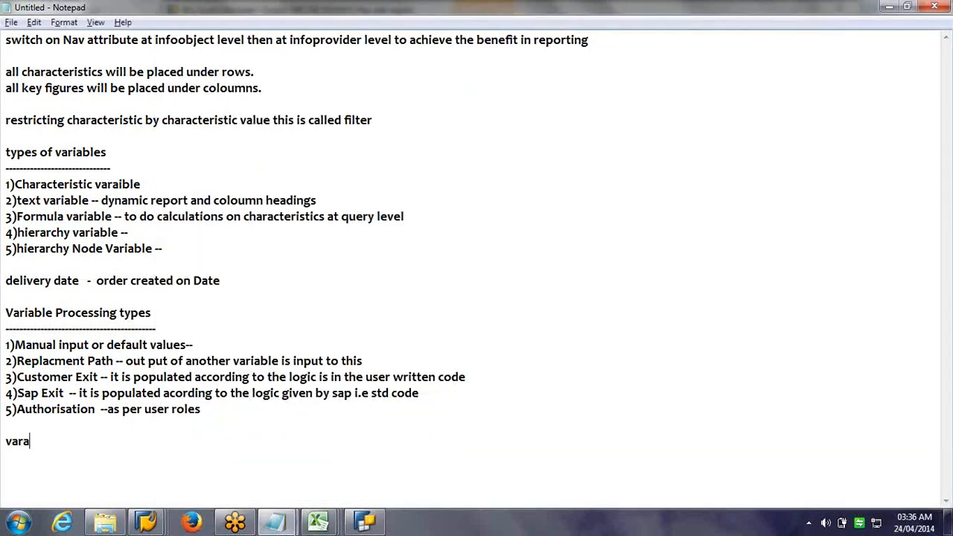
pyautogui.write('ible created at ')
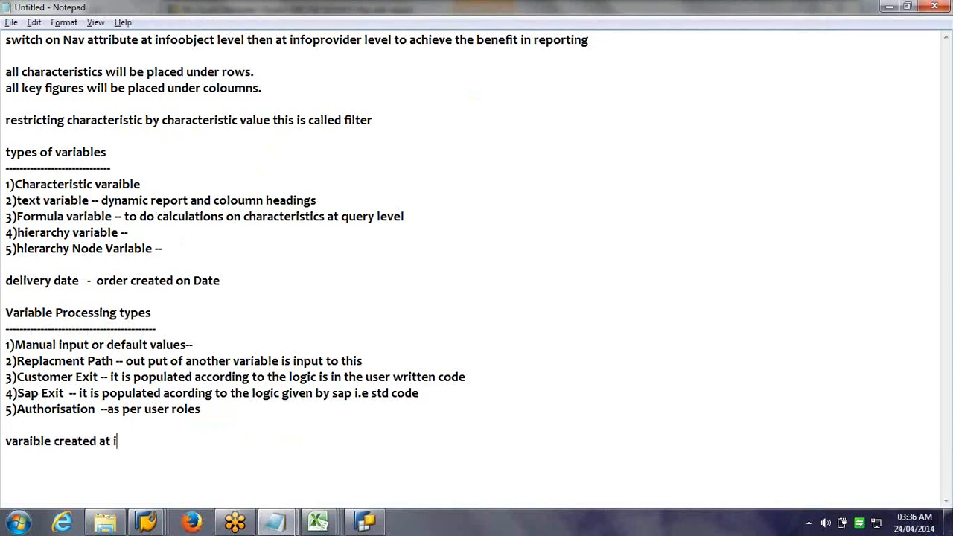
pyautogui.write('global level infoob')
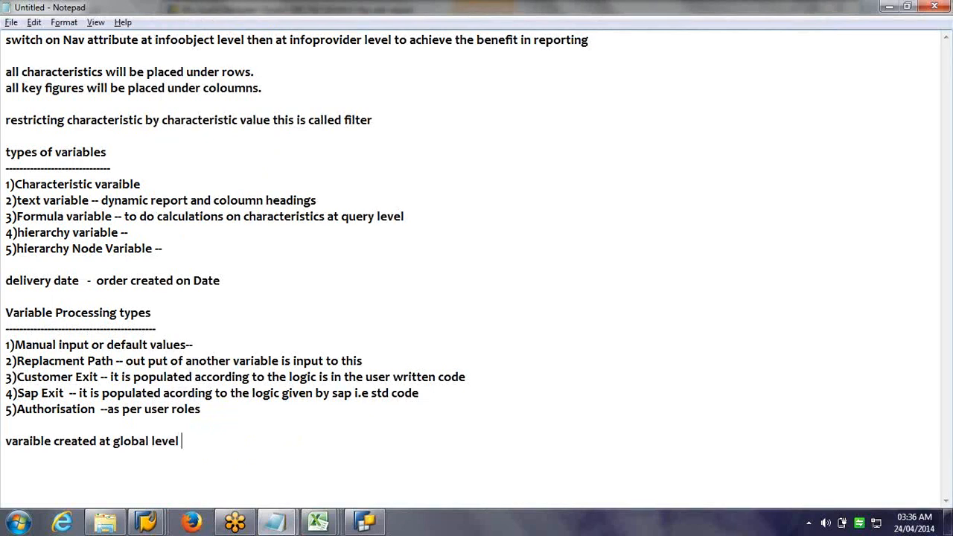
pyautogui.write('ject leve')
pyautogui.write('l')
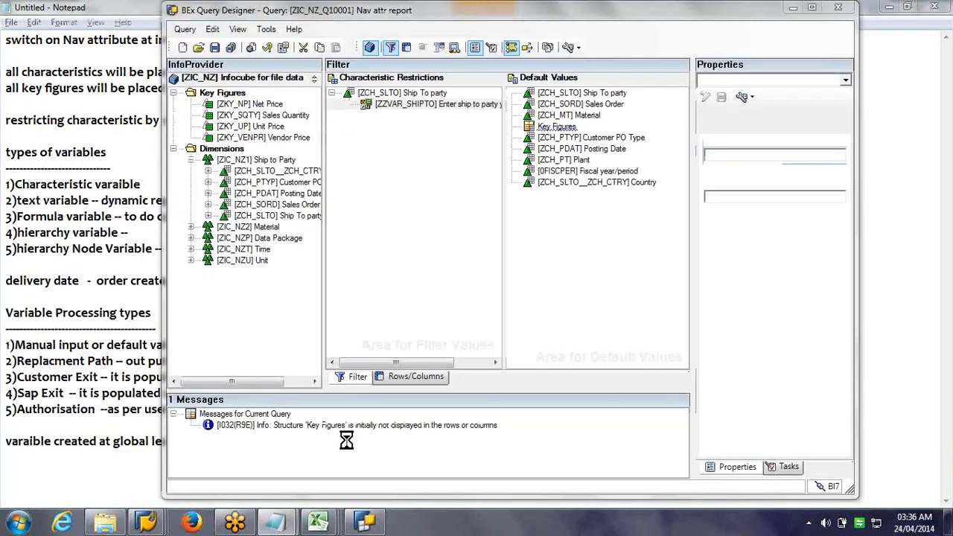
# Step: Switch to BEx Query Designer and examine the characteristic value variables and characteristic values of Ship To party in the InfoProvider tree
pyautogui.click(208, 215)
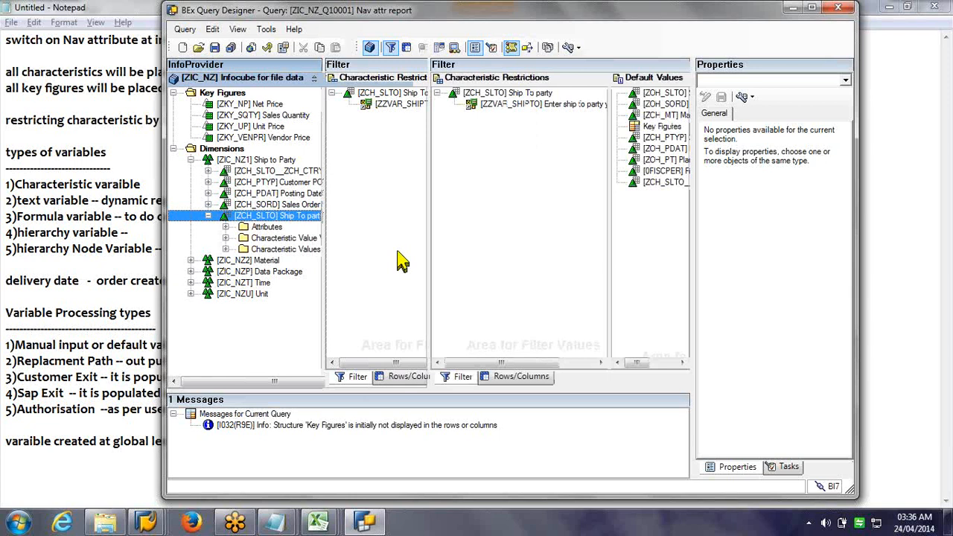
pyautogui.doubleClick(328, 238)
pyautogui.click(244, 260)
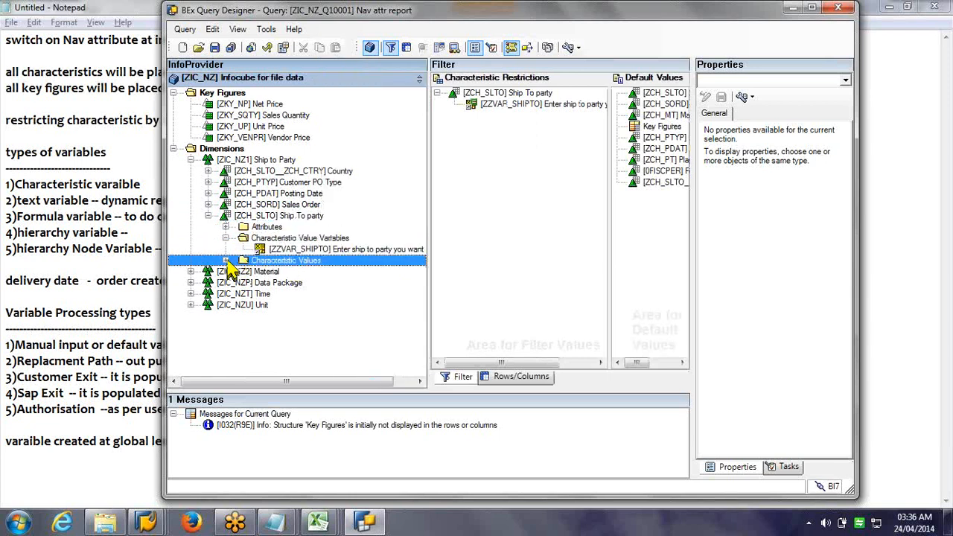
pyautogui.click(226, 259)
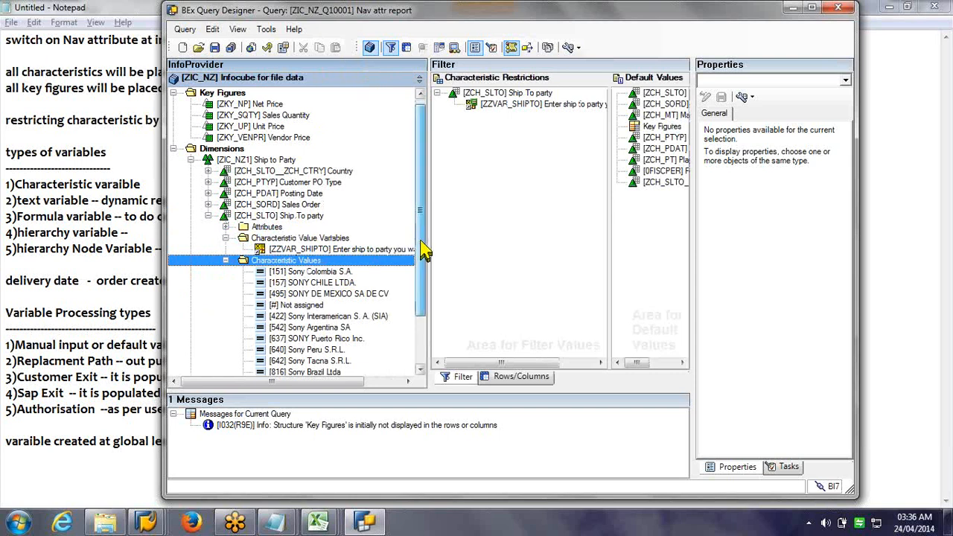
pyautogui.moveTo(420, 241); pyautogui.dragTo(421, 252)
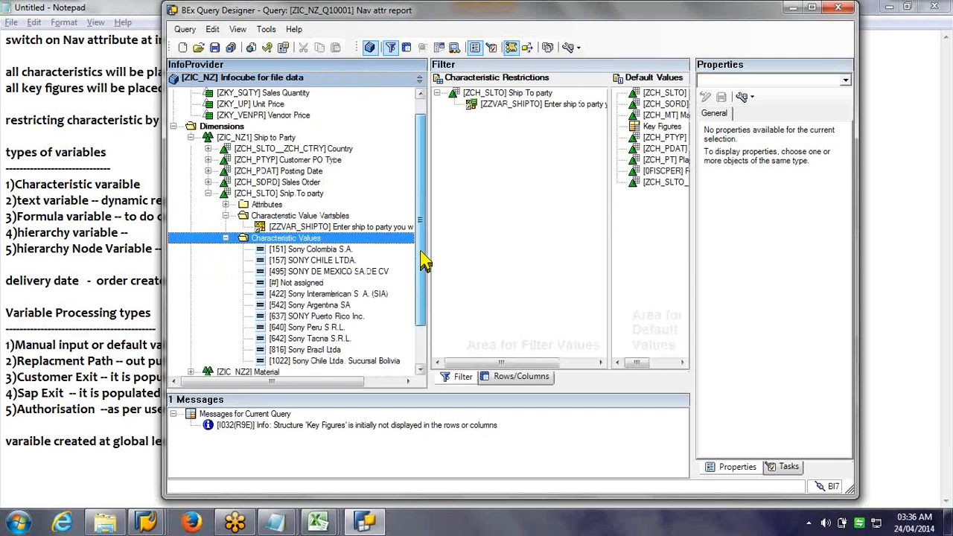
pyautogui.scroll(-1, 423, 260)
pyautogui.click(226, 192)
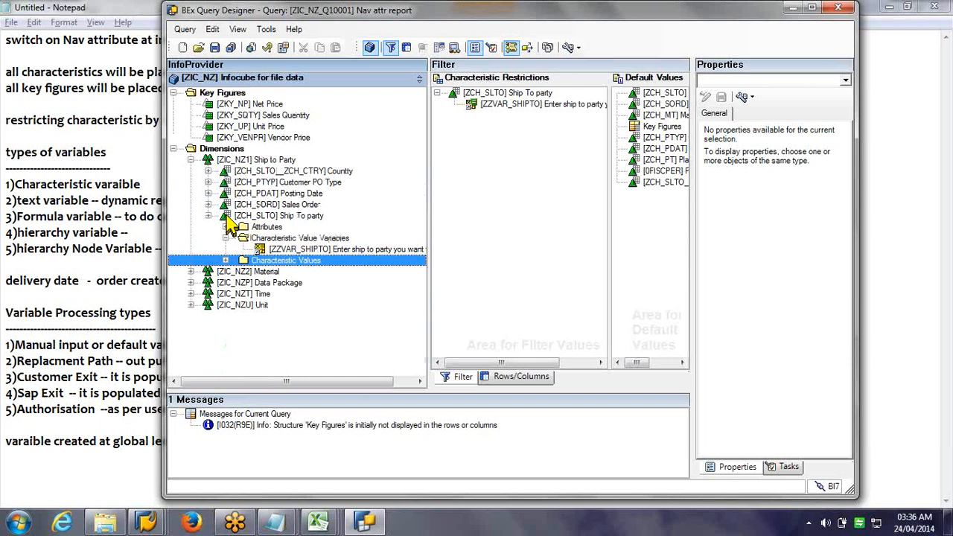
pyautogui.click(231, 225)
# Step: Remove Ship To party from the characteristic restrictions and add the ZZVAR_SHIPTO variable there directly from the InfoProvider tree
pyautogui.click(522, 99)
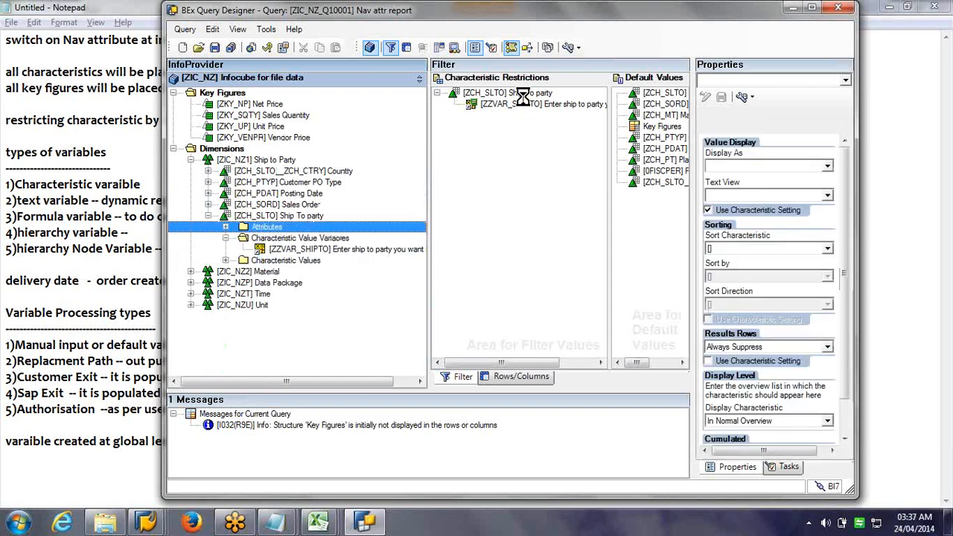
pyautogui.moveTo(521, 95); pyautogui.dragTo(272, 232)
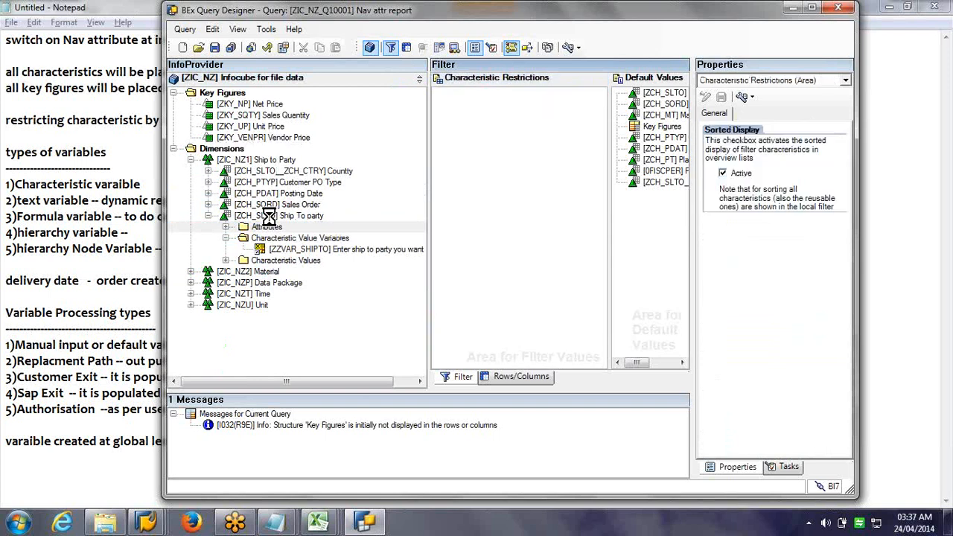
pyautogui.click(284, 250)
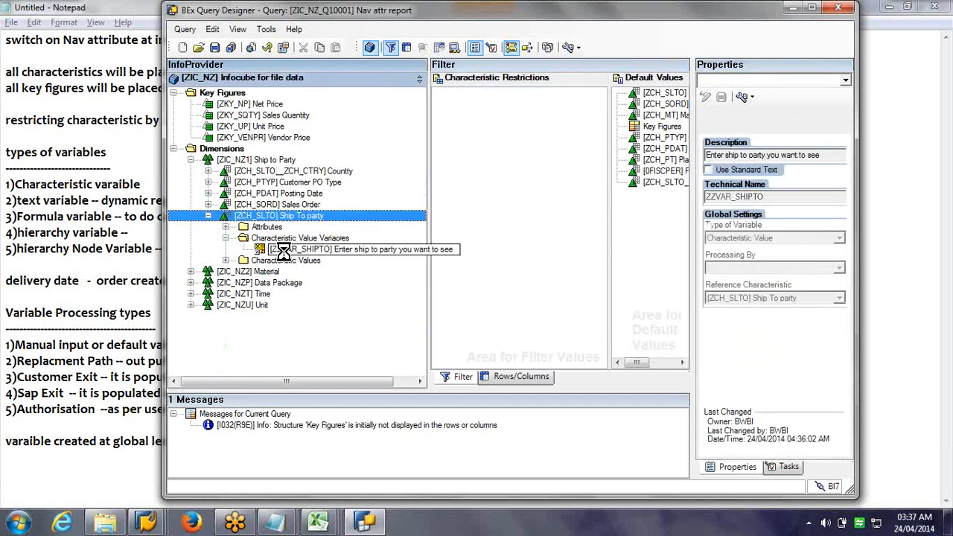
pyautogui.moveTo(286, 257); pyautogui.dragTo(568, 164)
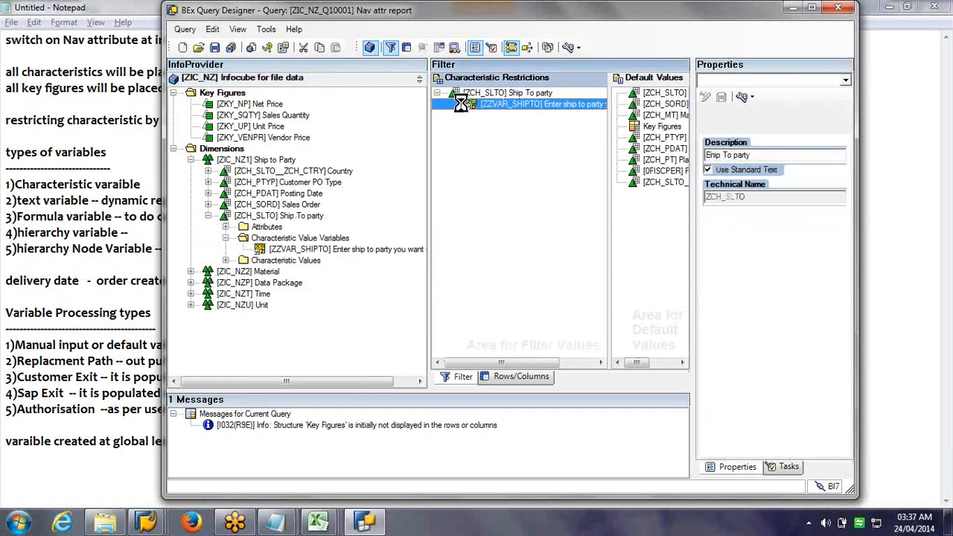
# Step: Remove the restriction, add Ship To party to the filter again restricted by the ZZVAR_SHIPTO variable, and save the query
pyautogui.moveTo(402, 119); pyautogui.dragTo(341, 159)
pyautogui.moveTo(276, 217); pyautogui.dragTo(464, 144)
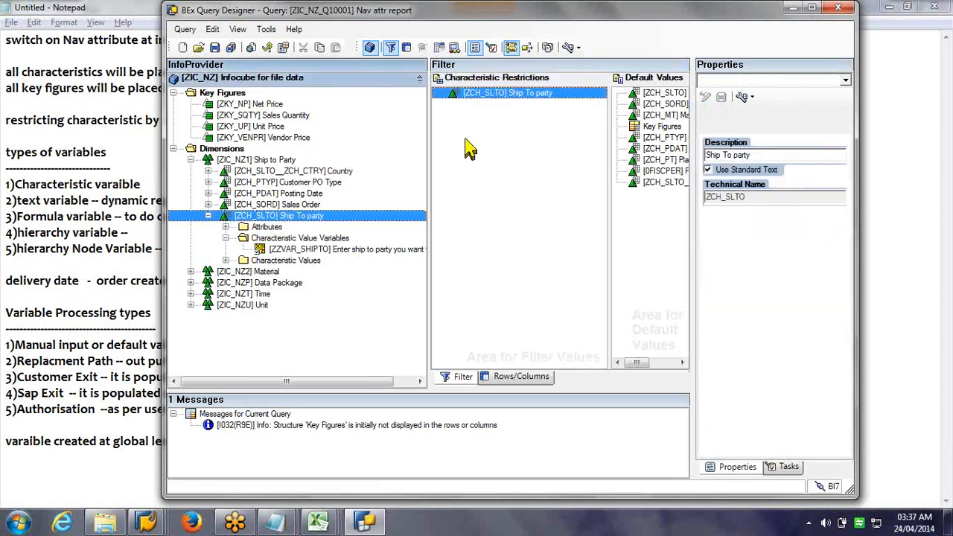
pyautogui.rightClick(472, 95)
pyautogui.click(495, 96)
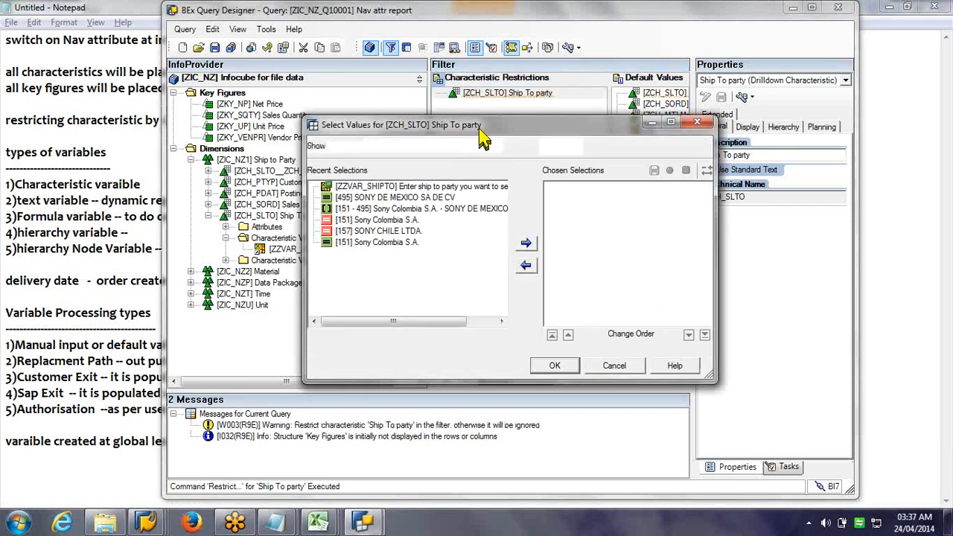
pyautogui.click(445, 147)
pyautogui.click(434, 193)
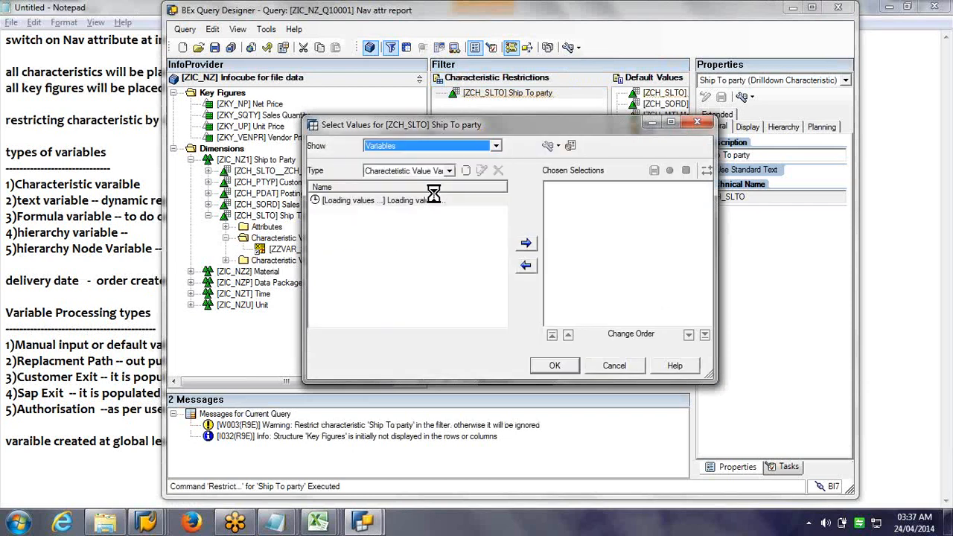
pyautogui.doubleClick(462, 195)
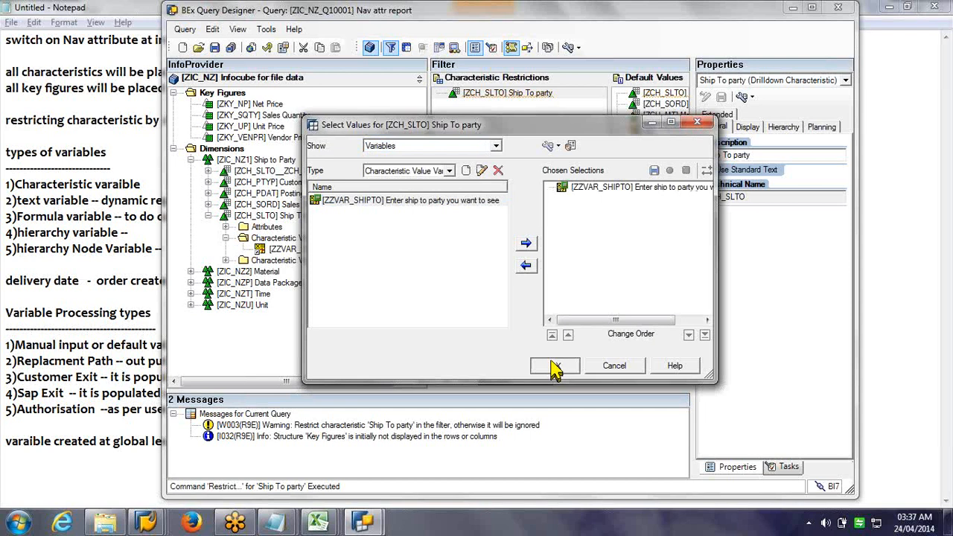
pyautogui.click(555, 365)
pyautogui.click(215, 47)
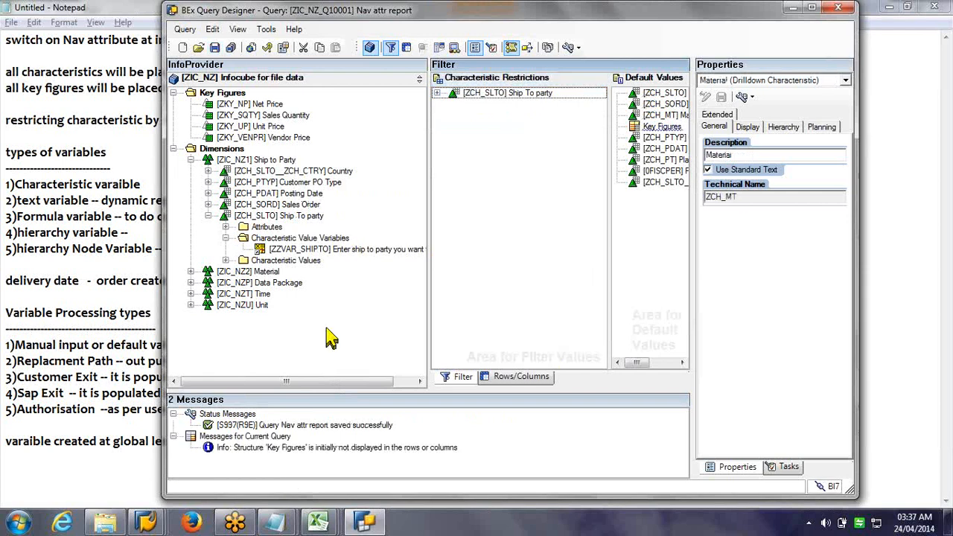
# Step: Switch to the Nav attr report workbook in Excel and open the Nav attr report query in BEx Analyzer
pyautogui.click(322, 525)
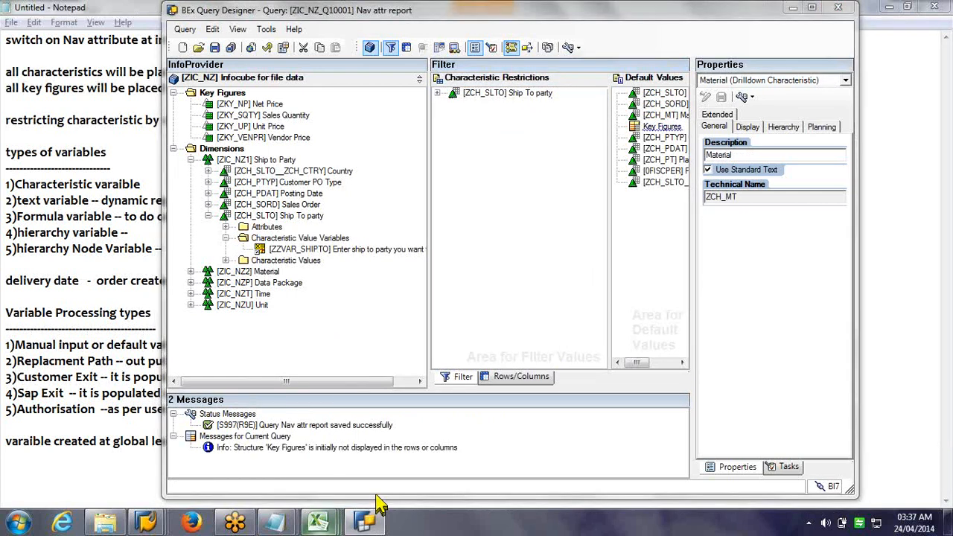
pyautogui.moveTo(365, 521)
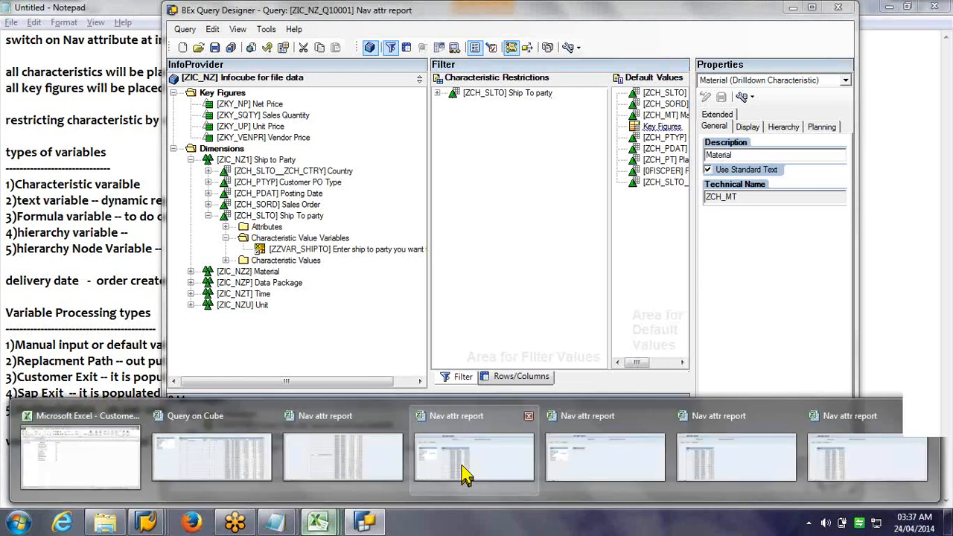
pyautogui.click(461, 473)
pyautogui.click(41, 43)
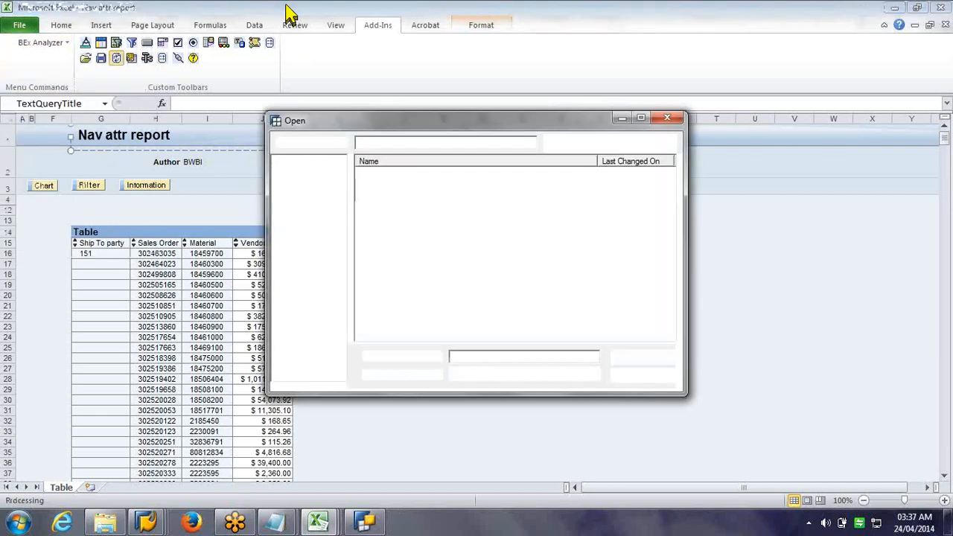
pyautogui.doubleClick(473, 198)
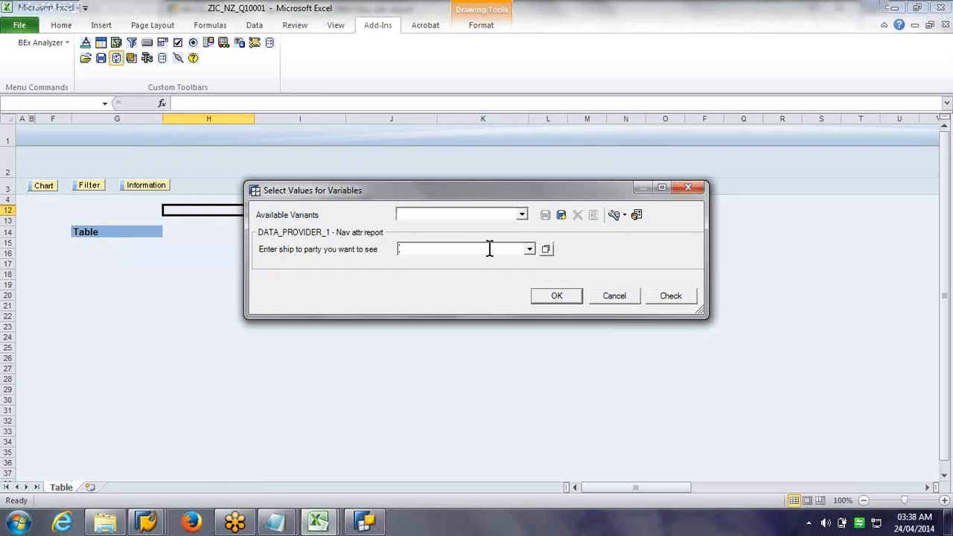
# Step: Choose [495] SONY DE MEXICO SA DE CV from the single values as the ship to party and run the report
pyautogui.click(546, 250)
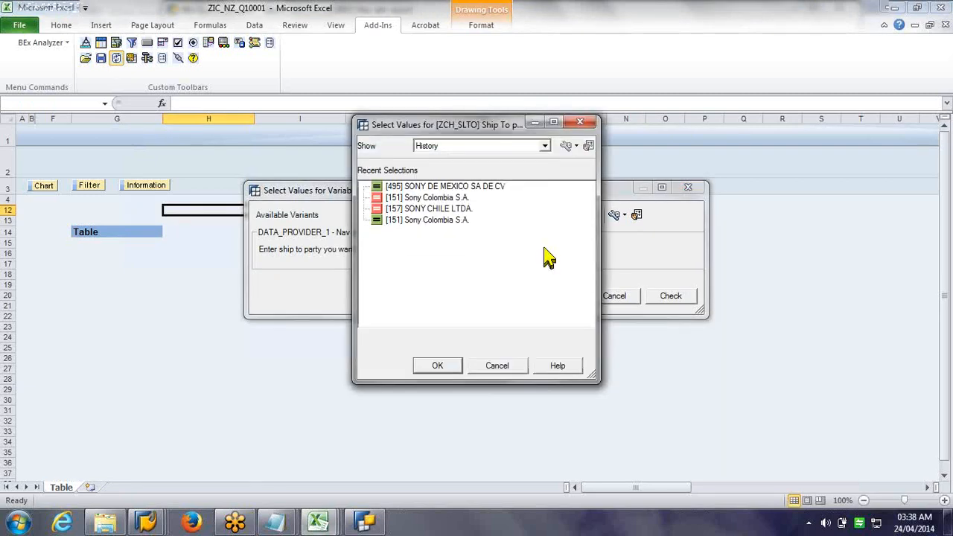
pyautogui.click(511, 147)
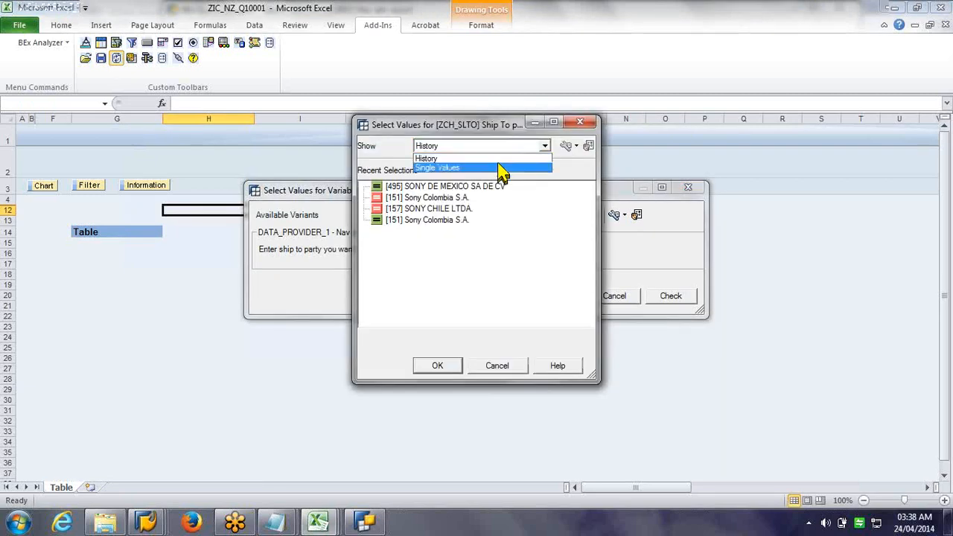
pyautogui.click(500, 169)
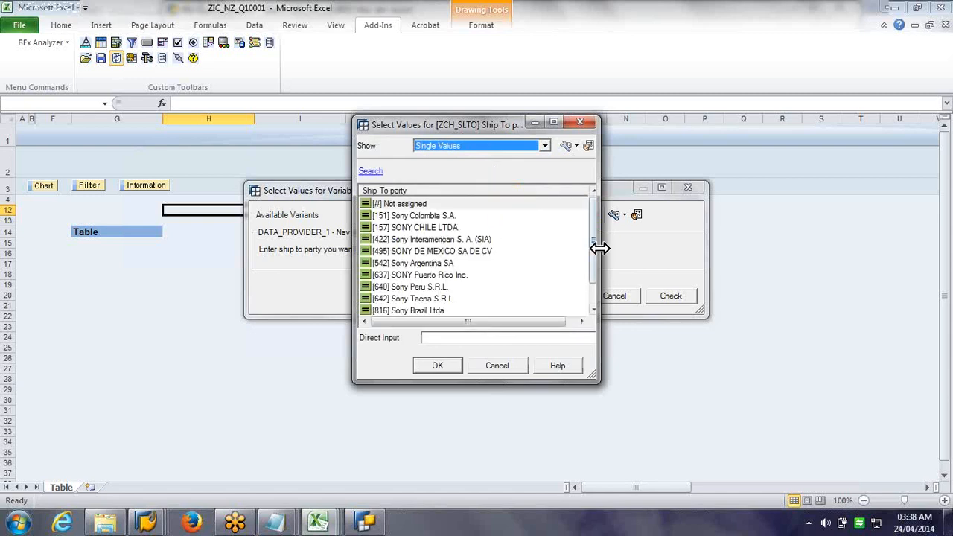
pyautogui.scroll(-2, 596, 260)
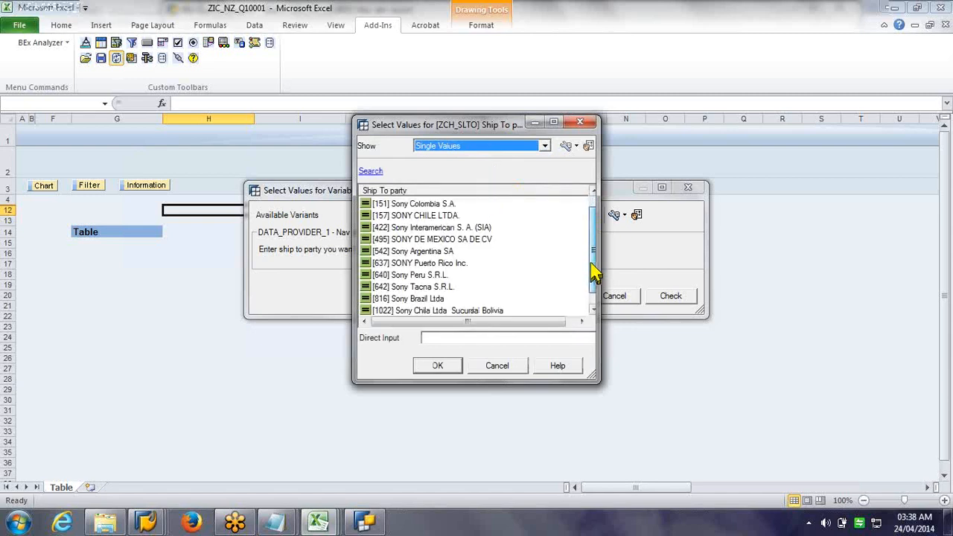
pyautogui.click(439, 228)
pyautogui.click(433, 365)
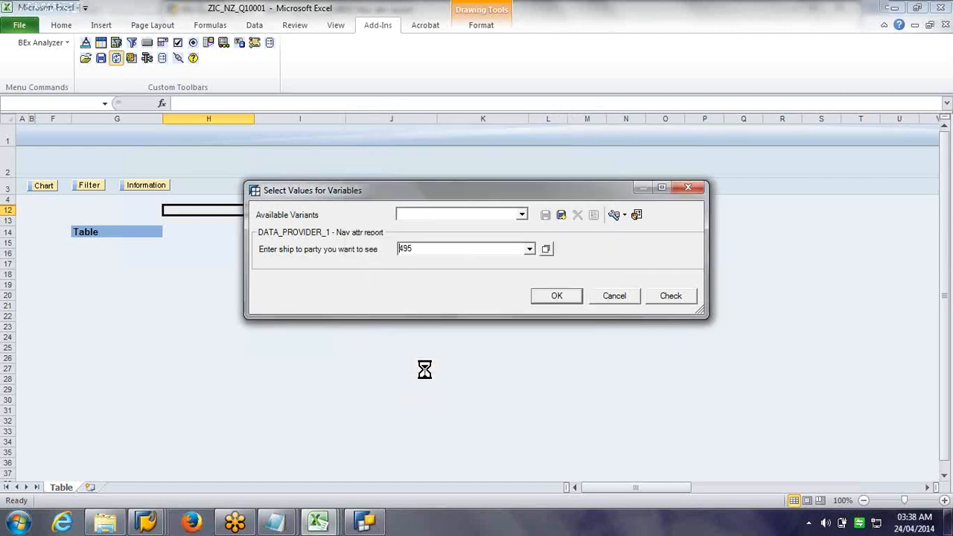
pyautogui.click(547, 302)
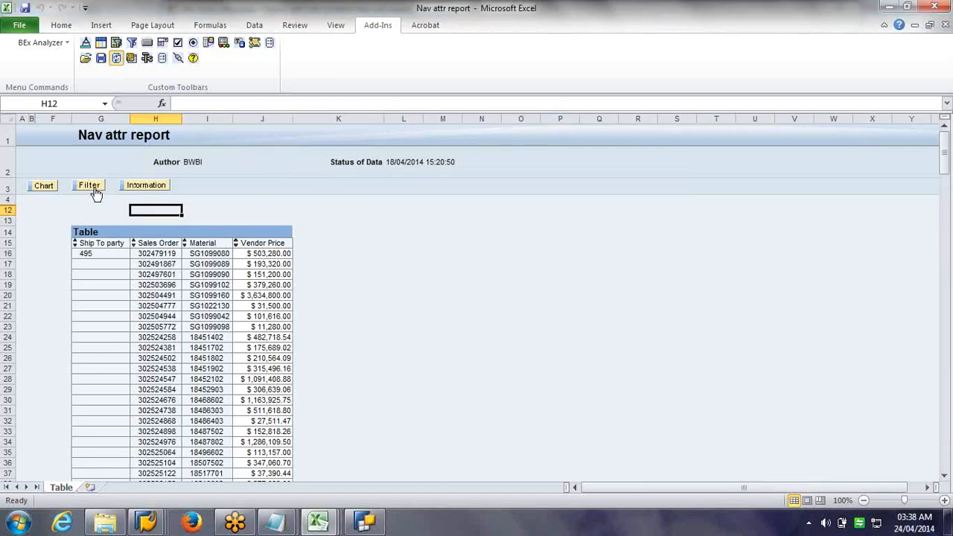
# Step: Reopen the report's variable values, set the ship to party to 151 and rerun the report
pyautogui.click(131, 59)
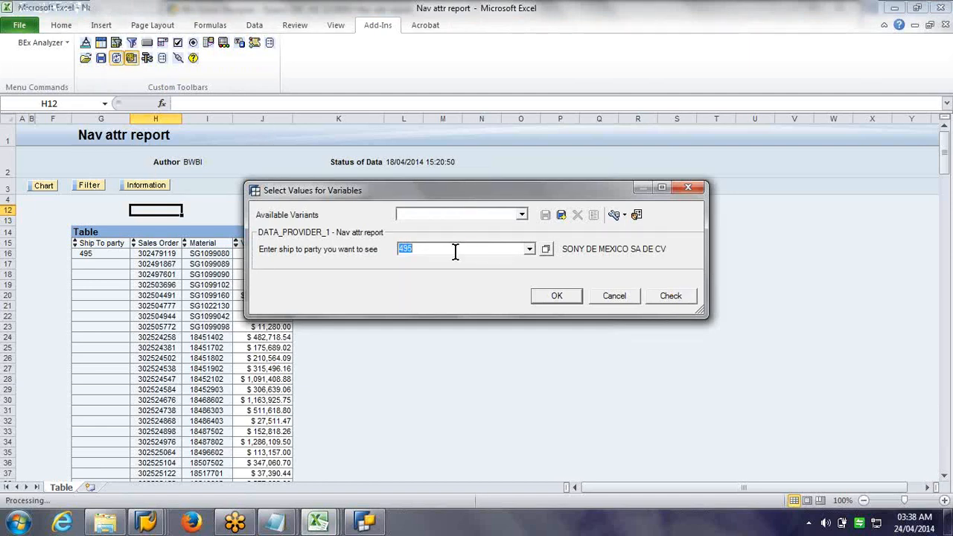
pyautogui.write('151')
pyautogui.click(564, 295)
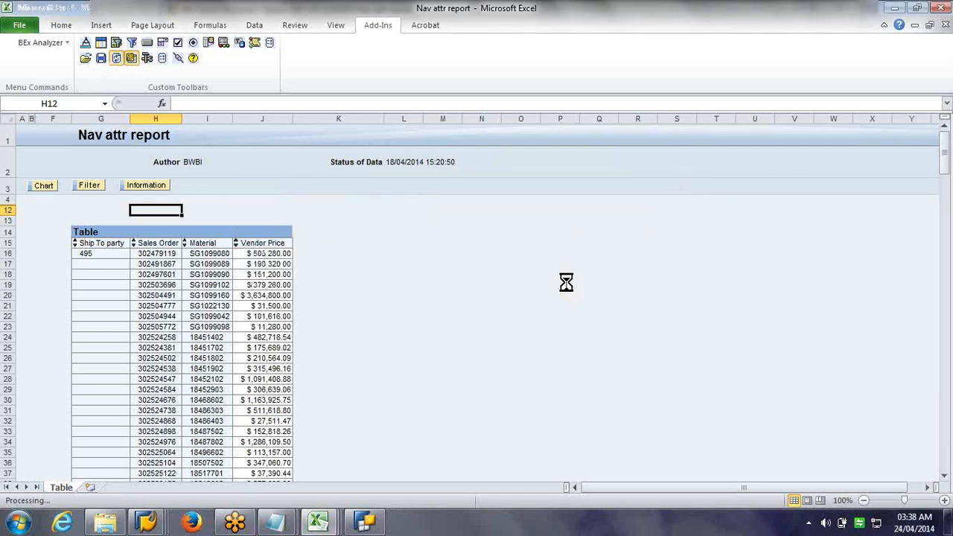
# Step: Switch to BEx Query Designer and widen the Default Values area of the Nav attr report query's filter
pyautogui.click(378, 525)
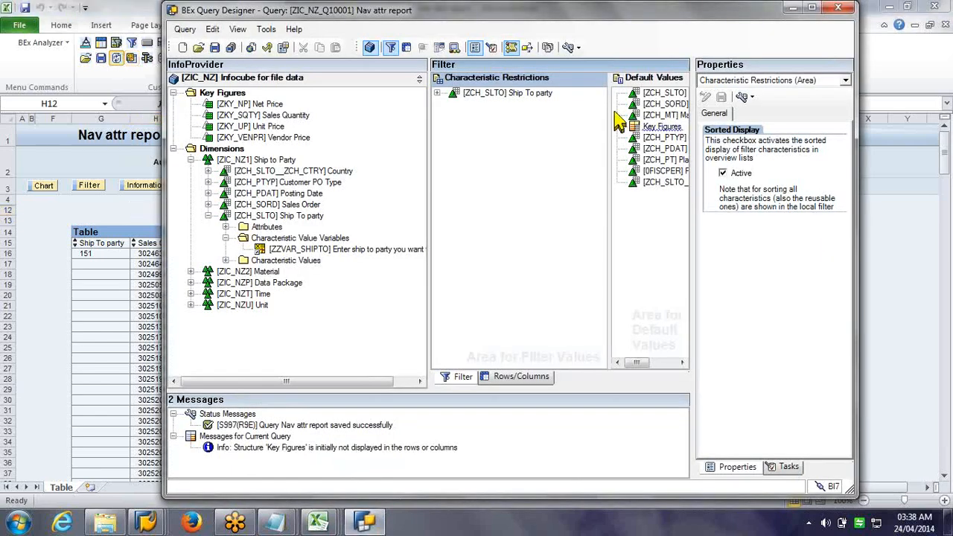
pyautogui.moveTo(614, 119); pyautogui.dragTo(578, 120)
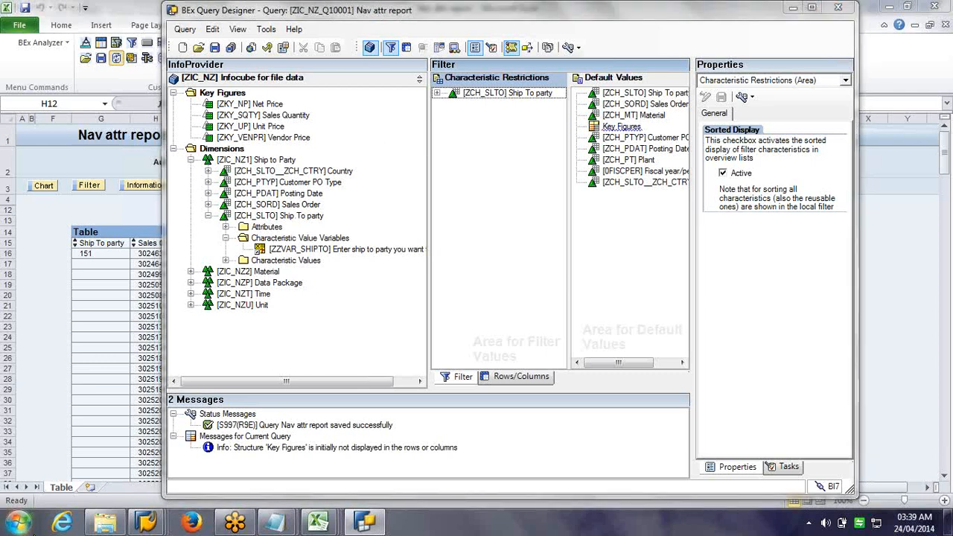
# Step: Examine which tools the Business Explorer folder contains in the list of installed Windows programs, and return to the query
pyautogui.click(22, 525)
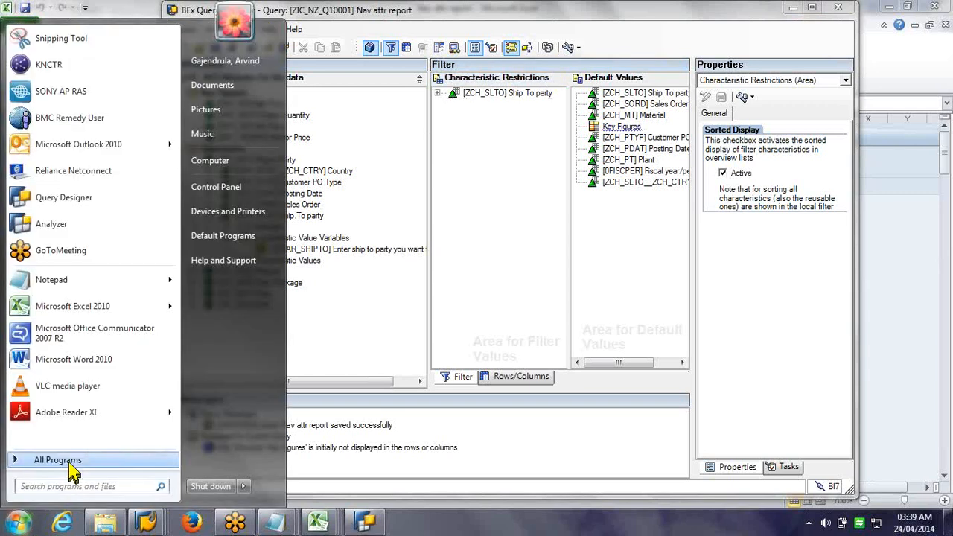
pyautogui.click(71, 461)
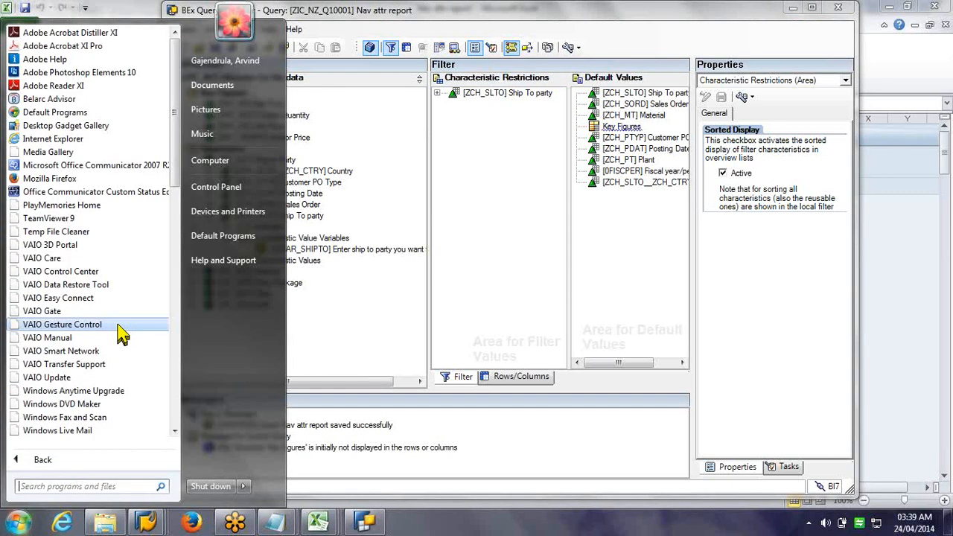
pyautogui.scroll(-5, 122, 336)
pyautogui.scroll(-8, 122, 342)
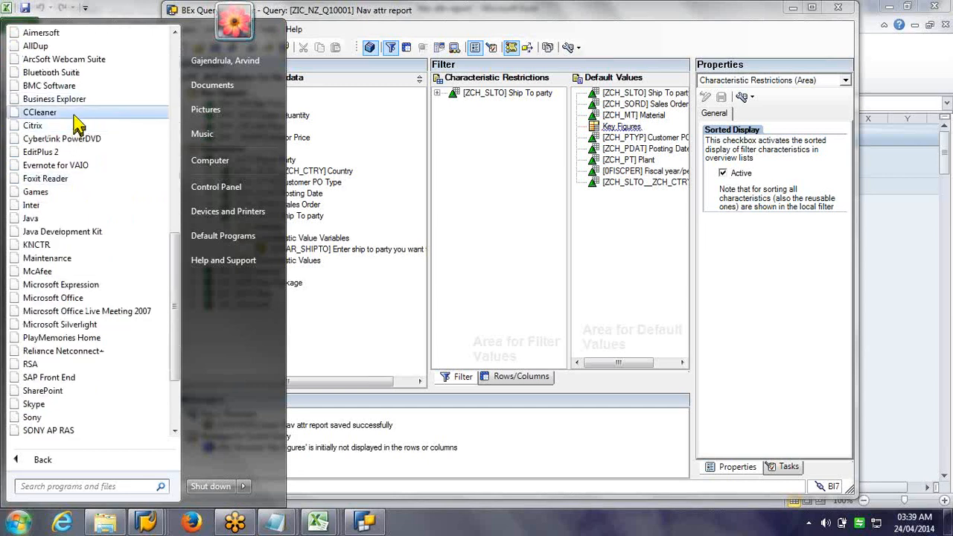
pyautogui.click(83, 103)
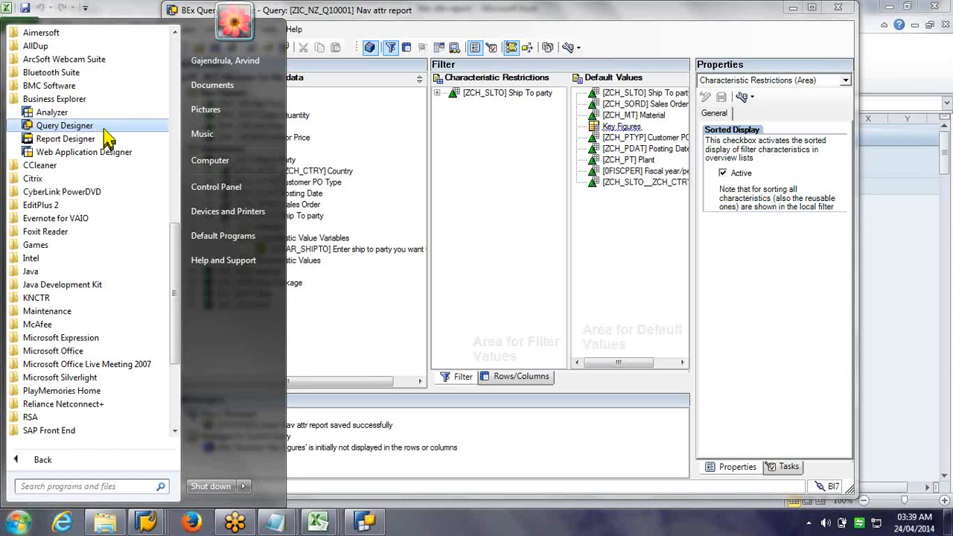
pyautogui.click(377, 107)
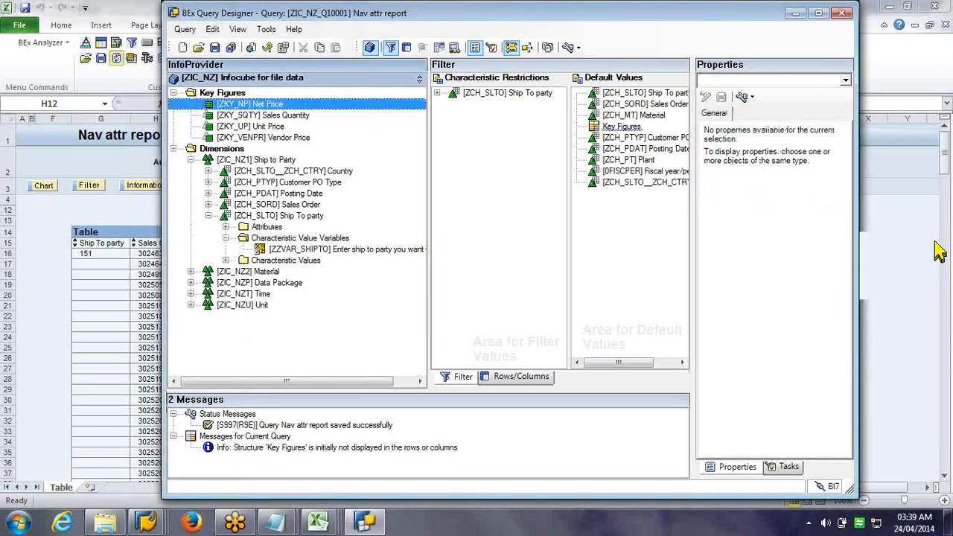
pyautogui.click(935, 242)
pyautogui.click(795, 99)
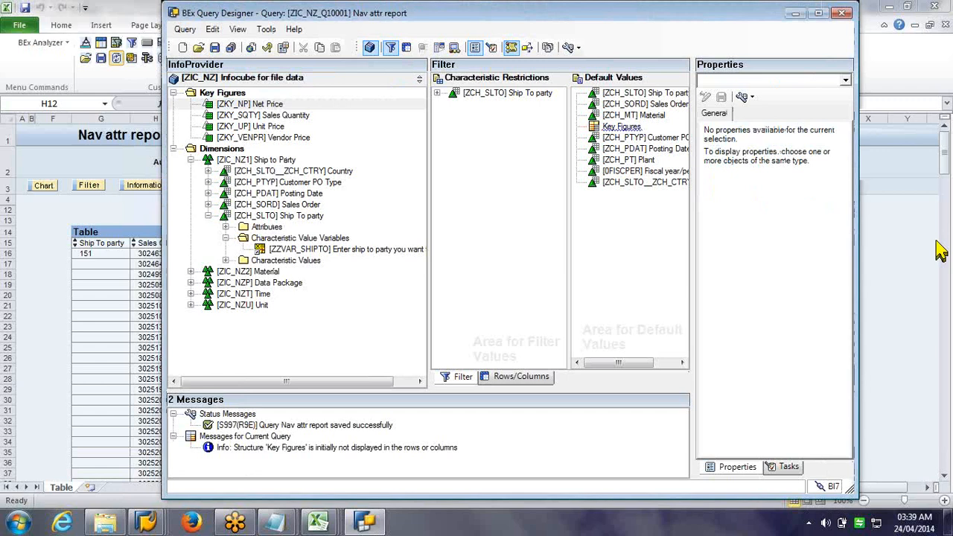